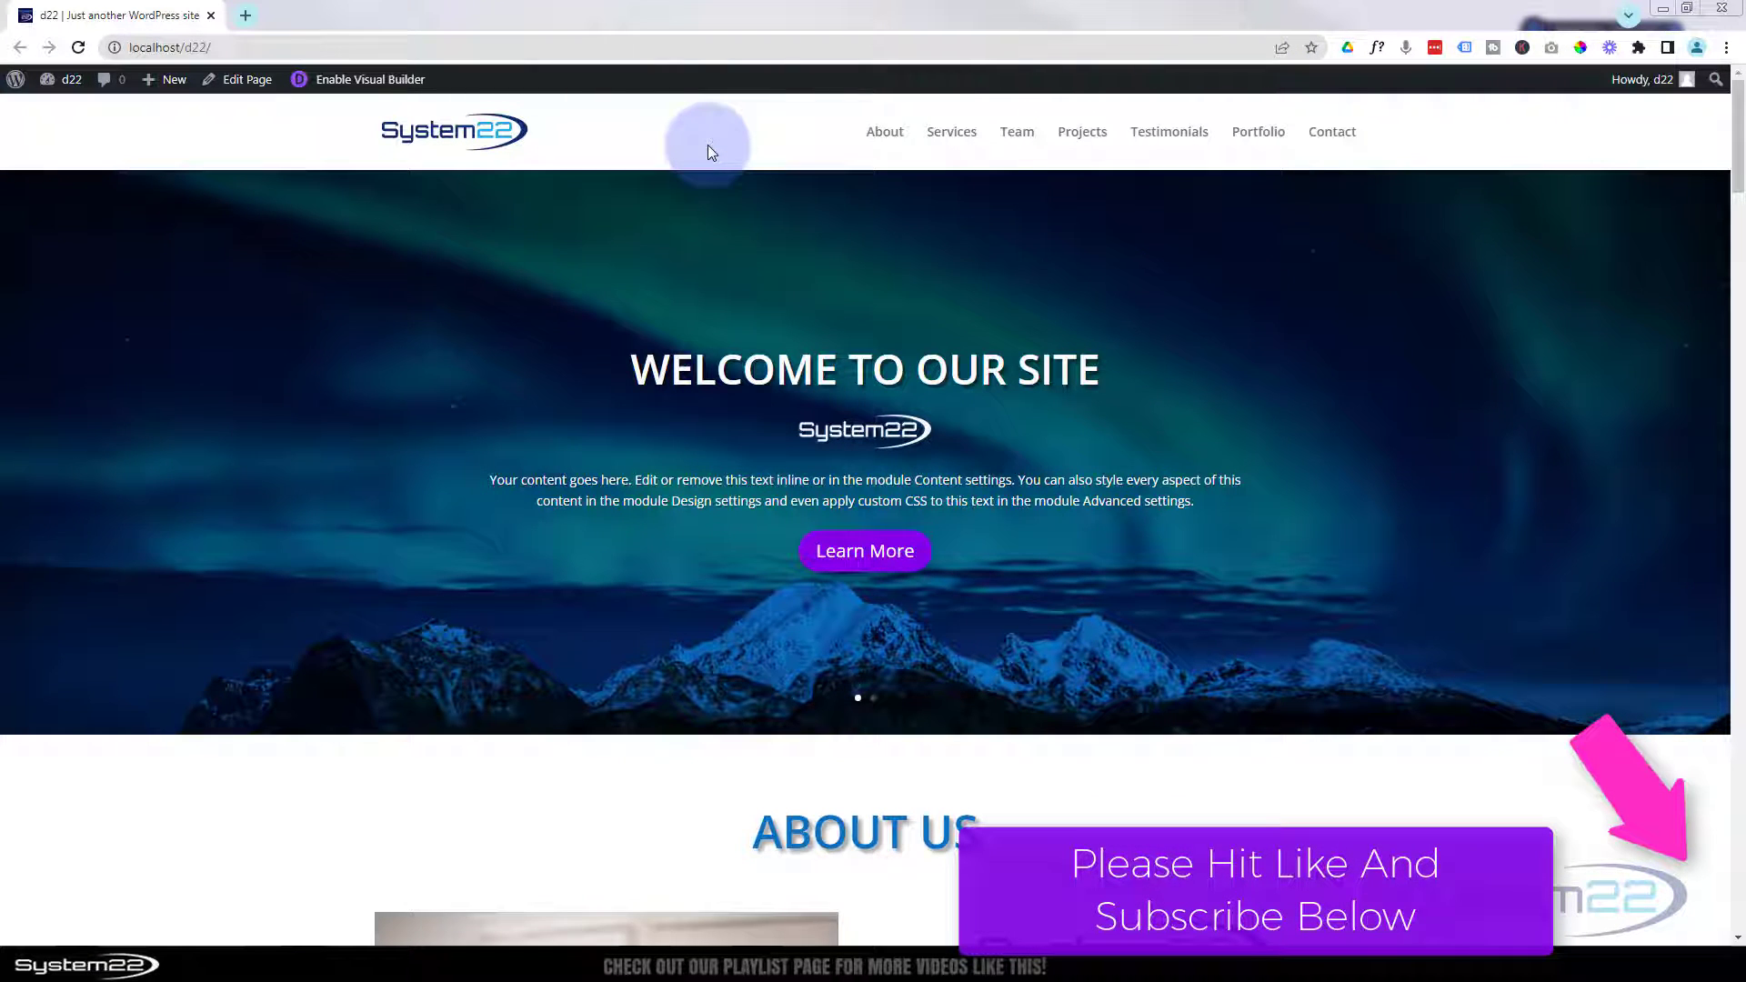
Browse the existing site's About Us, Services, Team, Projects, Testimonials and Portfolio sections.
{"action": "left_click", "coordinate": [887, 133]}
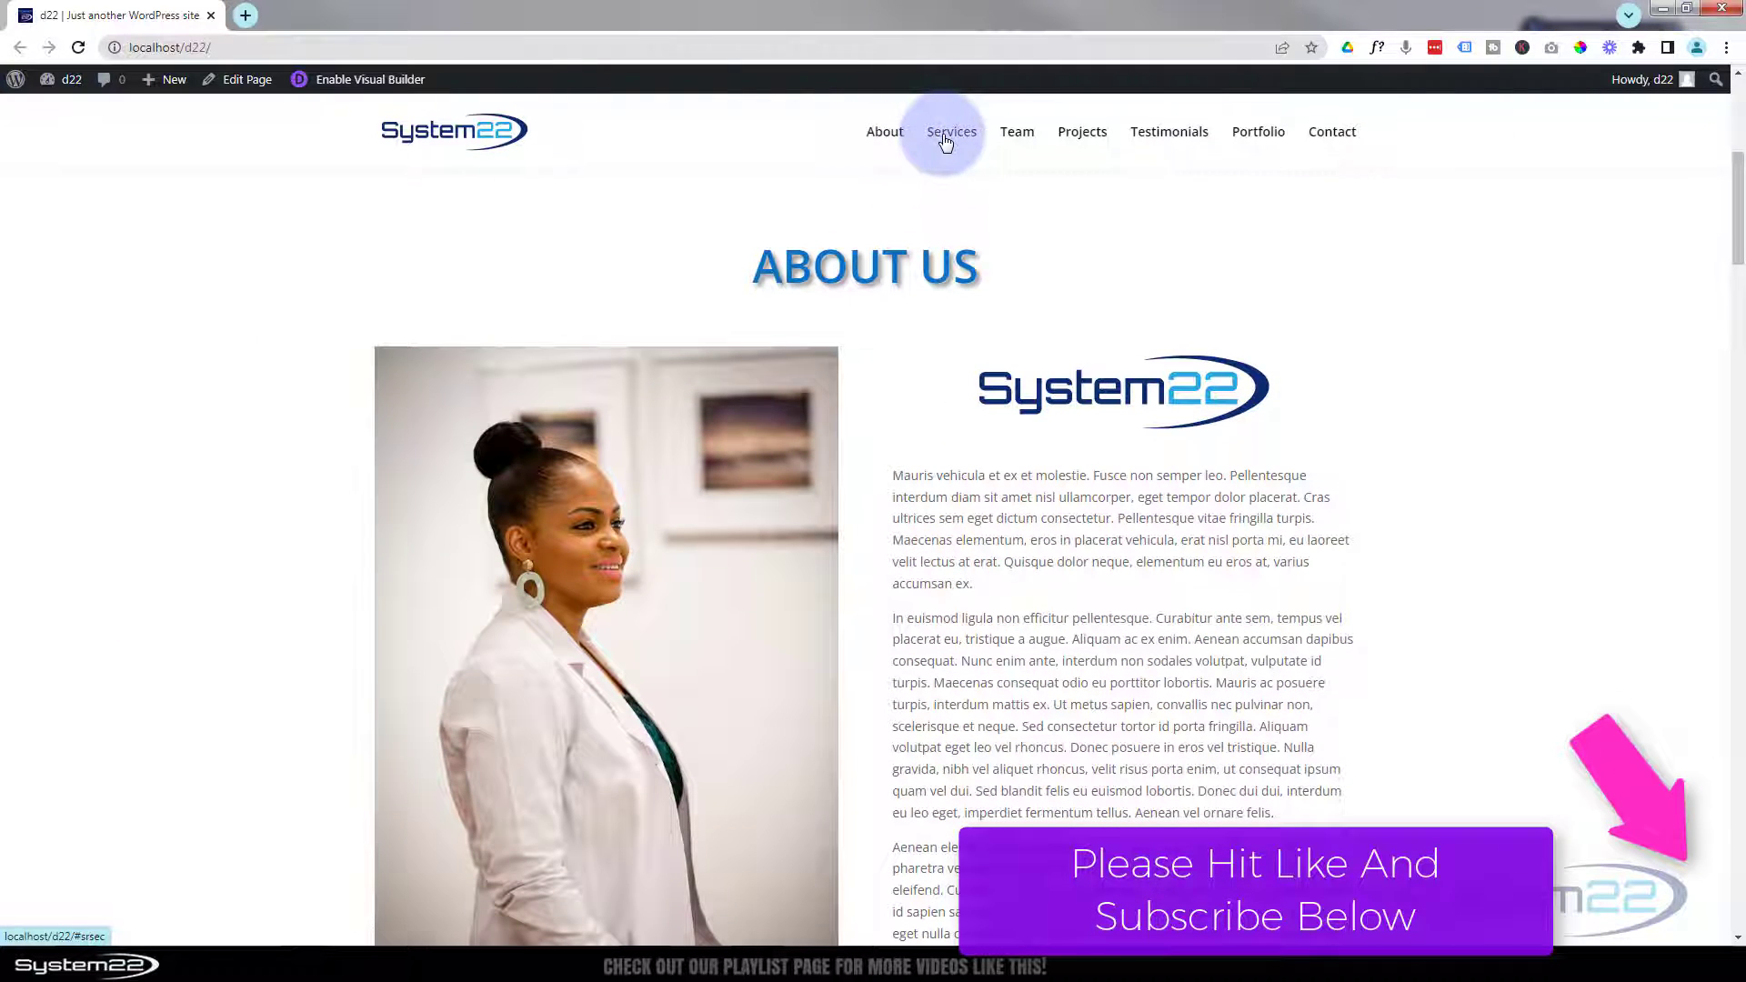
{"action": "left_click", "coordinate": [946, 136]}
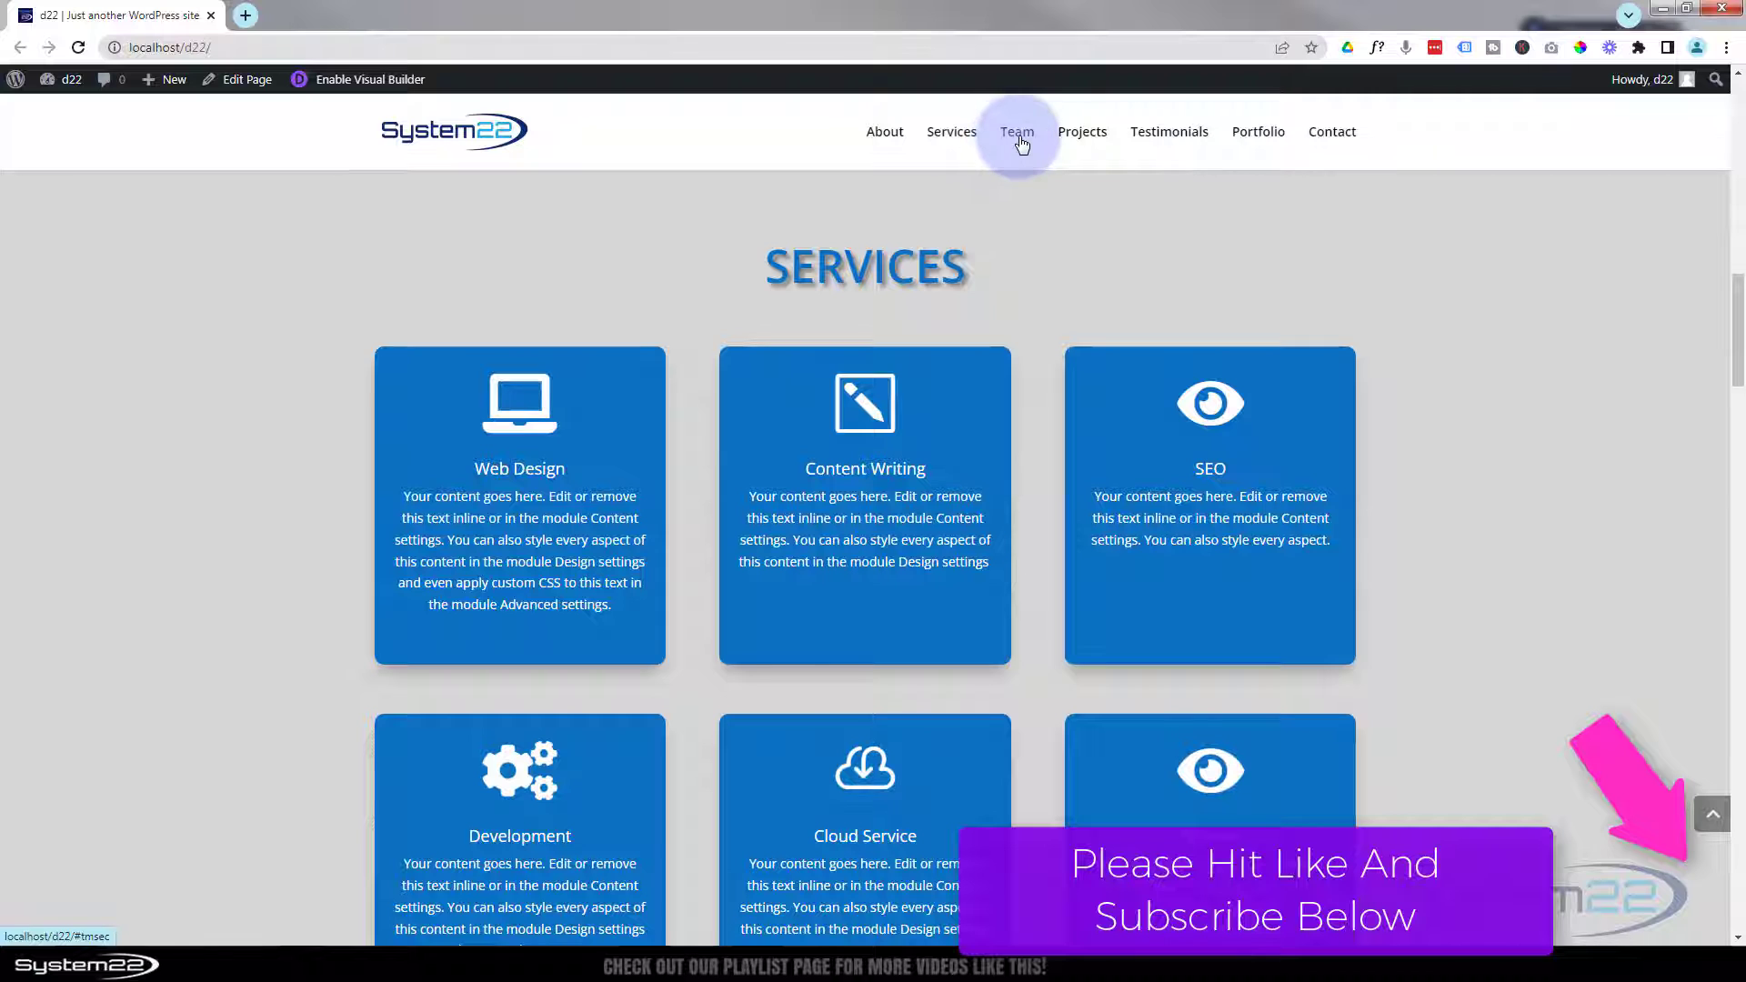
{"action": "left_click", "coordinate": [1020, 136]}
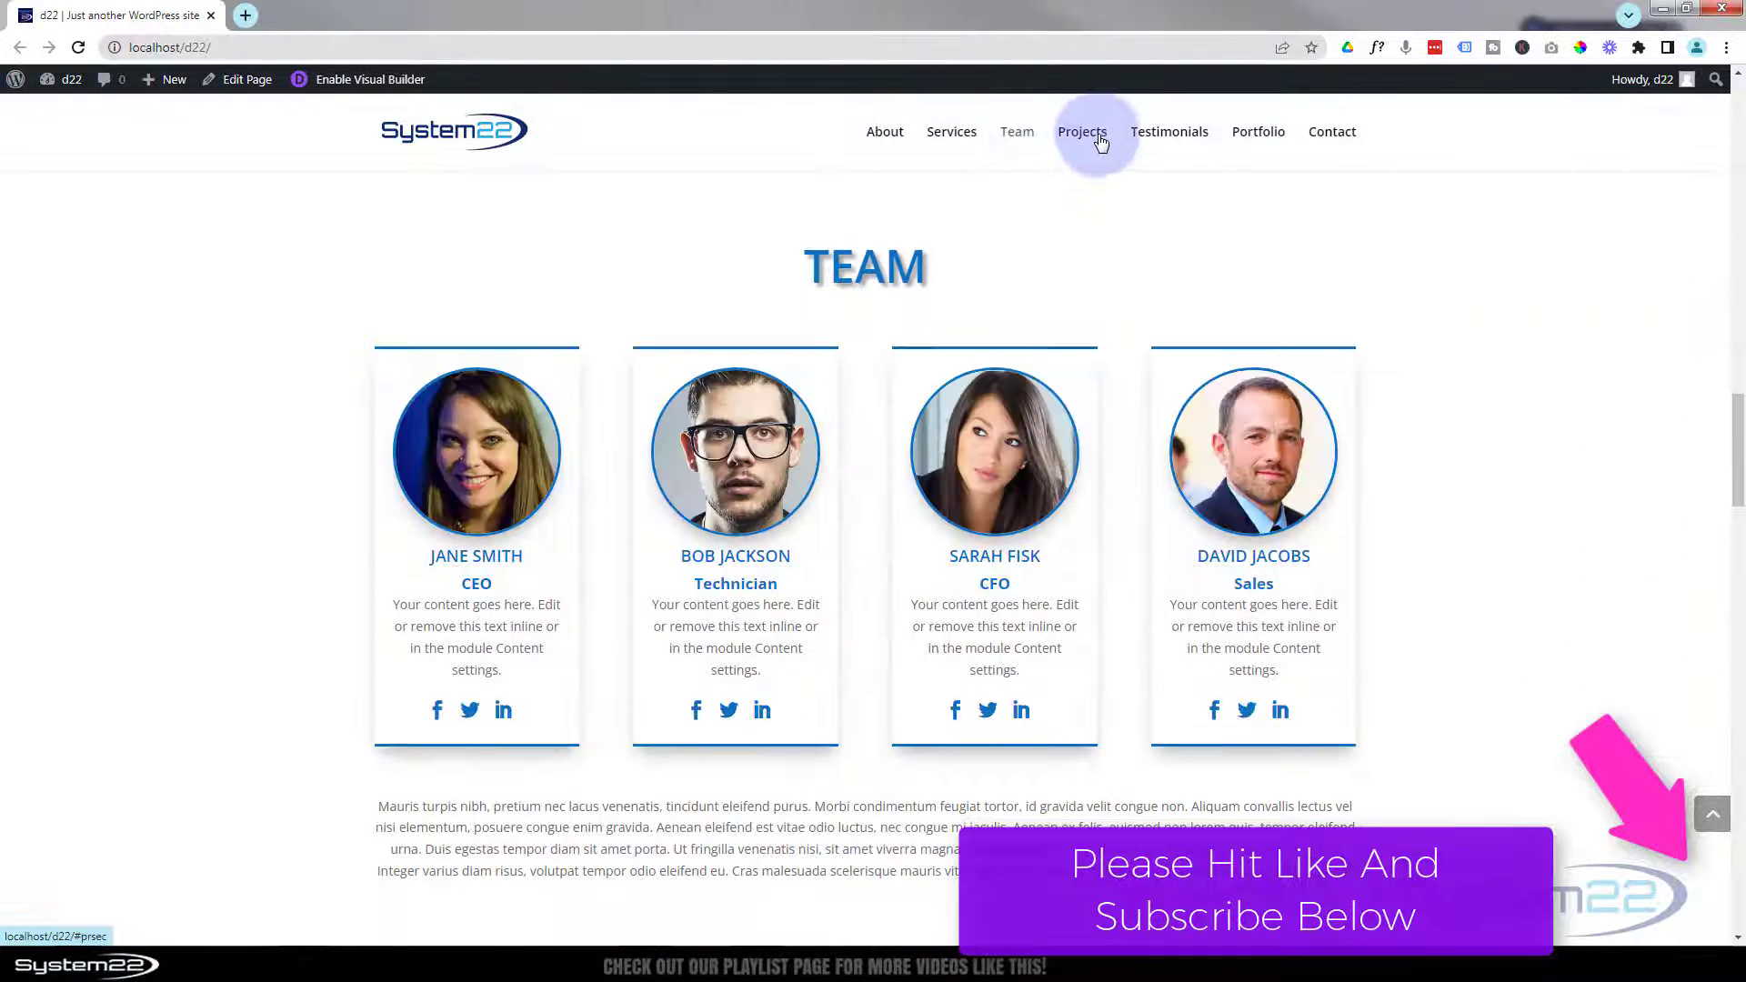
{"action": "left_click", "coordinate": [1083, 139]}
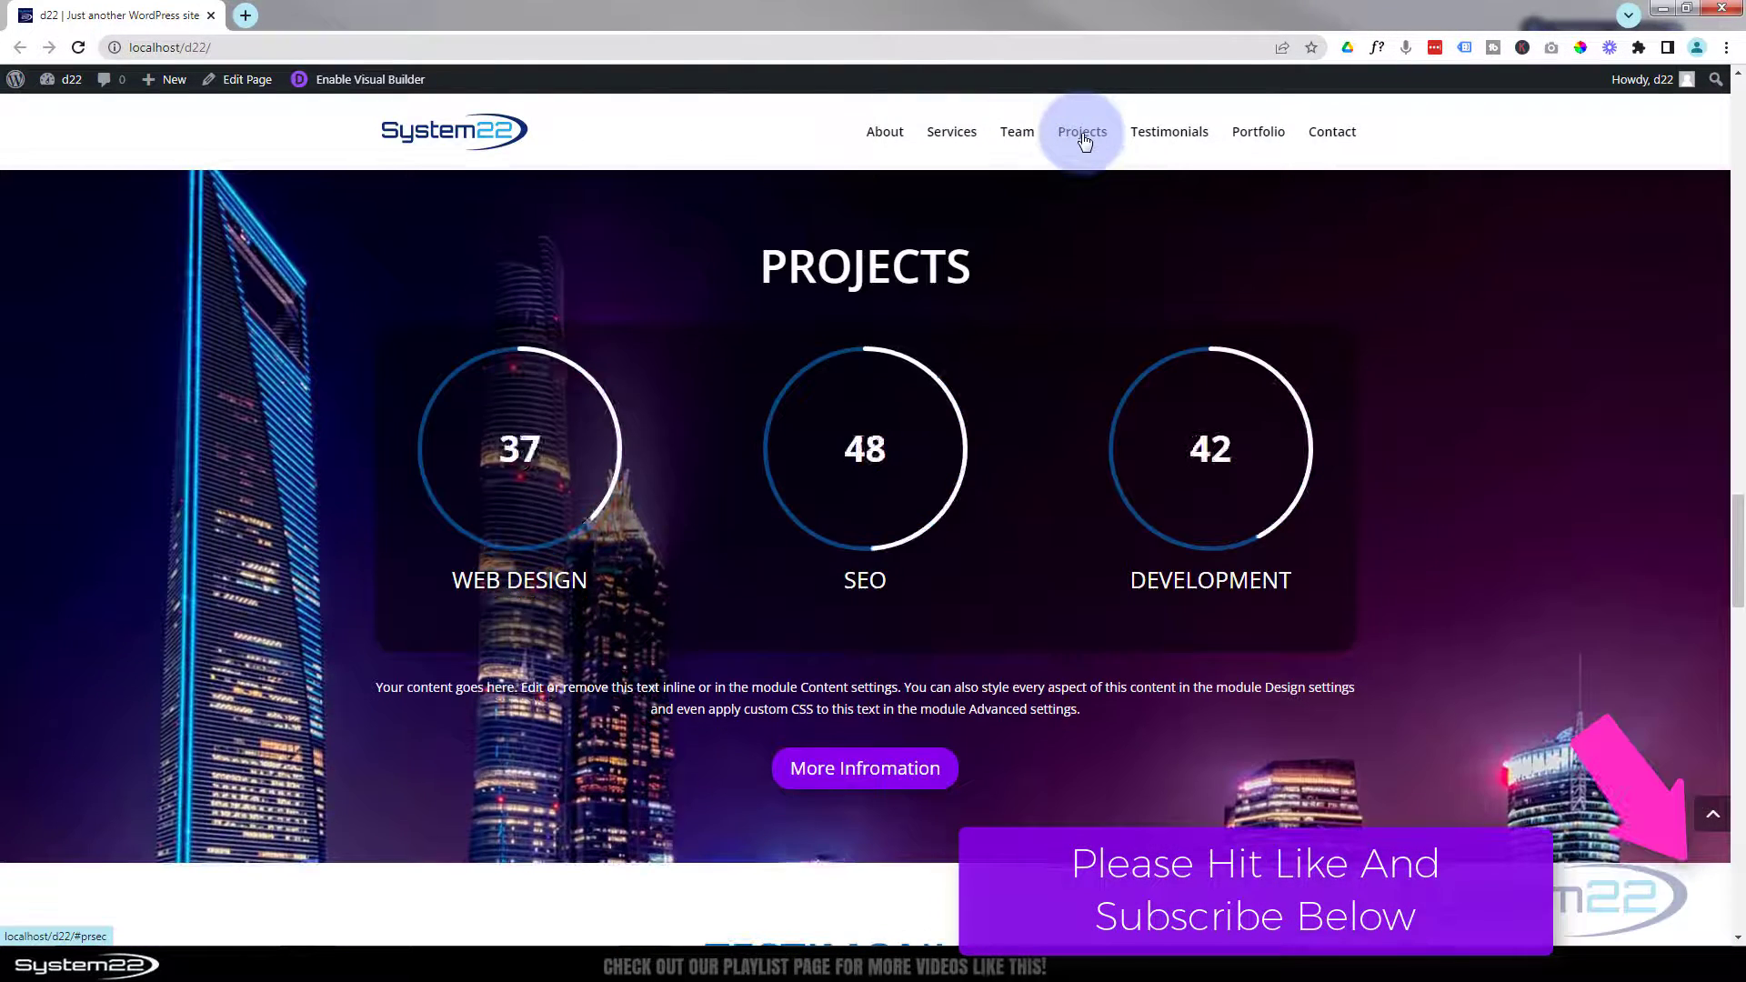
{"action": "left_click", "coordinate": [1188, 139]}
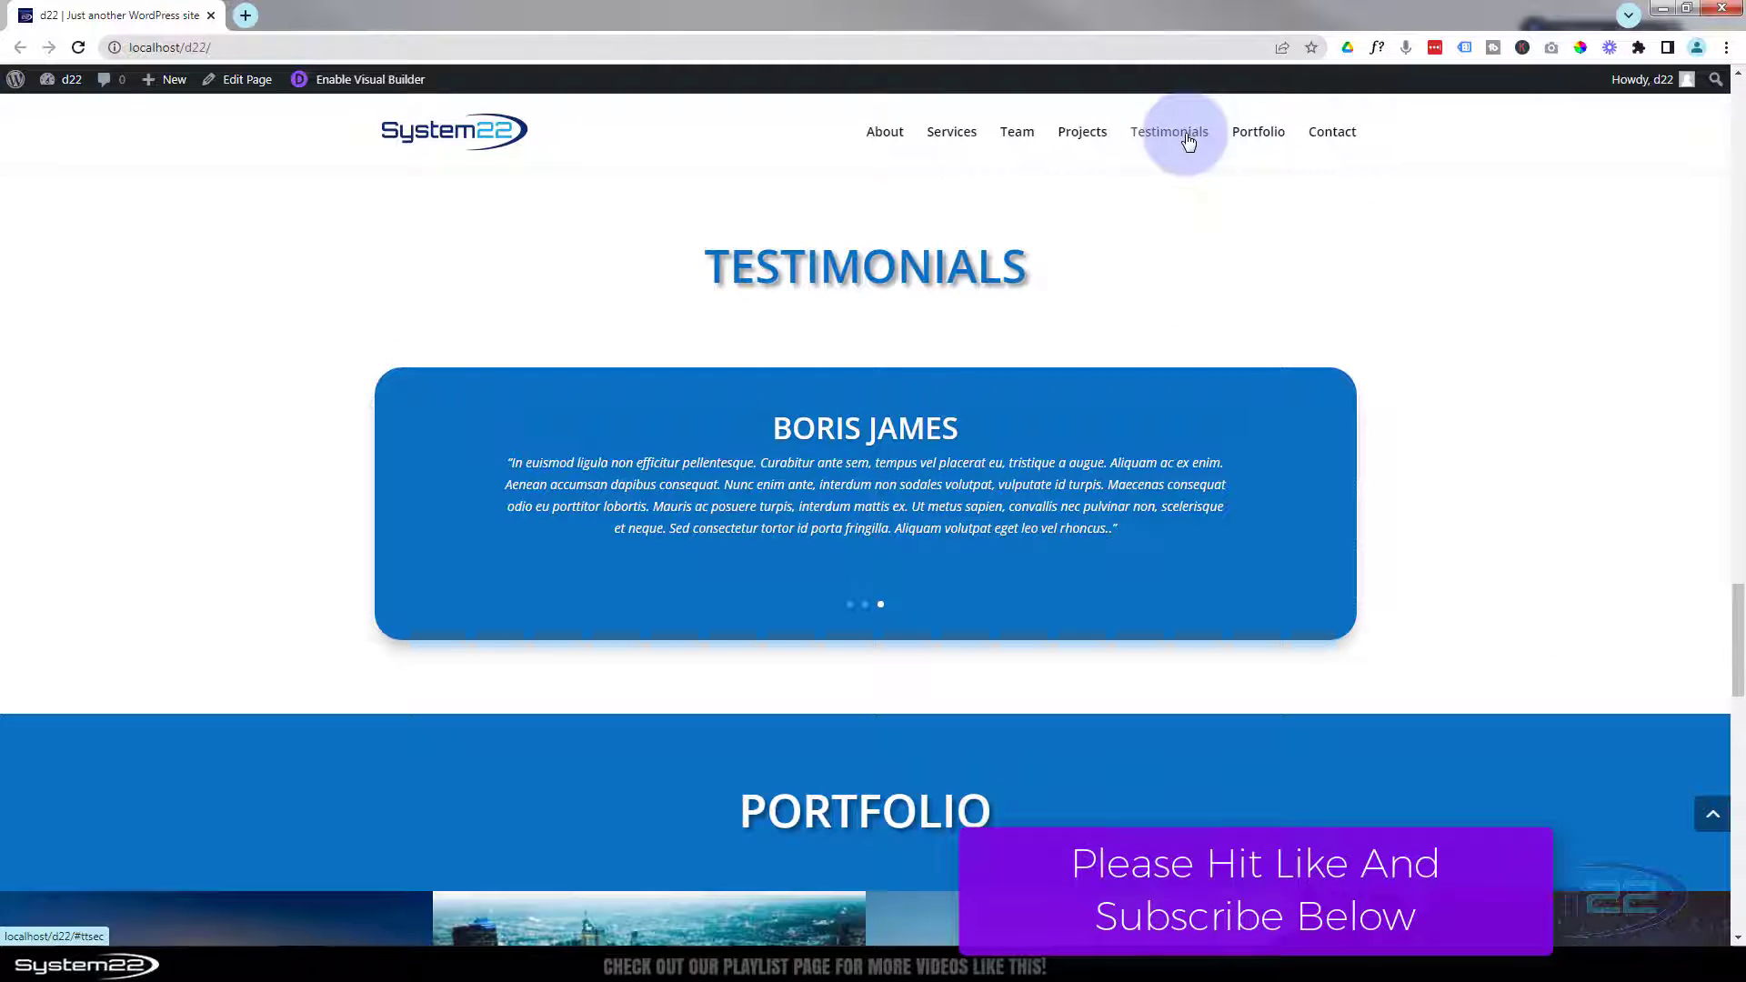
{"action": "left_click", "coordinate": [1261, 137]}
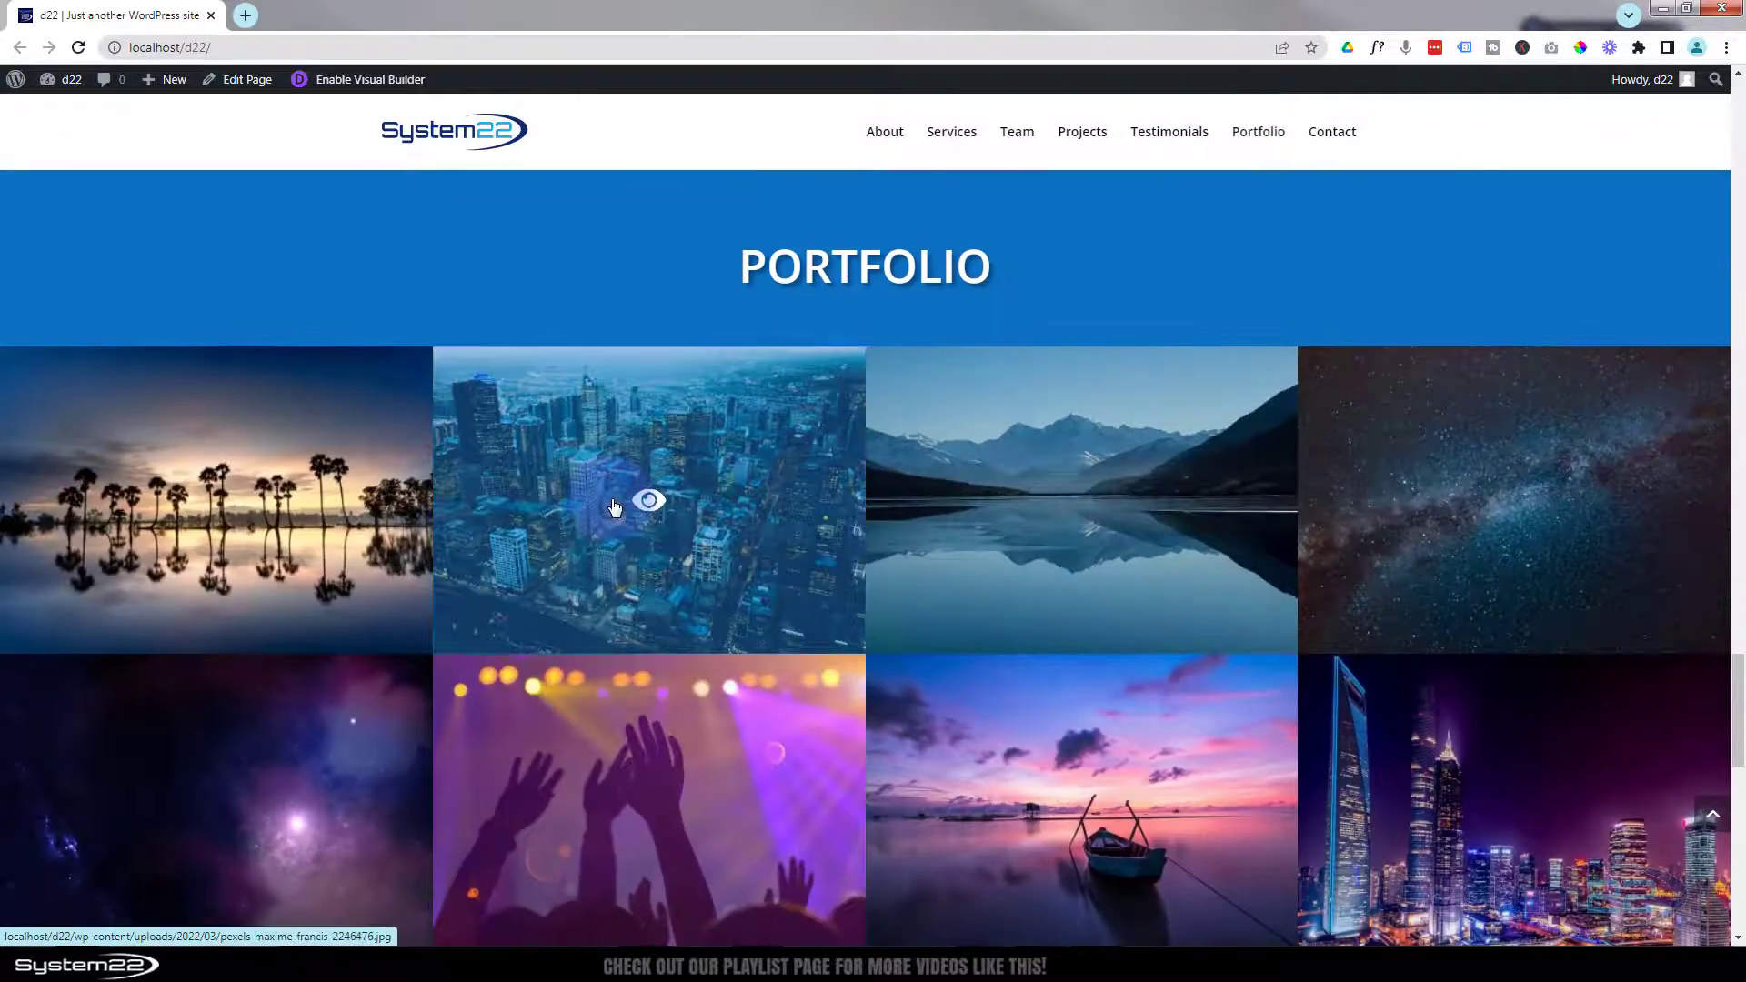
View the city photo enlarged, then check the Contact Us section.
{"action": "left_click", "coordinate": [617, 505]}
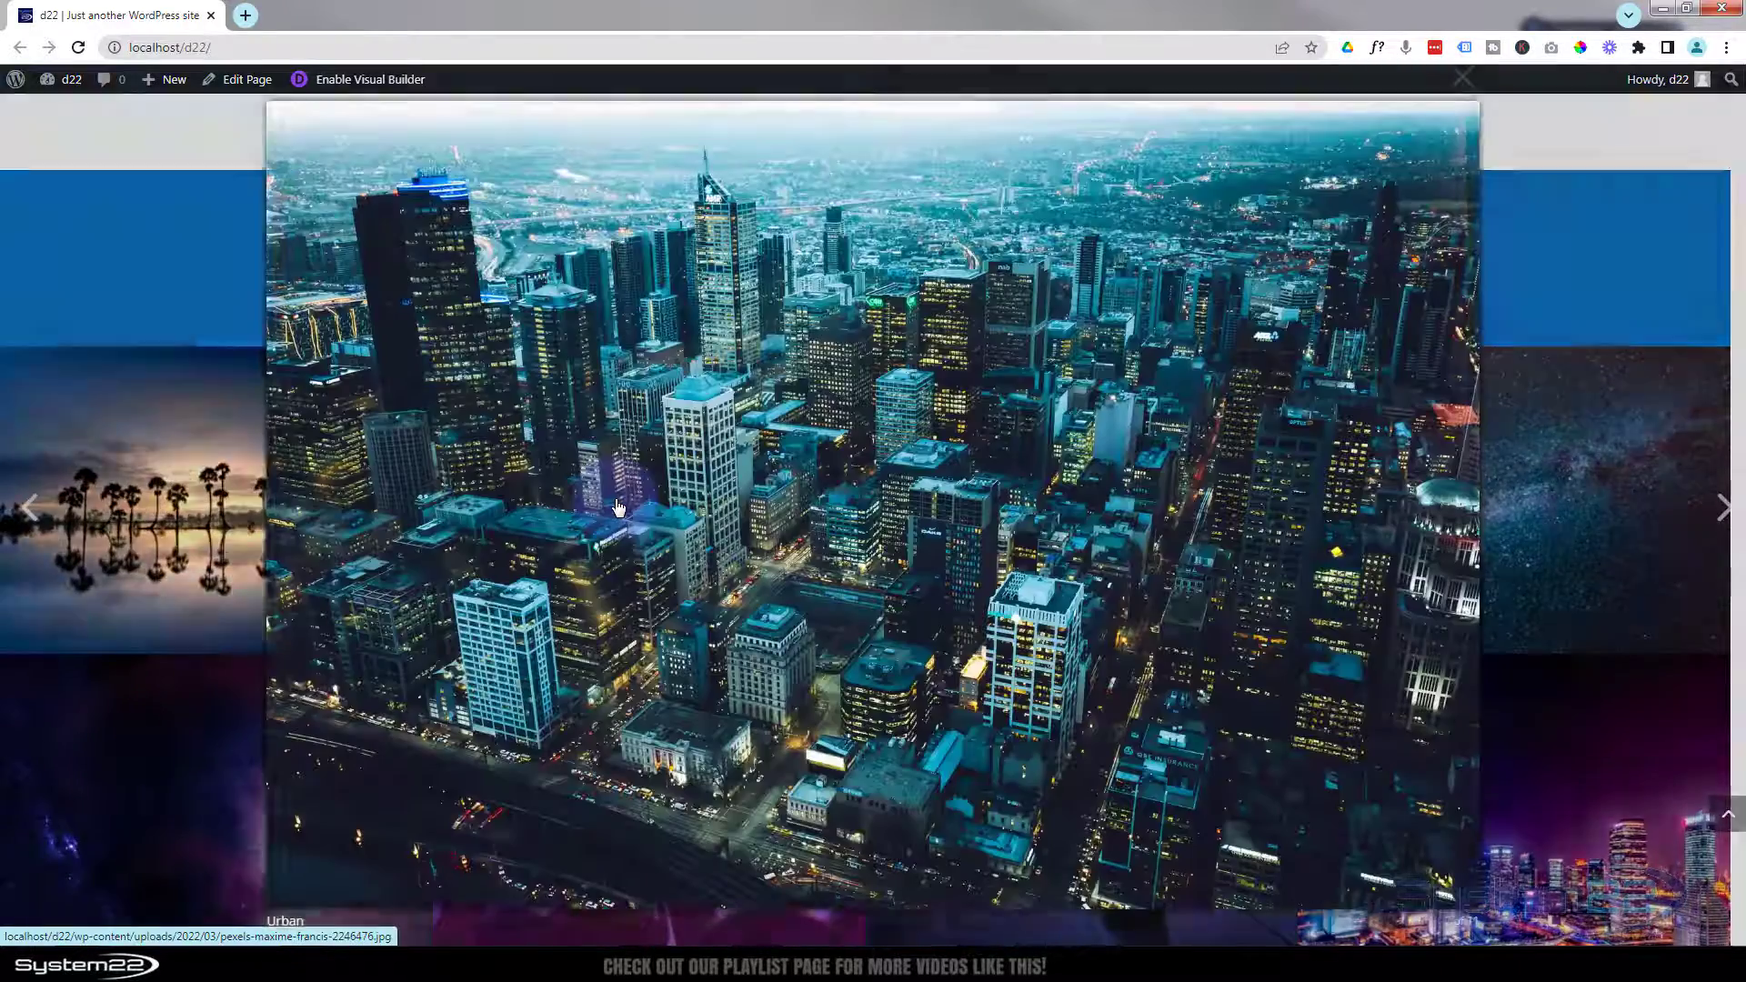
{"action": "left_click", "coordinate": [166, 277]}
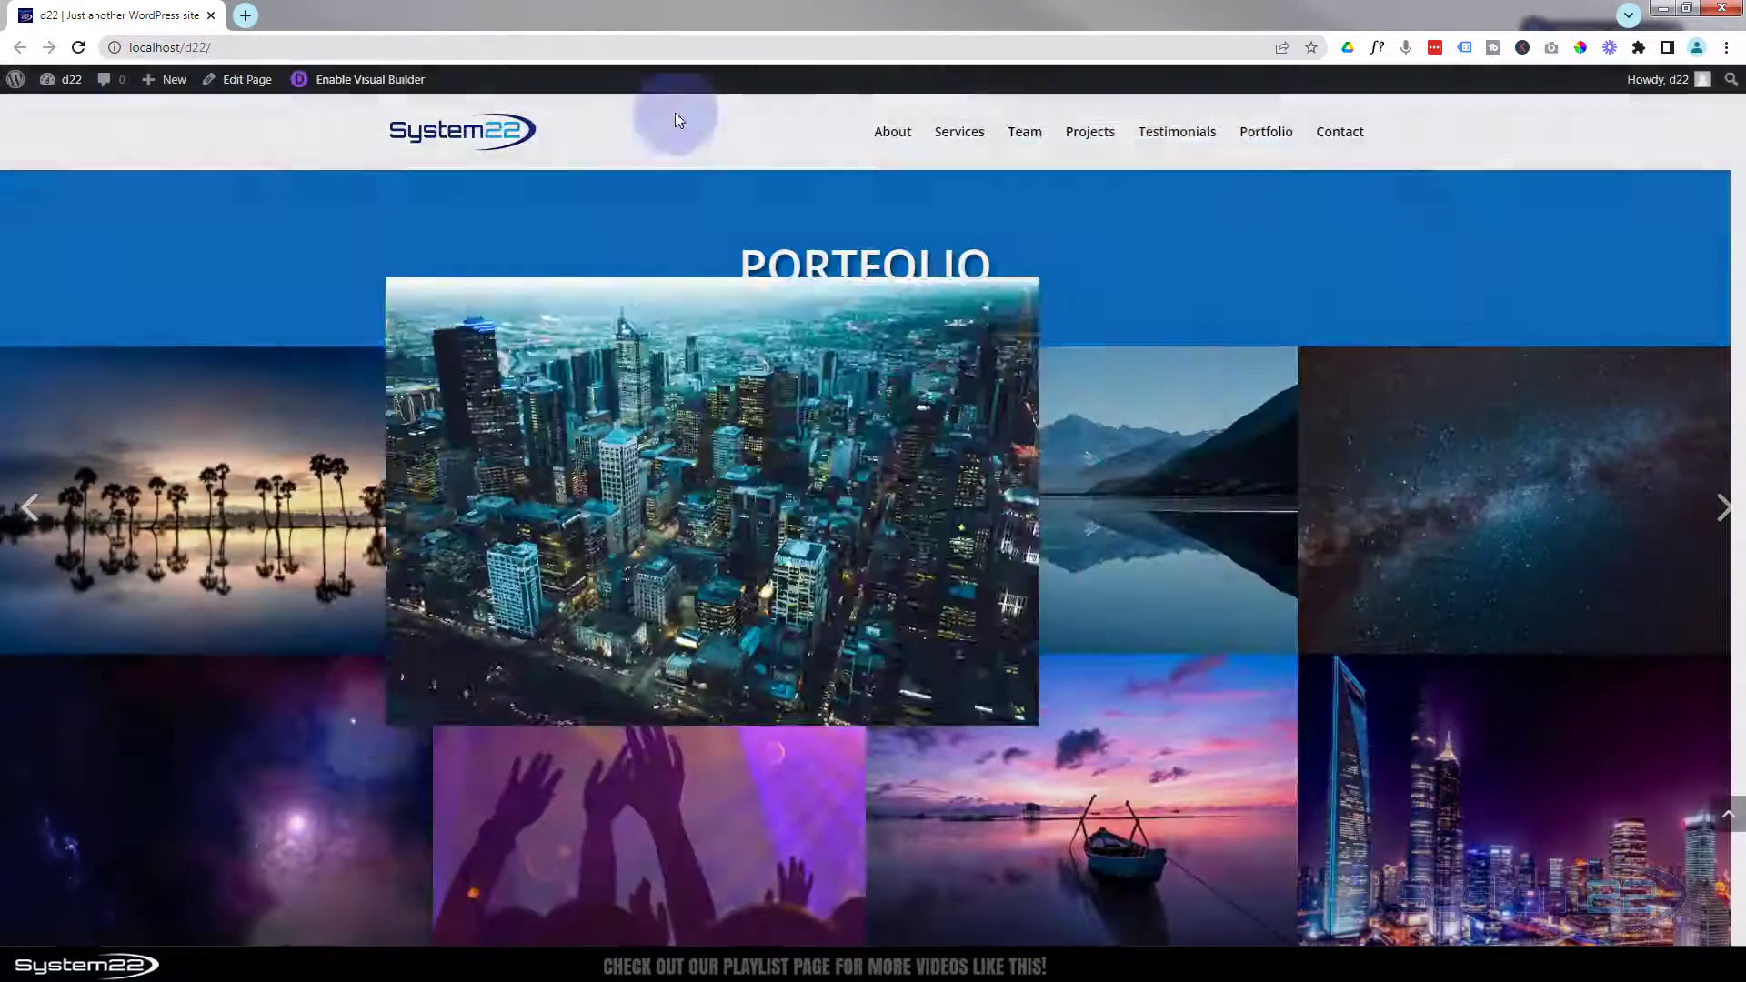
{"action": "left_click", "coordinate": [1336, 135]}
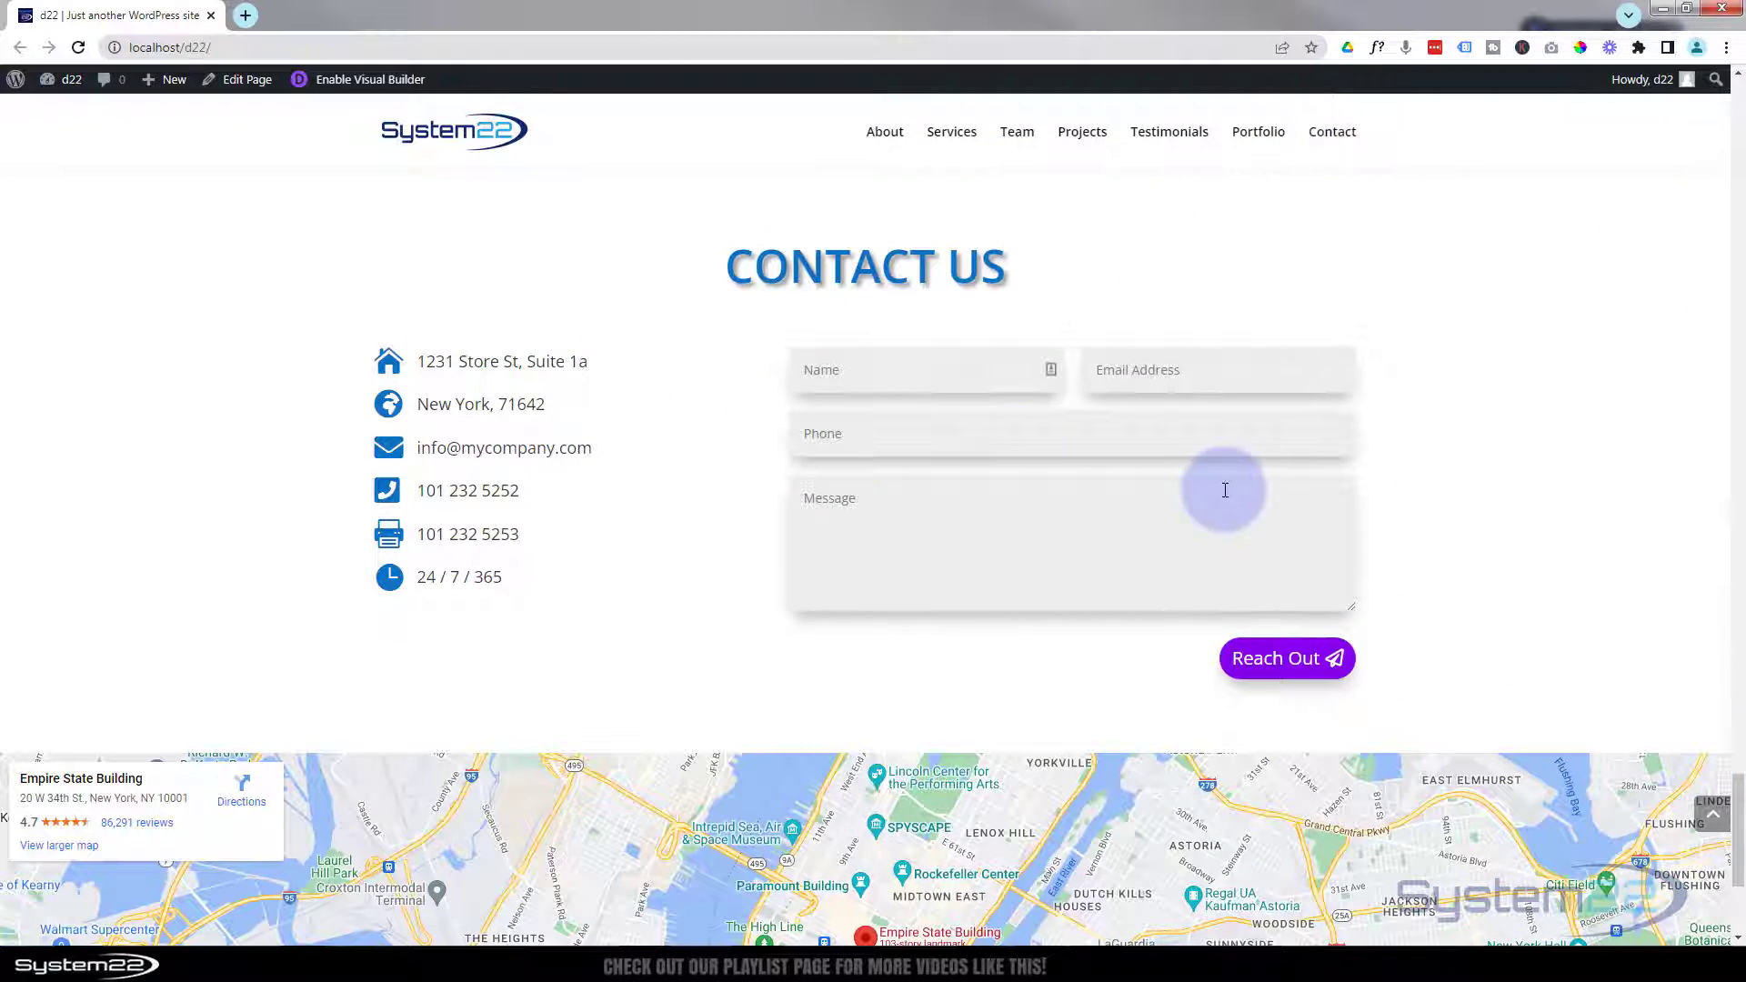
{"action": "scroll", "coordinate": [693, 582], "scroll_direction": "down", "scroll_amount": 4}
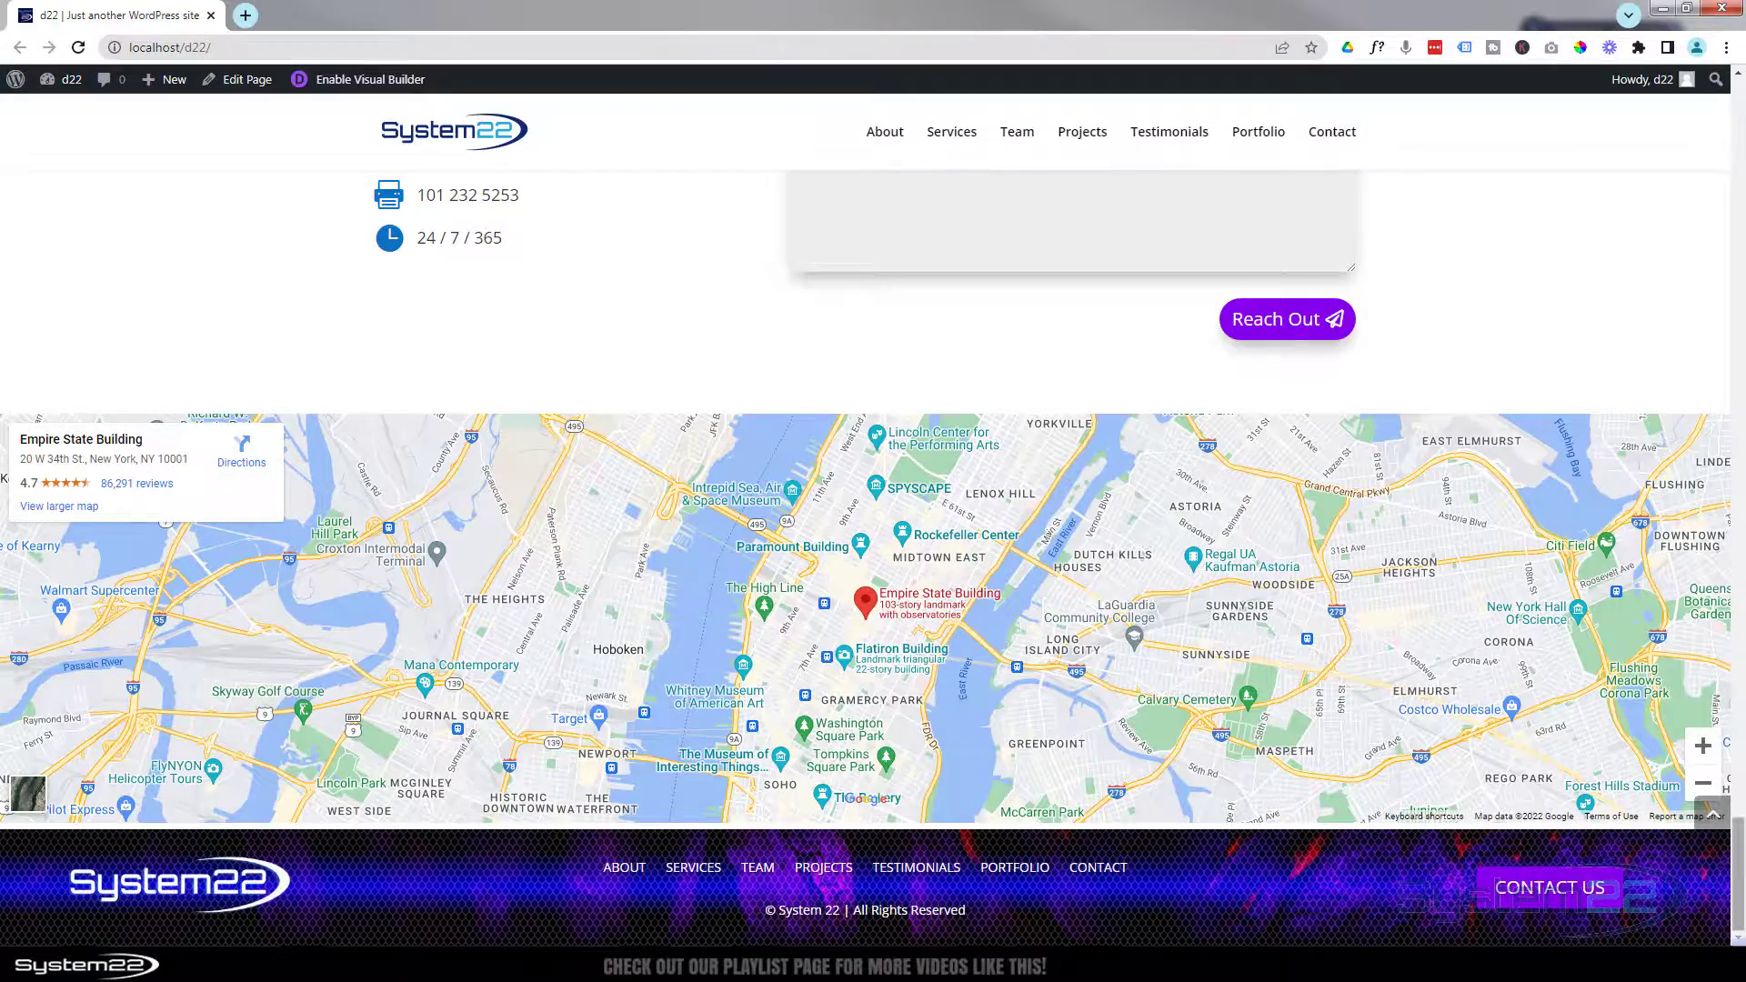
{"action": "scroll", "coordinate": [1711, 822], "scroll_direction": "up", "scroll_amount": 1}
{"action": "scroll", "coordinate": [1712, 828], "scroll_direction": "up", "scroll_amount": 15}
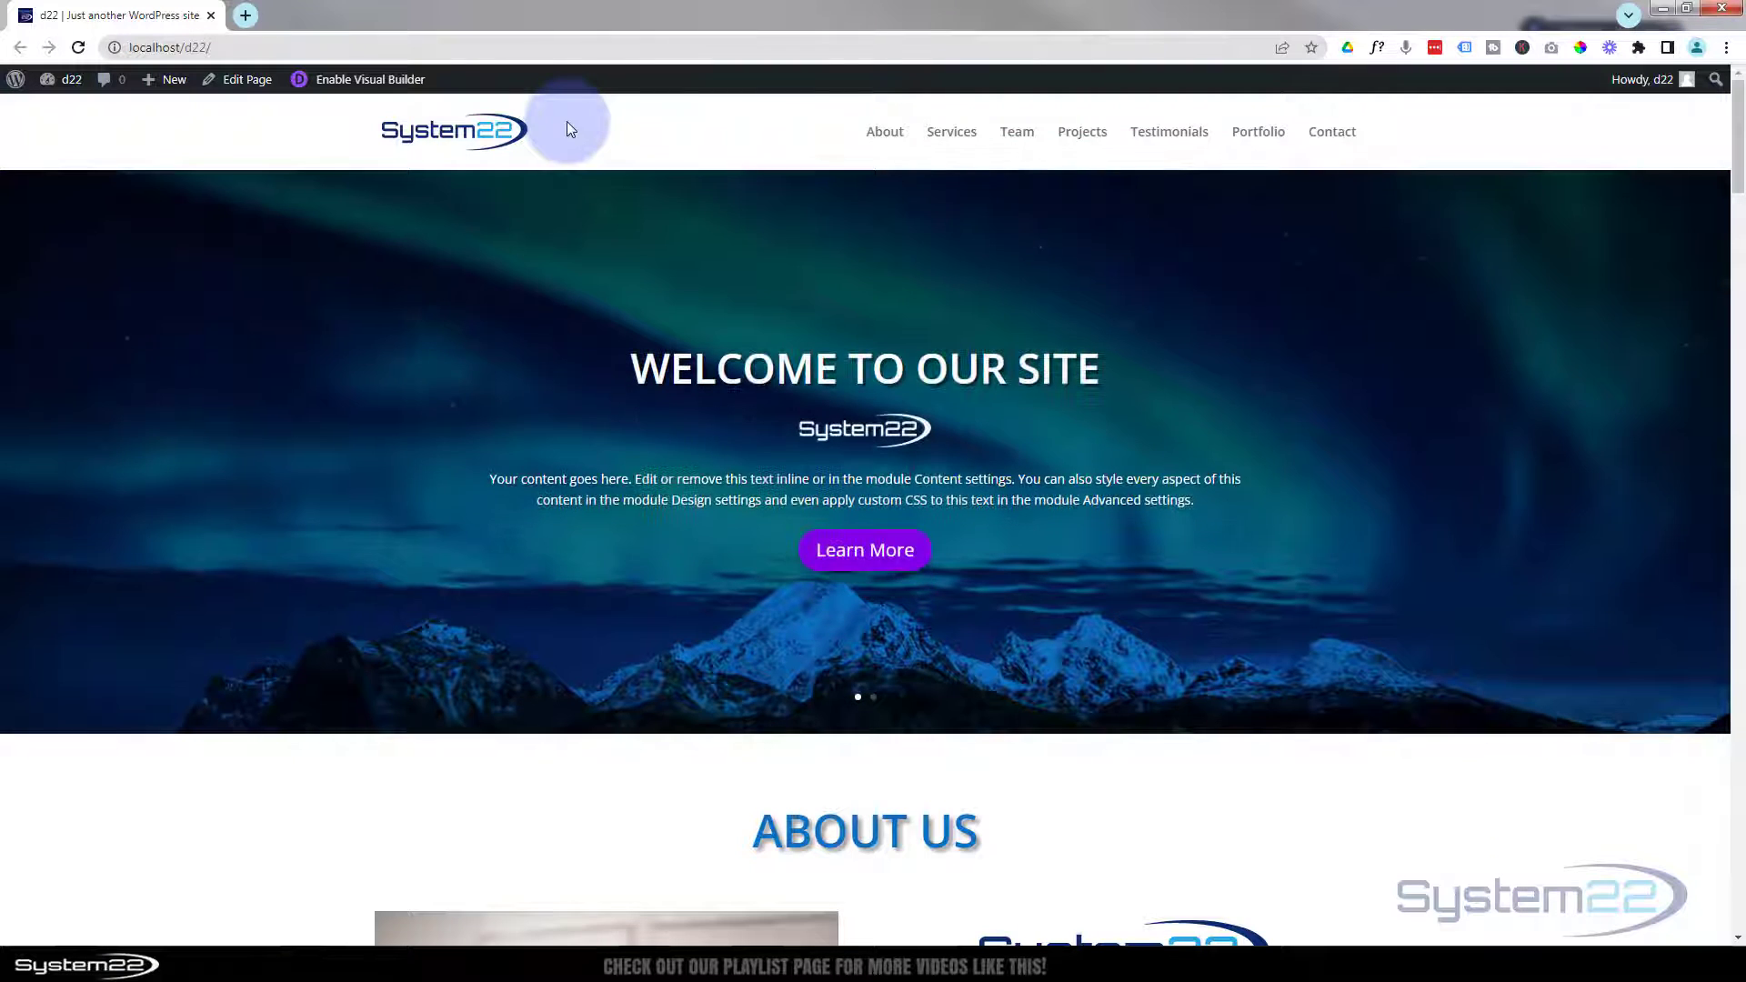
Create a new page titled 'new home' and open it in the Divi Builder.
{"action": "mouse_move", "coordinate": [151, 84]}
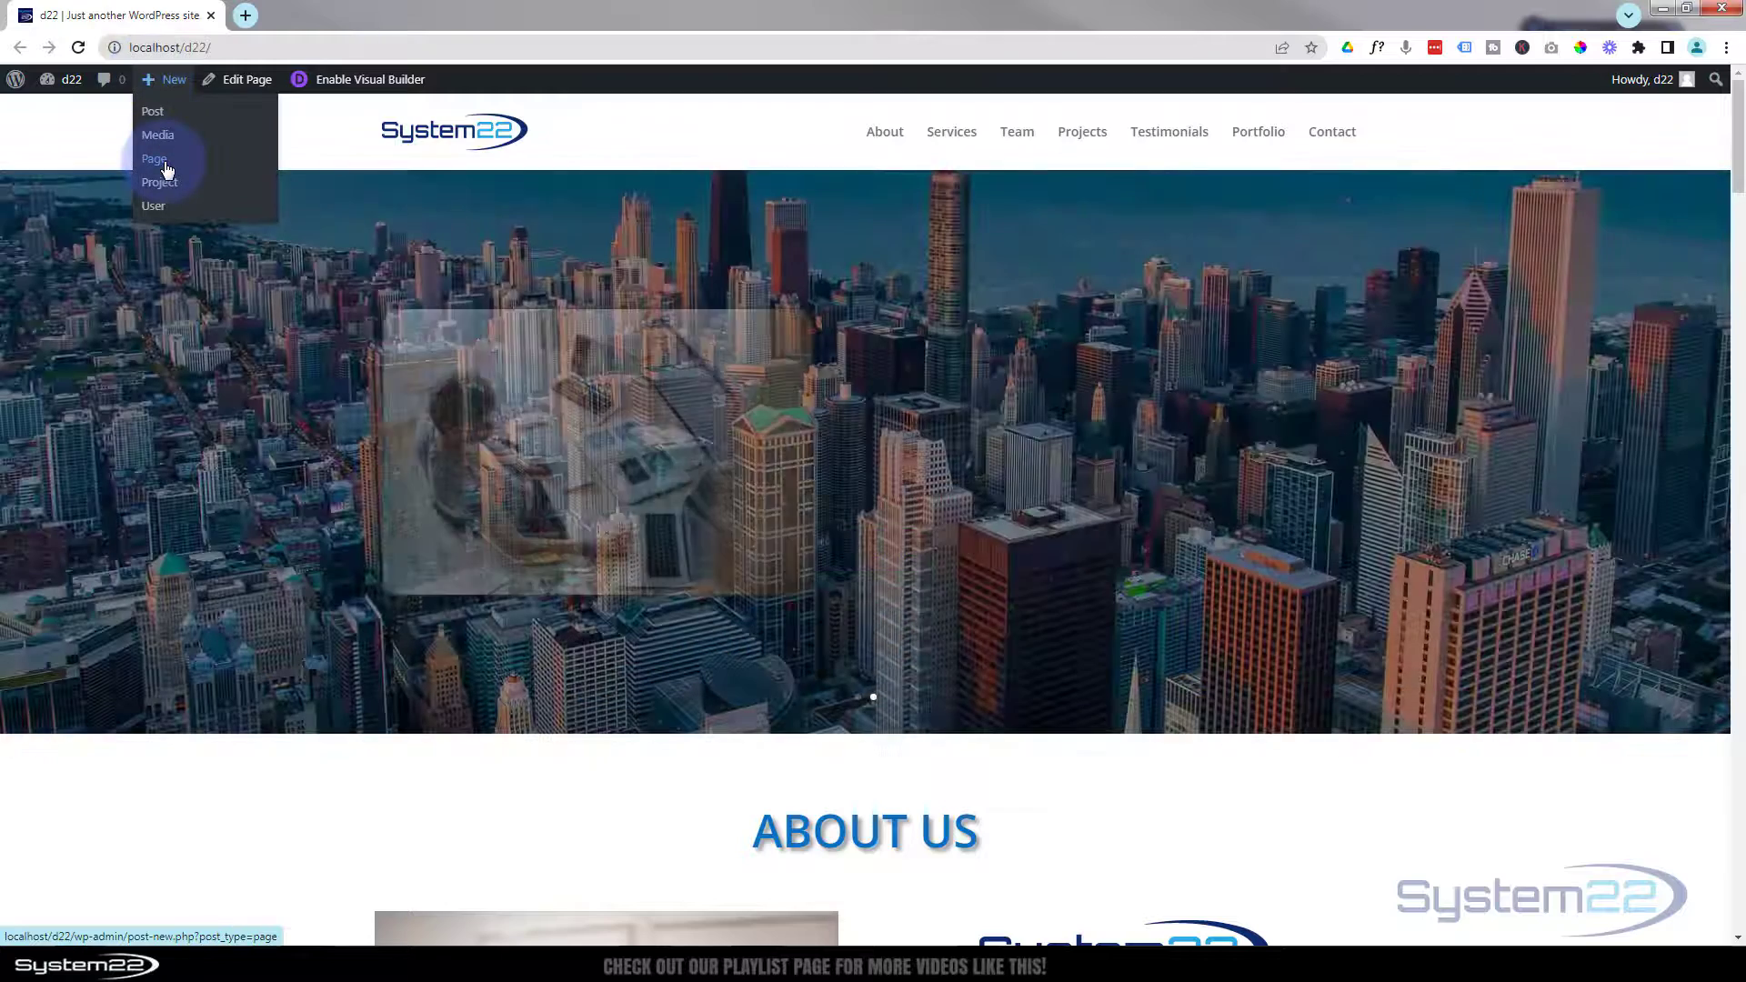
{"action": "left_click", "coordinate": [159, 166]}
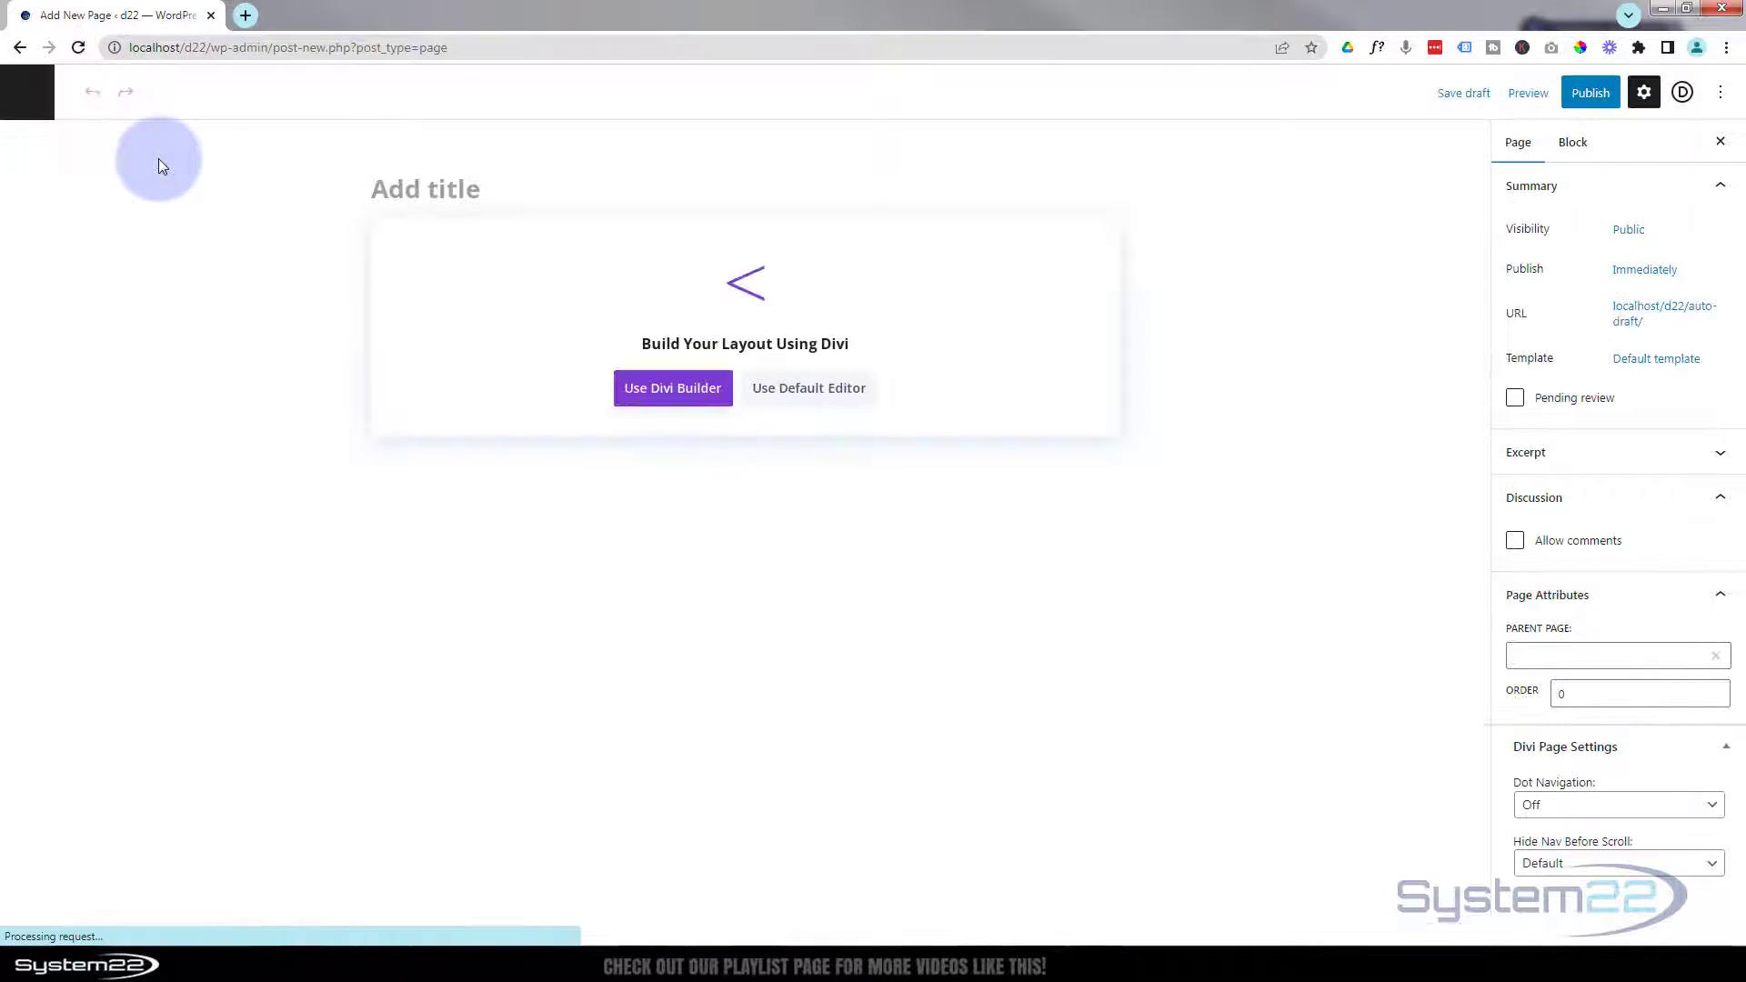
{"action": "type", "text": "new home"}
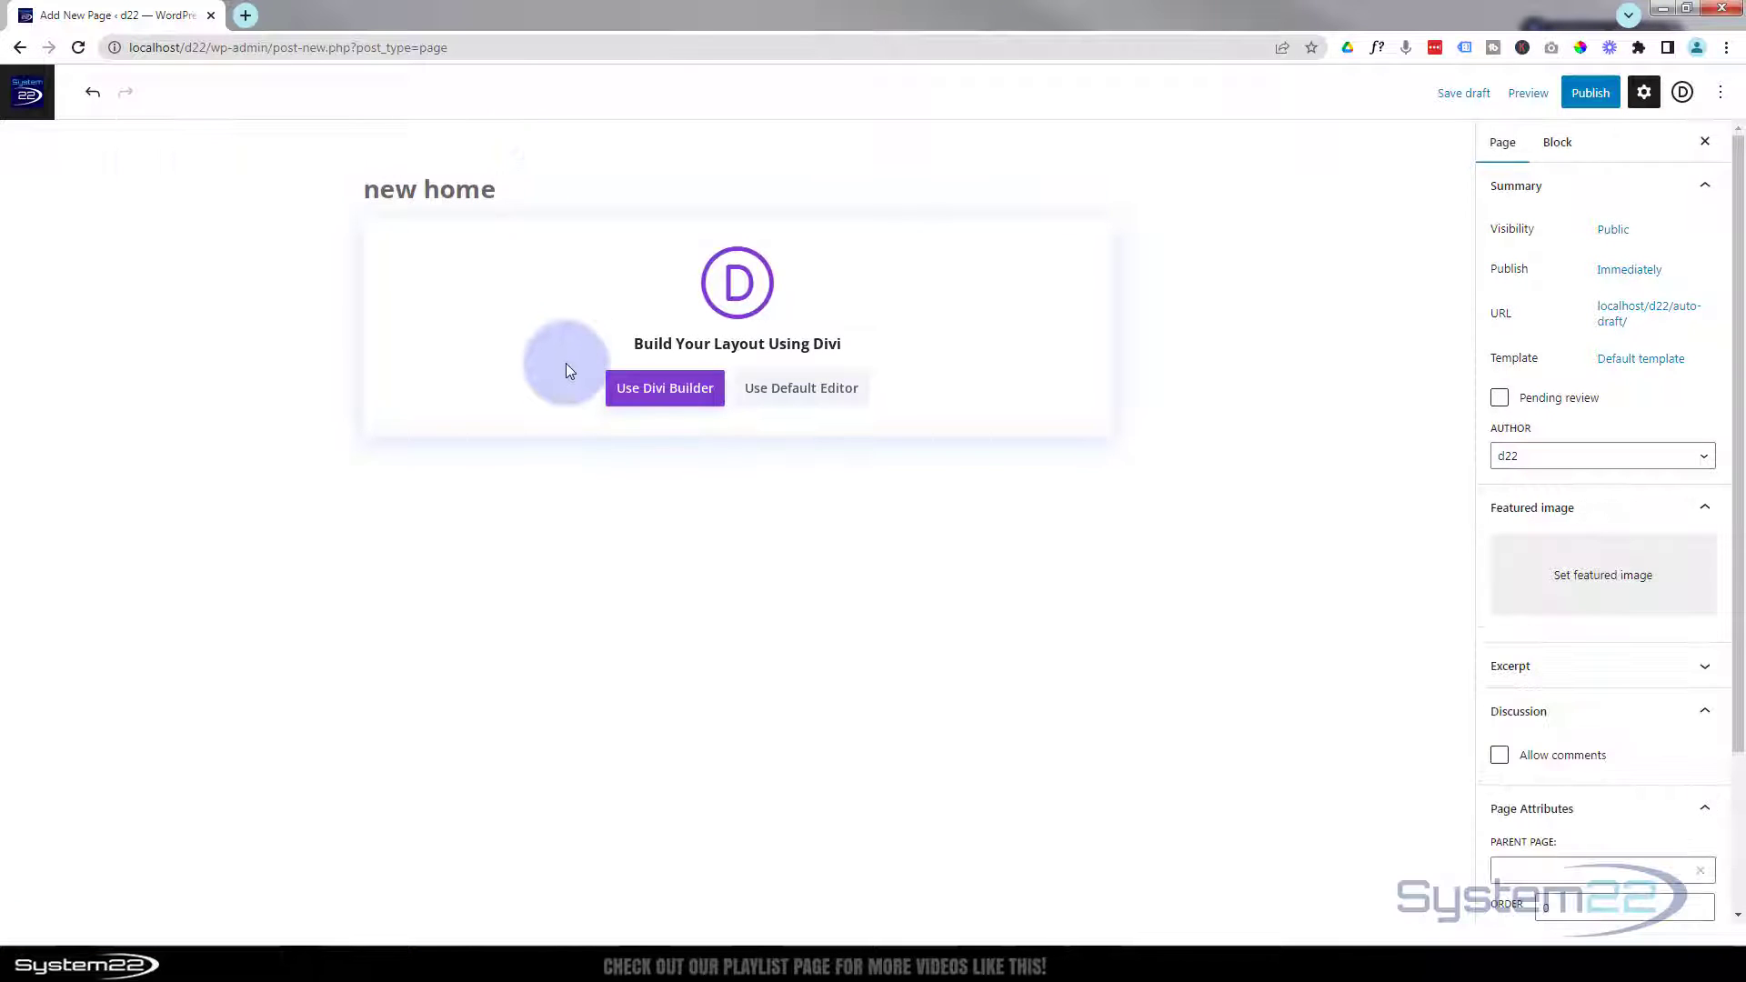
{"action": "left_click", "coordinate": [663, 389]}
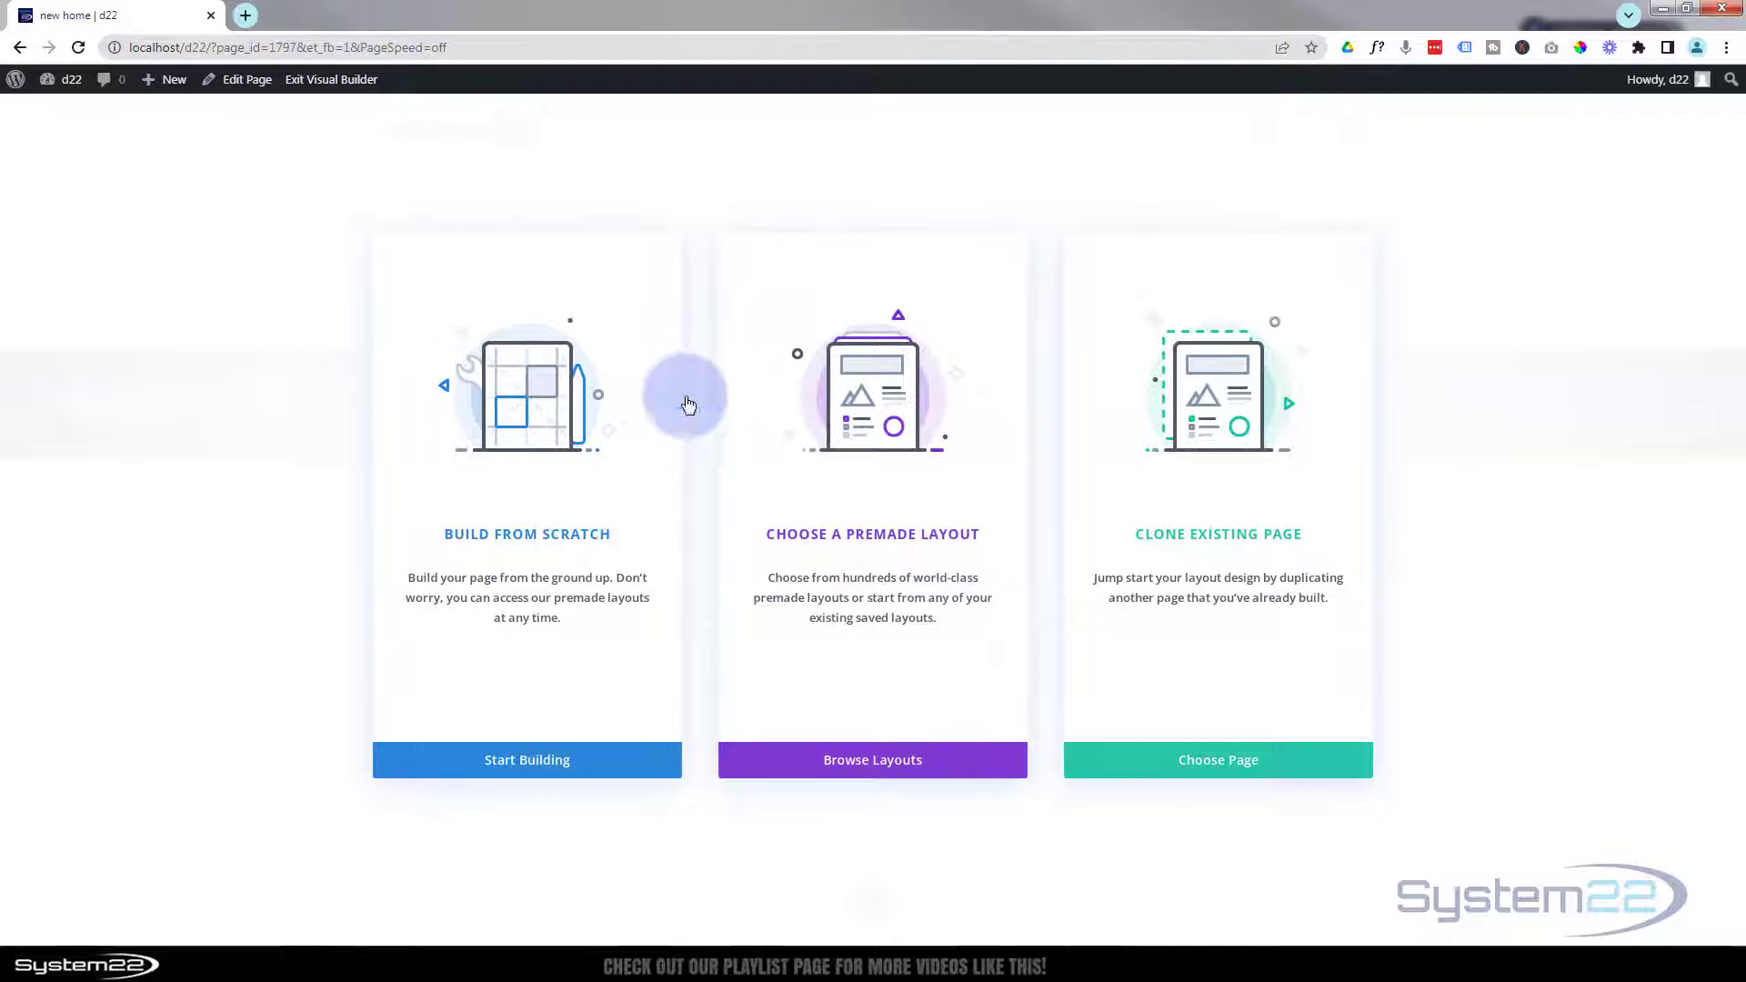
Add a Fullwidth section containing a Fullwidth Slider module.
{"action": "left_click", "coordinate": [557, 768]}
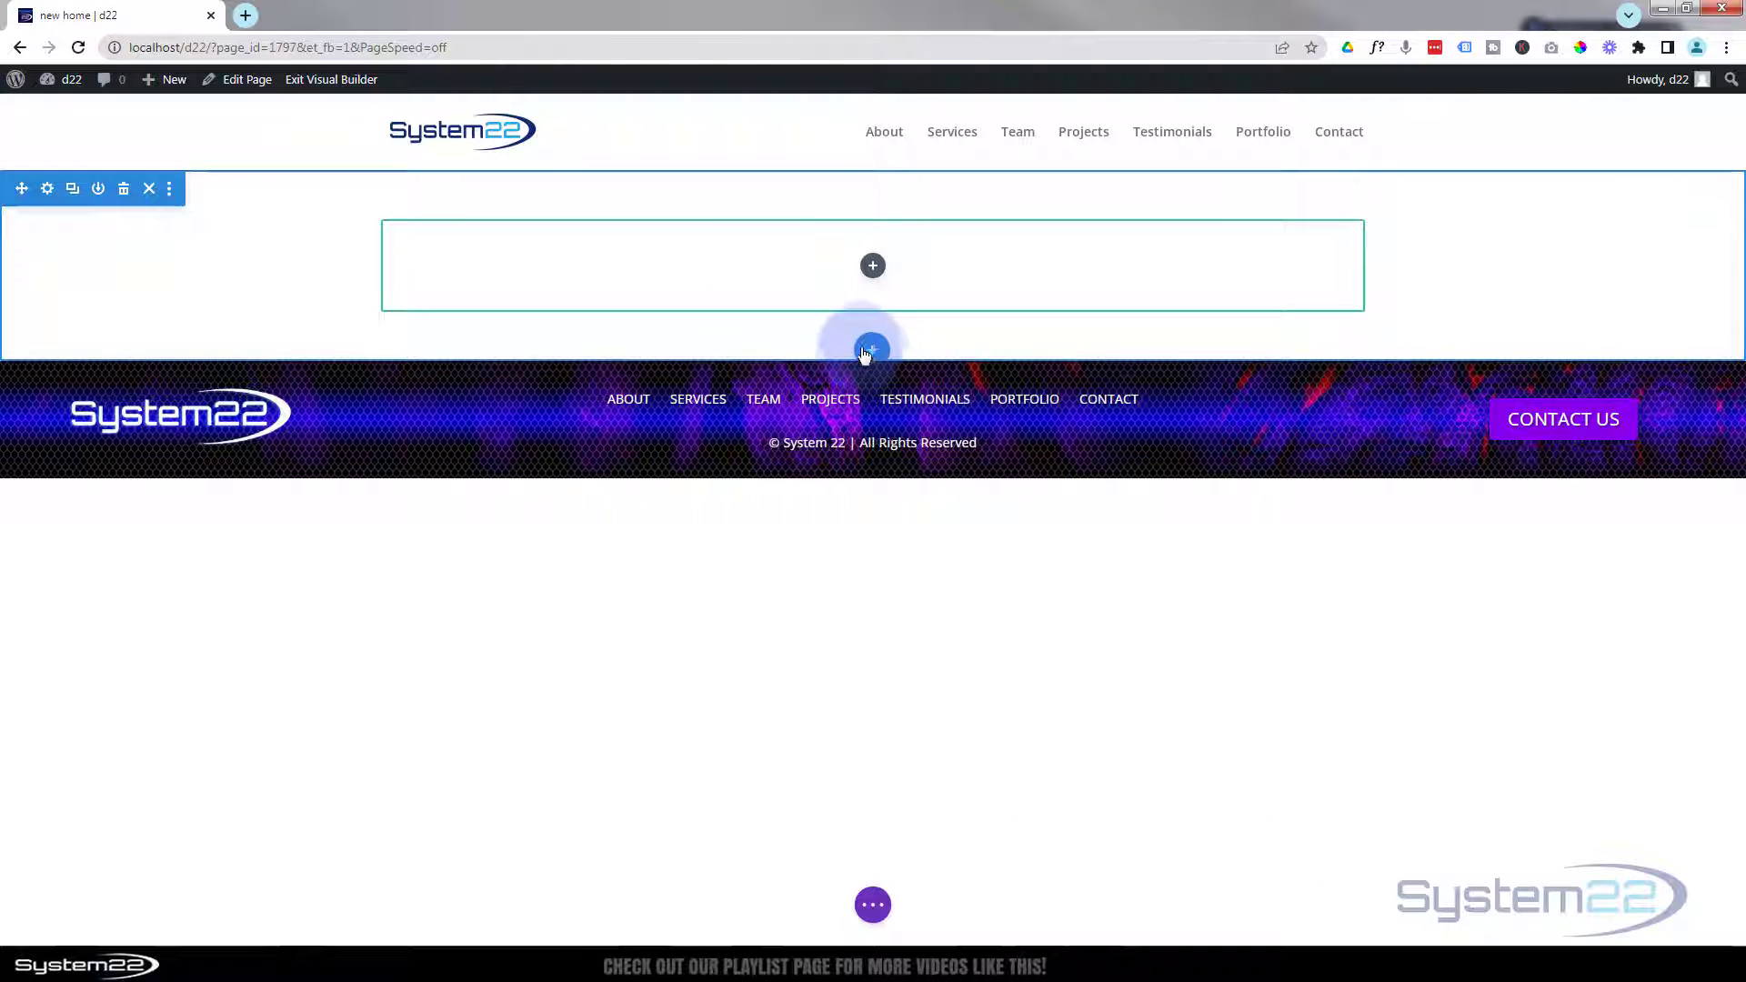
{"action": "left_click", "coordinate": [871, 350]}
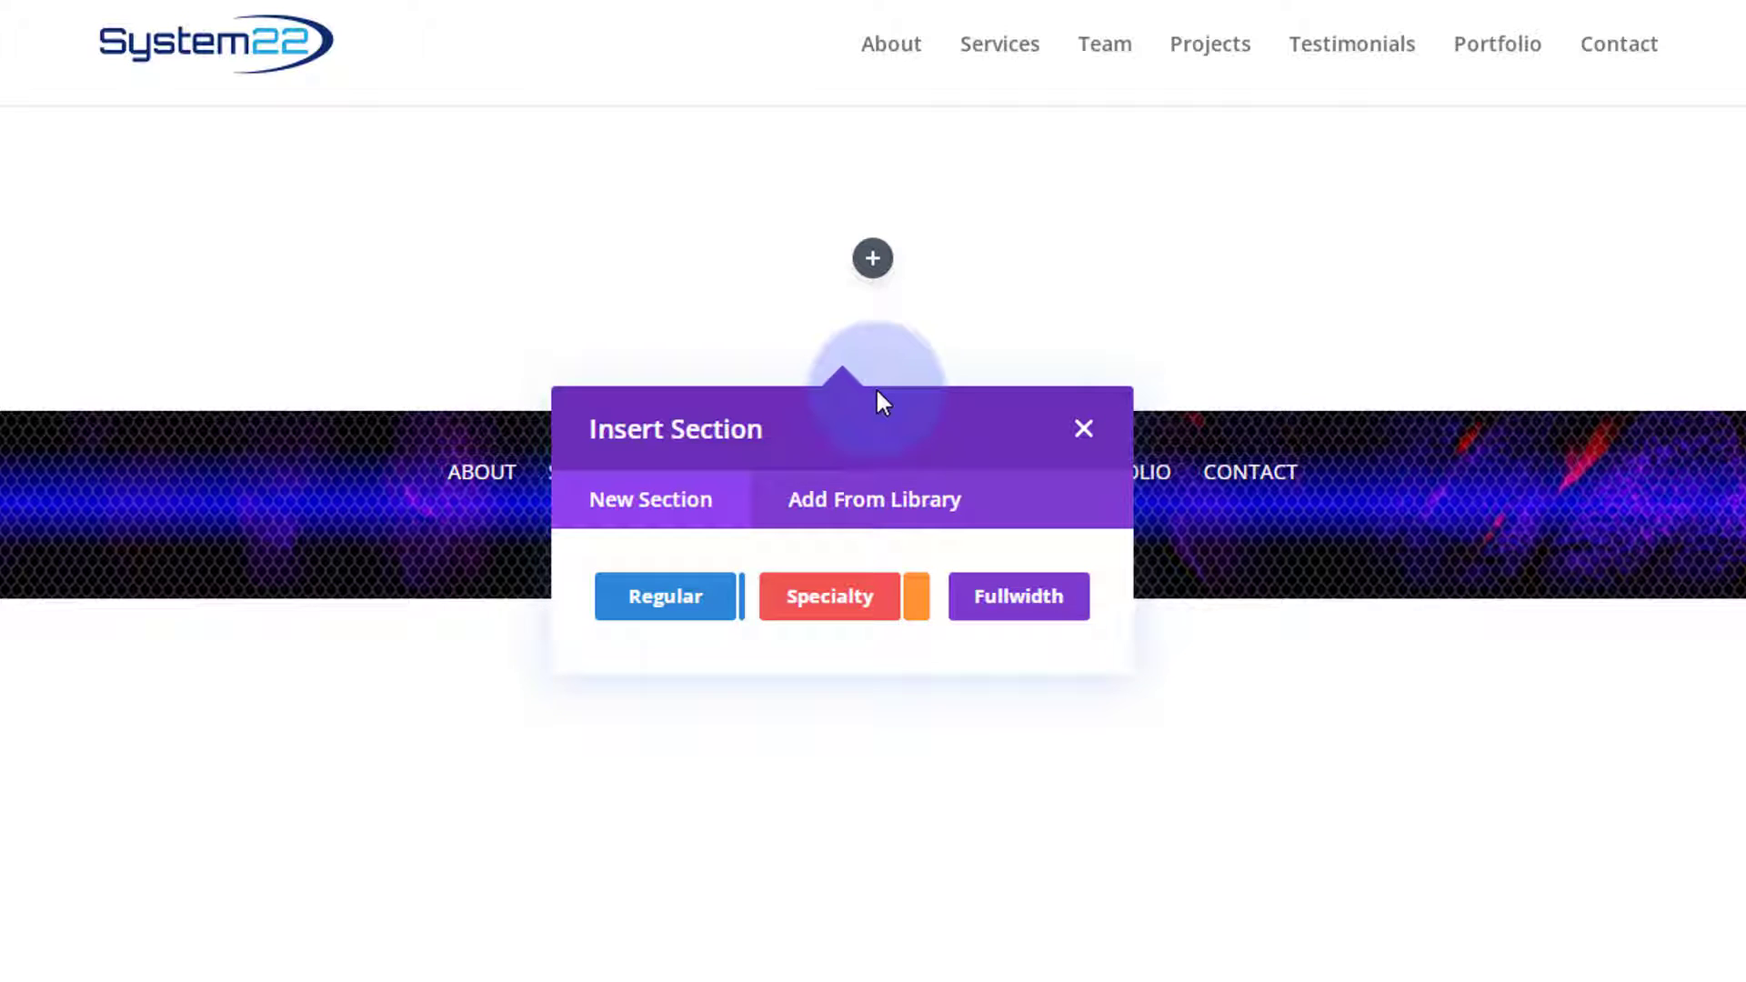
{"action": "left_click", "coordinate": [1023, 605]}
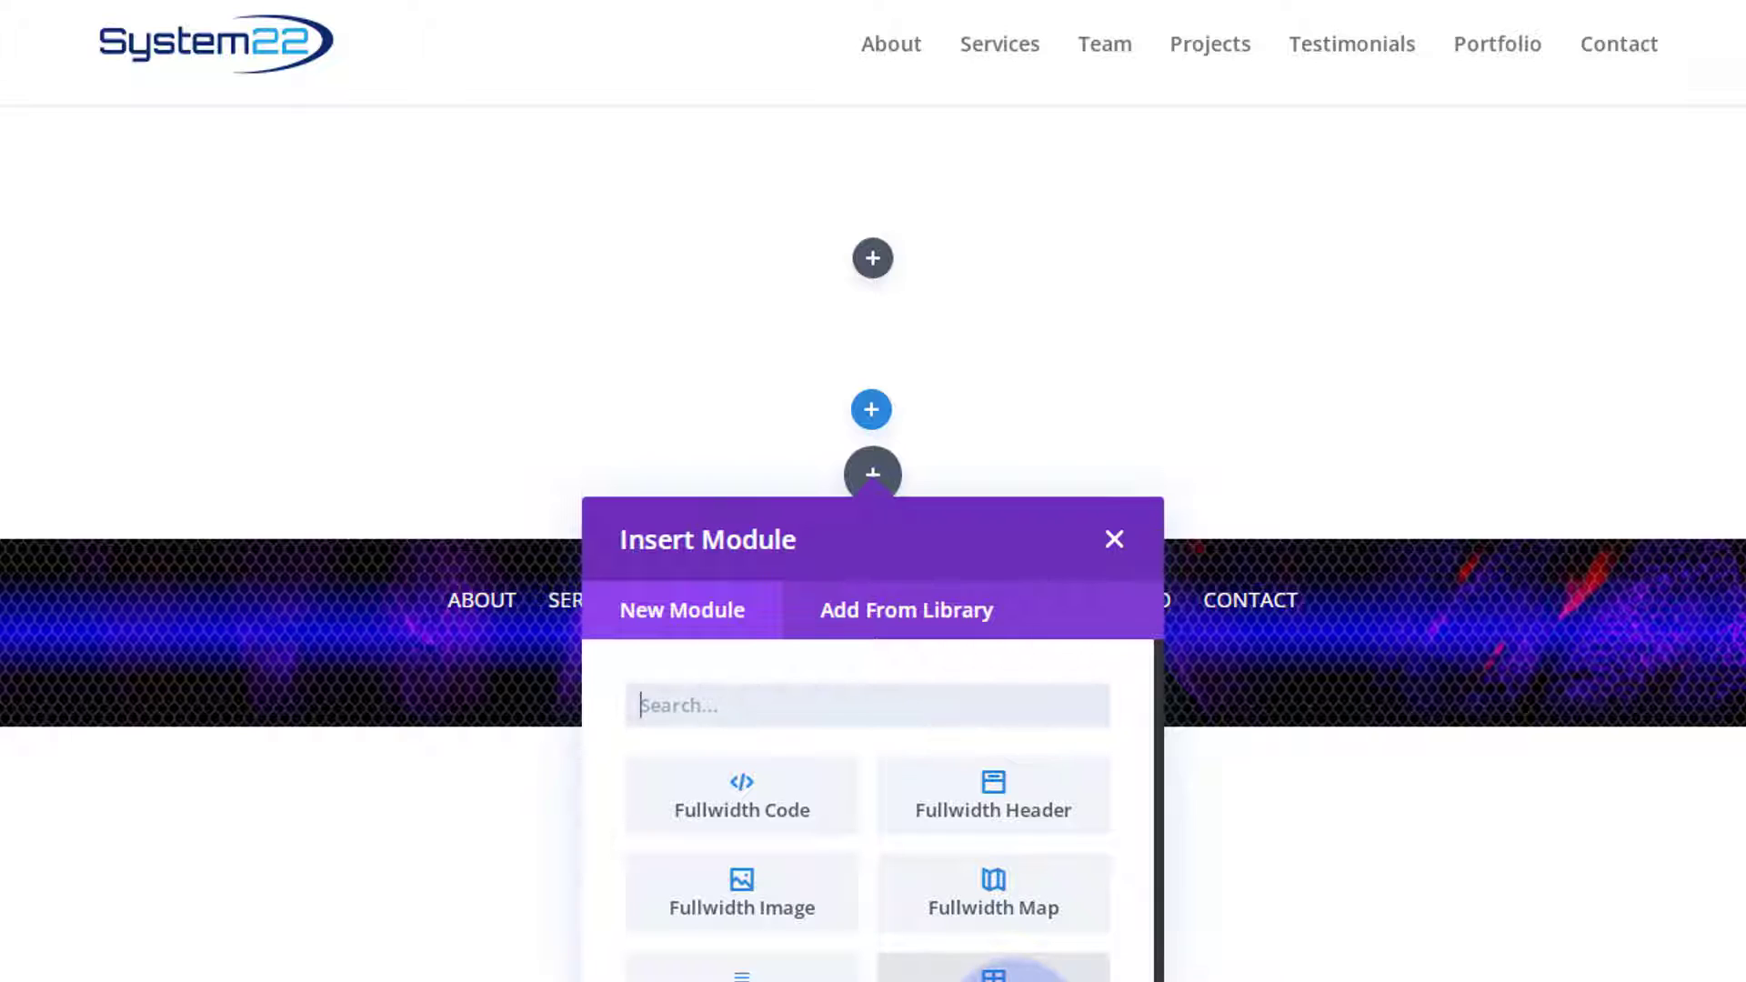
{"action": "scroll", "coordinate": [1014, 975], "scroll_direction": "down", "scroll_amount": 1}
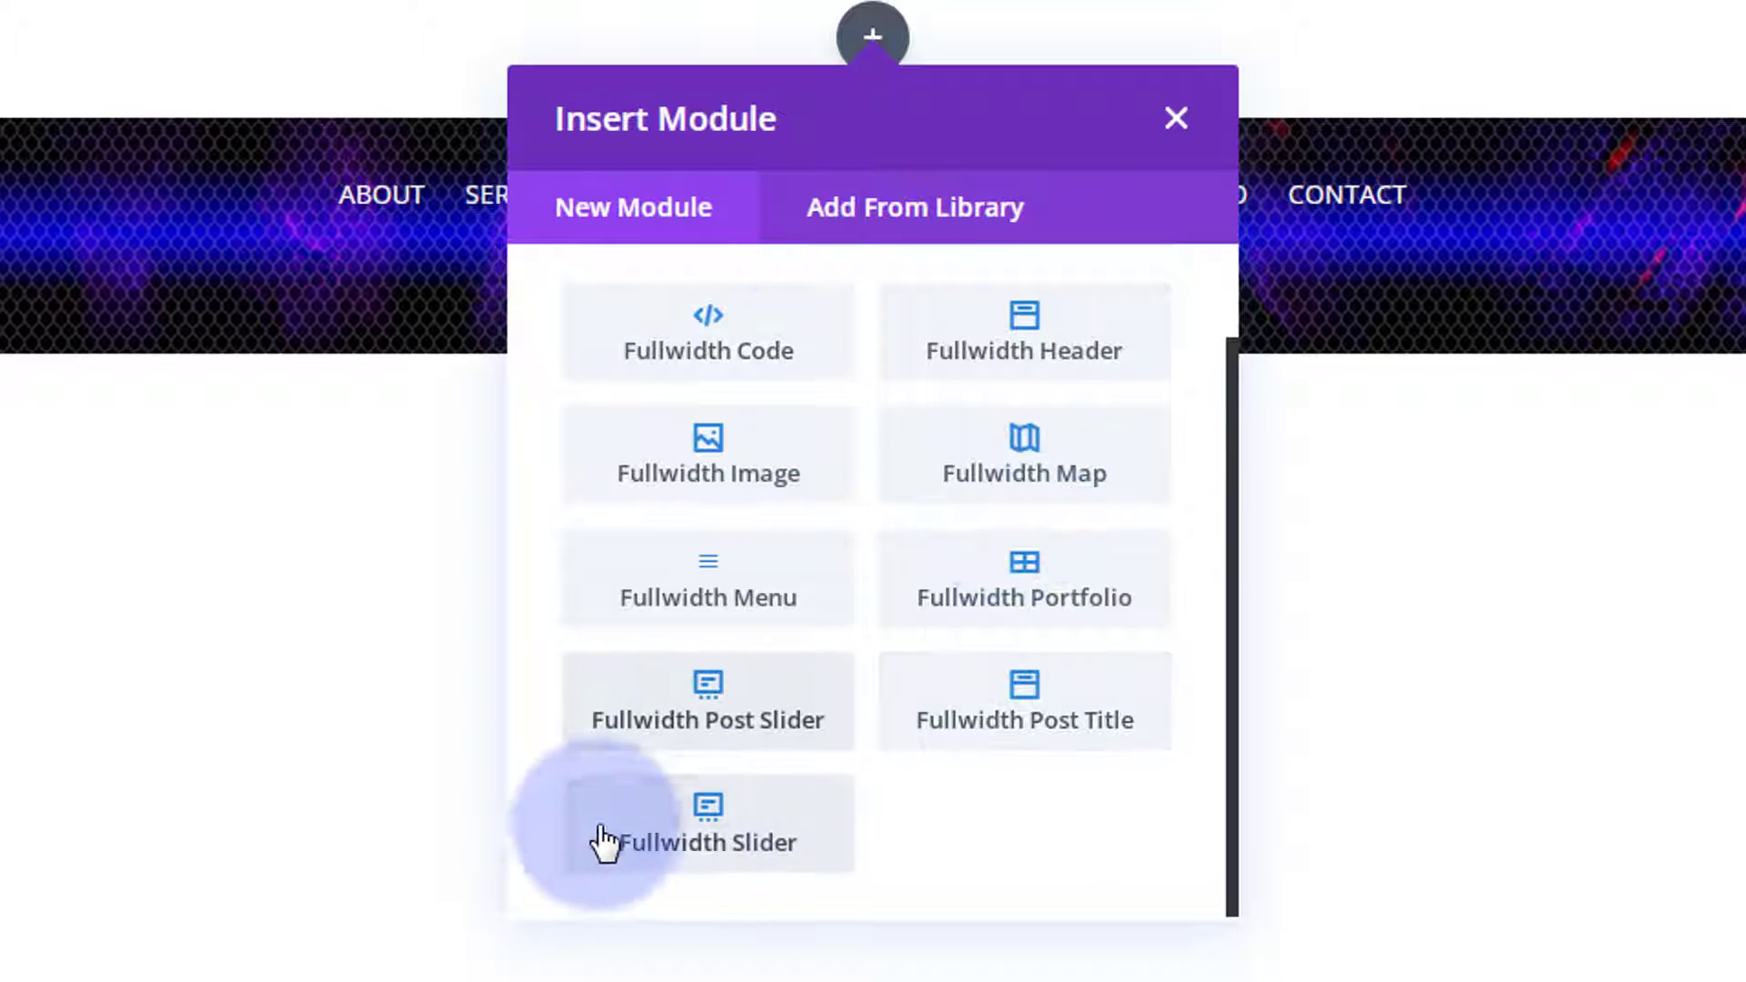
{"action": "left_click", "coordinate": [658, 852]}
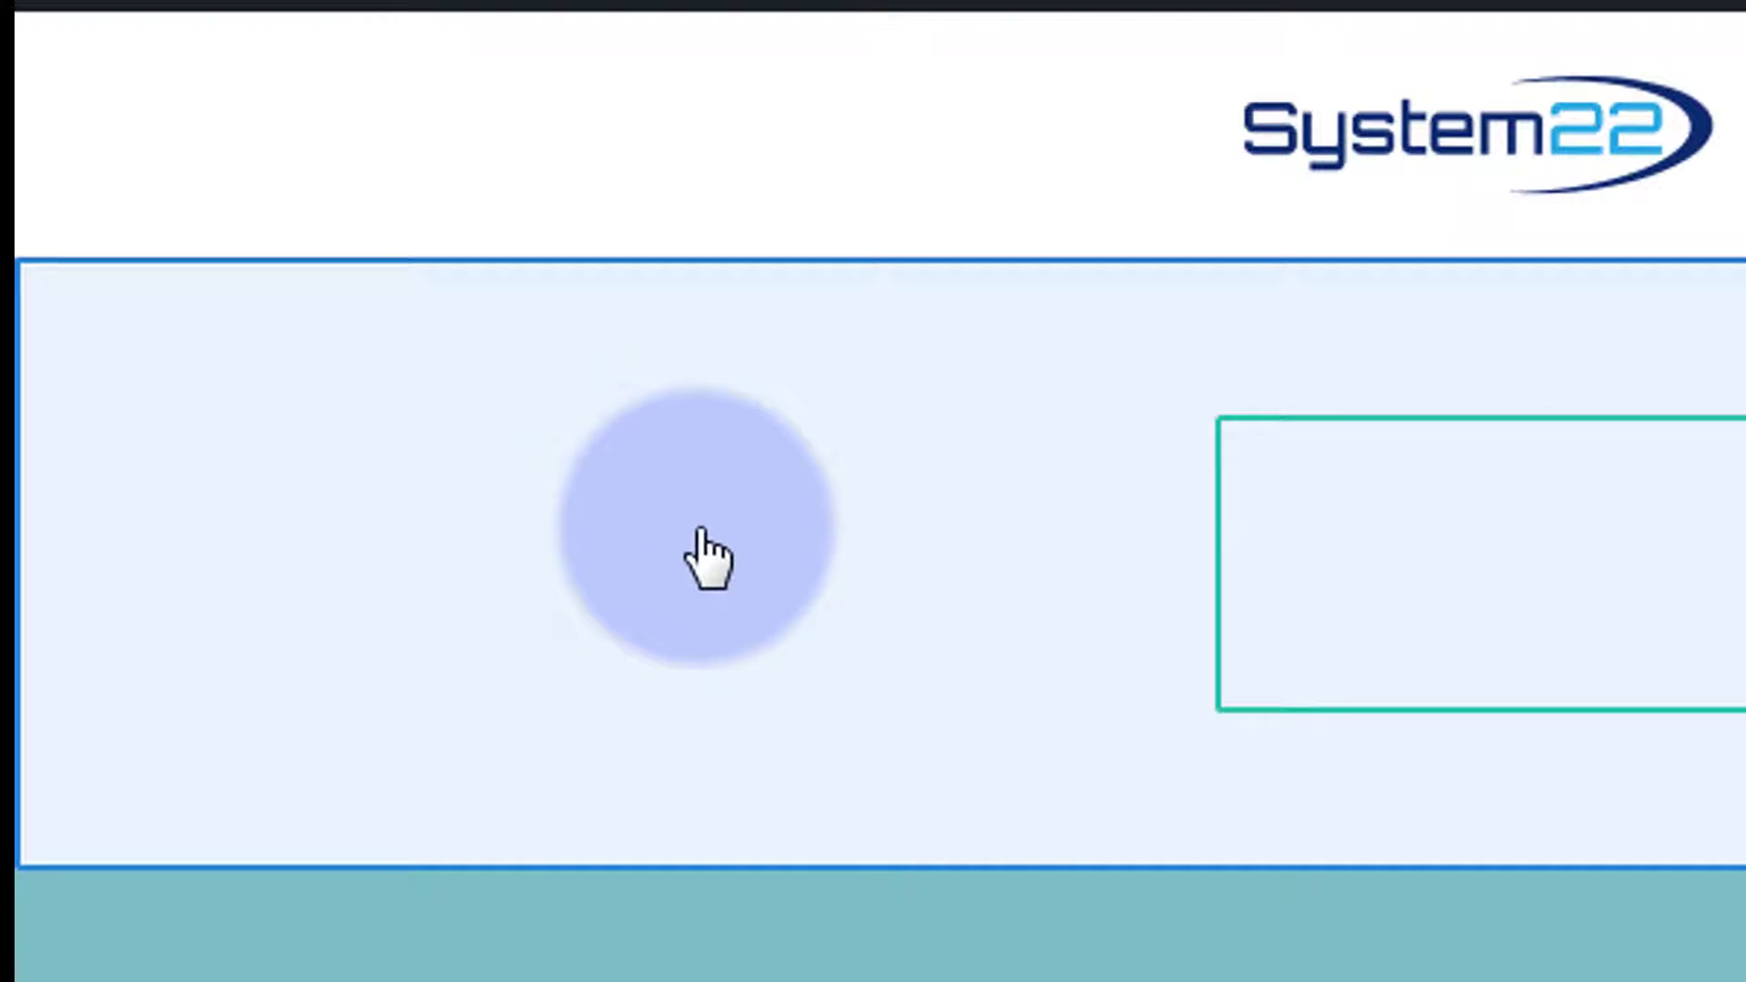
Delete the empty regular section and bring up the slider's settings.
{"action": "mouse_move", "coordinate": [701, 526]}
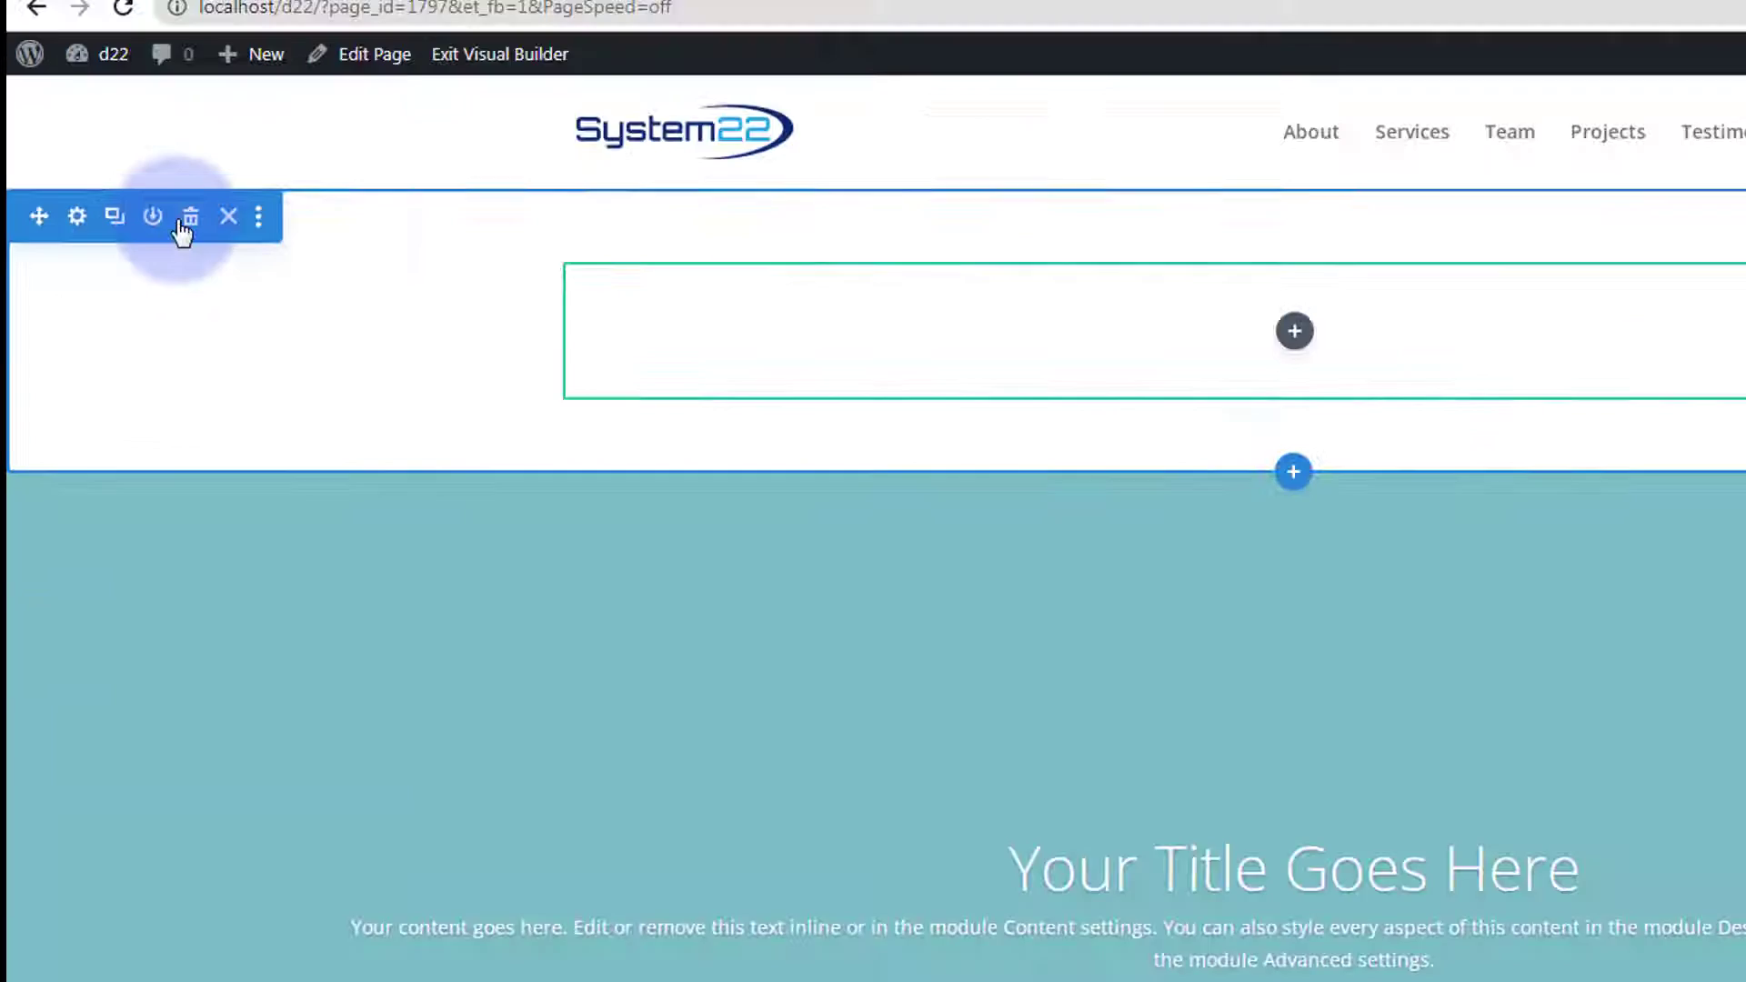
{"action": "left_click", "coordinate": [186, 220]}
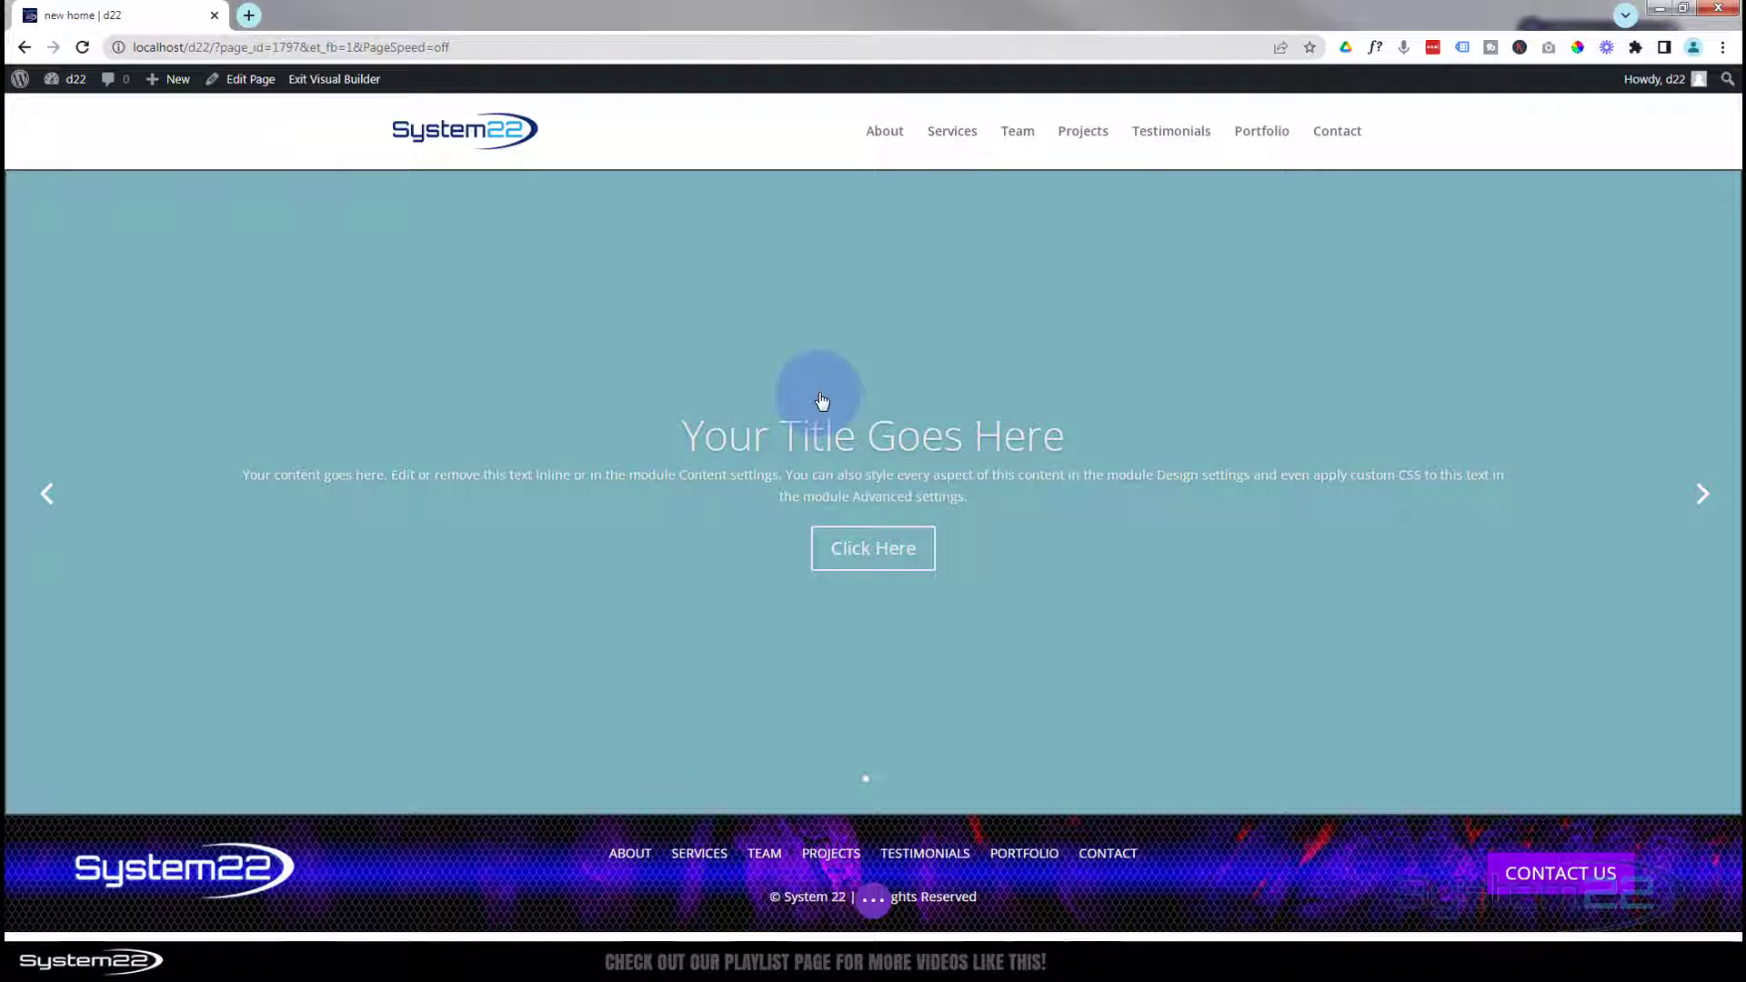
{"action": "mouse_move", "coordinate": [821, 400]}
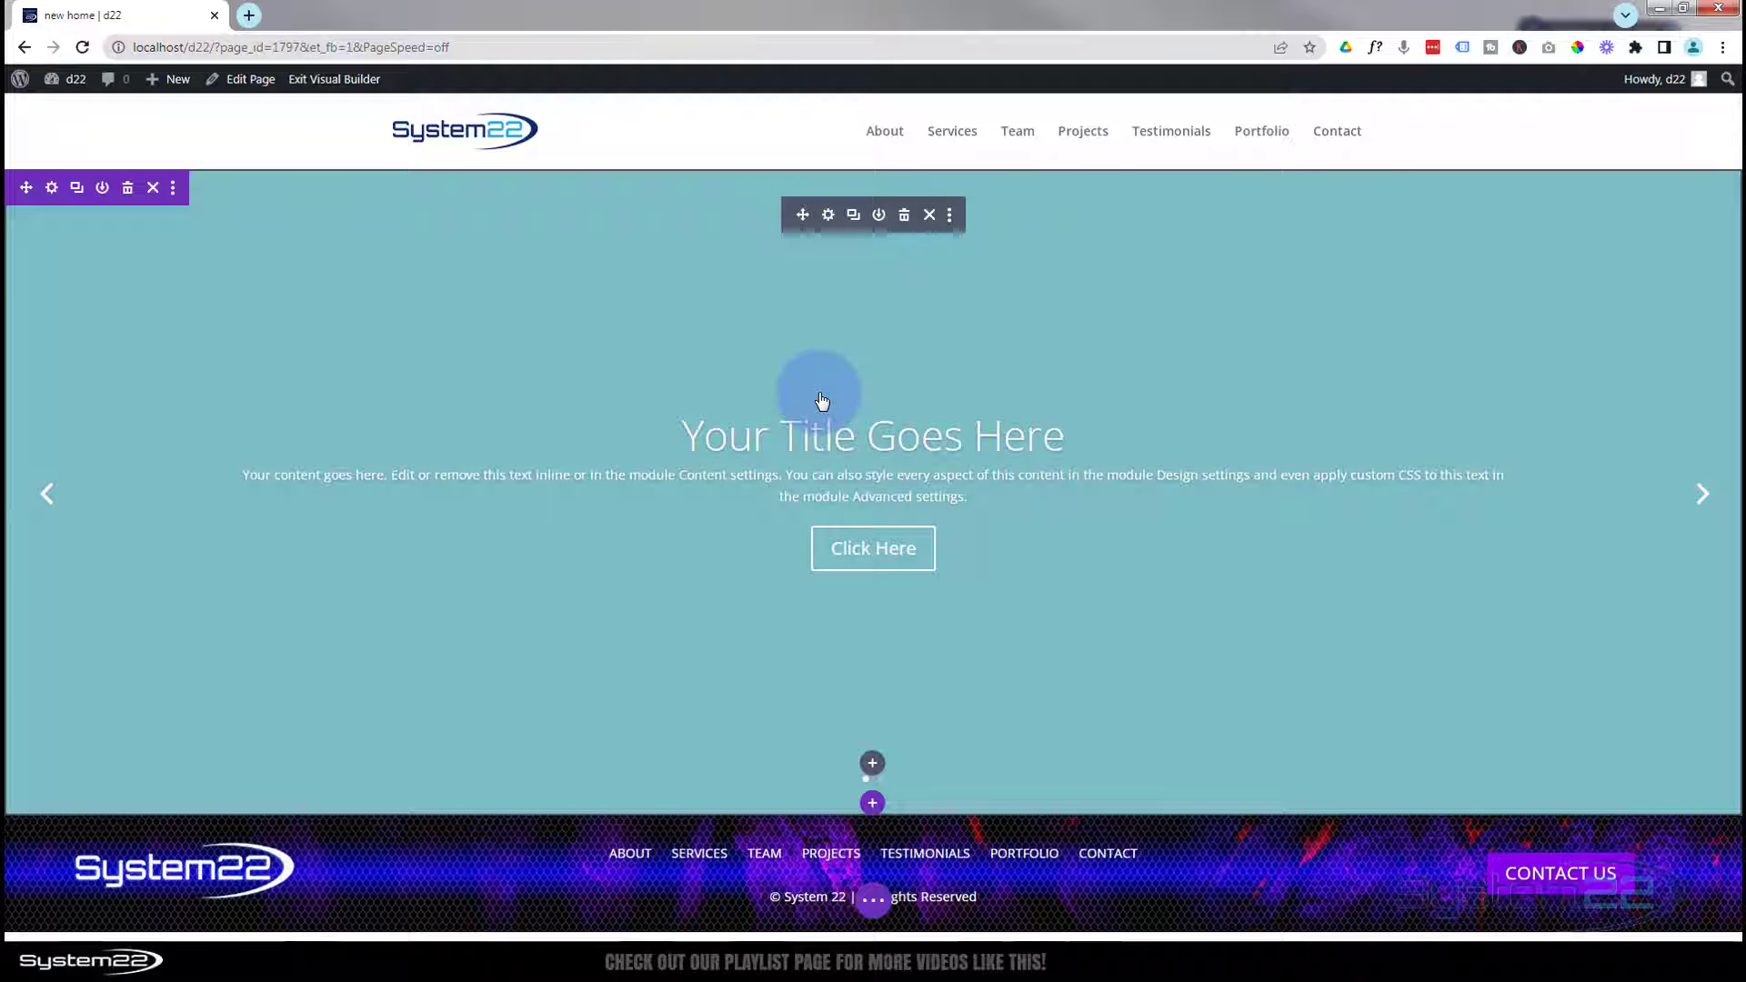
{"action": "left_click", "coordinate": [828, 215]}
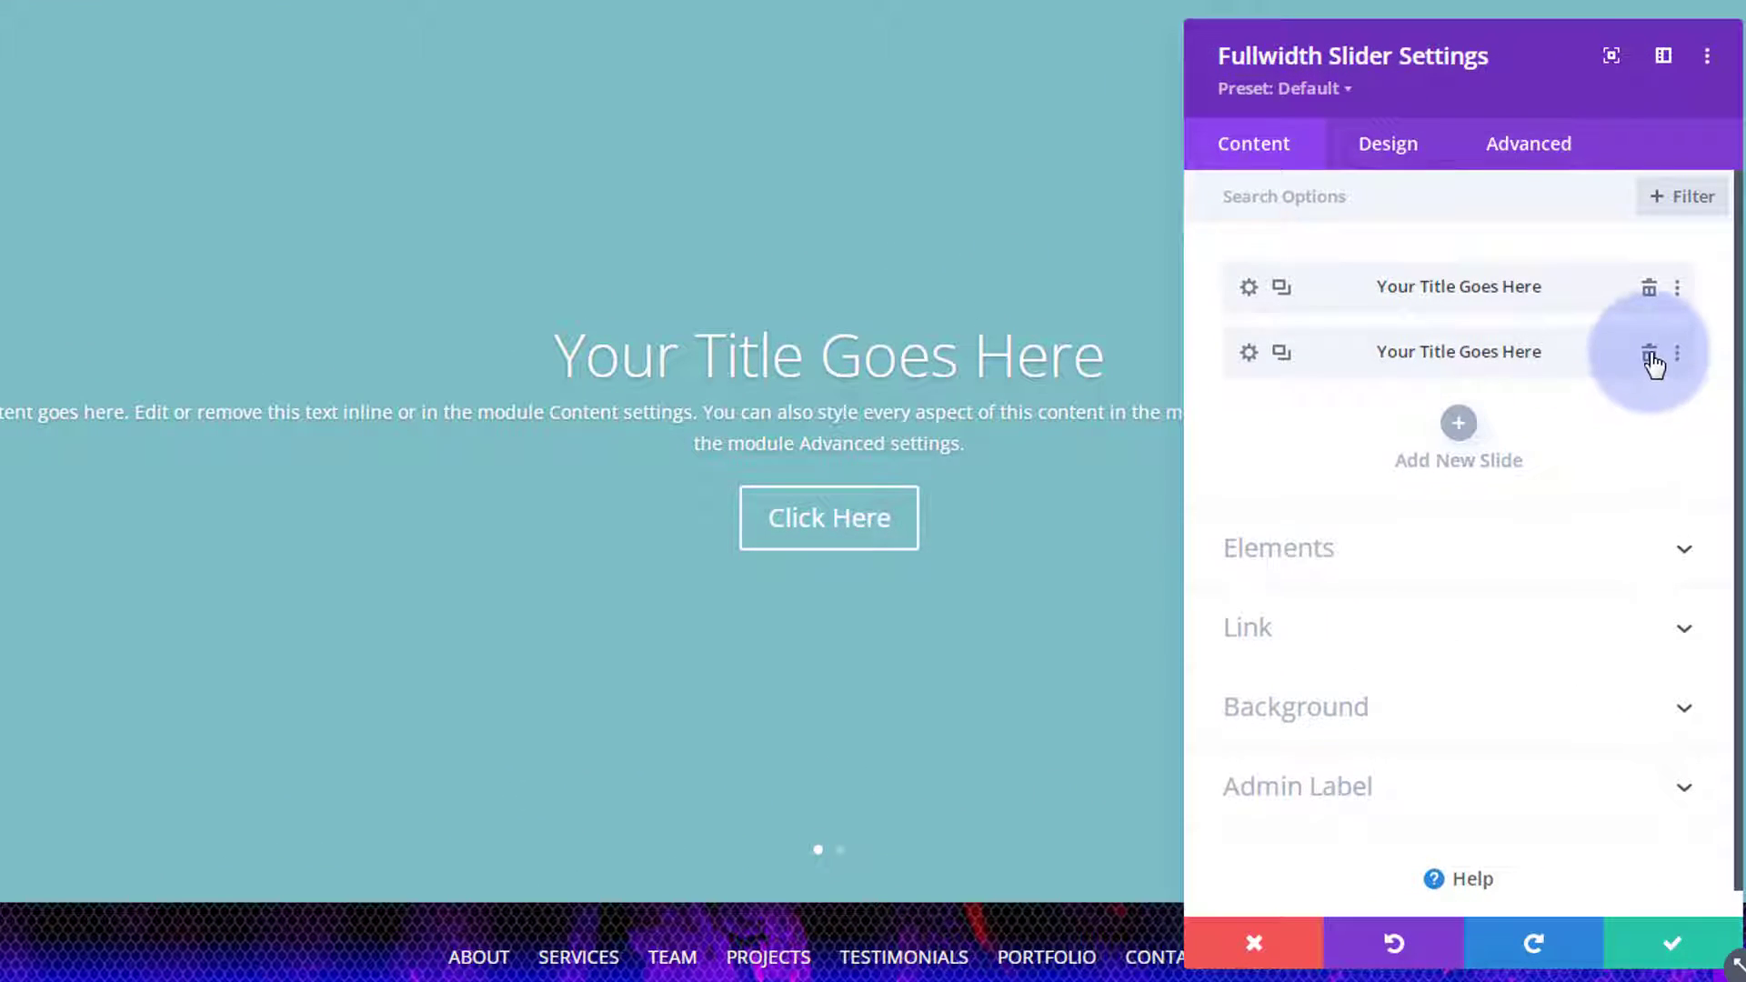
Remove the second slide and retitle the remaining slide 'Welcome To Our Site'.
{"action": "left_click", "coordinate": [1649, 356]}
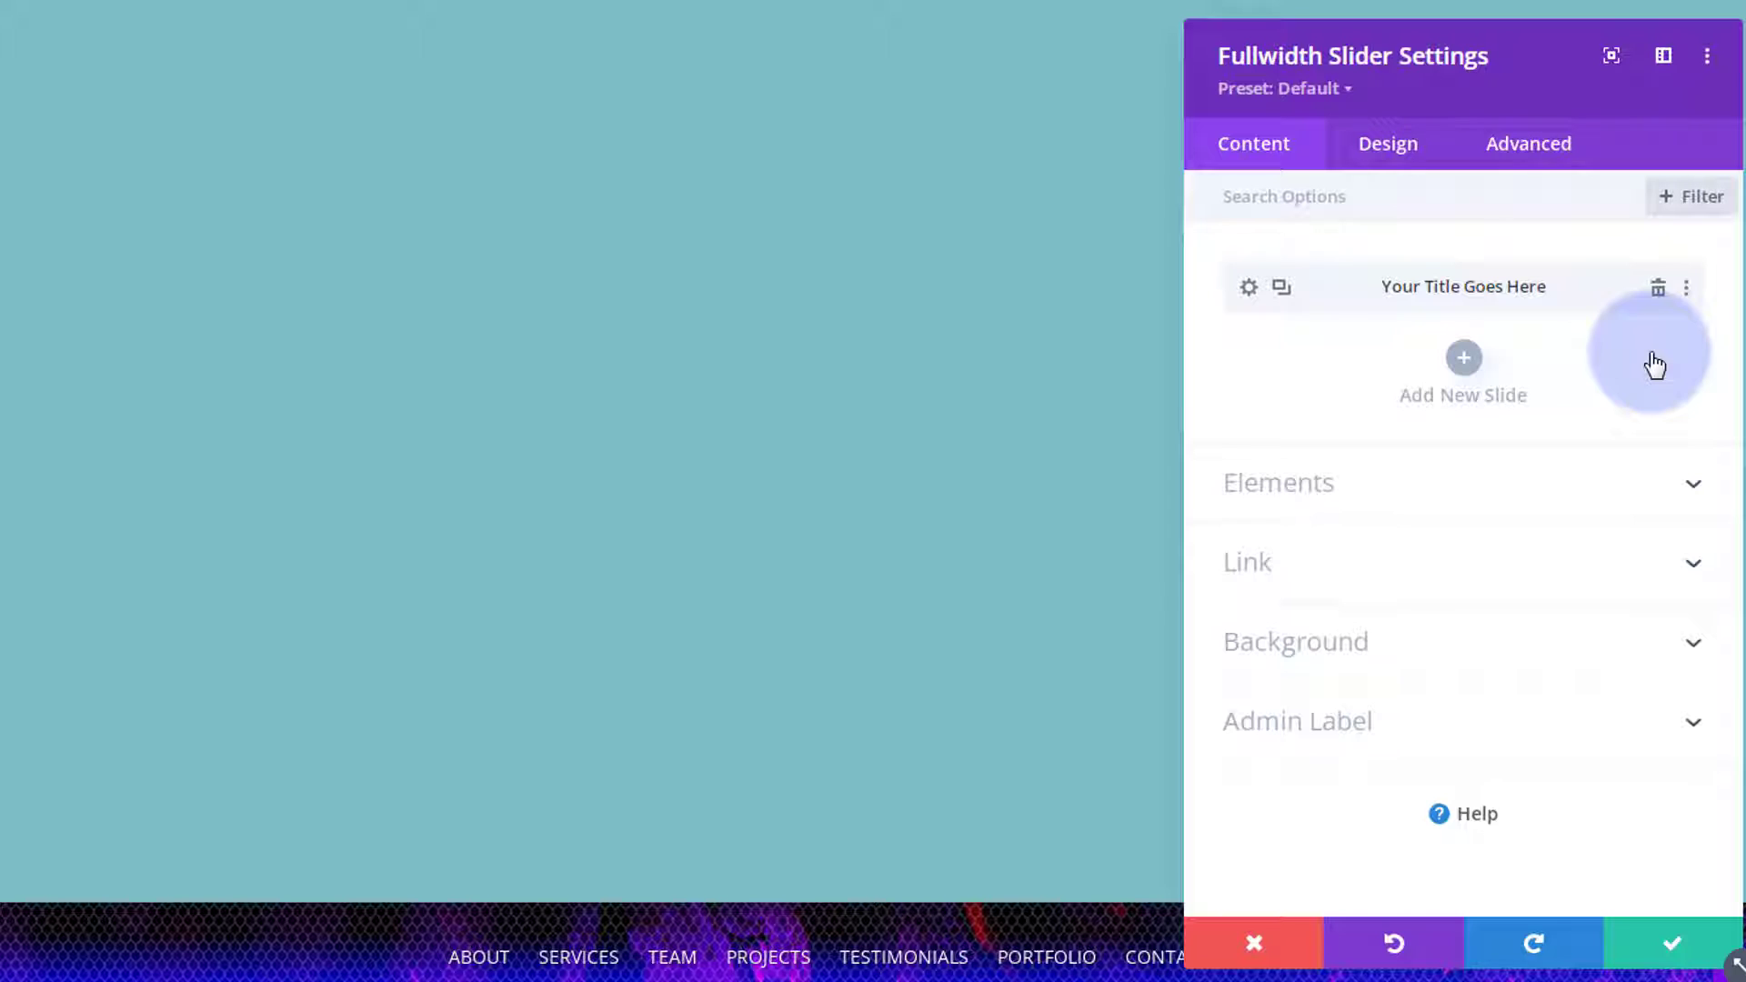
{"action": "left_click", "coordinate": [1250, 289]}
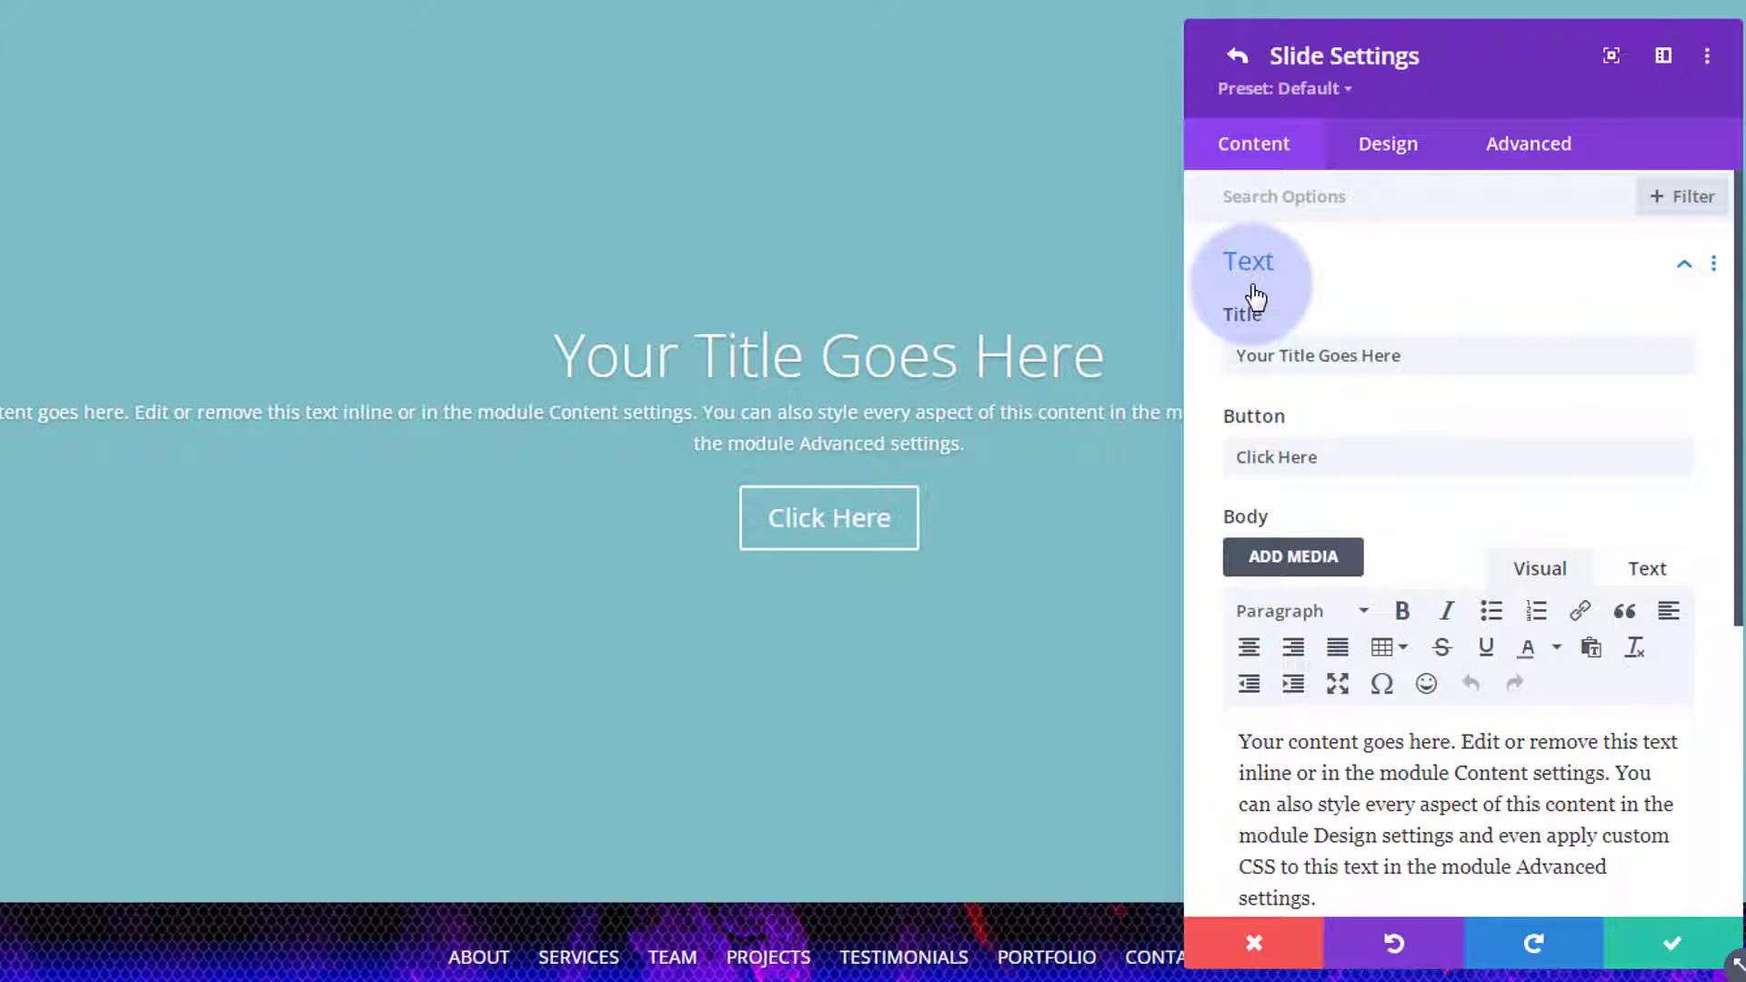
{"action": "left_click_drag", "start_coordinate": [1405, 354], "coordinate": [1187, 357]}
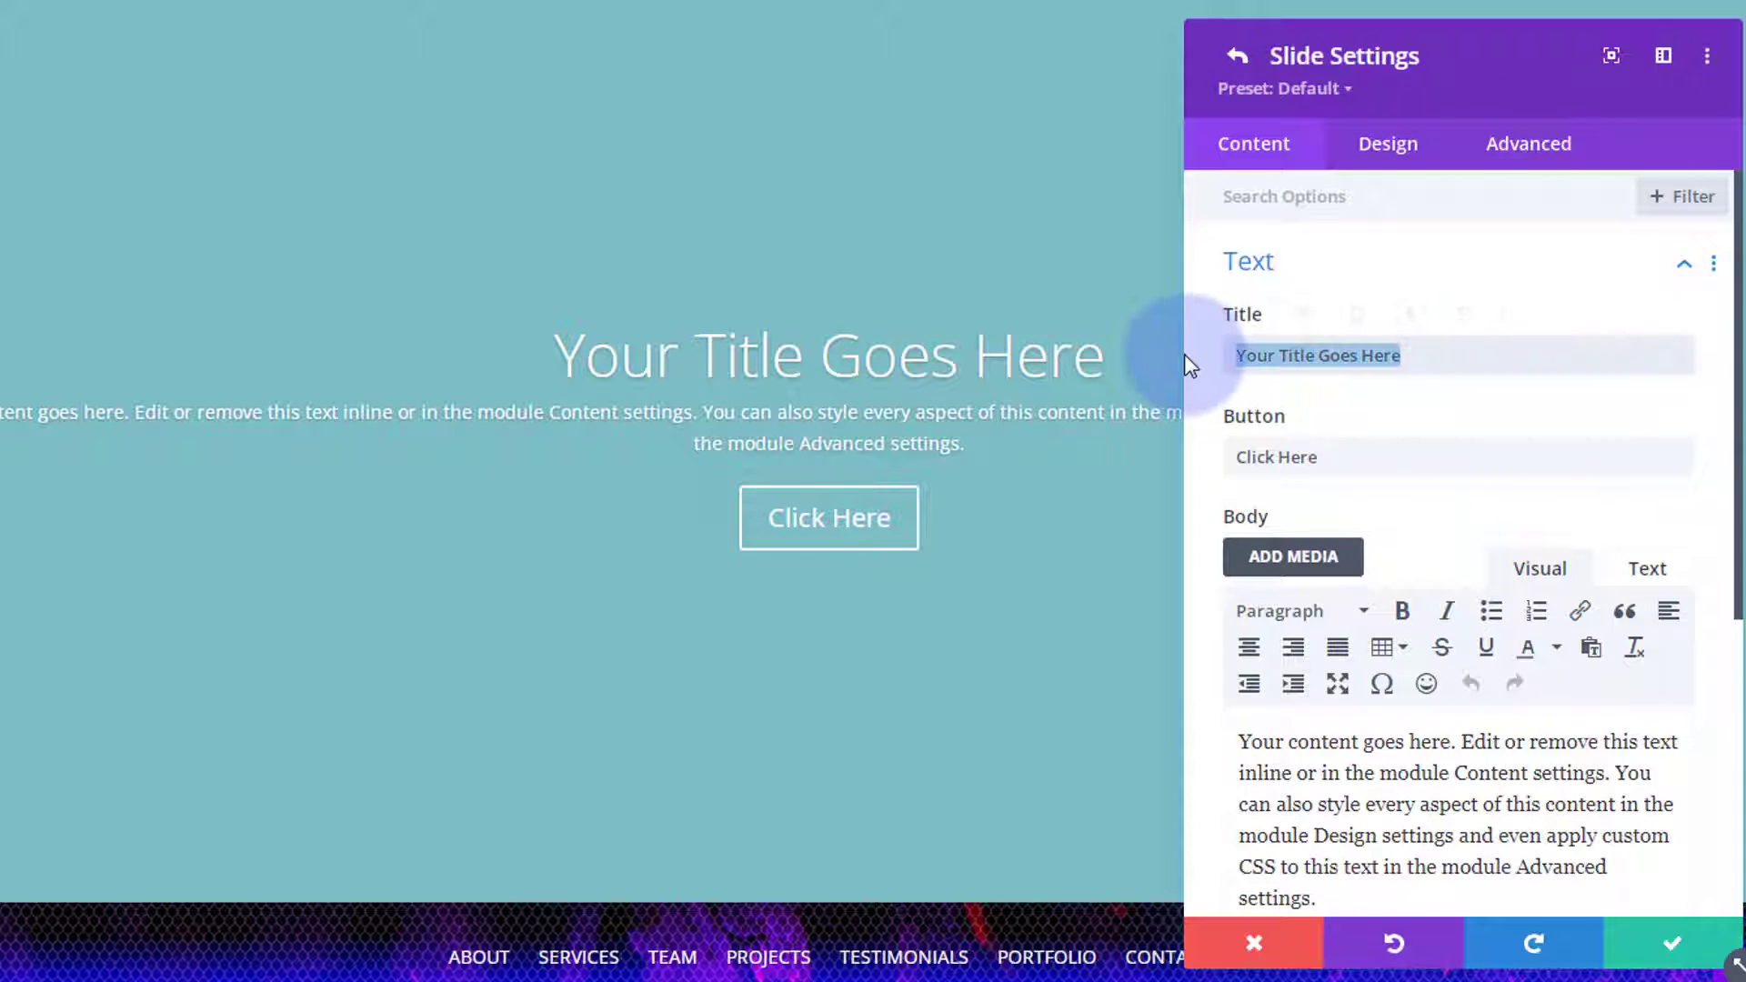
{"action": "type", "text": "Welcom"}
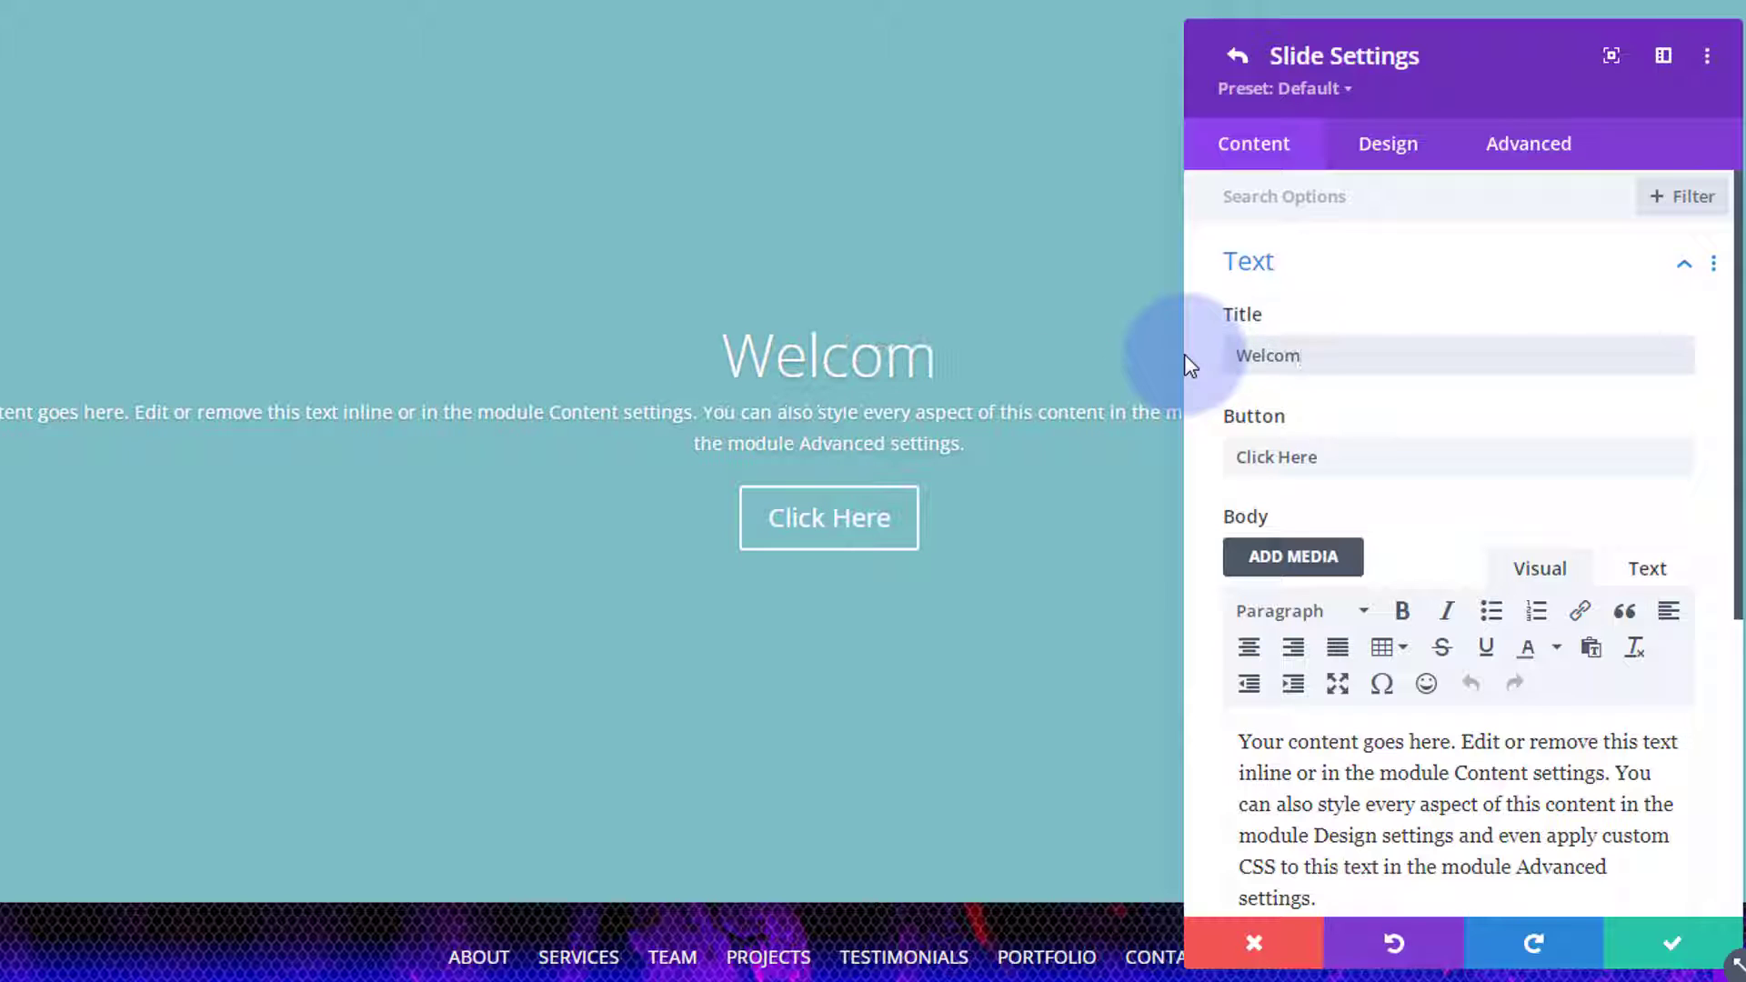
{"action": "type", "text": "e To Our Site"}
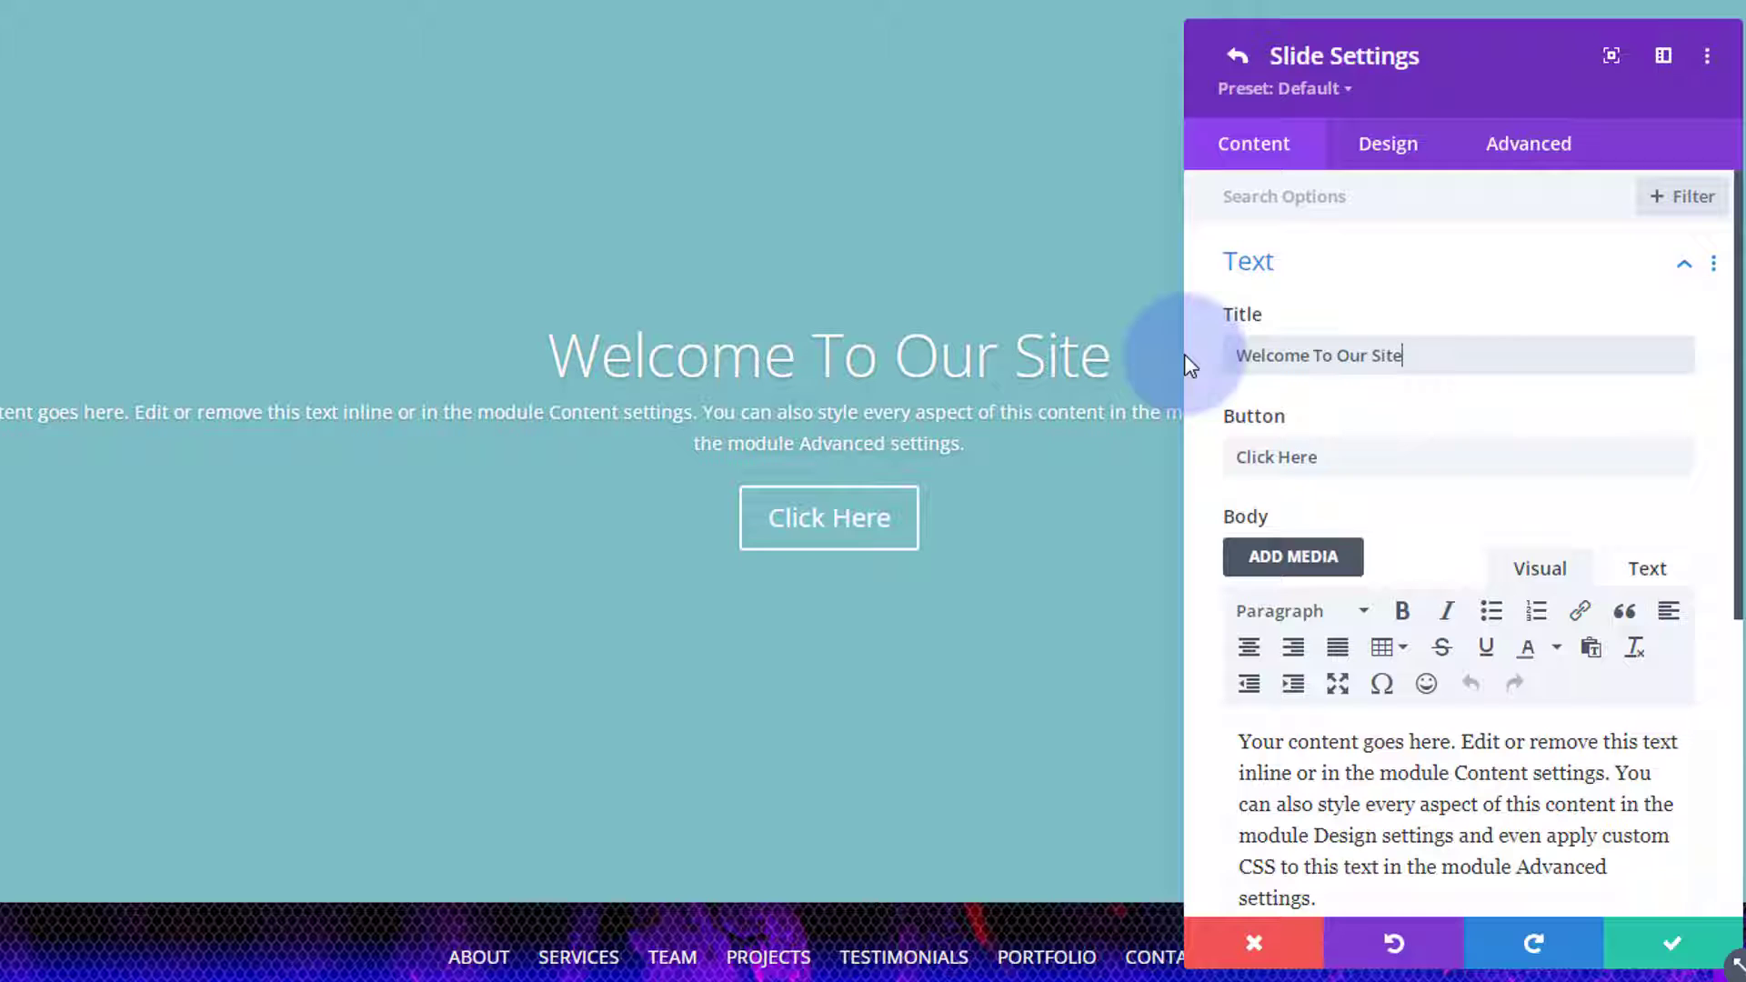
Set the slide's button text to 'Learn More'.
{"action": "left_click_drag", "start_coordinate": [1349, 456], "coordinate": [1220, 455]}
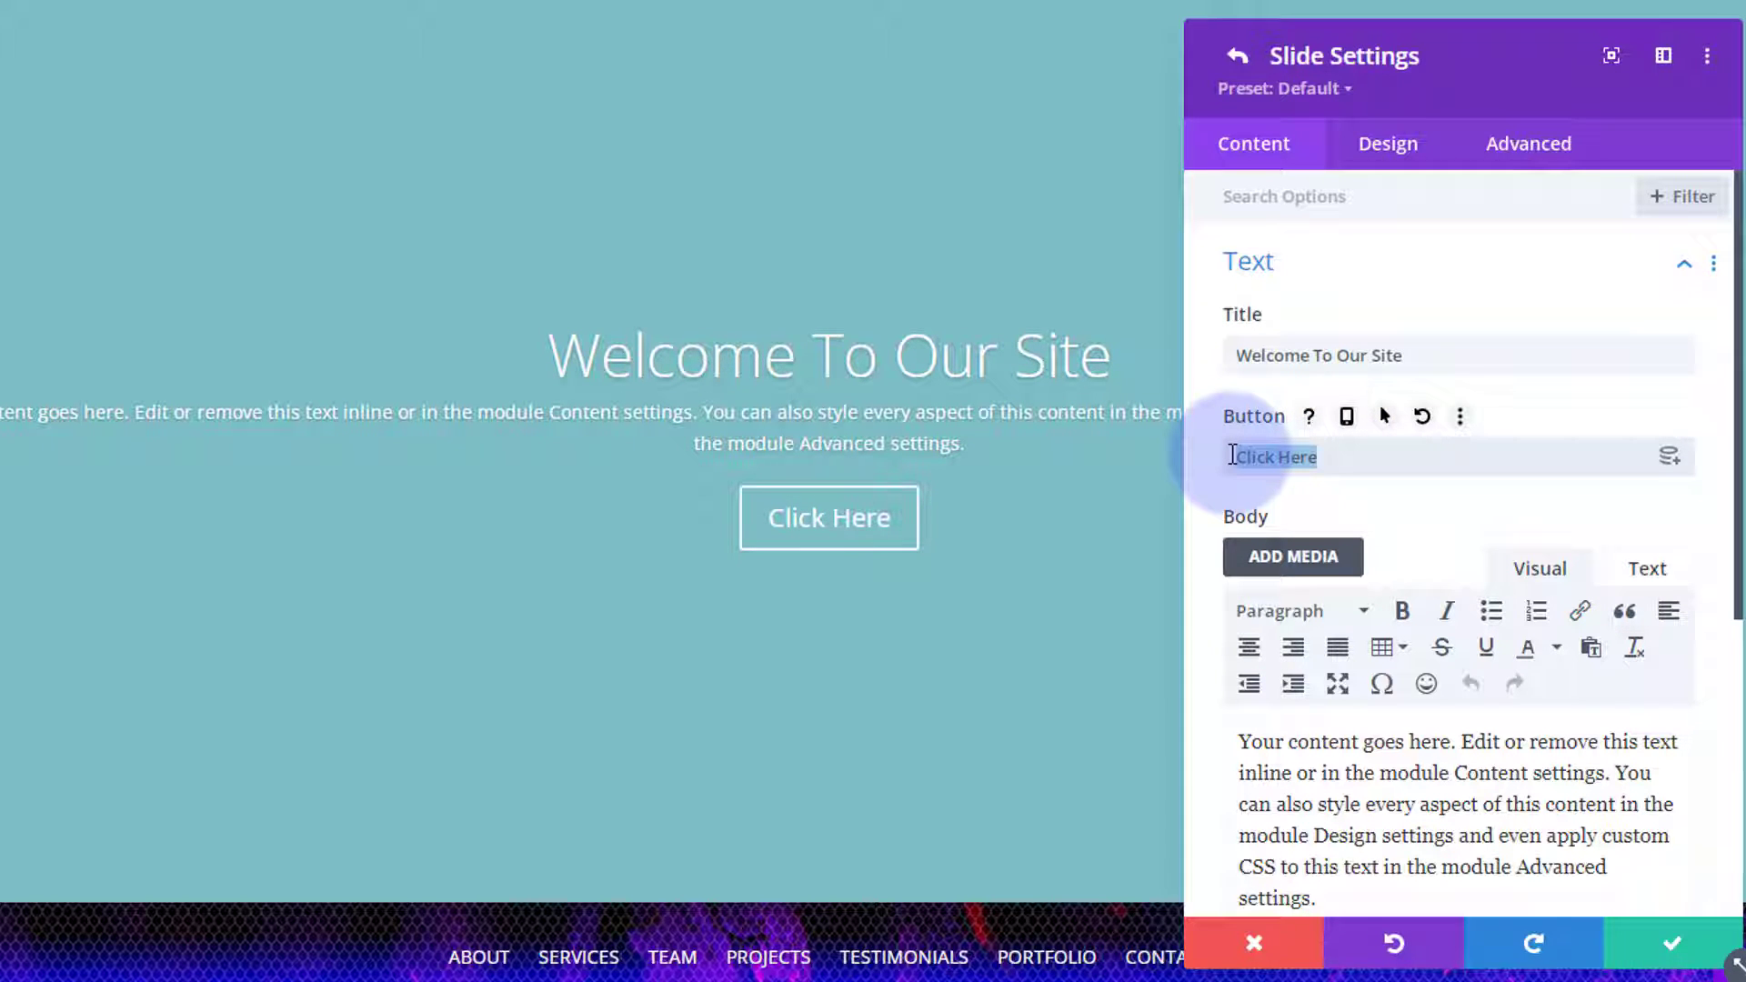
{"action": "type", "text": "Learn More"}
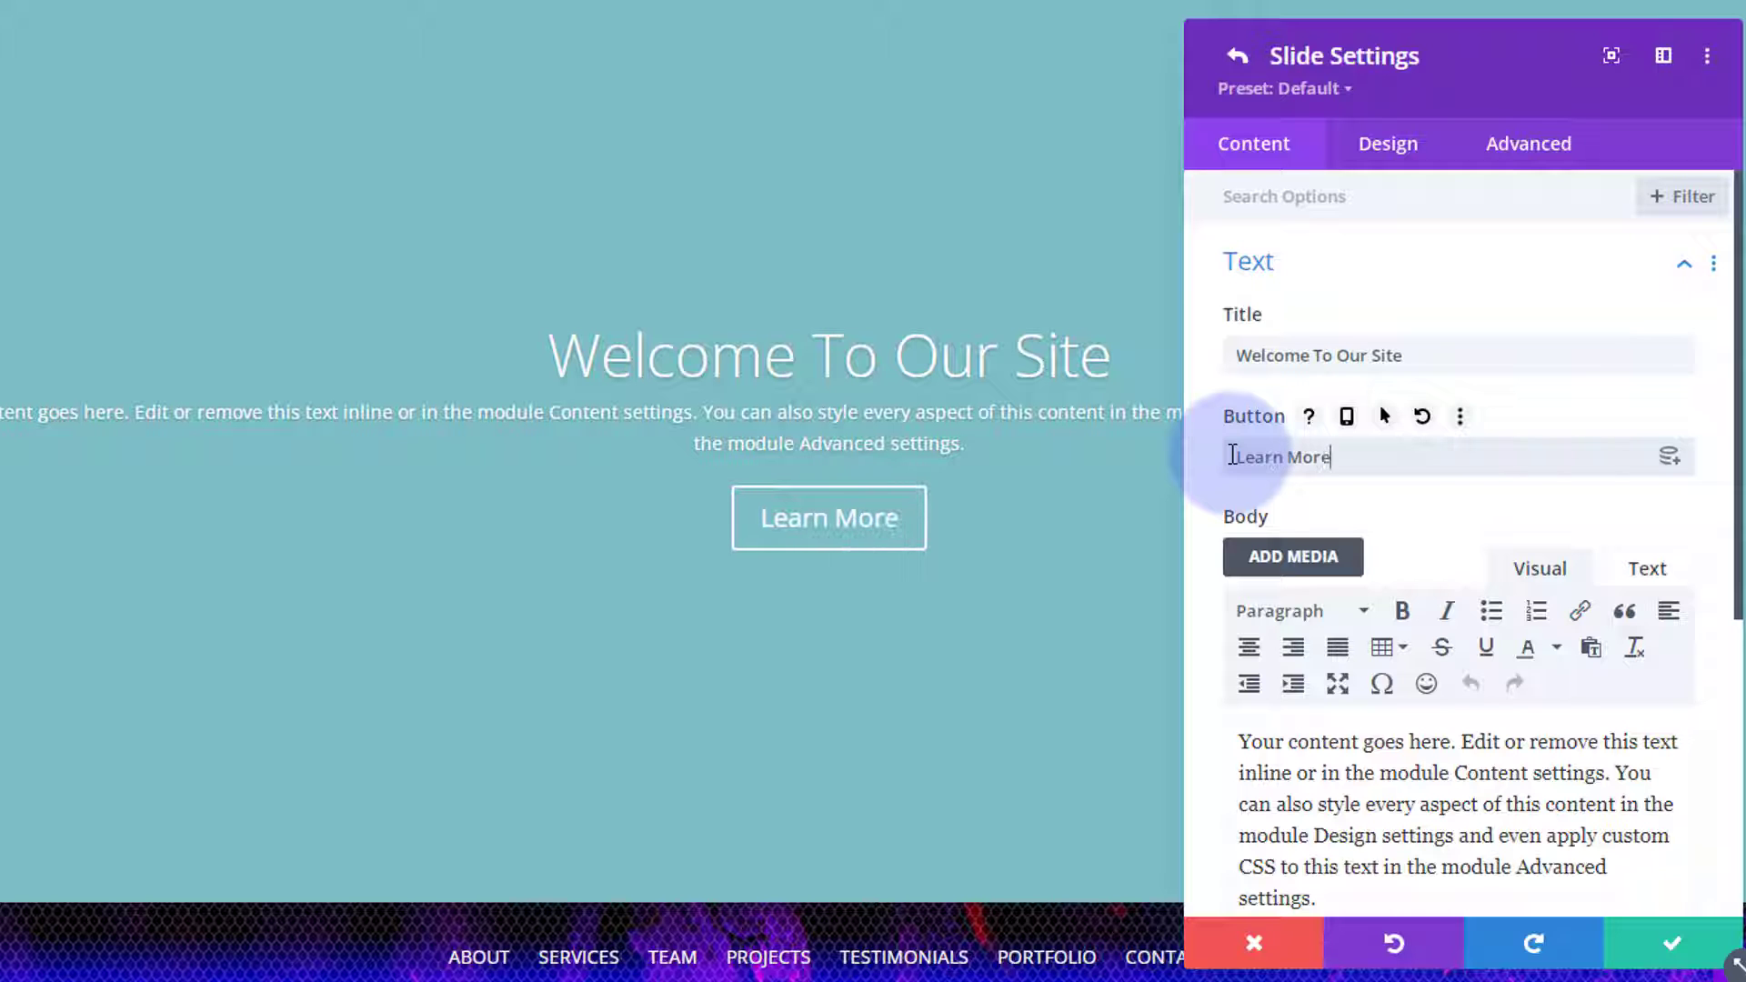
{"action": "left_click_drag", "start_coordinate": [1355, 457], "coordinate": [1044, 467]}
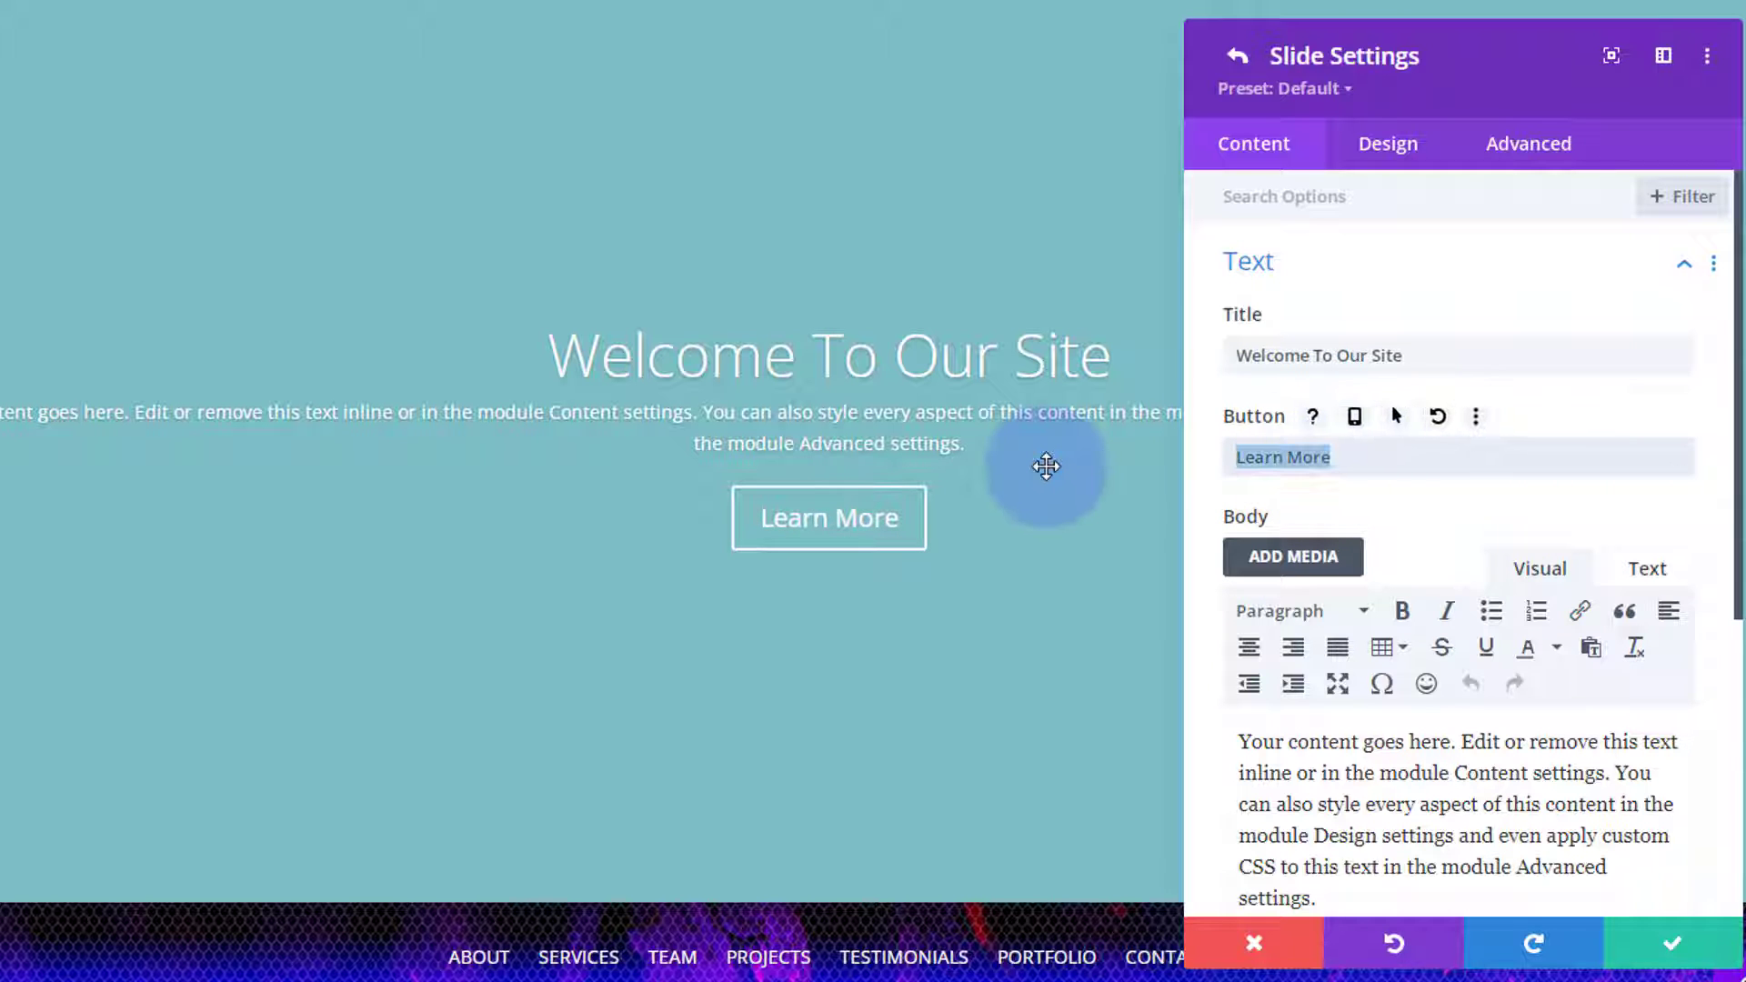
{"action": "key", "text": "BackSpace"}
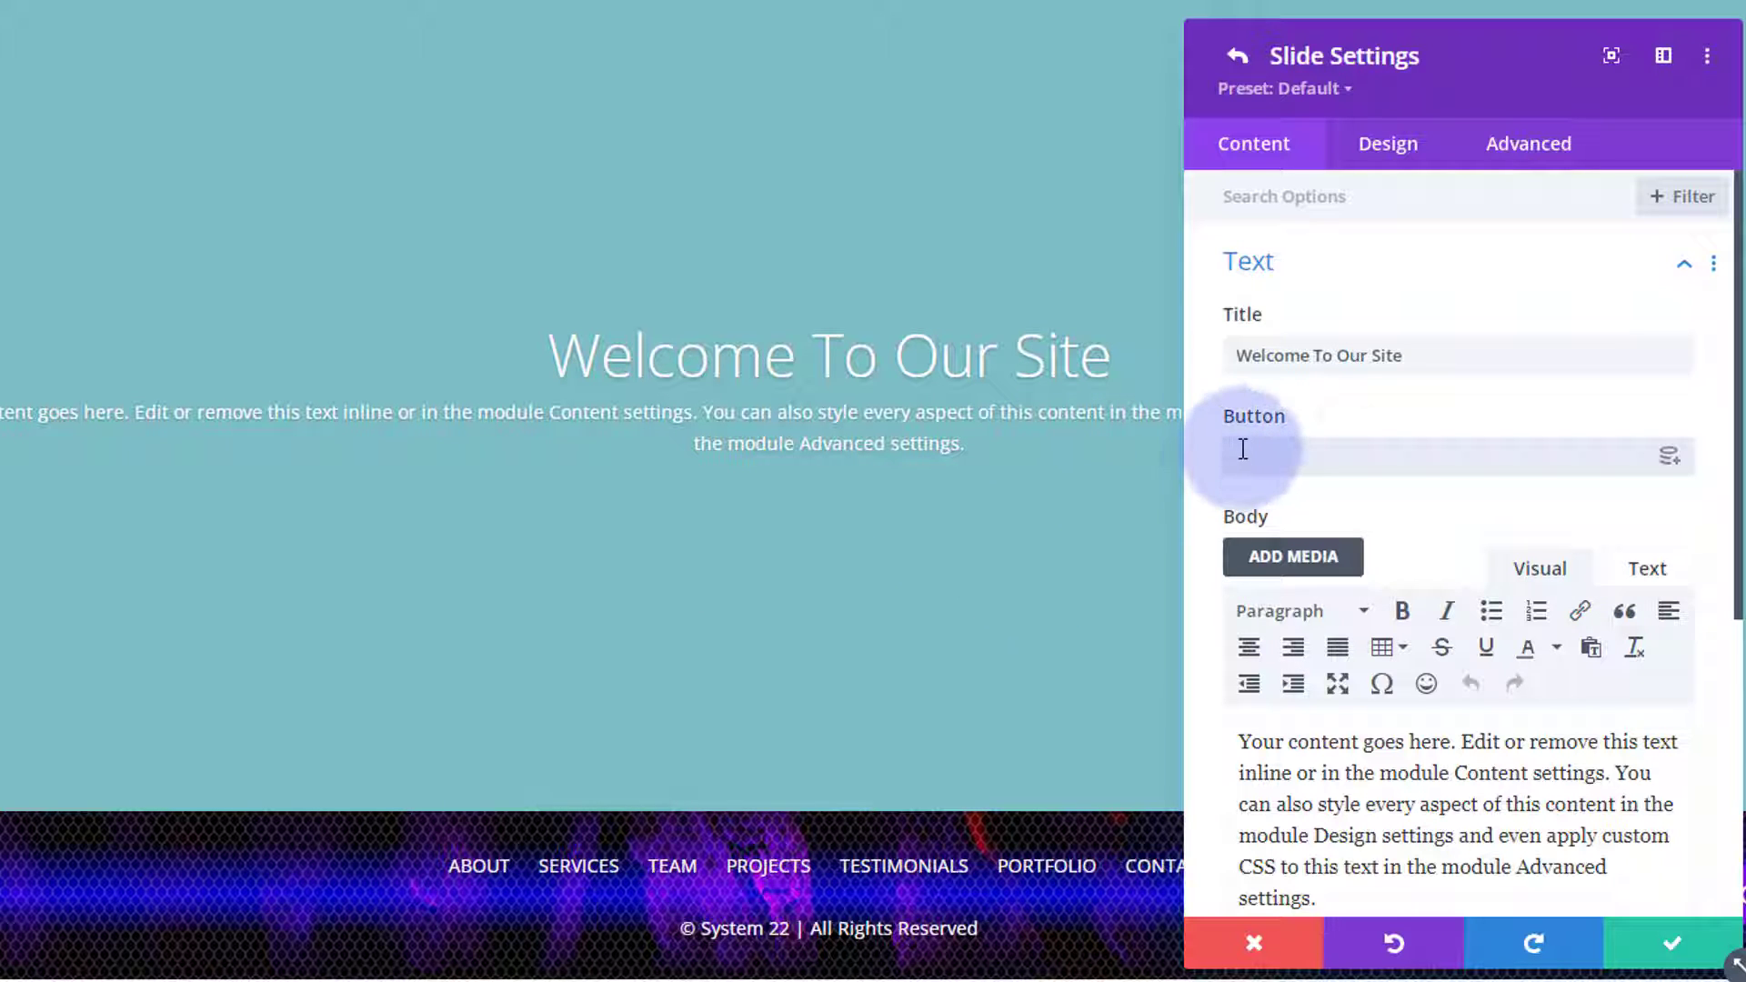
{"action": "key", "text": "ctrl+z"}
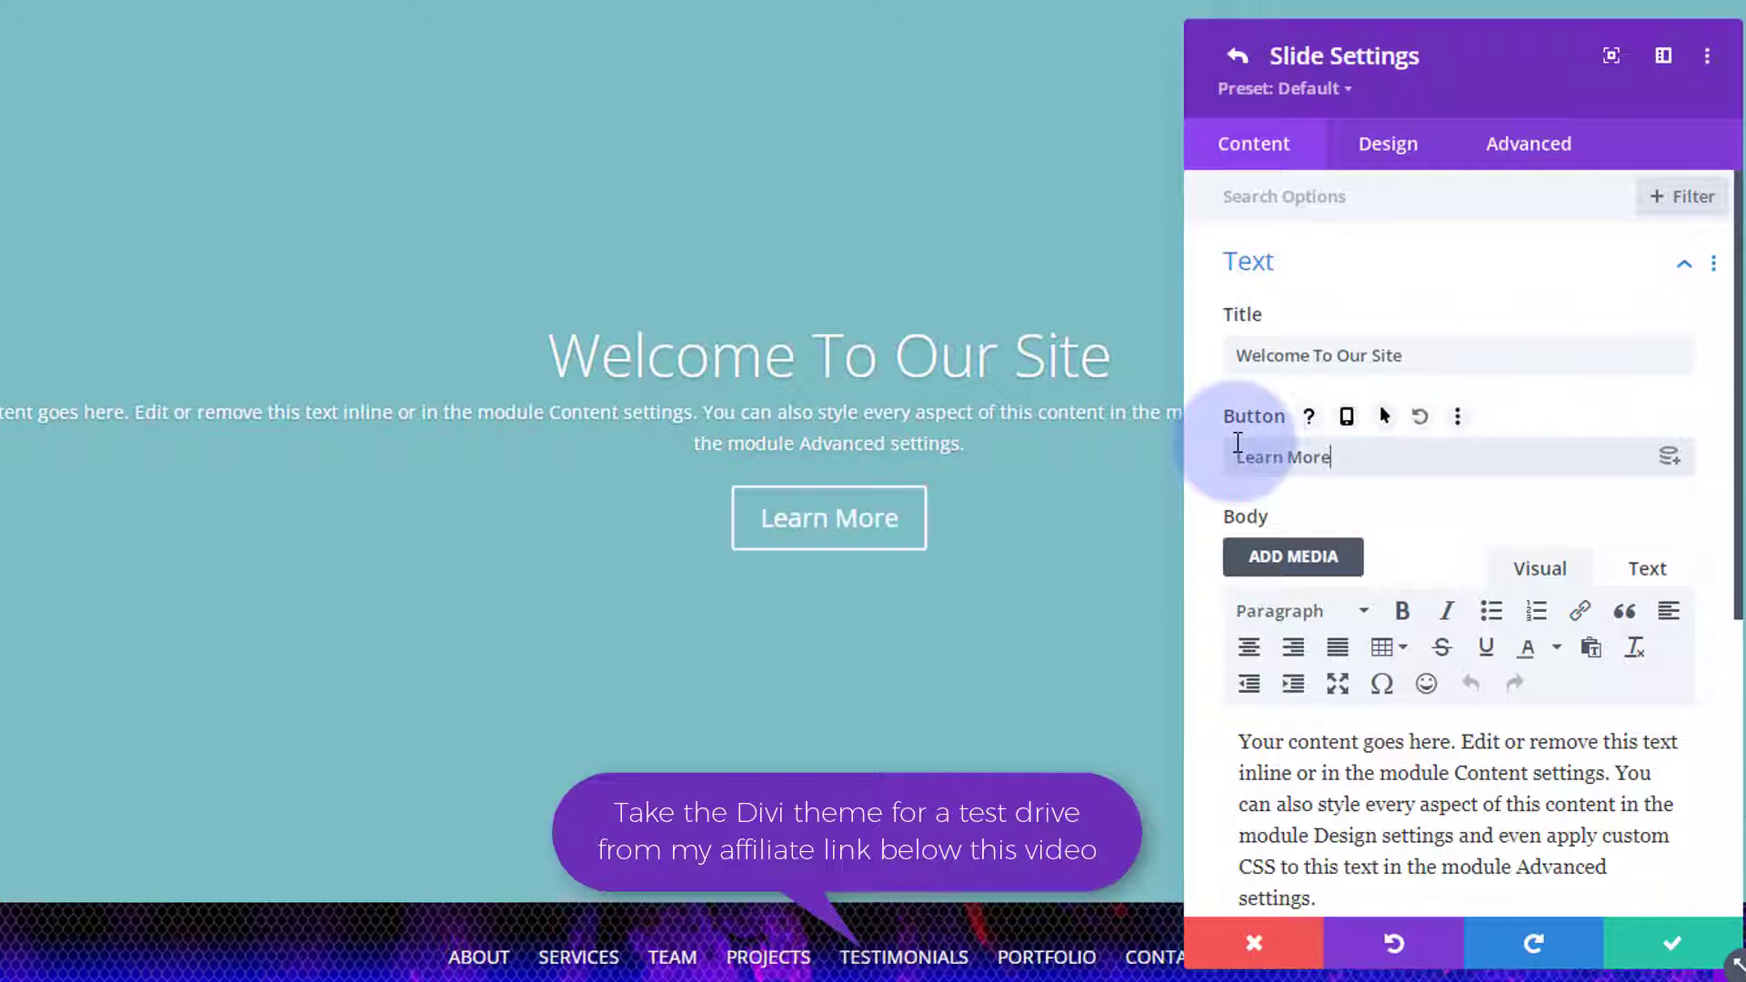
Insert two empty Paragraph lines above the slide's body text.
{"action": "scroll", "coordinate": [1454, 382], "scroll_direction": "down", "scroll_amount": 4}
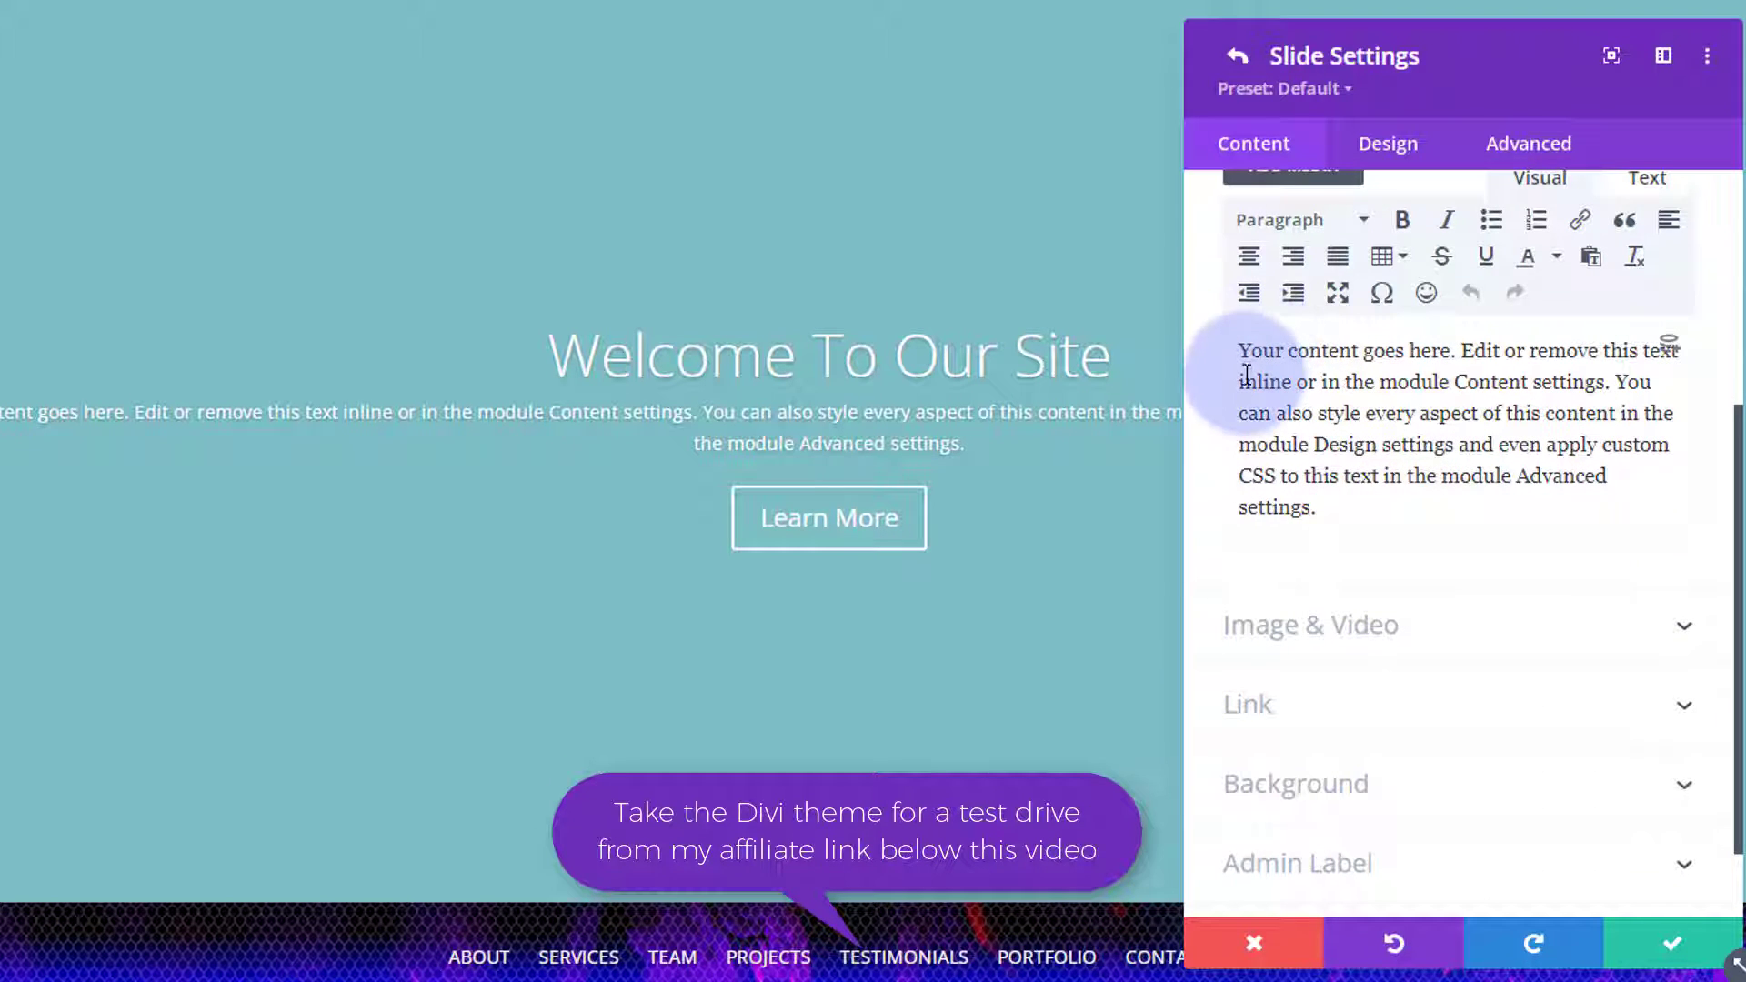
{"action": "left_click", "coordinate": [1333, 501]}
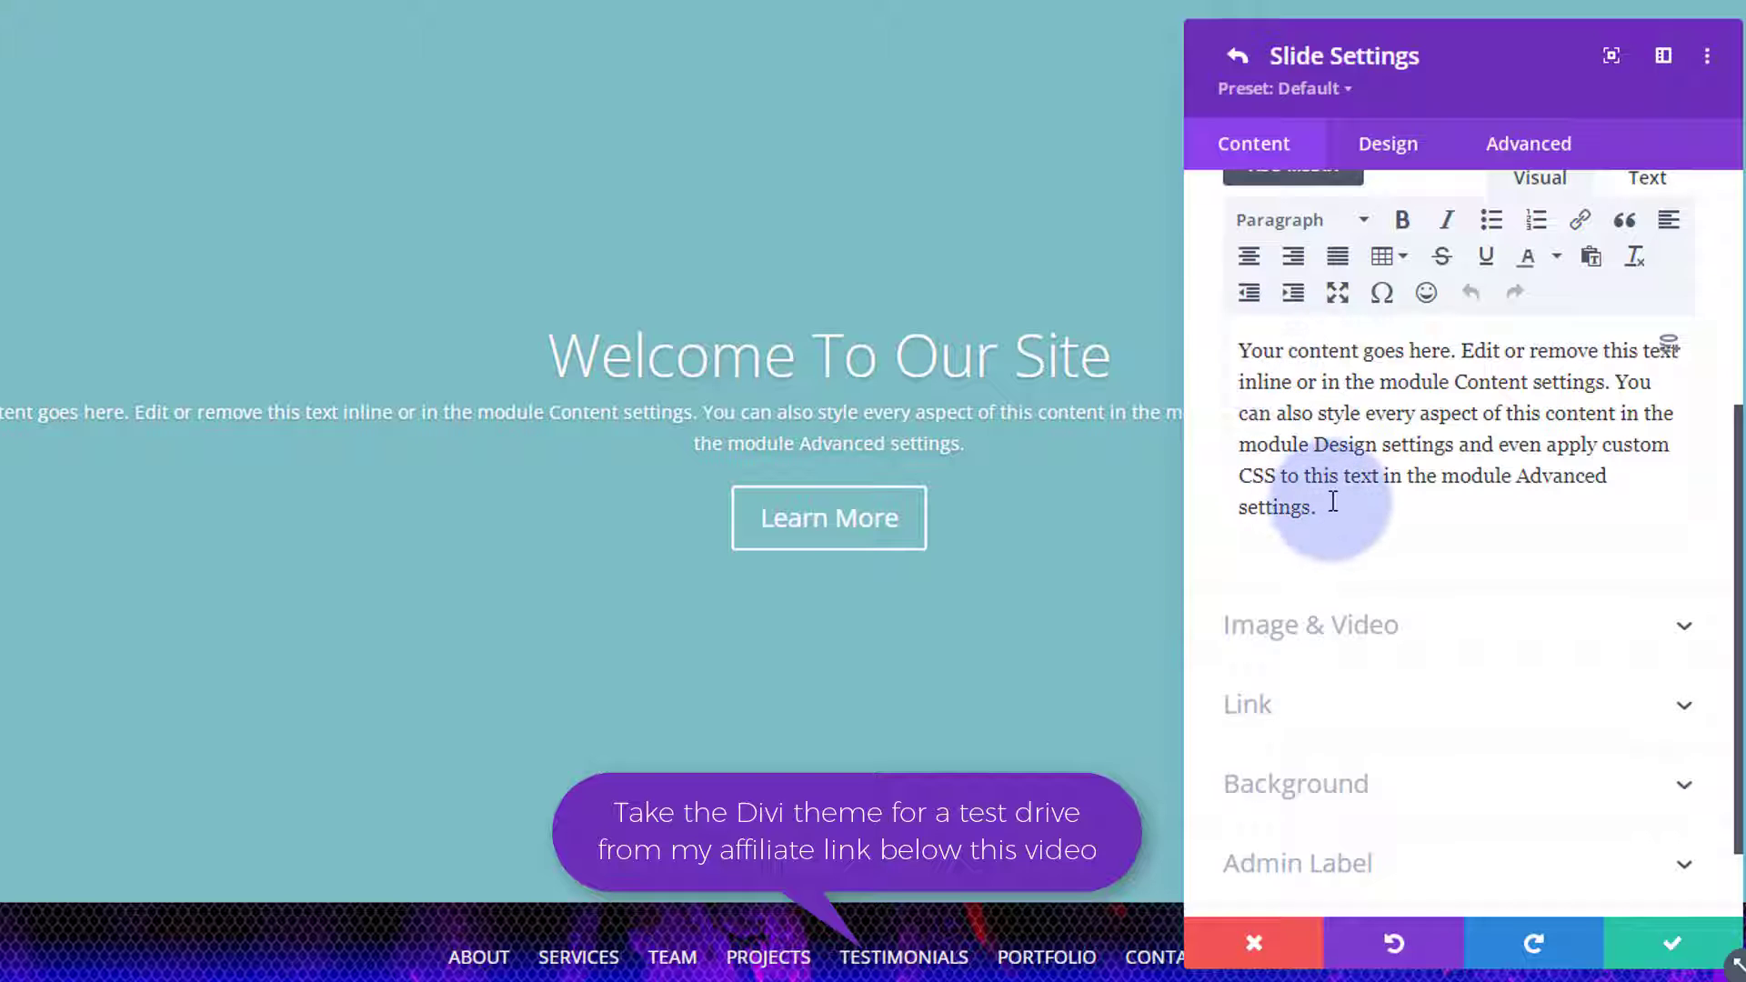
{"action": "scroll", "coordinate": [1356, 507], "scroll_direction": "up", "scroll_amount": 3}
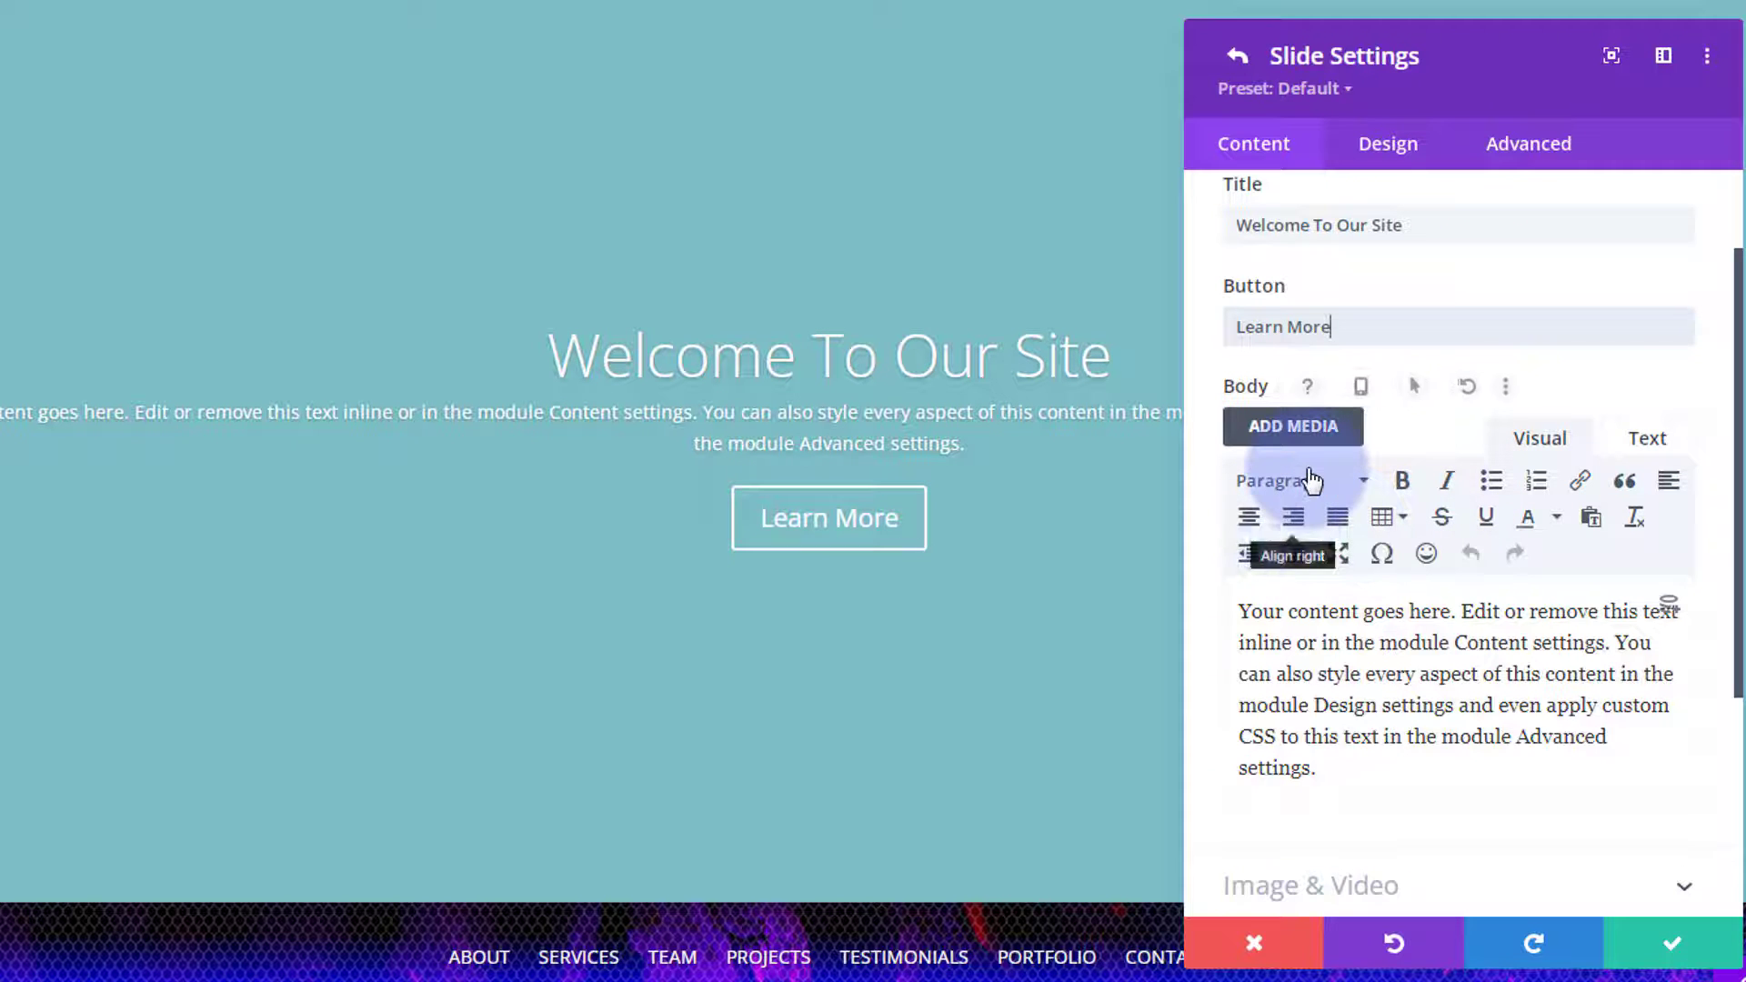
{"action": "left_click", "coordinate": [1311, 480]}
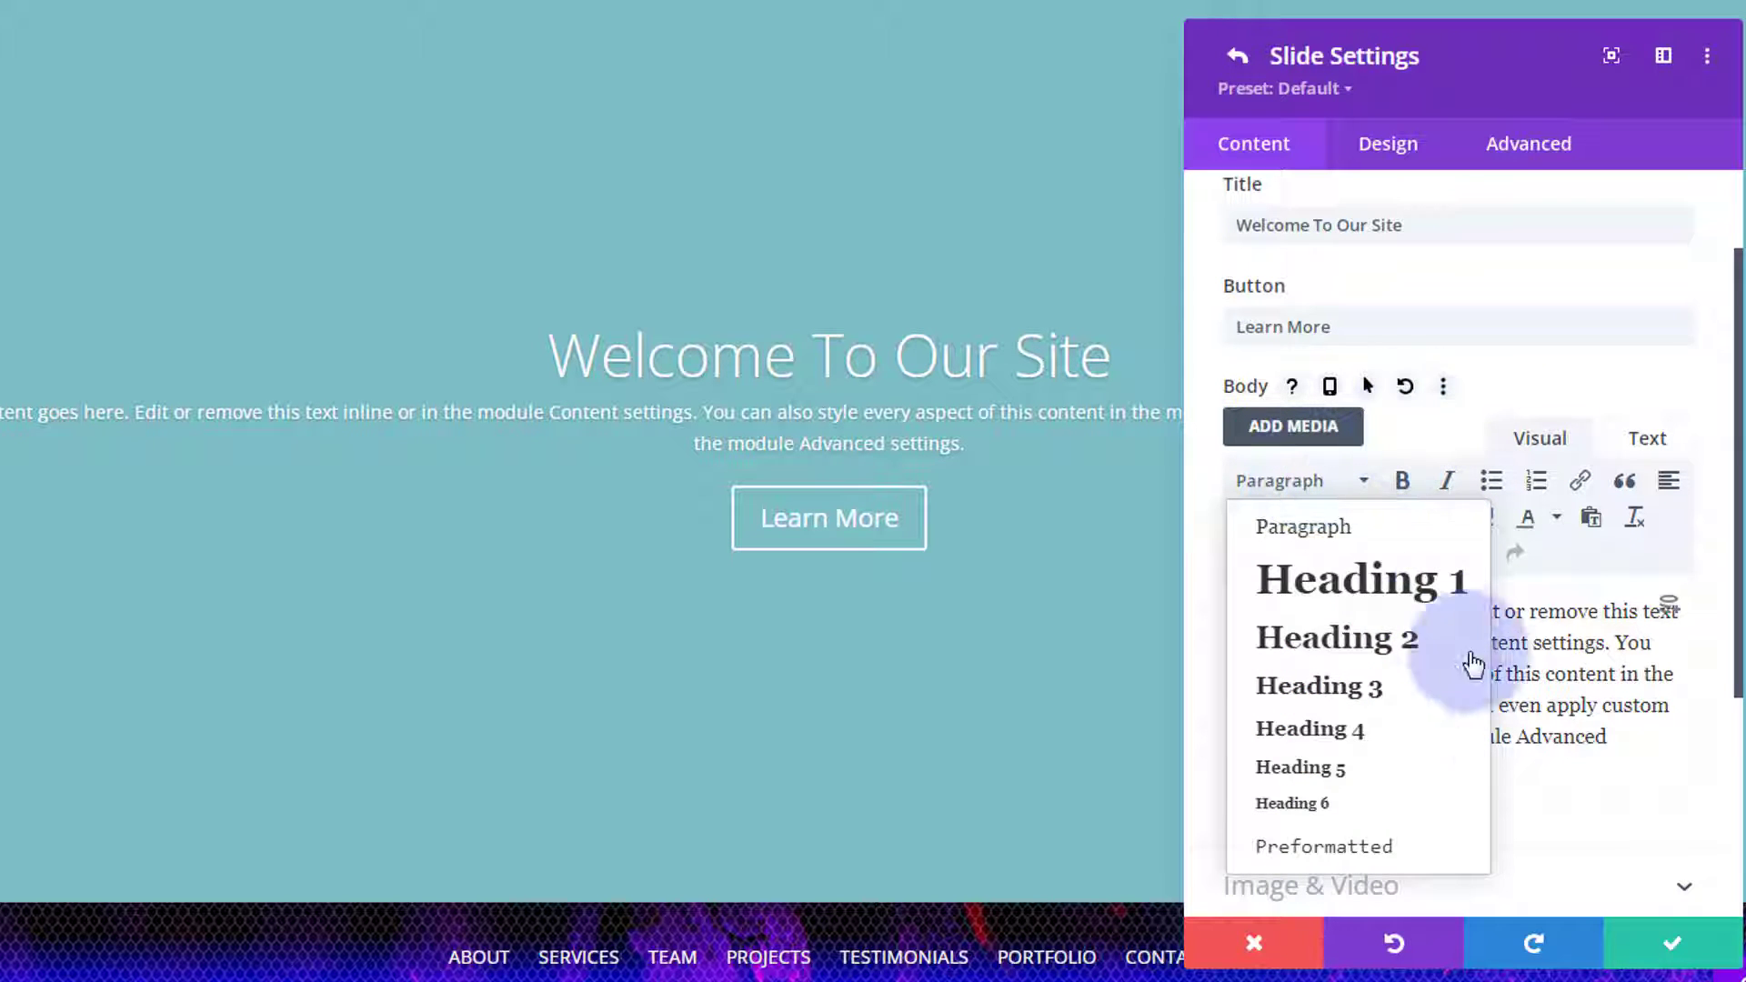
{"action": "left_click", "coordinate": [1575, 779]}
{"action": "left_click", "coordinate": [1242, 610]}
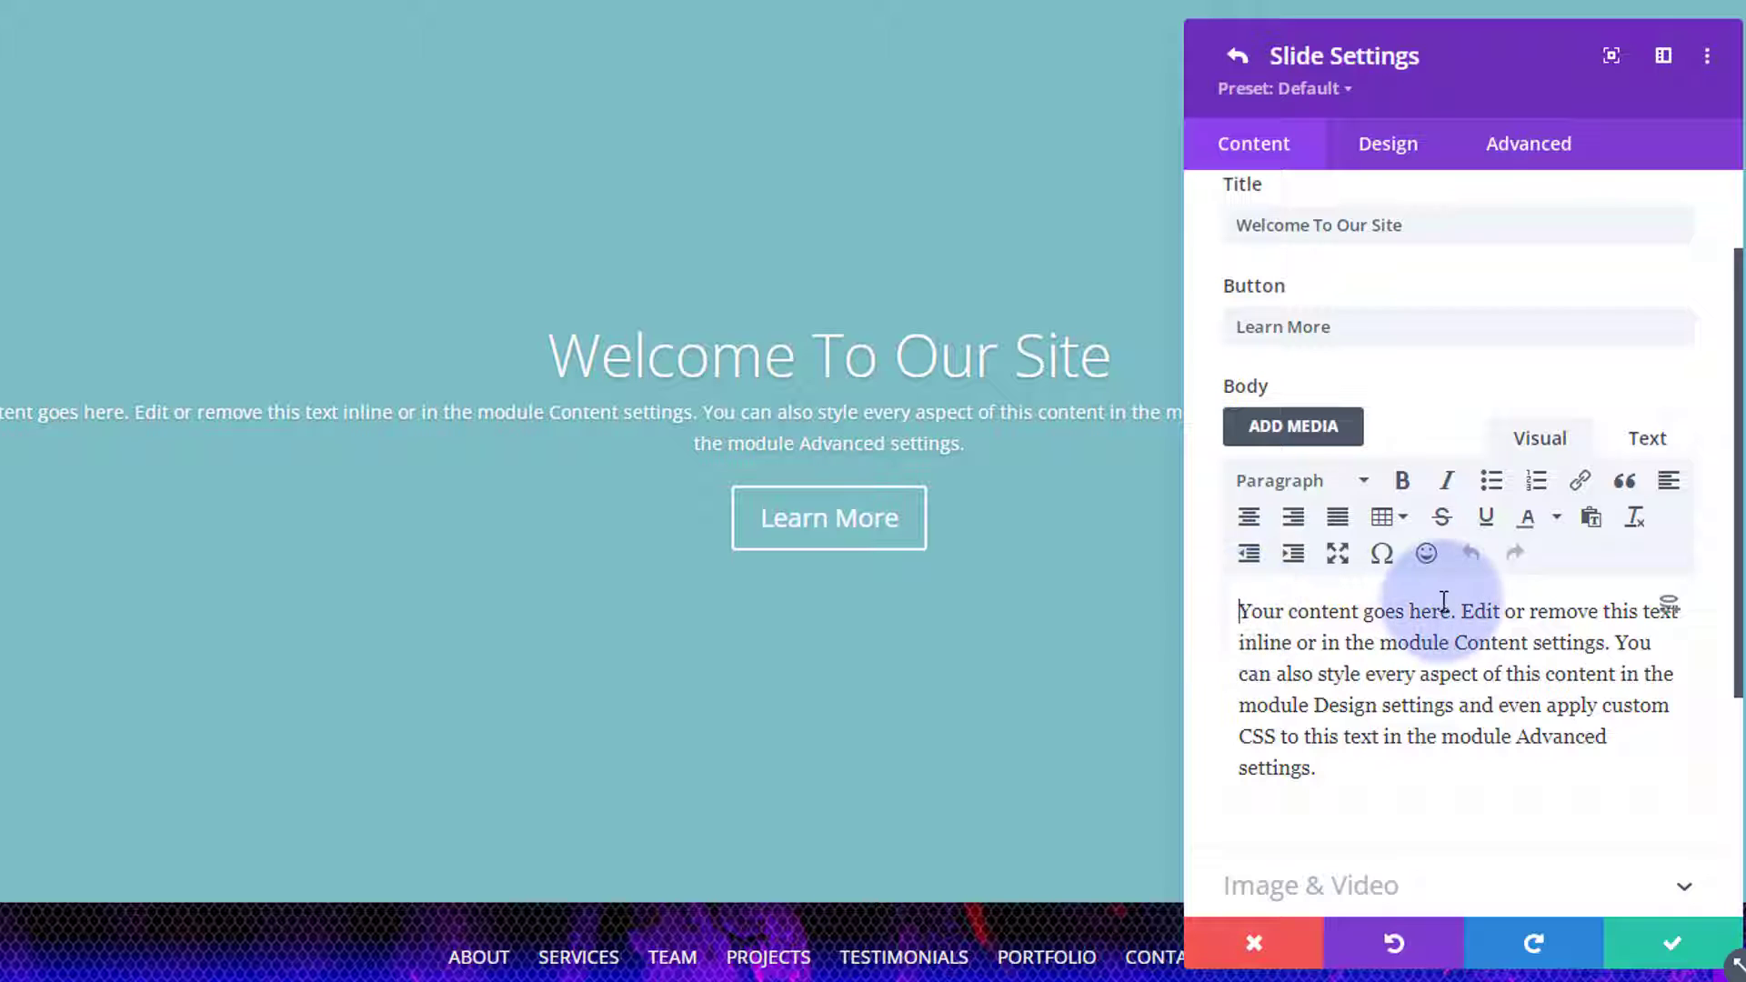
{"action": "key", "text": "Return"}
{"action": "key", "text": "Return"}
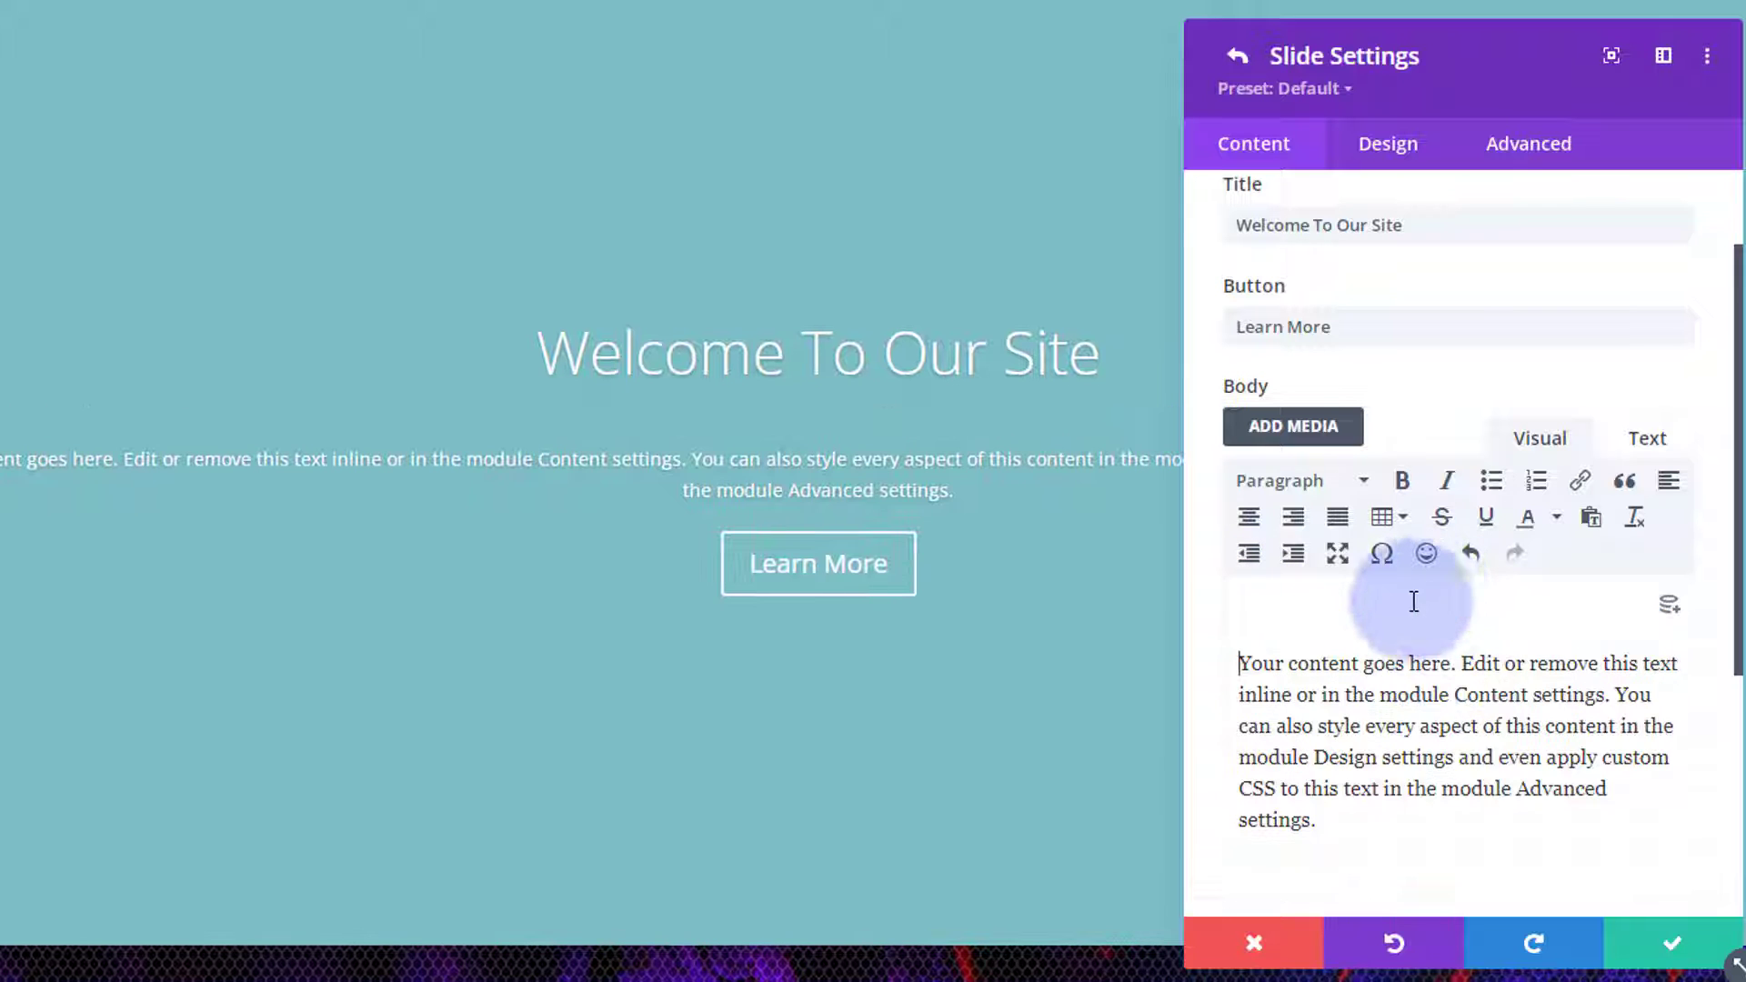
{"action": "left_click", "coordinate": [1260, 624]}
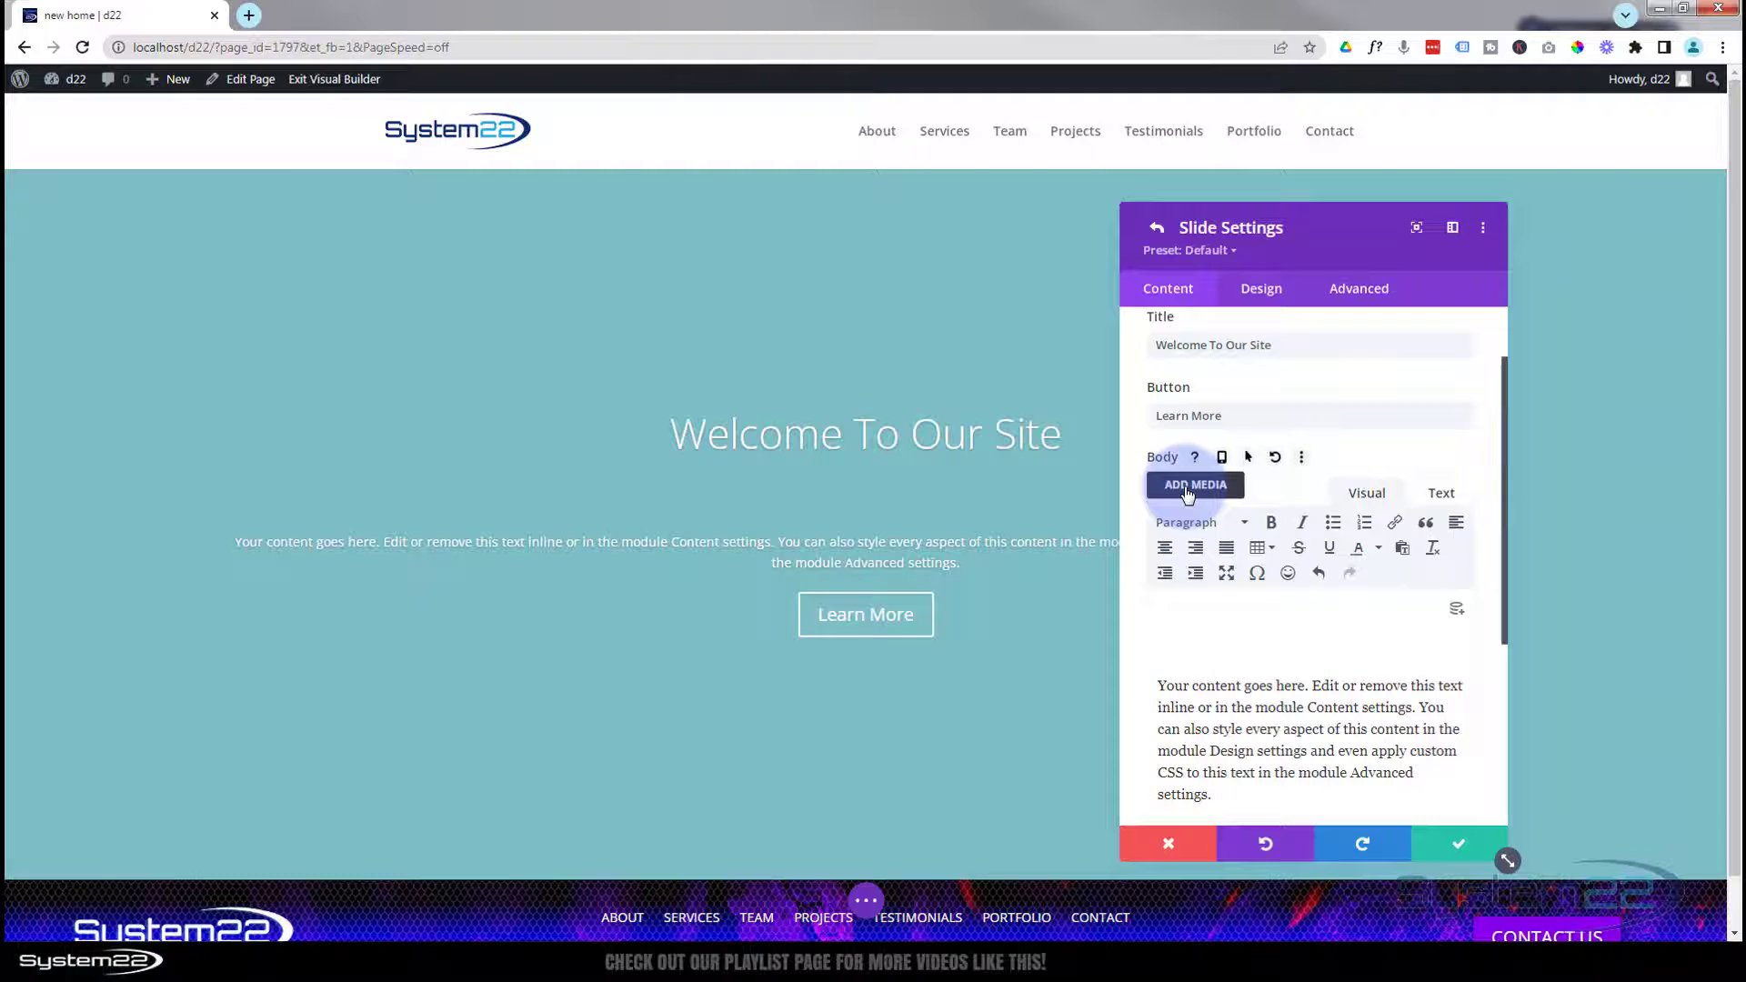
Insert system22-white-b-shadow.png from the Media Library at the top of the body.
{"action": "left_click", "coordinate": [1186, 487]}
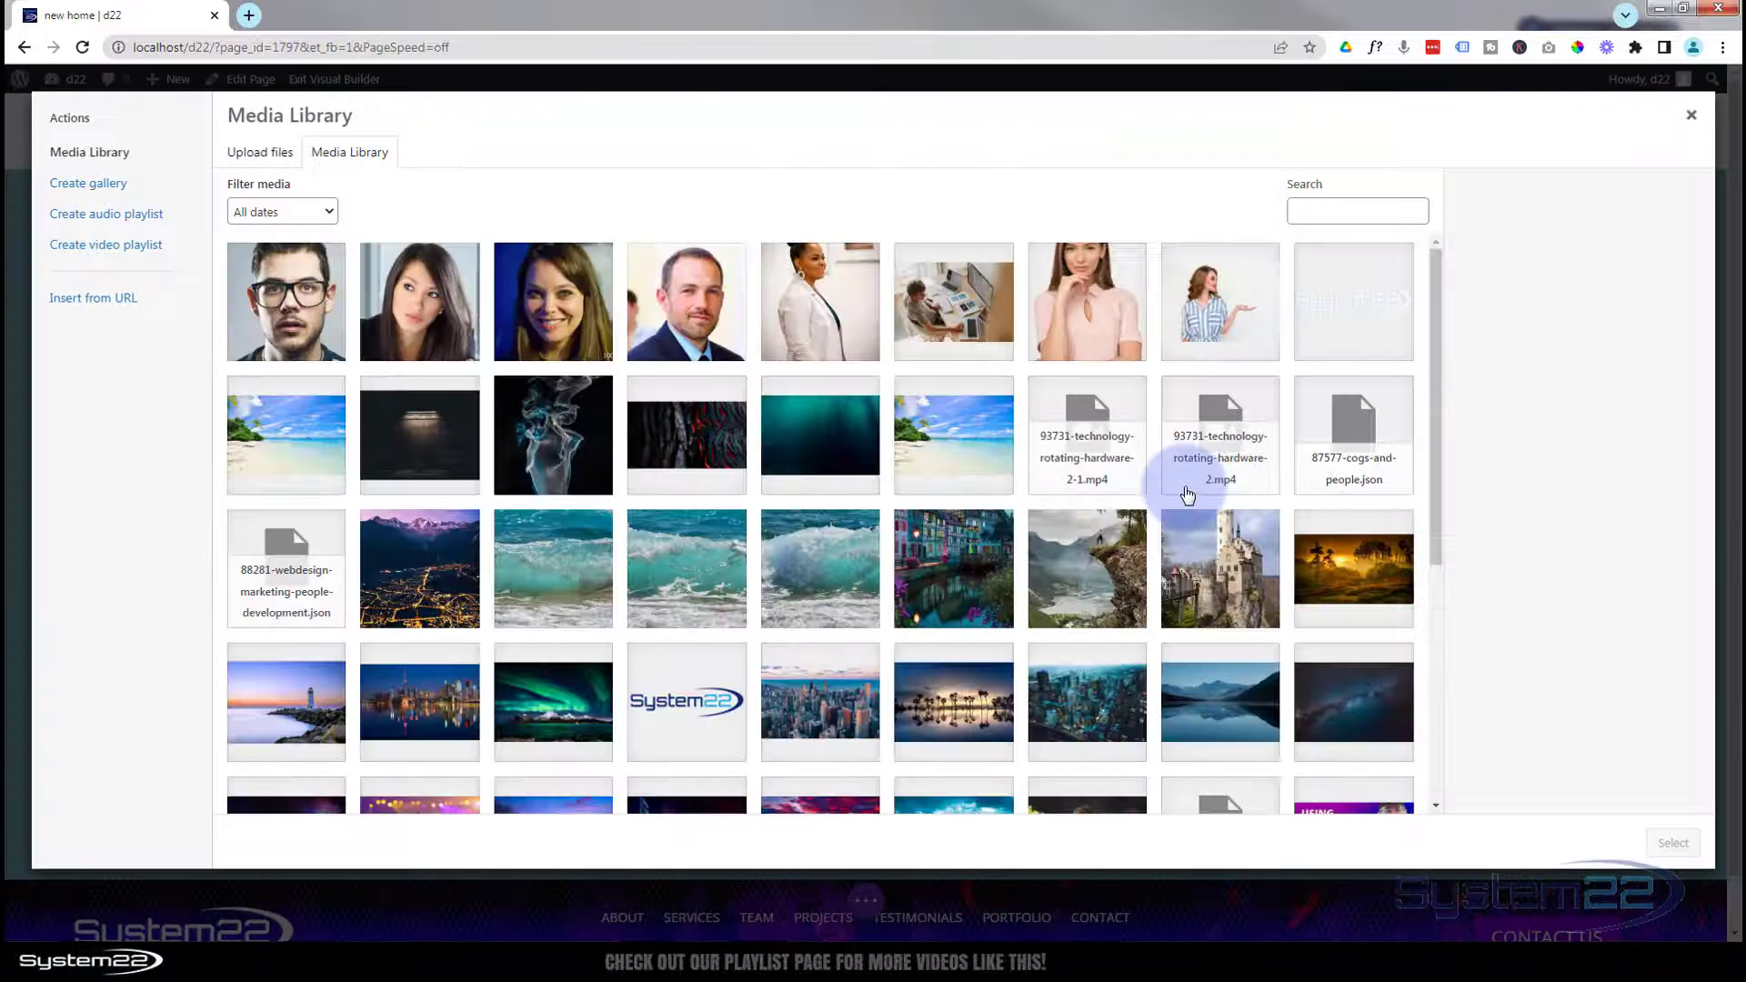
{"action": "scroll", "coordinate": [1079, 464], "scroll_direction": "down", "scroll_amount": 4}
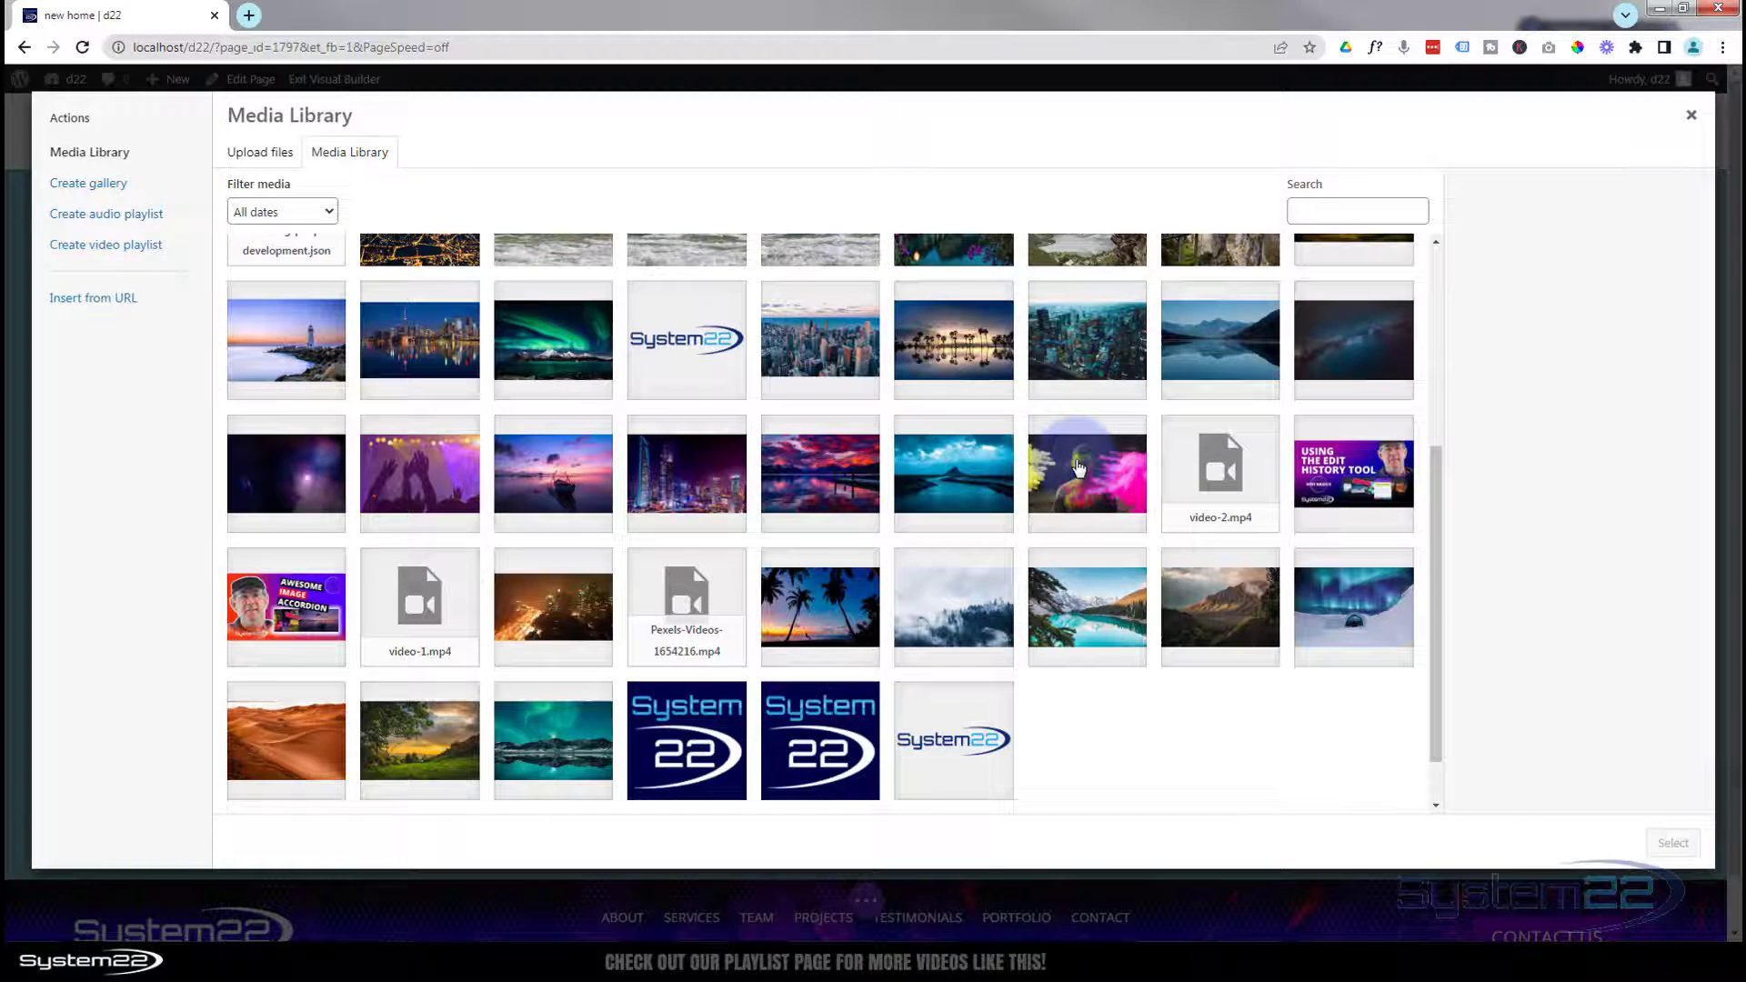
{"action": "scroll", "coordinate": [1078, 467], "scroll_direction": "up", "scroll_amount": 4}
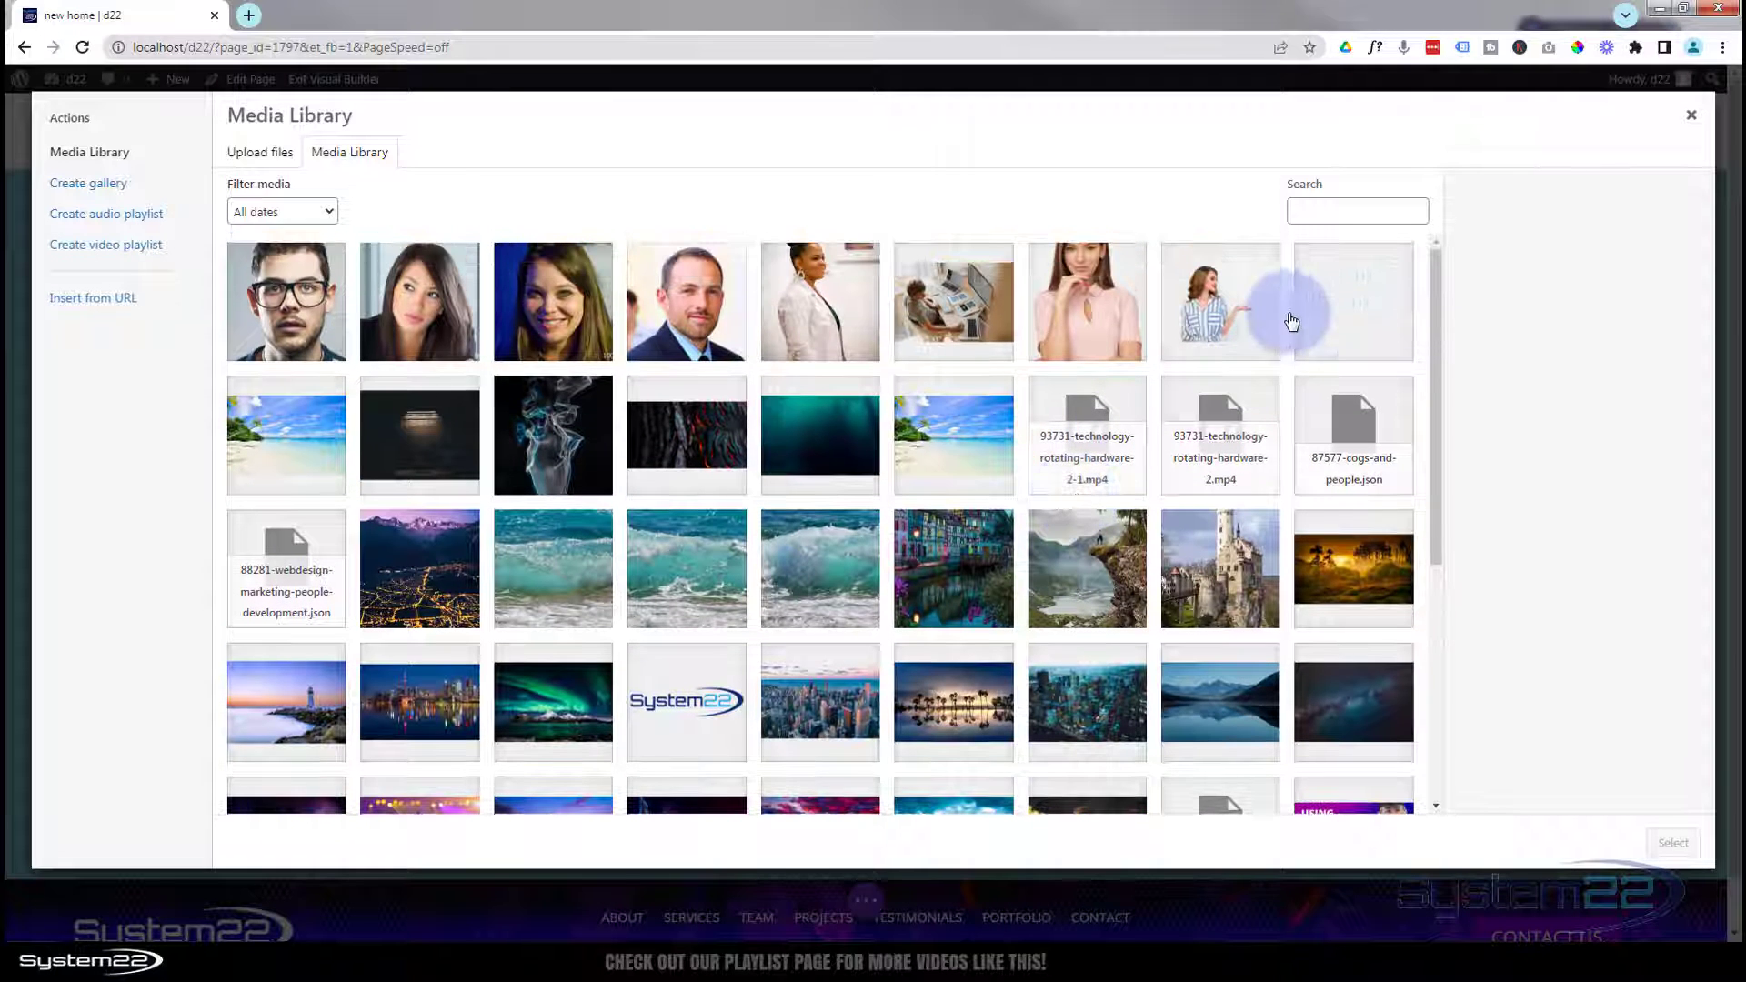
{"action": "left_click", "coordinate": [1338, 324]}
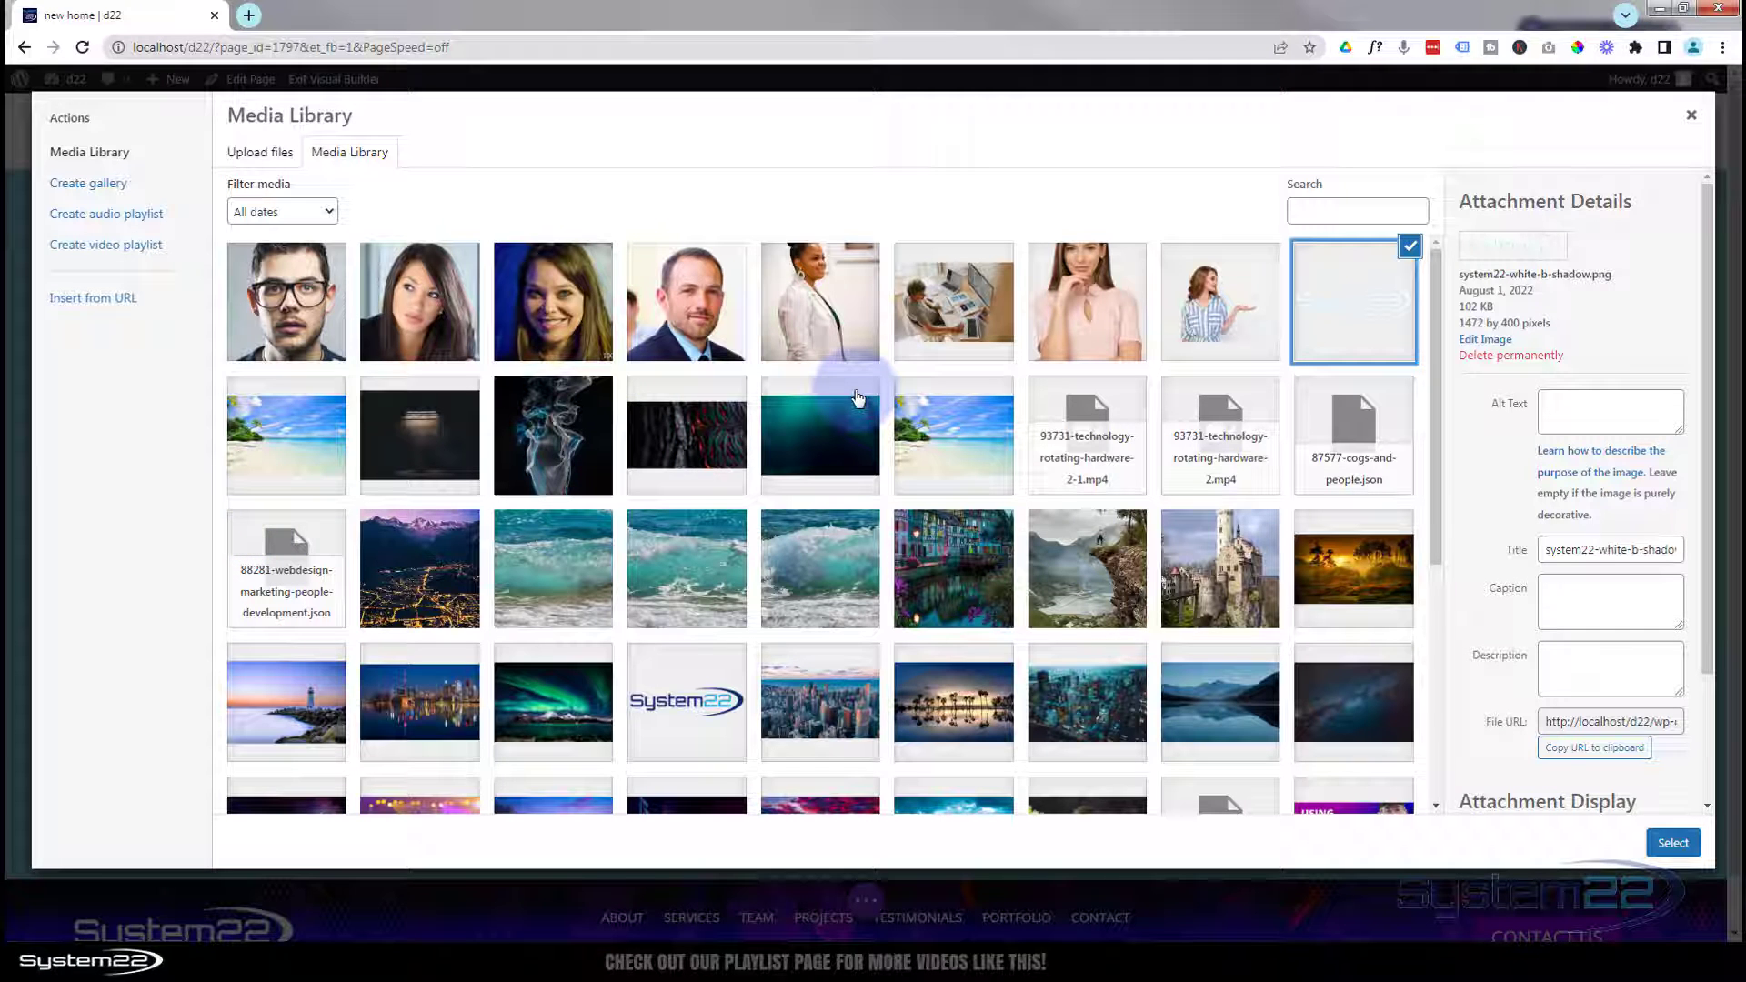
{"action": "left_click", "coordinate": [1675, 843]}
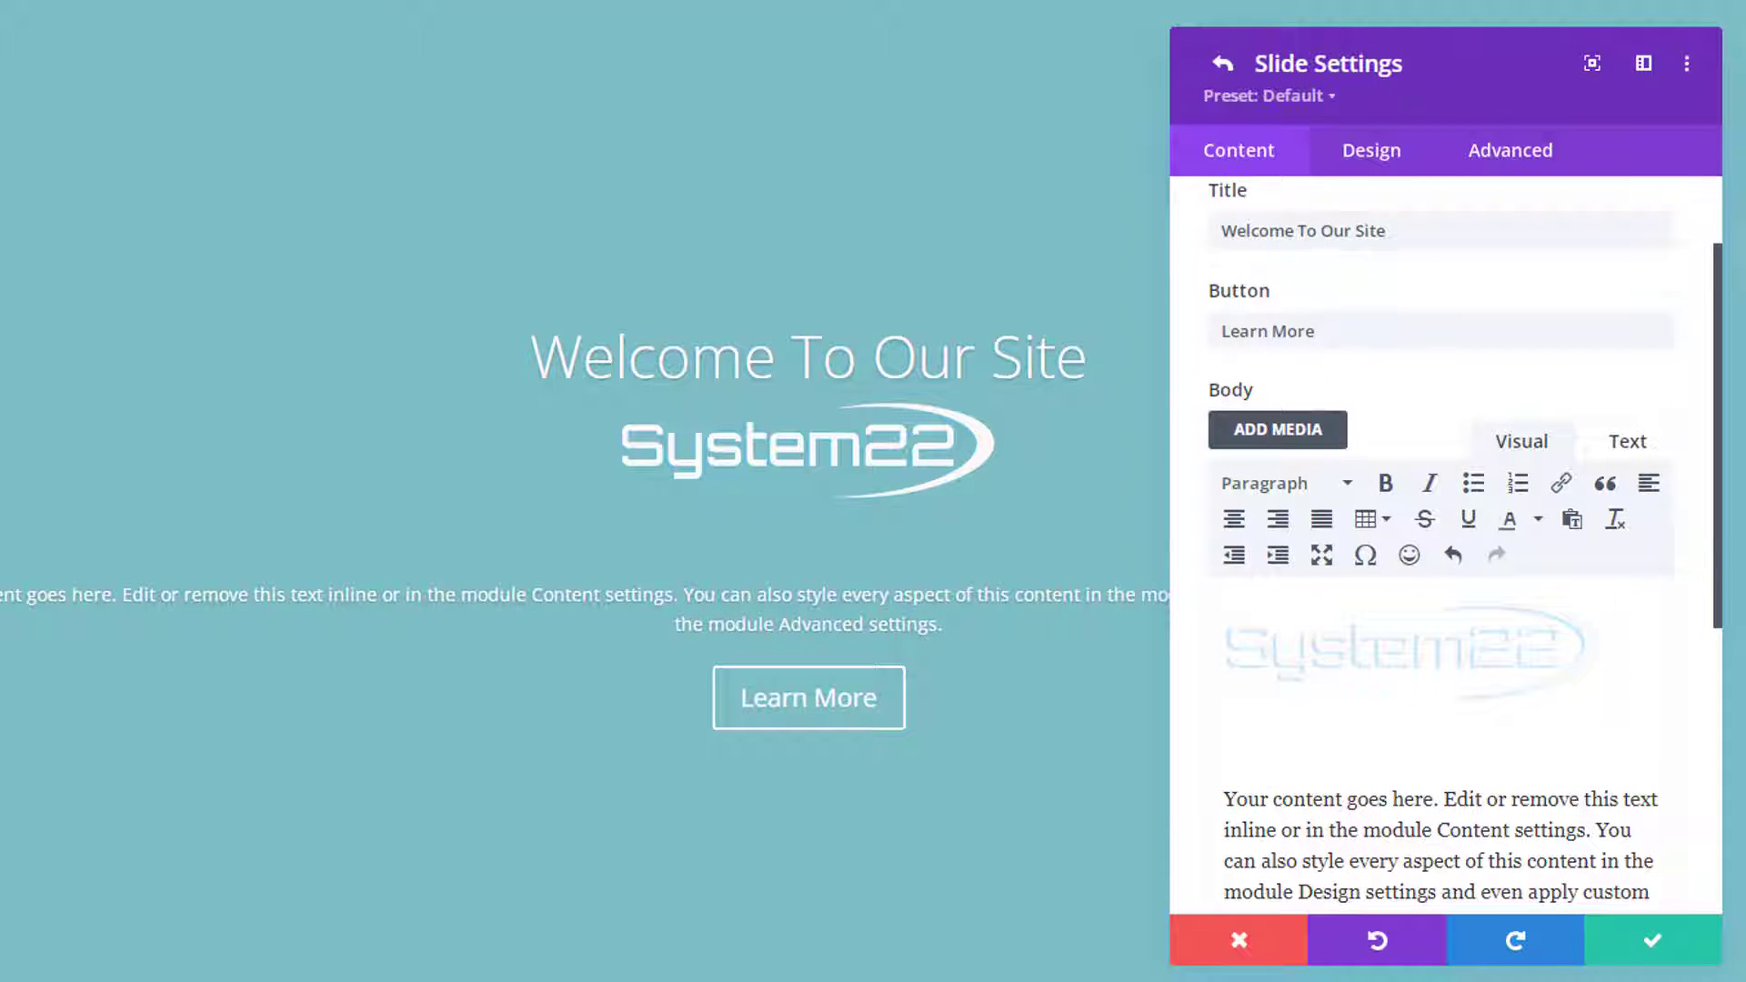
Resize the inserted System22 logo to about 230 × 63.
{"action": "left_click", "coordinate": [1464, 687]}
{"action": "left_click_drag", "start_coordinate": [1609, 597], "coordinate": [1432, 640]}
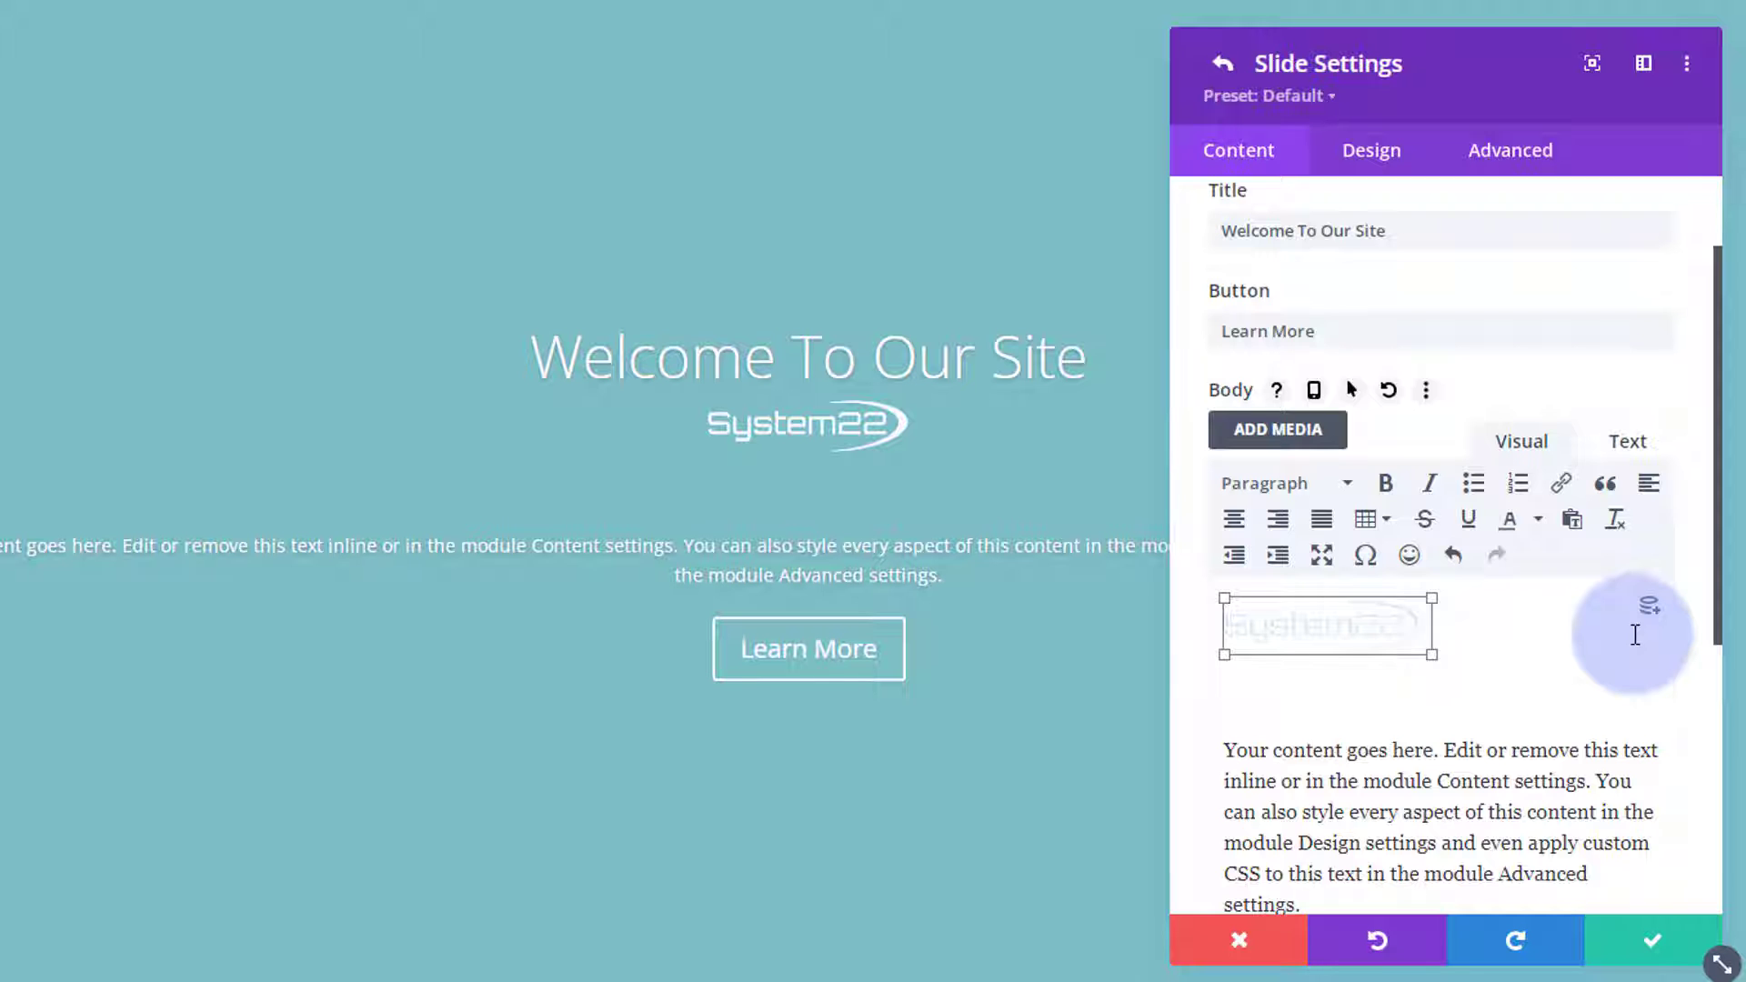
{"action": "scroll", "coordinate": [1579, 639], "scroll_direction": "down", "scroll_amount": 6}
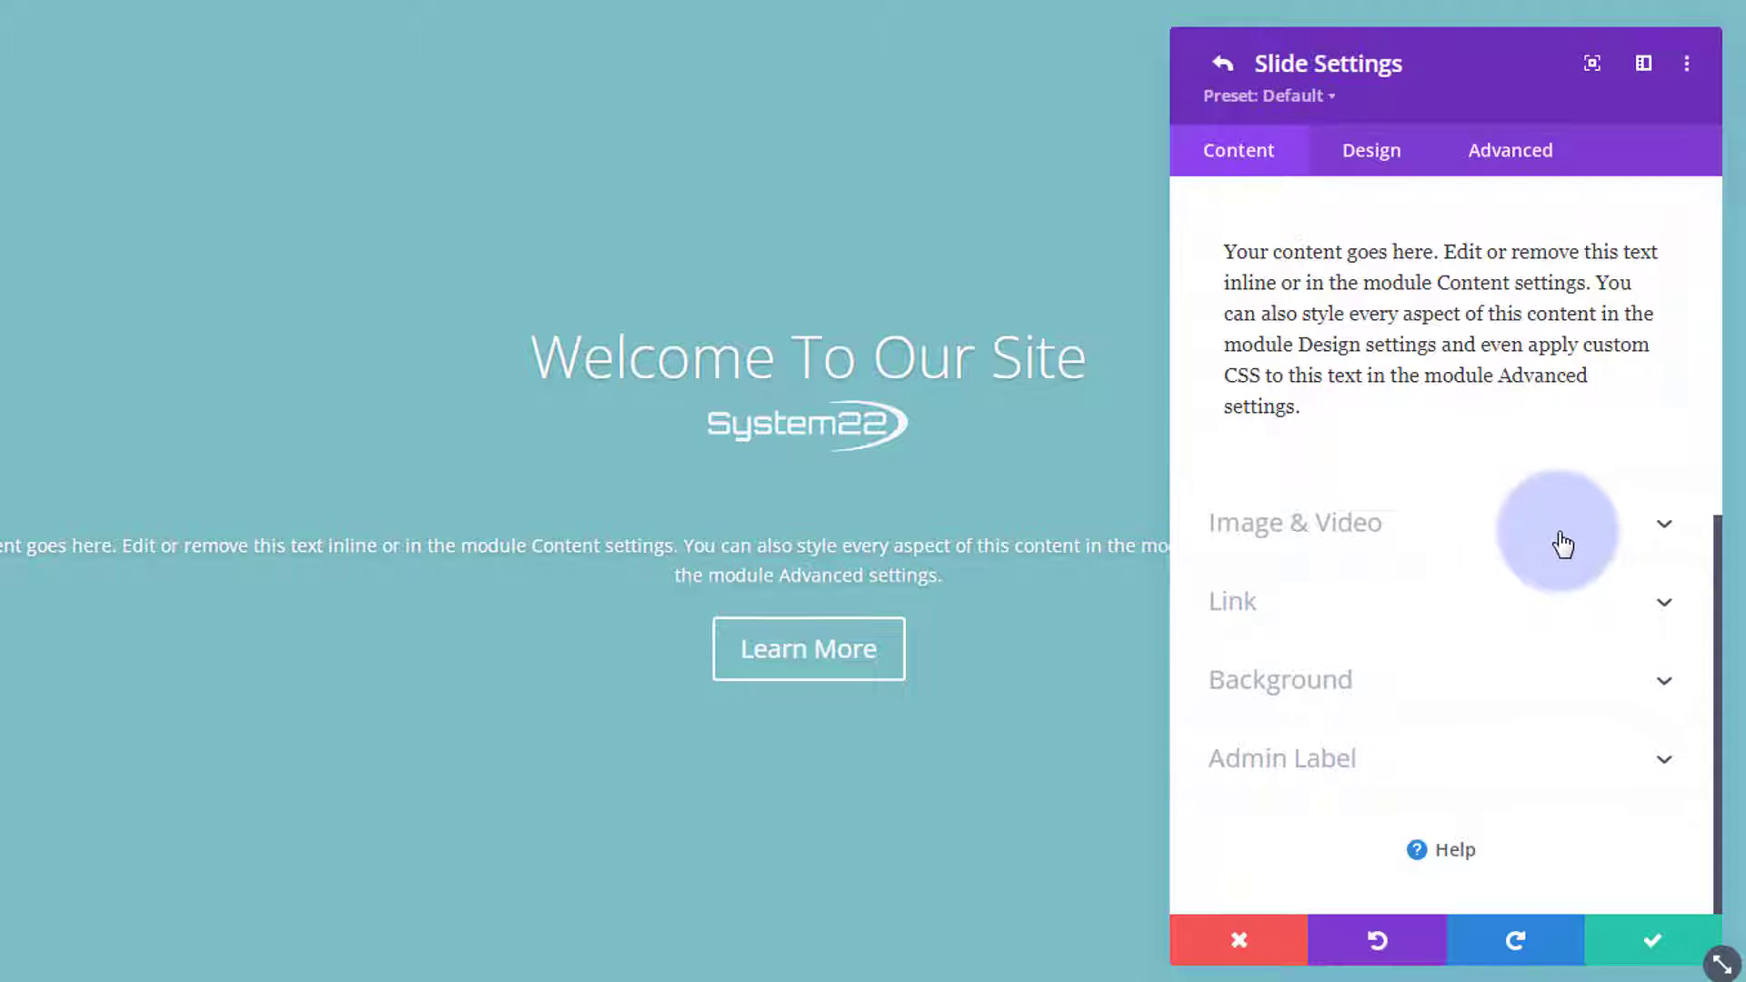
Leave the Button and Module link URLs empty, with the button target on Same Window.
{"action": "left_click", "coordinate": [1489, 602]}
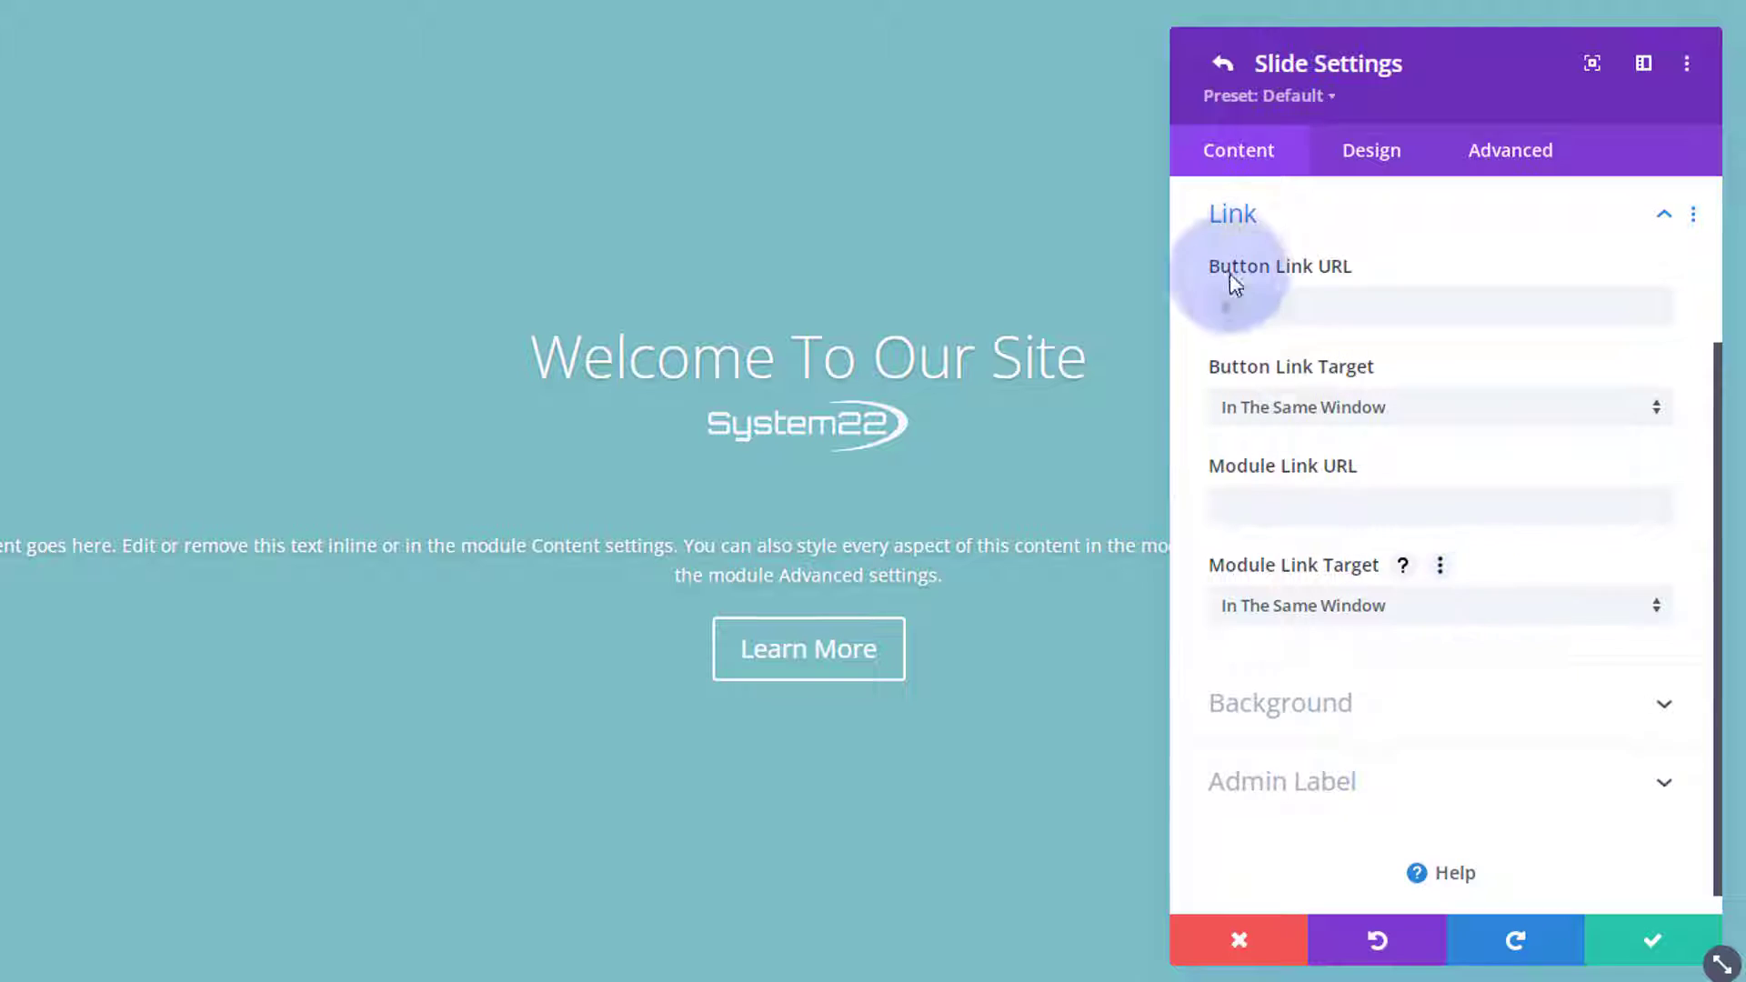
{"action": "left_click", "coordinate": [1248, 312]}
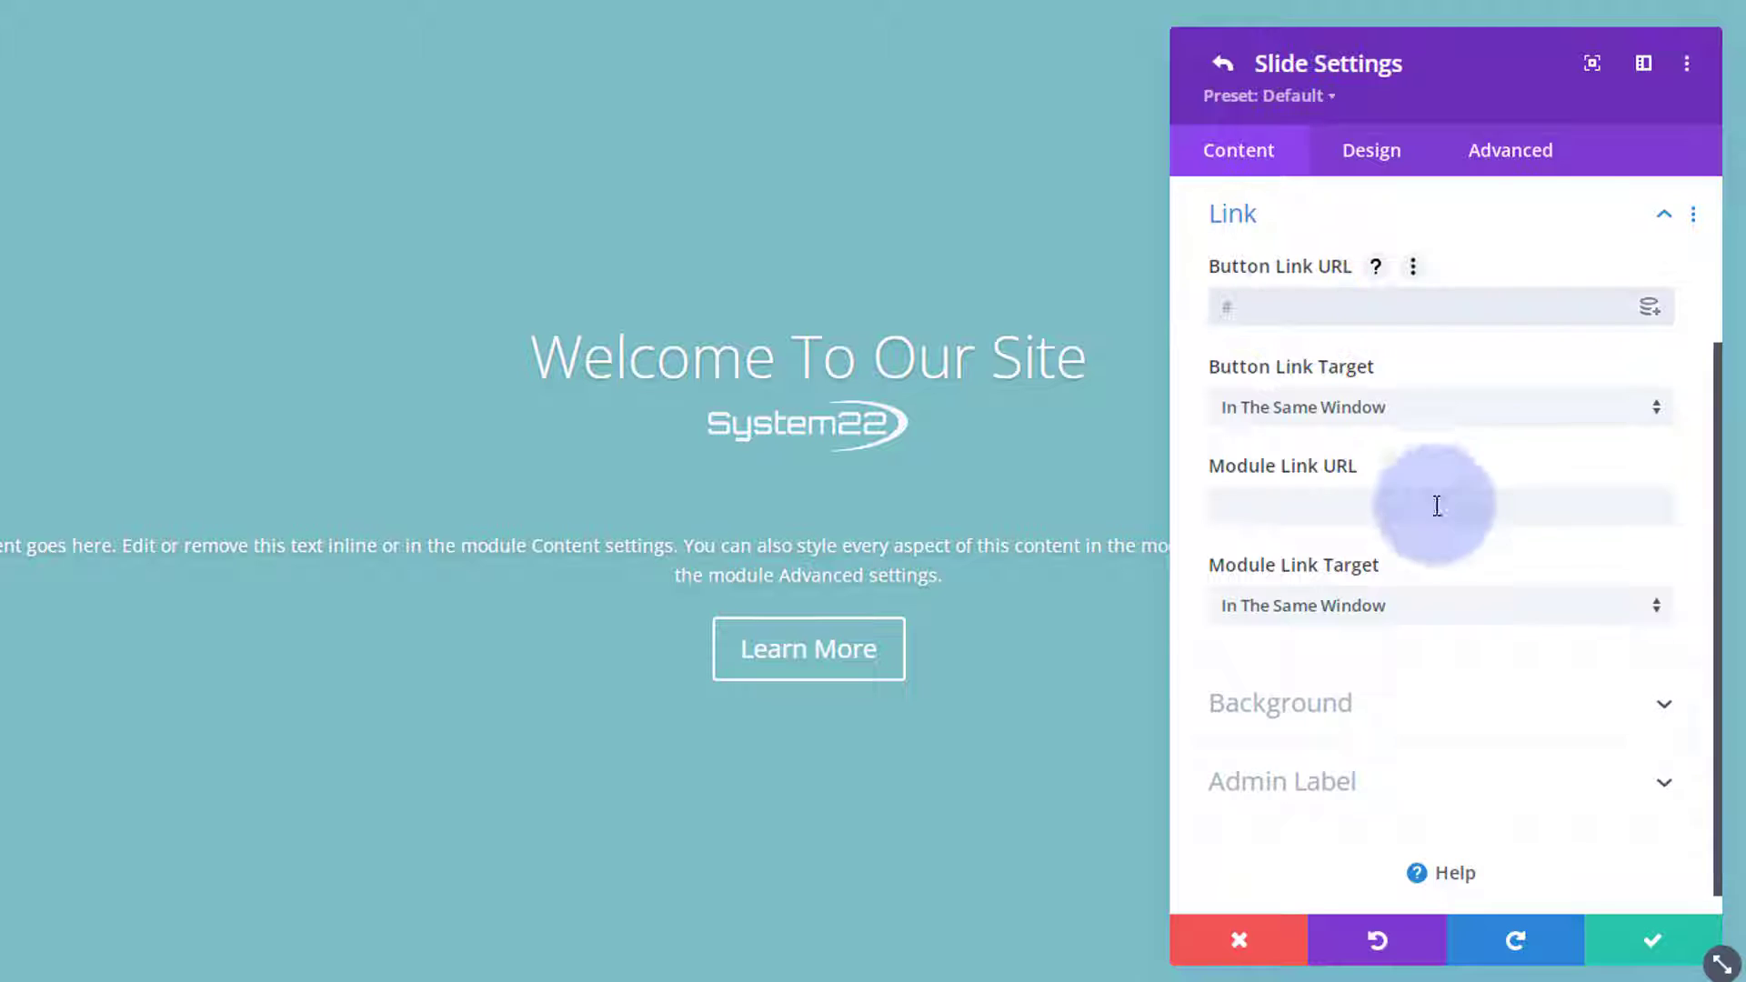
{"action": "left_click", "coordinate": [1492, 419]}
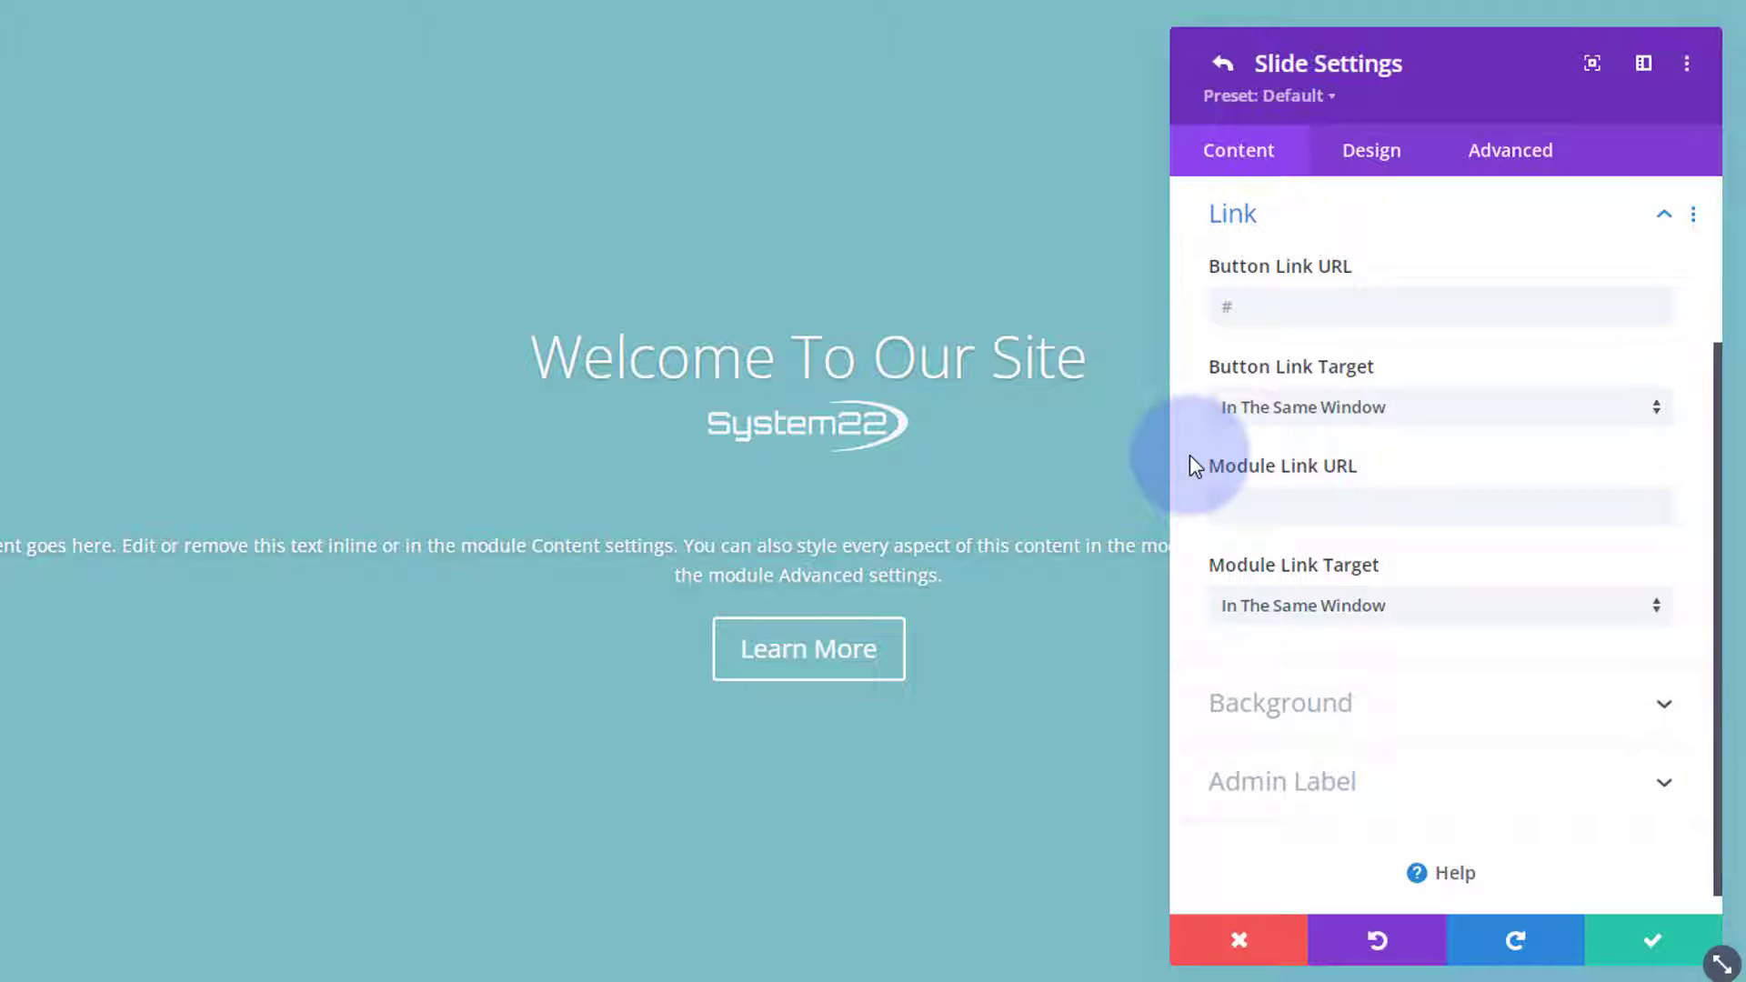
{"action": "left_click", "coordinate": [1228, 502]}
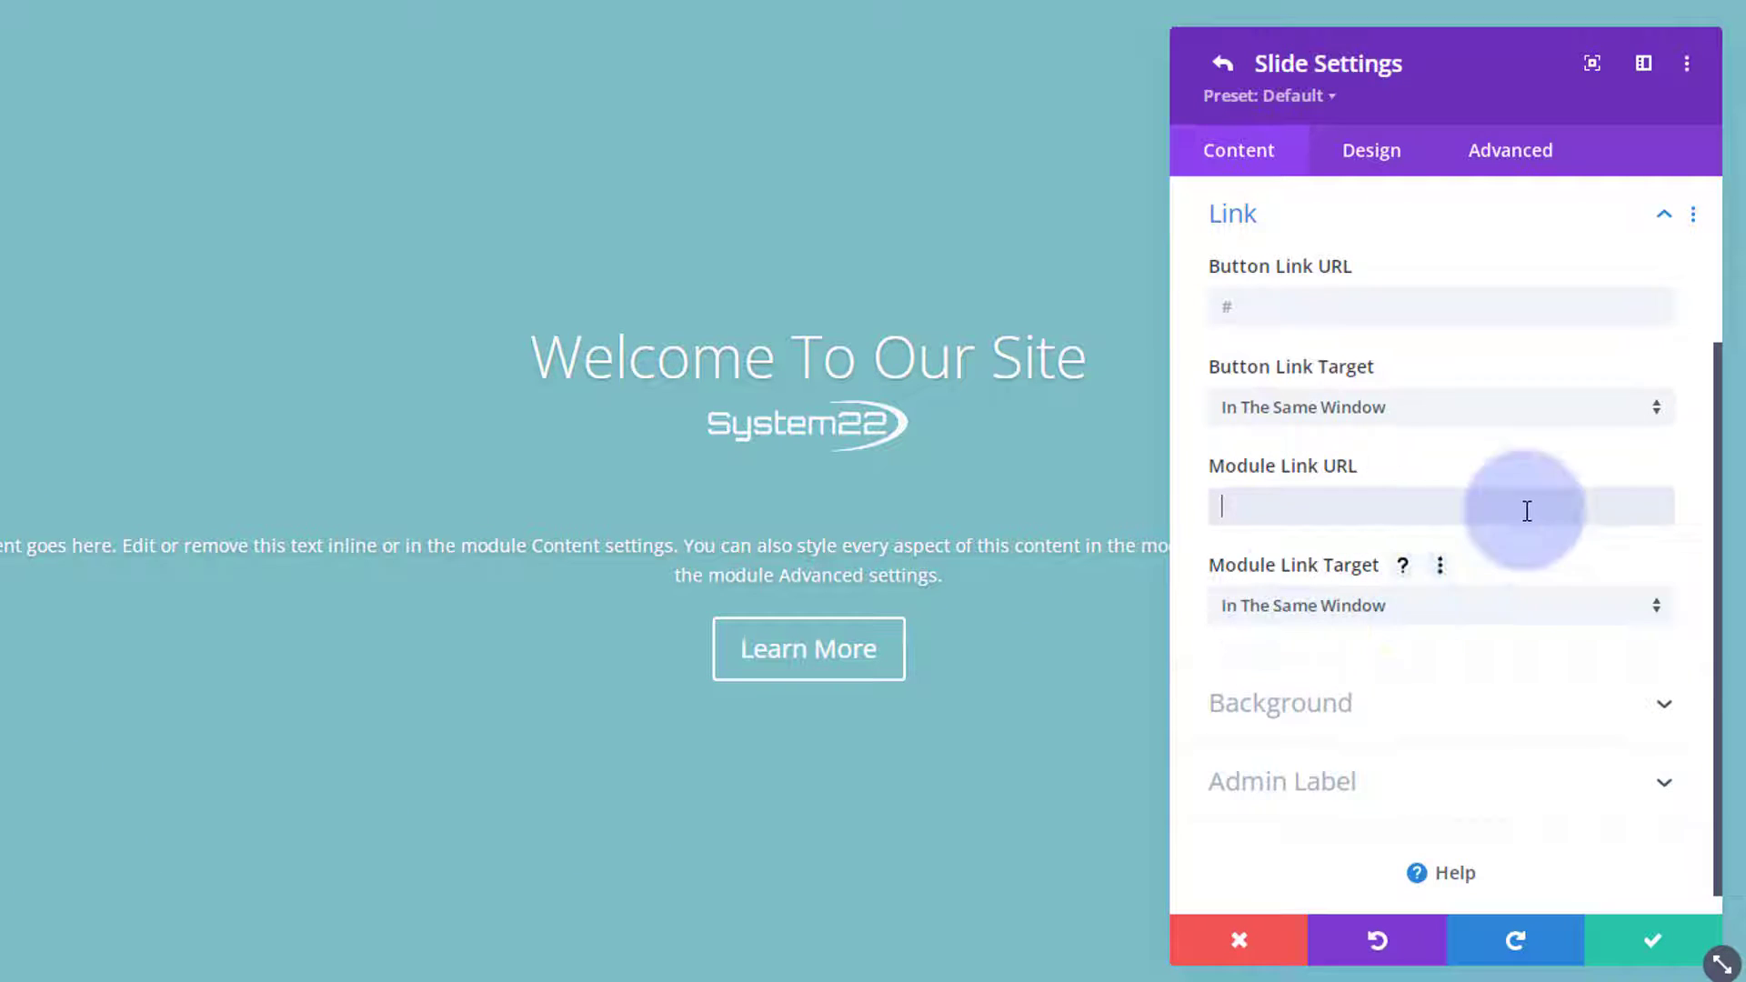
{"action": "scroll", "coordinate": [1523, 493], "scroll_direction": "down", "scroll_amount": 1}
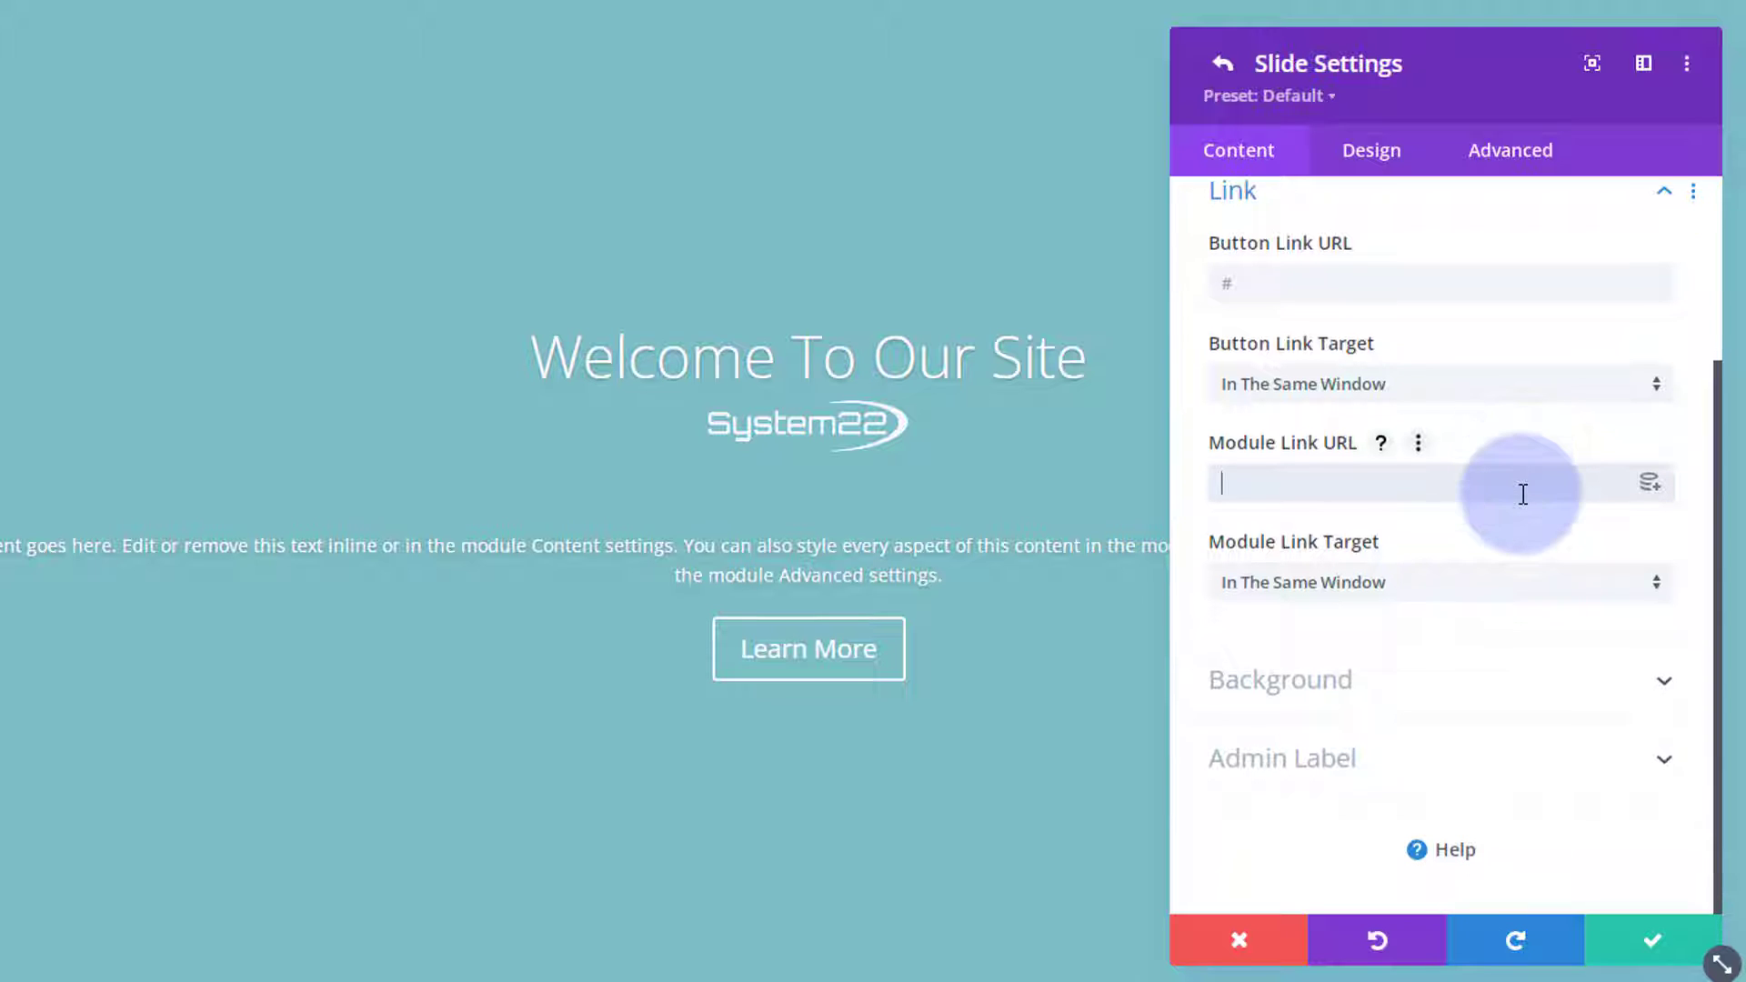
{"action": "left_click", "coordinate": [1473, 691]}
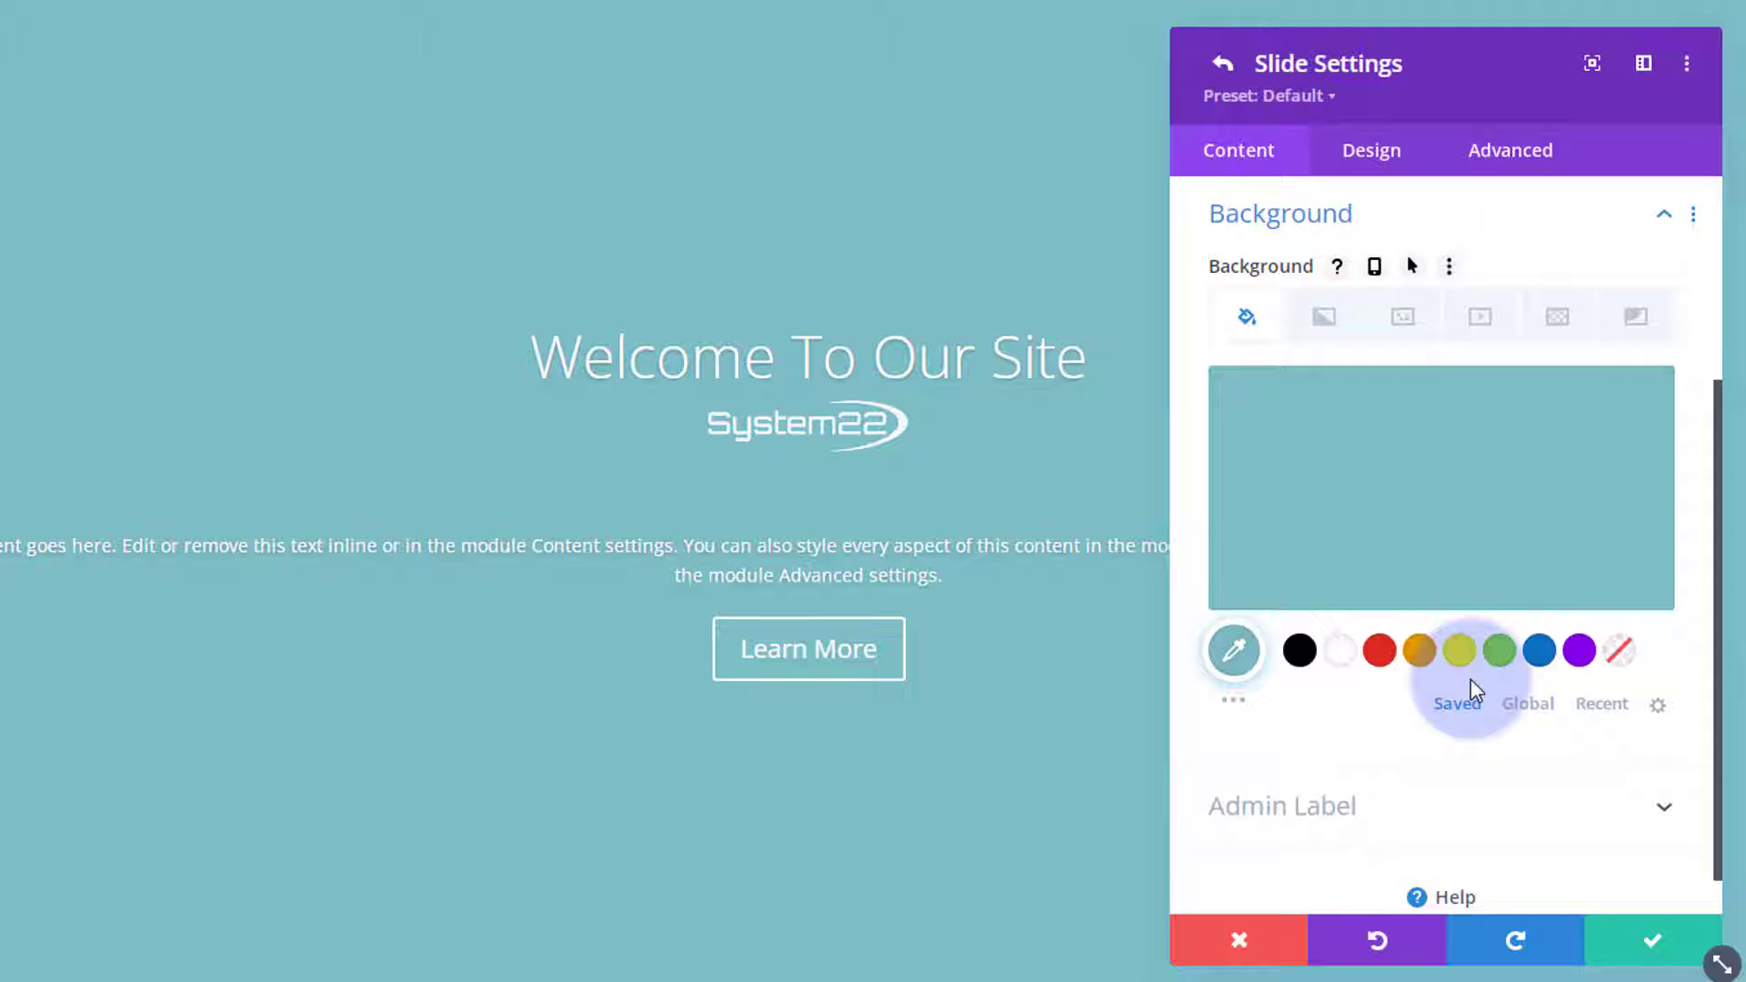
Set the slide background to the blue swatch with the aurora-over-mountains background image.
{"action": "left_click", "coordinate": [1540, 651]}
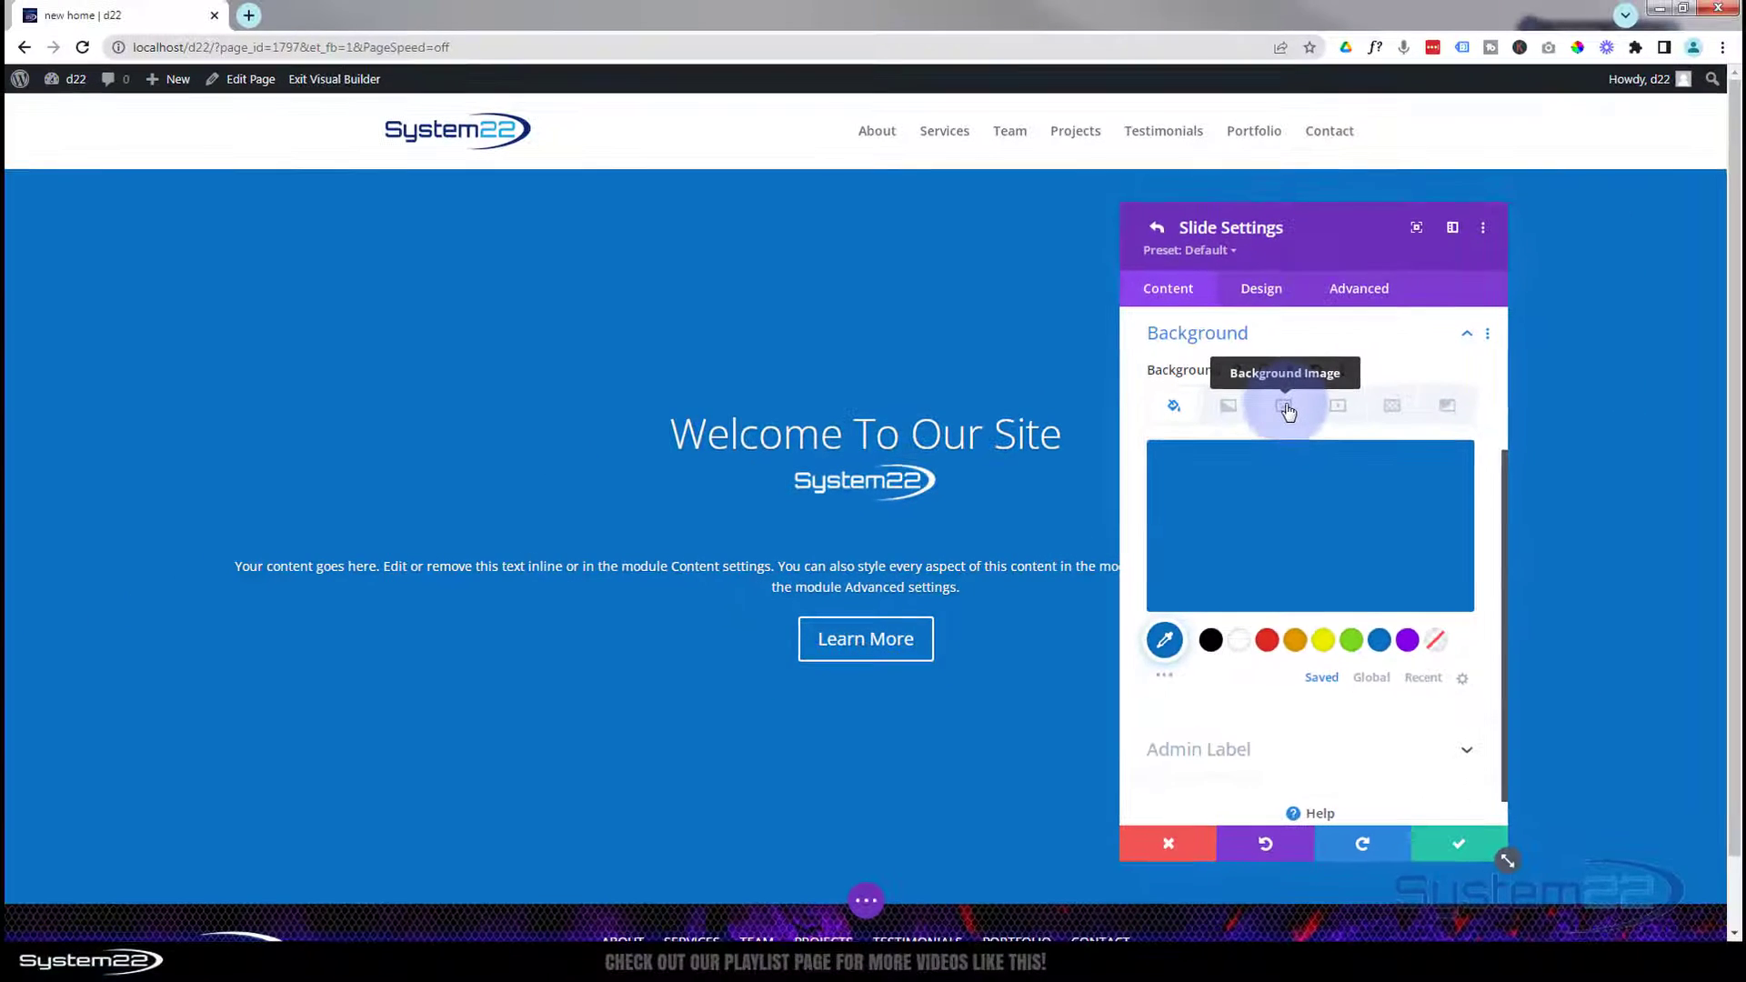
{"action": "left_click", "coordinate": [1287, 409]}
{"action": "left_click", "coordinate": [1317, 514]}
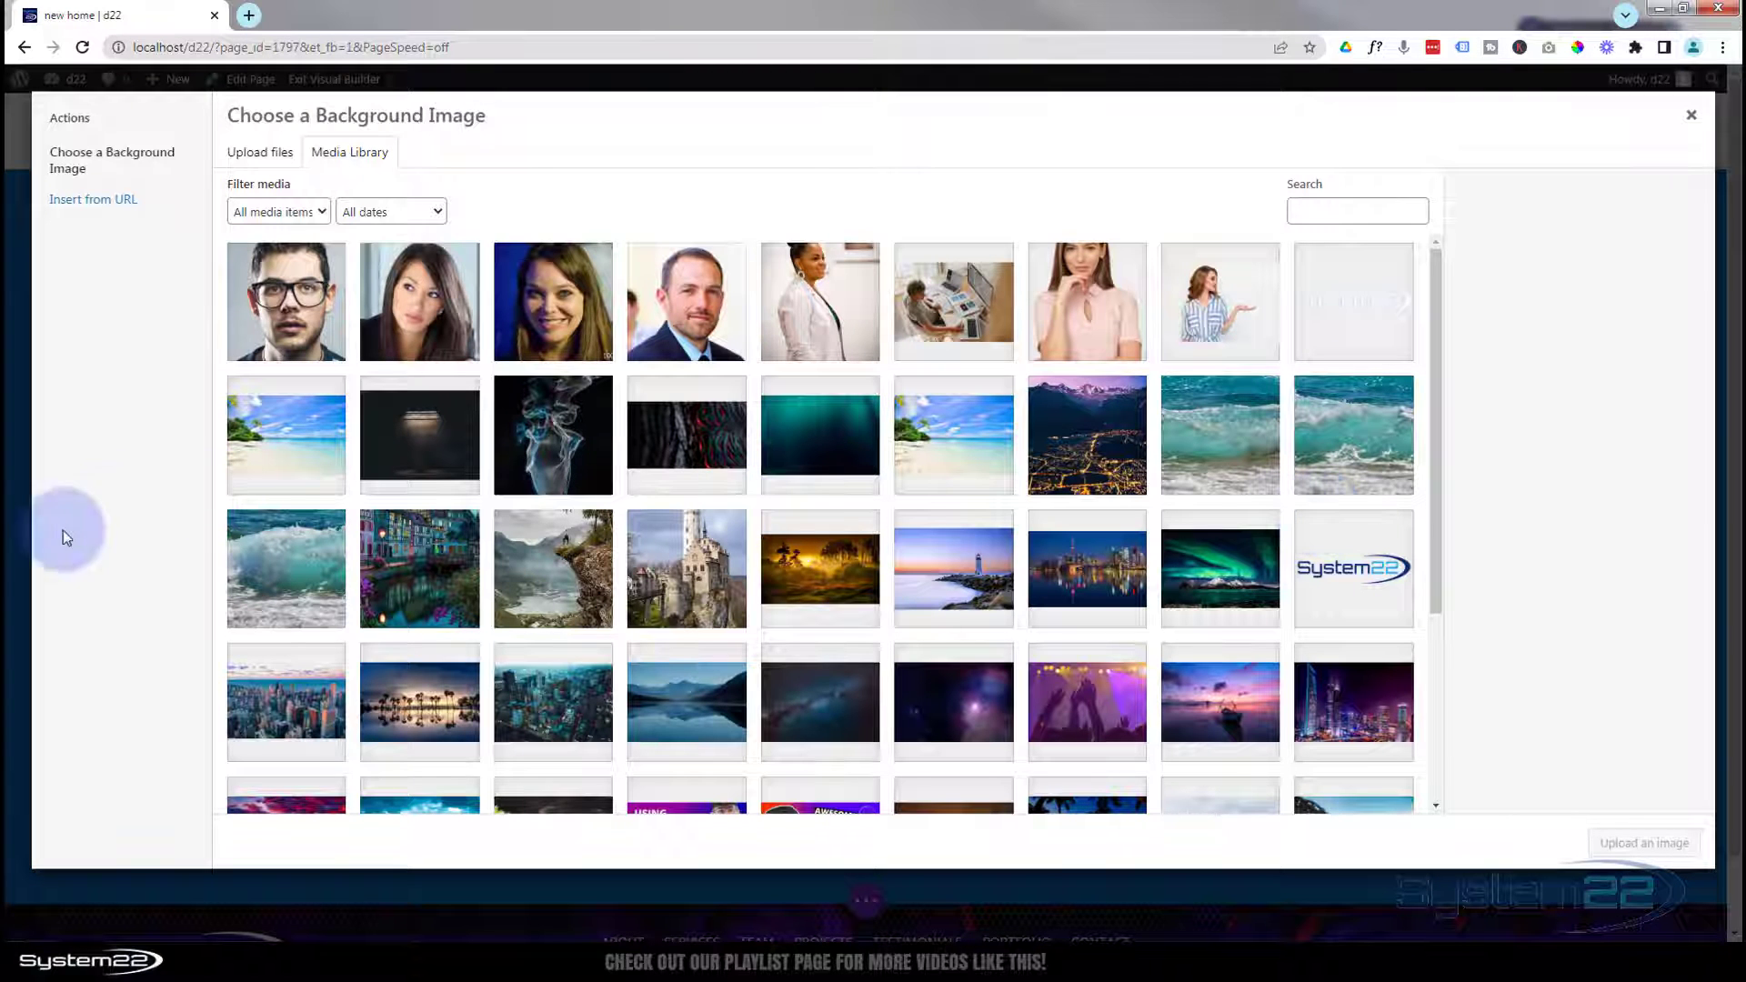
{"action": "left_click", "coordinate": [1186, 618]}
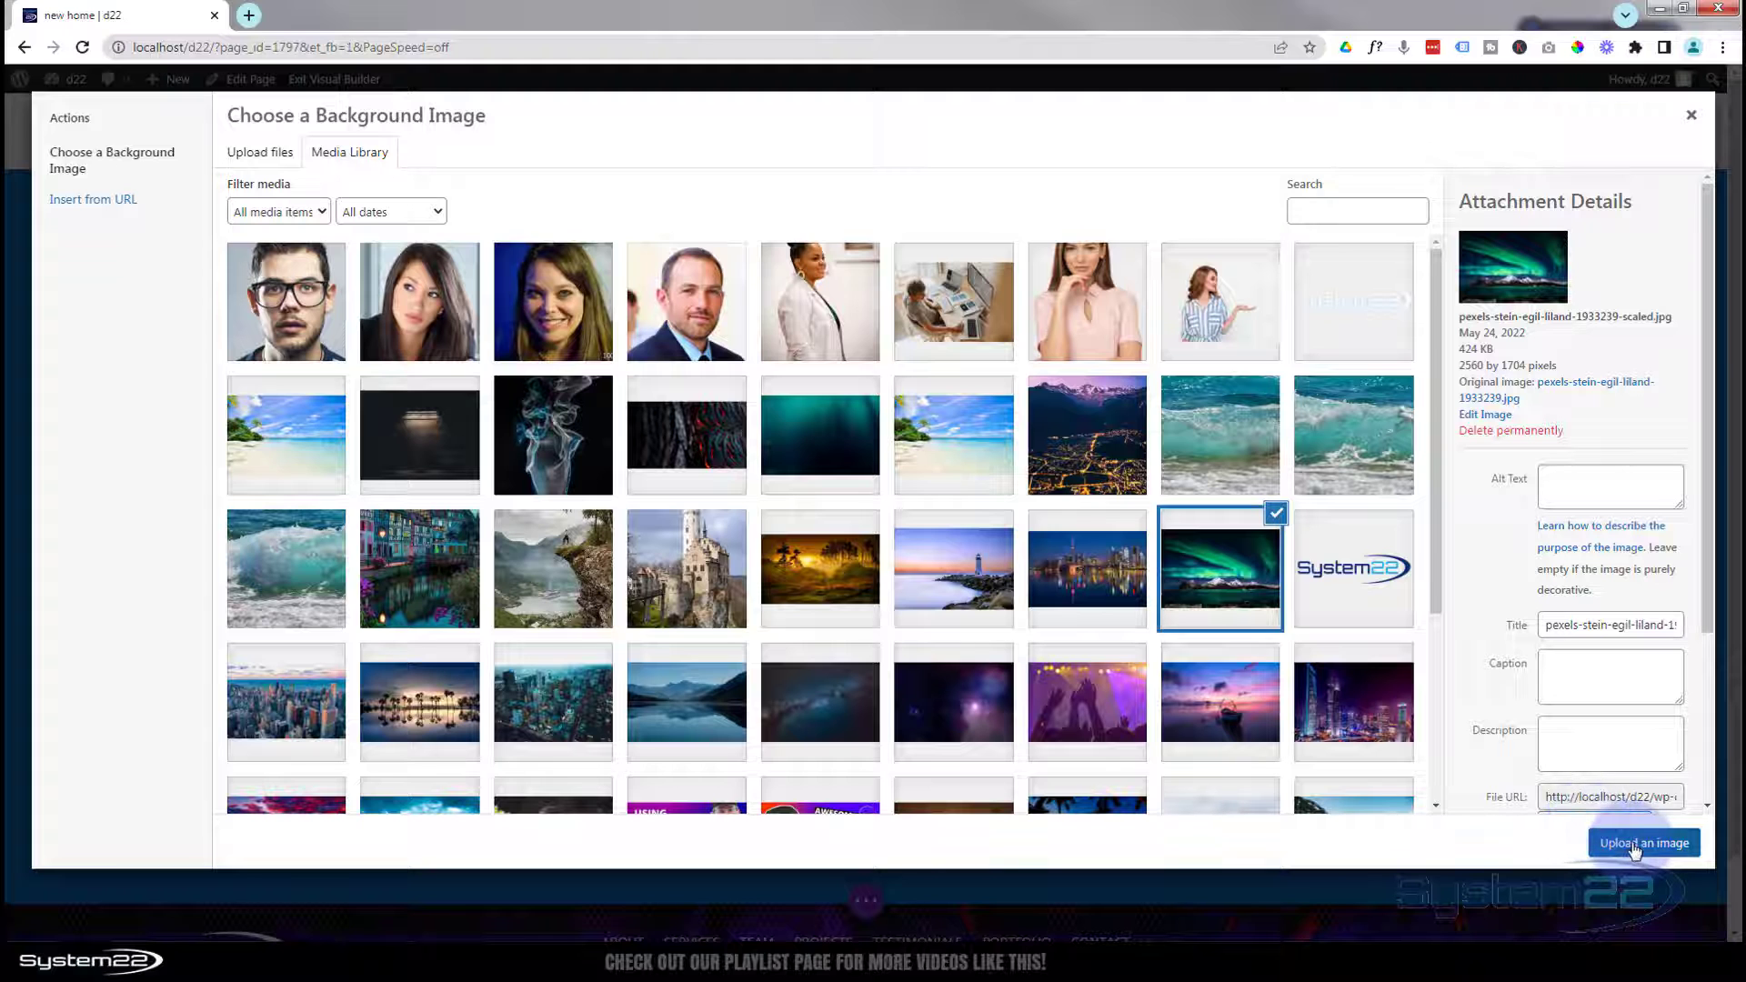
{"action": "left_click", "coordinate": [1634, 843]}
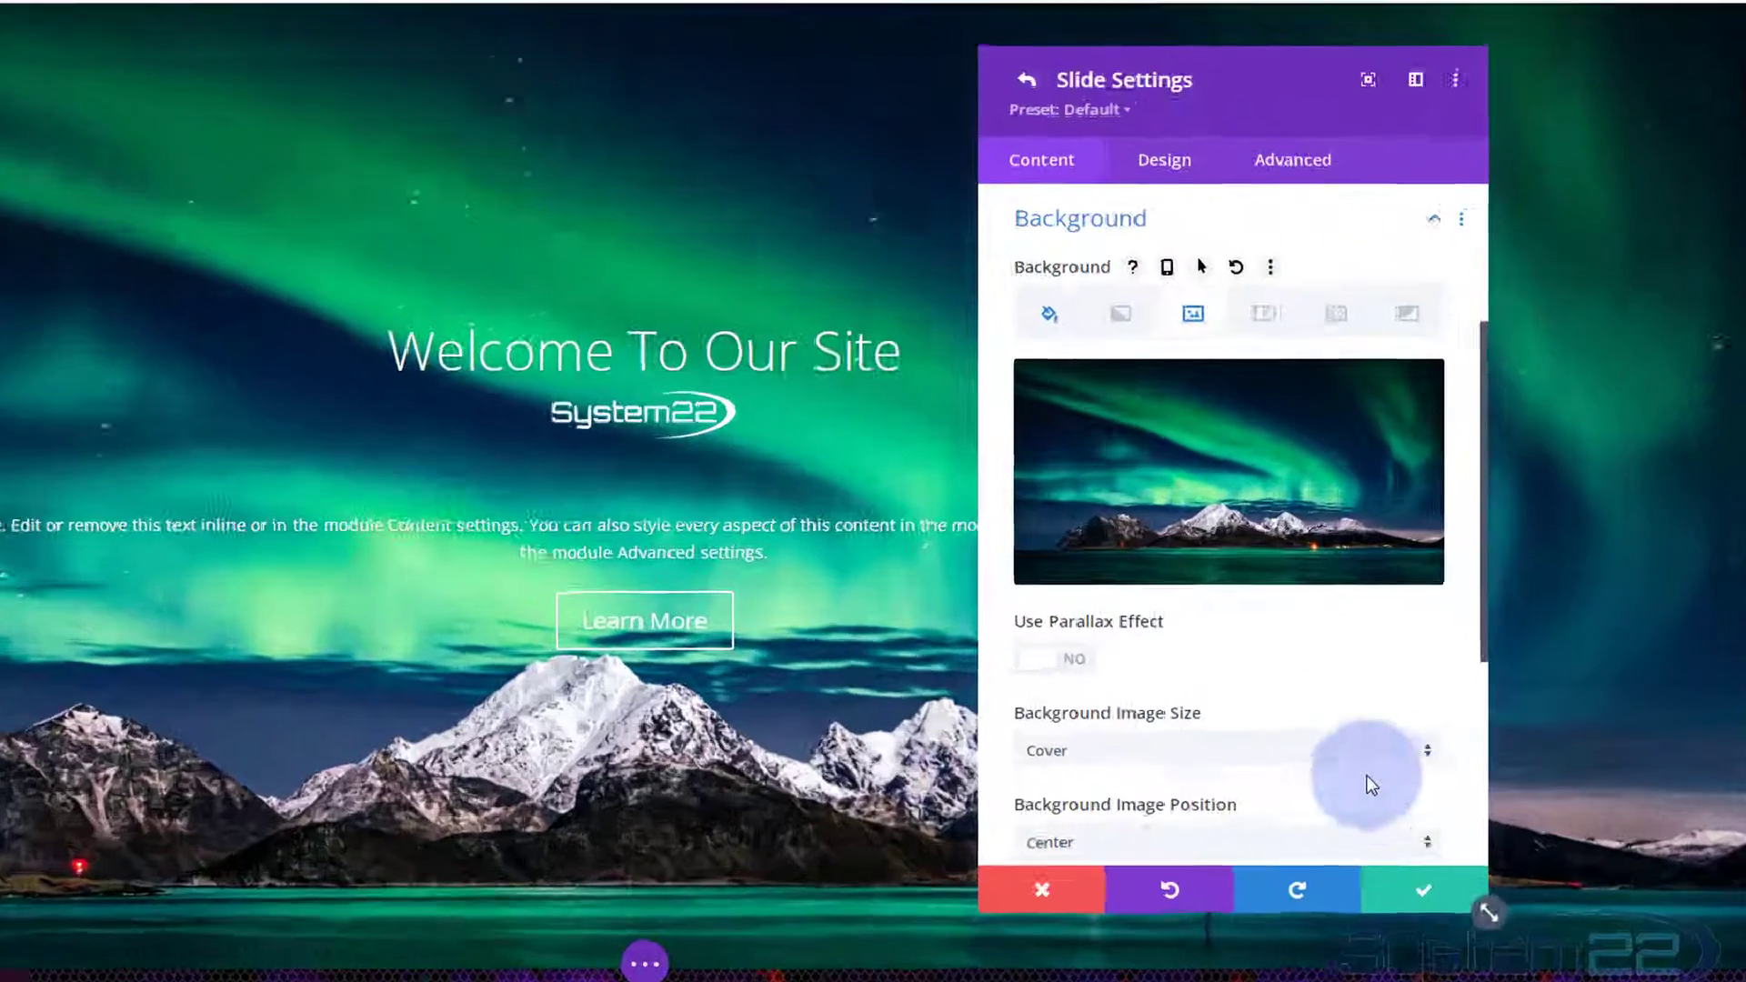
Set the slide's Background Image Blend to Multiply.
{"action": "scroll", "coordinate": [1343, 636], "scroll_direction": "down", "scroll_amount": 1}
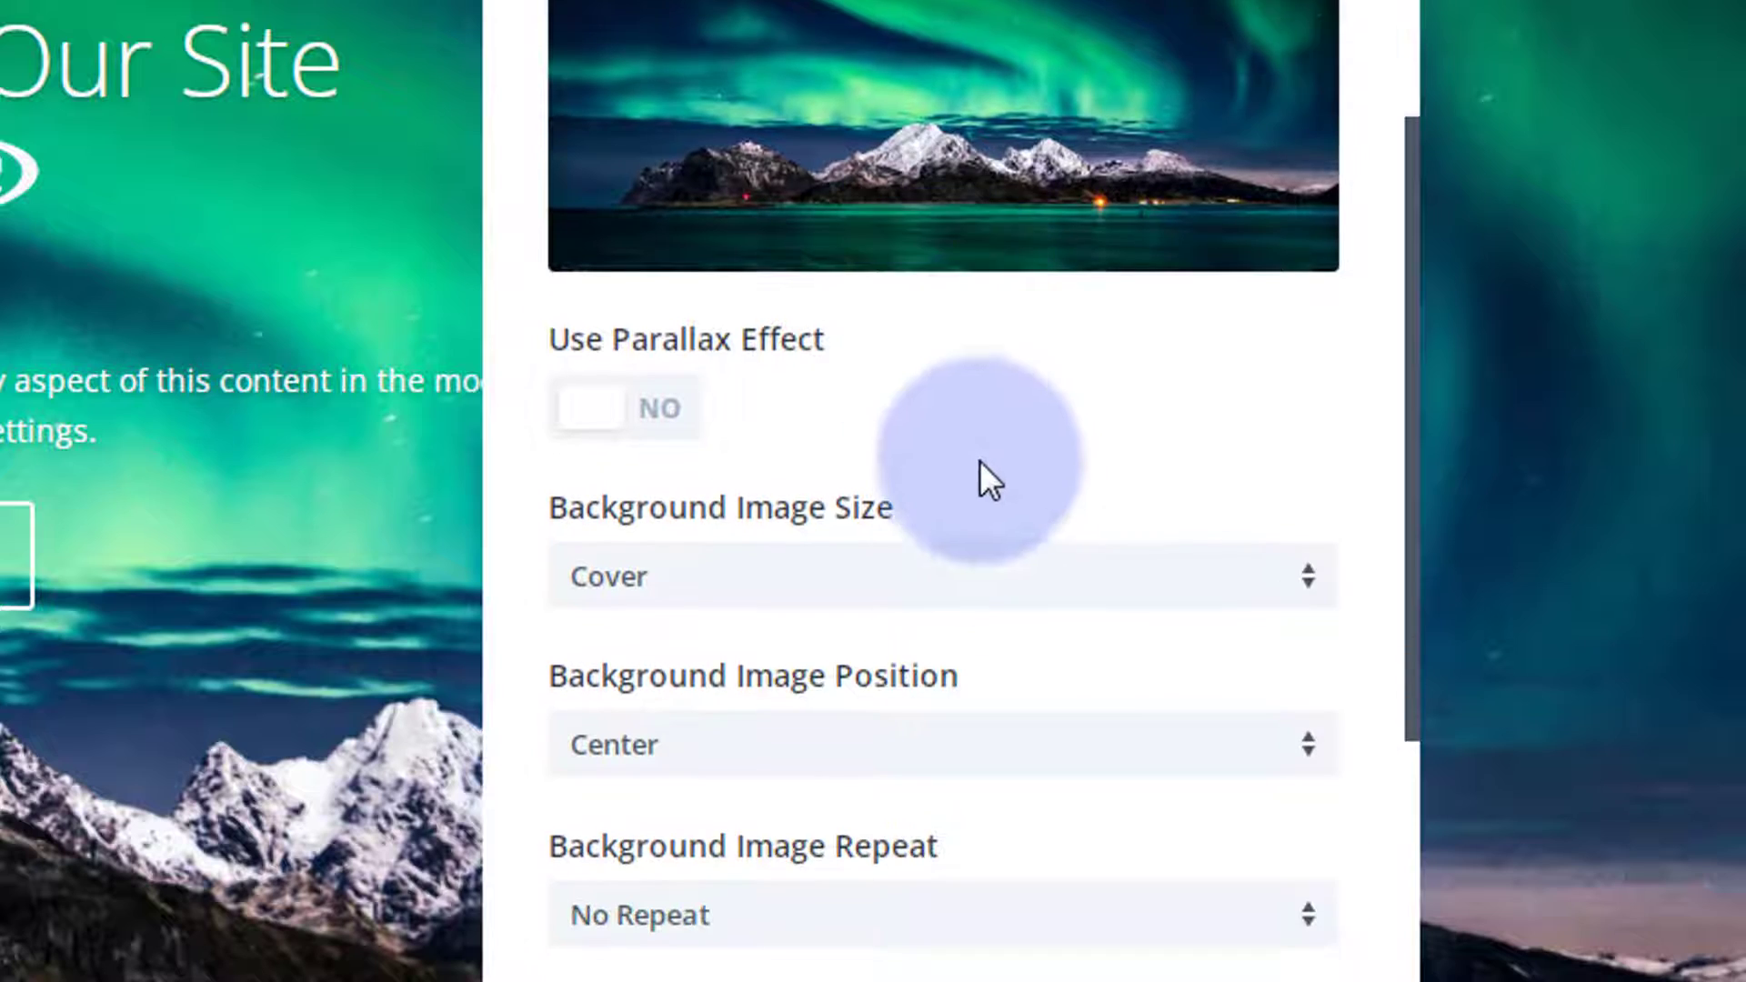
{"action": "scroll", "coordinate": [984, 475], "scroll_direction": "down", "scroll_amount": 5}
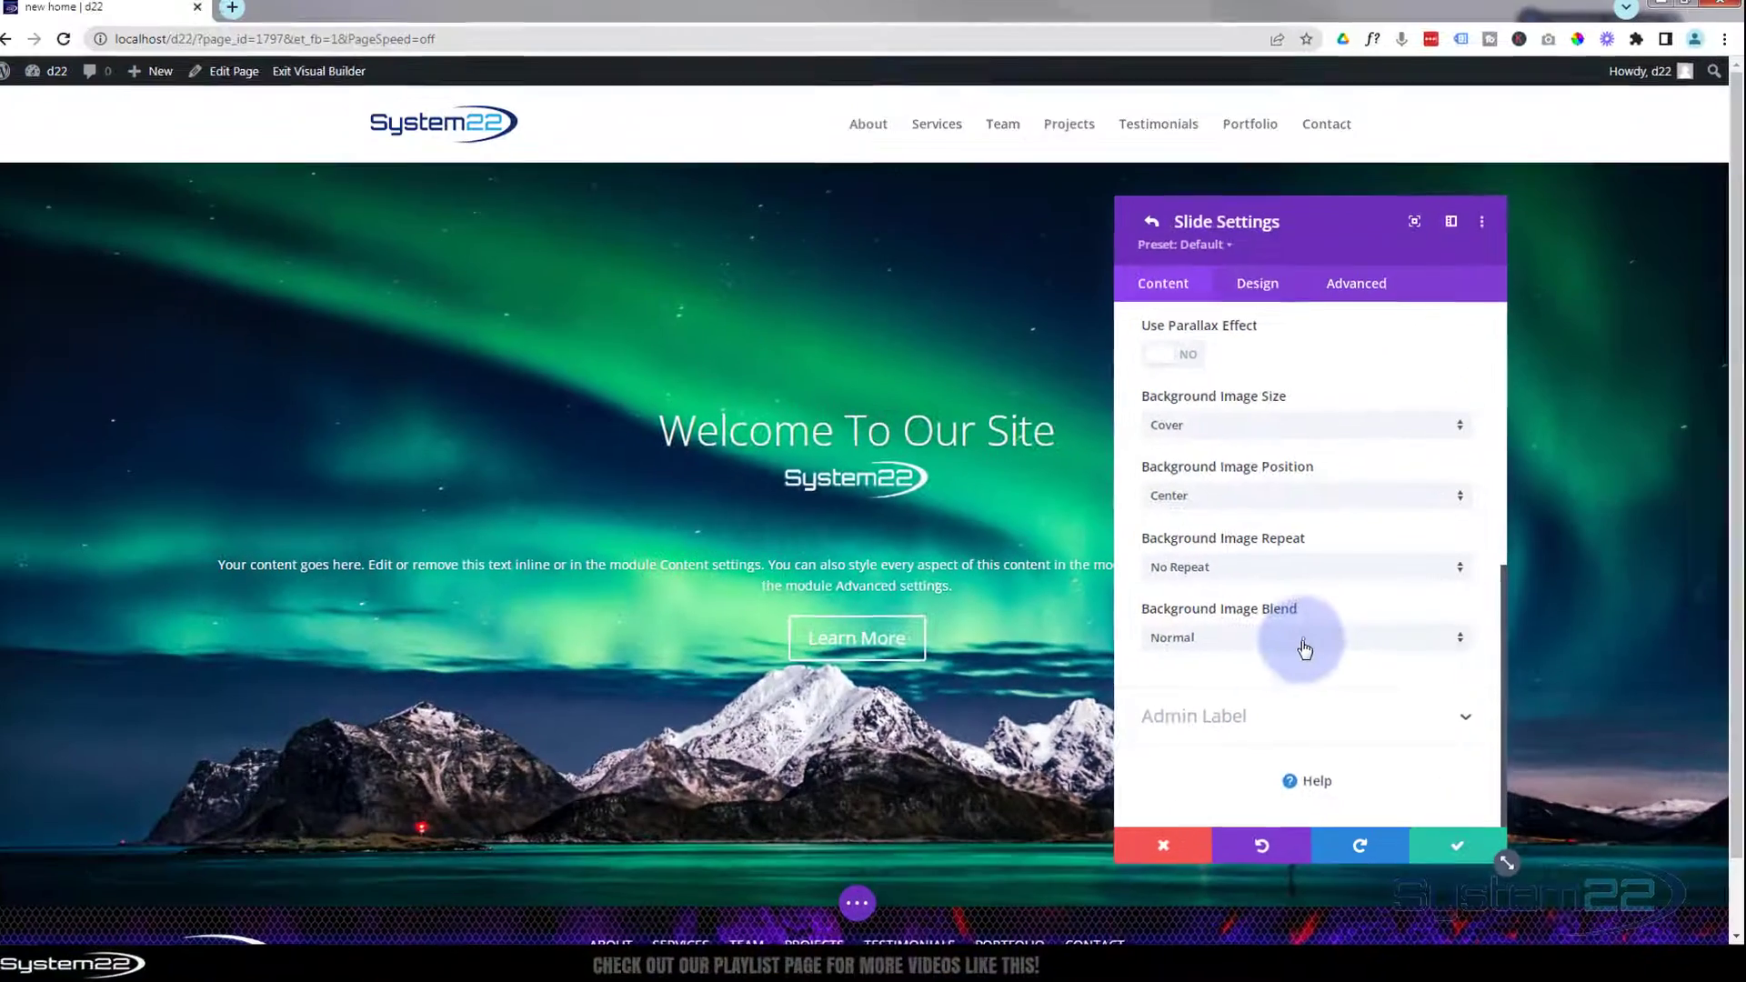
{"action": "left_click", "coordinate": [943, 555]}
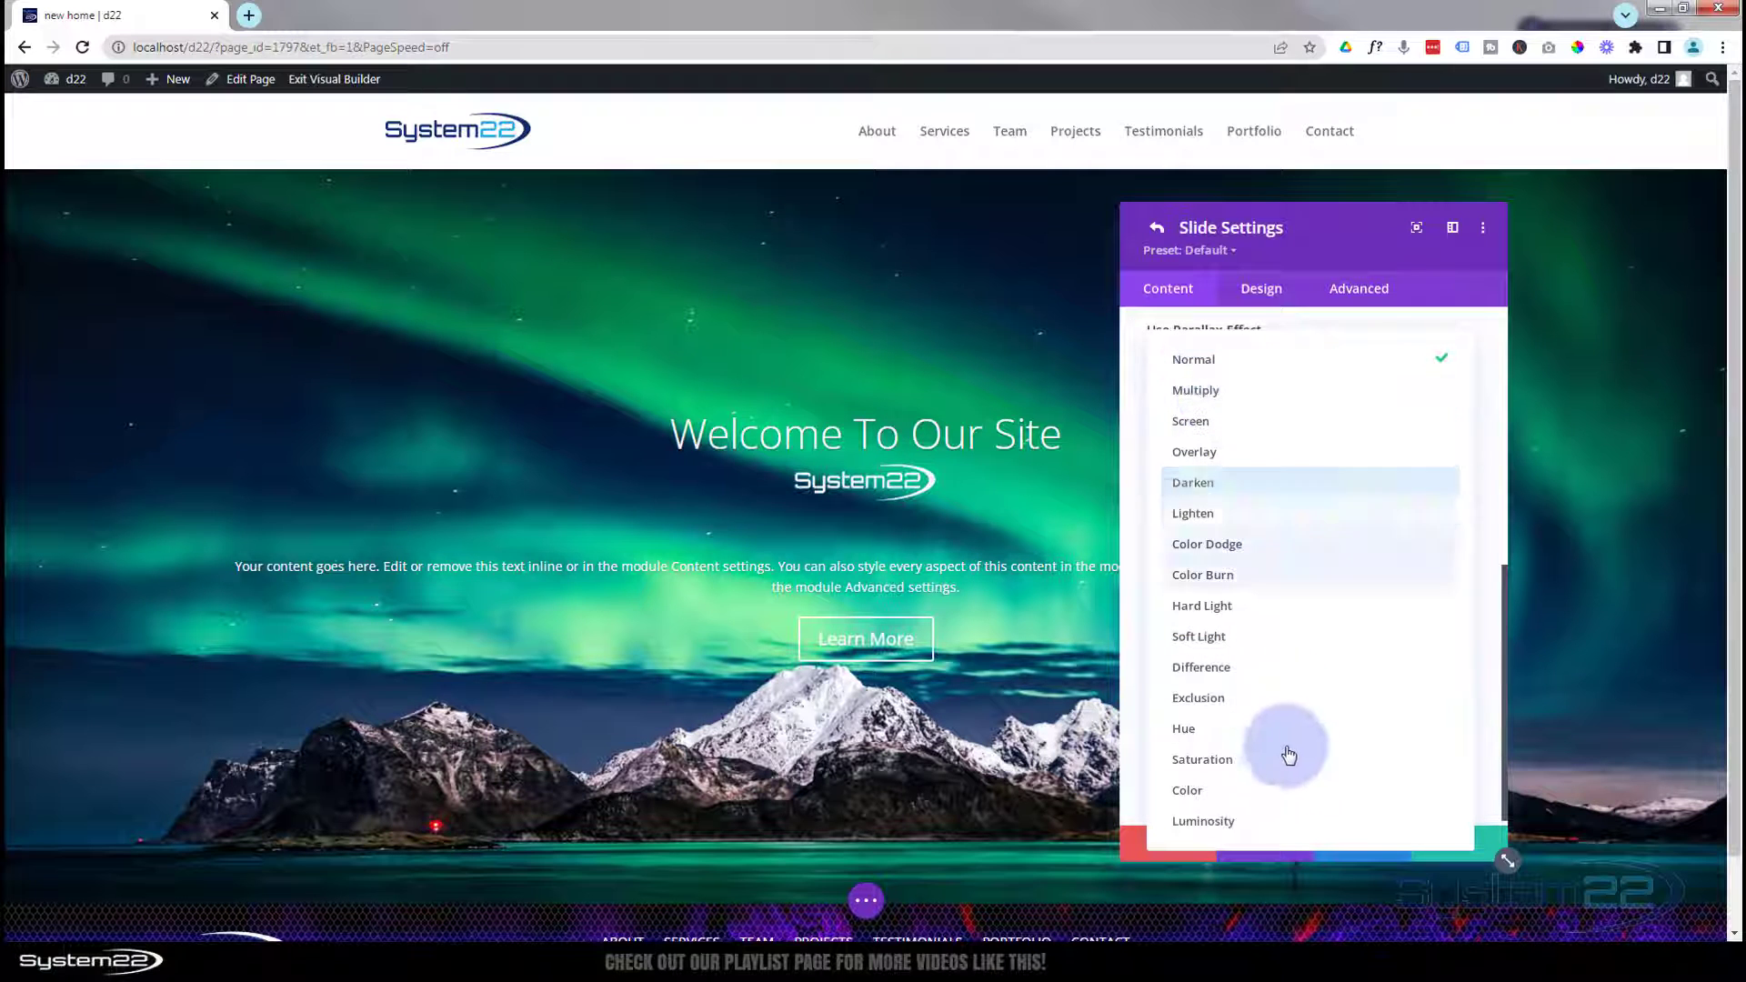
{"action": "left_click", "coordinate": [1213, 390]}
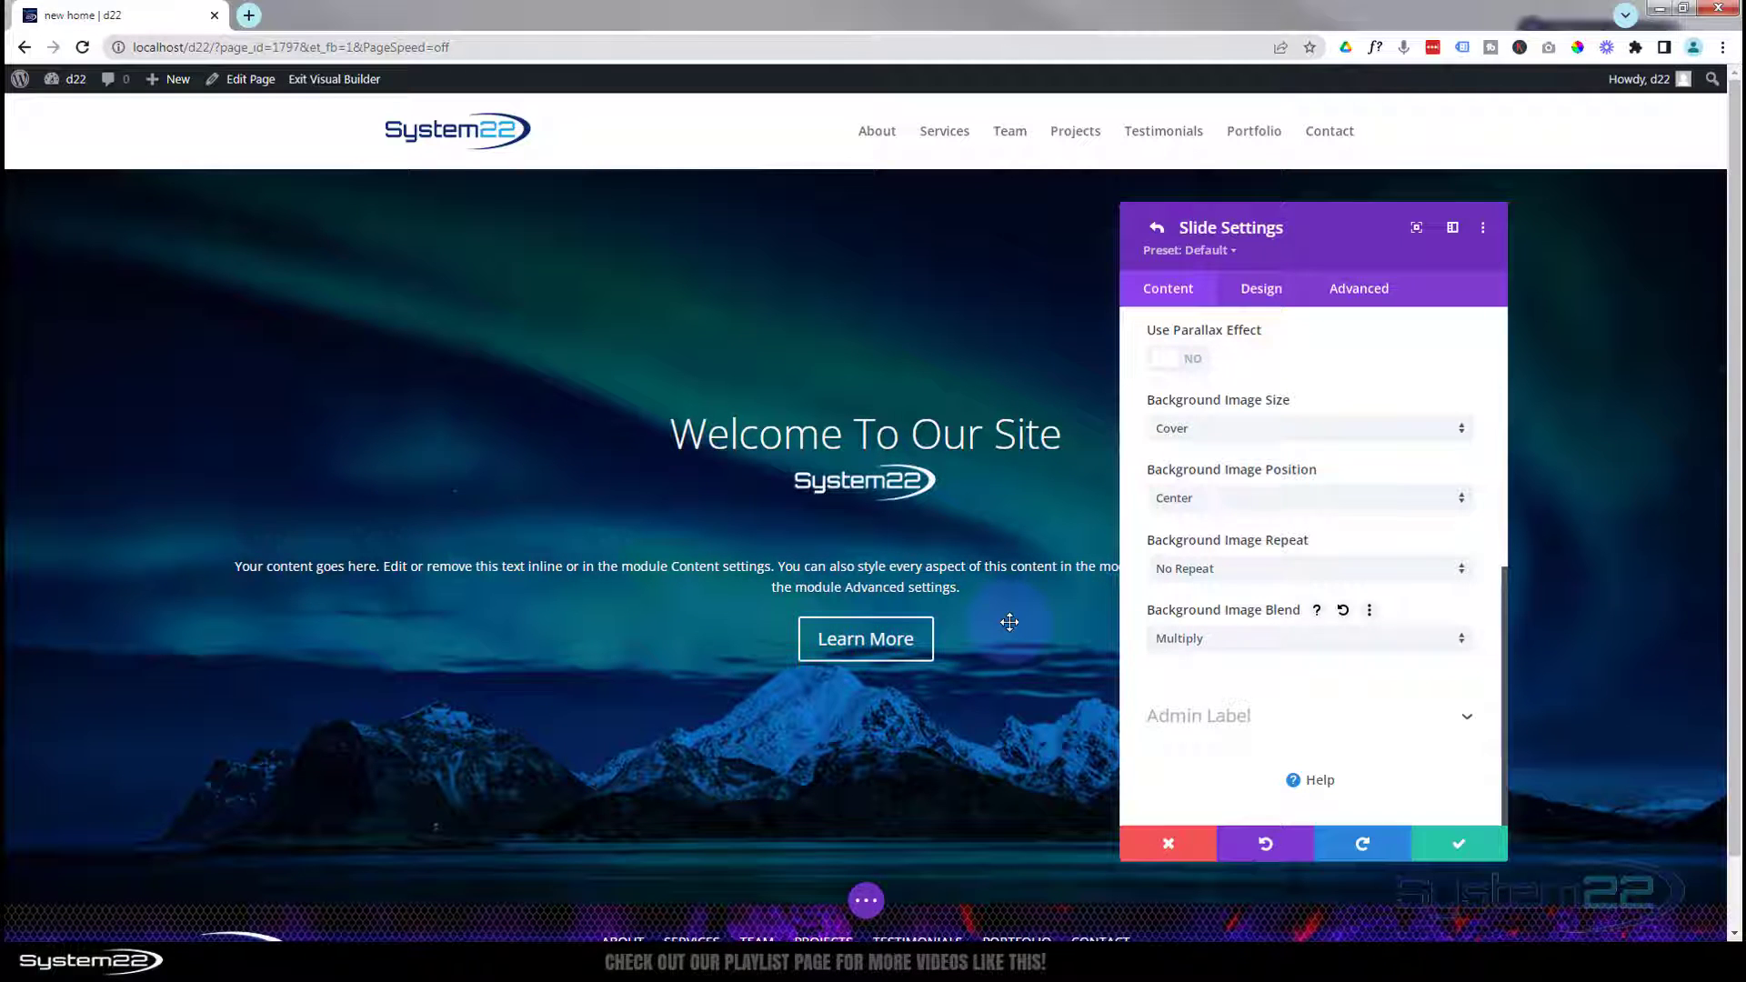
{"action": "left_click", "coordinate": [1270, 295]}
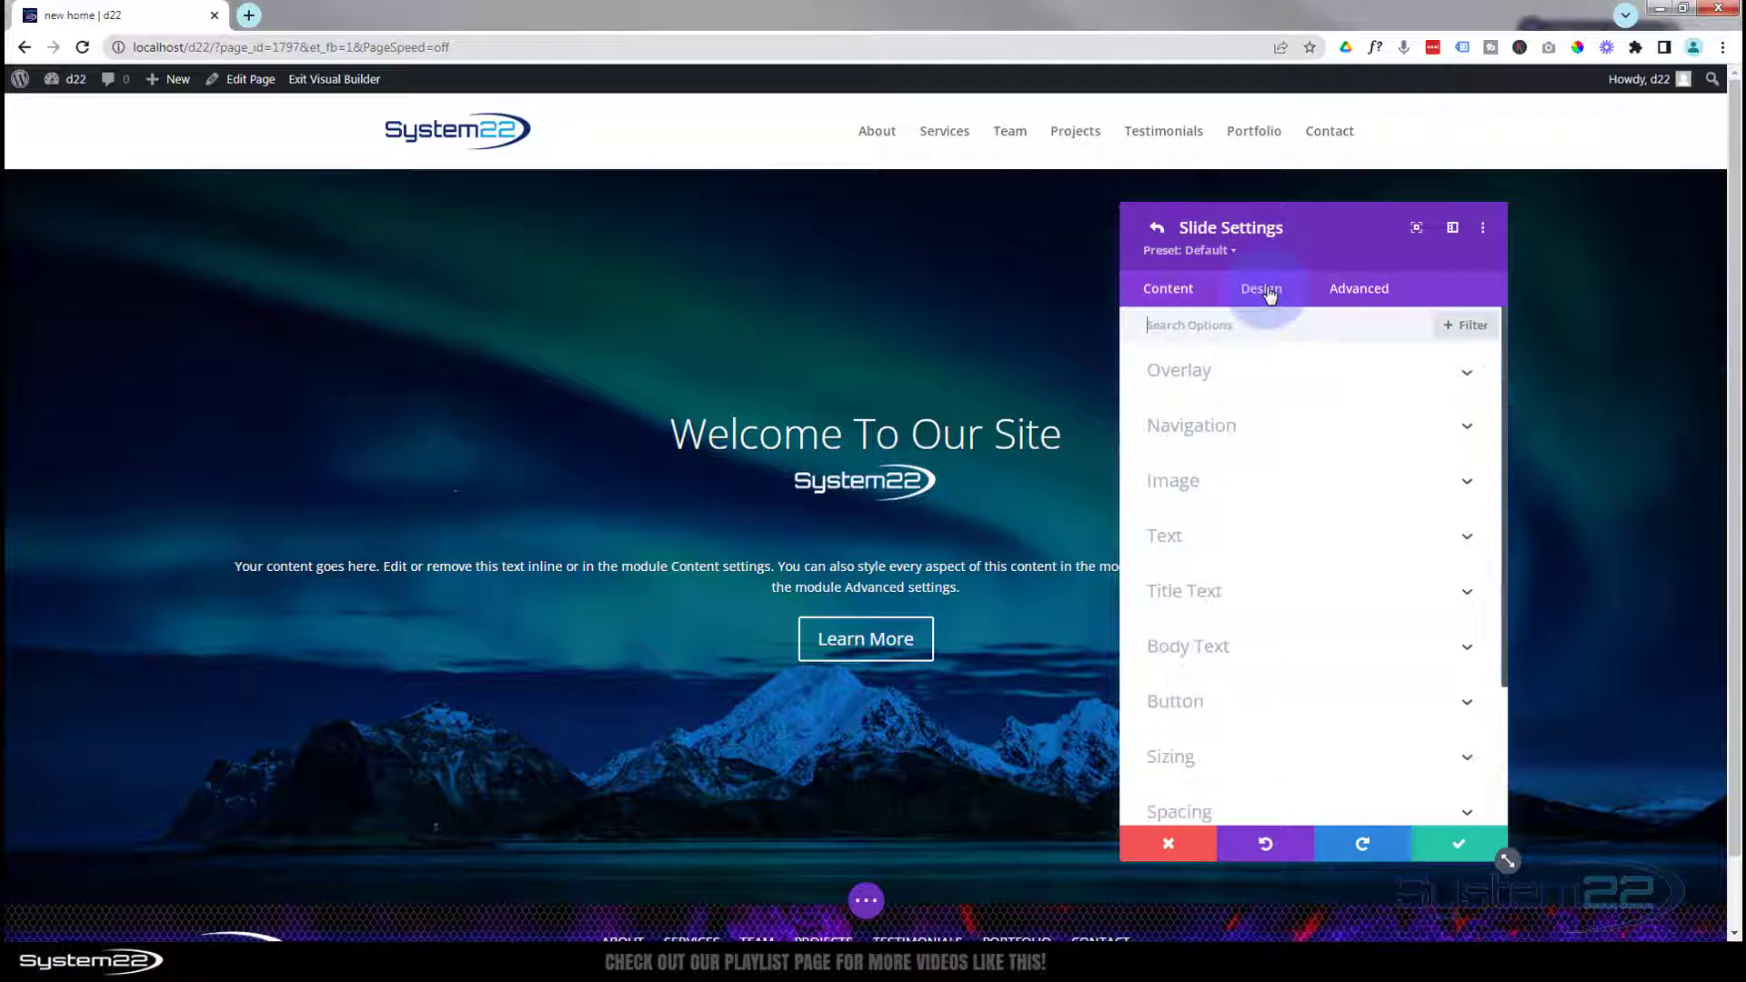
{"action": "left_click", "coordinate": [1253, 373]}
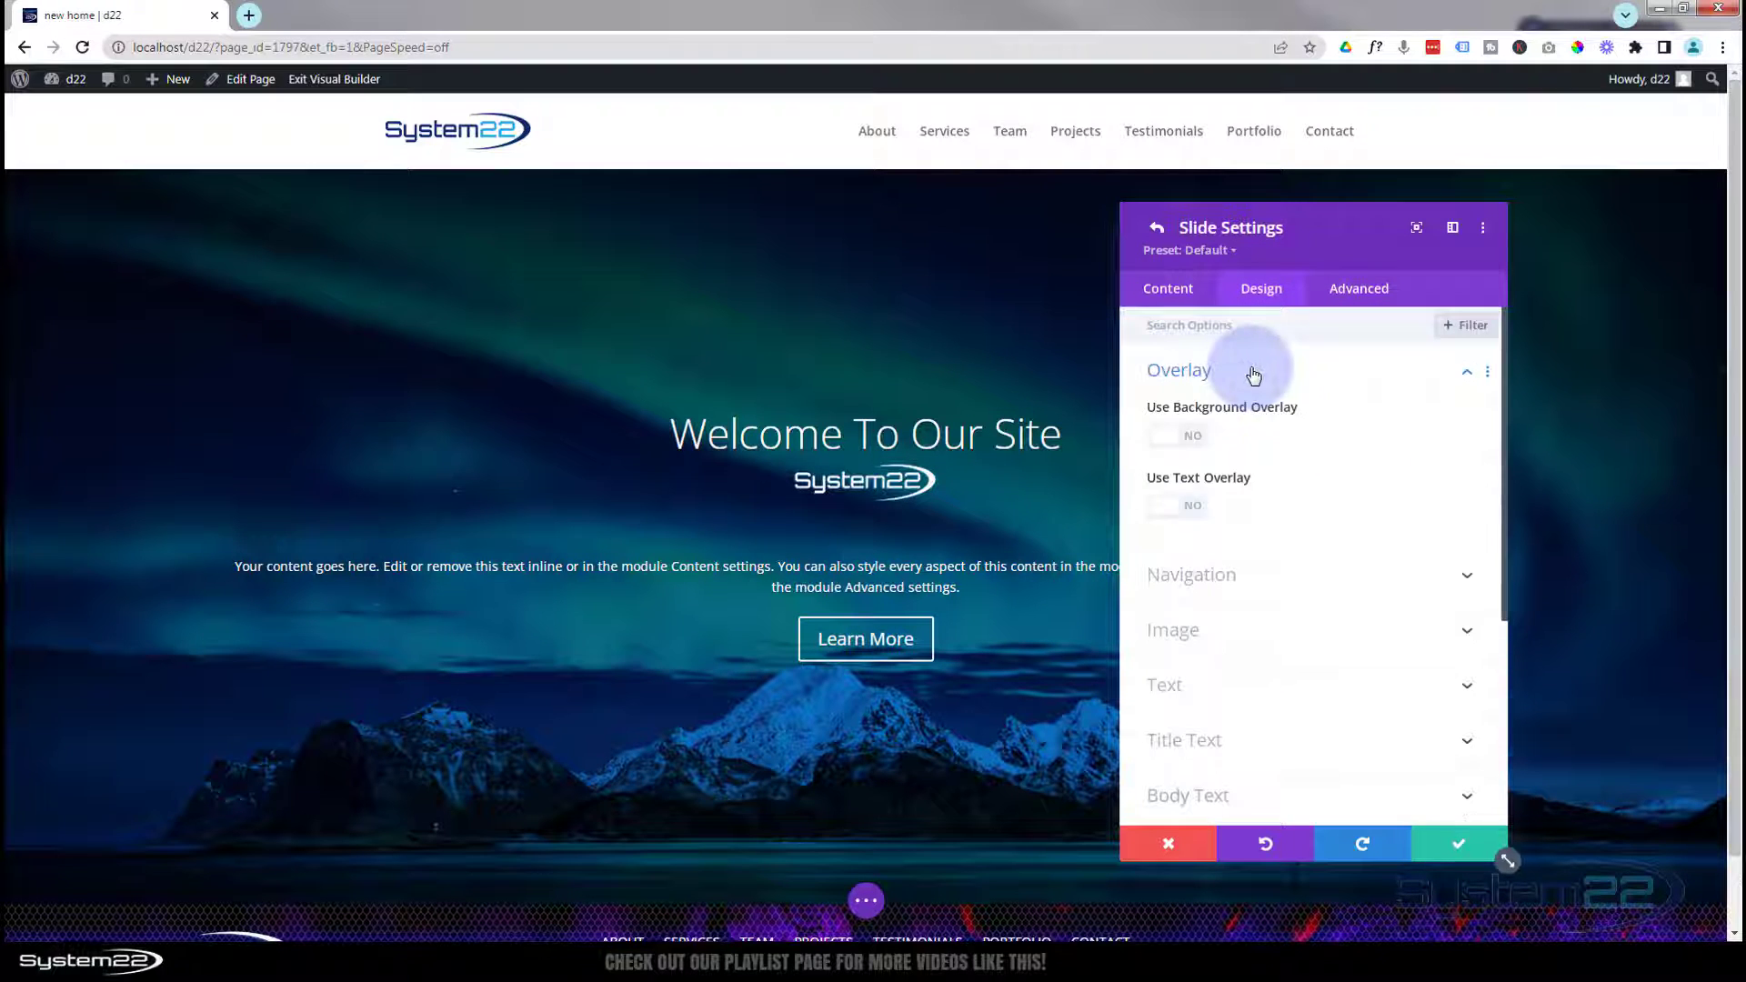
{"action": "left_click", "coordinate": [1197, 440]}
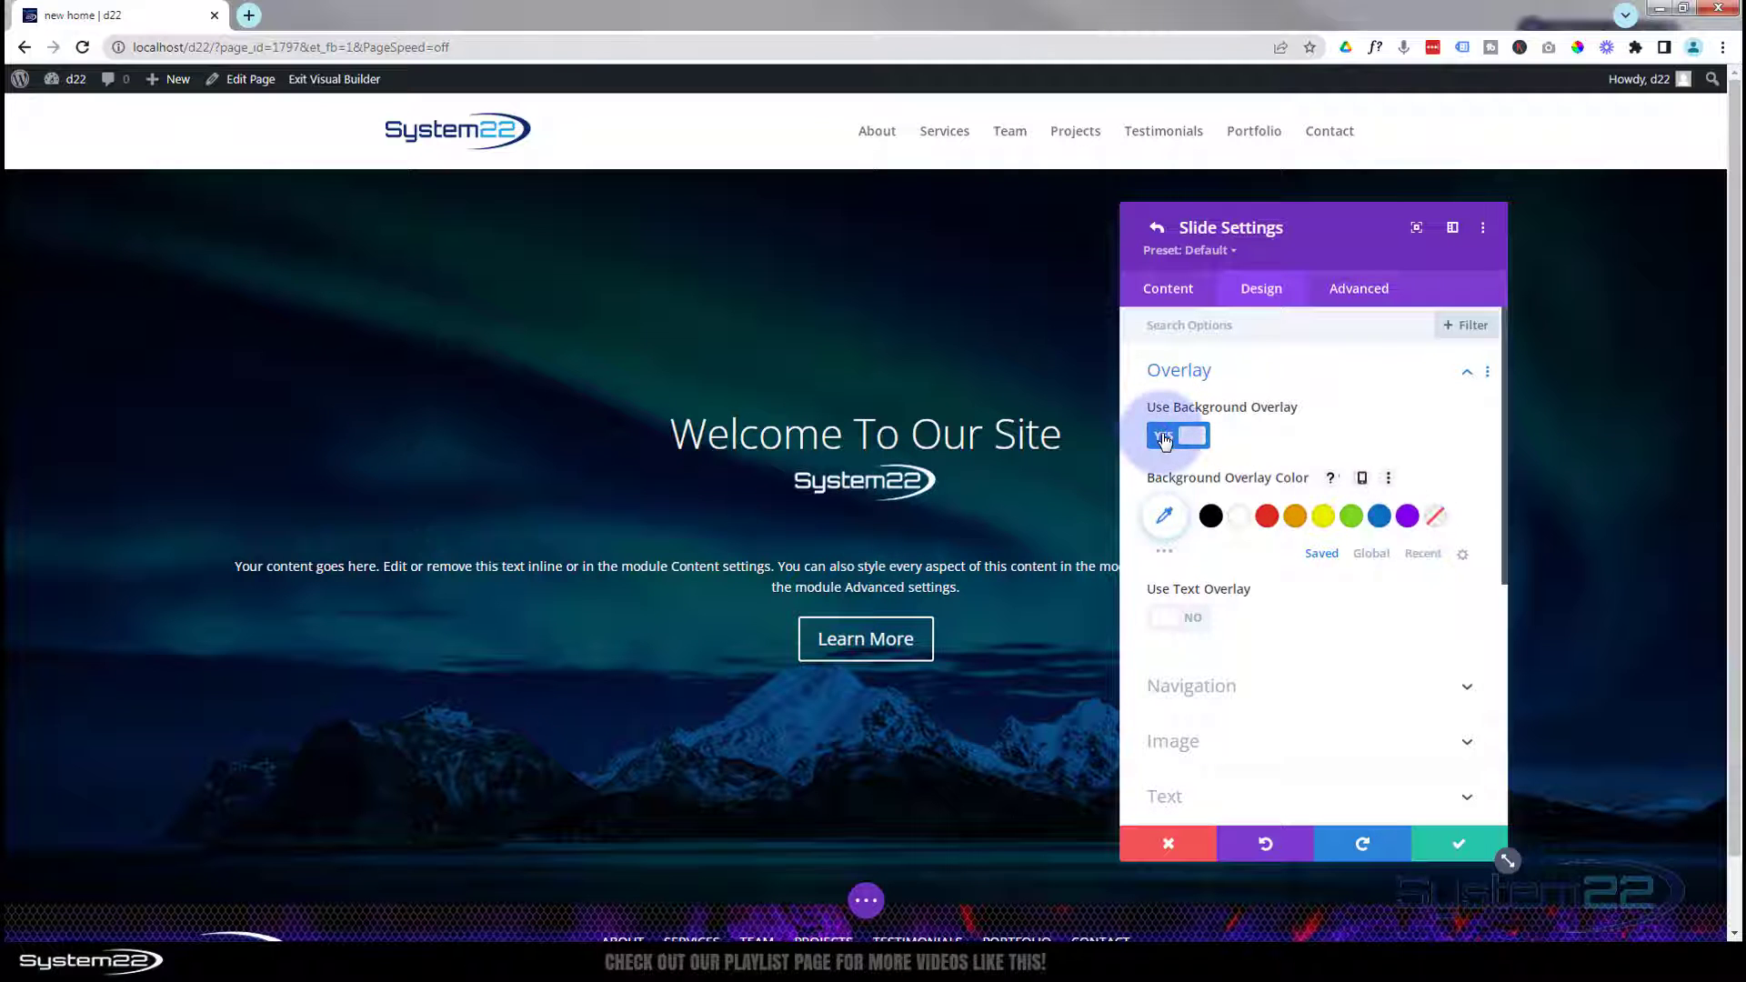
{"action": "left_click", "coordinate": [1163, 438]}
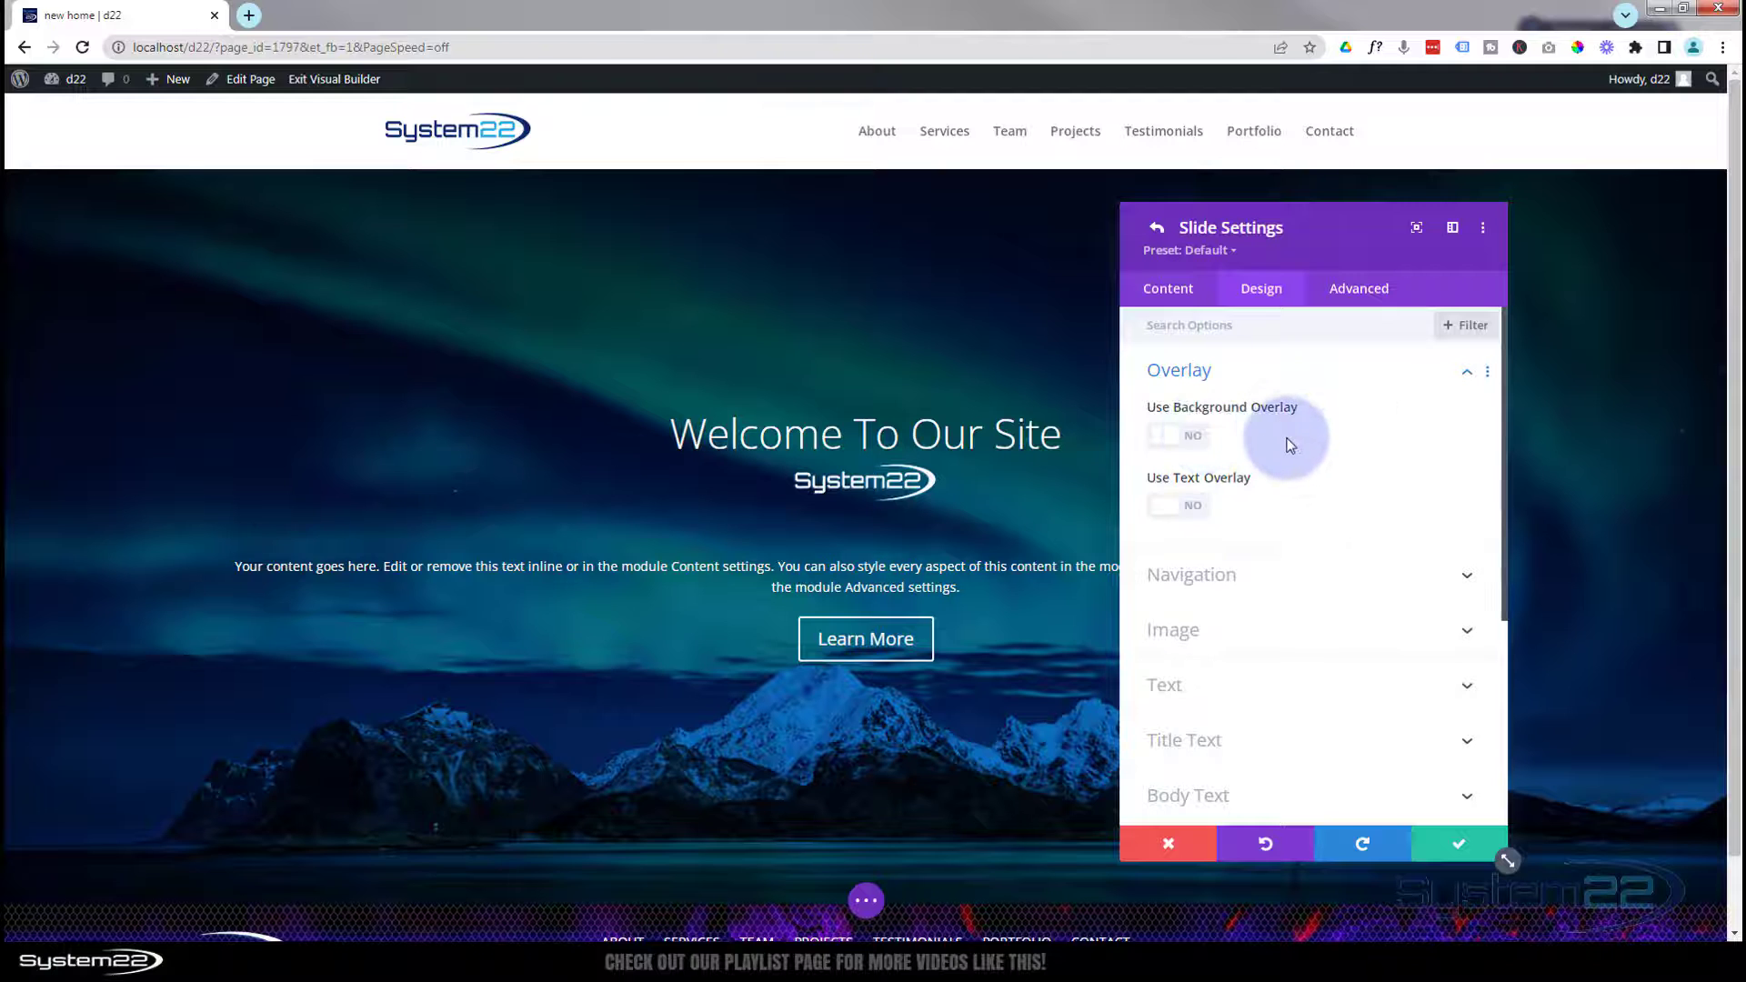
{"action": "scroll", "coordinate": [1287, 444], "scroll_direction": "down", "scroll_amount": 3}
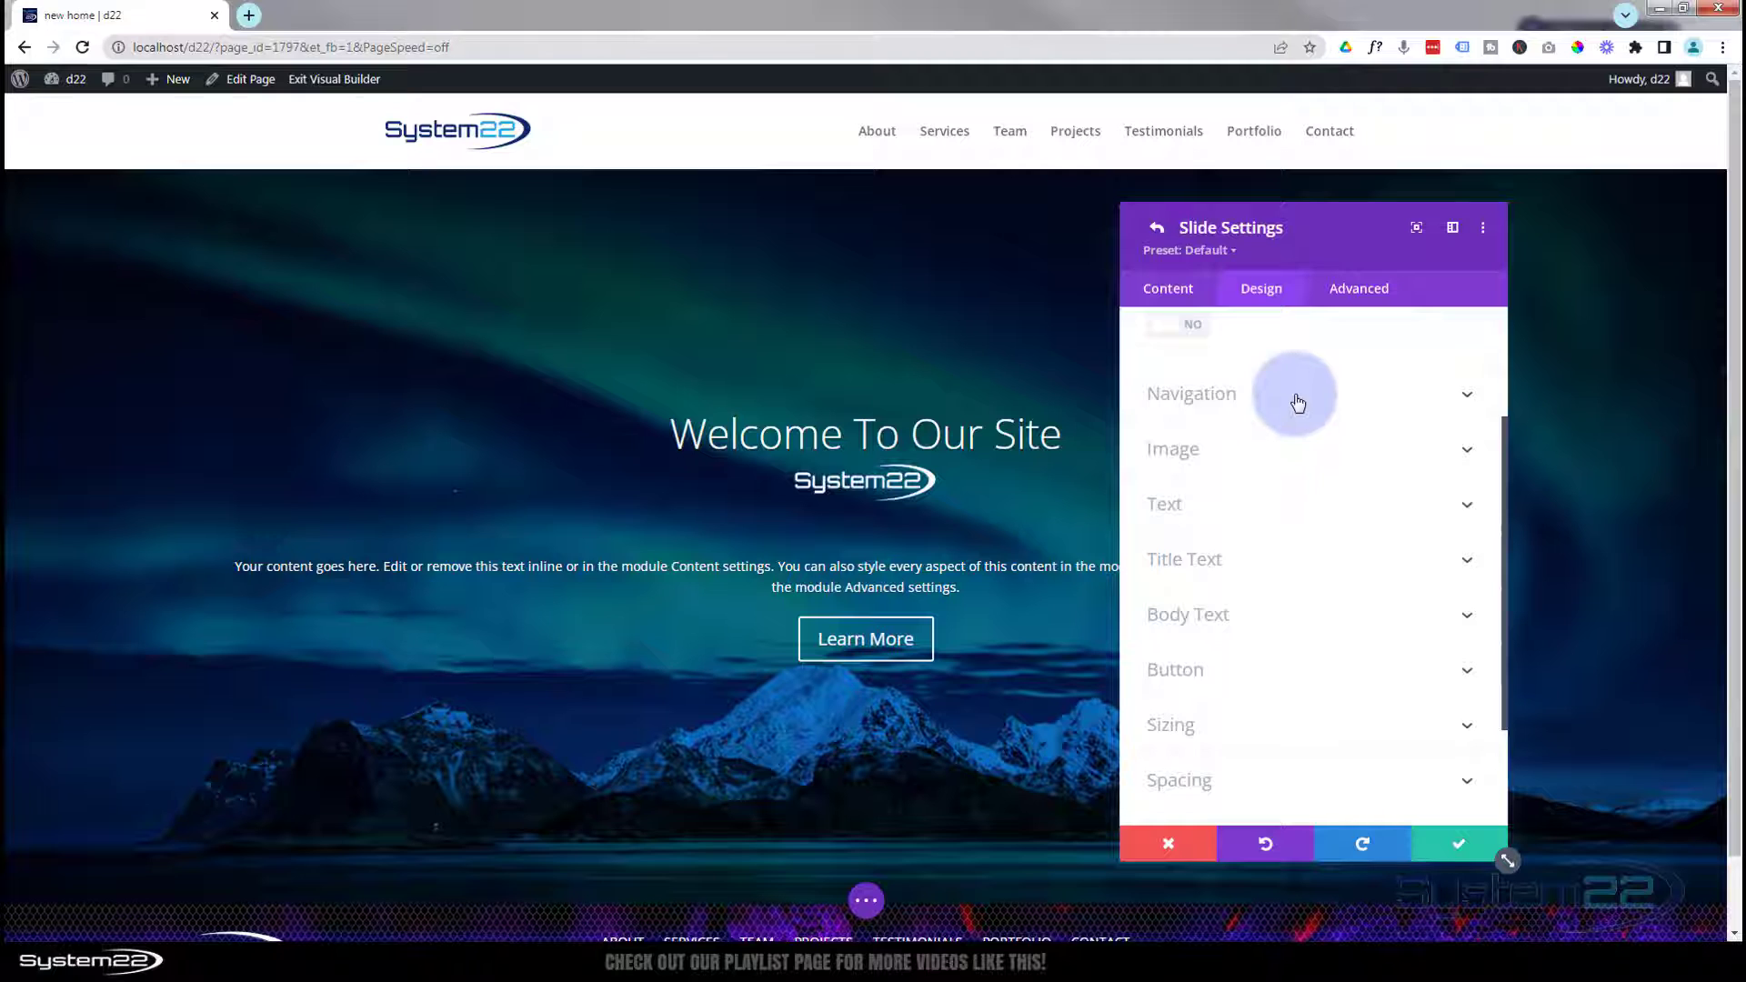
{"action": "left_click", "coordinate": [1297, 404]}
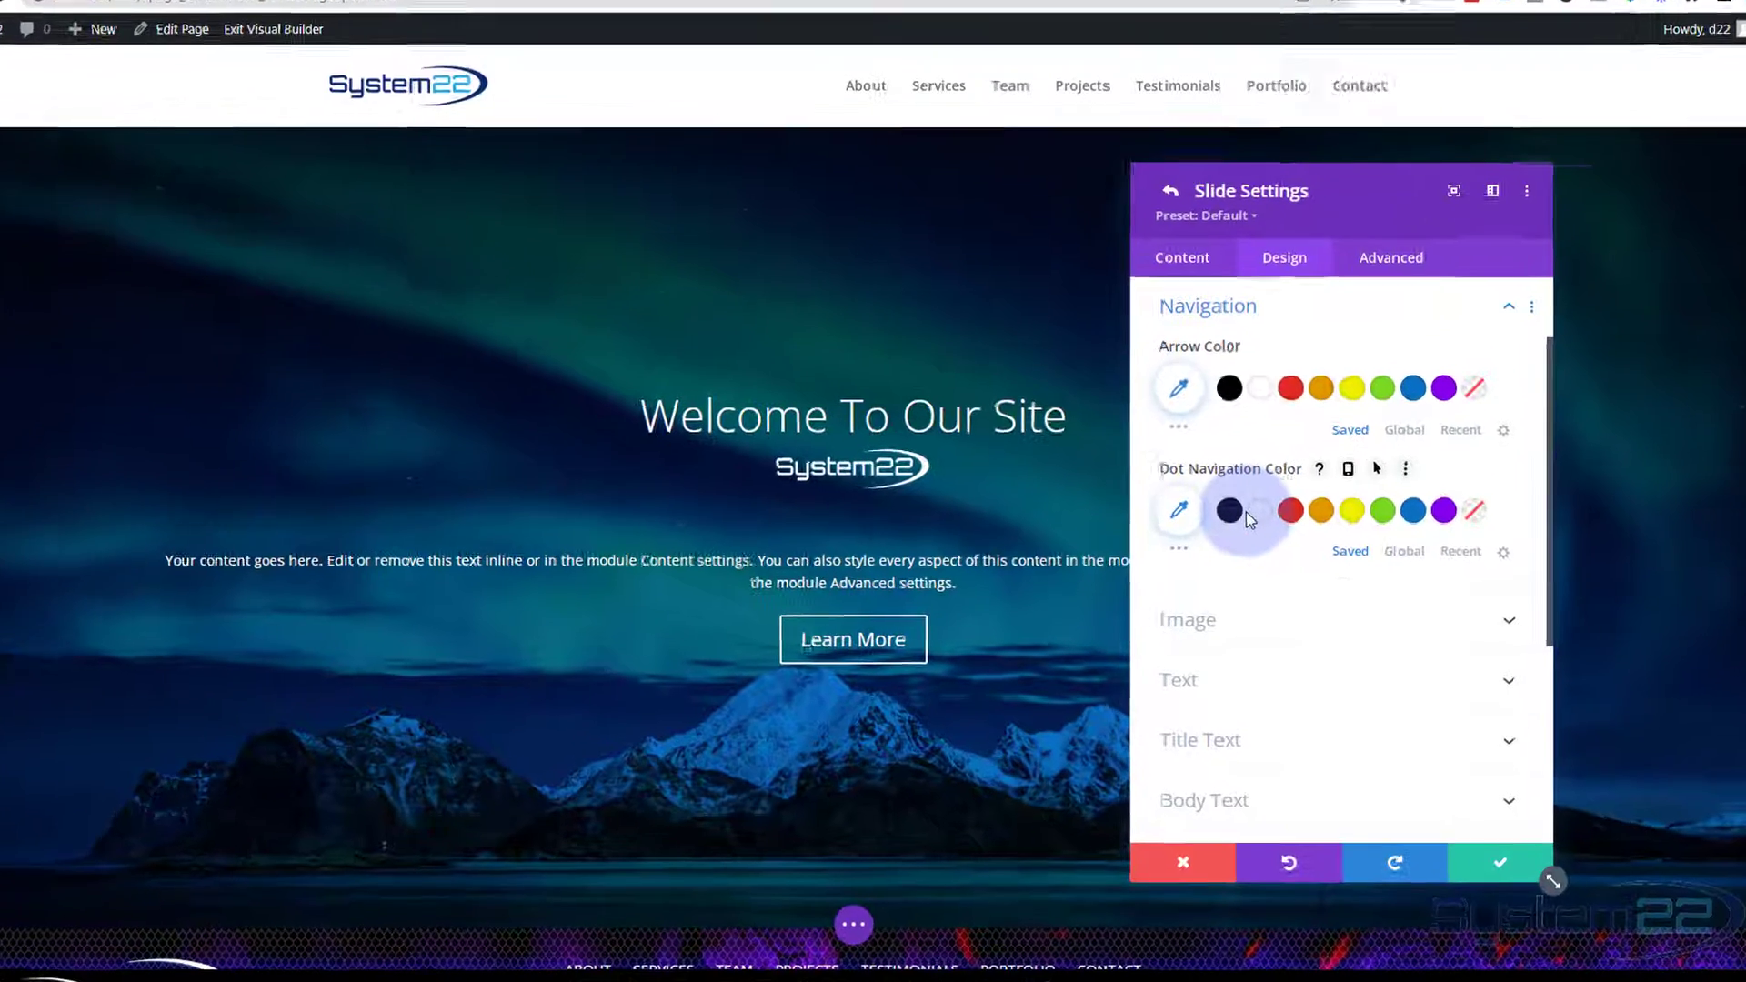
{"action": "scroll", "coordinate": [1316, 603], "scroll_direction": "down", "scroll_amount": 3}
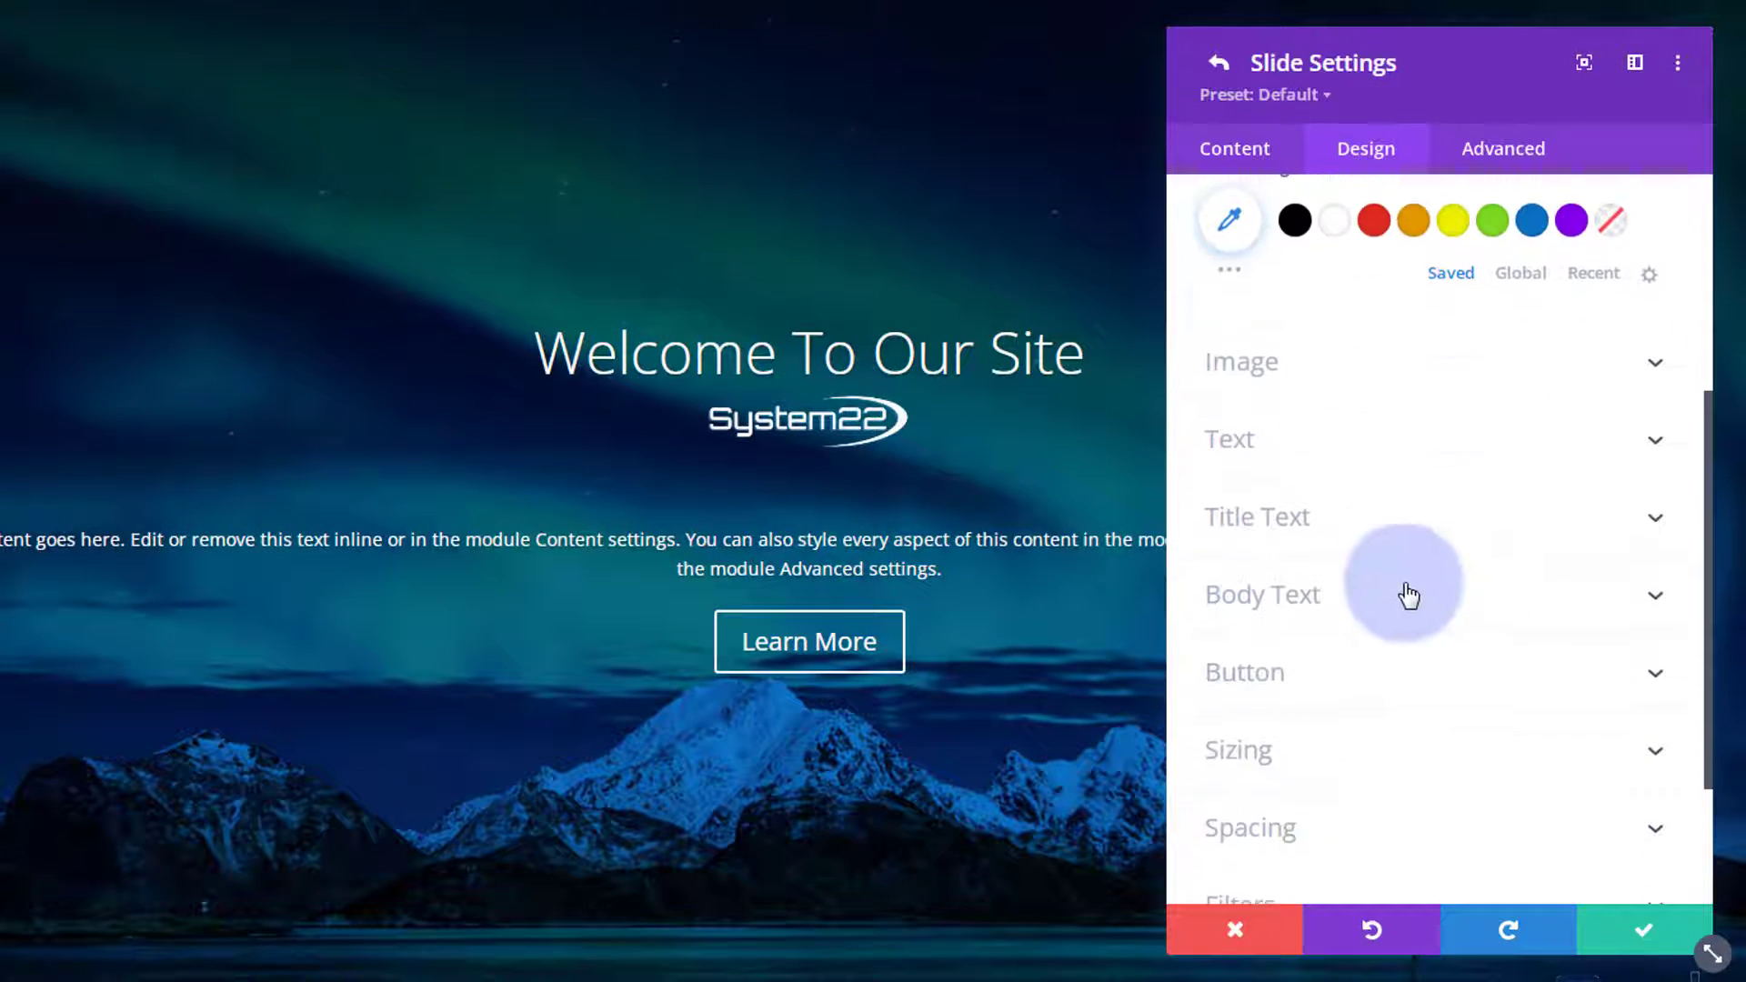
{"action": "left_click", "coordinate": [1386, 363]}
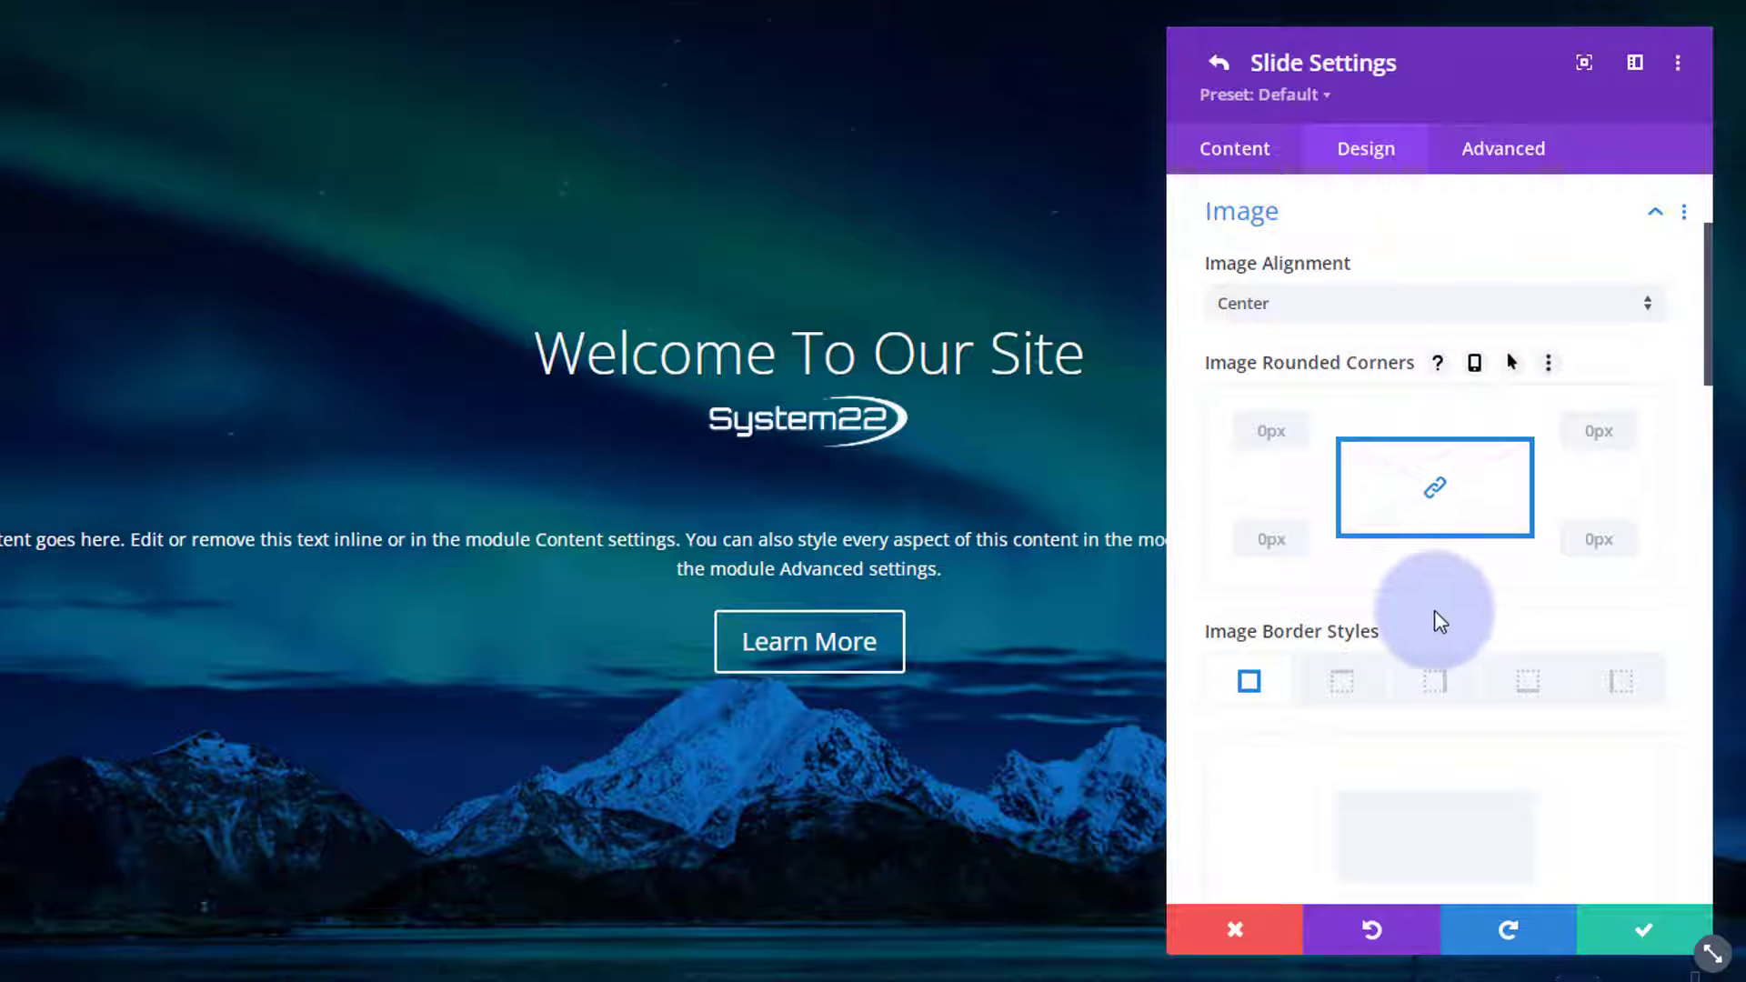
{"action": "scroll", "coordinate": [1434, 612], "scroll_direction": "down", "scroll_amount": 2}
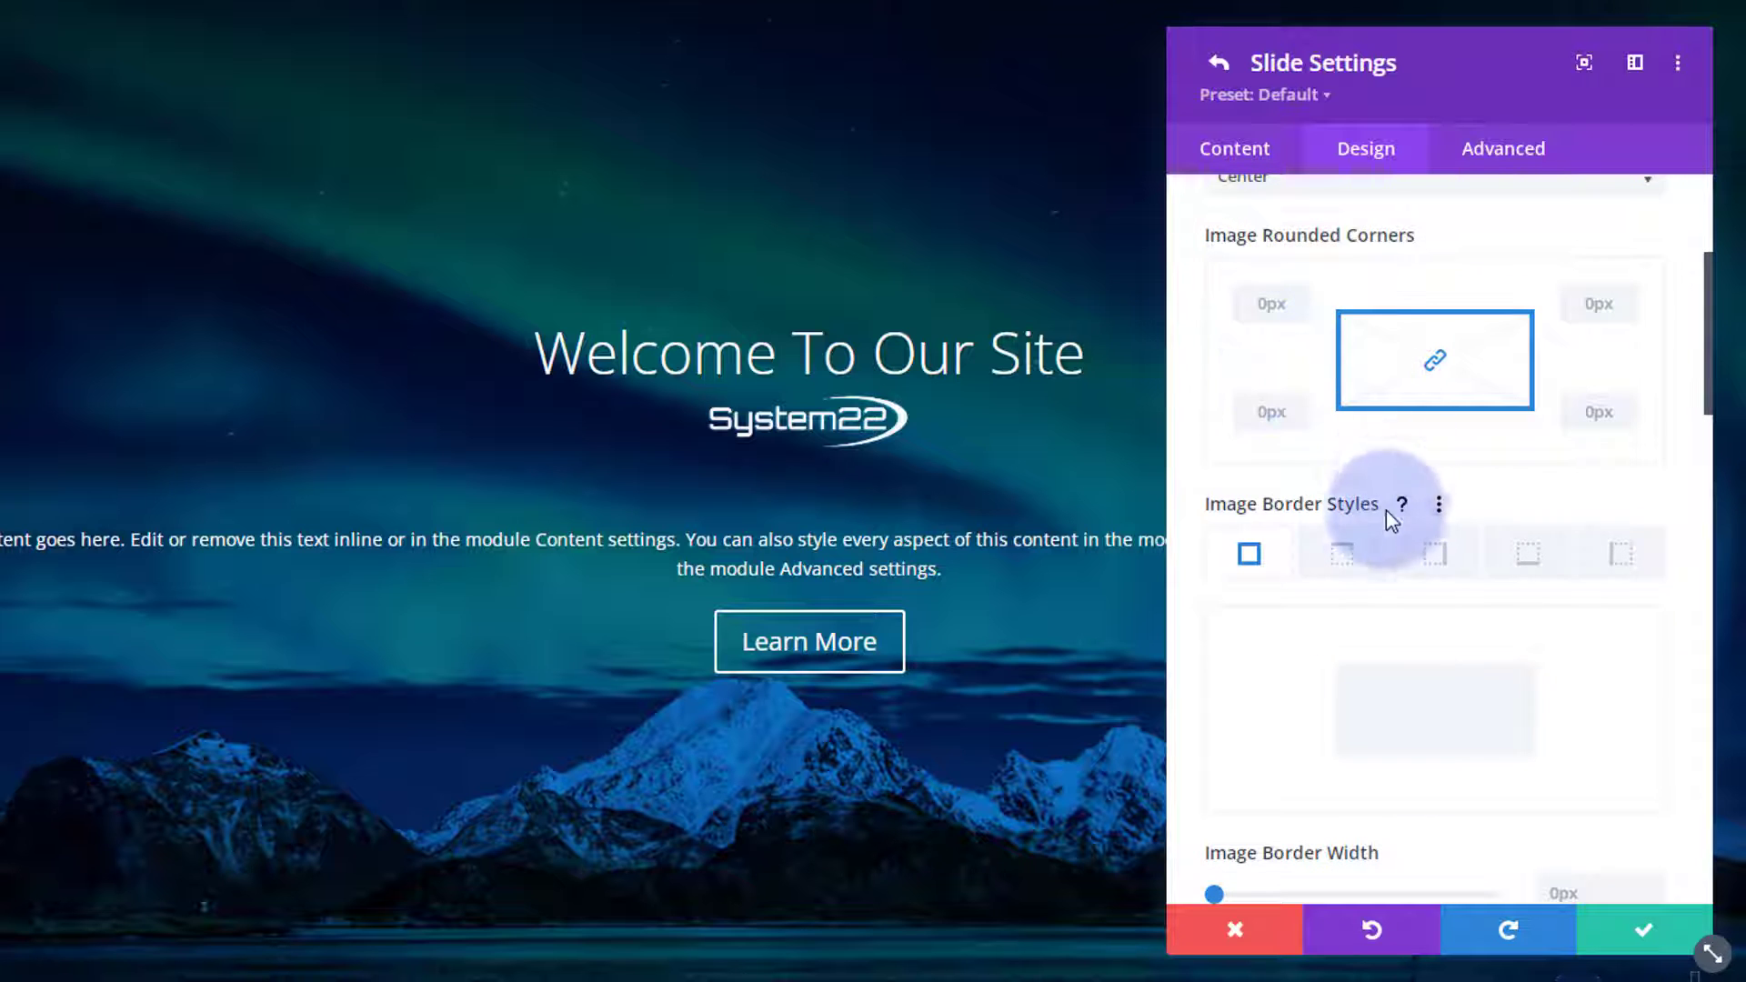
{"action": "scroll", "coordinate": [1388, 537], "scroll_direction": "down", "scroll_amount": 8}
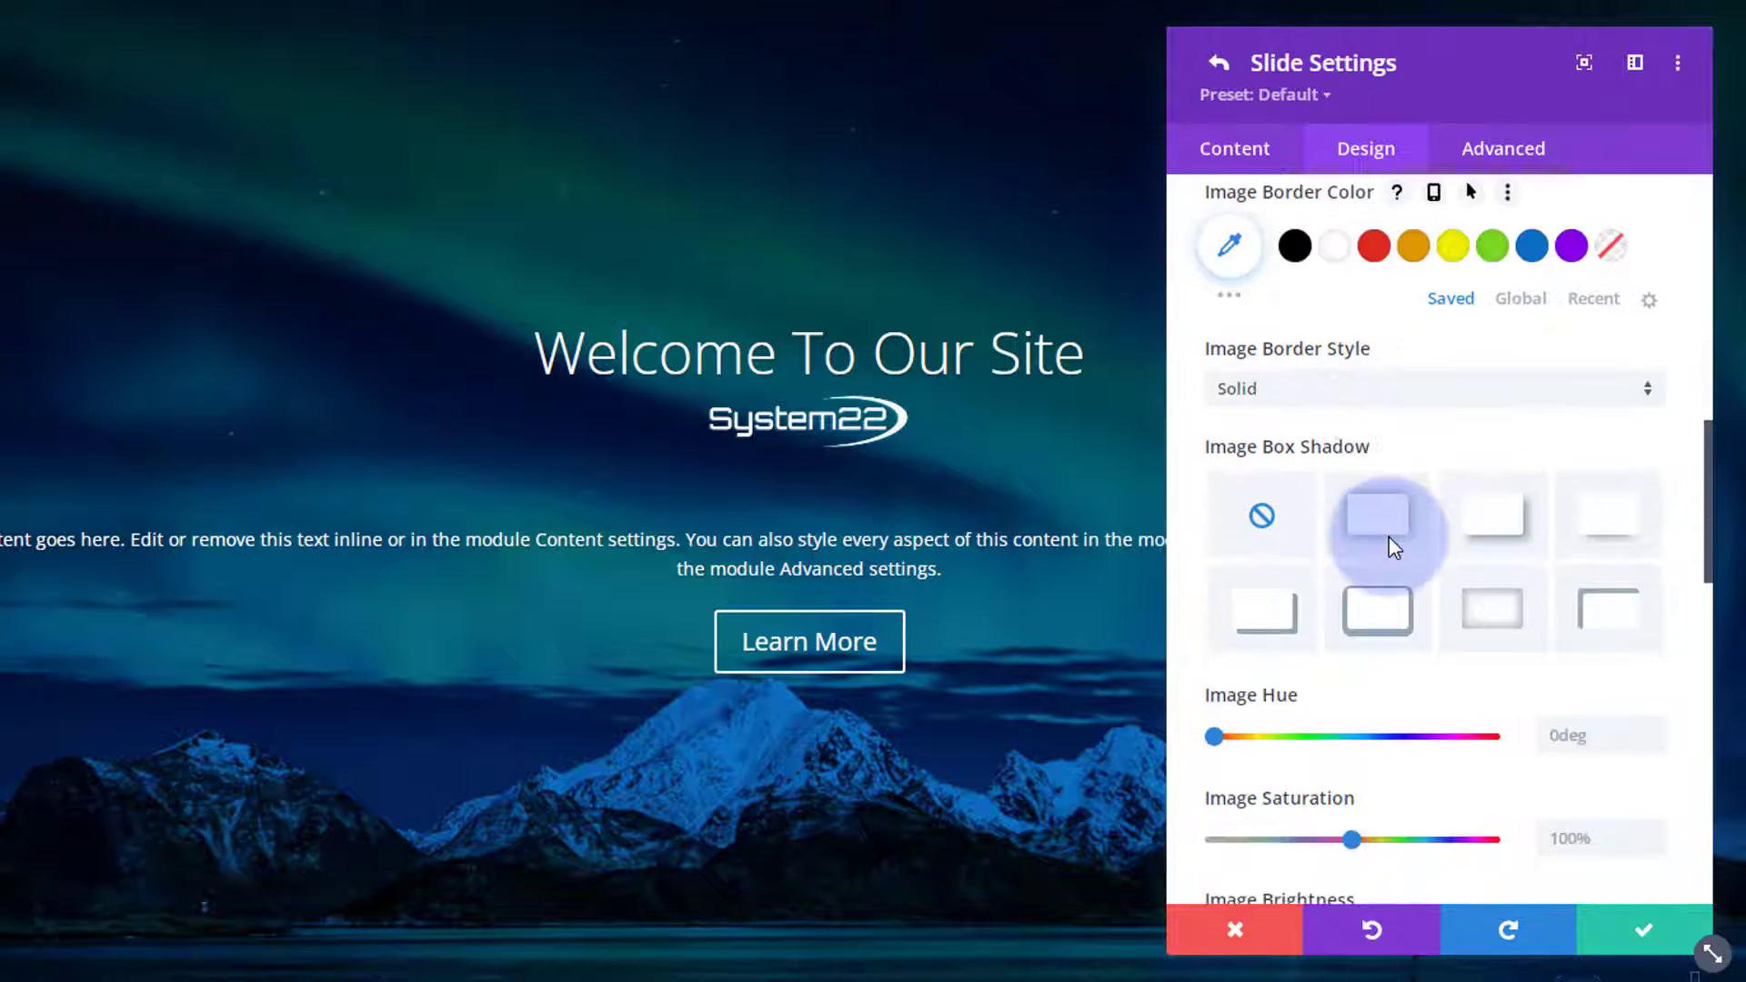
{"action": "scroll", "coordinate": [1392, 549], "scroll_direction": "down", "scroll_amount": 10}
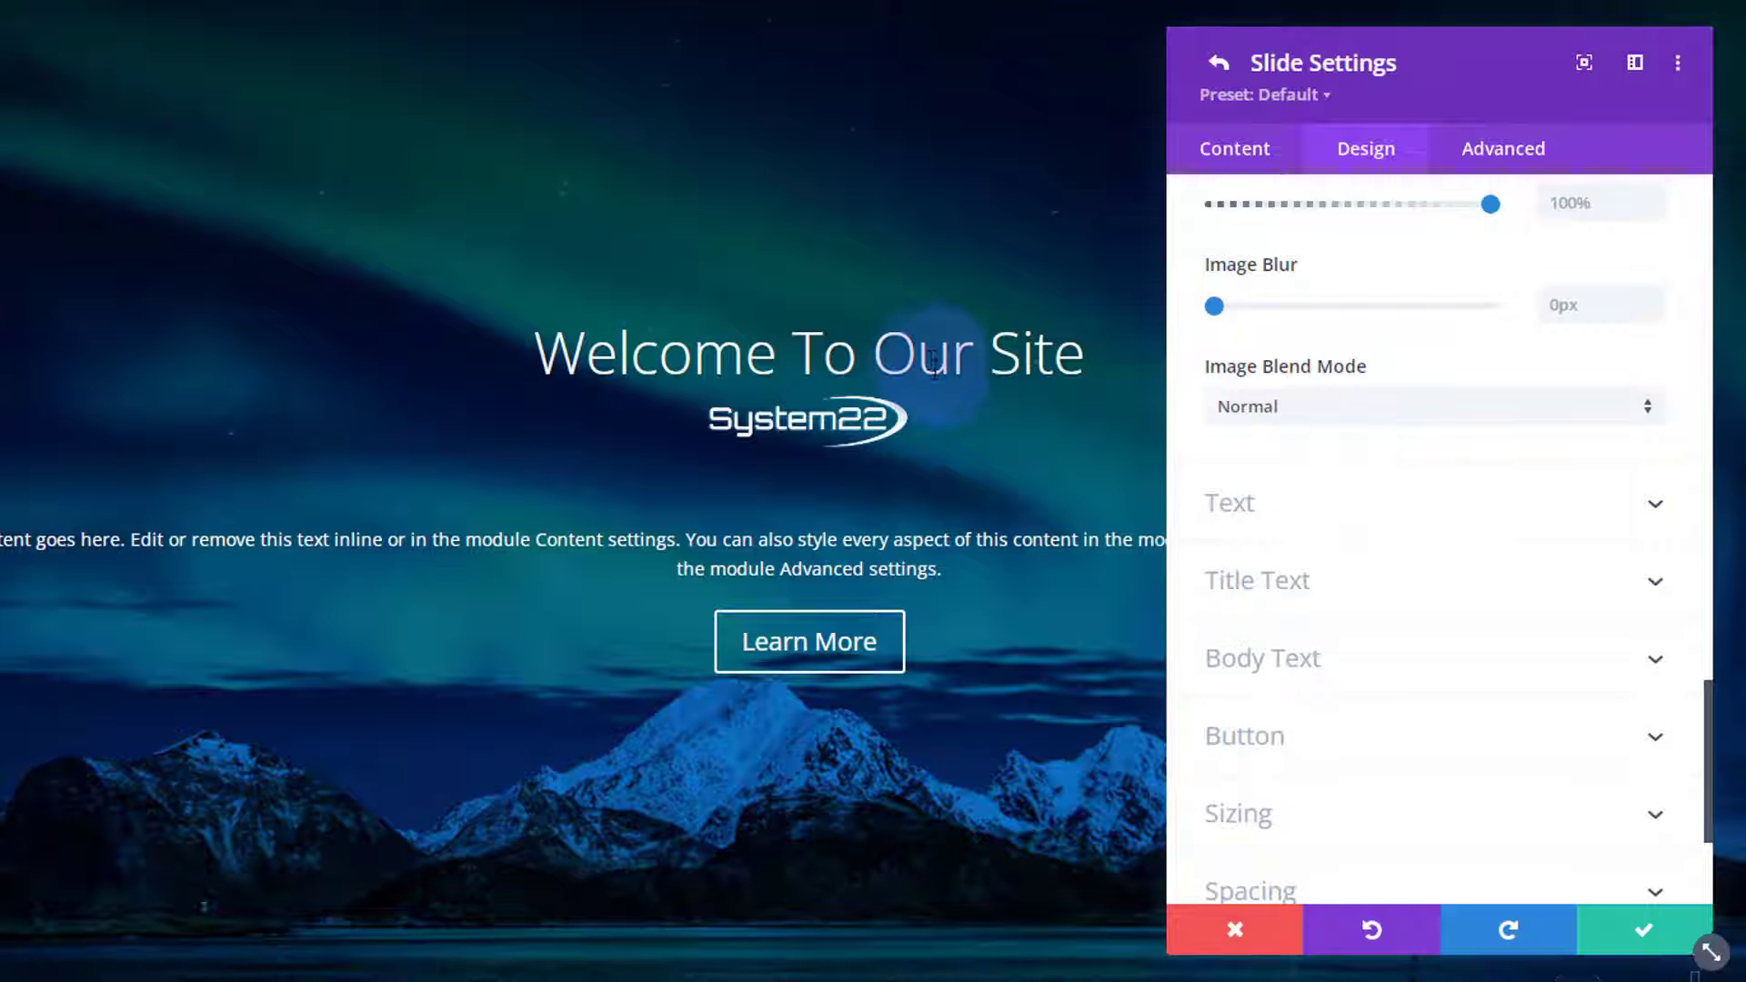
Make the slide title Semi Bold with a 53px text size.
{"action": "left_click", "coordinate": [1404, 502]}
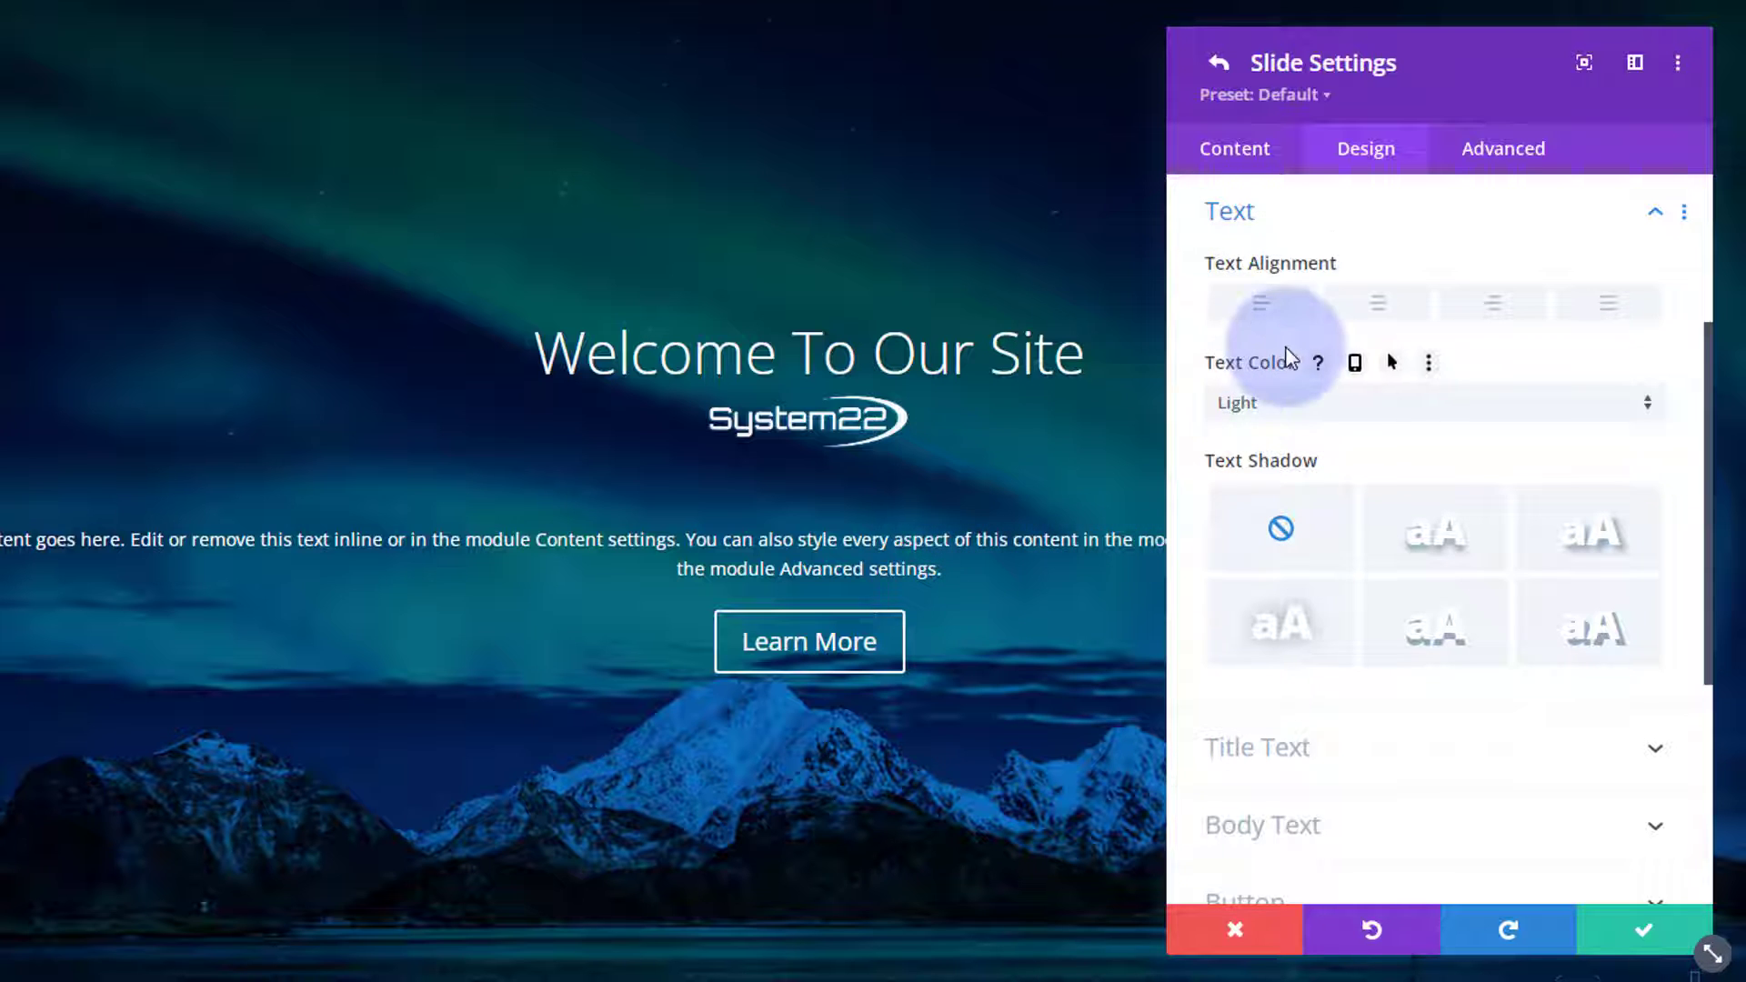
{"action": "left_click", "coordinate": [1599, 547]}
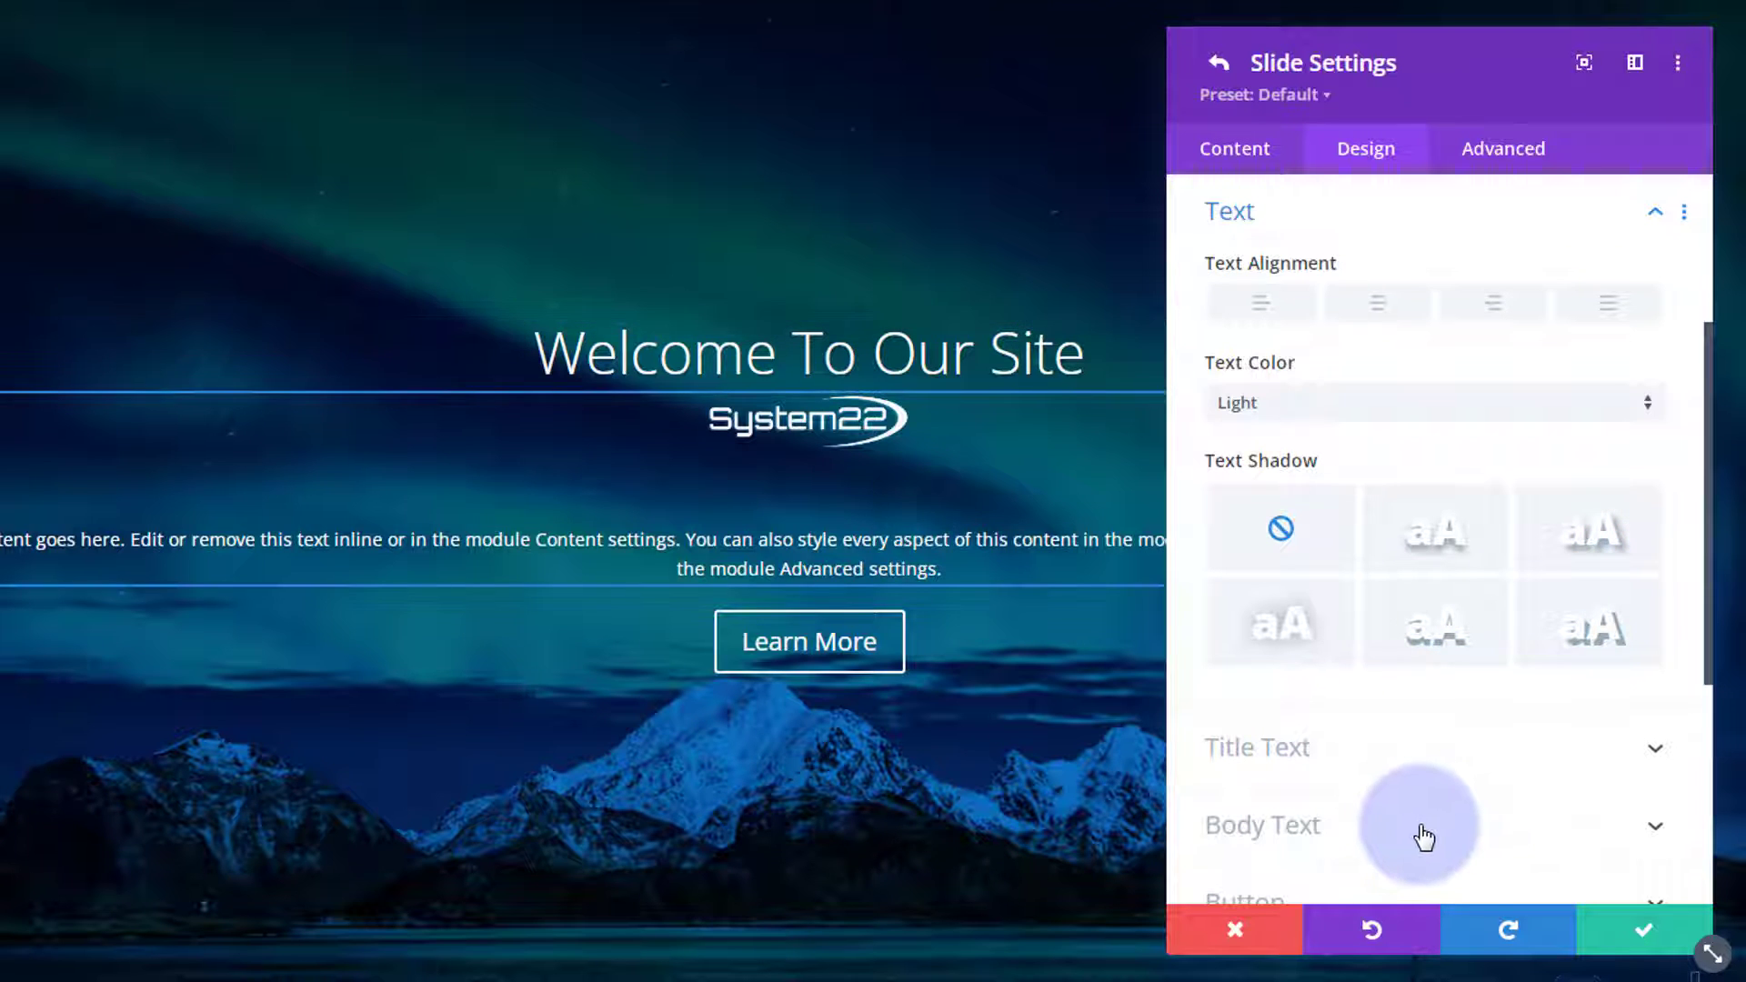
{"action": "scroll", "coordinate": [1364, 727], "scroll_direction": "down", "scroll_amount": 4}
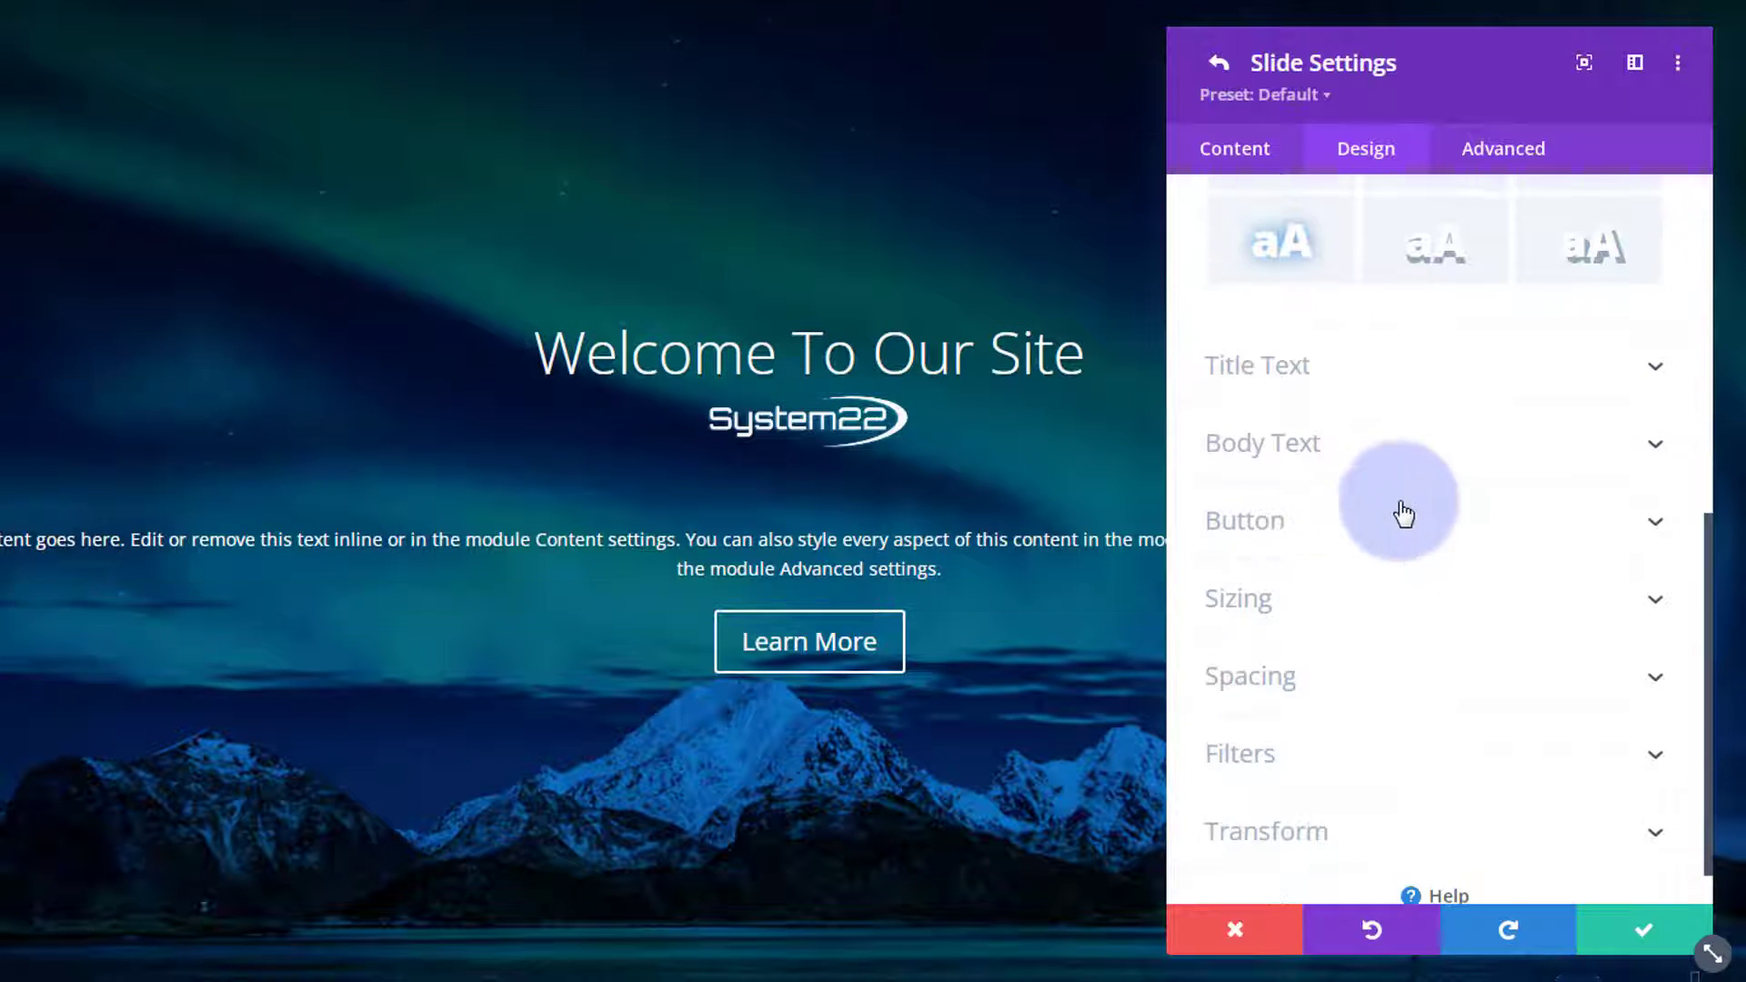
{"action": "left_click", "coordinate": [1394, 376]}
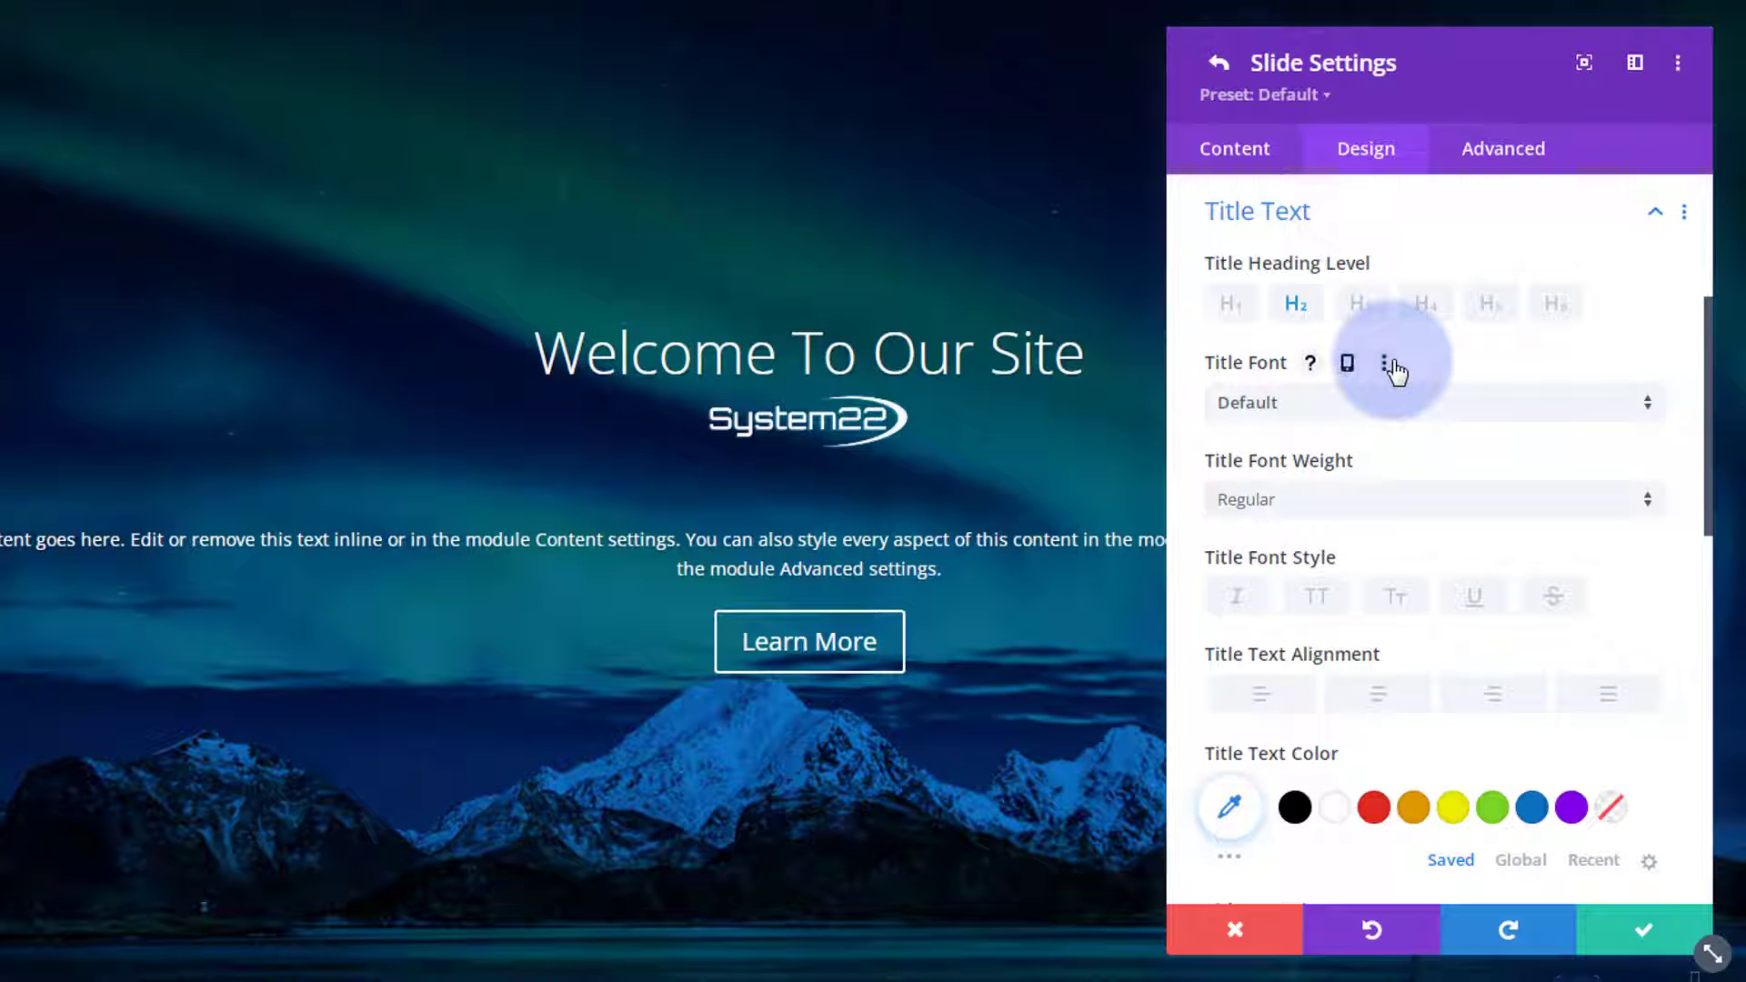
{"action": "left_click", "coordinate": [1344, 503]}
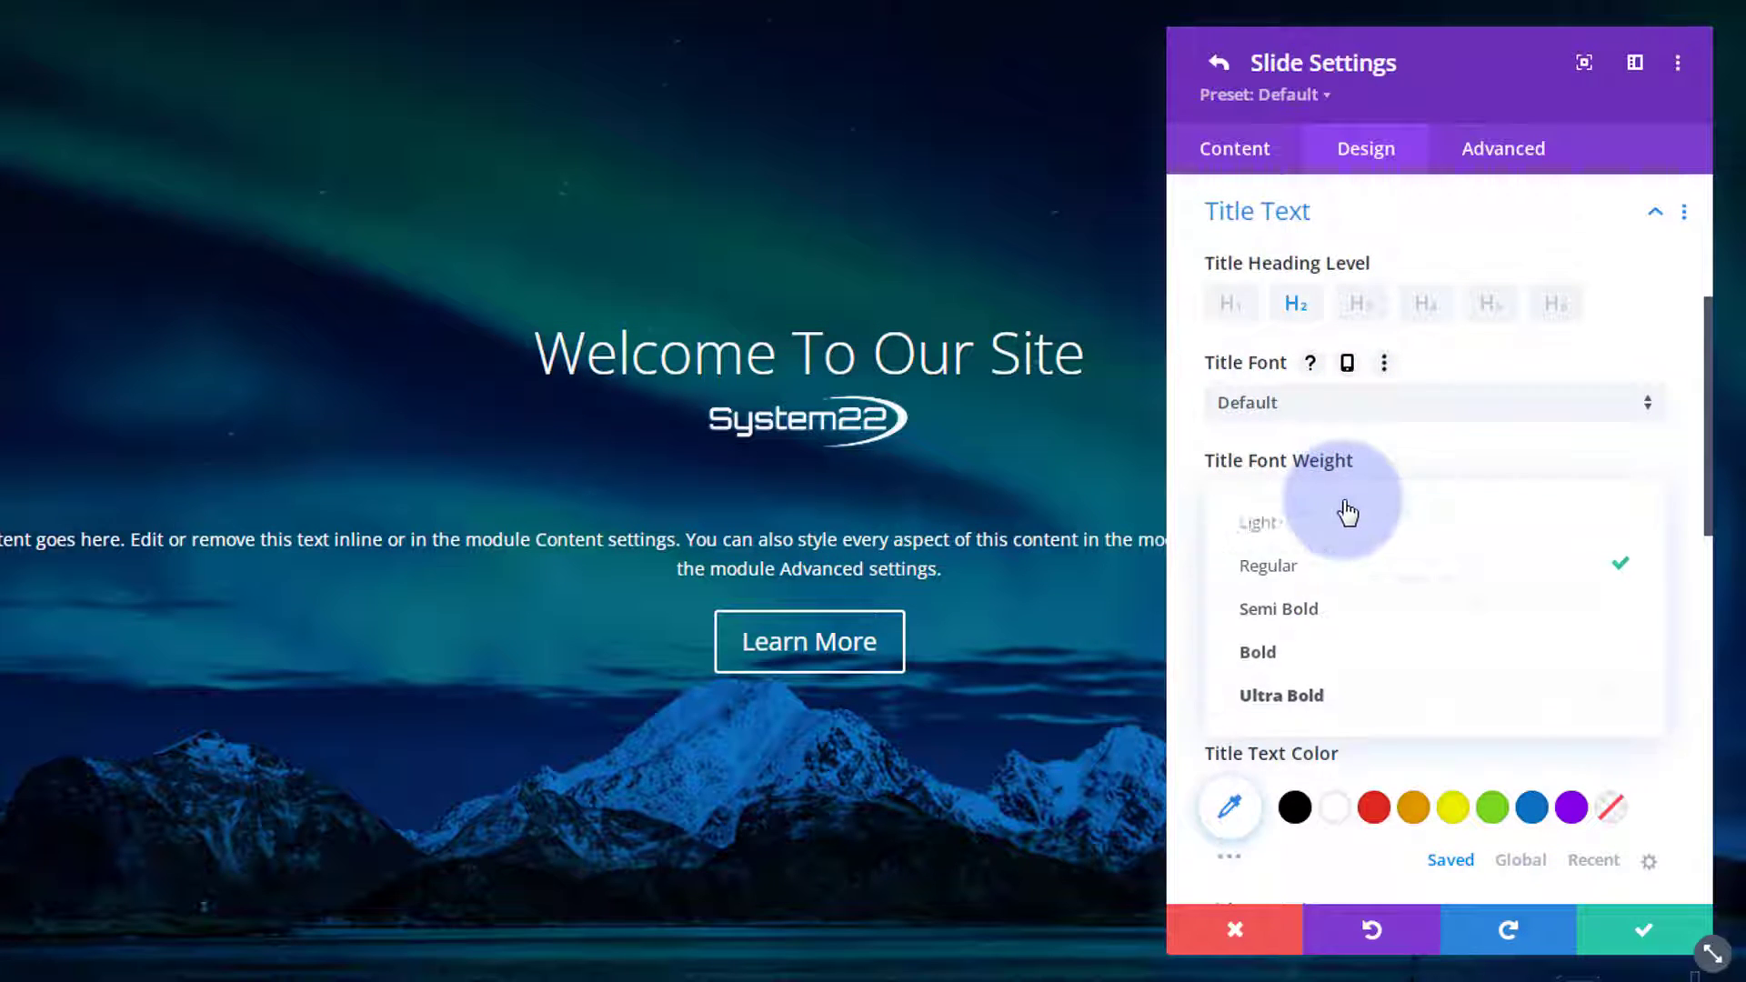
{"action": "left_click", "coordinate": [1334, 624]}
{"action": "scroll", "coordinate": [1395, 541], "scroll_direction": "down", "scroll_amount": 3}
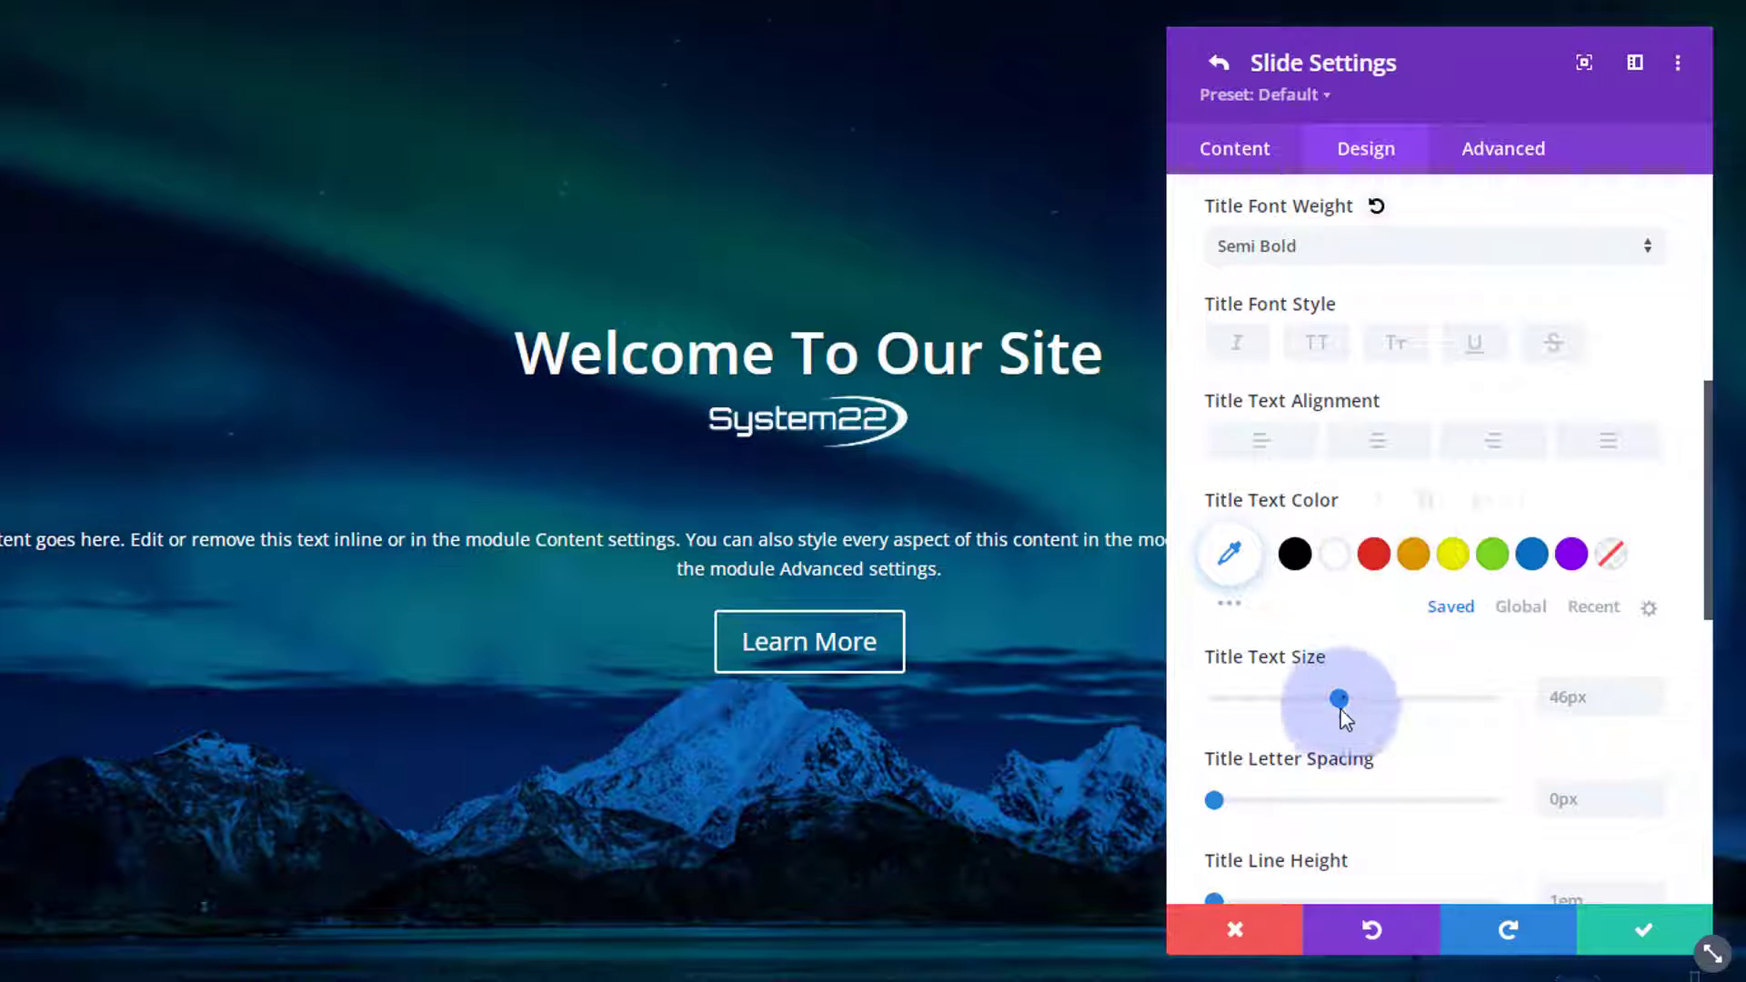
{"action": "left_click_drag", "start_coordinate": [1340, 698], "coordinate": [1361, 698]}
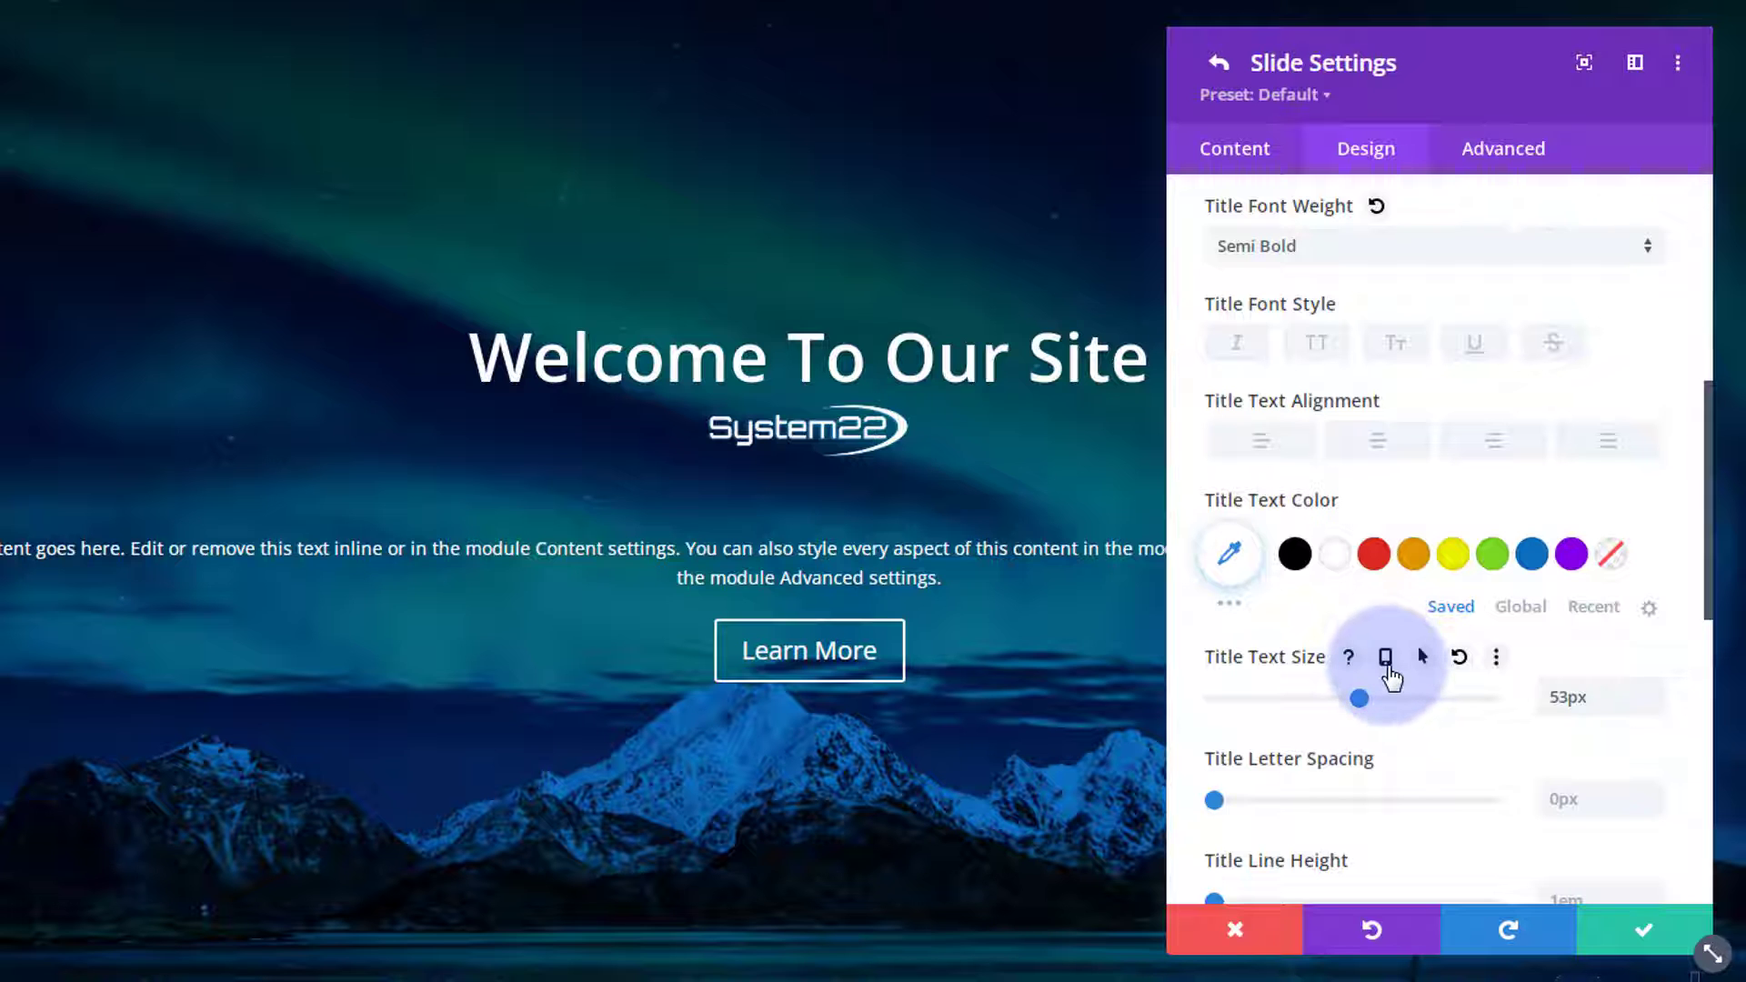
Enable responsive title sizes and check the 53px title on tablet and phone.
{"action": "left_click", "coordinate": [1385, 660]}
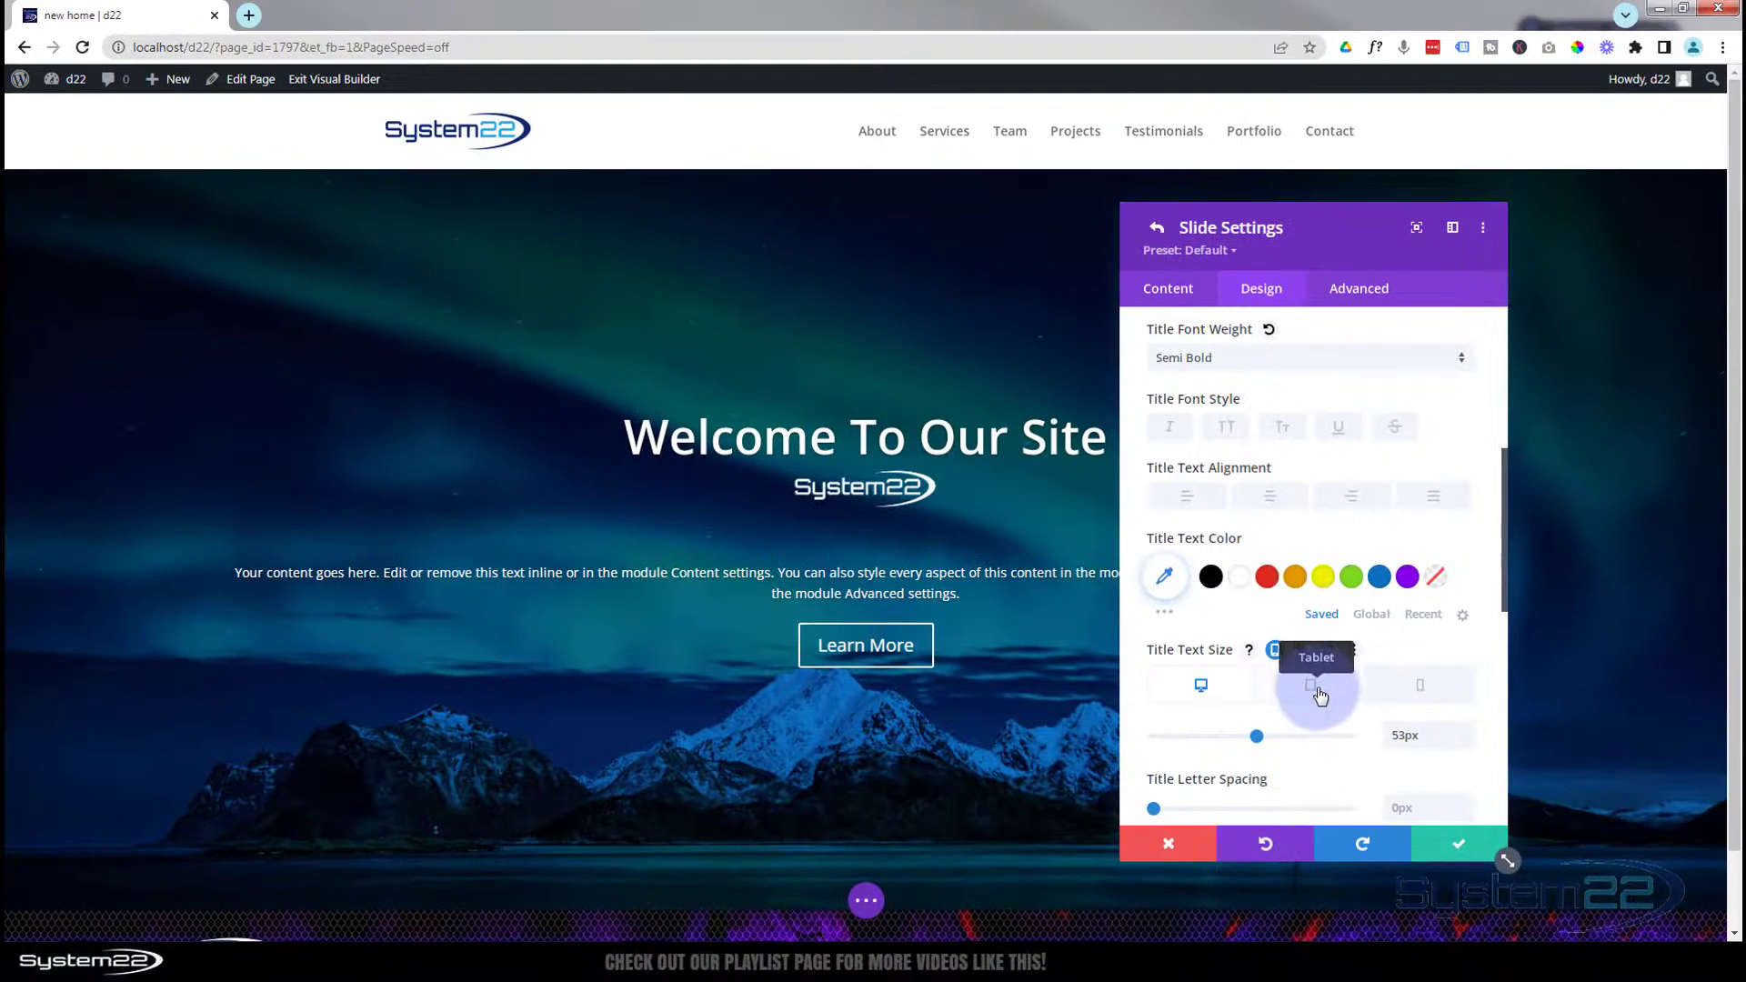
{"action": "left_click", "coordinate": [1311, 686]}
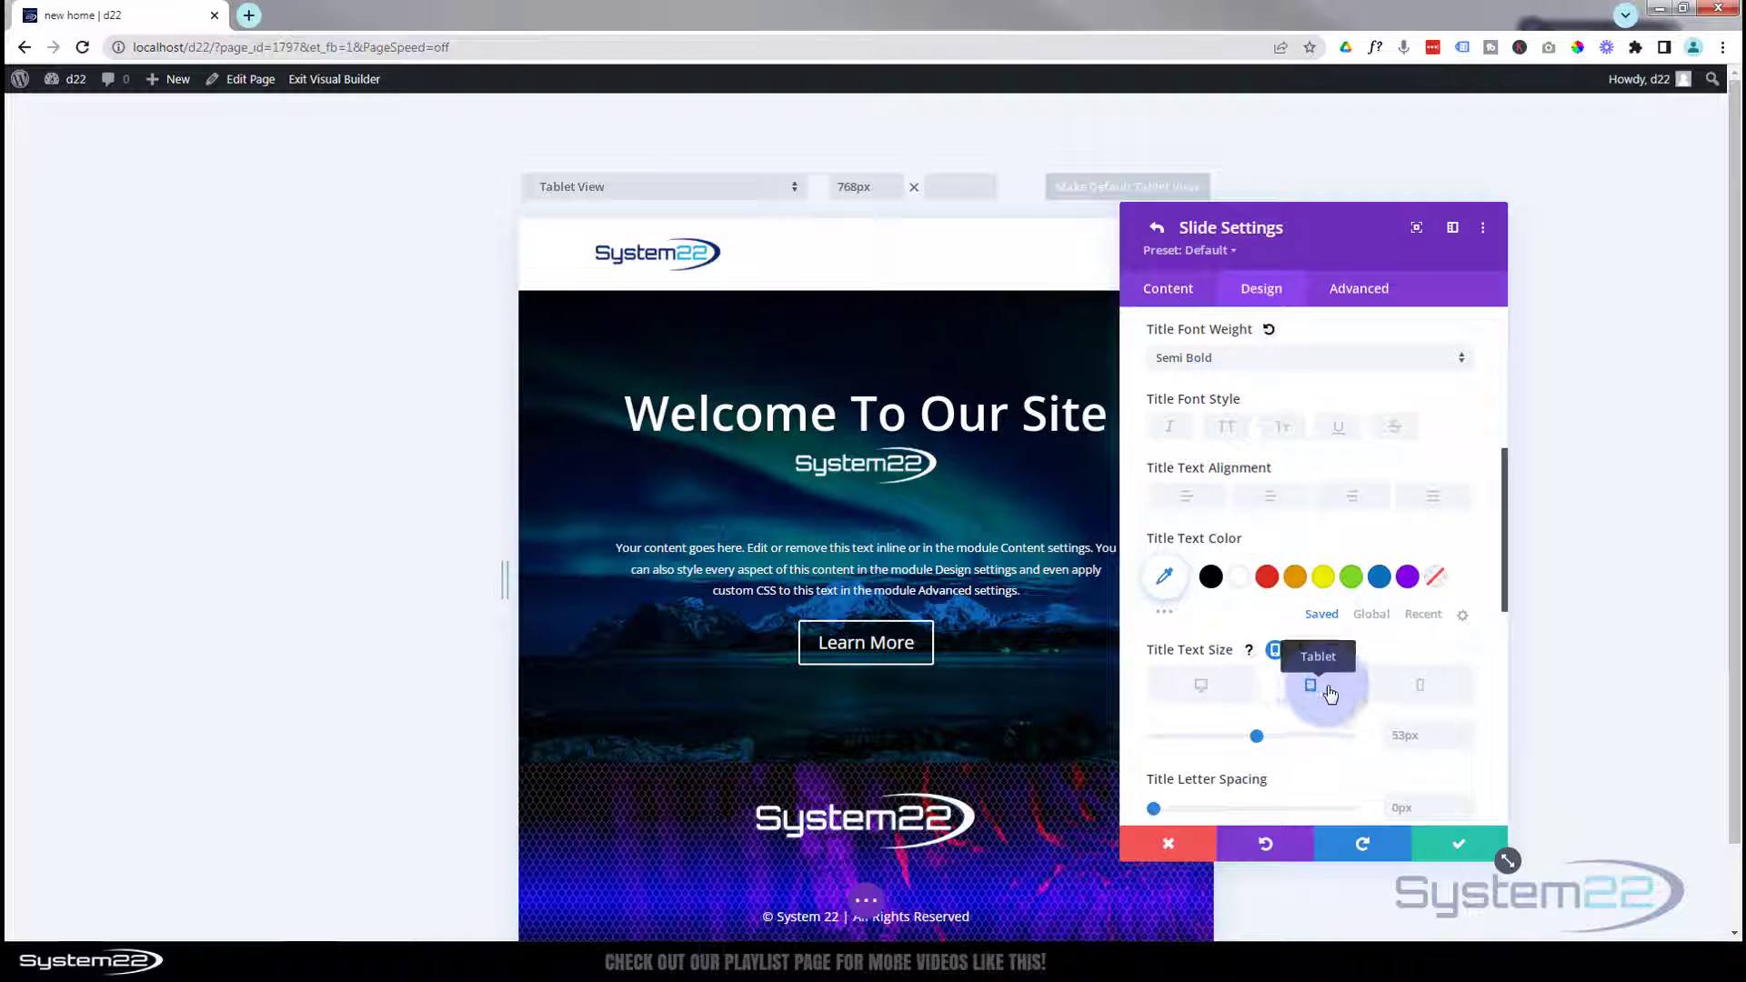
{"action": "left_click", "coordinate": [1424, 695]}
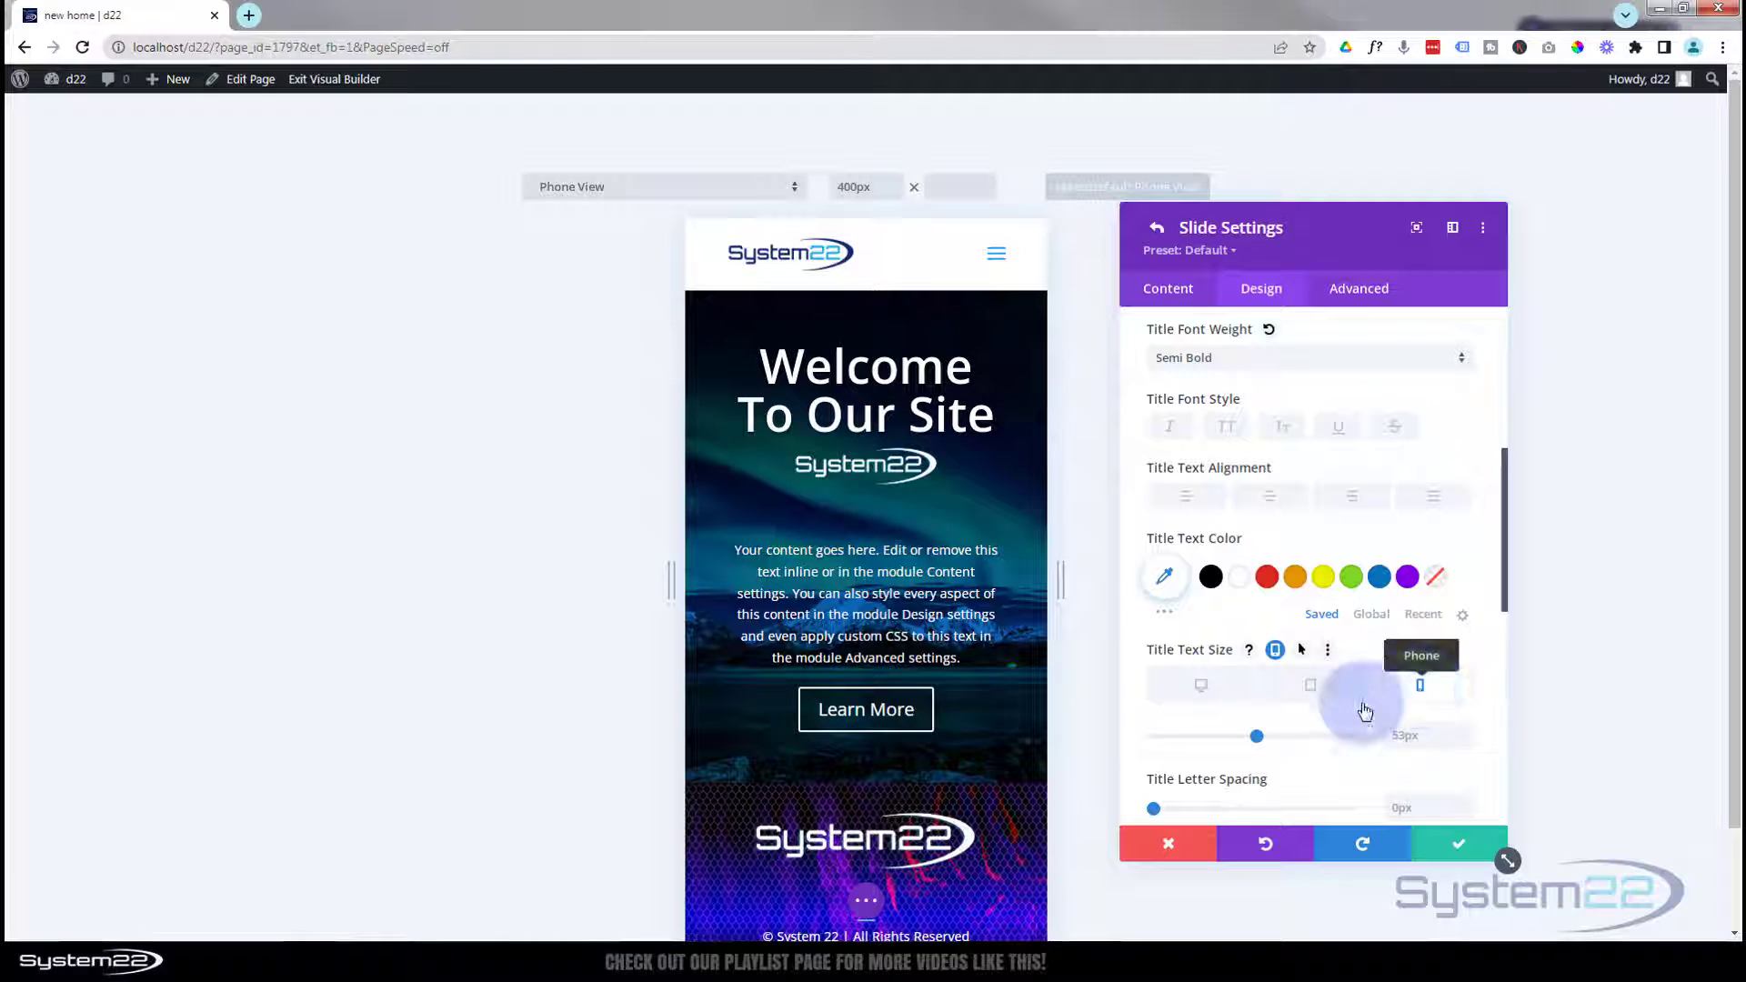
{"action": "left_click", "coordinate": [1425, 738]}
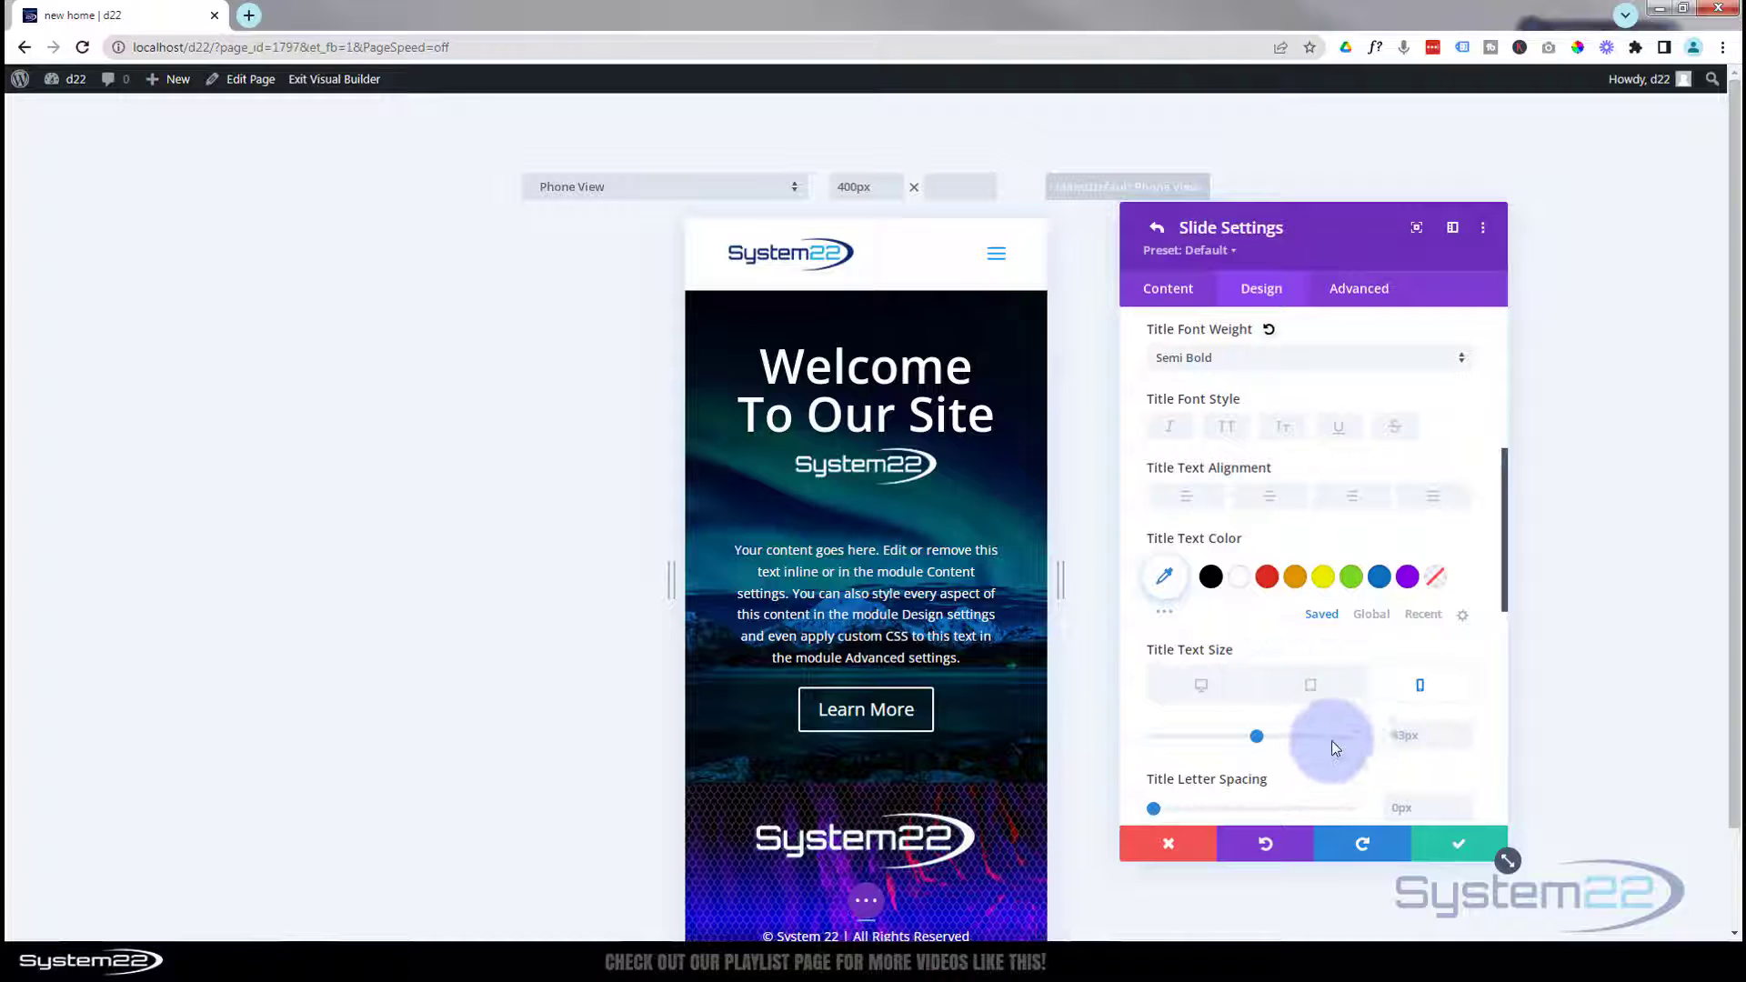
{"action": "left_click", "coordinate": [1194, 689]}
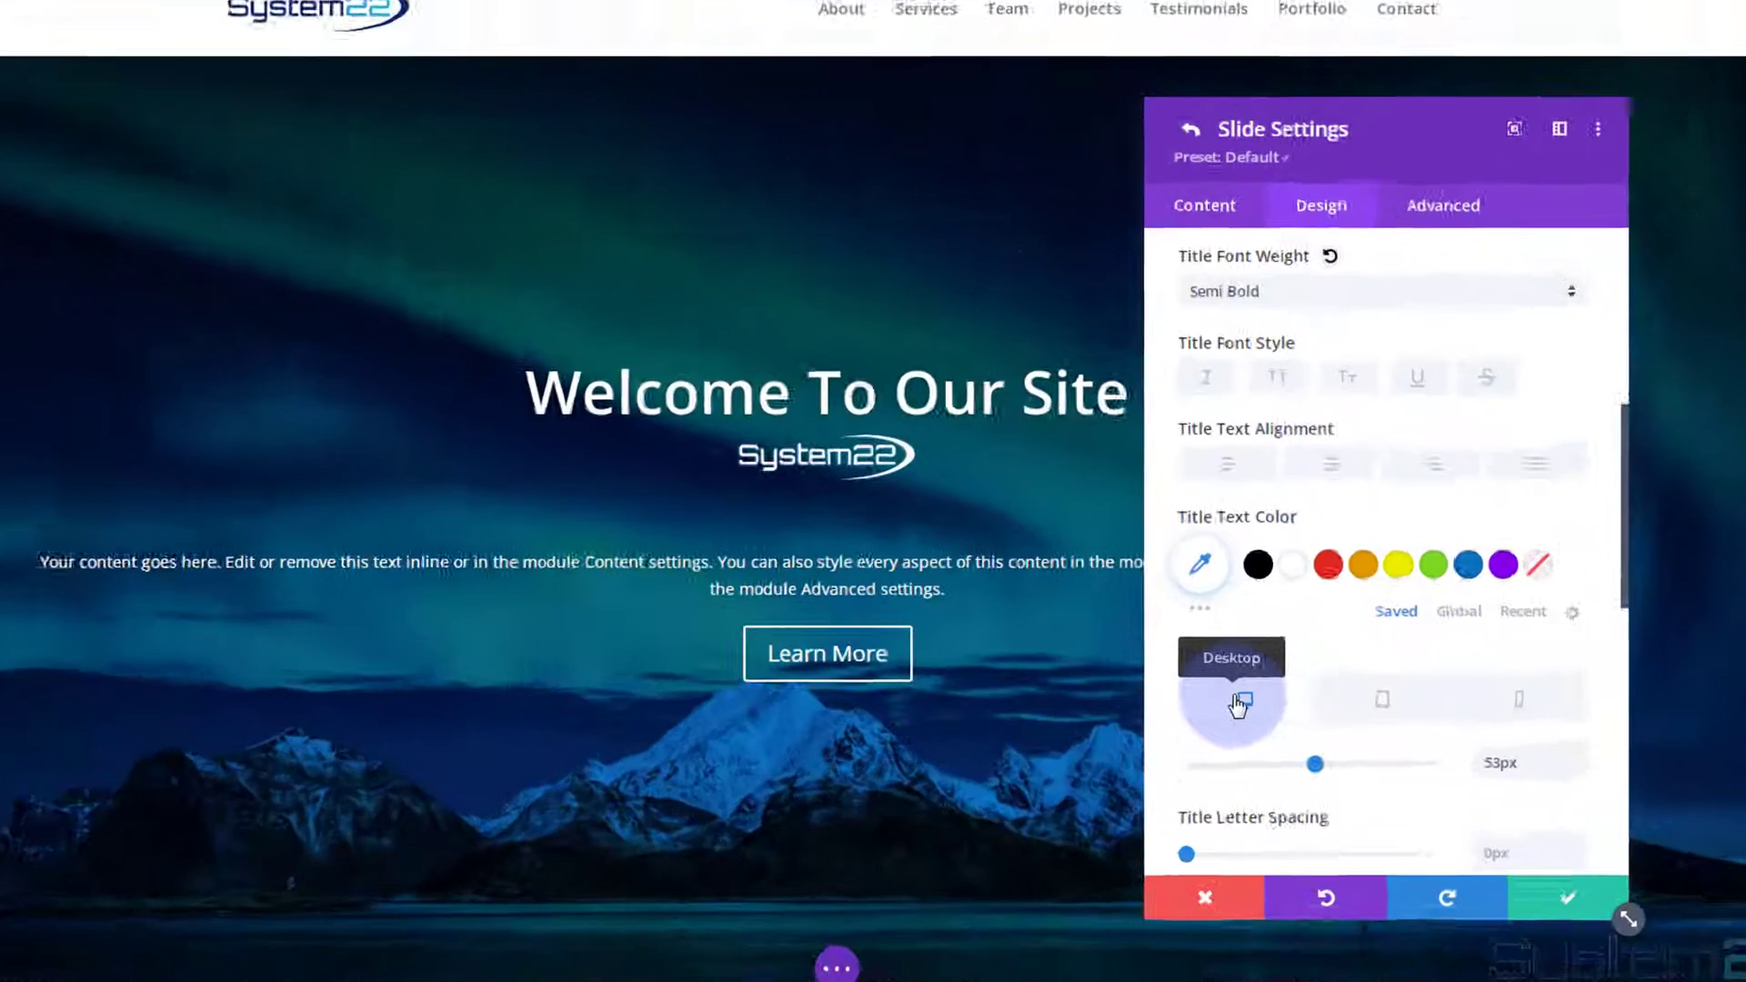
Apply the second Title Text Shadow preset and leave the Body Text font at Default.
{"action": "scroll", "coordinate": [1351, 562], "scroll_direction": "down", "scroll_amount": 5}
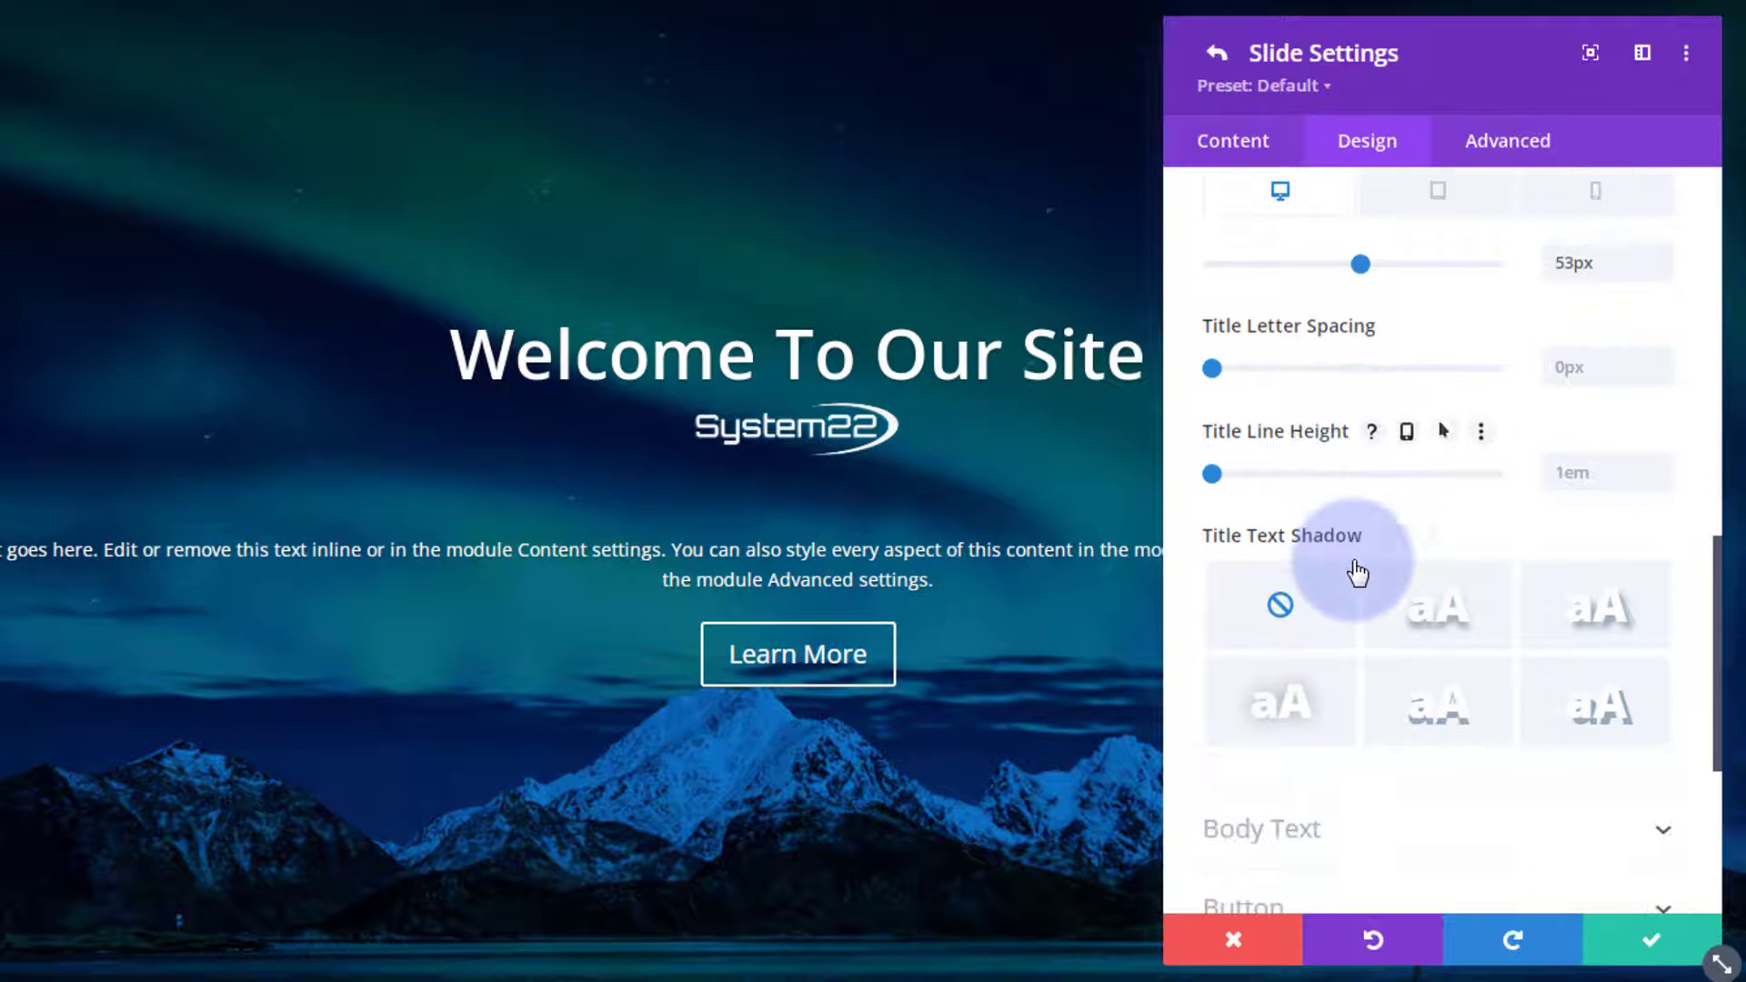
{"action": "left_click", "coordinate": [1455, 627]}
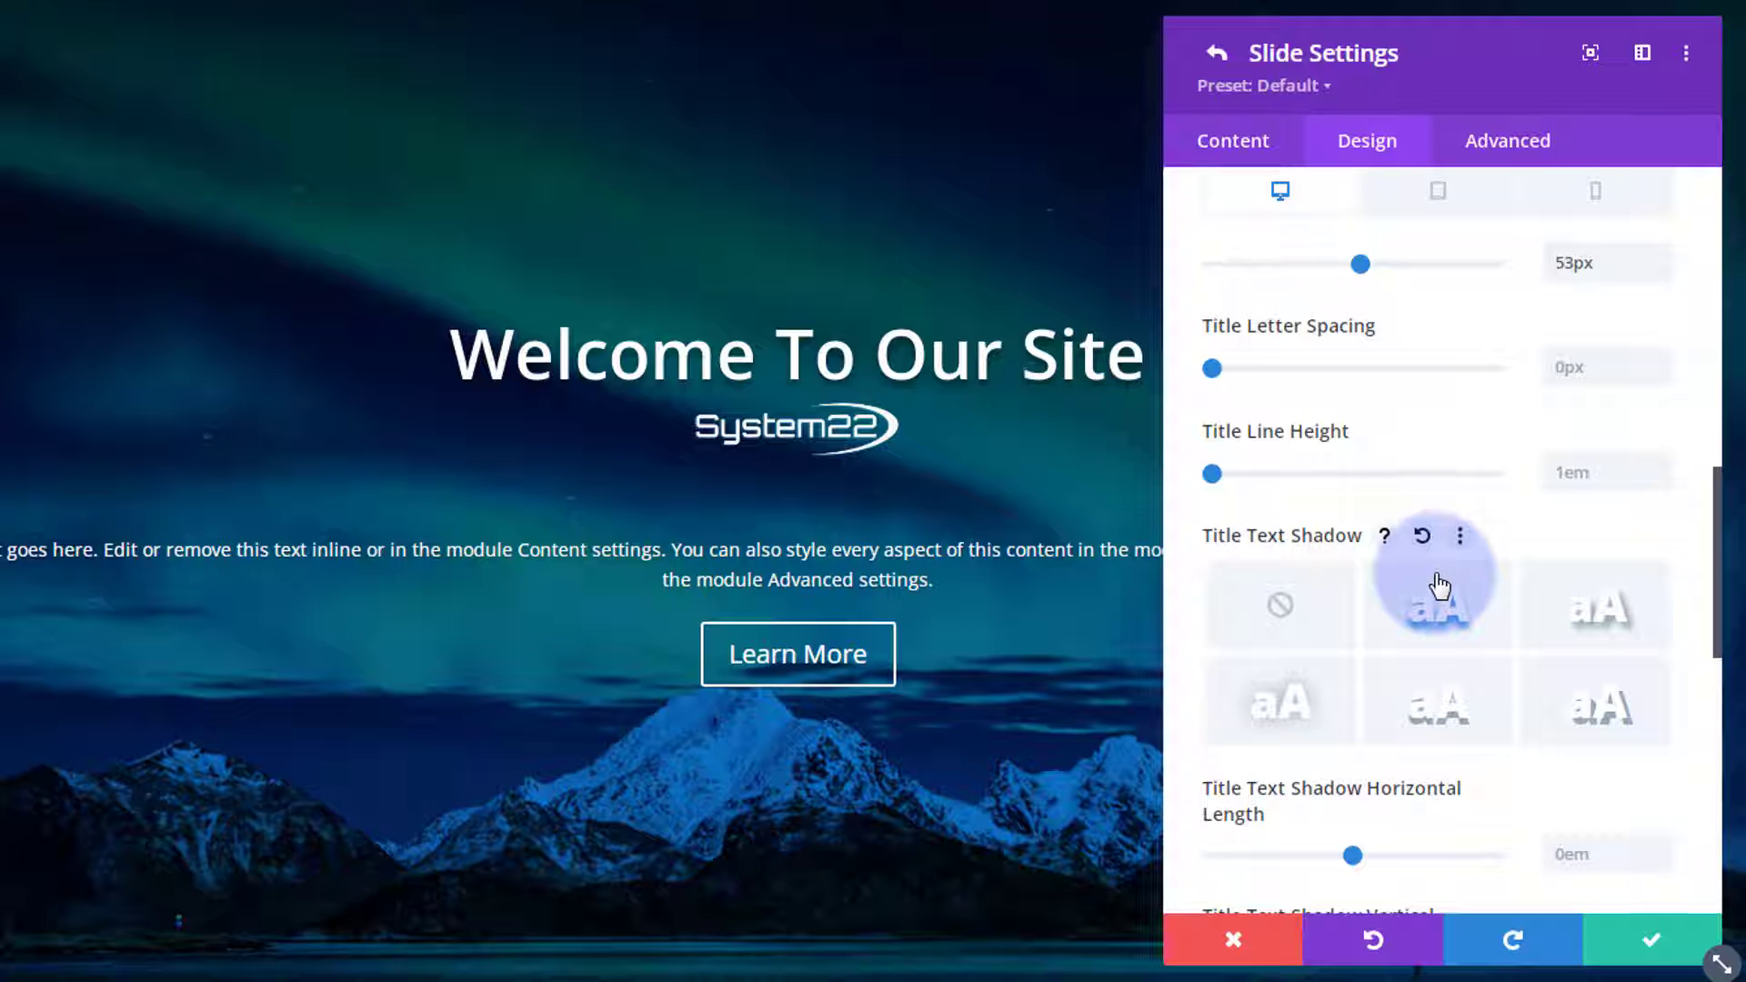
{"action": "scroll", "coordinate": [1439, 585], "scroll_direction": "down", "scroll_amount": 9}
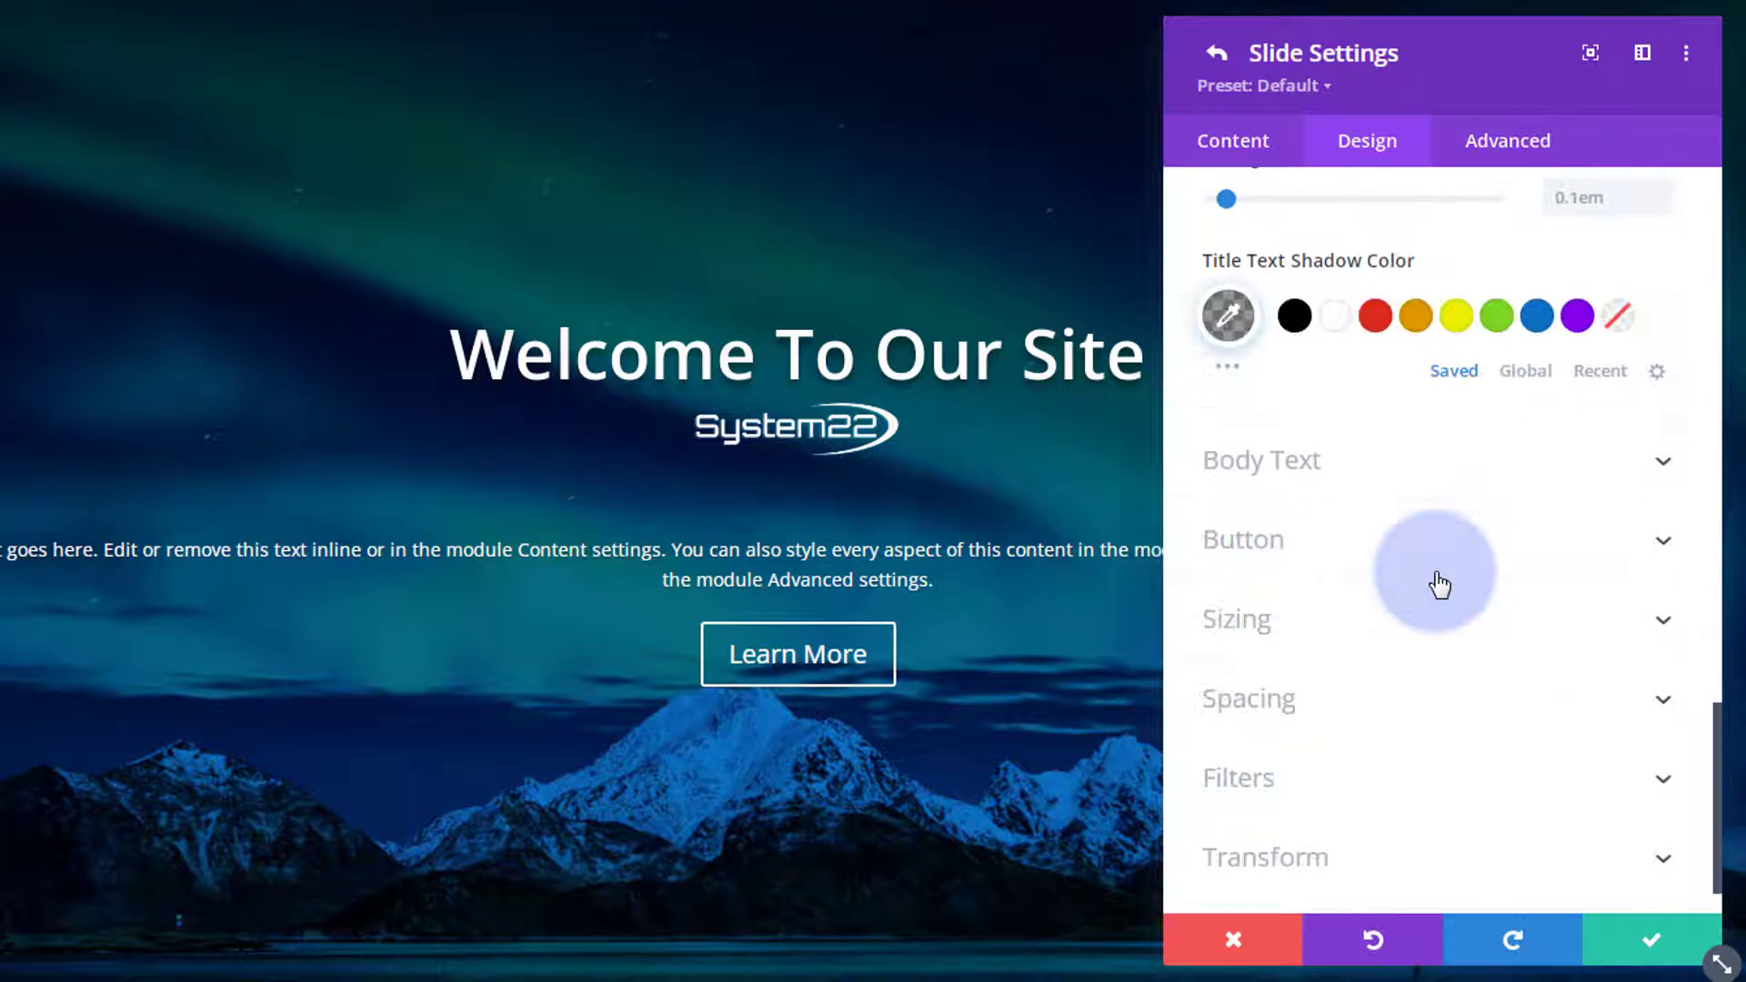
{"action": "left_click", "coordinate": [1397, 471]}
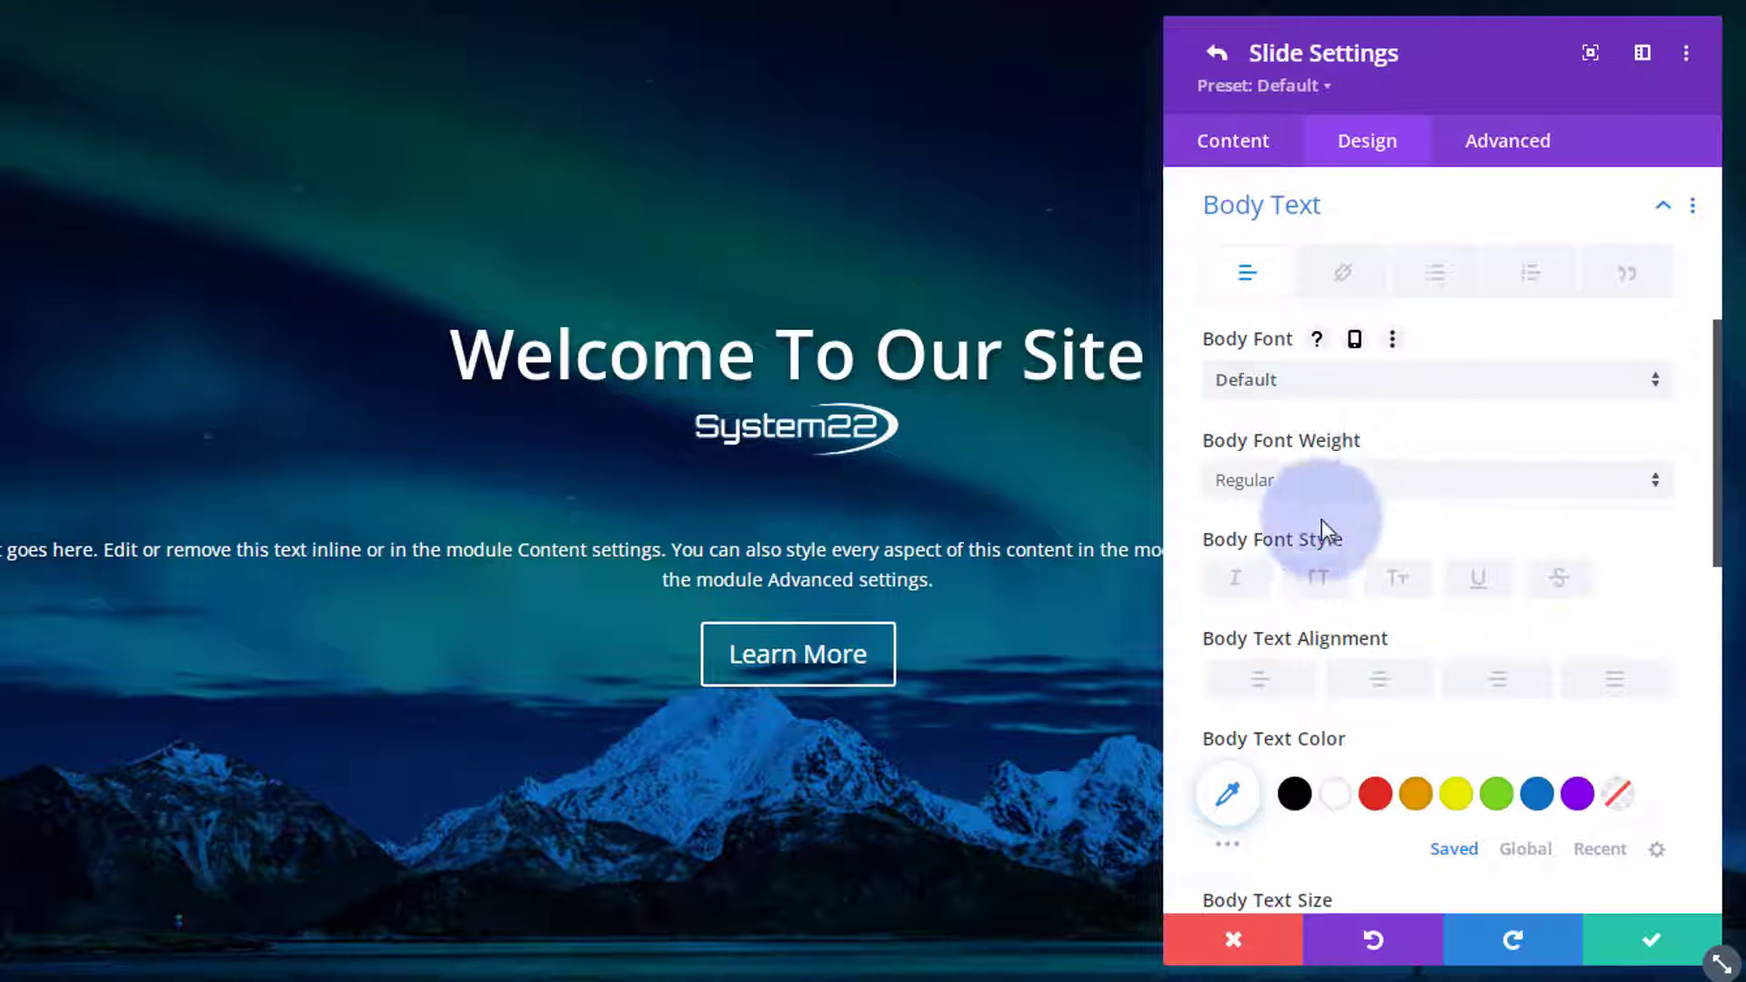
{"action": "left_click", "coordinate": [1384, 379]}
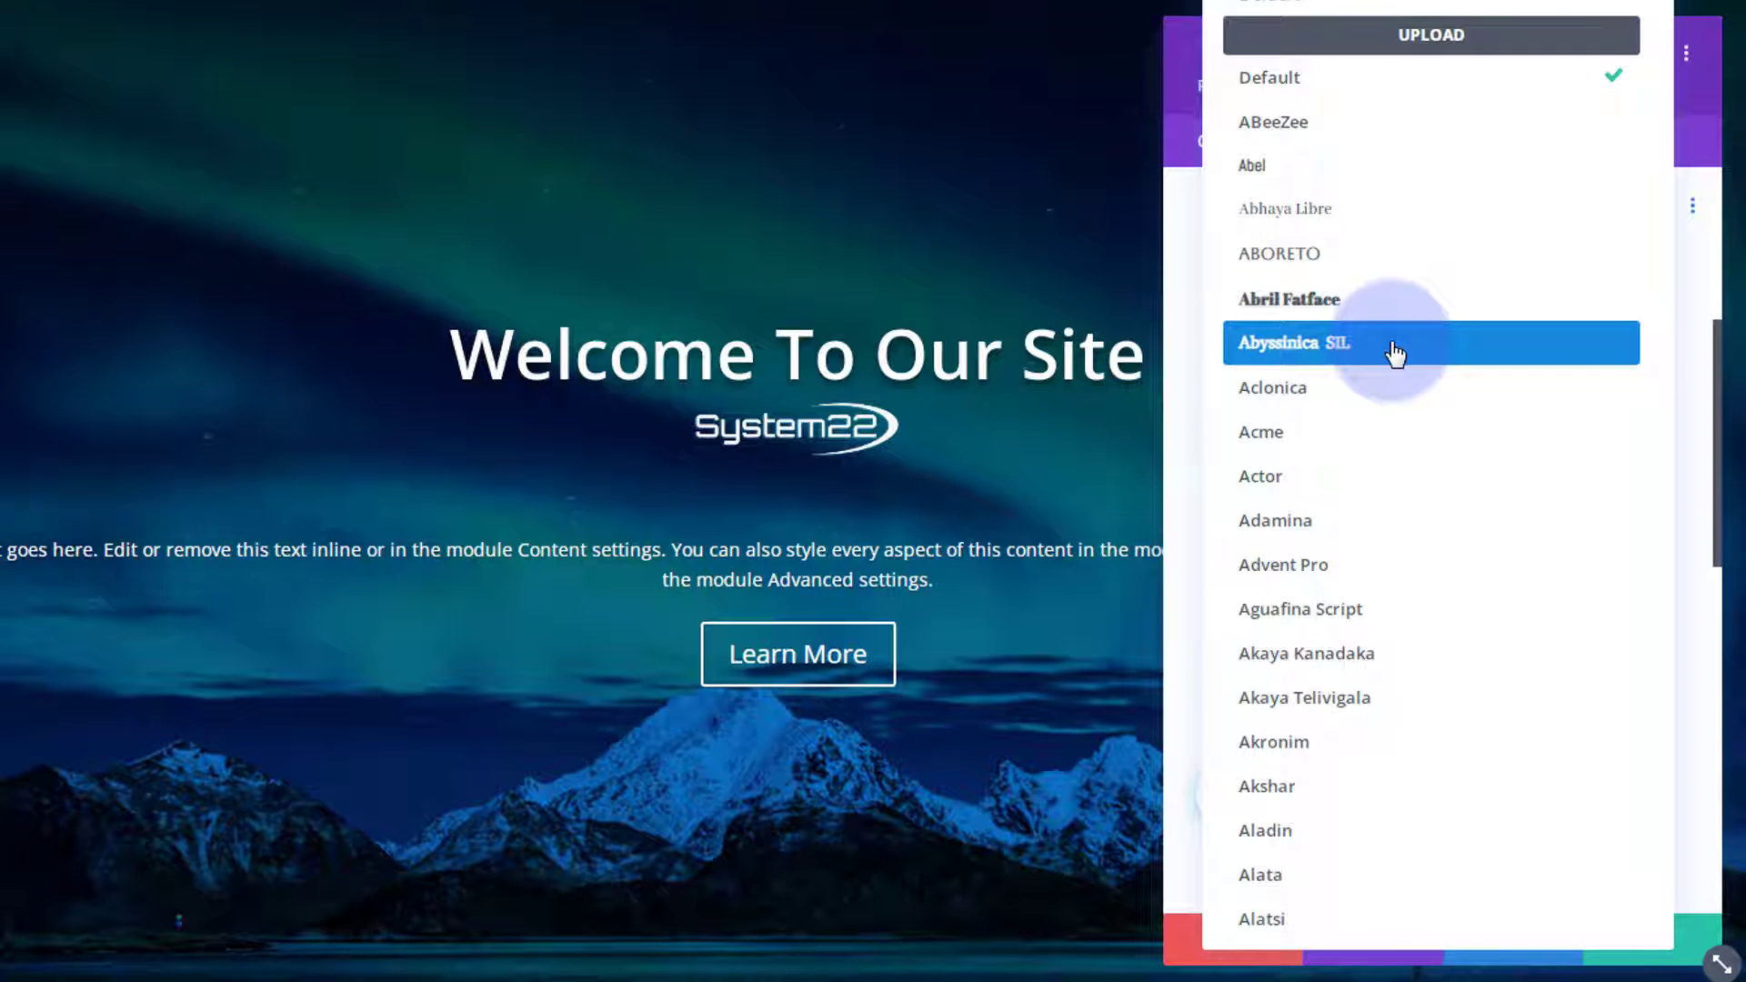
{"action": "left_click", "coordinate": [1180, 314]}
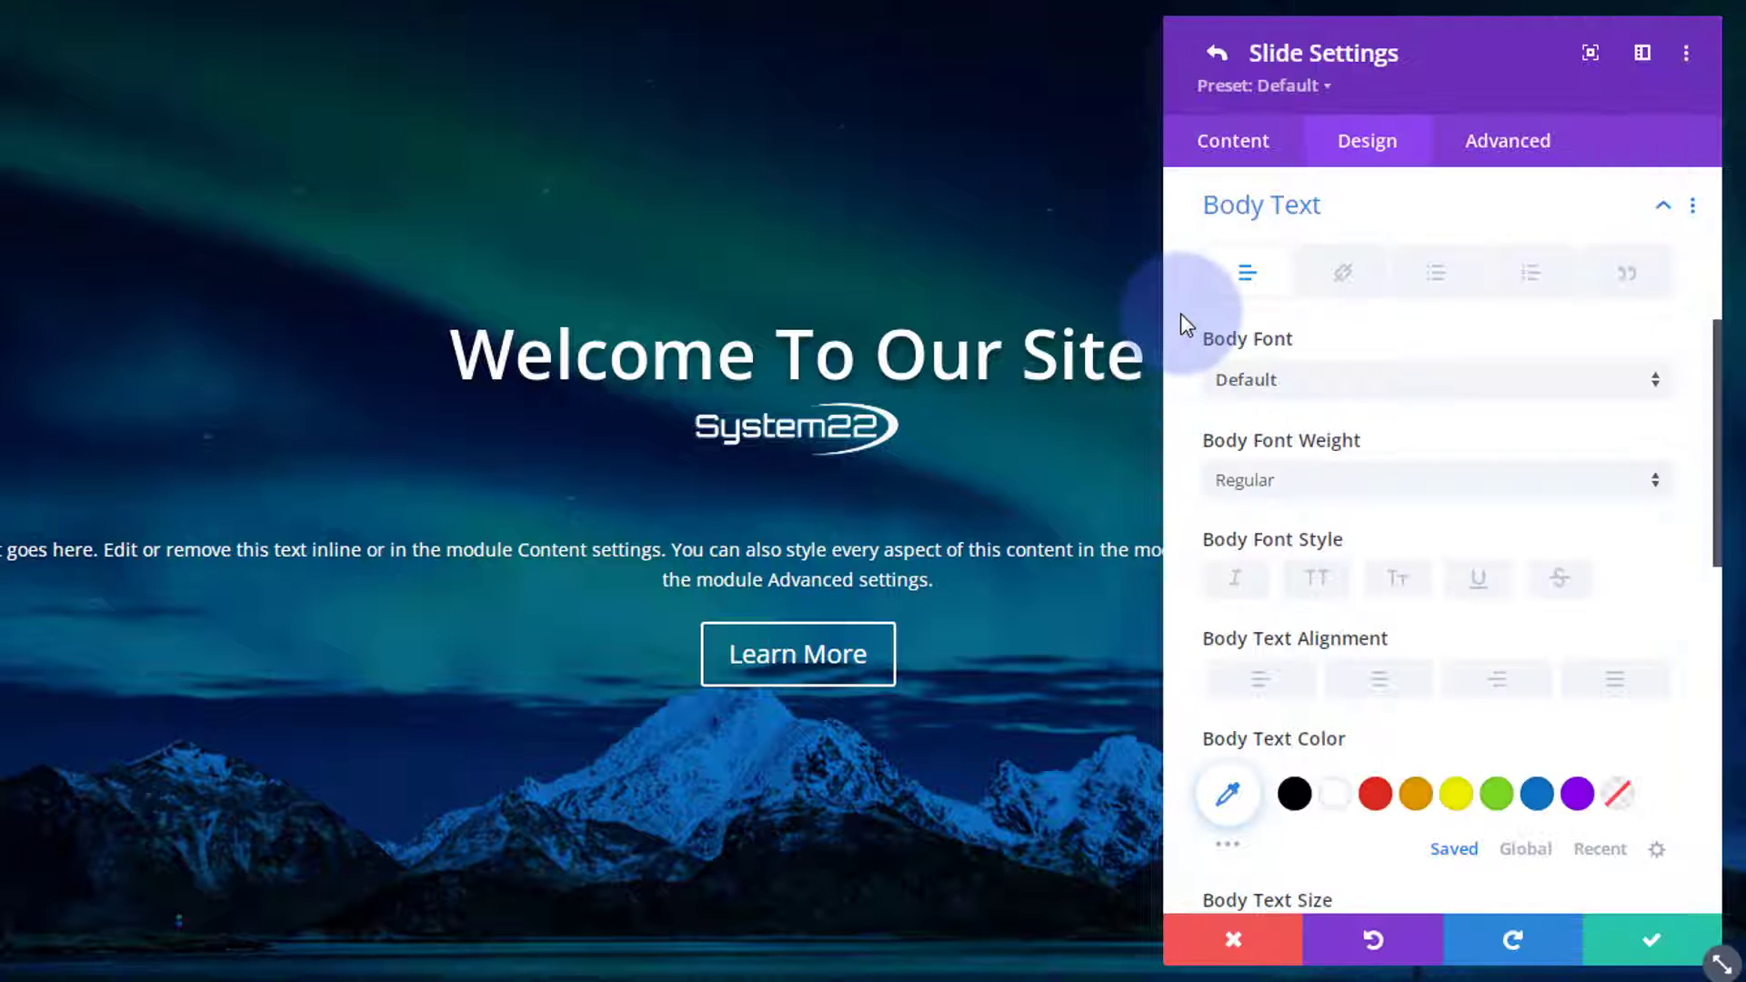
{"action": "scroll", "coordinate": [1309, 402], "scroll_direction": "down", "scroll_amount": 5}
{"action": "scroll", "coordinate": [1311, 419], "scroll_direction": "down", "scroll_amount": 7}
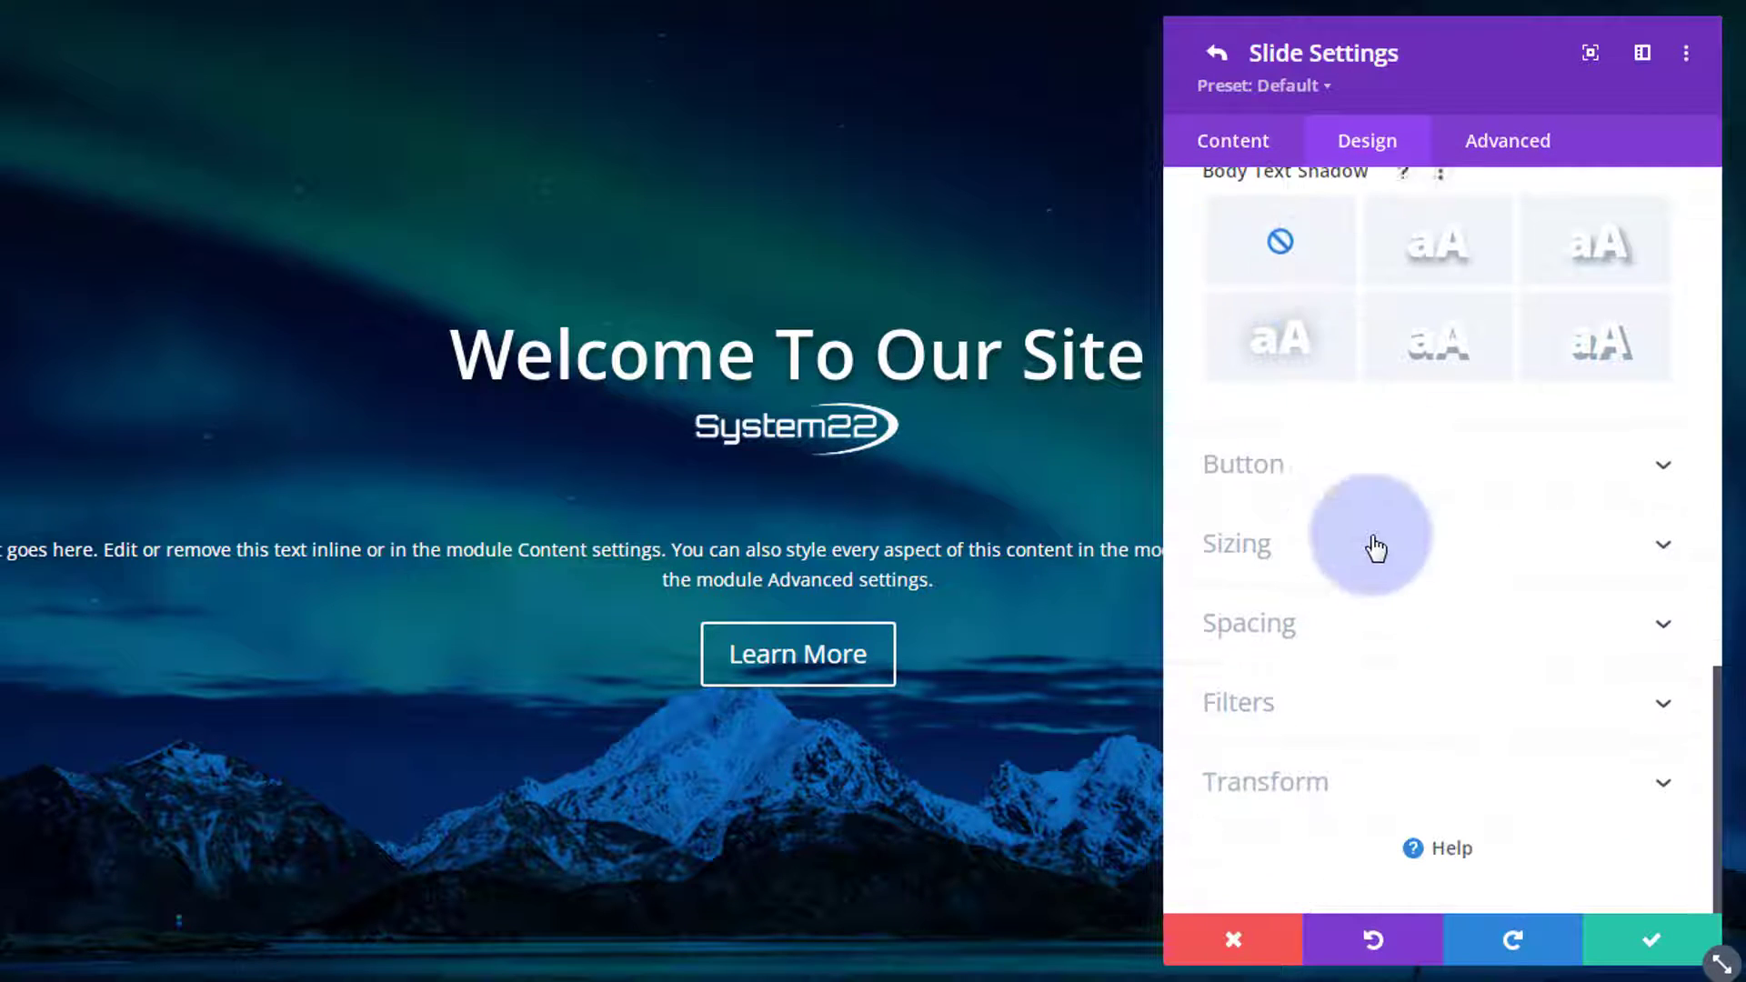
Enable custom button styling and give the Learn More button a purple background with no border.
{"action": "left_click", "coordinate": [1372, 465]}
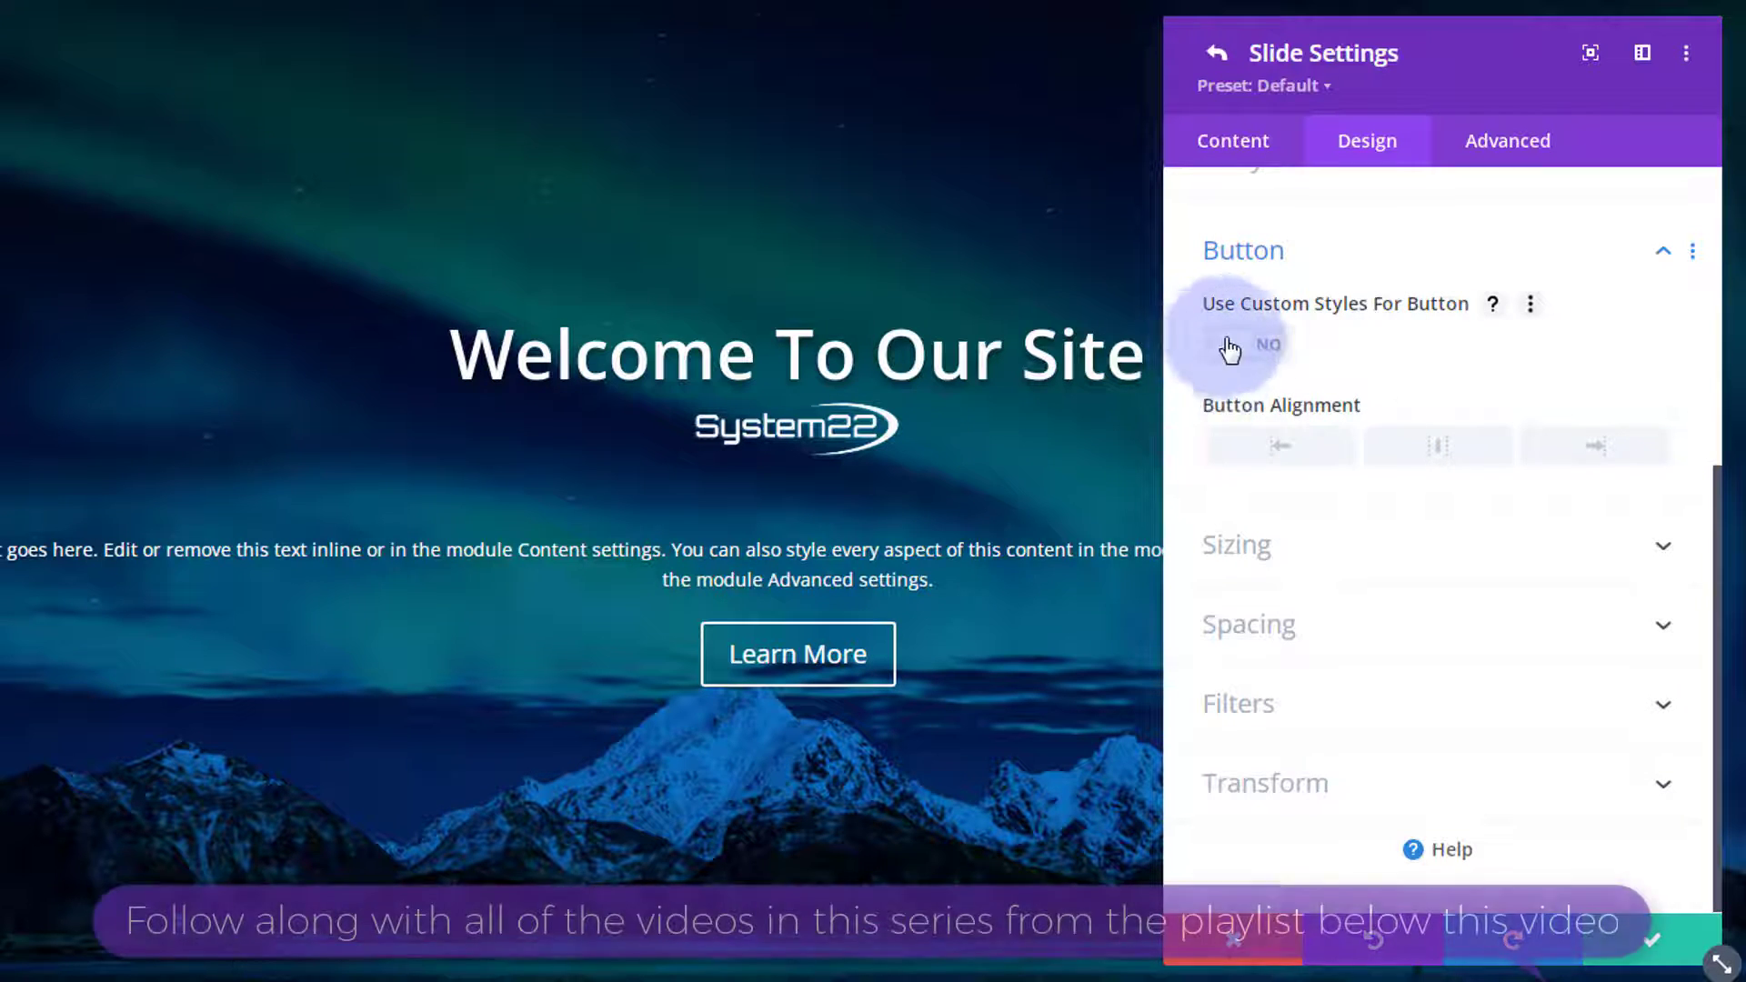
{"action": "left_click", "coordinate": [1275, 350]}
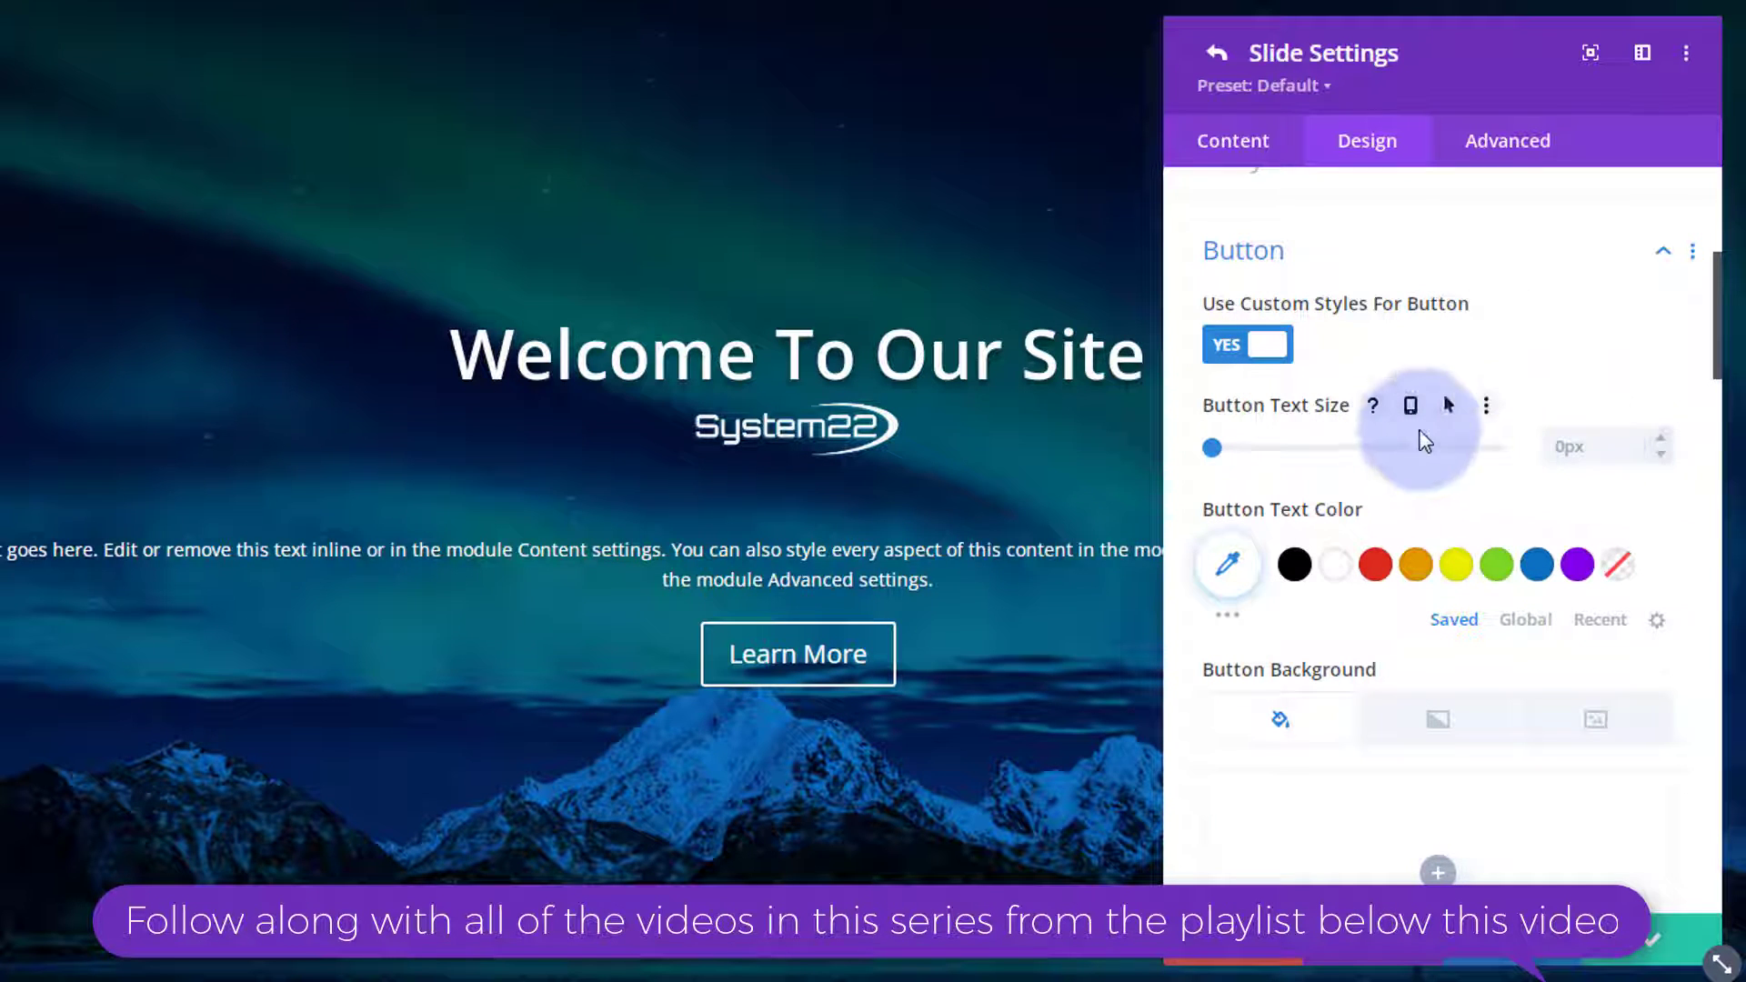
{"action": "scroll", "coordinate": [1388, 438], "scroll_direction": "down", "scroll_amount": 3}
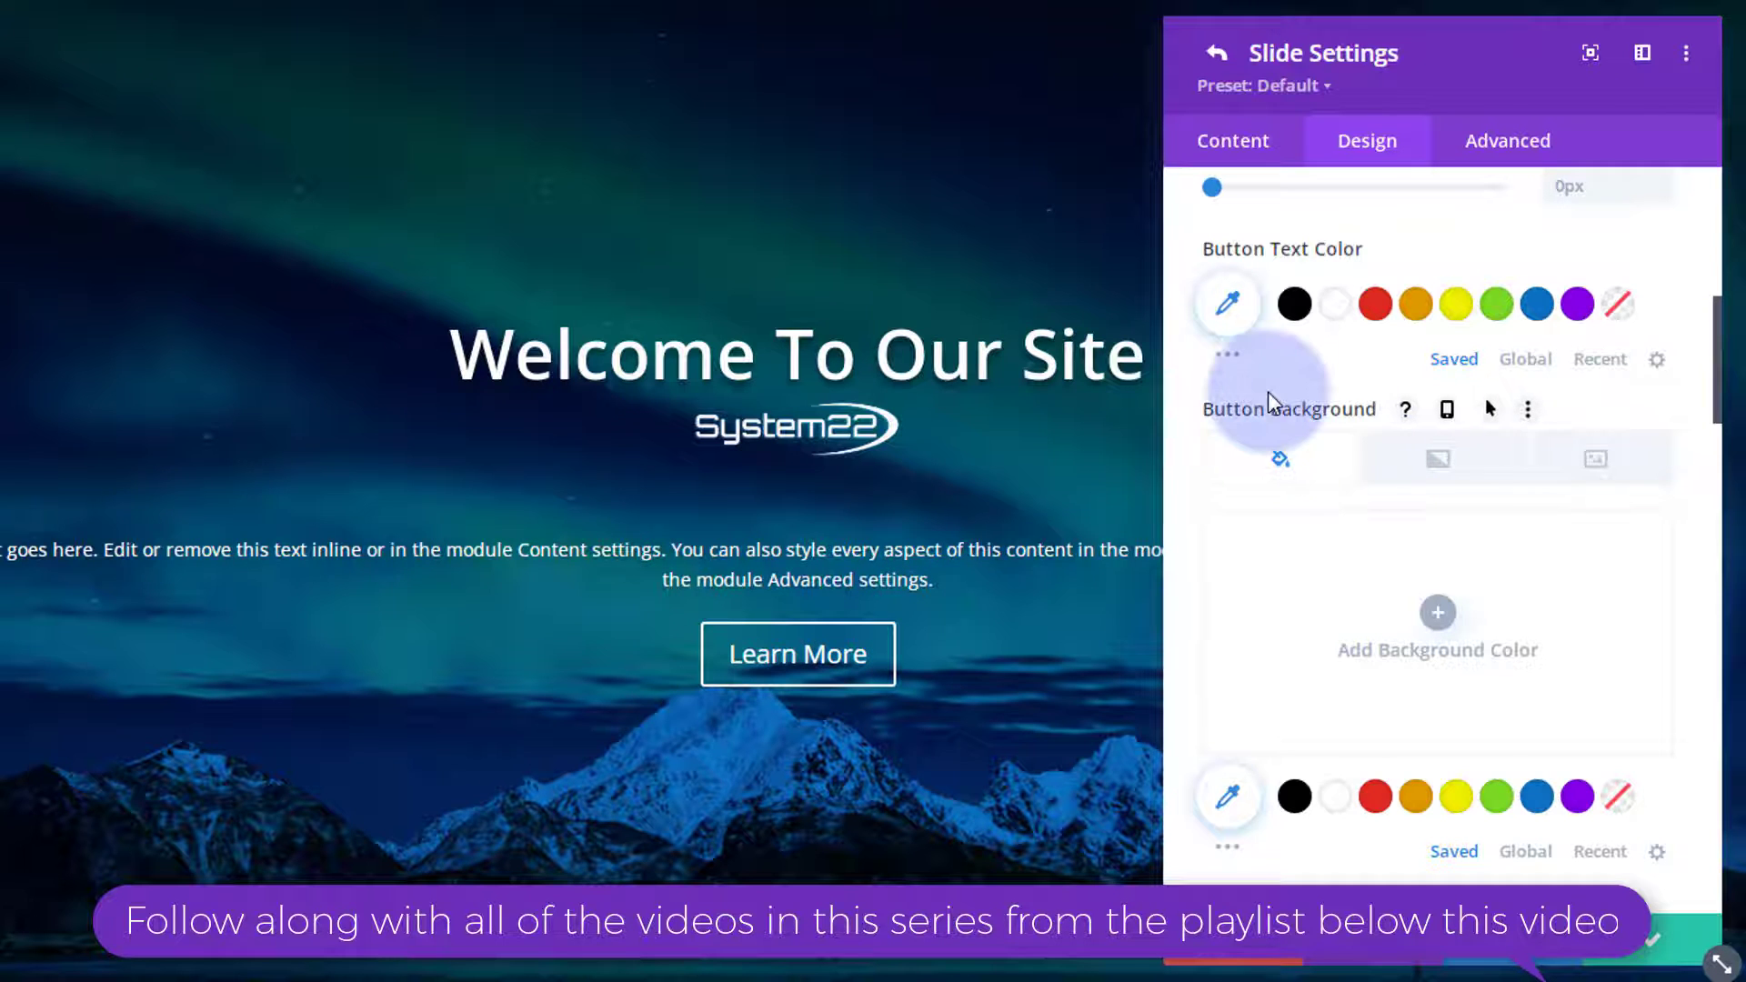
{"action": "scroll", "coordinate": [1270, 464], "scroll_direction": "down", "scroll_amount": 2}
{"action": "scroll", "coordinate": [1270, 473], "scroll_direction": "down", "scroll_amount": 1}
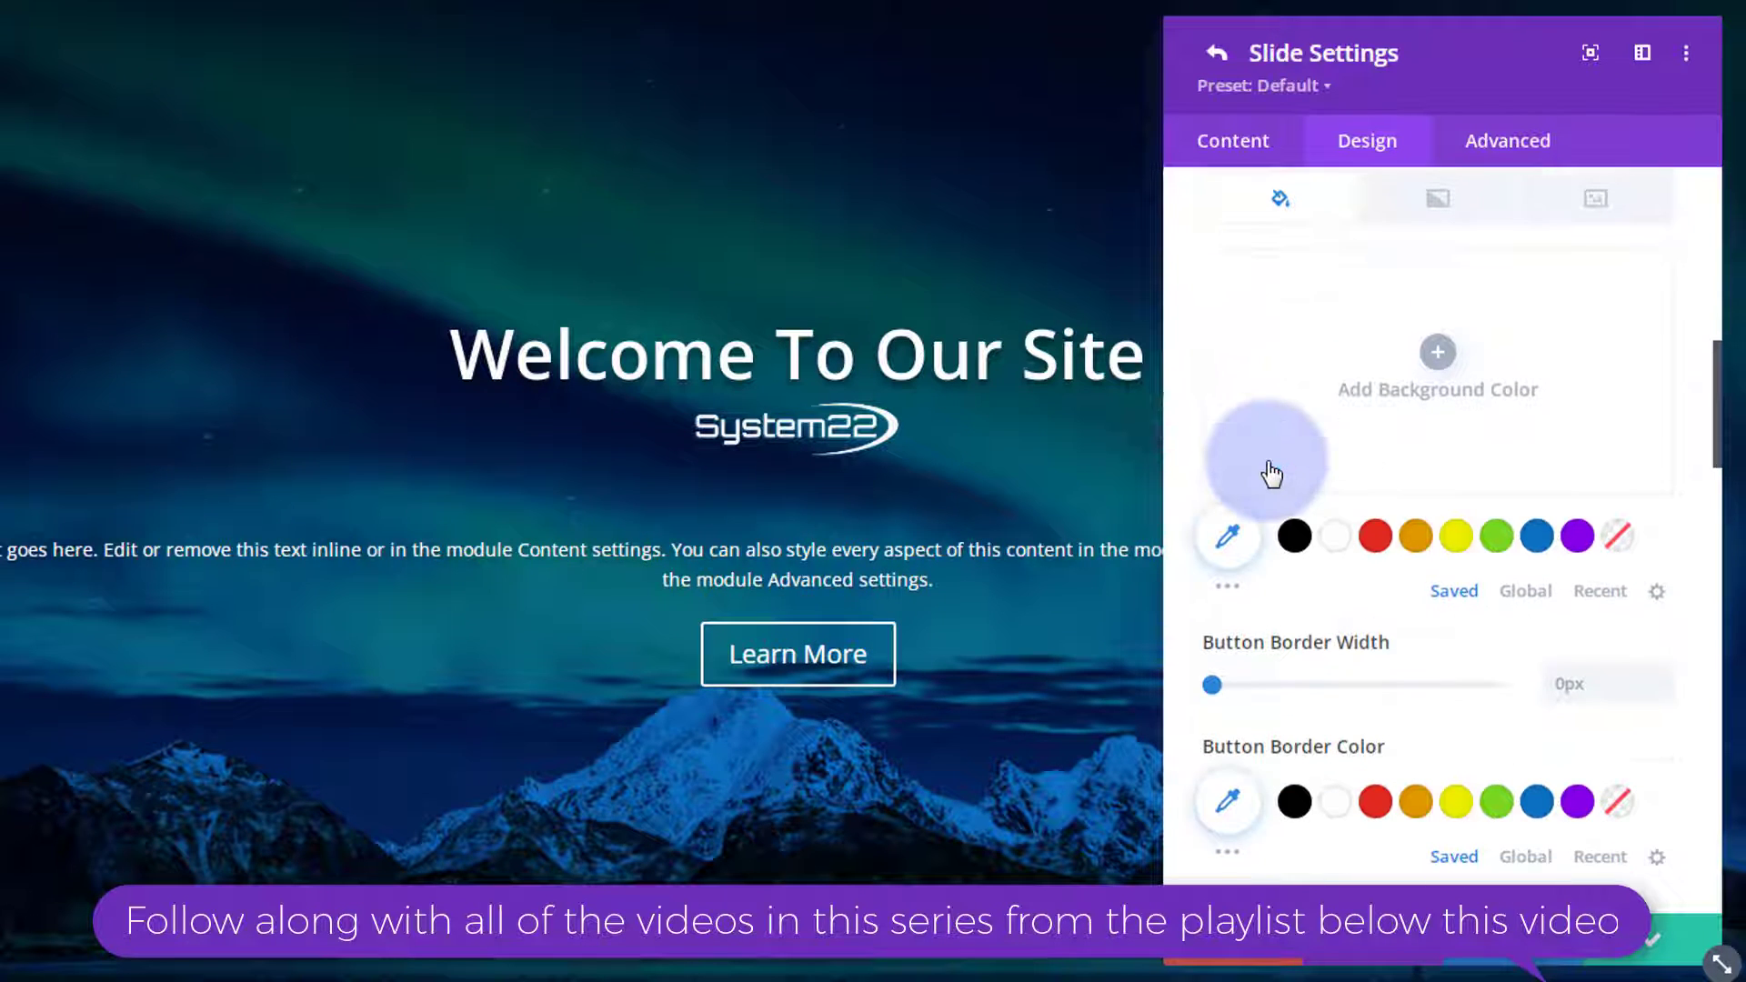
{"action": "left_click", "coordinate": [1586, 545]}
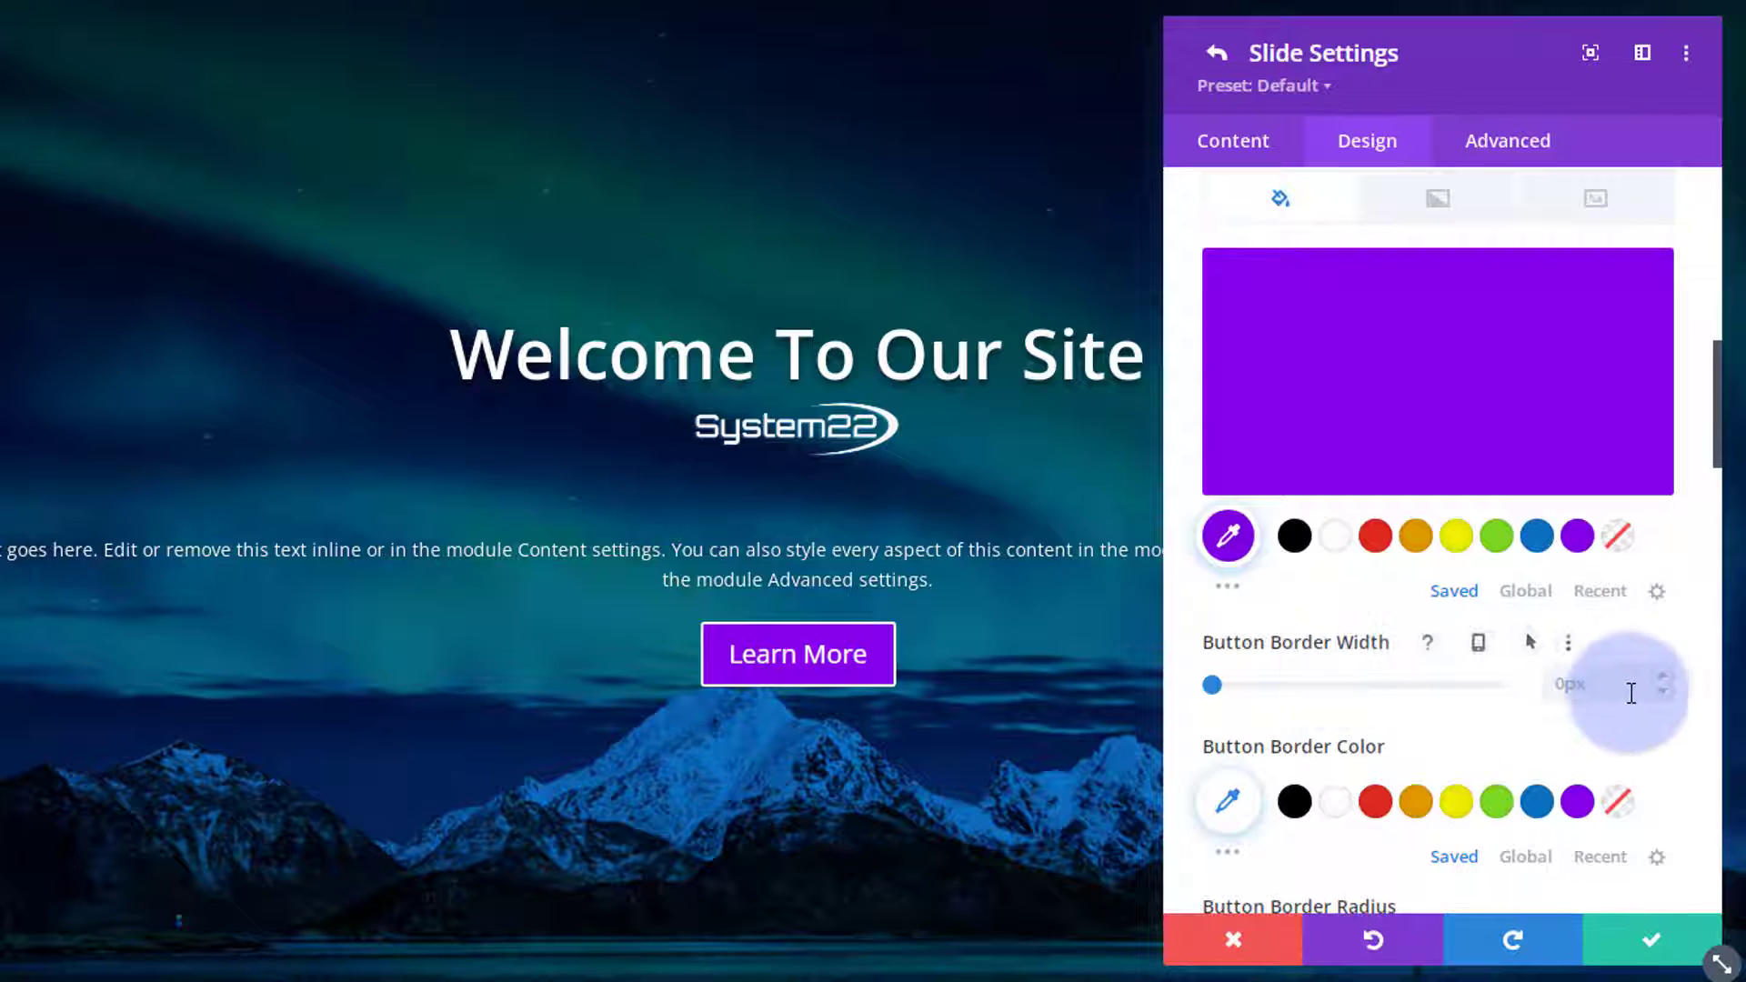
{"action": "left_click", "coordinate": [1661, 675]}
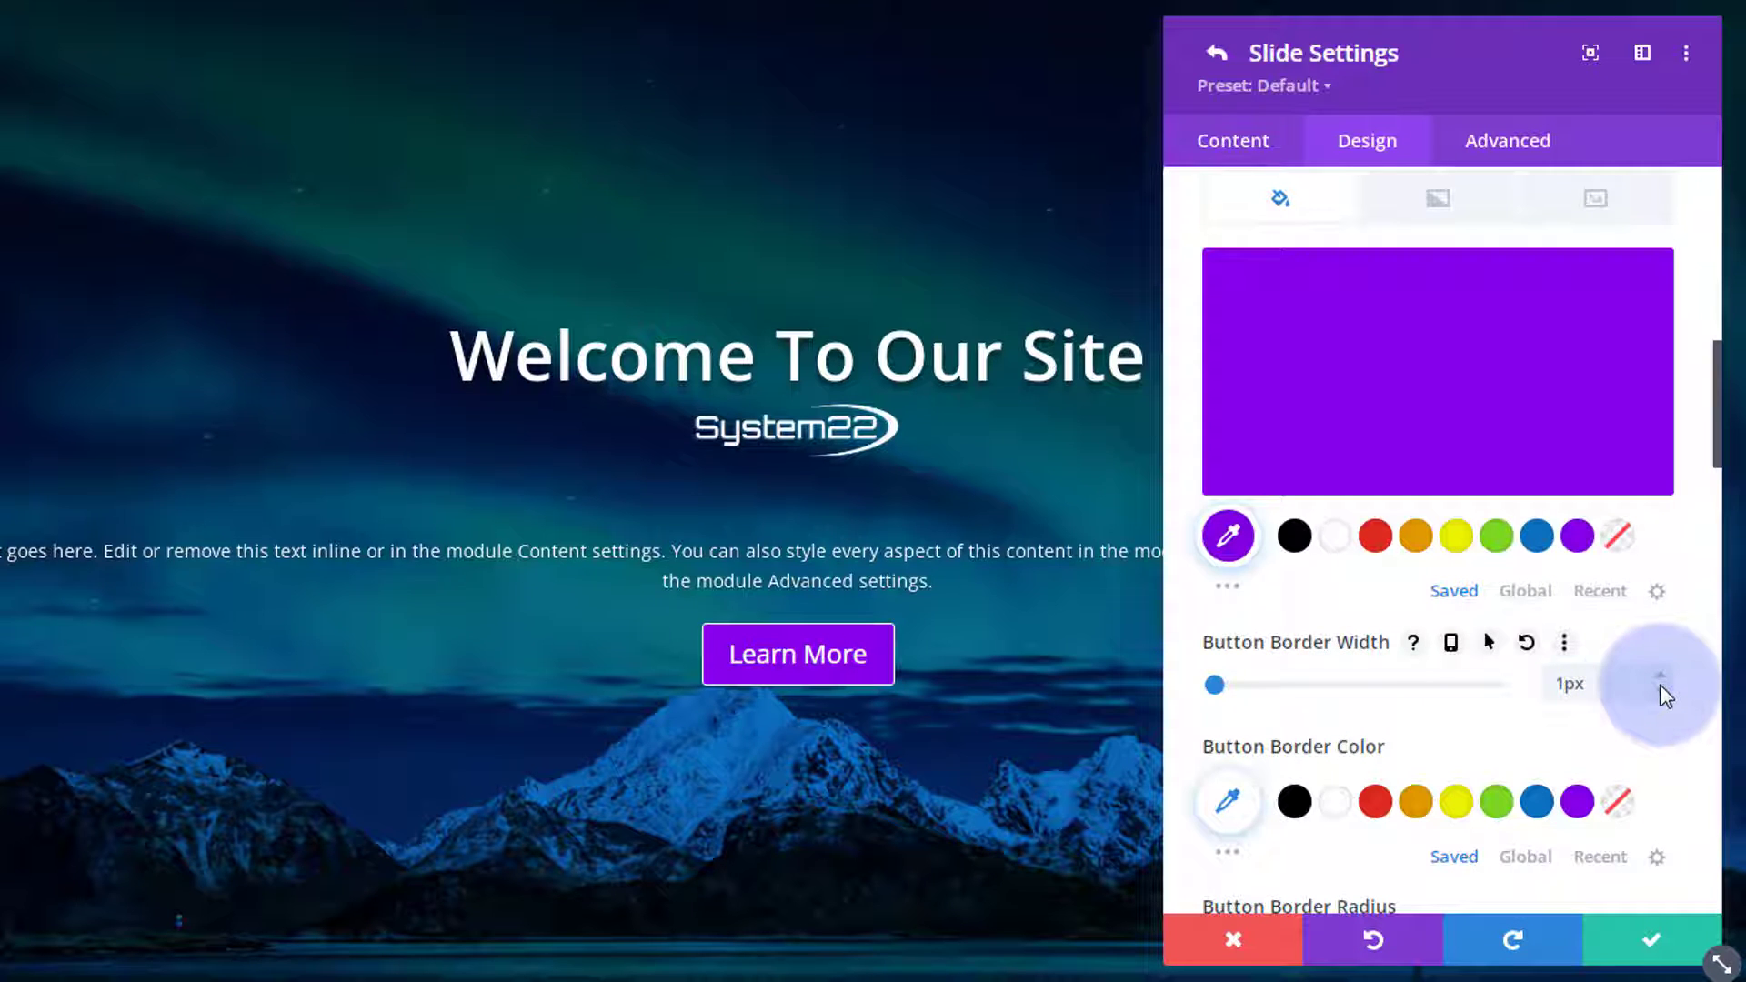
{"action": "left_click", "coordinate": [1661, 691]}
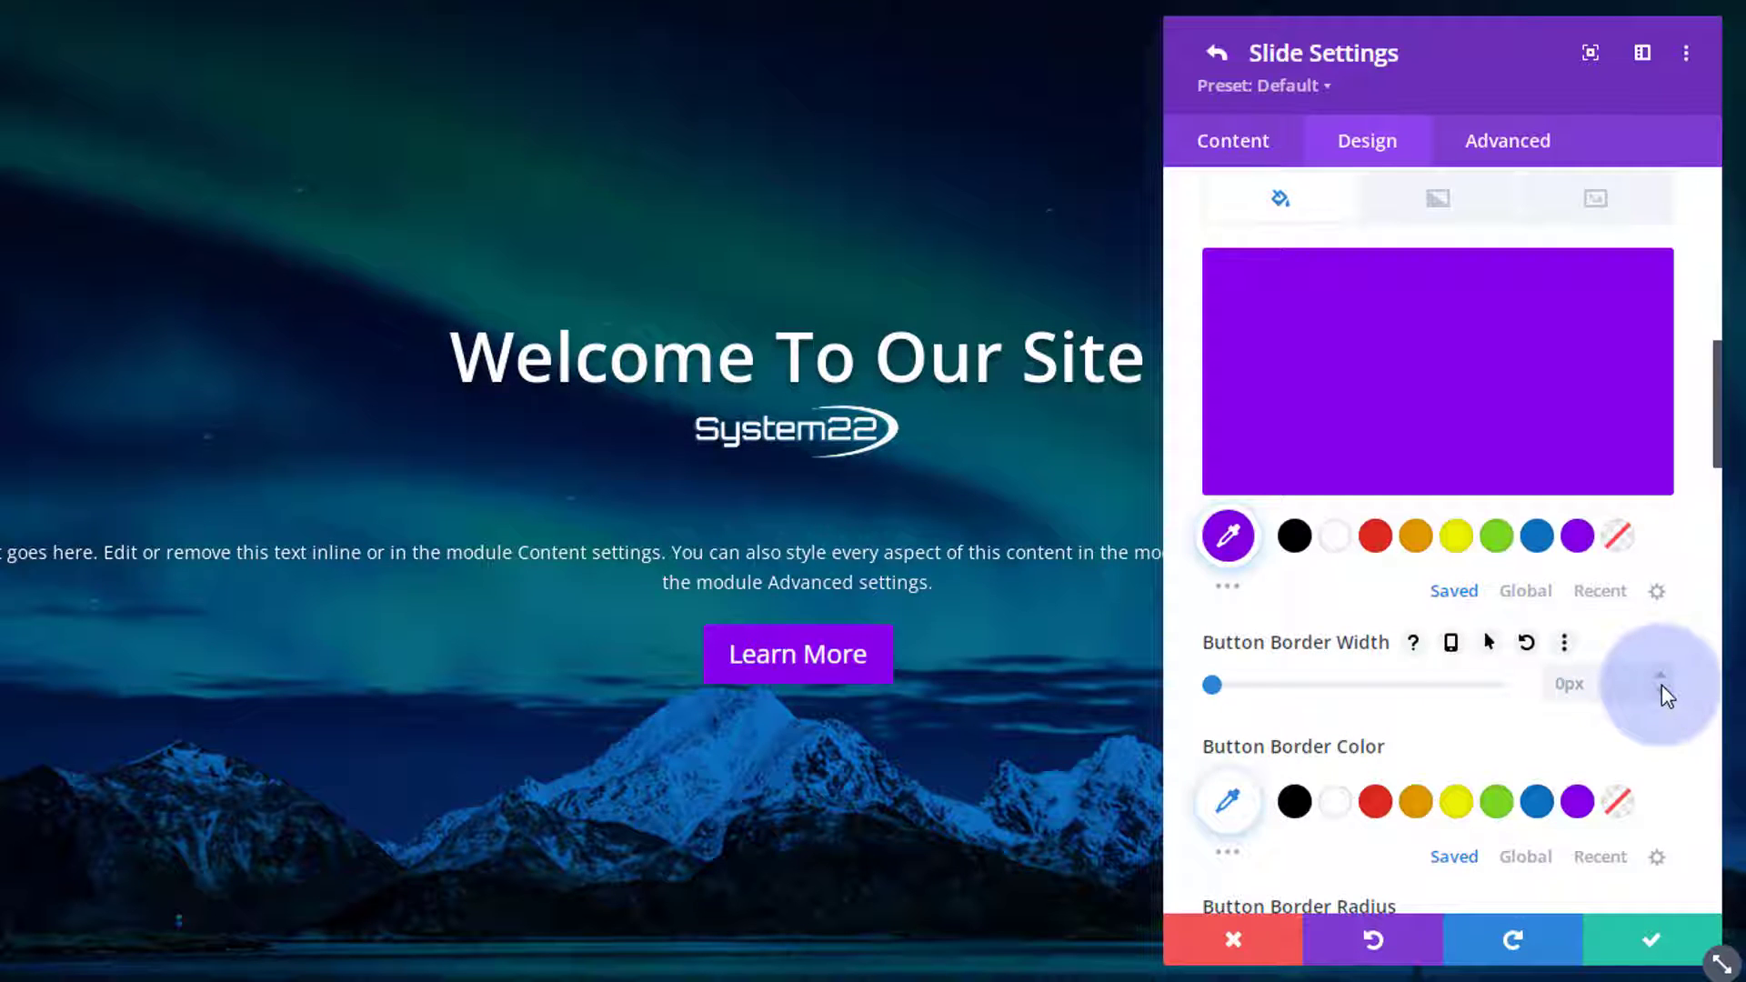
Make the button background turn blue #0c71c3 on hover, back on the normal Desktop state.
{"action": "scroll", "coordinate": [1524, 679], "scroll_direction": "up", "scroll_amount": 2}
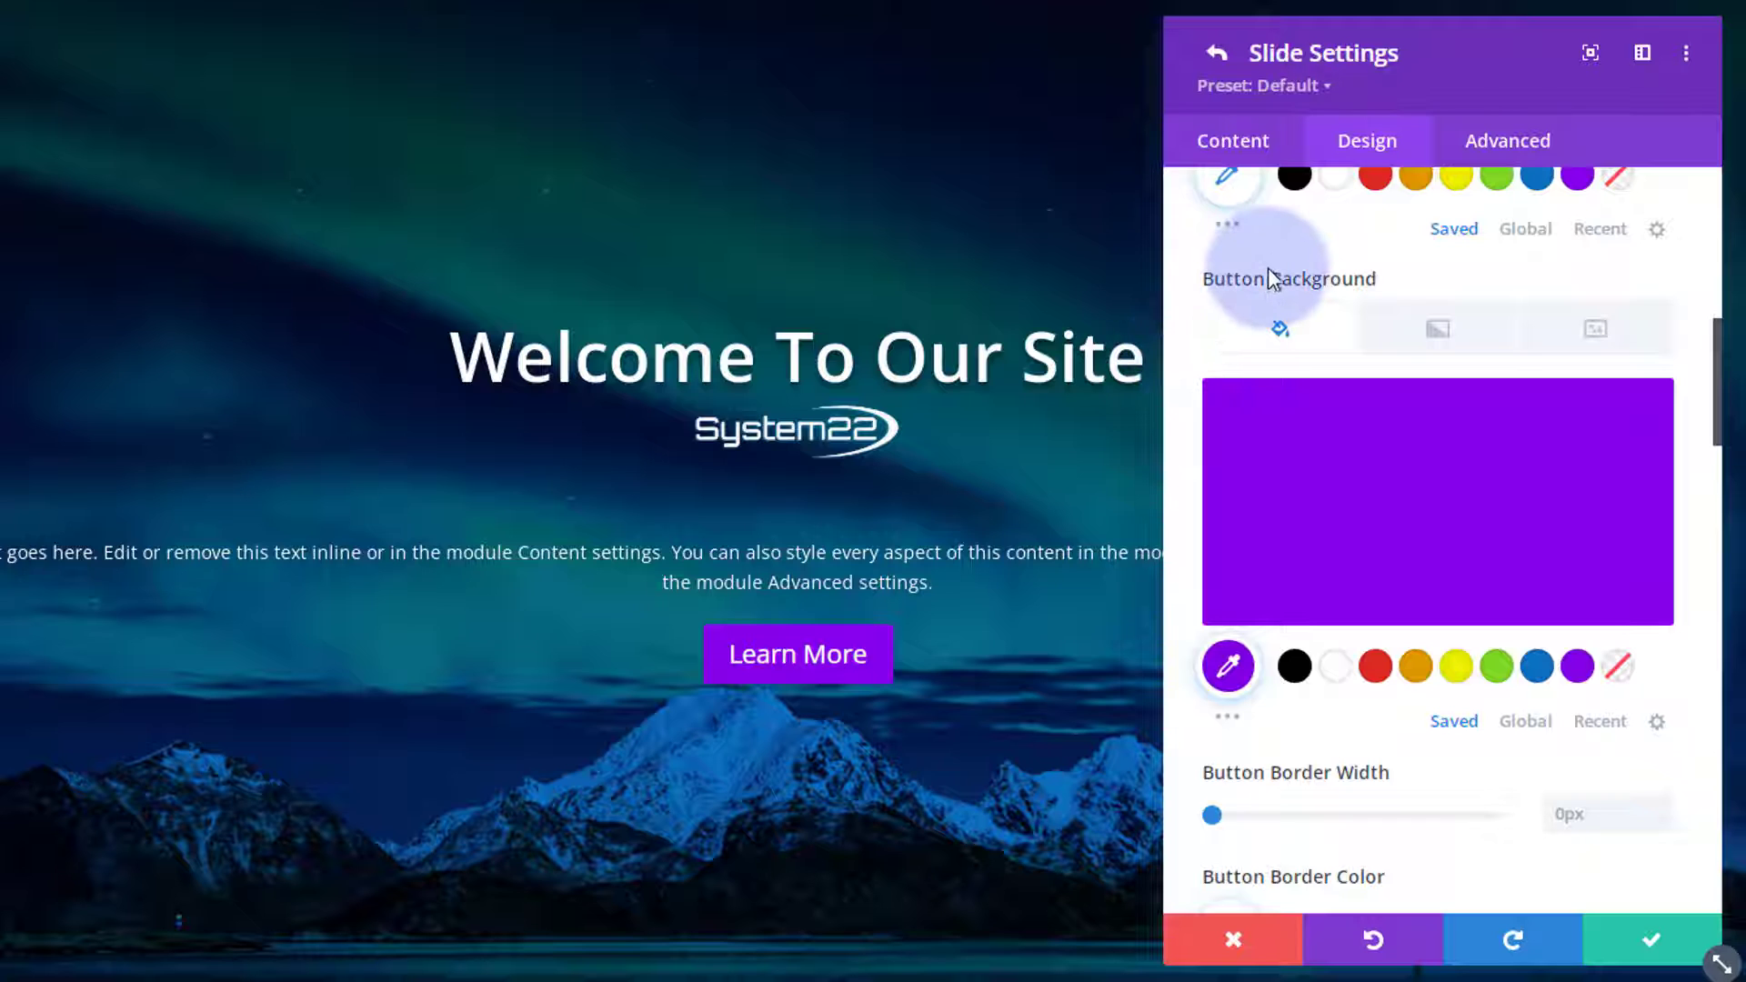
{"action": "mouse_move", "coordinate": [1271, 281]}
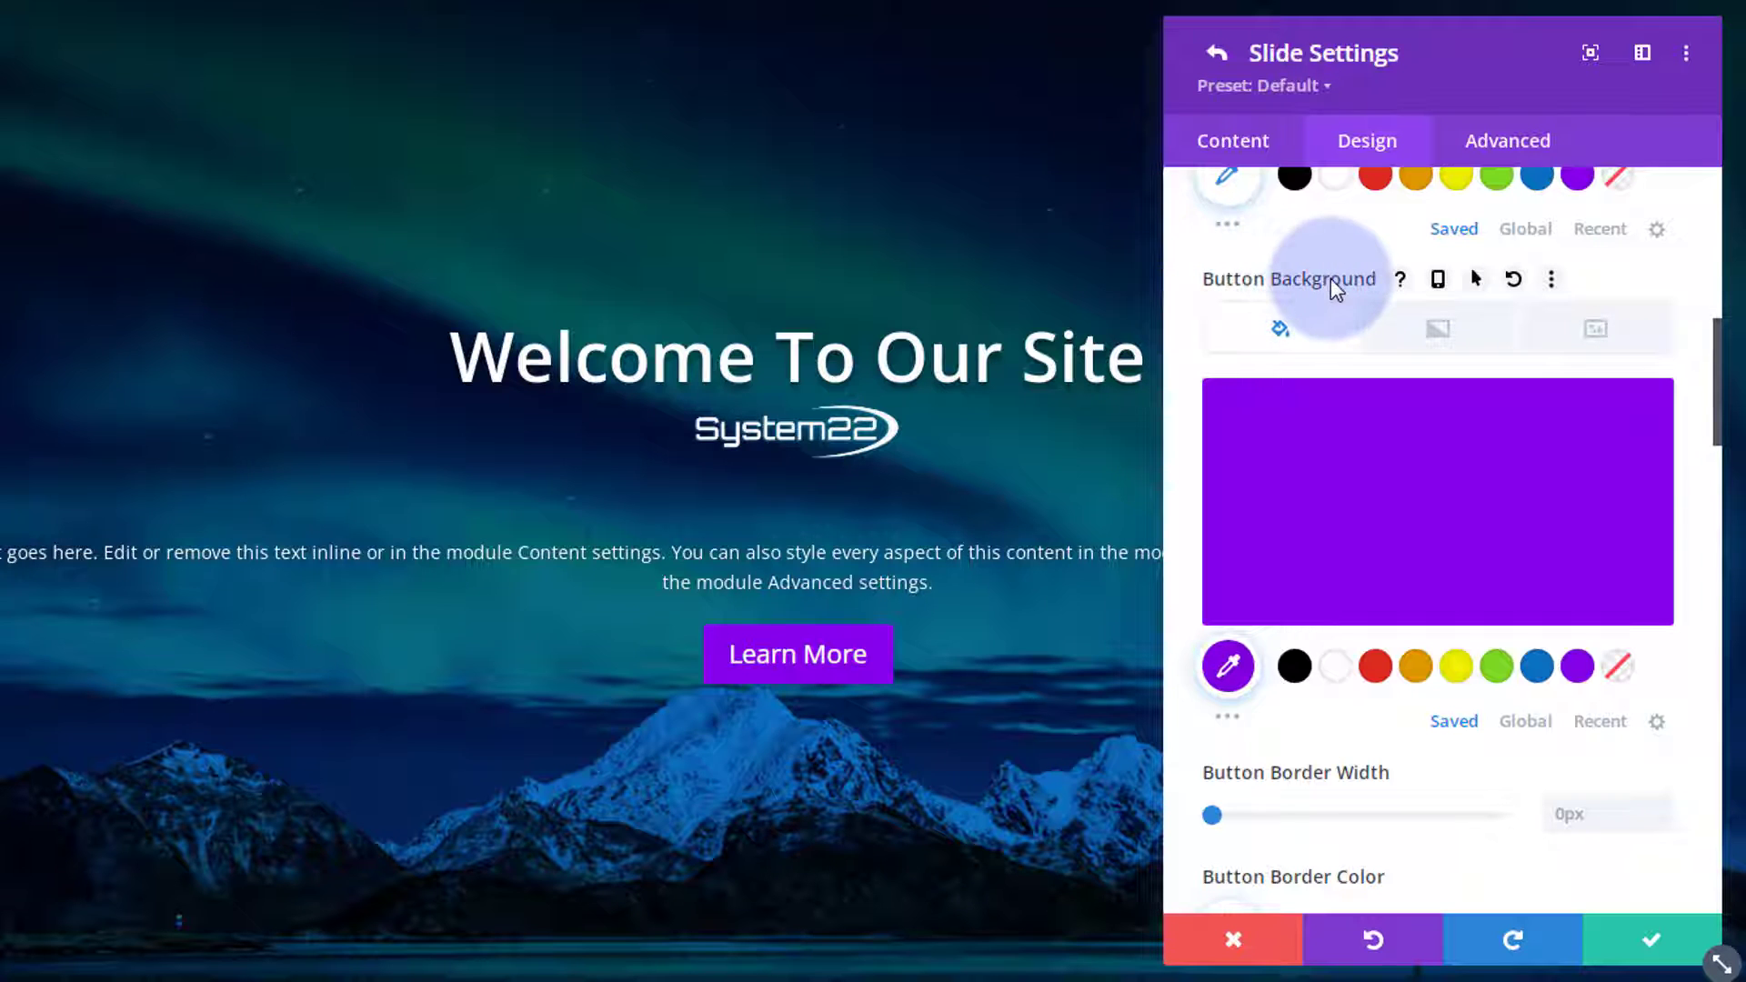
{"action": "left_click", "coordinate": [1477, 280]}
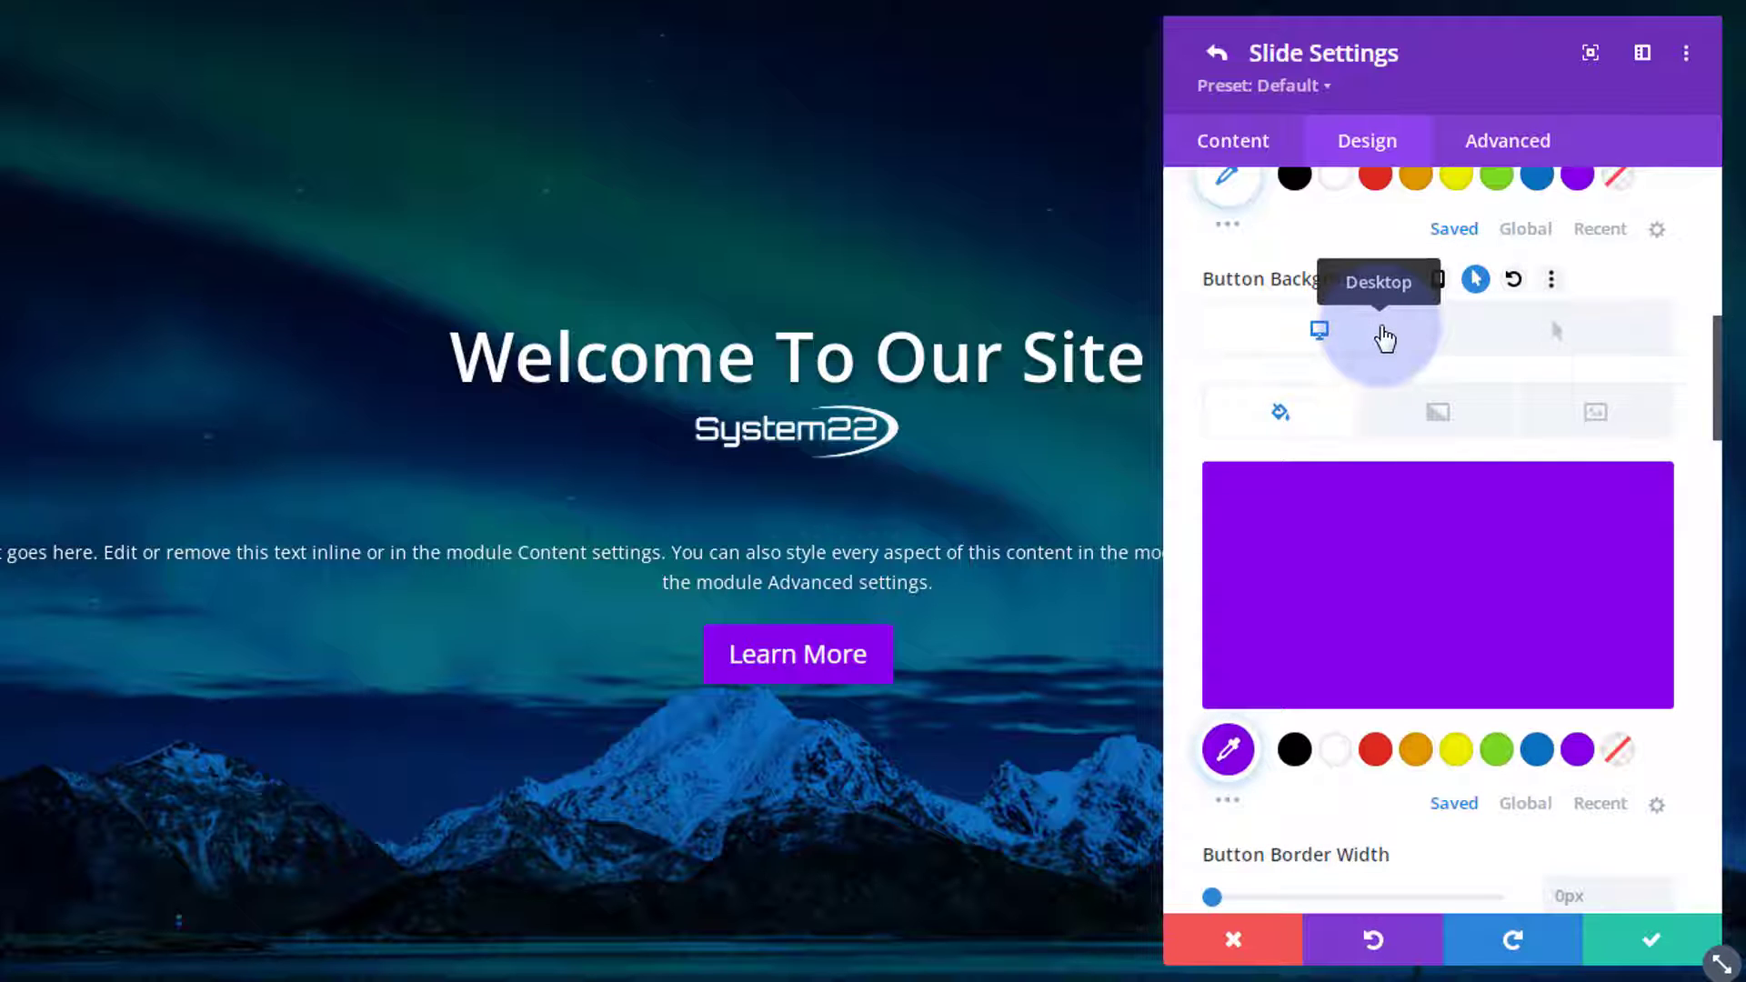
{"action": "left_click", "coordinate": [1512, 345]}
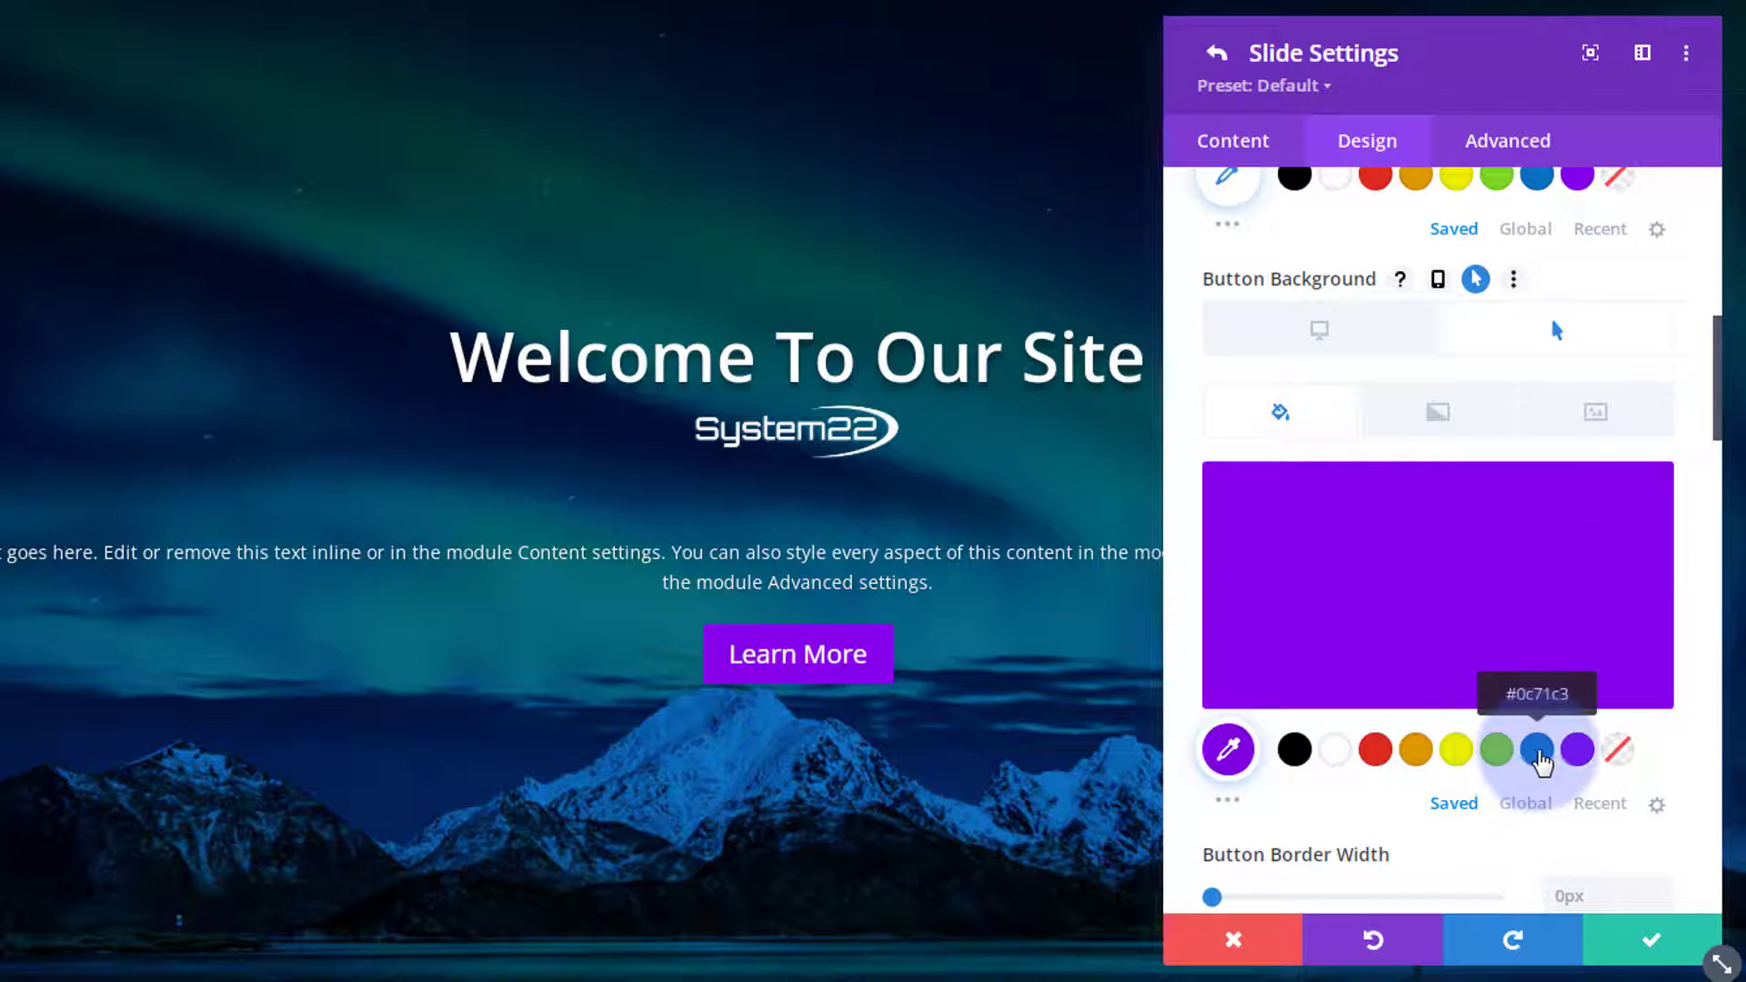
{"action": "left_click", "coordinate": [1536, 751]}
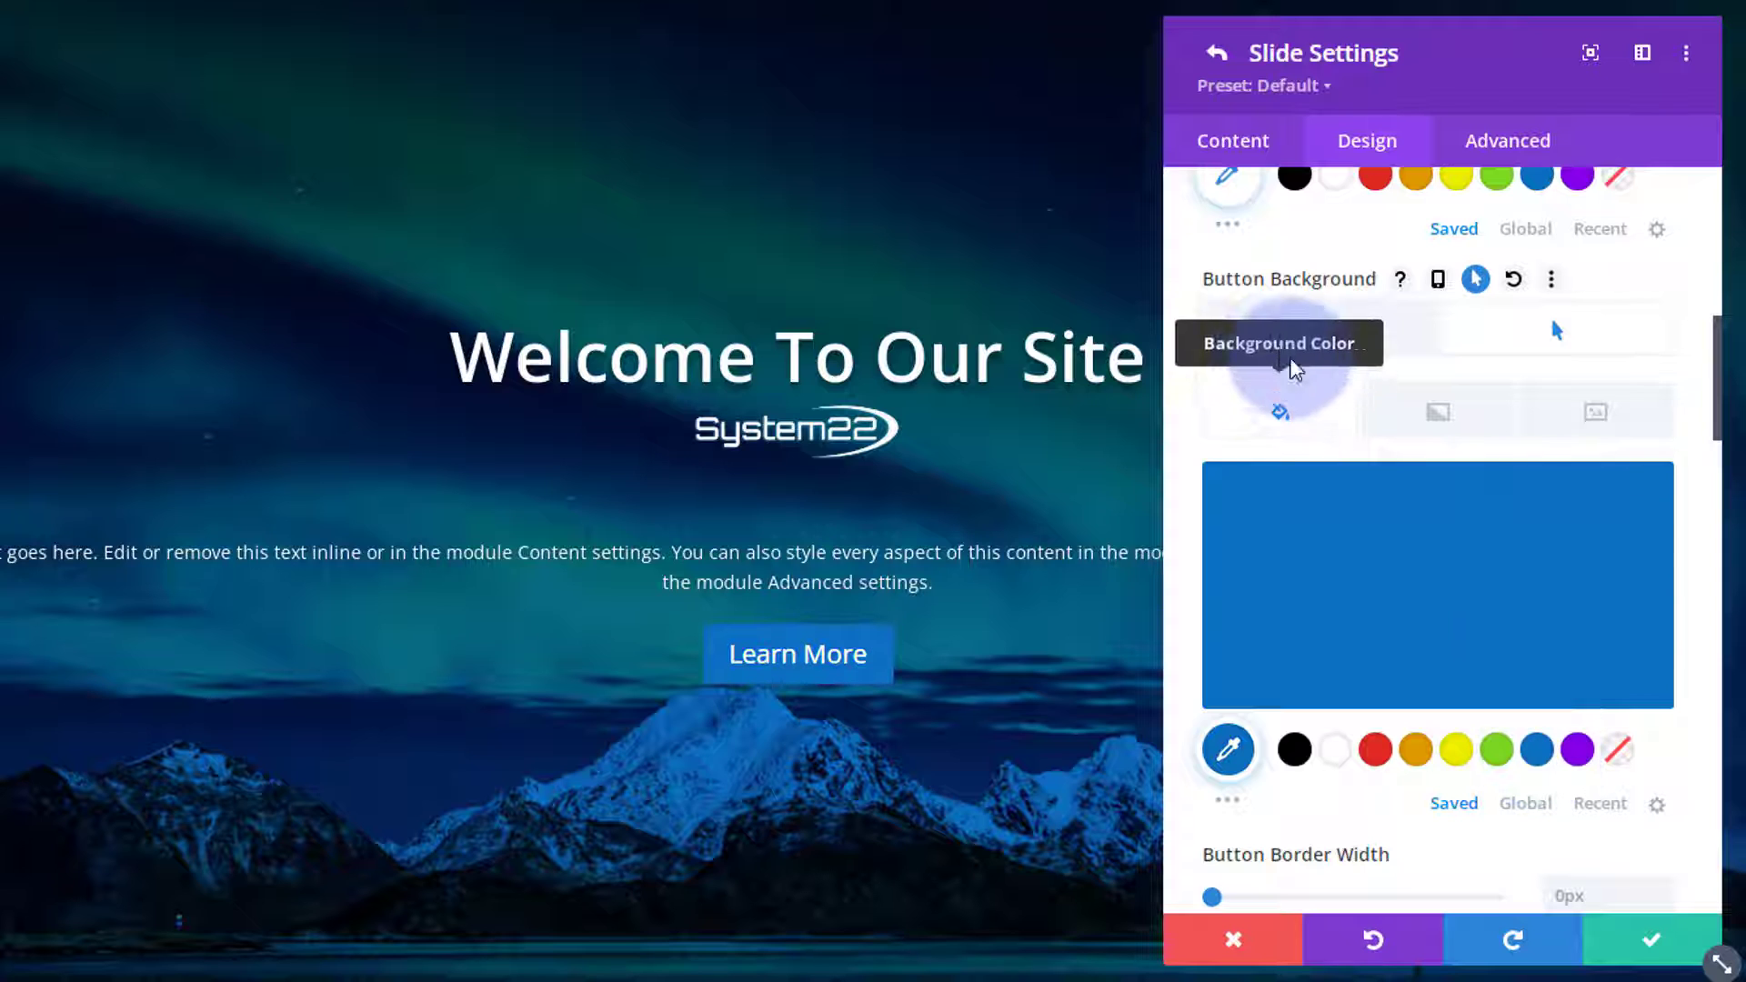
{"action": "left_click", "coordinate": [1304, 332]}
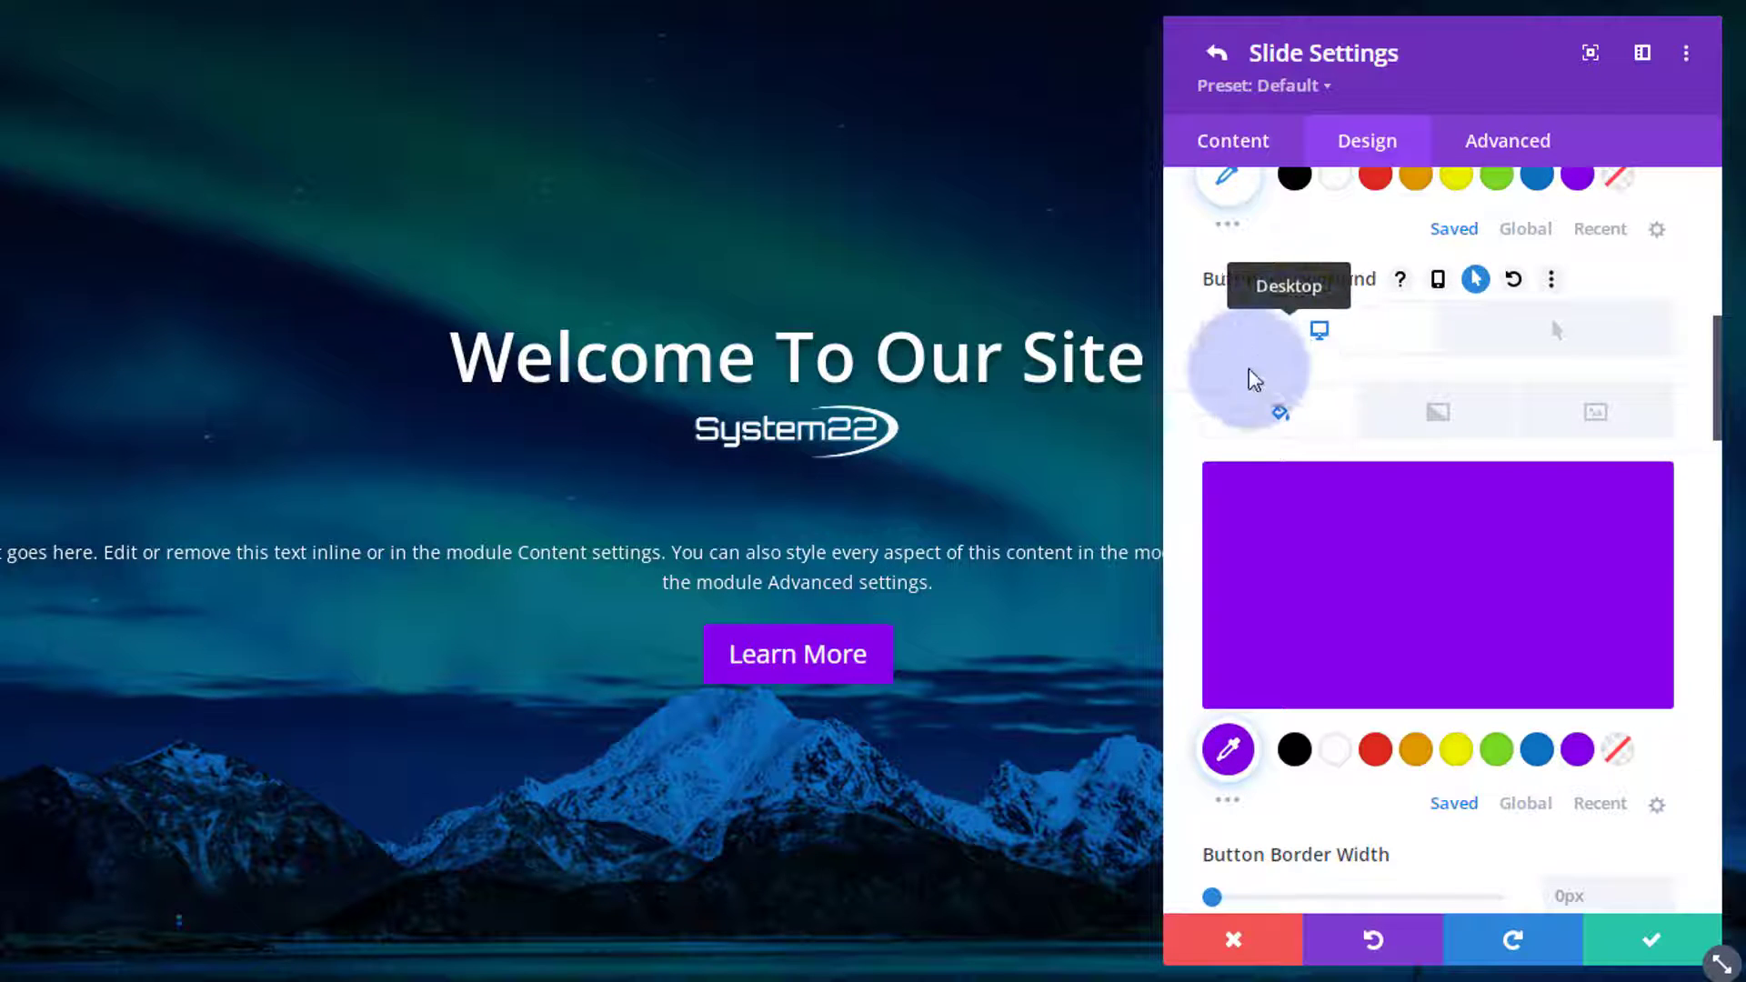
{"action": "scroll", "coordinate": [1194, 429], "scroll_direction": "down", "scroll_amount": 5}
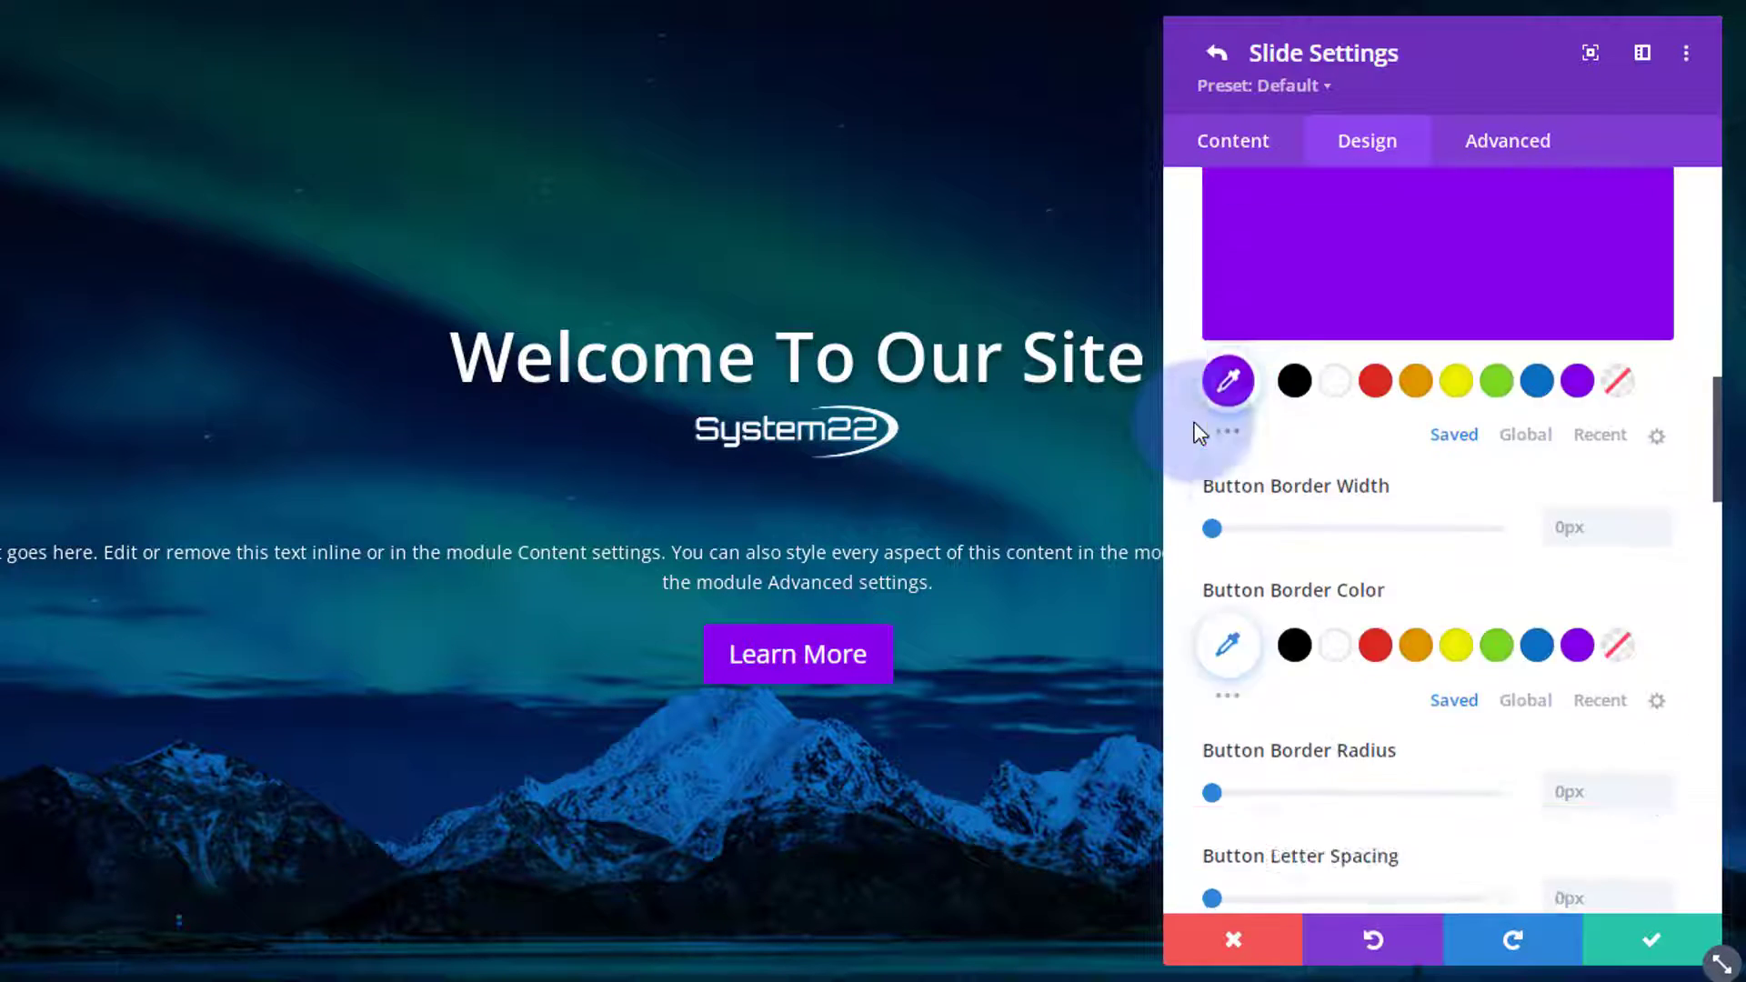
Set the button's Border Radius to 30px.
{"action": "scroll", "coordinate": [1195, 434], "scroll_direction": "down", "scroll_amount": 2}
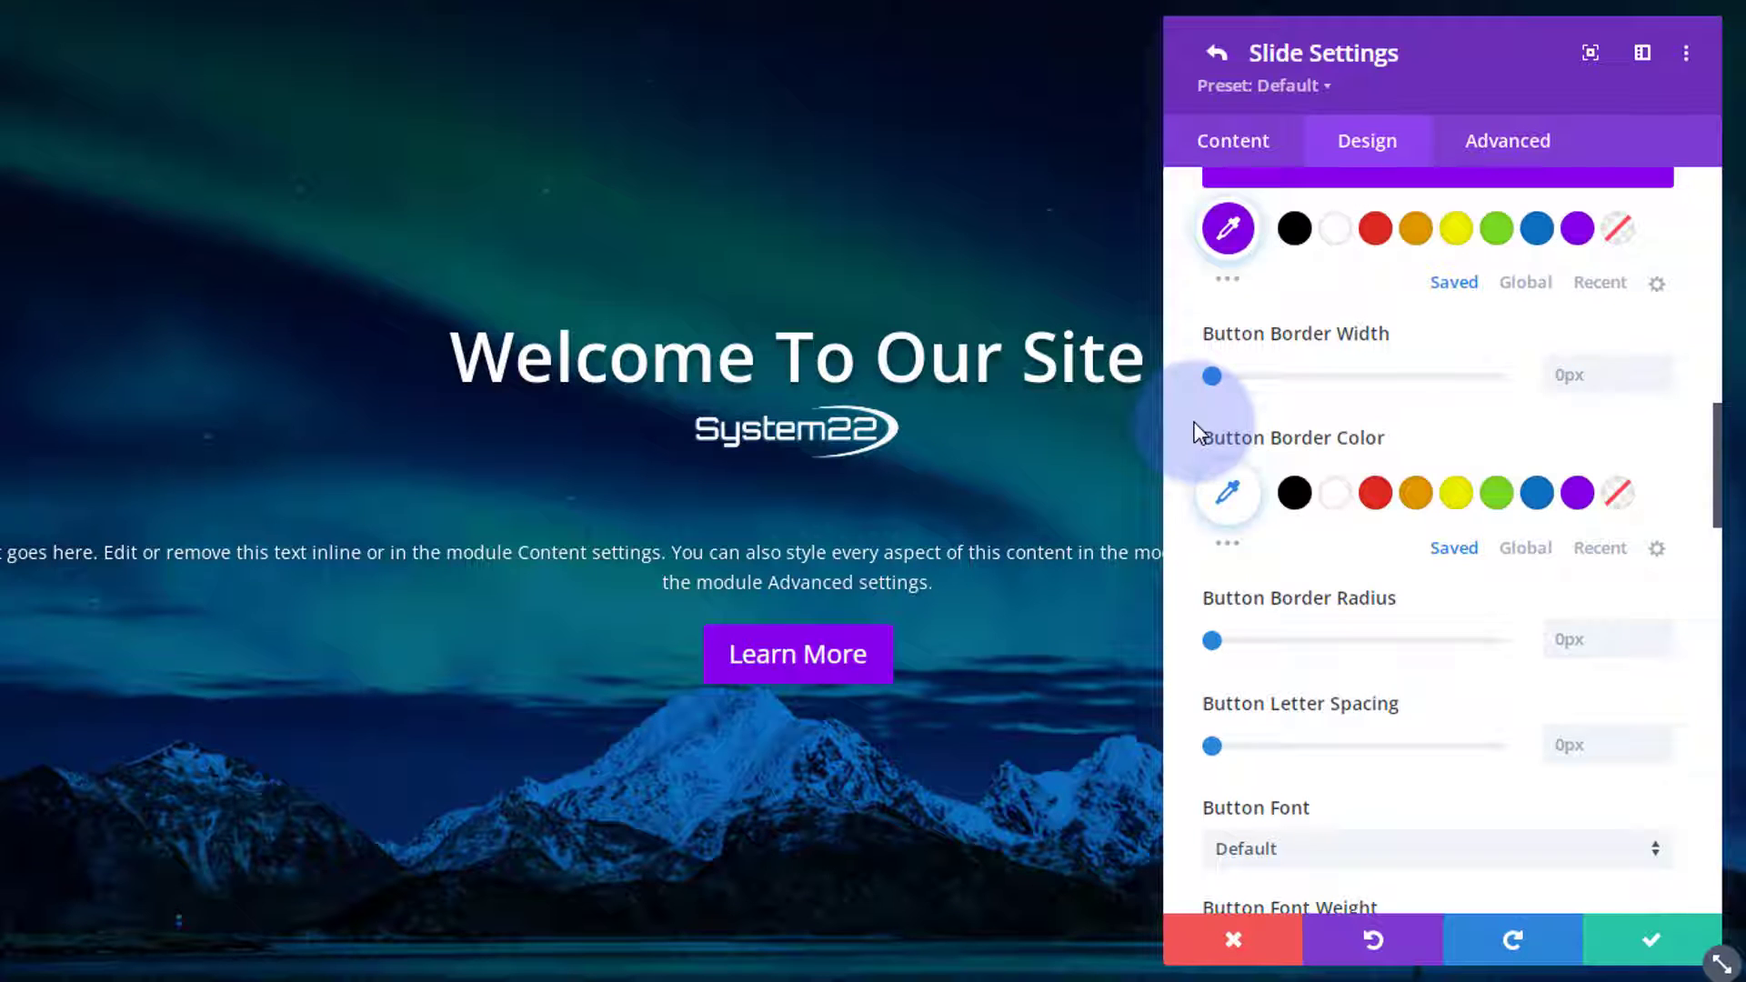
{"action": "scroll", "coordinate": [1194, 434], "scroll_direction": "down", "scroll_amount": 2}
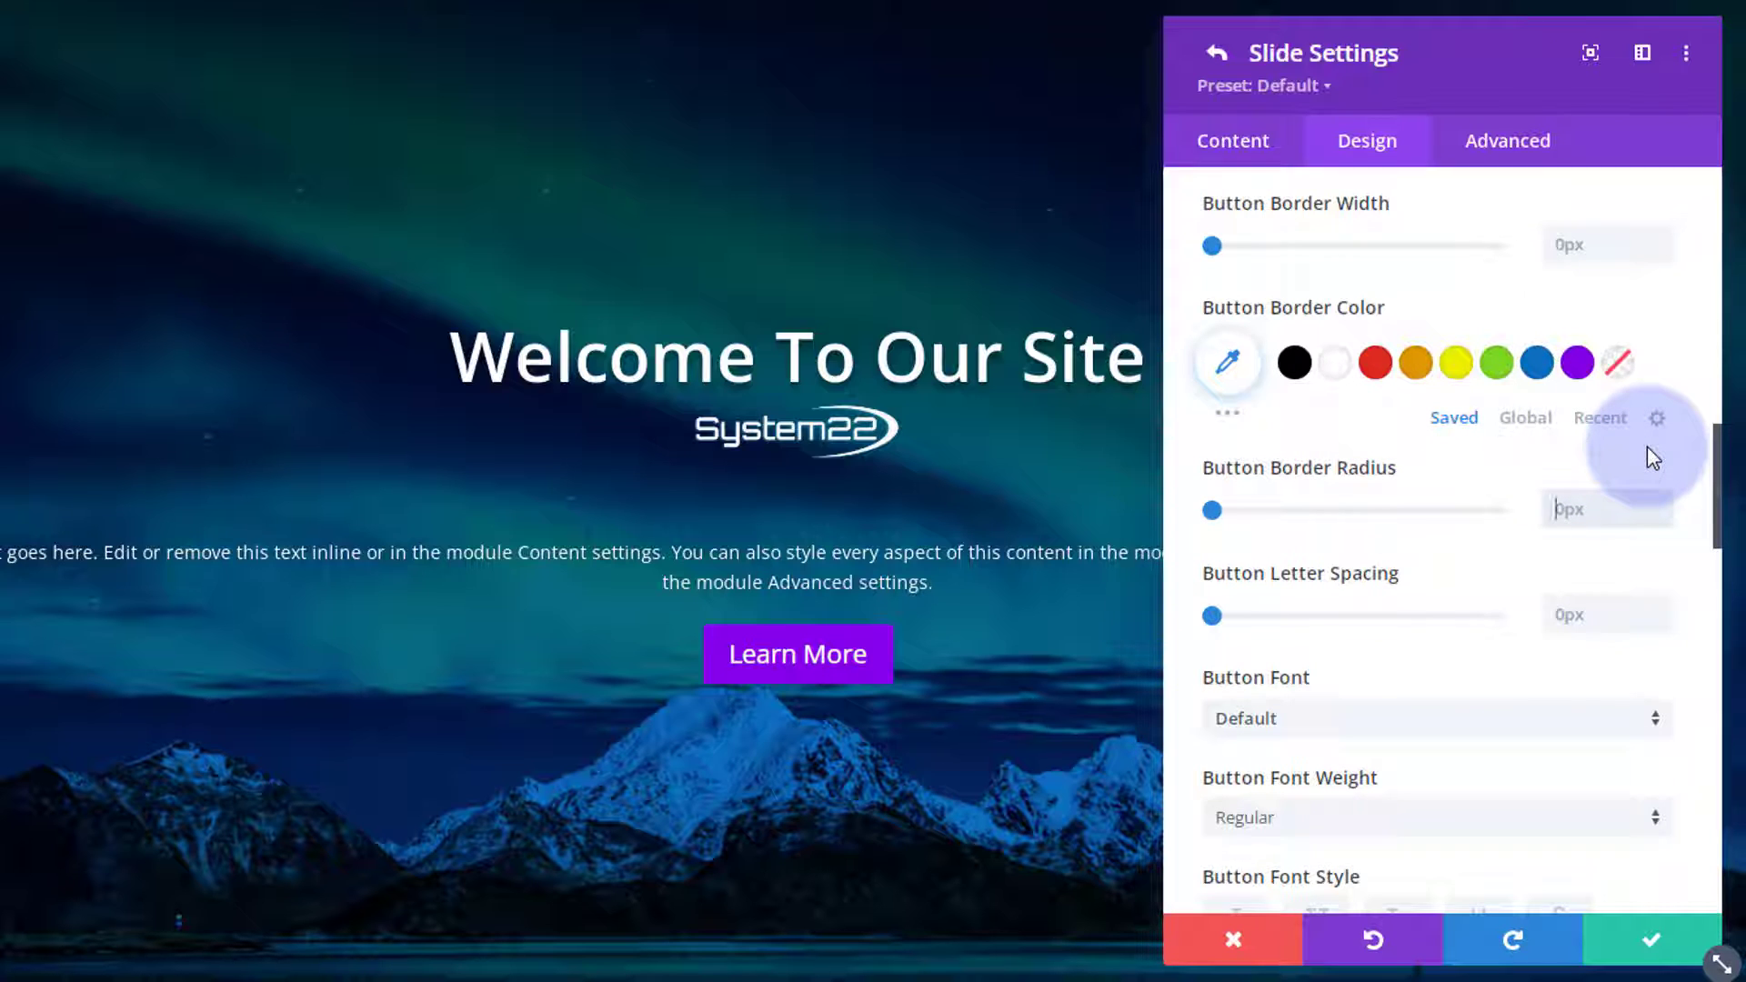
{"action": "type", "text": "30px"}
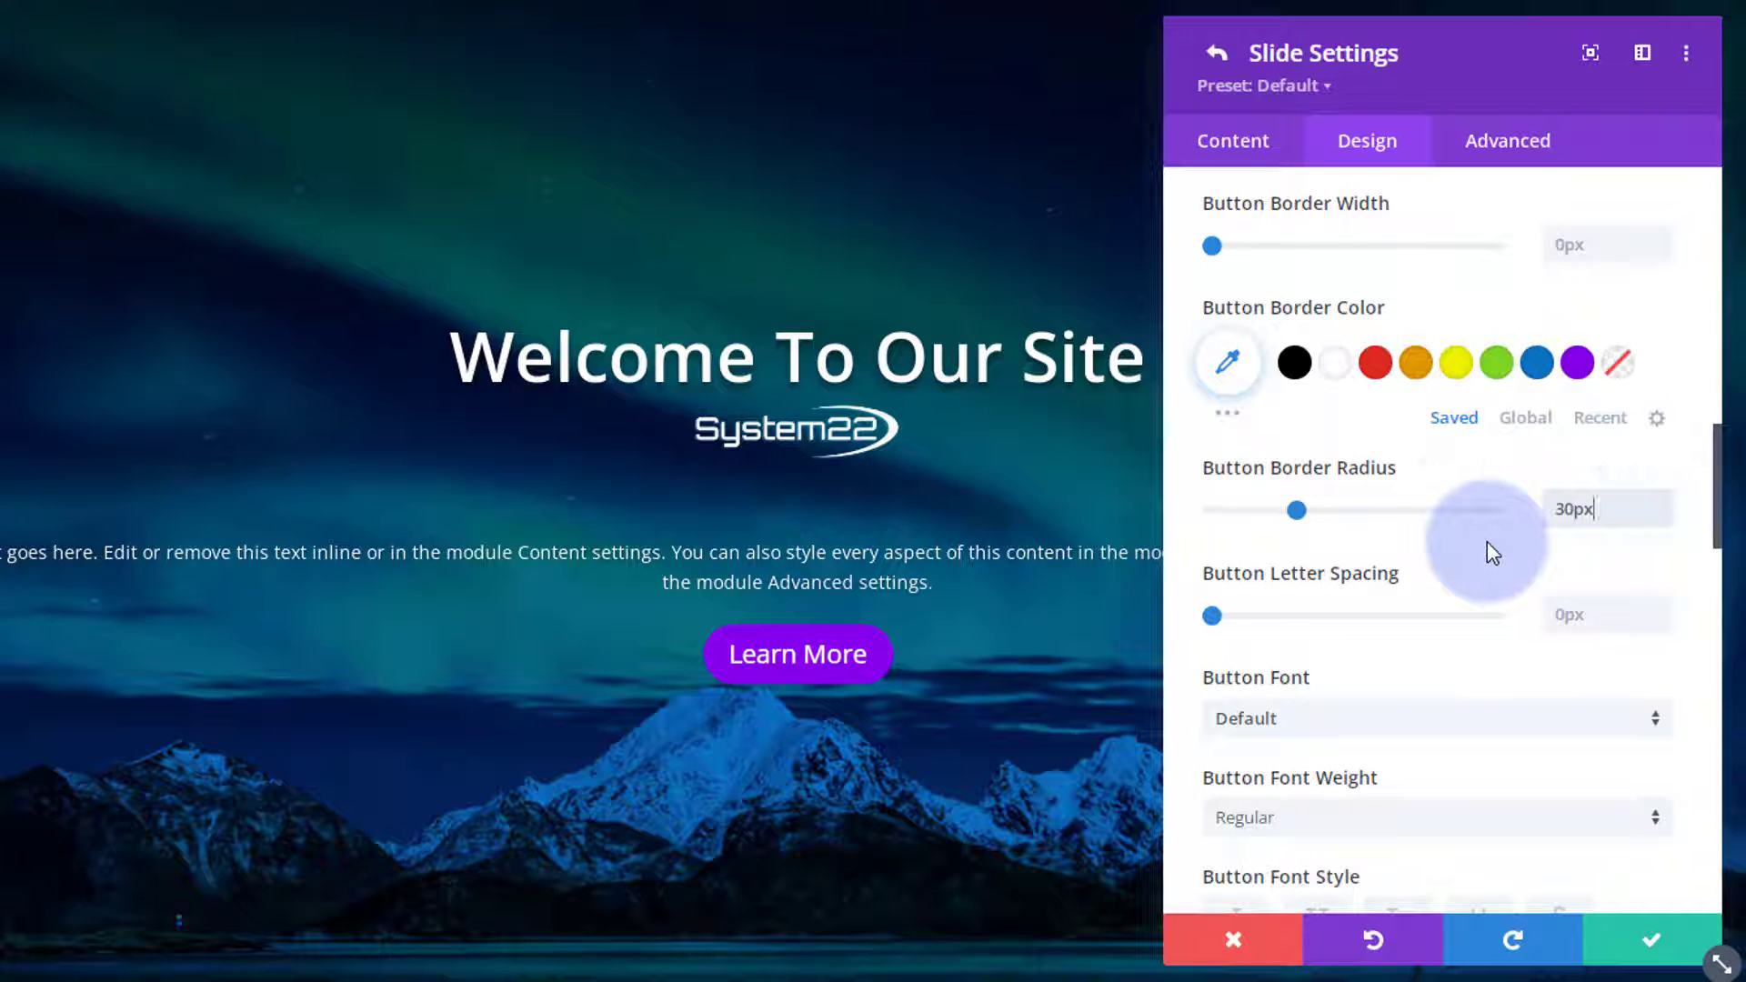
{"action": "scroll", "coordinate": [1462, 582], "scroll_direction": "down", "scroll_amount": 1}
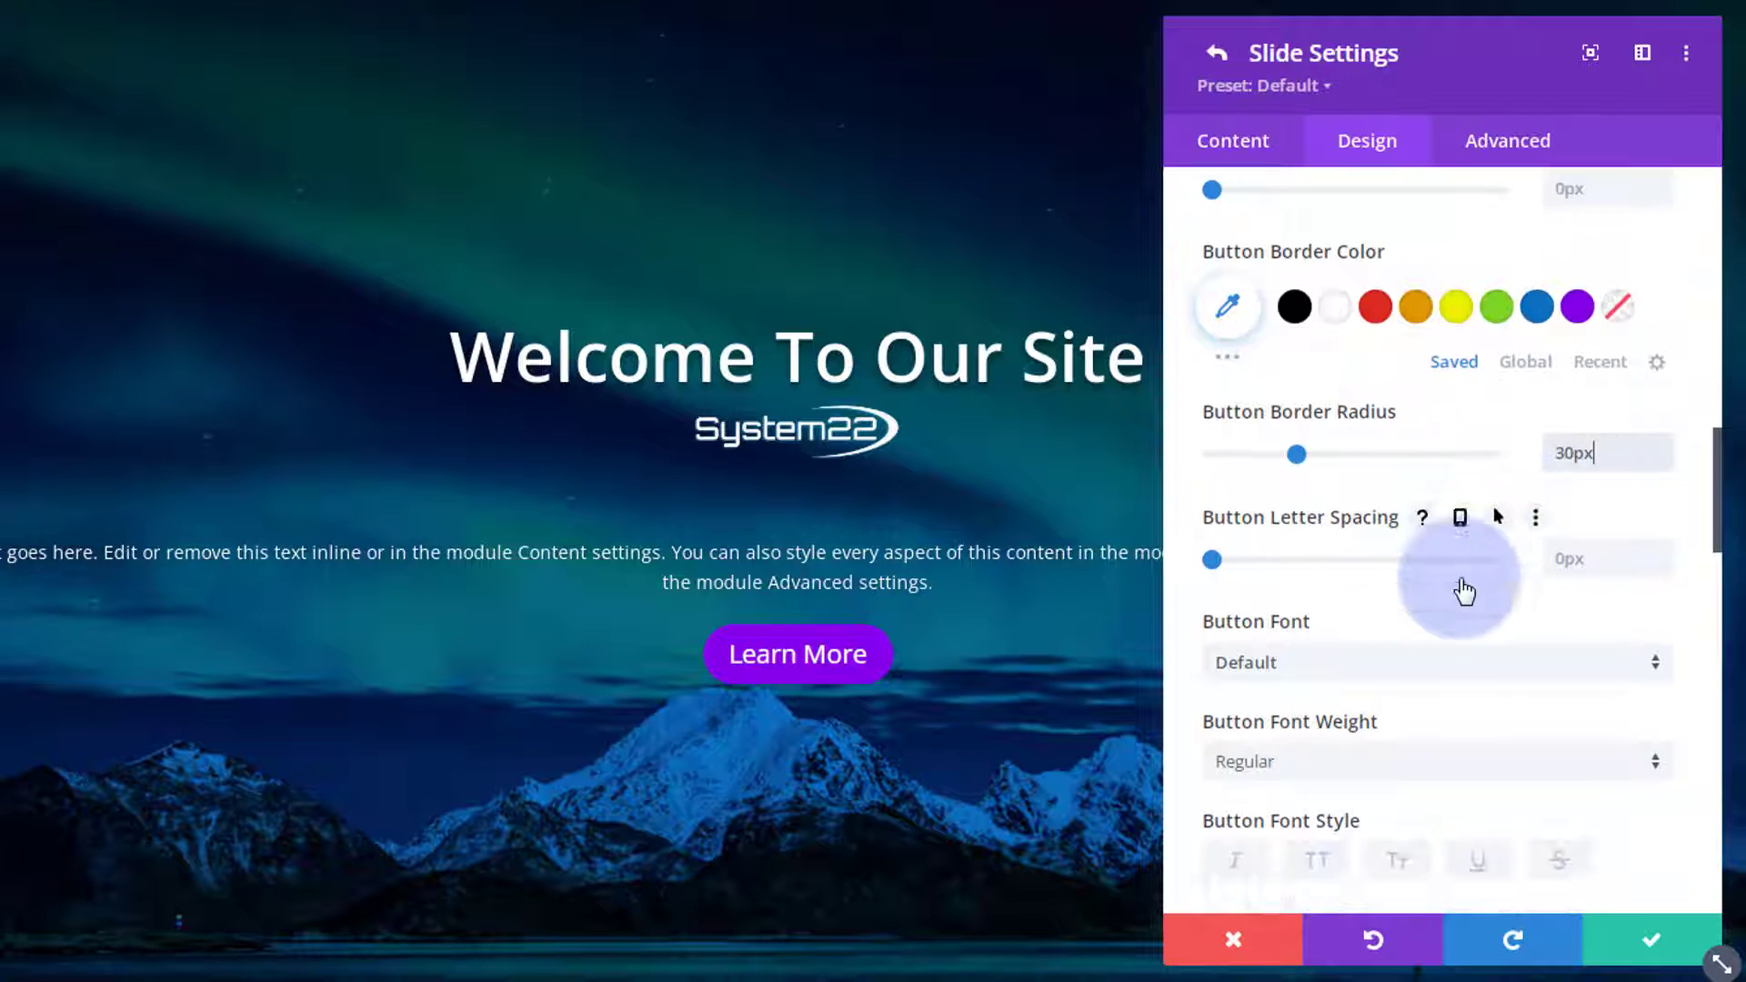
{"action": "scroll", "coordinate": [1464, 591], "scroll_direction": "down", "scroll_amount": 3}
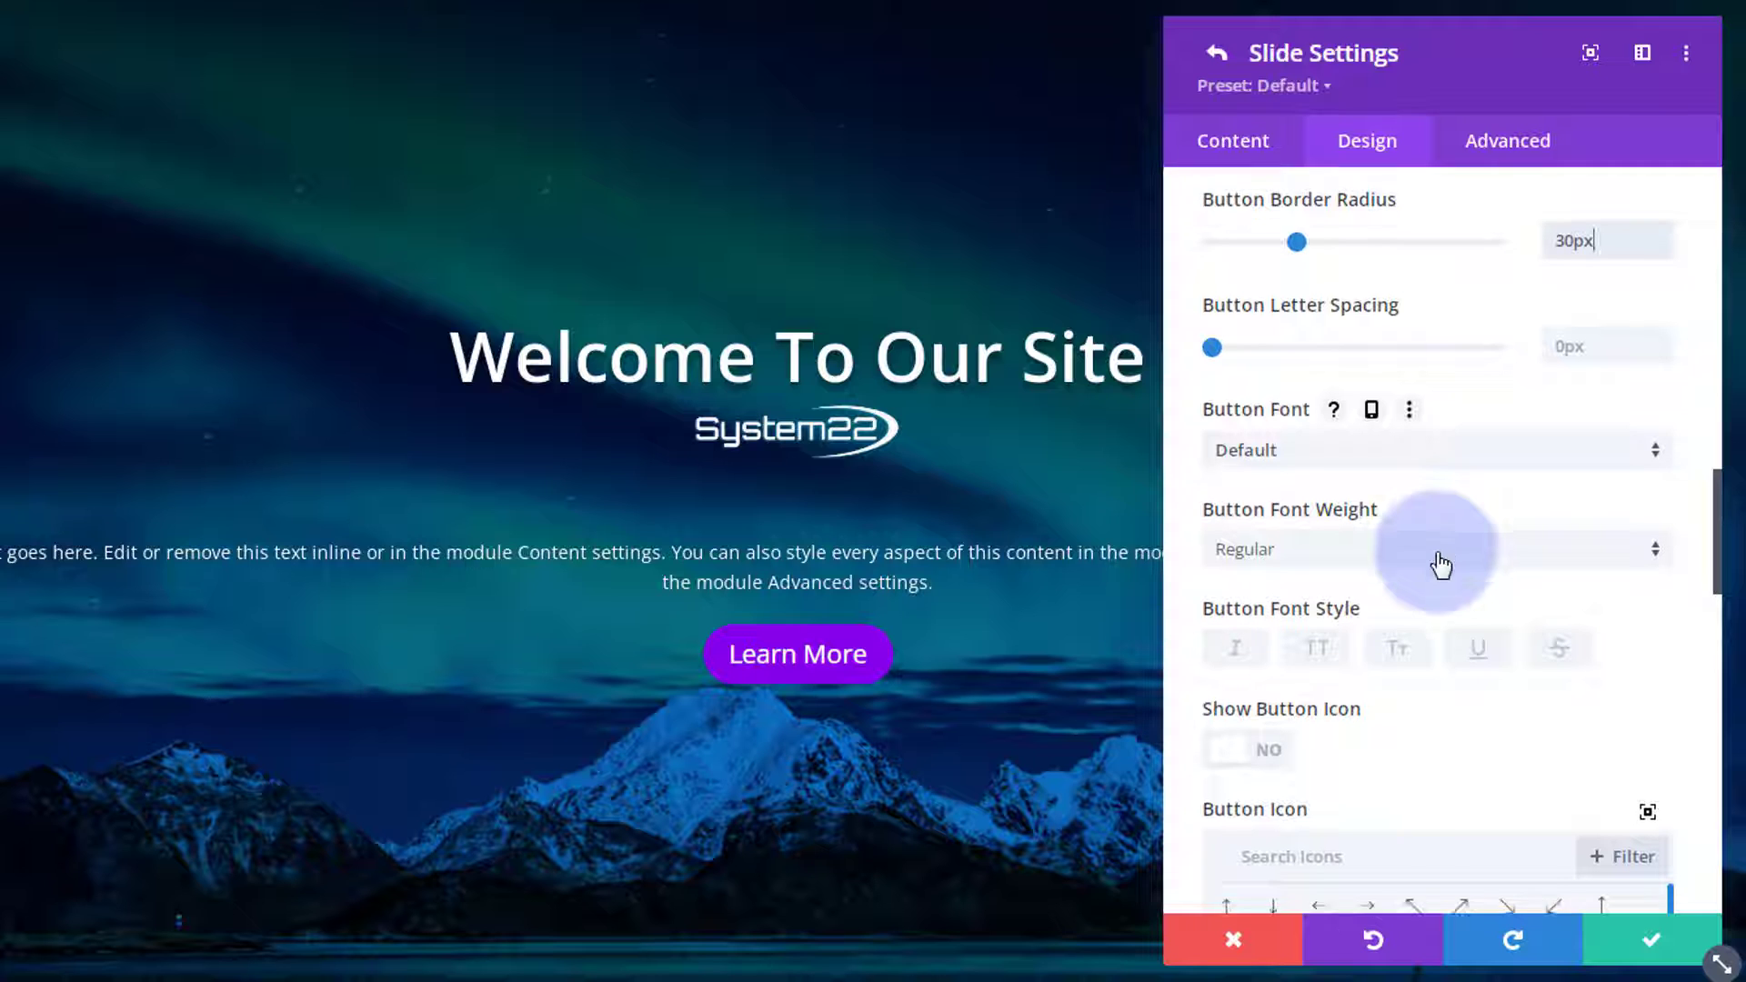
{"action": "scroll", "coordinate": [1438, 557], "scroll_direction": "down", "scroll_amount": 3}
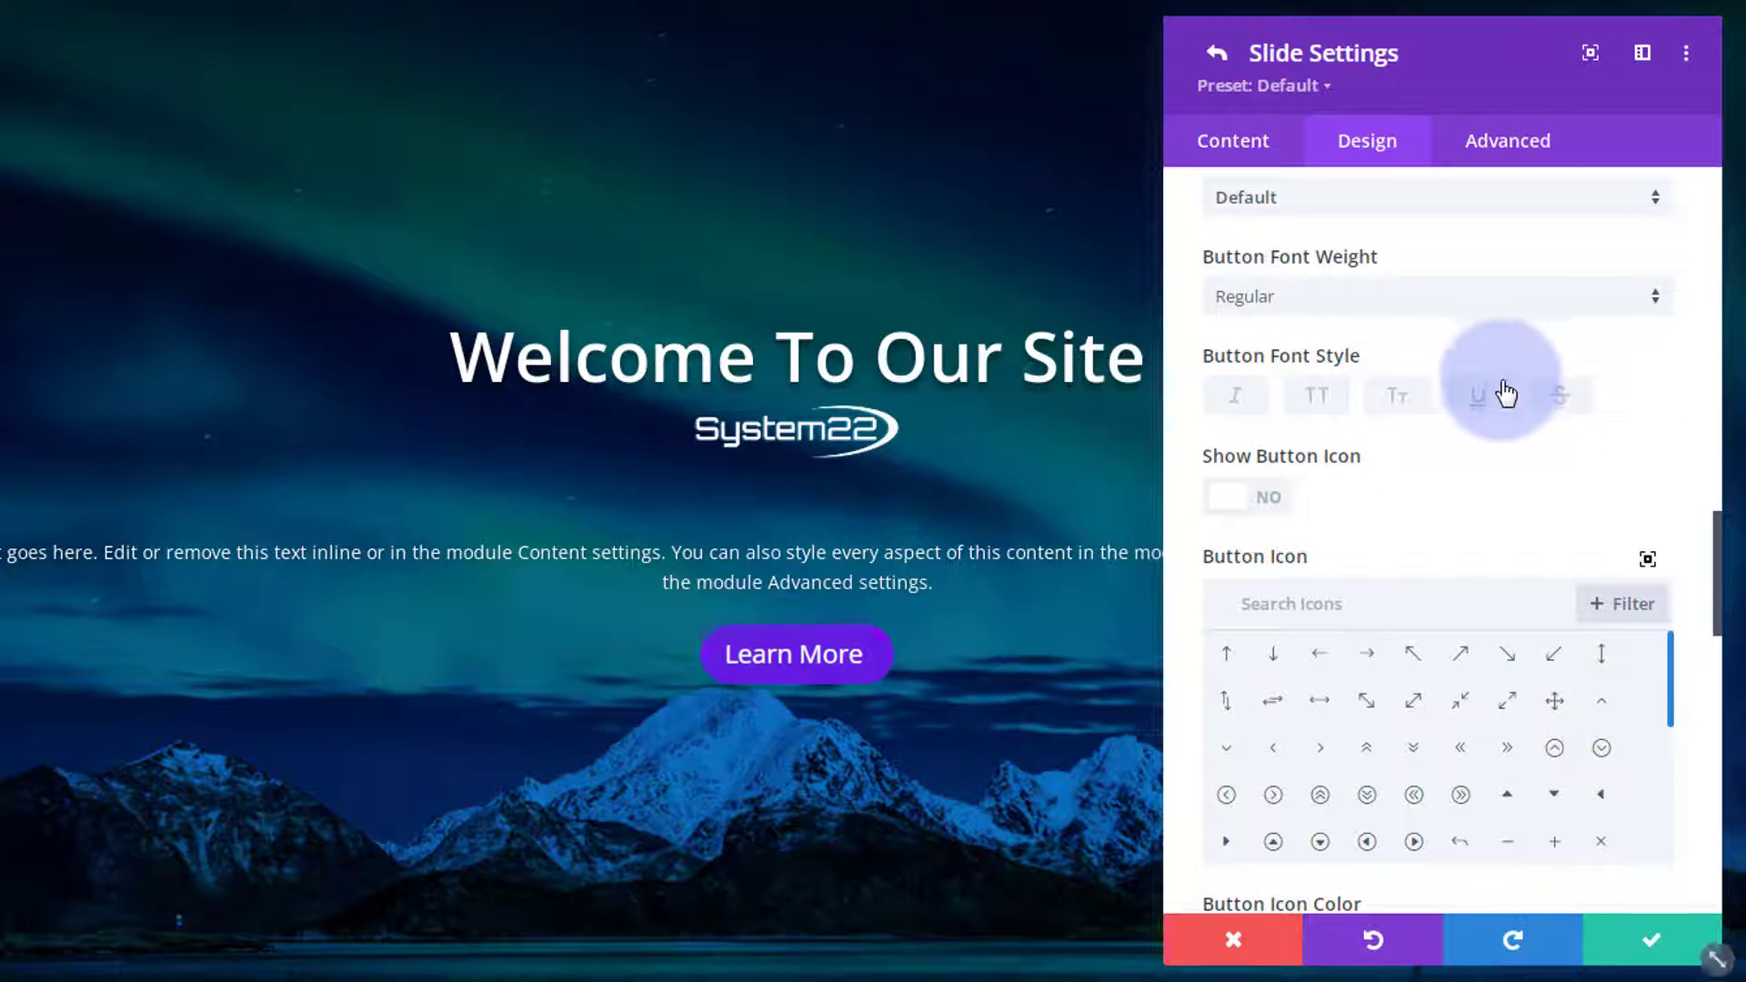
Keep the button icon hidden and apply the second Button Text Shadow preset.
{"action": "left_click", "coordinate": [1259, 507]}
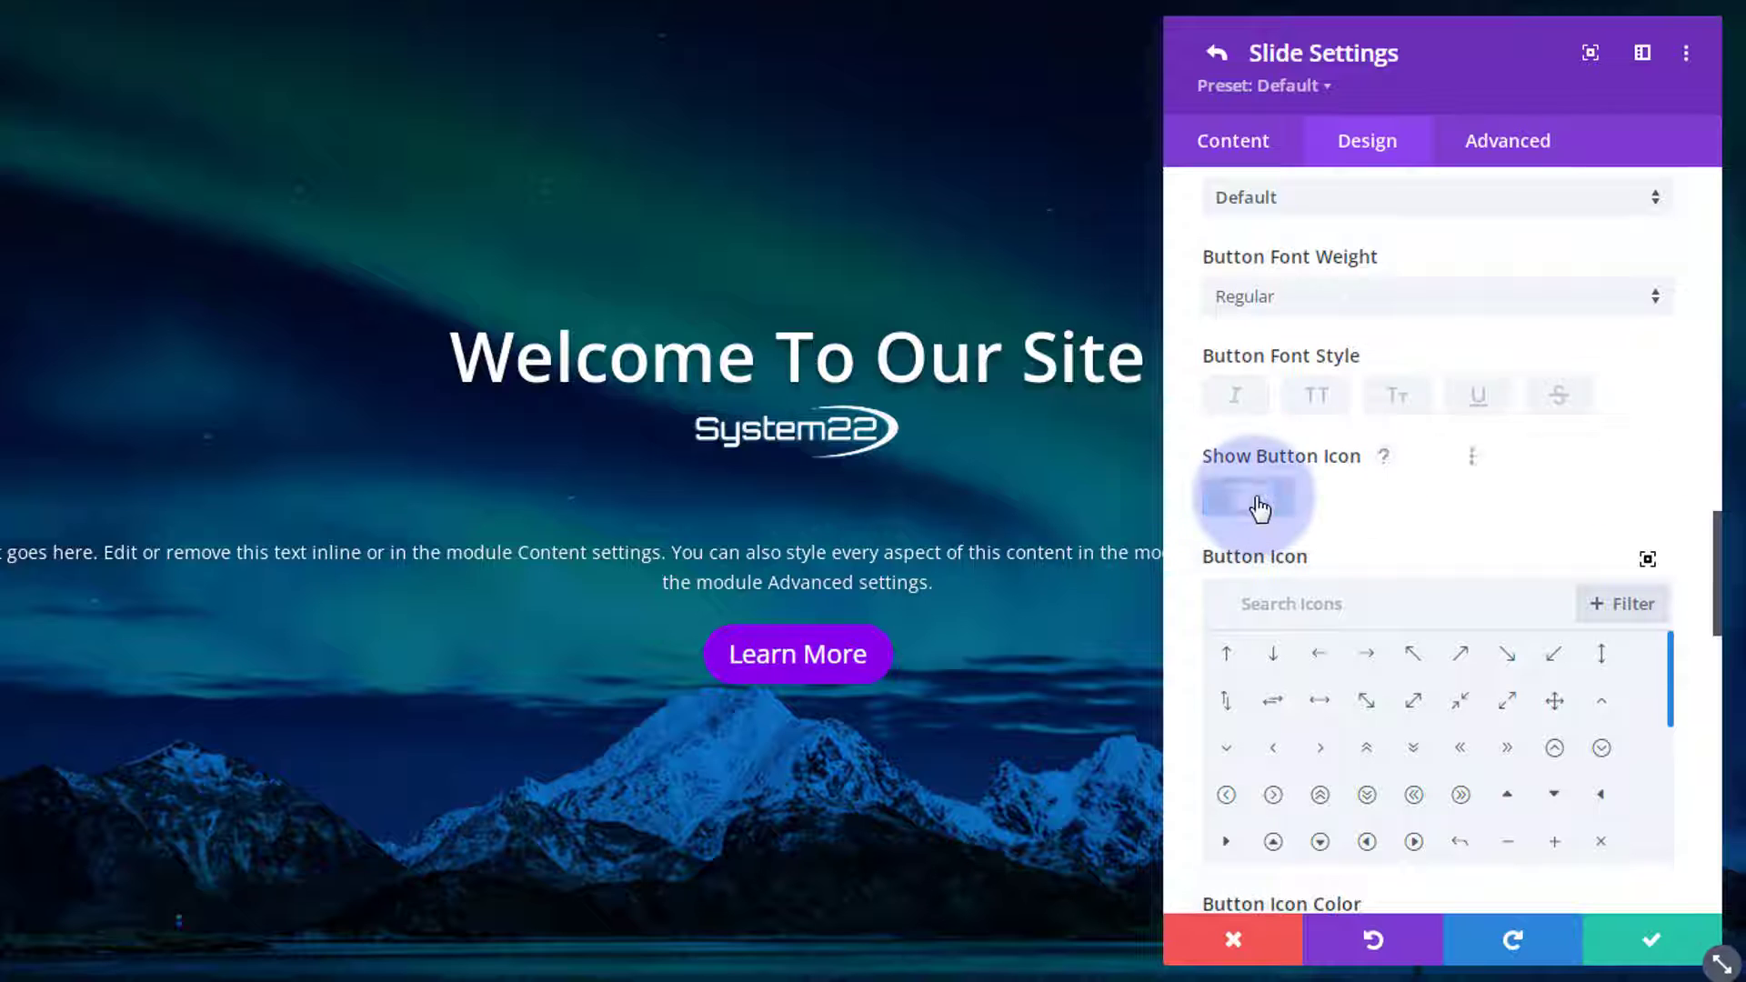
{"action": "left_click", "coordinate": [1242, 505]}
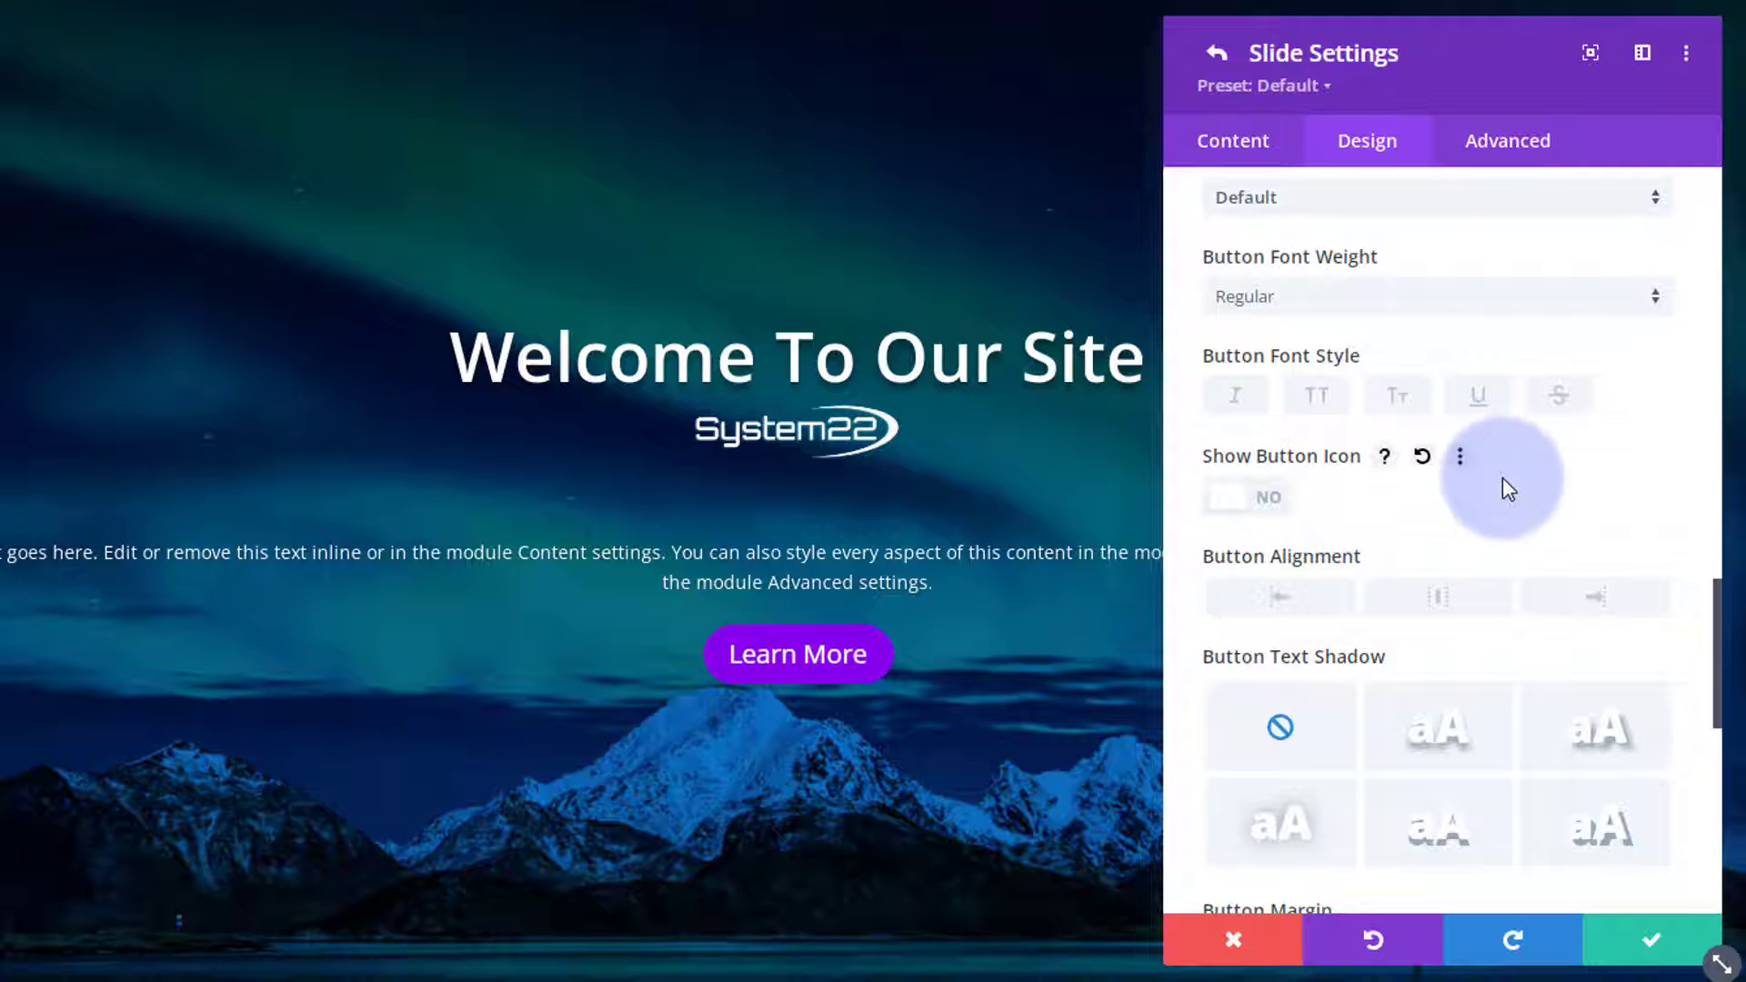
{"action": "scroll", "coordinate": [1502, 478], "scroll_direction": "down", "scroll_amount": 1}
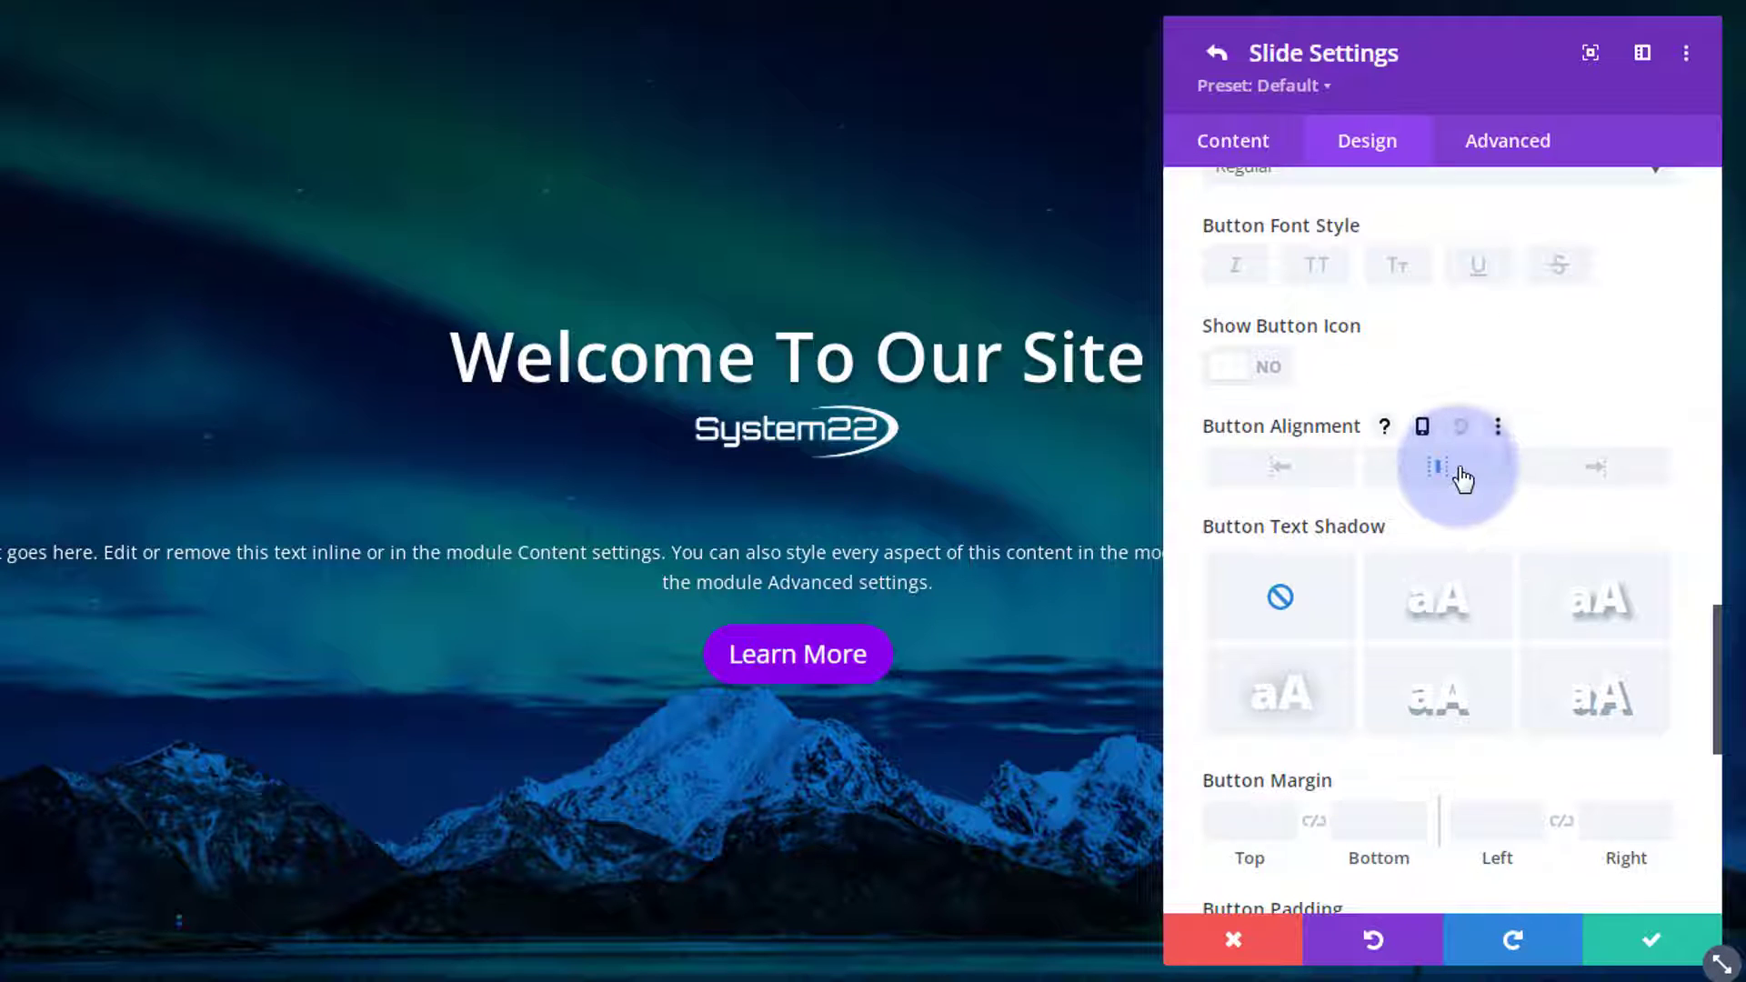
{"action": "scroll", "coordinate": [1465, 479], "scroll_direction": "down", "scroll_amount": 1}
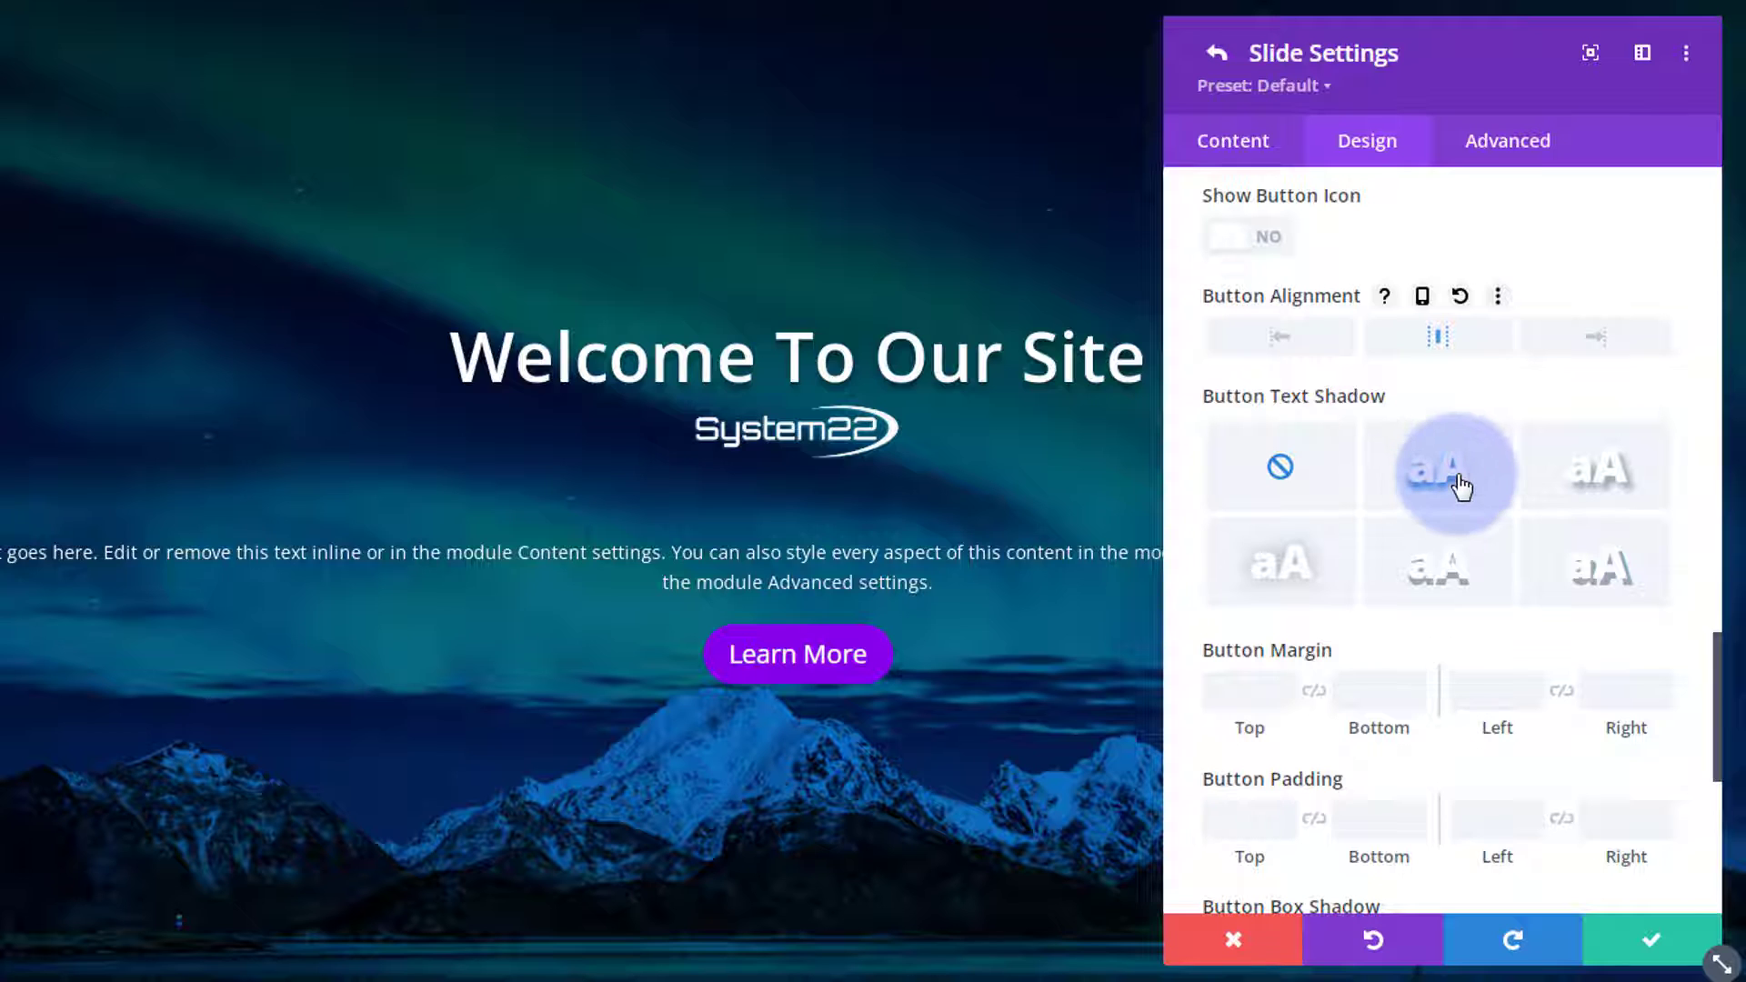
{"action": "left_click", "coordinate": [1458, 482]}
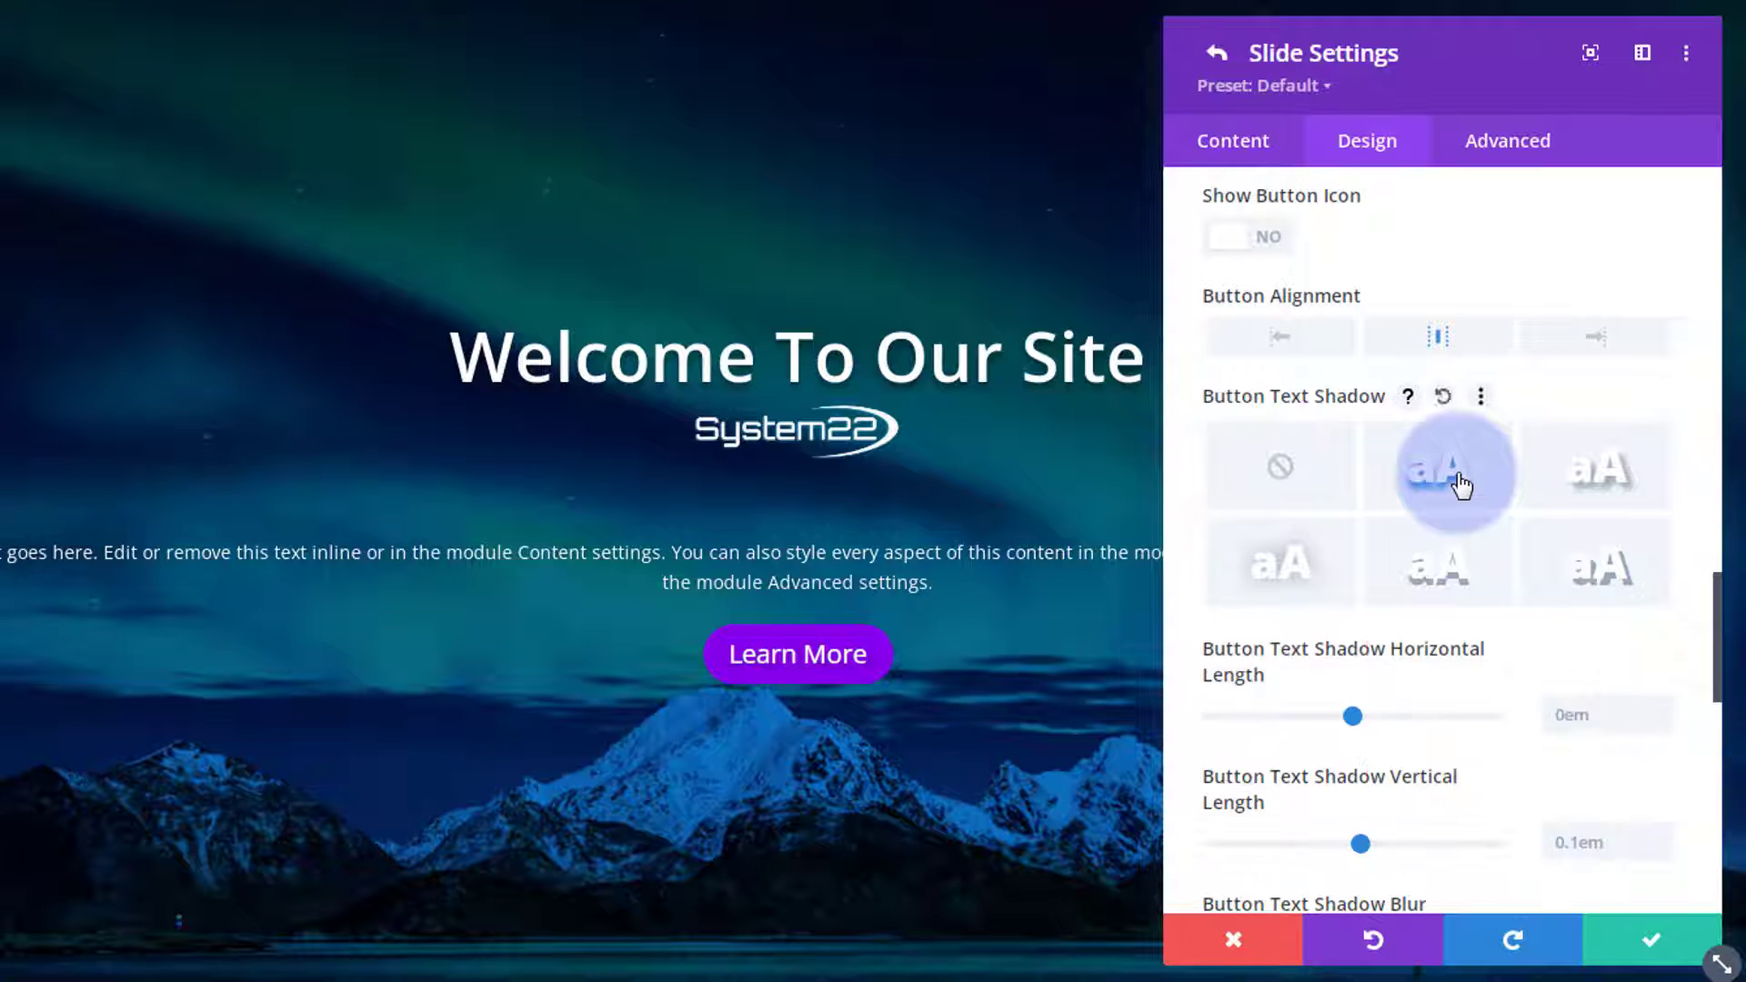
{"action": "scroll", "coordinate": [1458, 481], "scroll_direction": "down", "scroll_amount": 5}
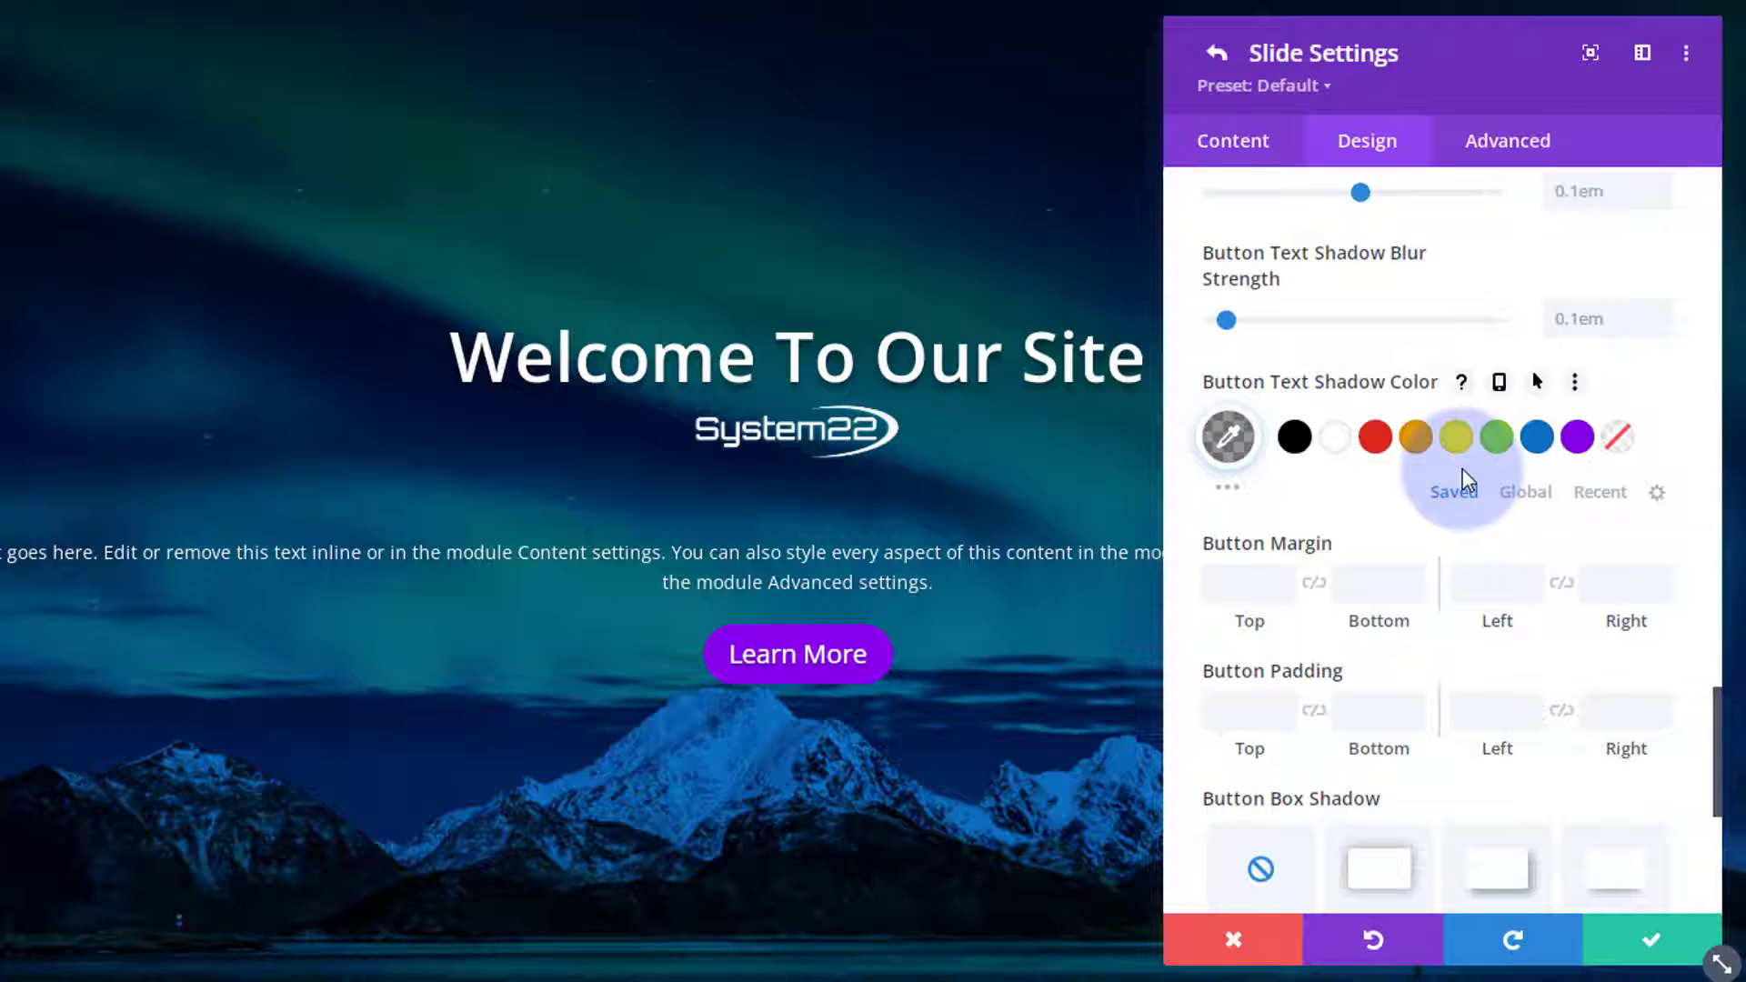
{"action": "scroll", "coordinate": [1463, 473], "scroll_direction": "down", "scroll_amount": 2}
{"action": "left_click", "coordinate": [1238, 319]}
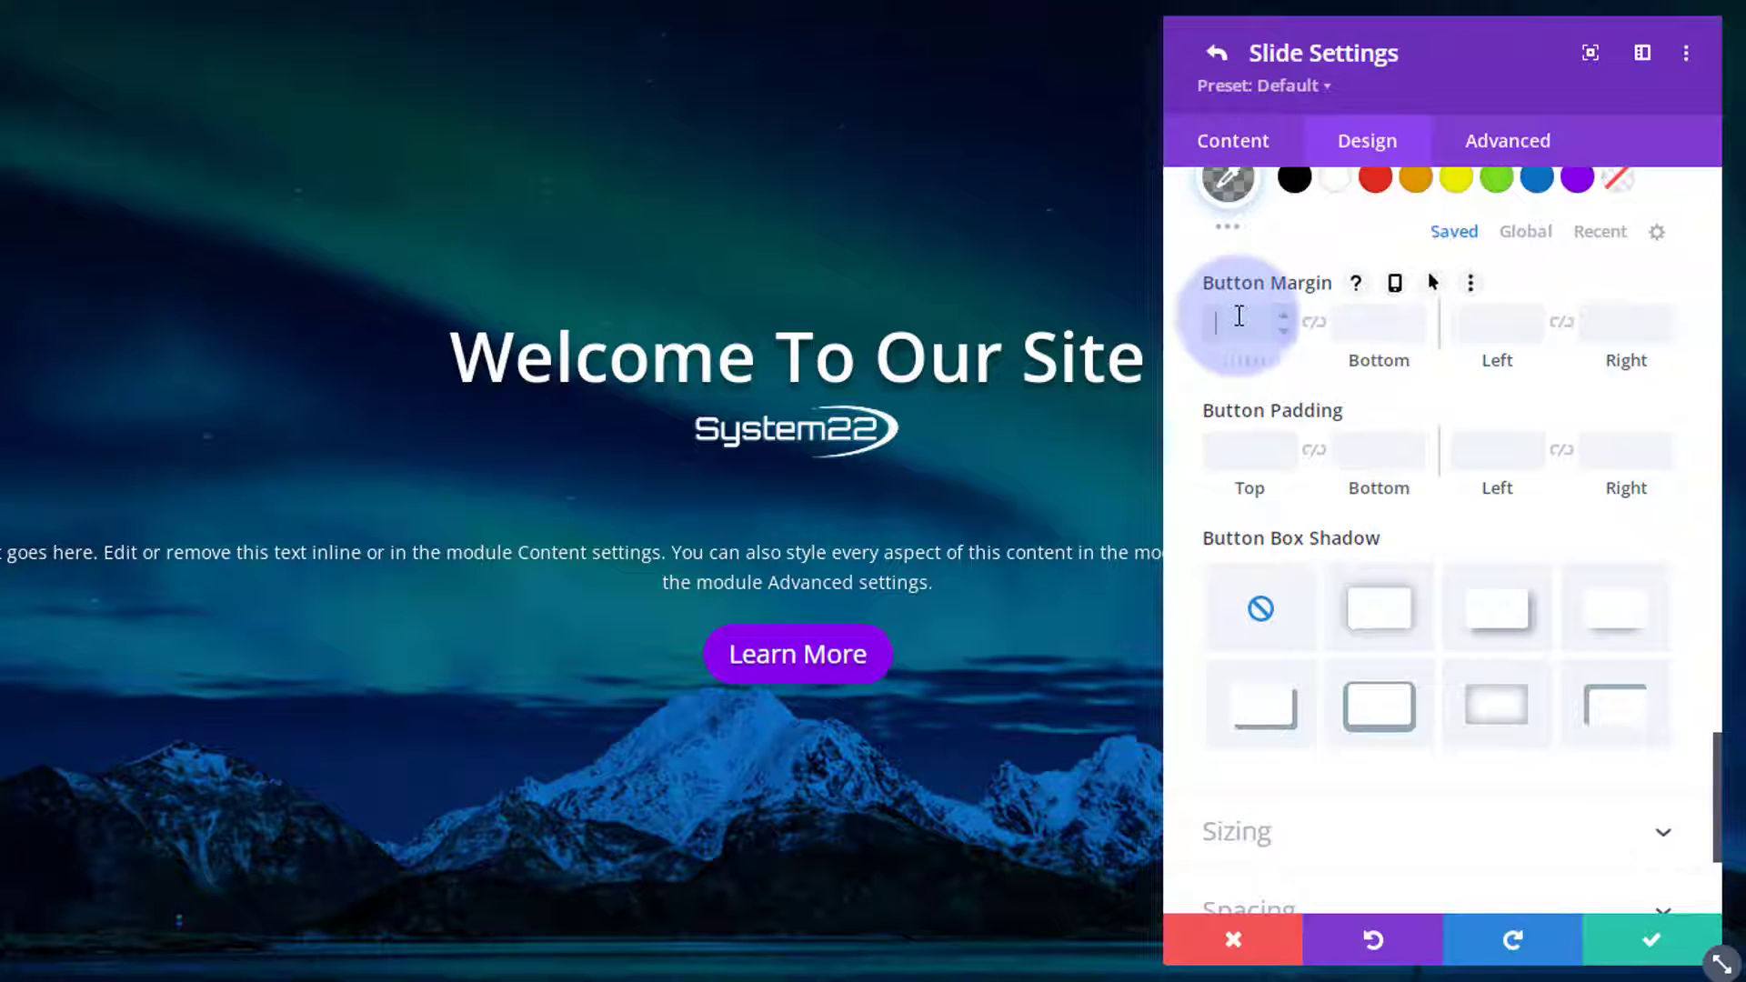
Try a 50px top margin on the button, then clear the margin.
{"action": "left_click", "coordinate": [1307, 220]}
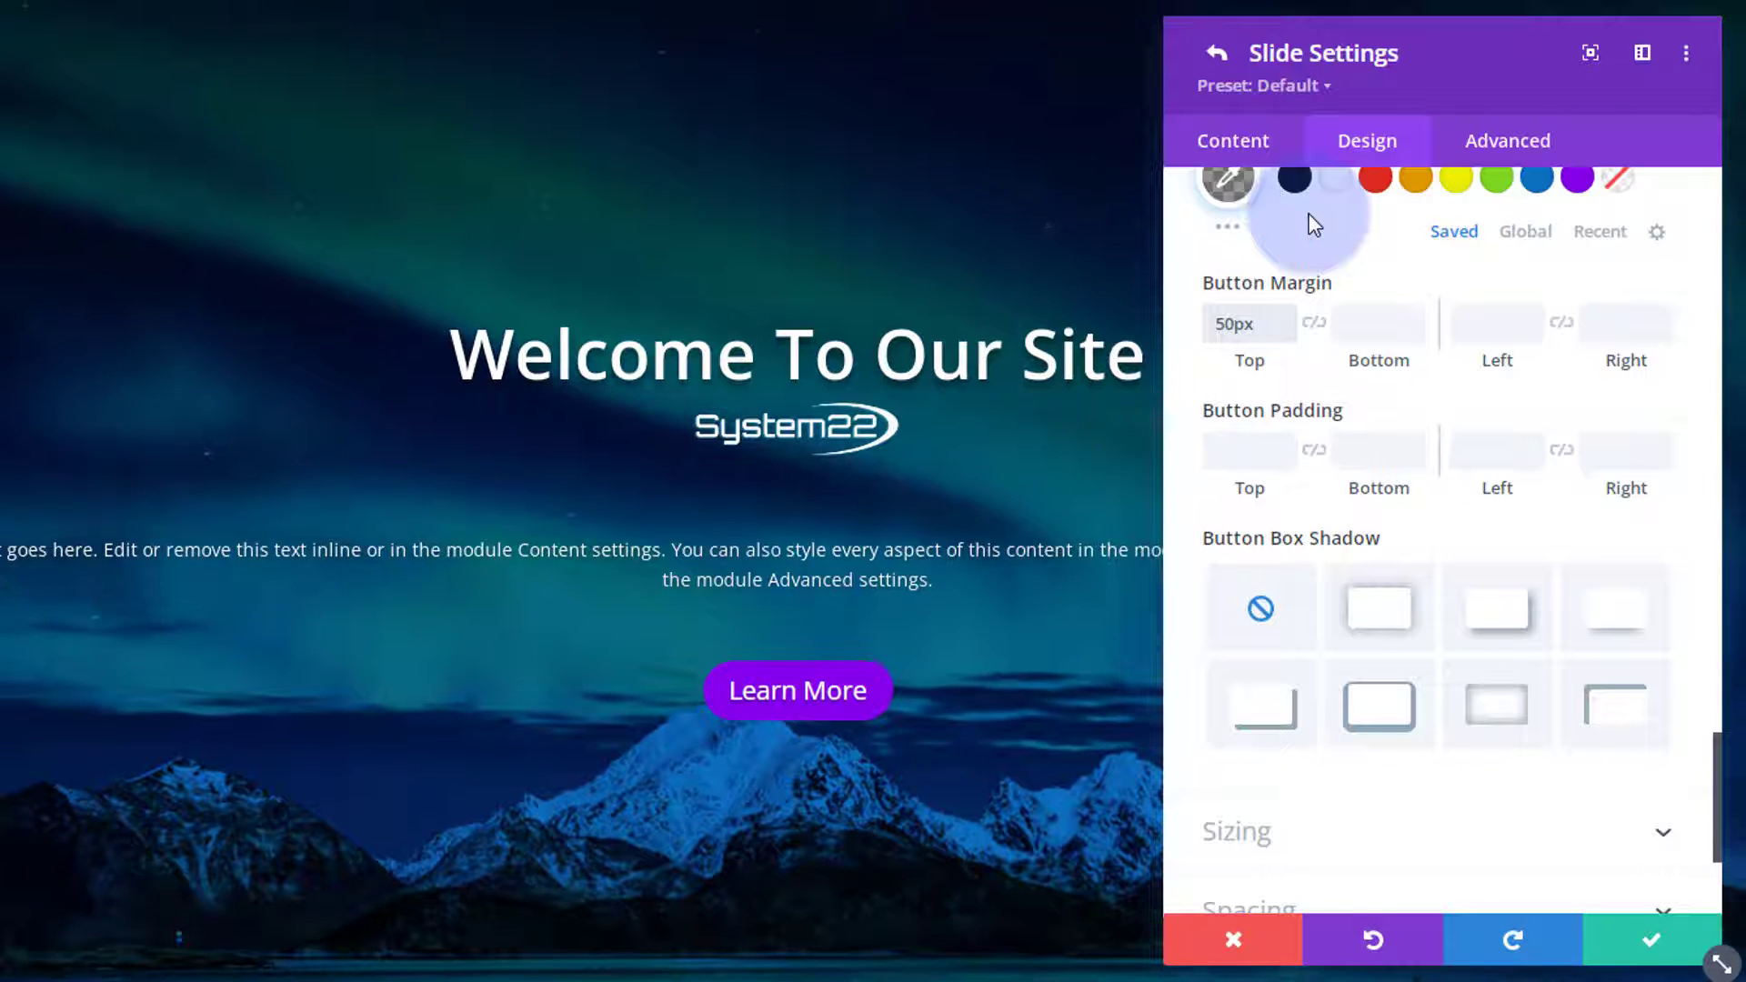
{"action": "left_click", "coordinate": [1248, 330]}
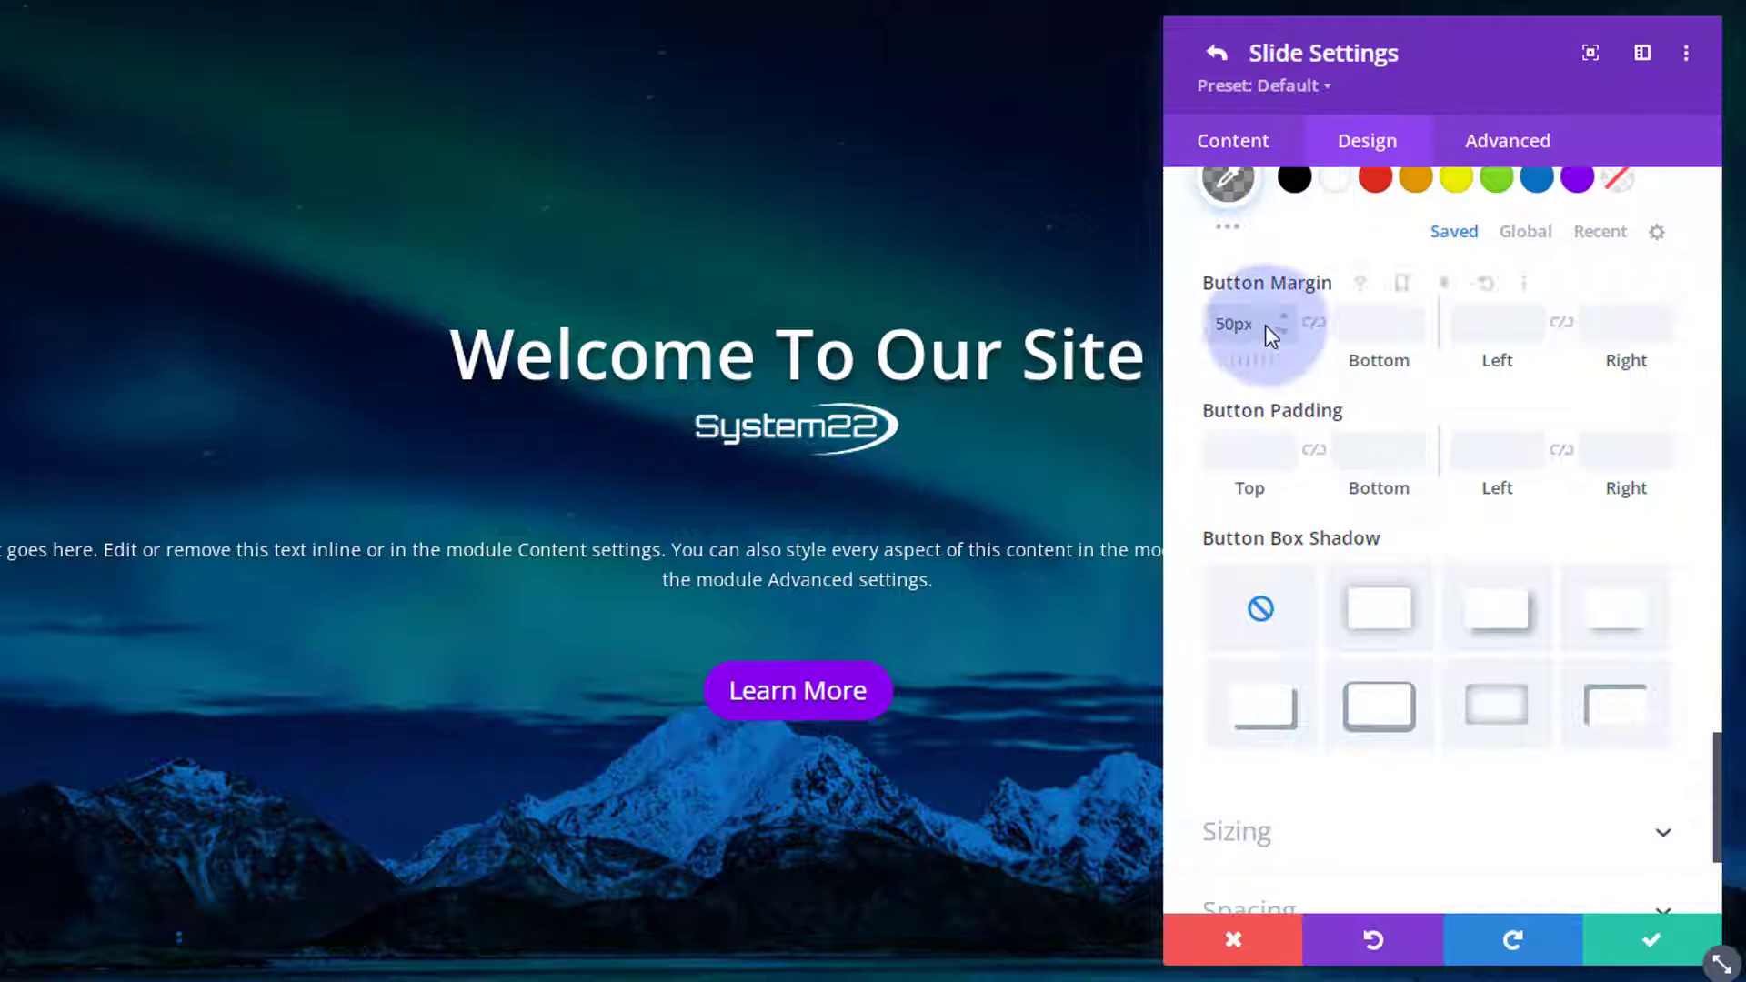
{"action": "key", "text": "Down"}
{"action": "key", "text": "Down"}
{"action": "key", "text": "Down"}
{"action": "left_click_drag", "start_coordinate": [1263, 324], "coordinate": [1186, 324]}
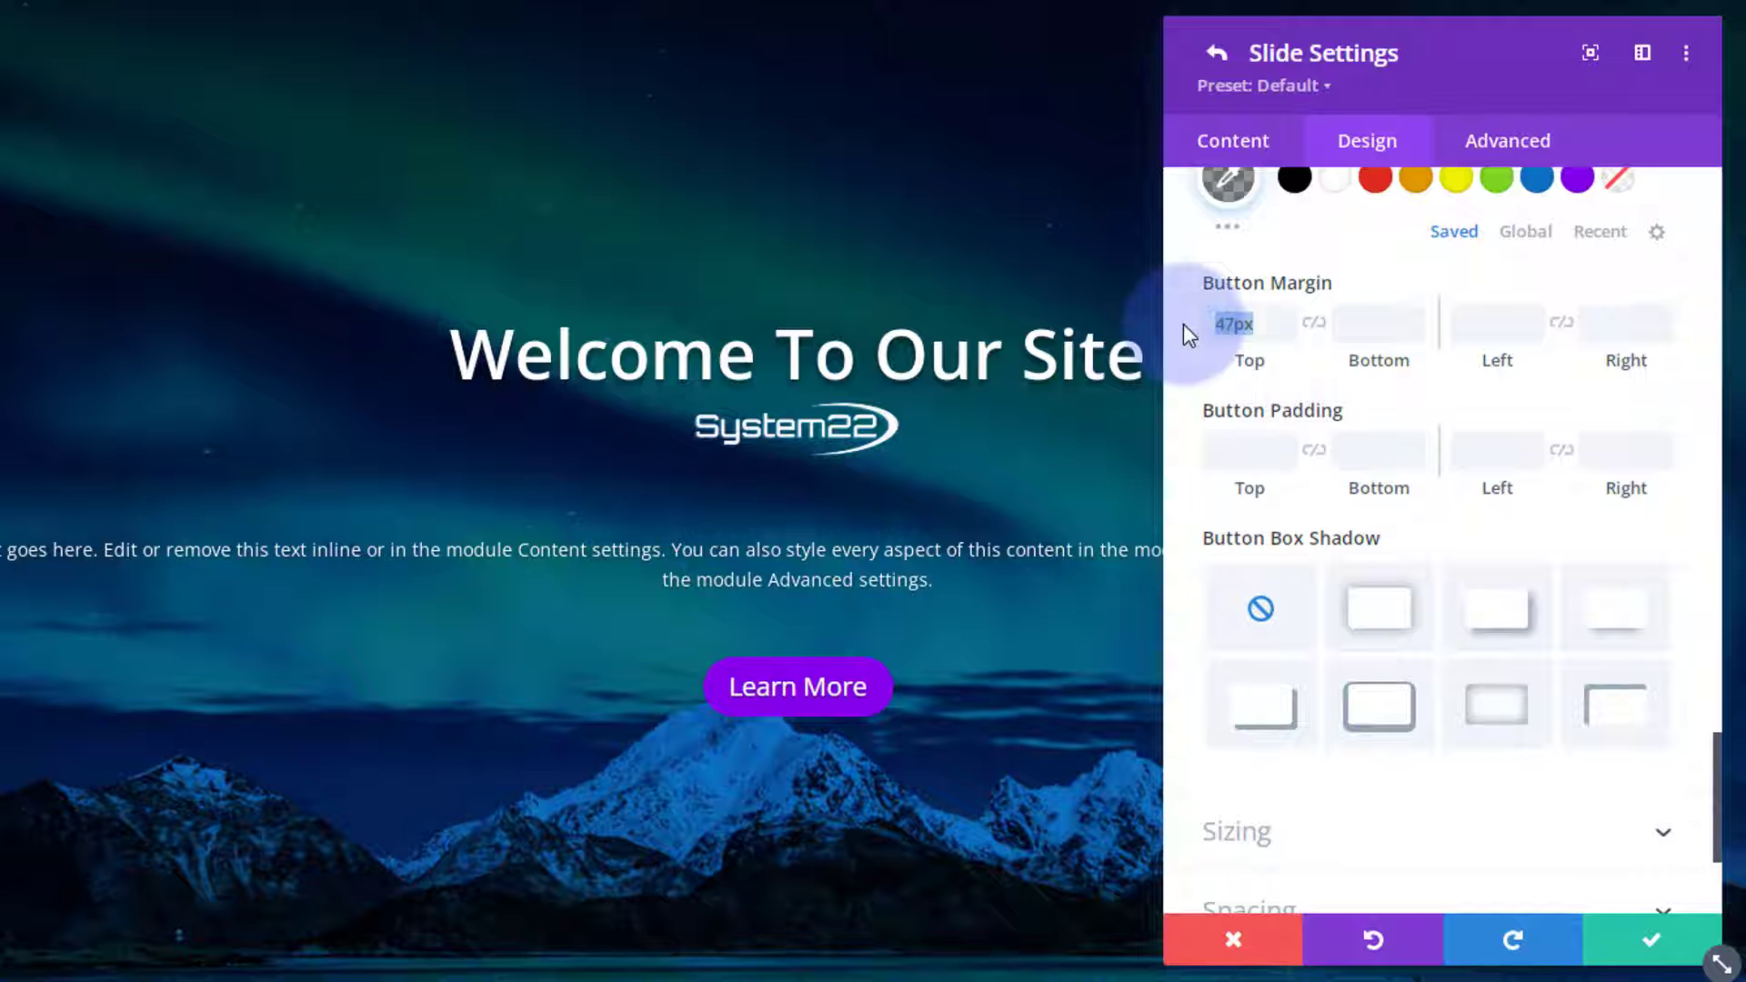
{"action": "key", "text": "BackSpace"}
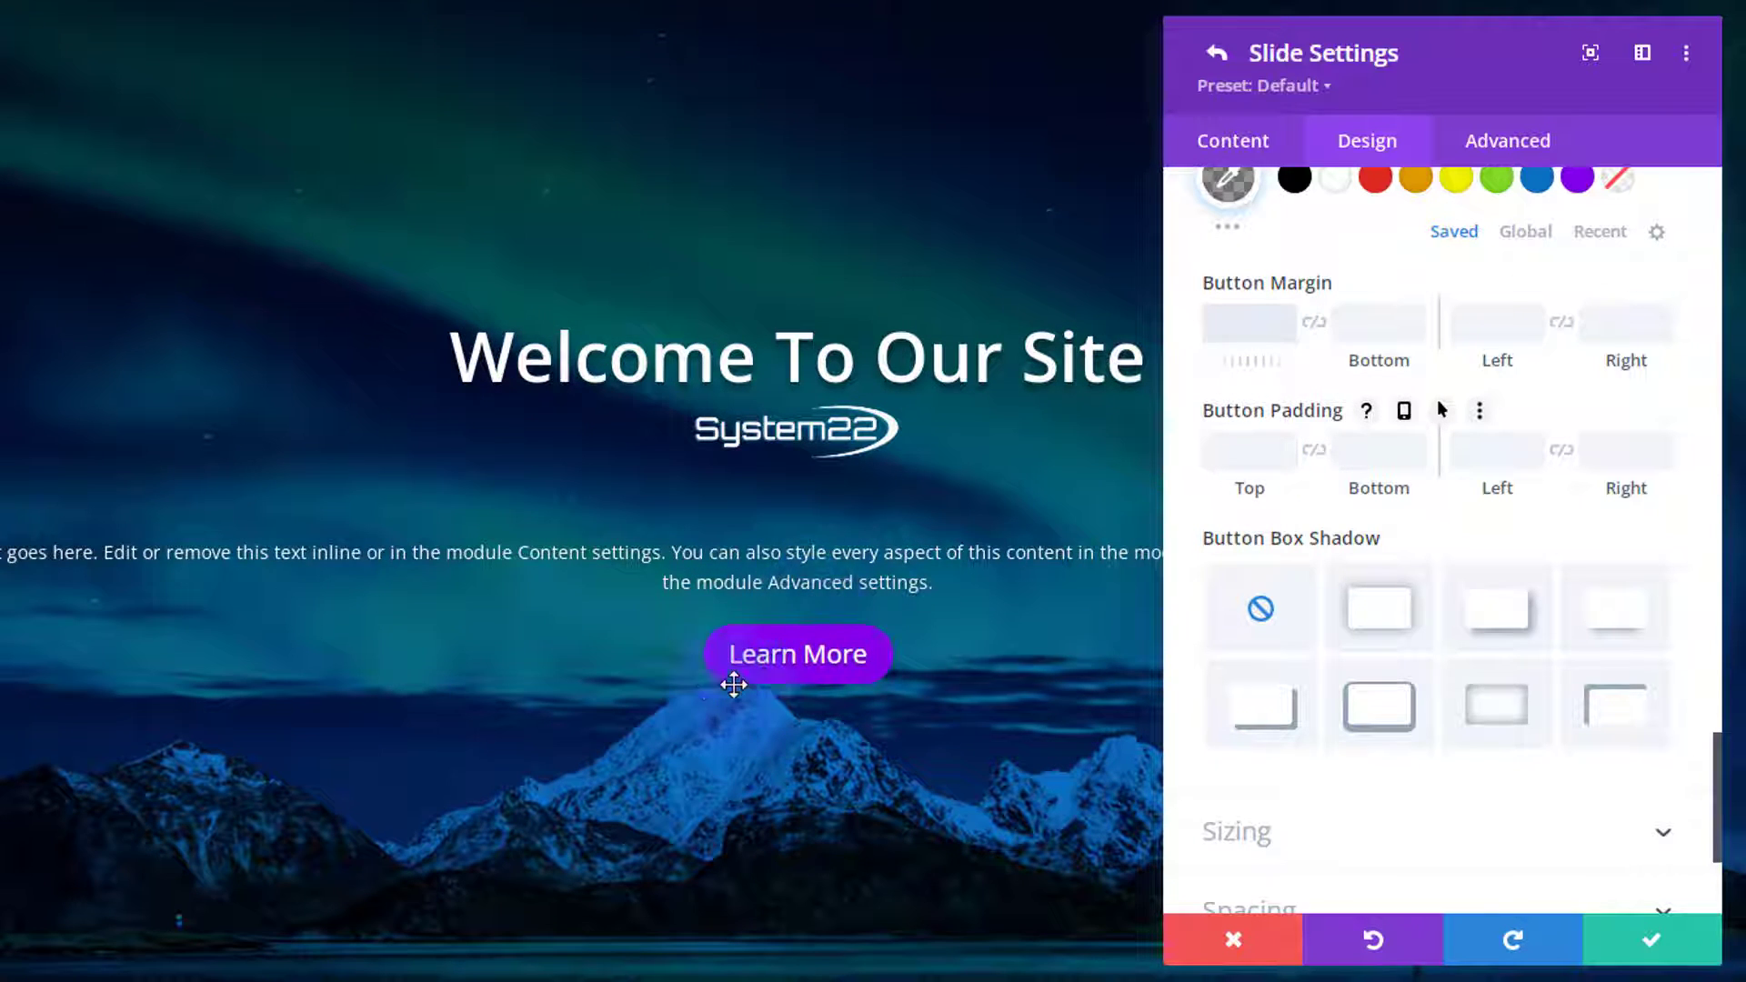
Try 30px top and bottom button padding, clear it, and apply the fourth Button Box Shadow preset.
{"action": "left_click", "coordinate": [1223, 450]}
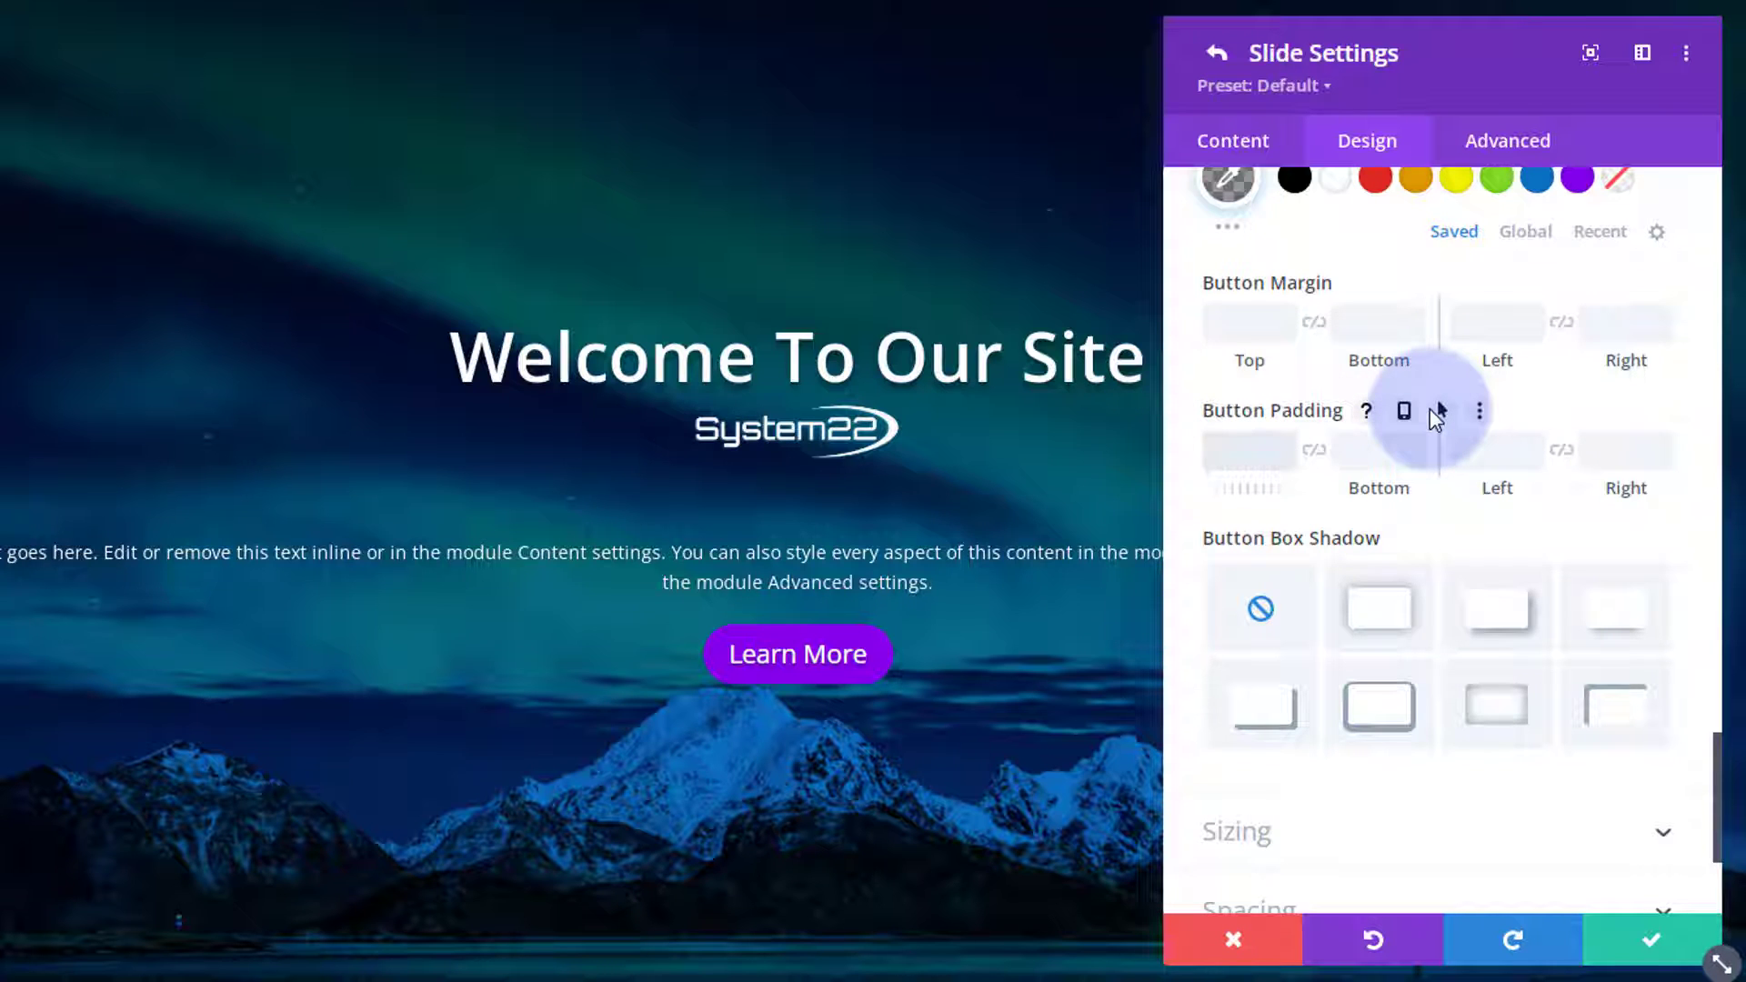
{"action": "type", "text": "30px"}
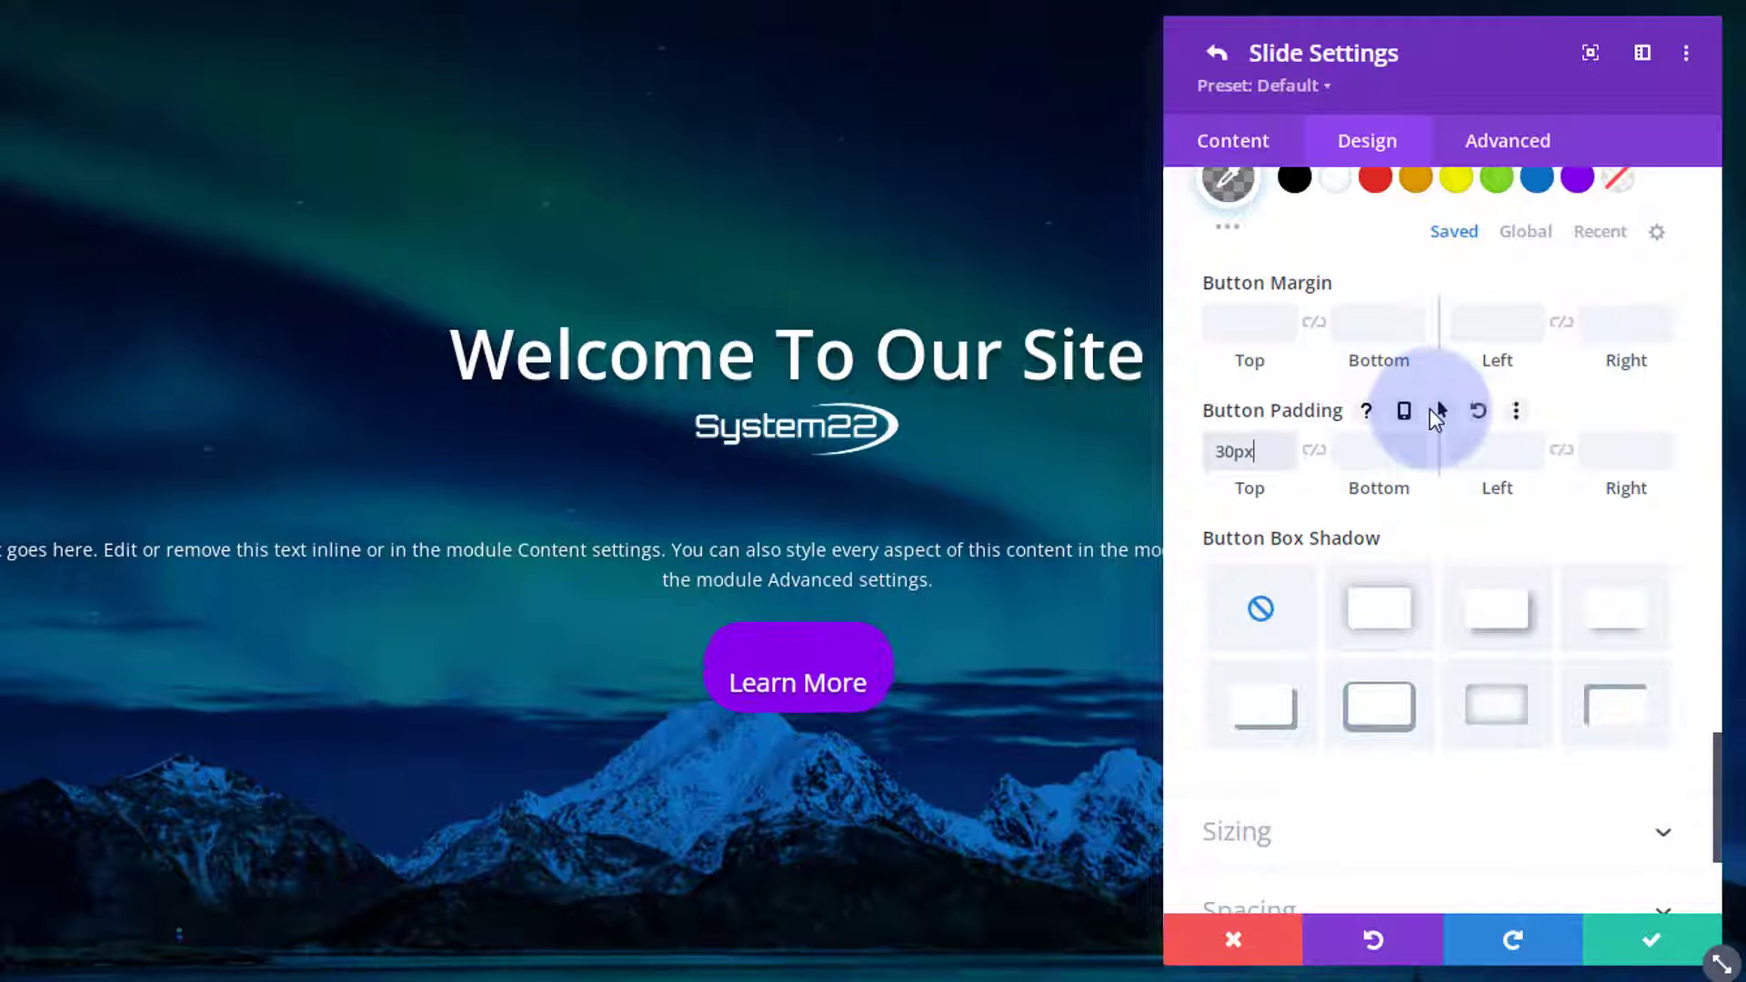
{"action": "left_click", "coordinate": [1314, 451]}
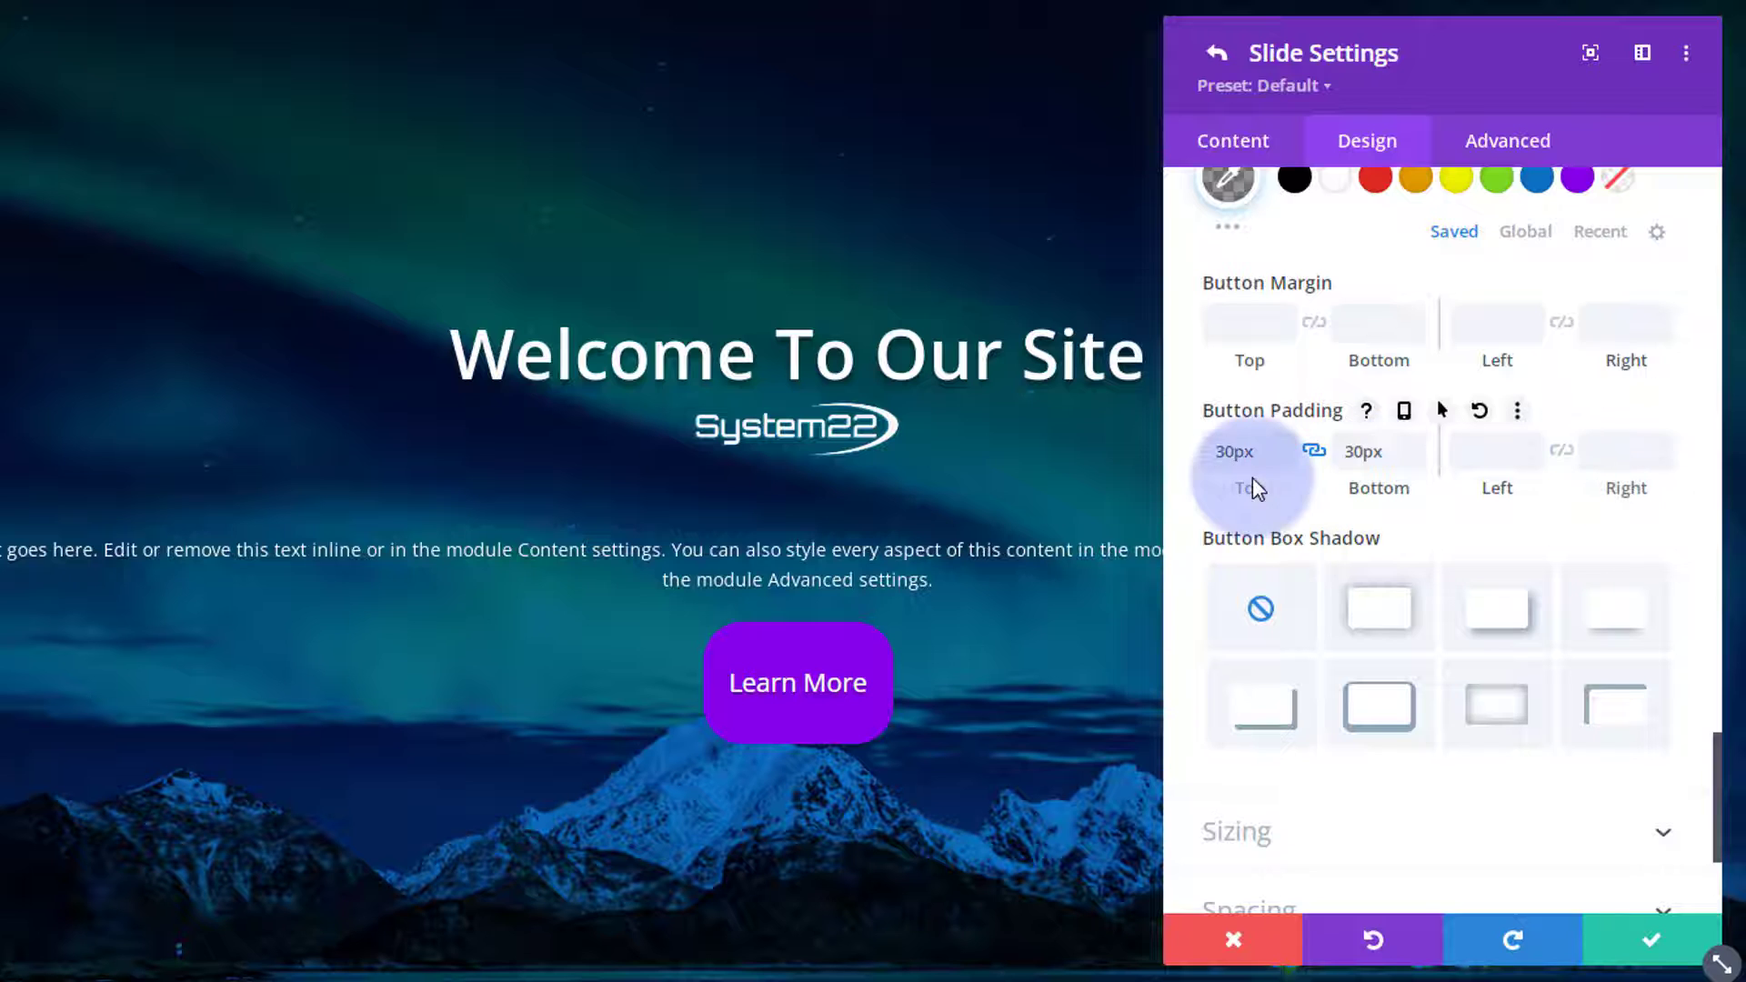
{"action": "left_click_drag", "start_coordinate": [1393, 449], "coordinate": [1335, 449]}
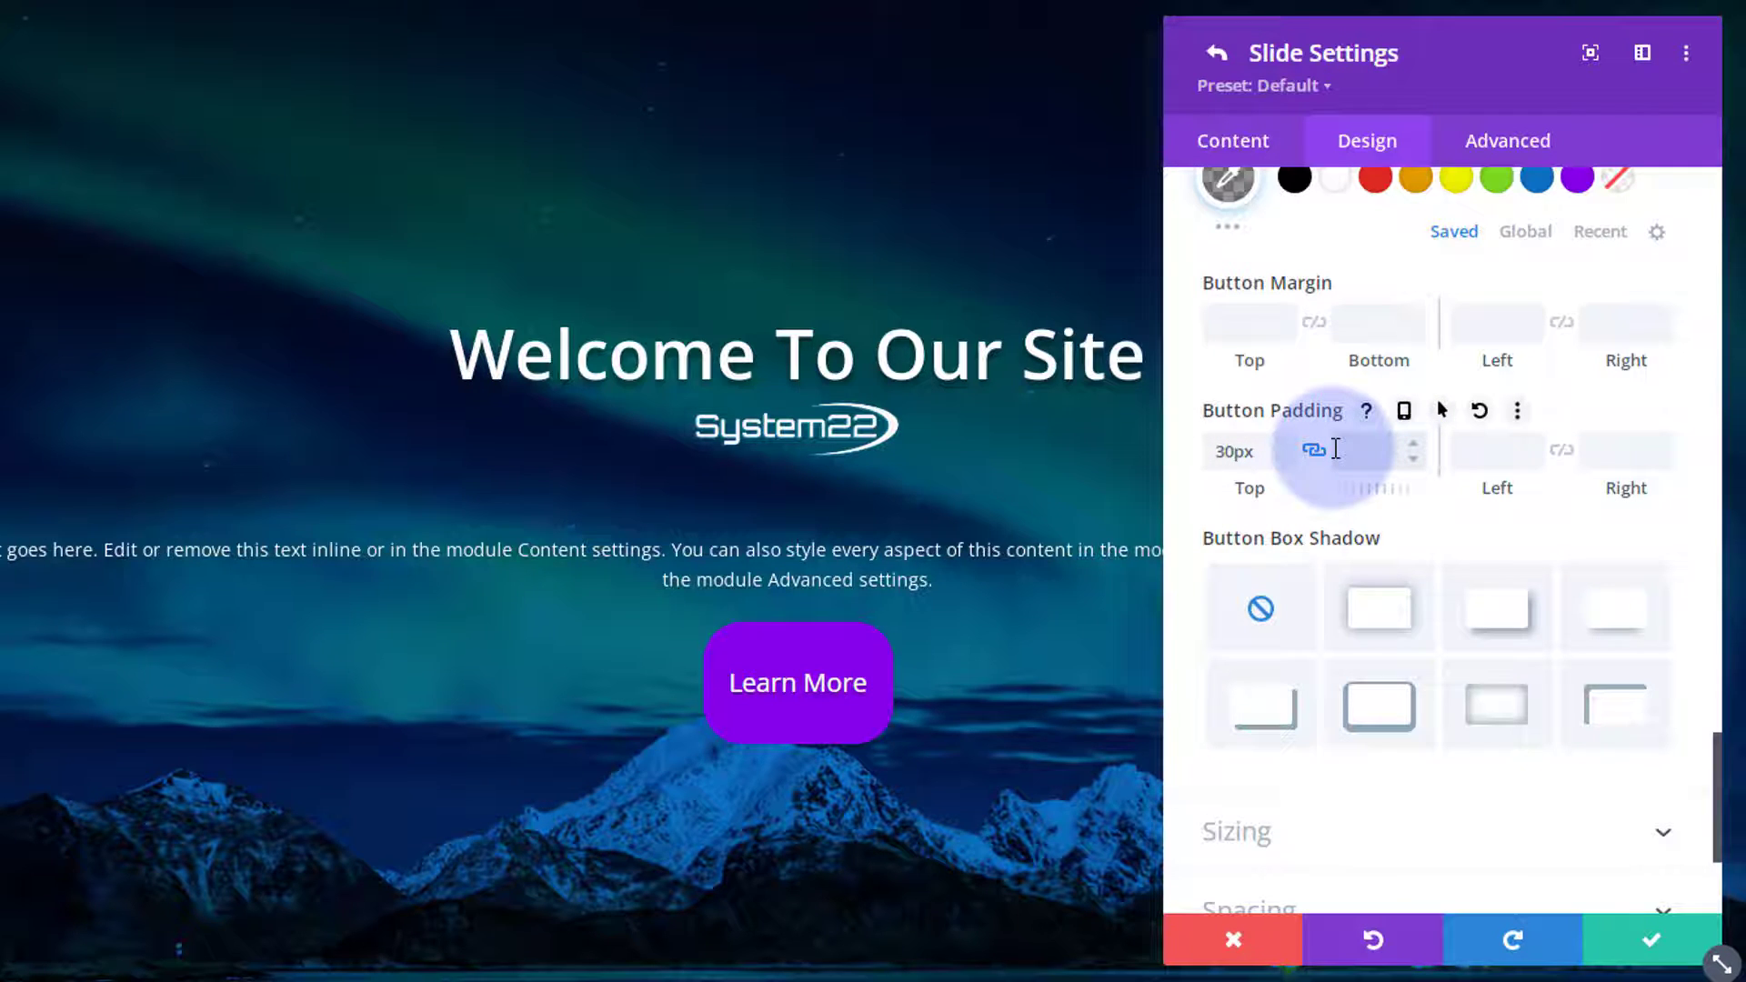
{"action": "key", "text": "BackSpace"}
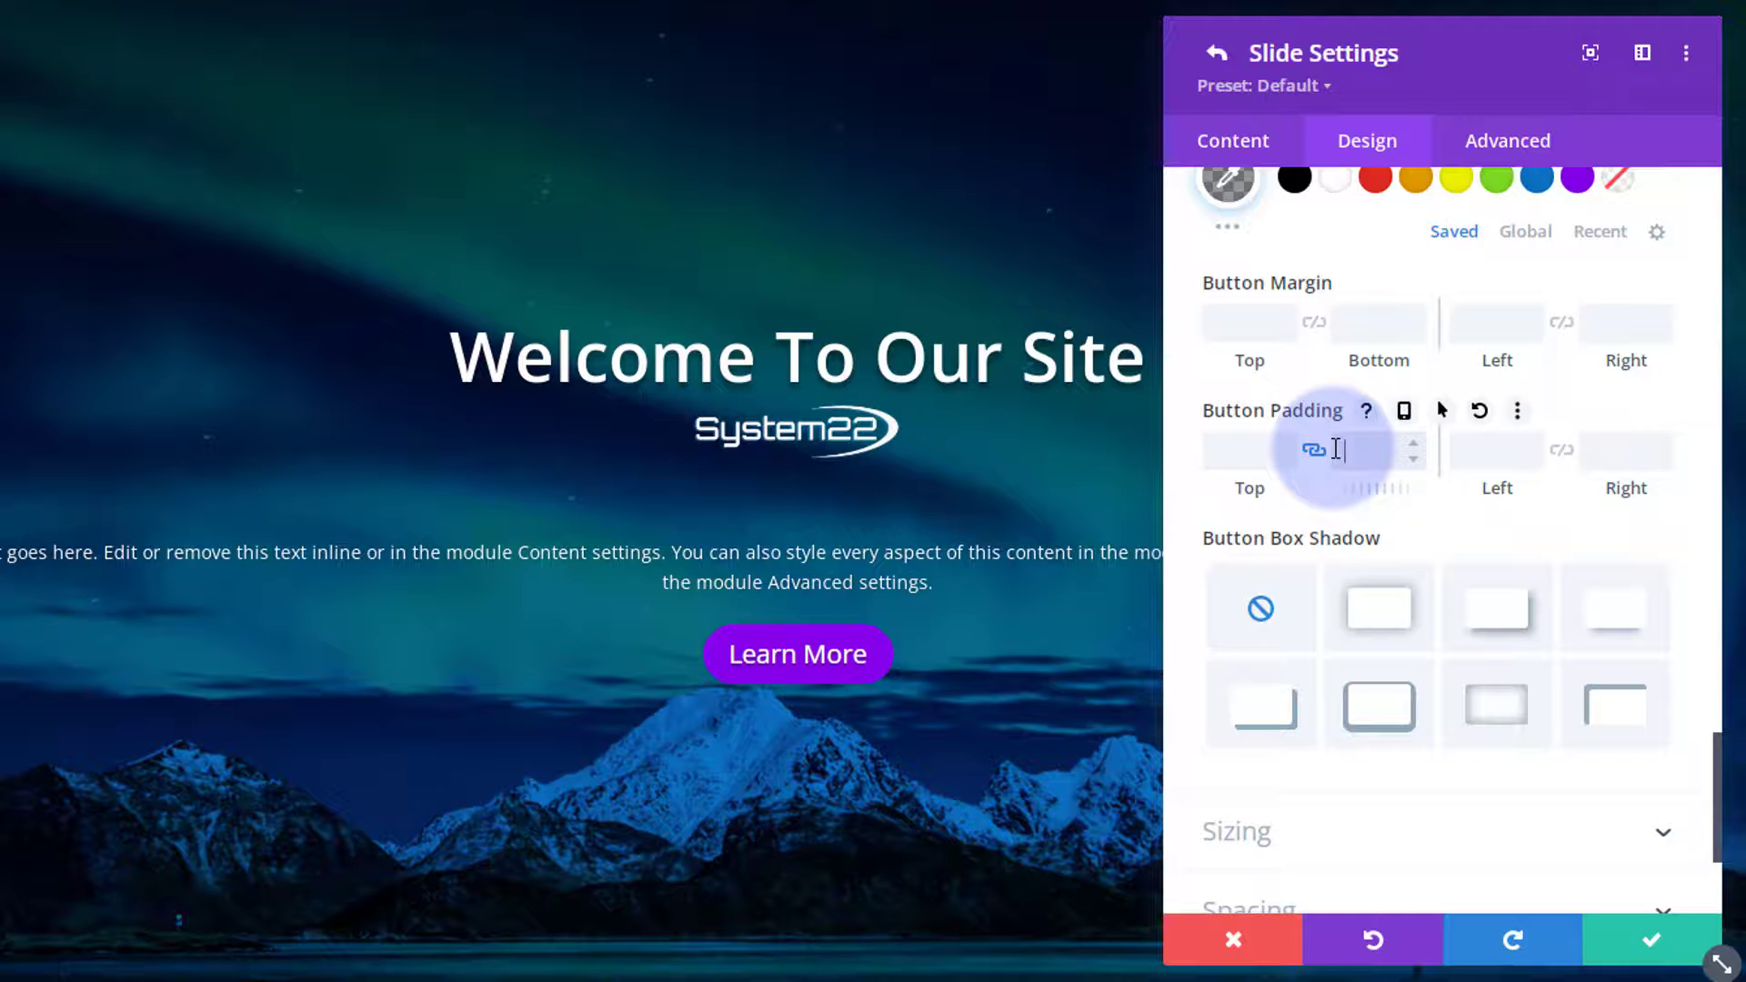
{"action": "left_click", "coordinate": [1626, 621]}
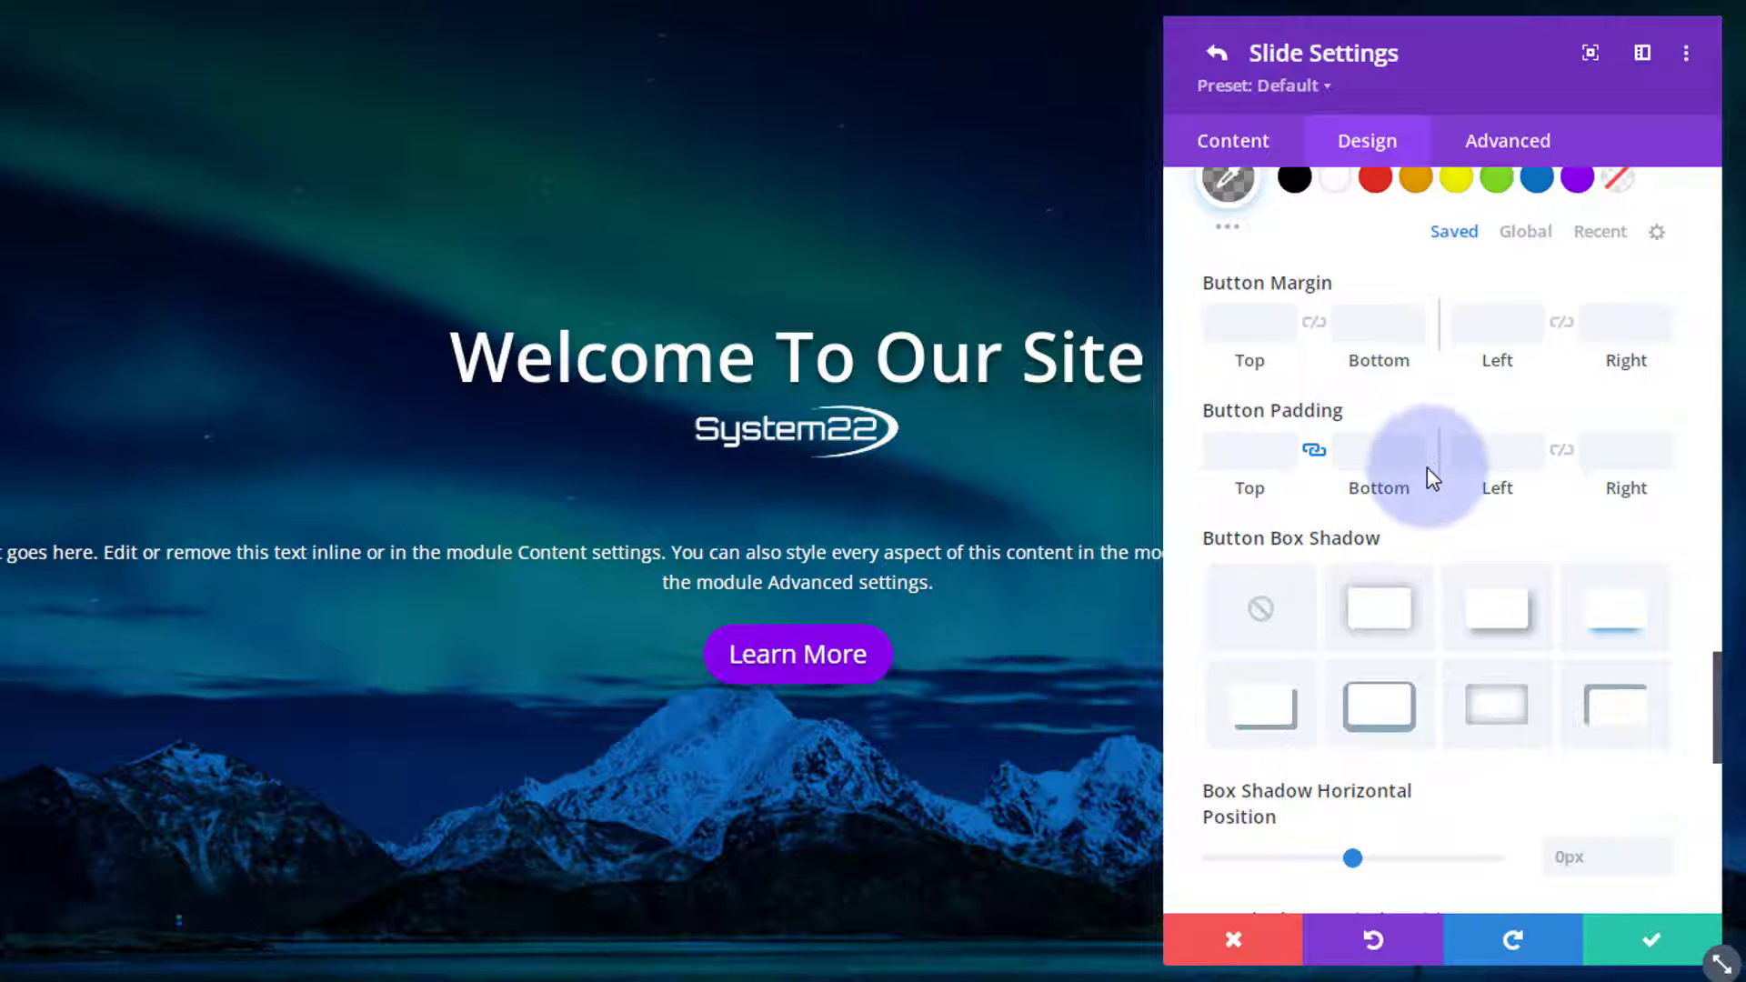
{"action": "scroll", "coordinate": [1427, 467], "scroll_direction": "down", "scroll_amount": 10}
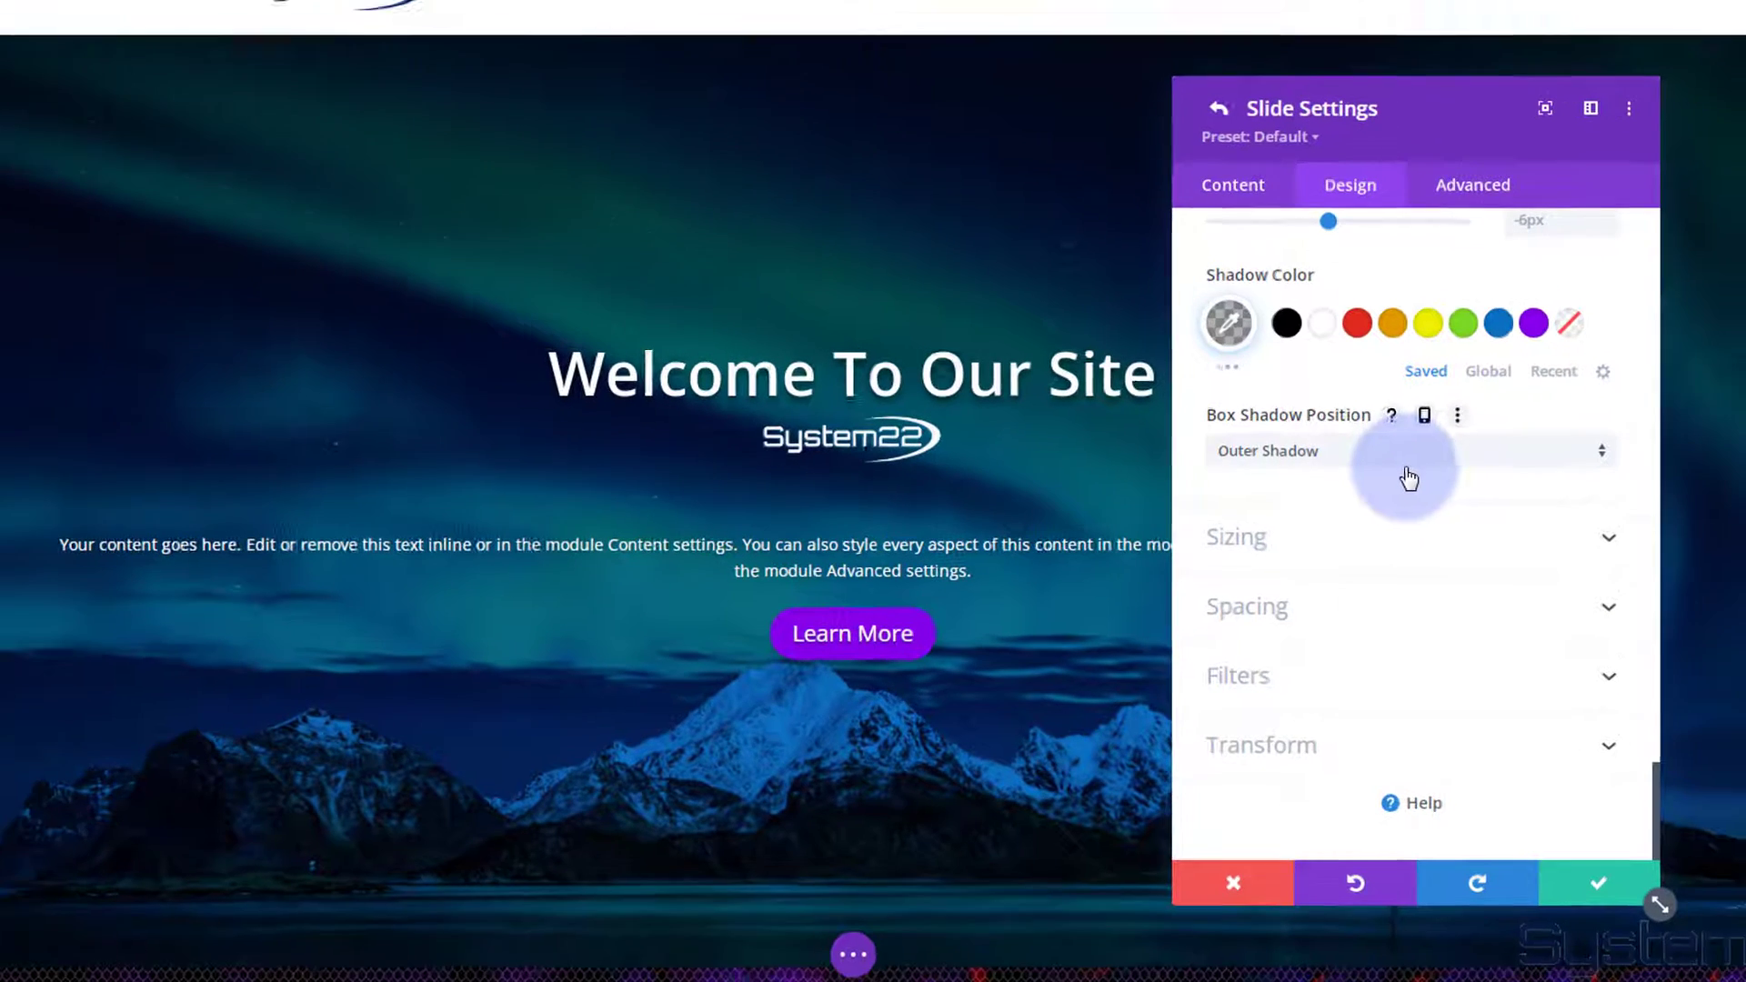
Drag the slide's Sizing Content Width slider down to 62%.
{"action": "left_click", "coordinate": [1402, 543]}
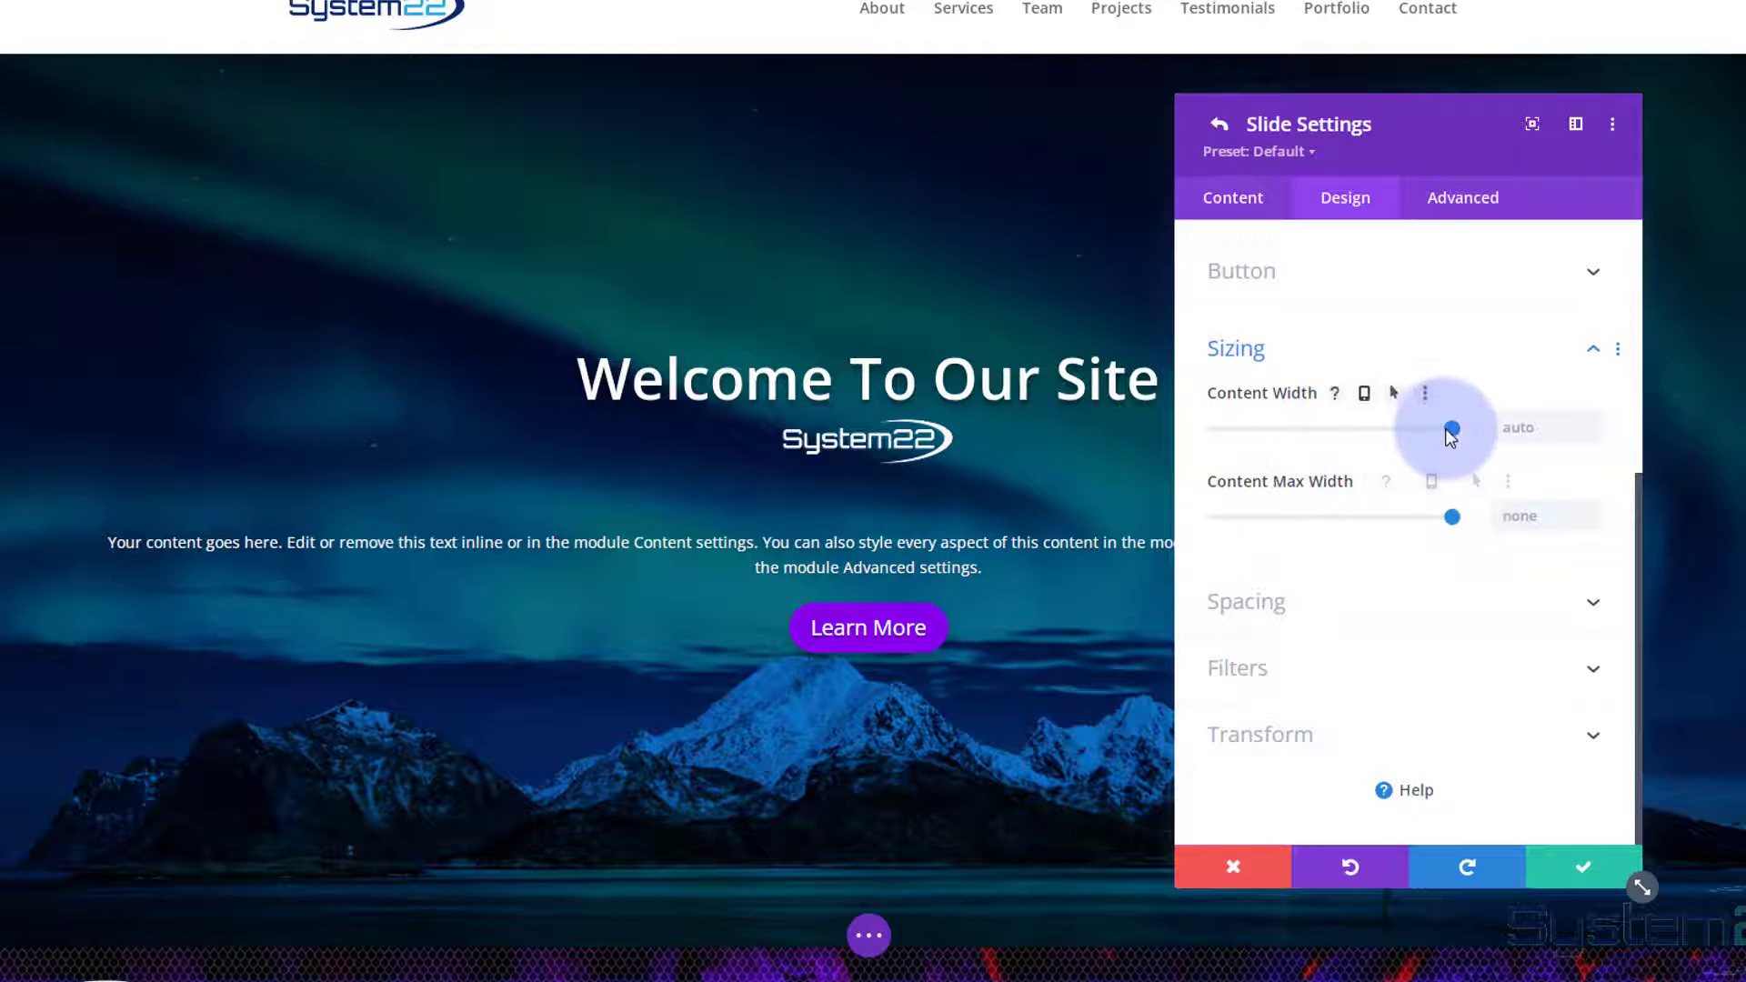
{"action": "left_click_drag", "start_coordinate": [1451, 429], "coordinate": [1367, 437]}
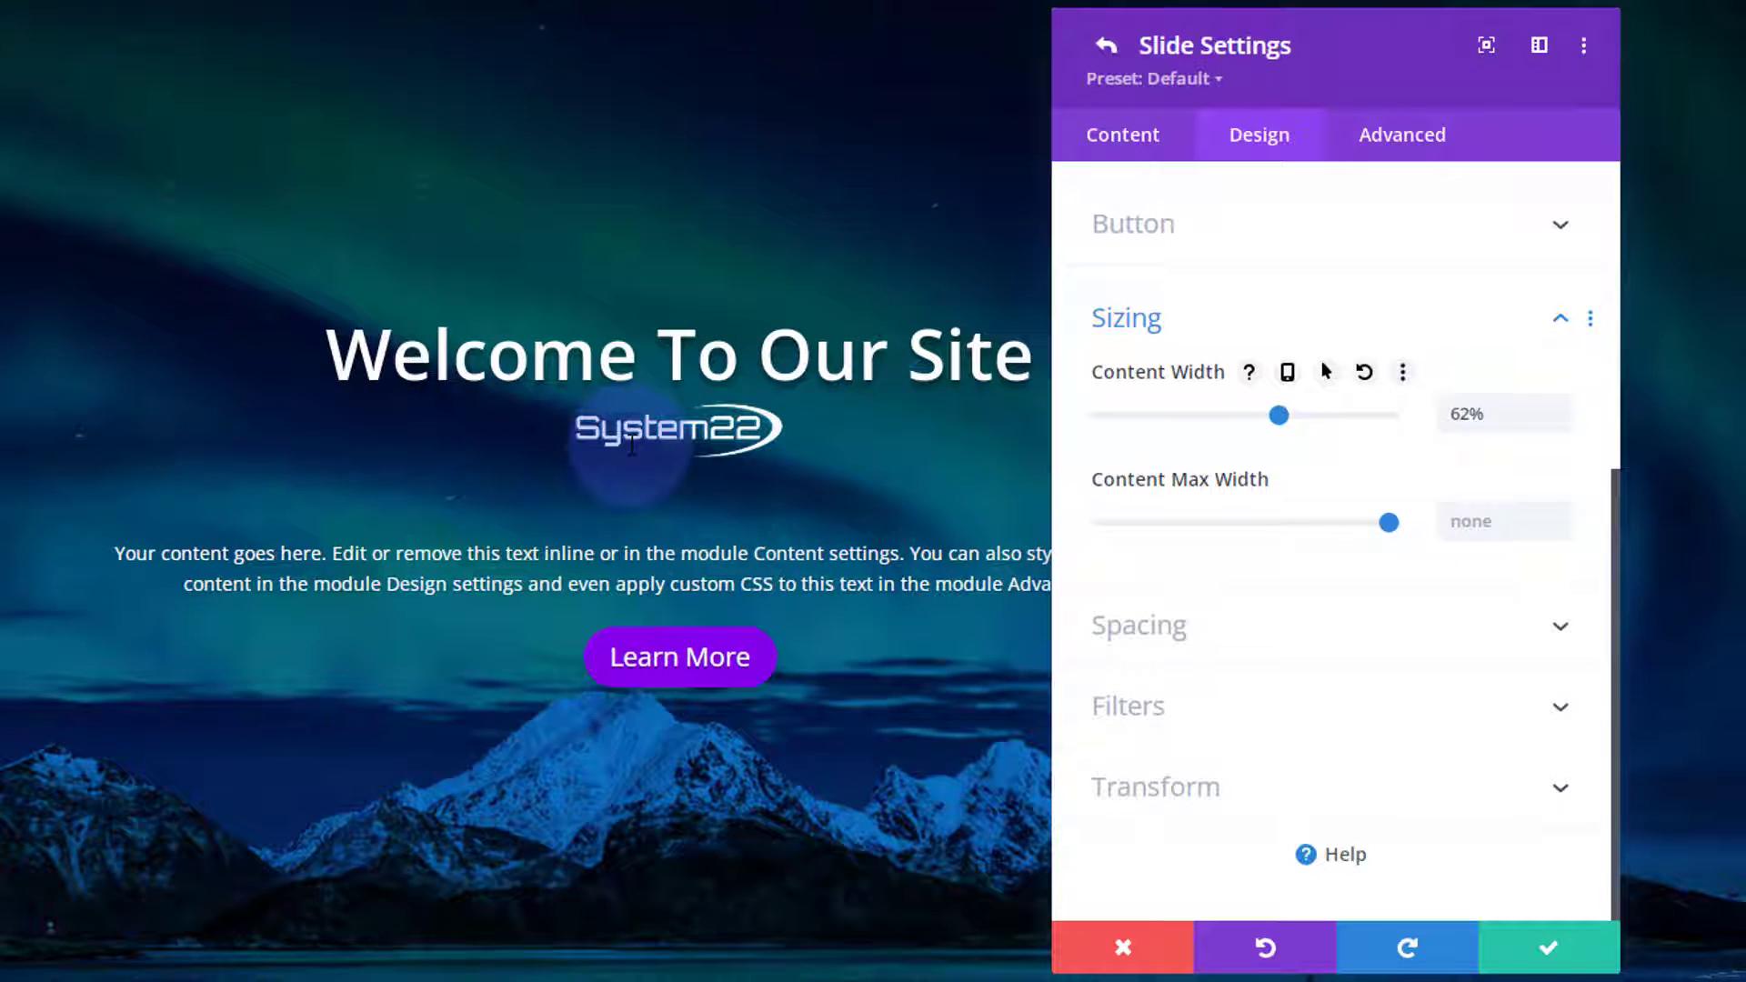
Delete the empty line after the System22 logo in the slide's Body text.
{"action": "left_click", "coordinate": [1119, 141]}
{"action": "left_click", "coordinate": [1282, 284]}
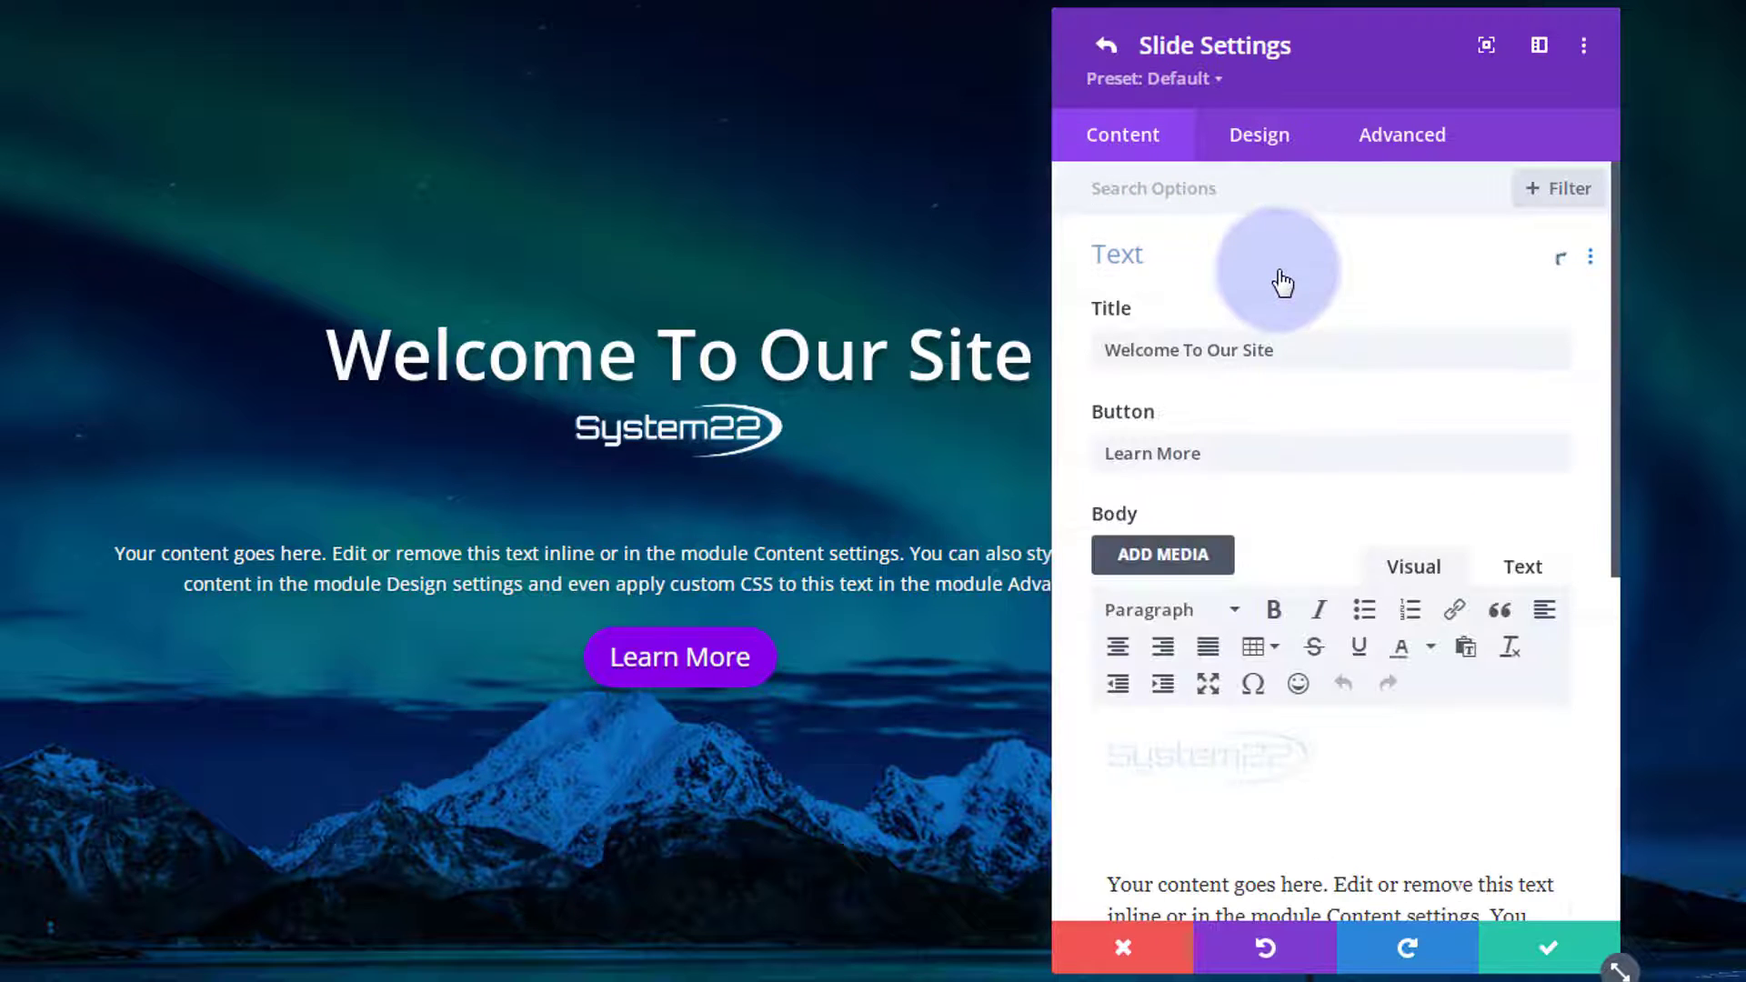
{"action": "scroll", "coordinate": [1332, 637], "scroll_direction": "down", "scroll_amount": 3}
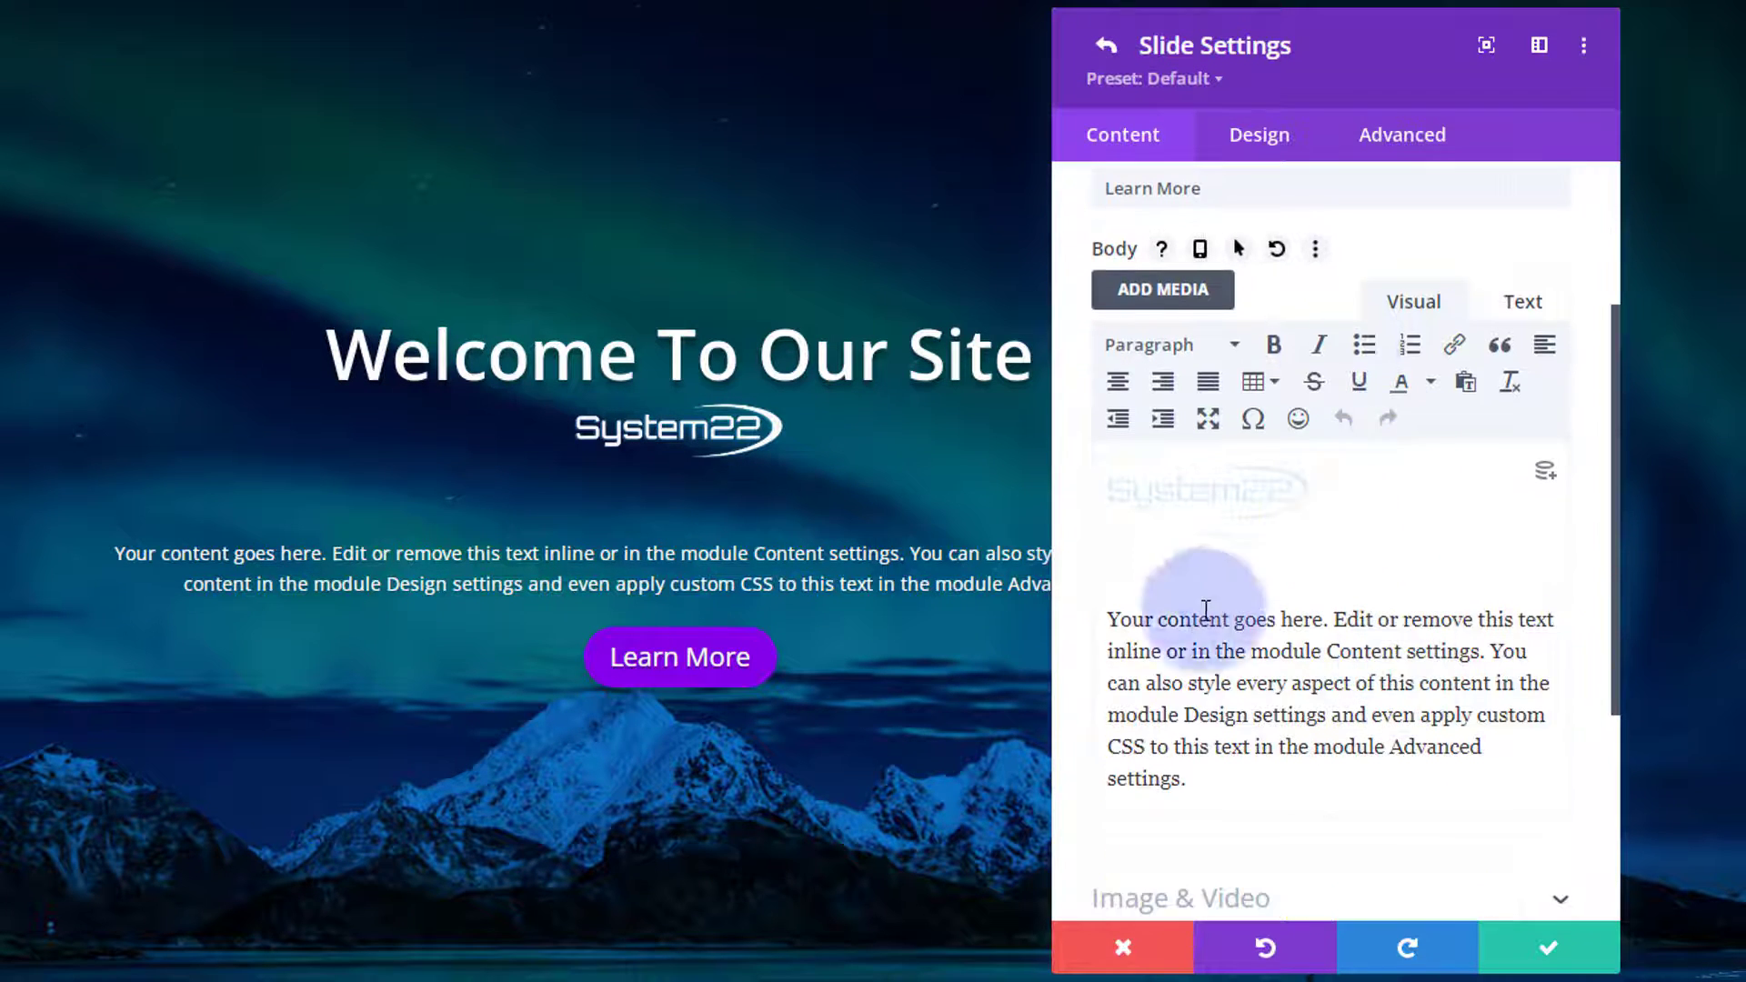
{"action": "left_click", "coordinate": [1345, 494]}
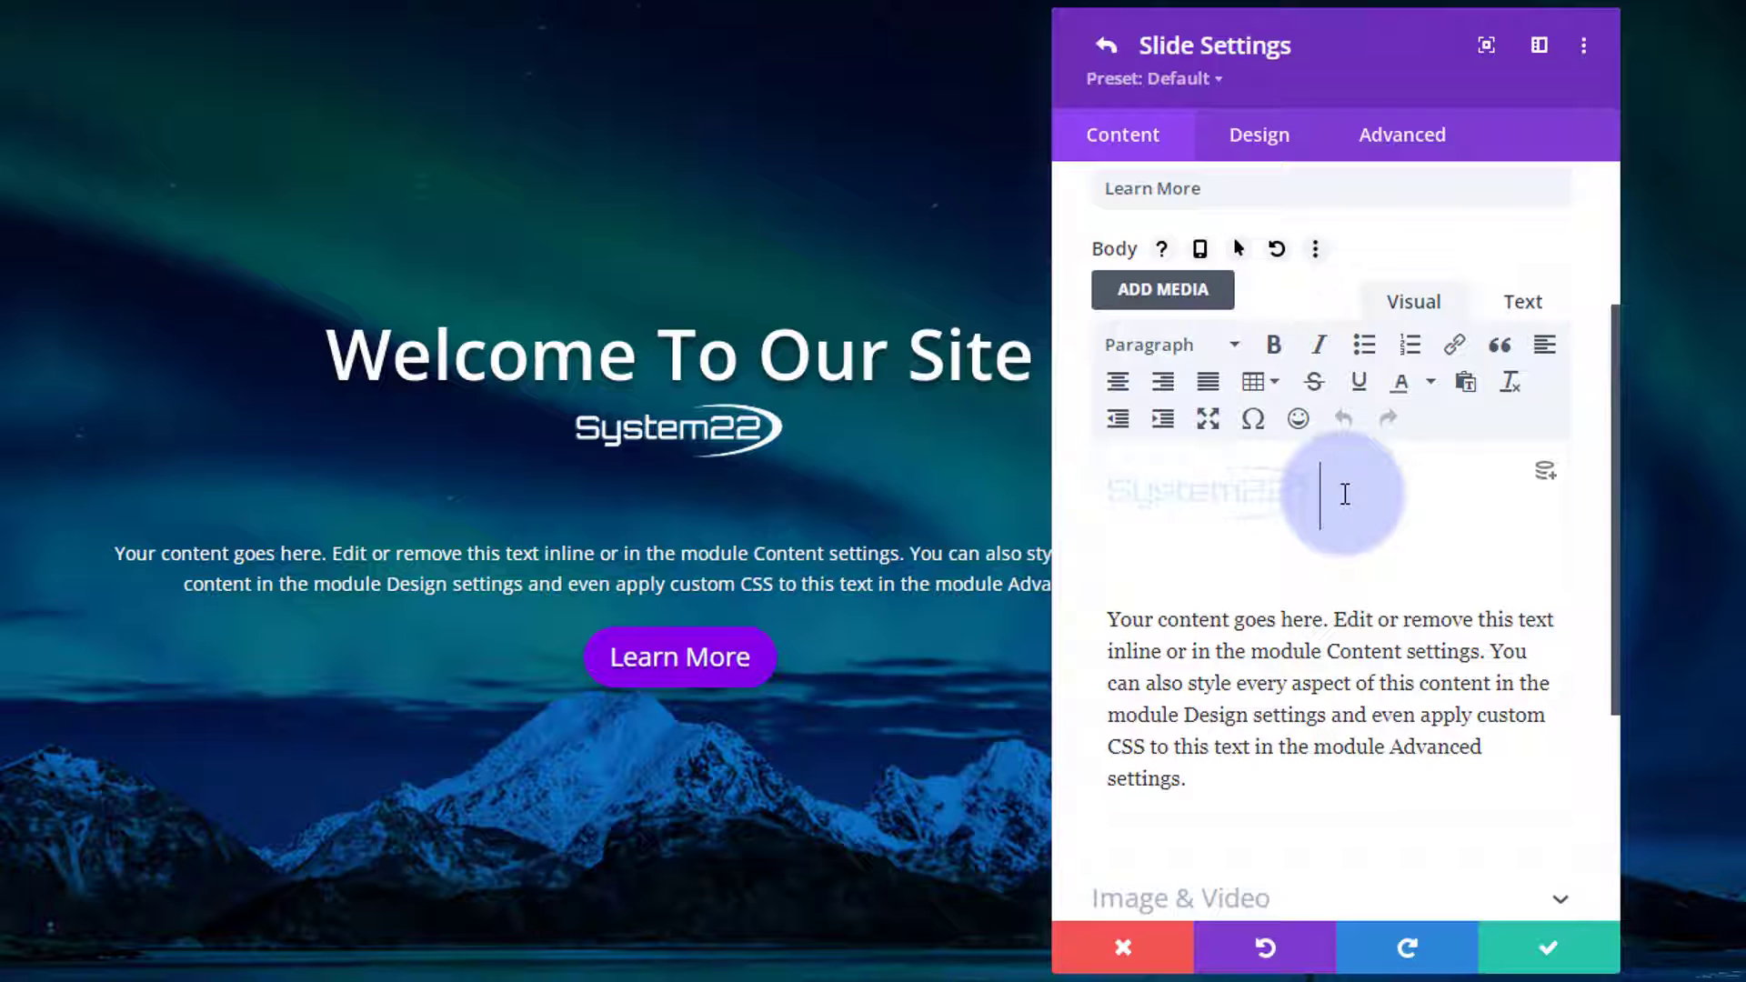
{"action": "key", "text": "Delete"}
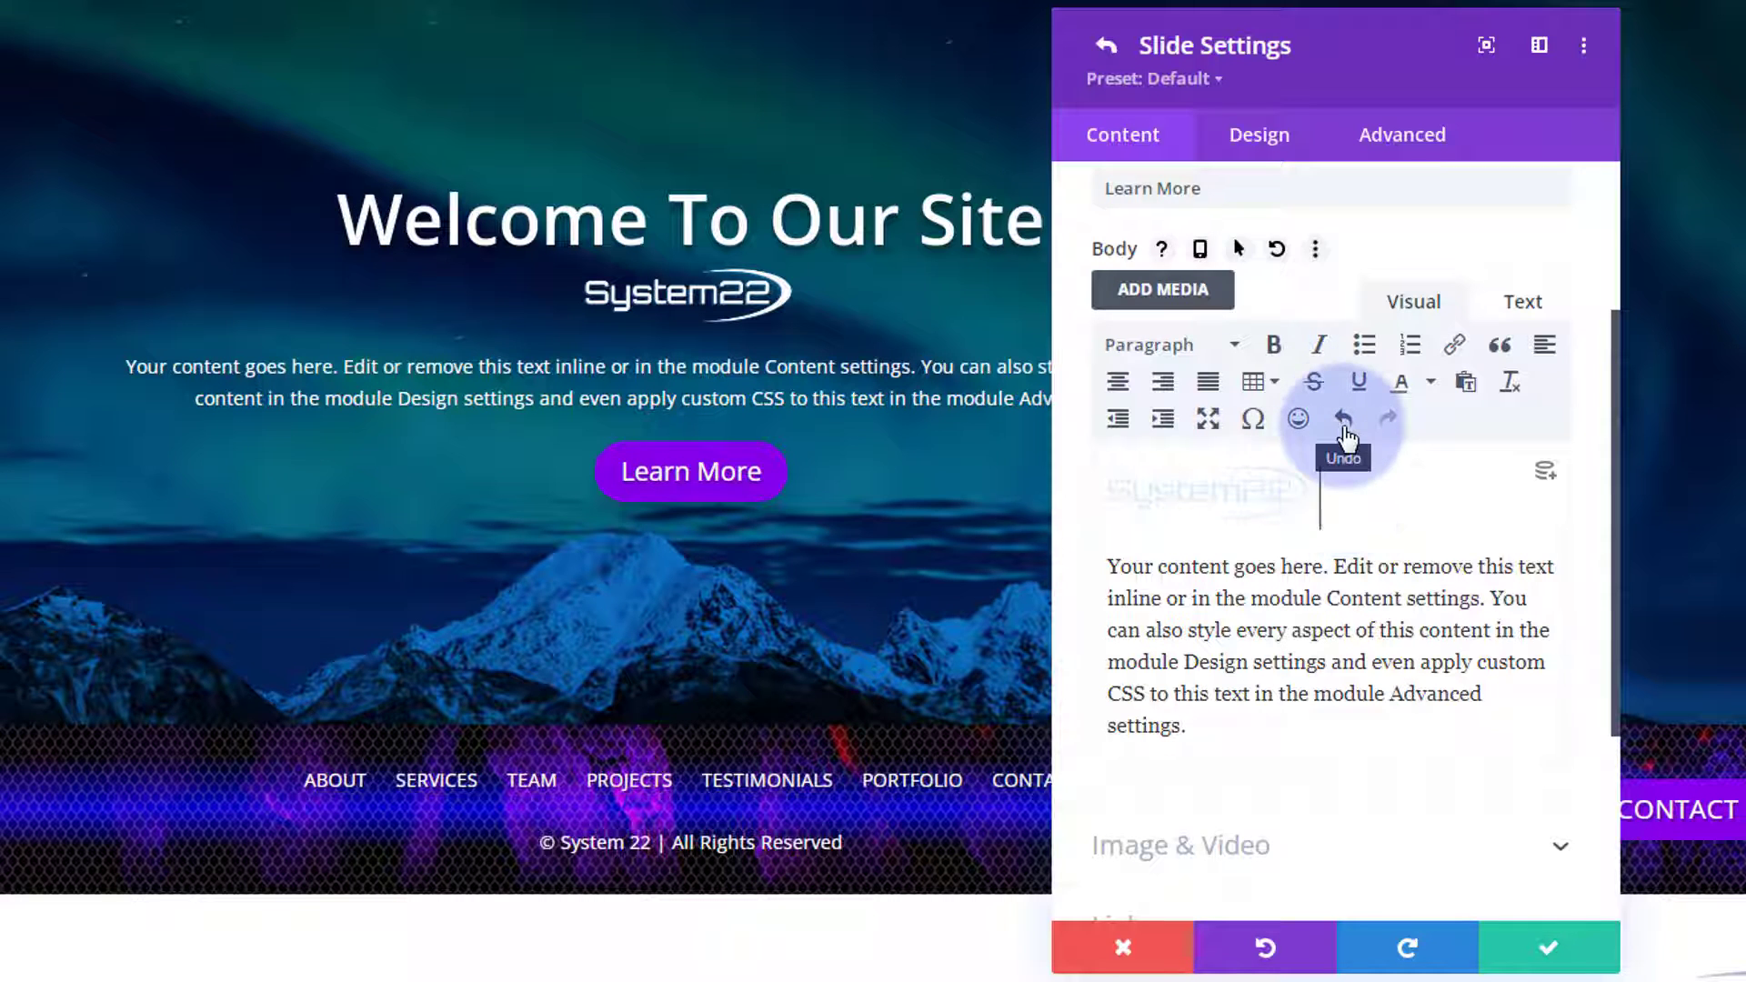
{"action": "left_click", "coordinate": [1260, 144]}
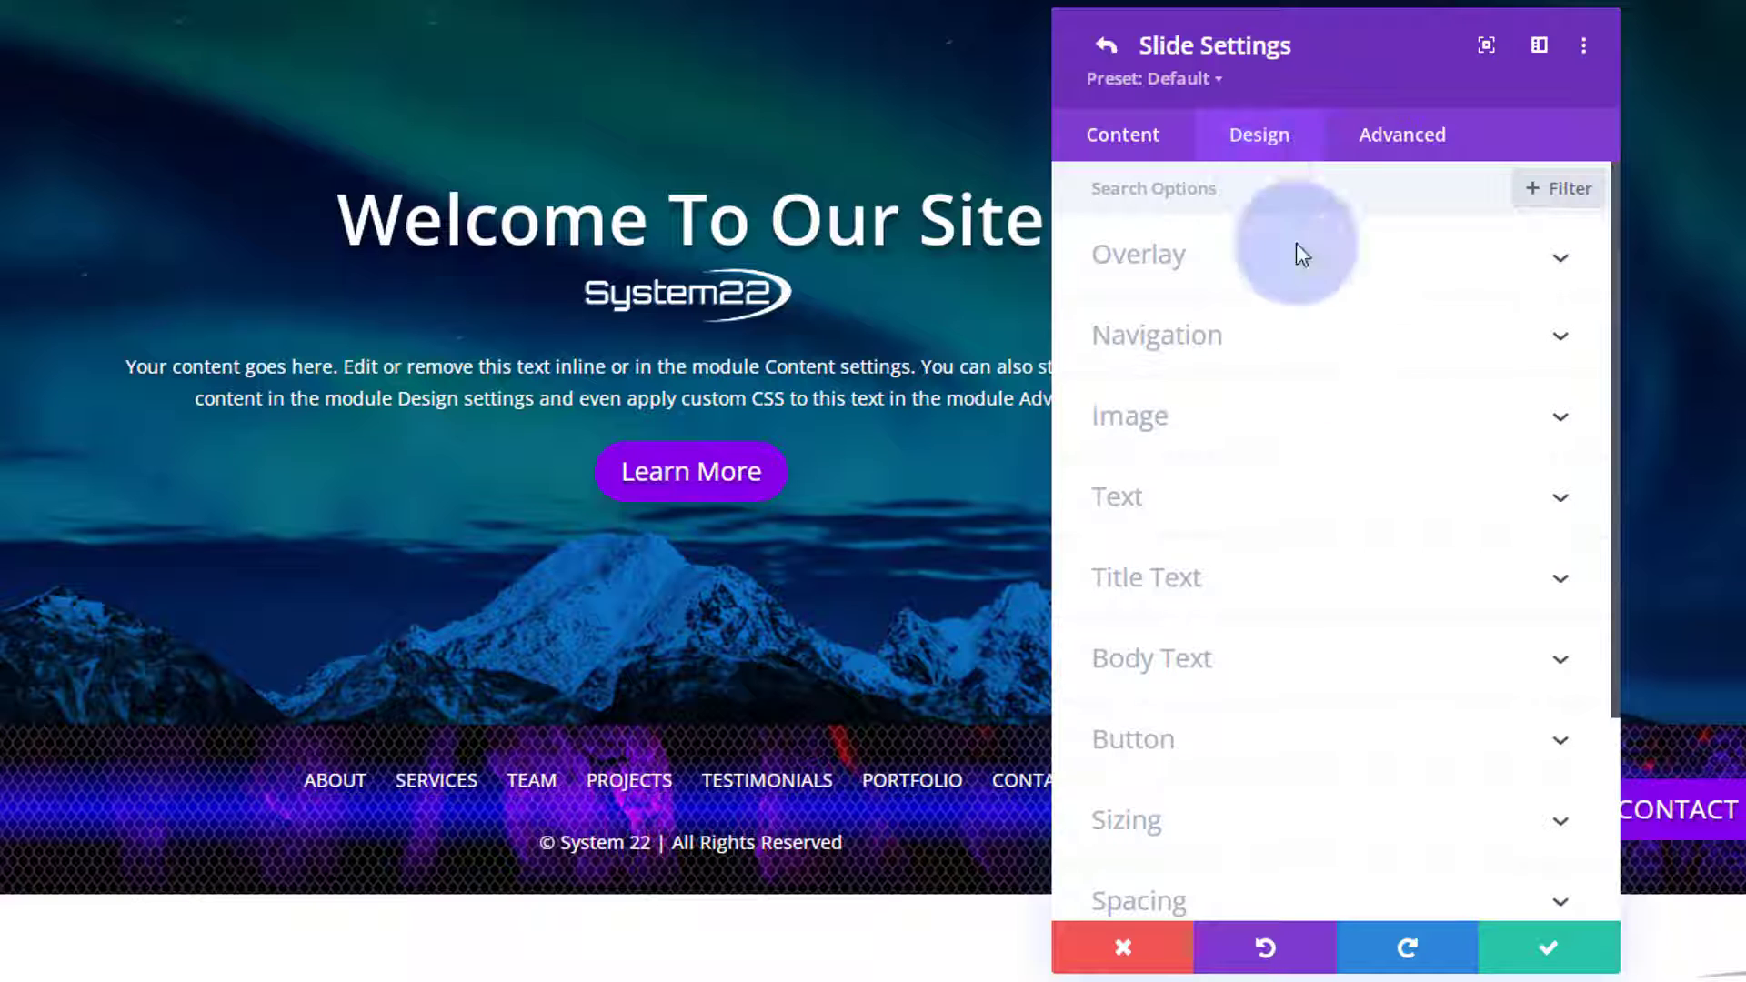
Check the slide's Spacing padding, then save Slide Settings back to the Fullwidth Slider.
{"action": "scroll", "coordinate": [1301, 360], "scroll_direction": "down", "scroll_amount": 1}
{"action": "scroll", "coordinate": [1300, 359], "scroll_direction": "down", "scroll_amount": 3}
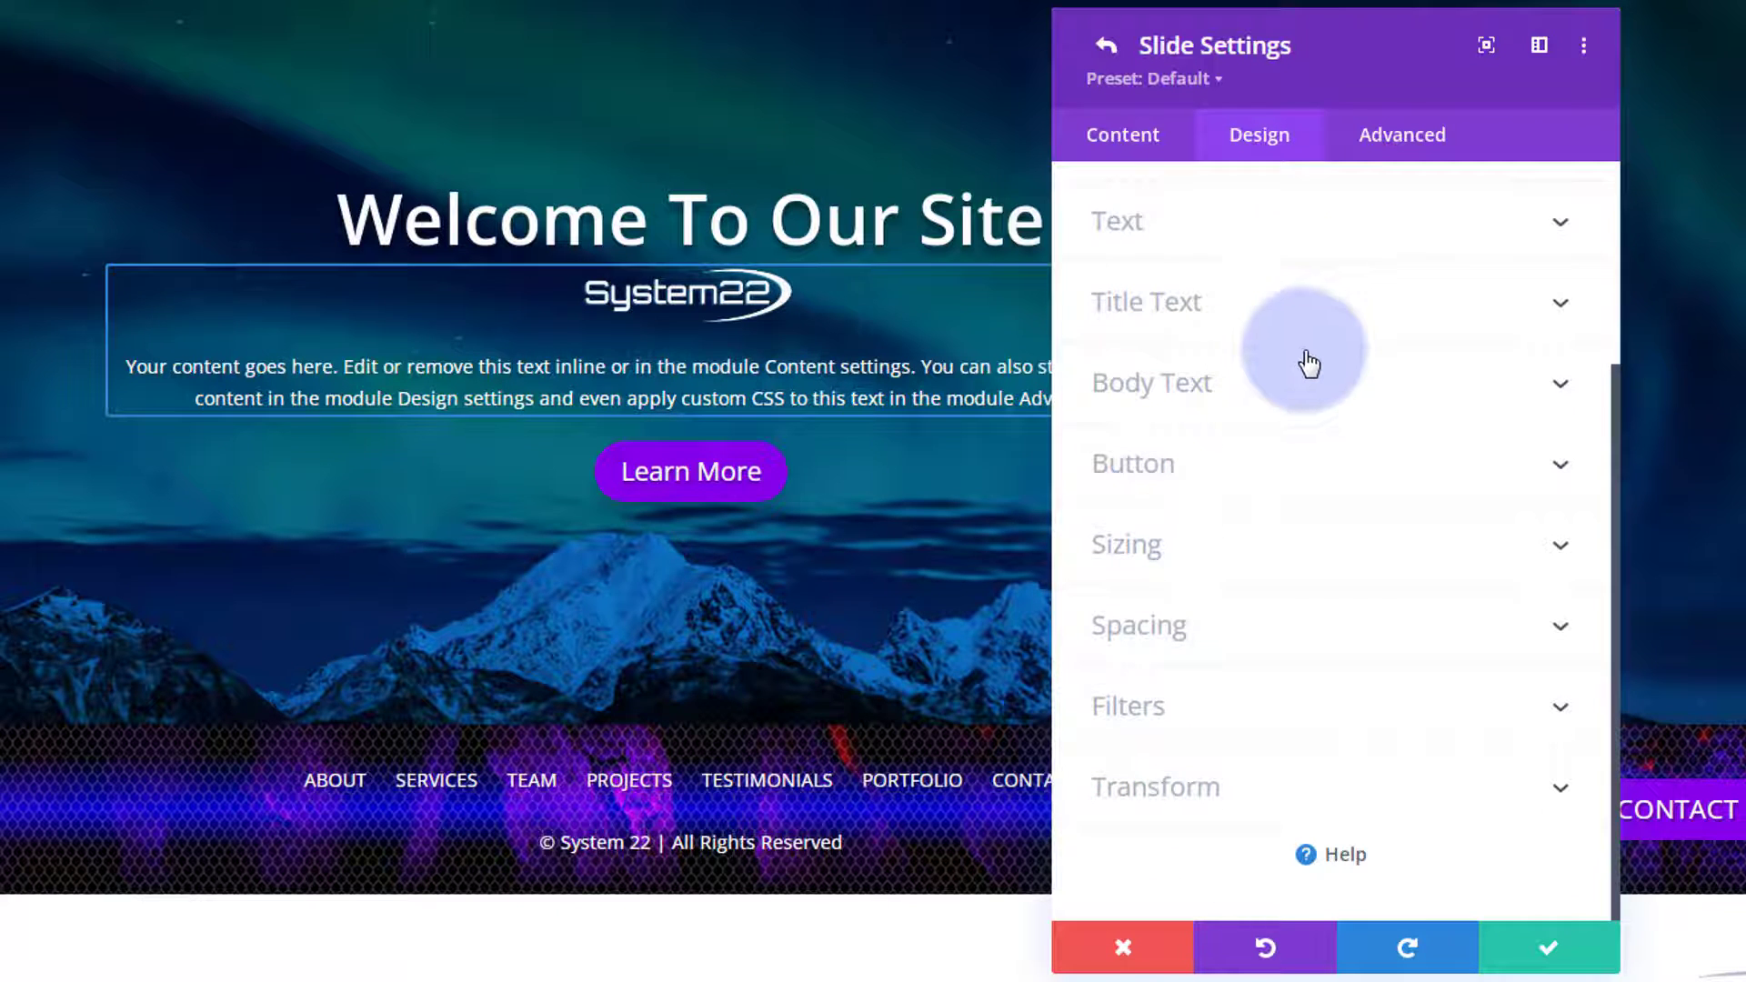
{"action": "left_click", "coordinate": [1315, 617]}
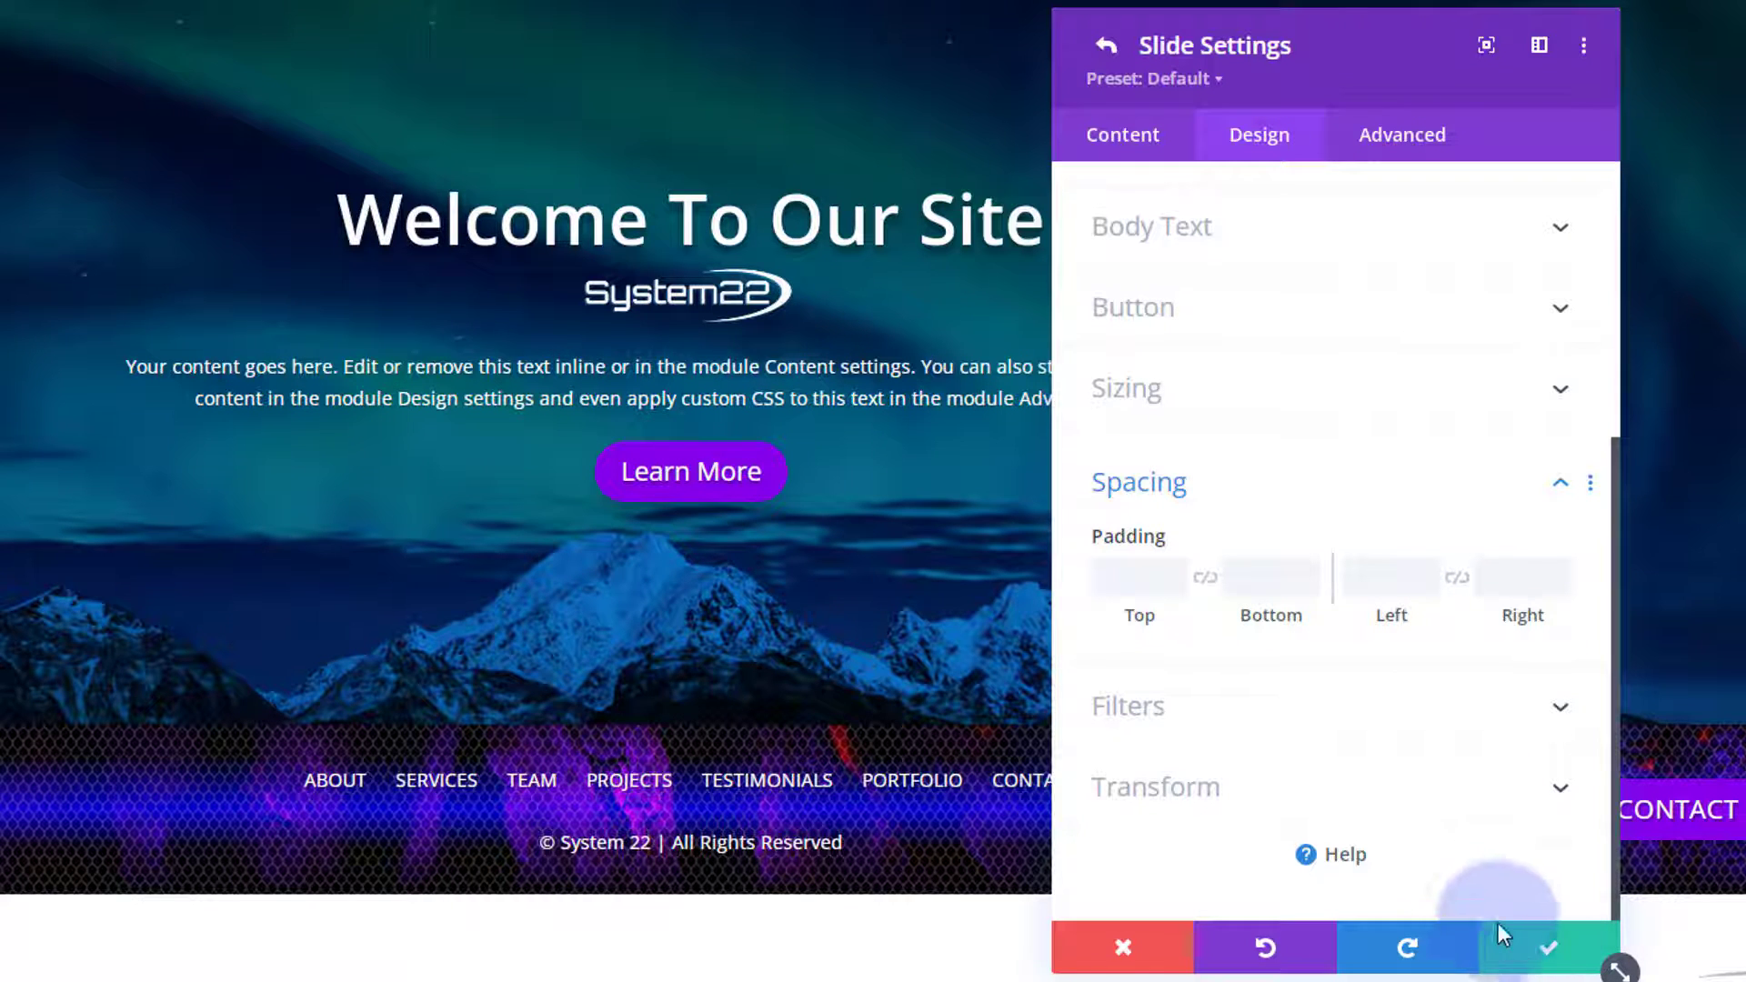
{"action": "left_click", "coordinate": [1548, 958]}
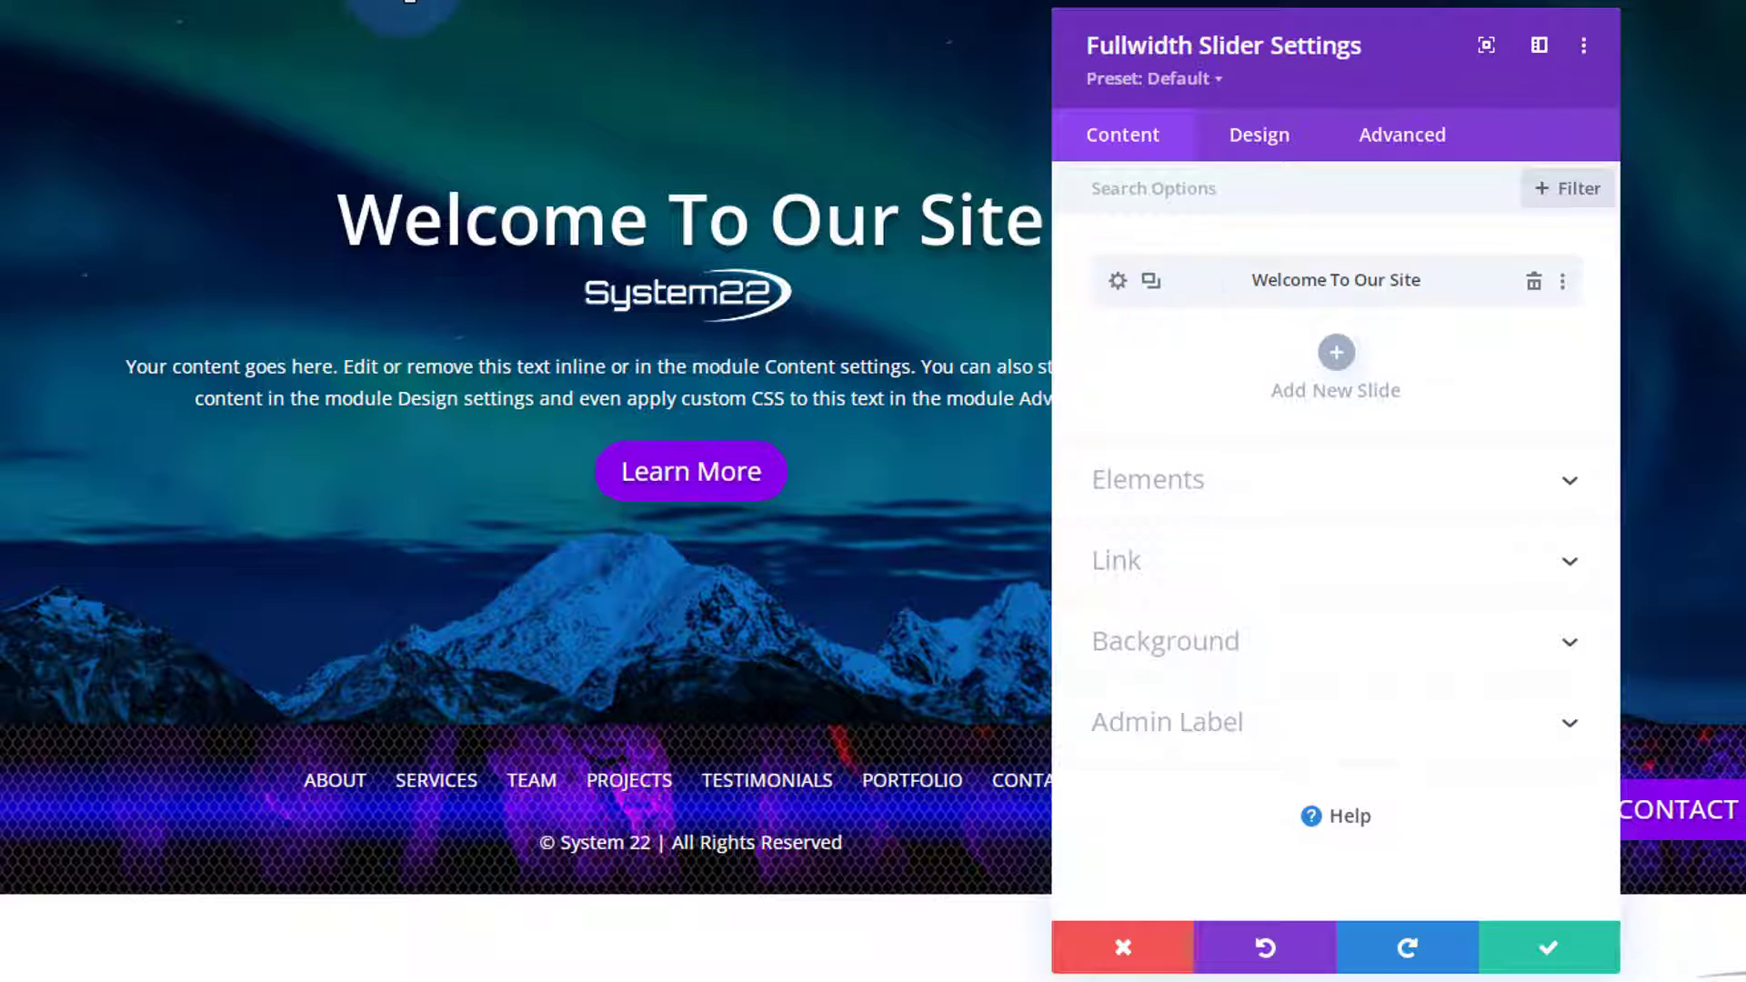
{"action": "mouse_move", "coordinate": [769, 740]}
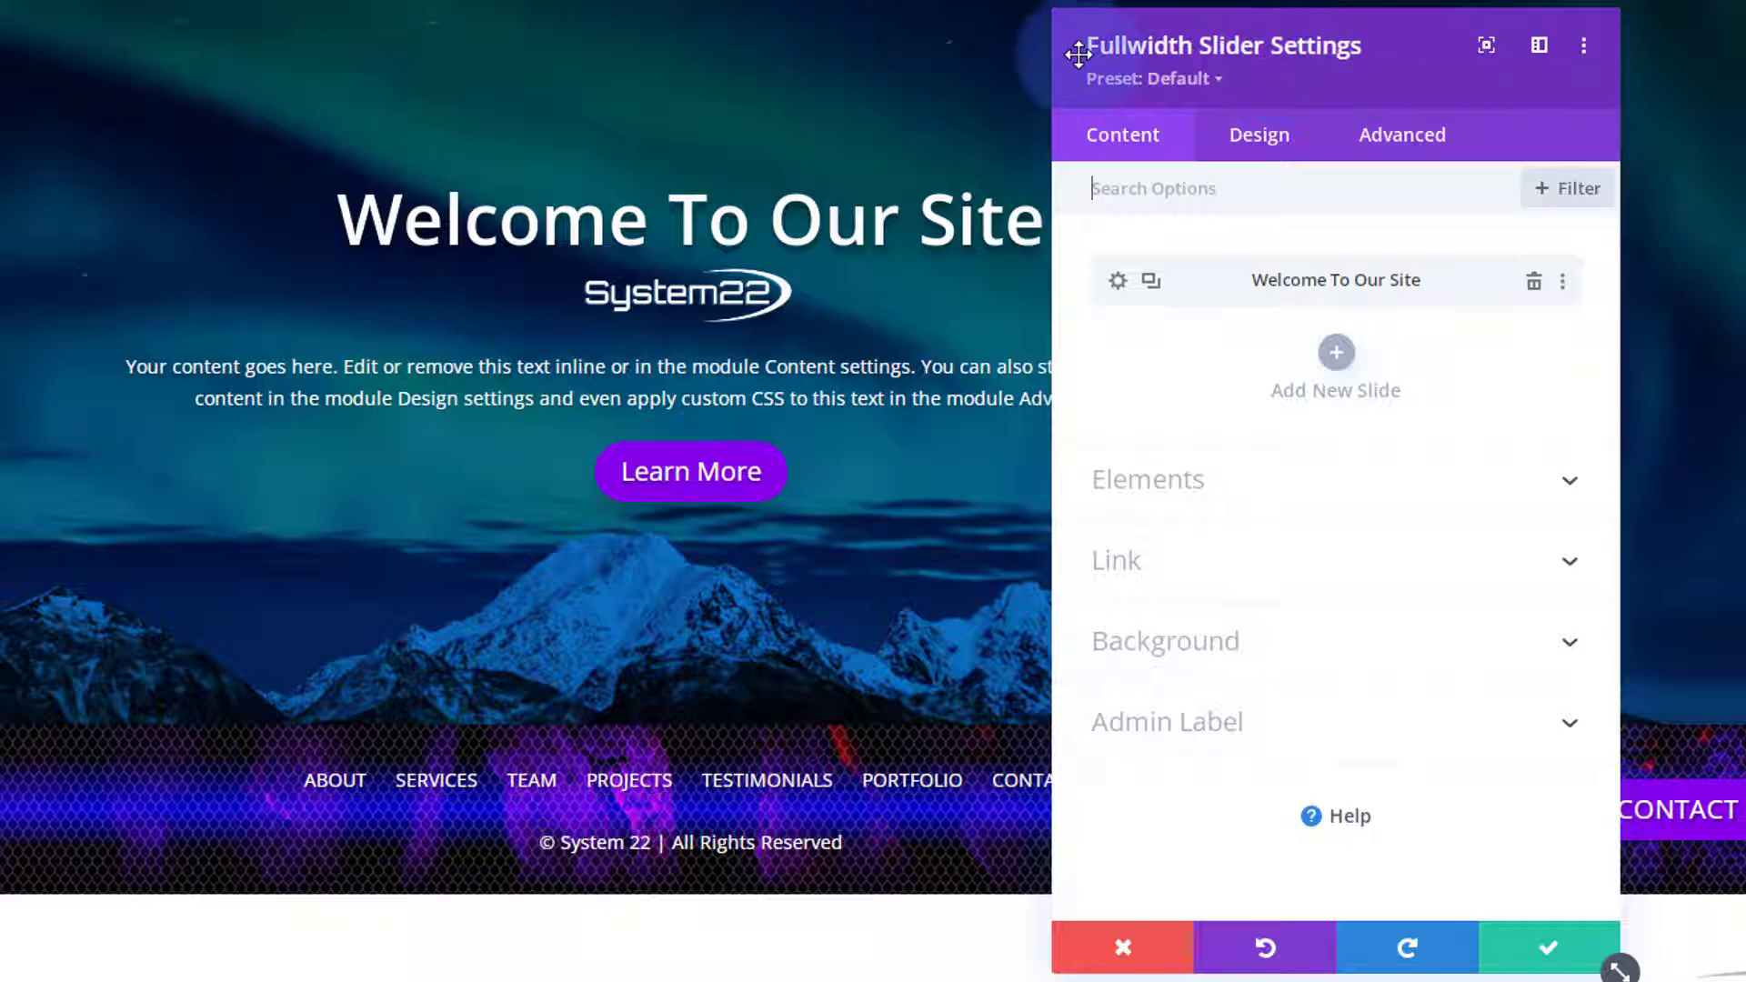
{"action": "left_click", "coordinate": [1290, 141]}
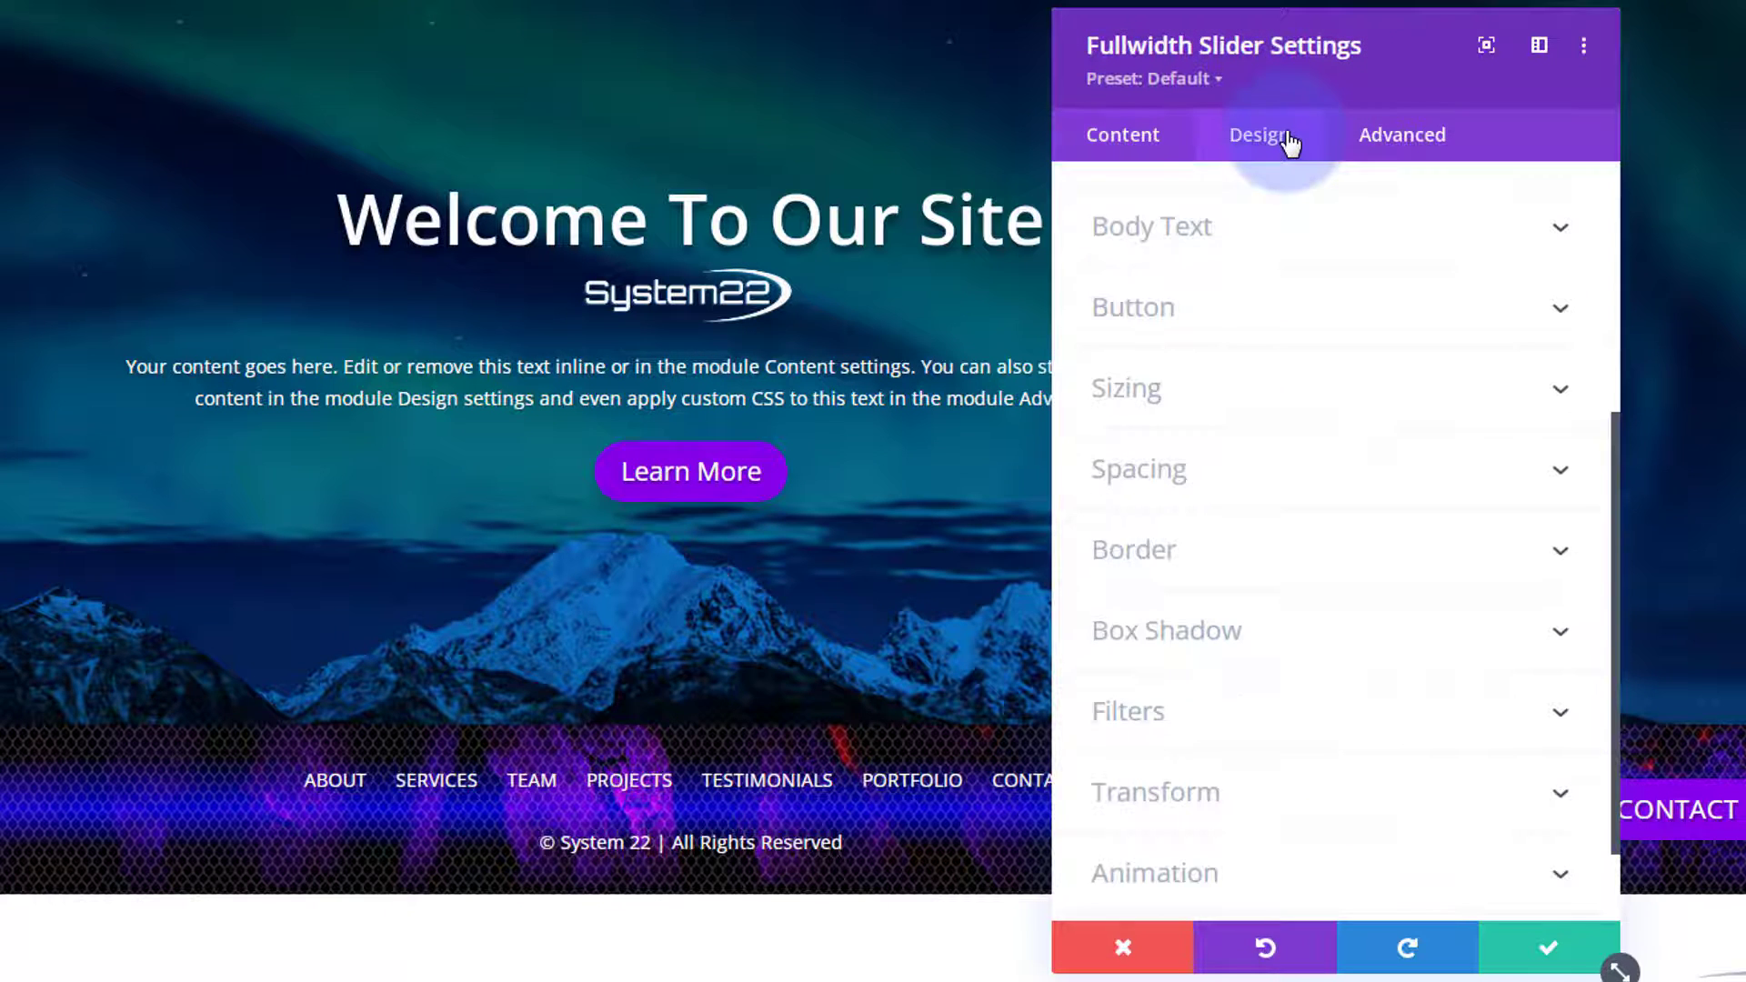
{"action": "left_click", "coordinate": [1300, 403]}
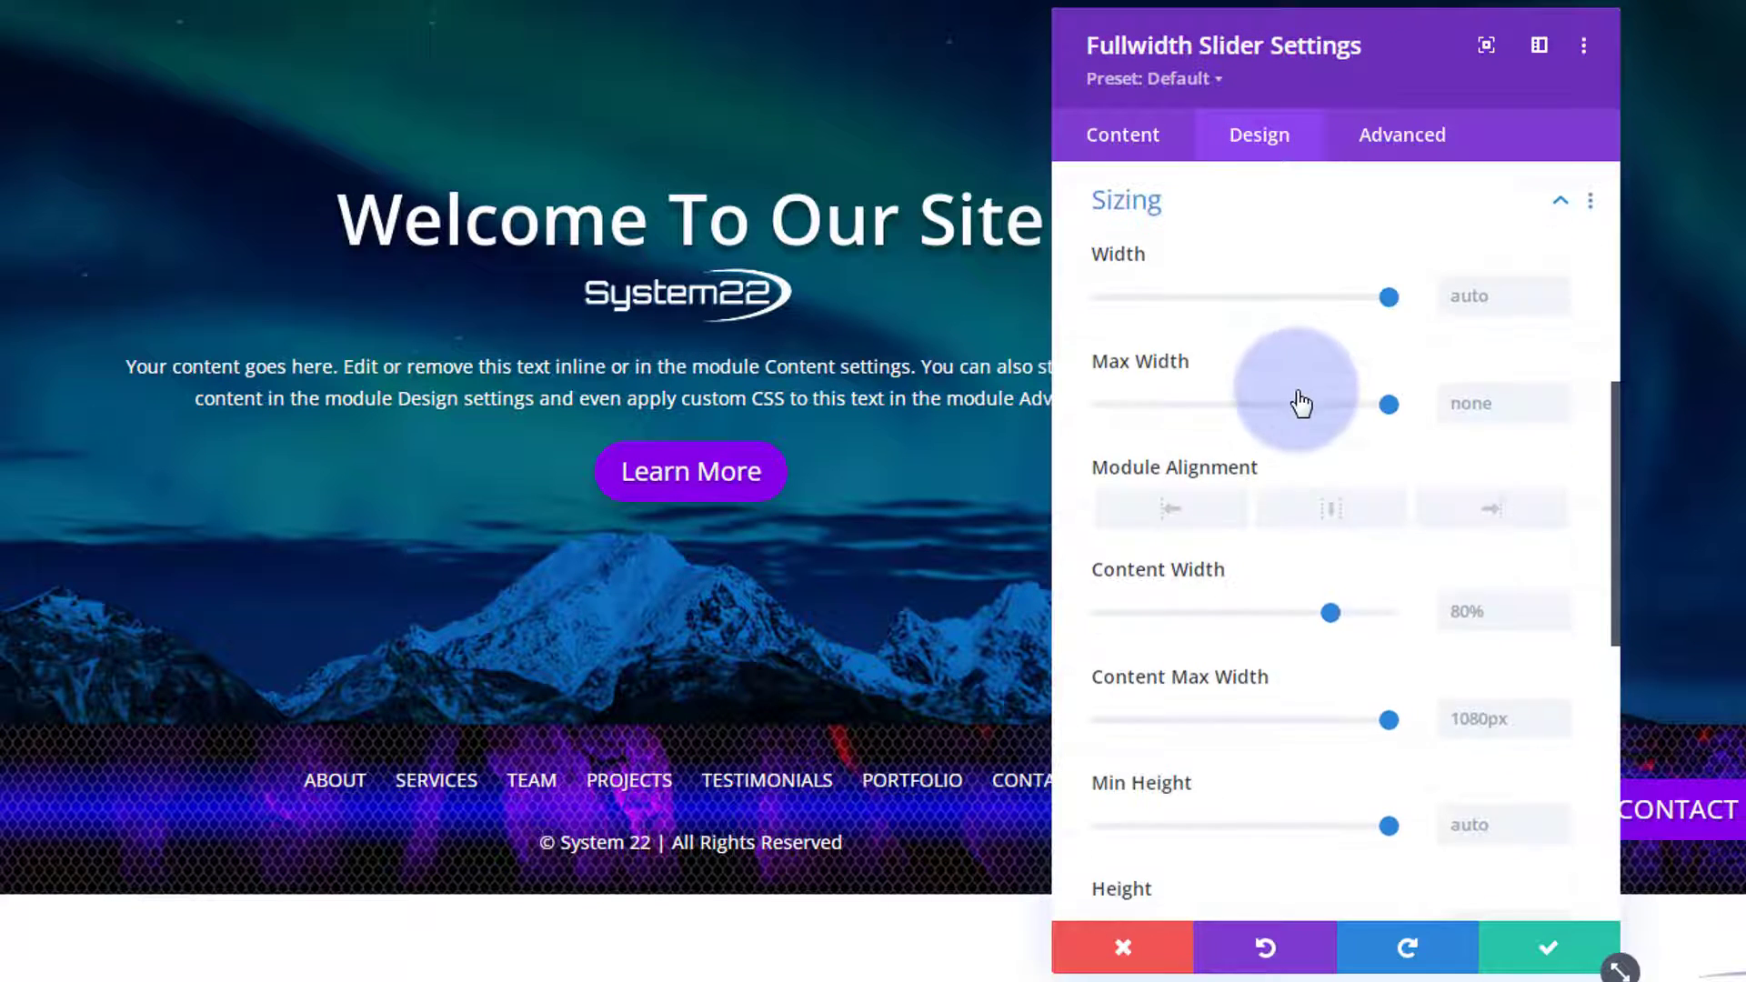
{"action": "scroll", "coordinate": [1304, 389], "scroll_direction": "down", "scroll_amount": 3}
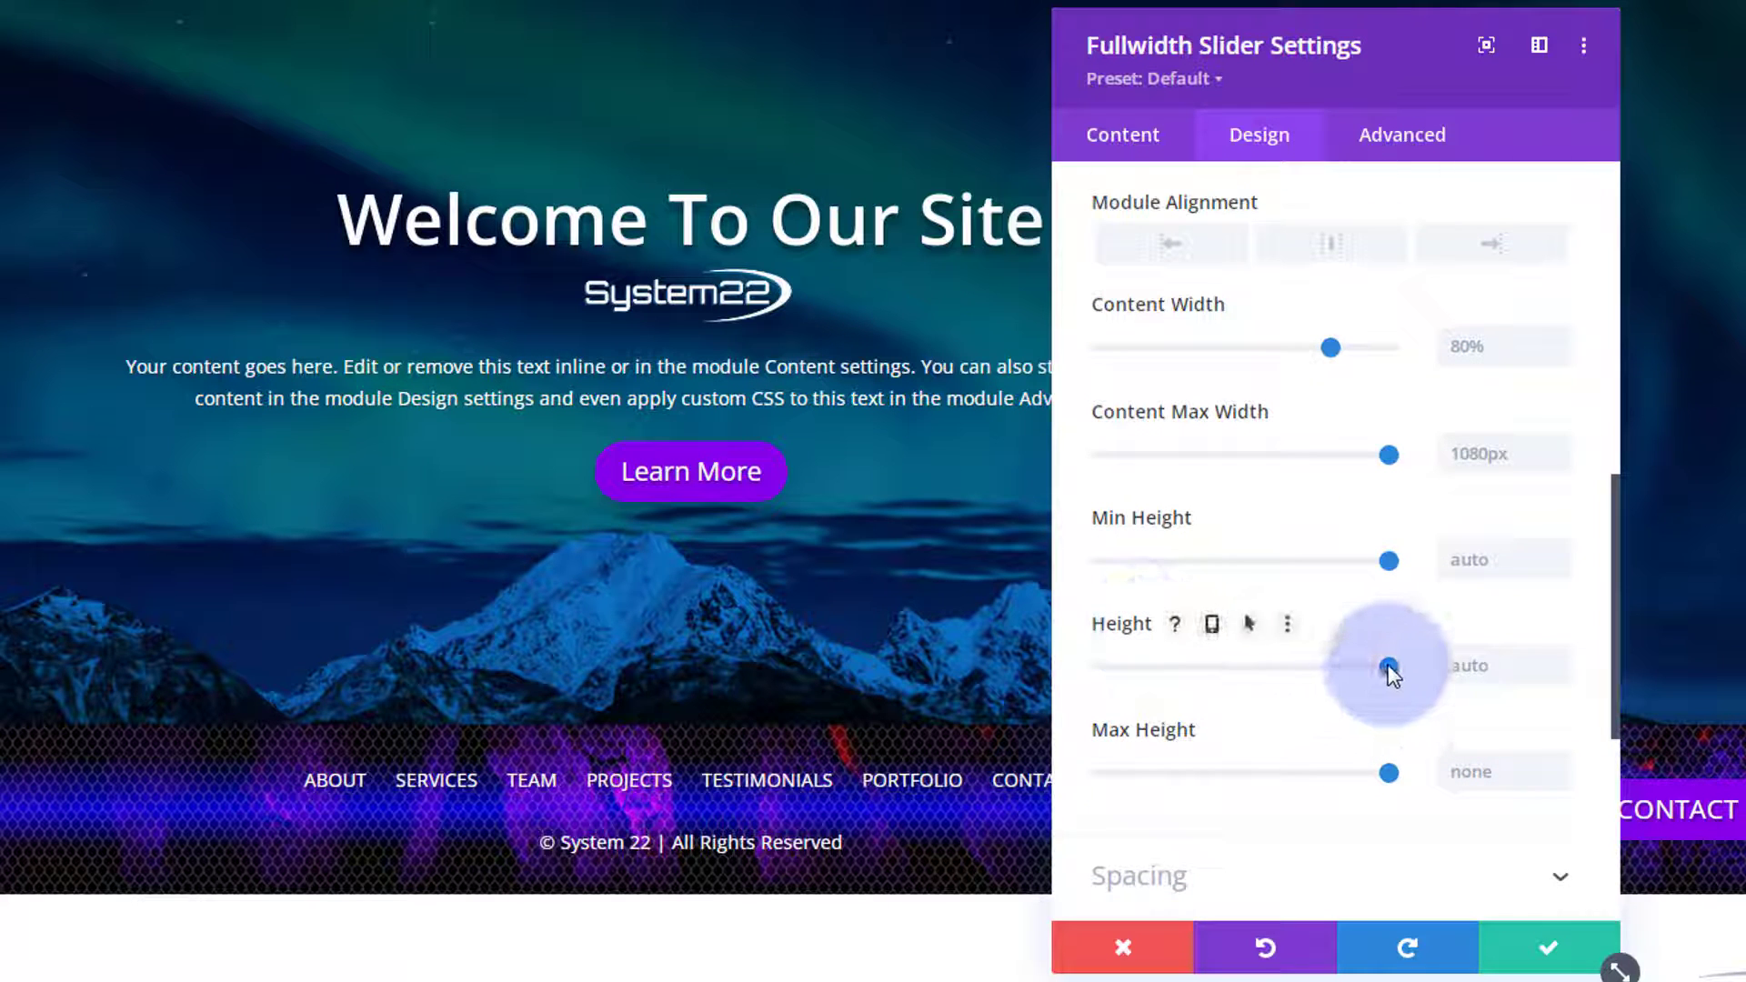
{"action": "left_click_drag", "start_coordinate": [1385, 665], "coordinate": [1242, 669]}
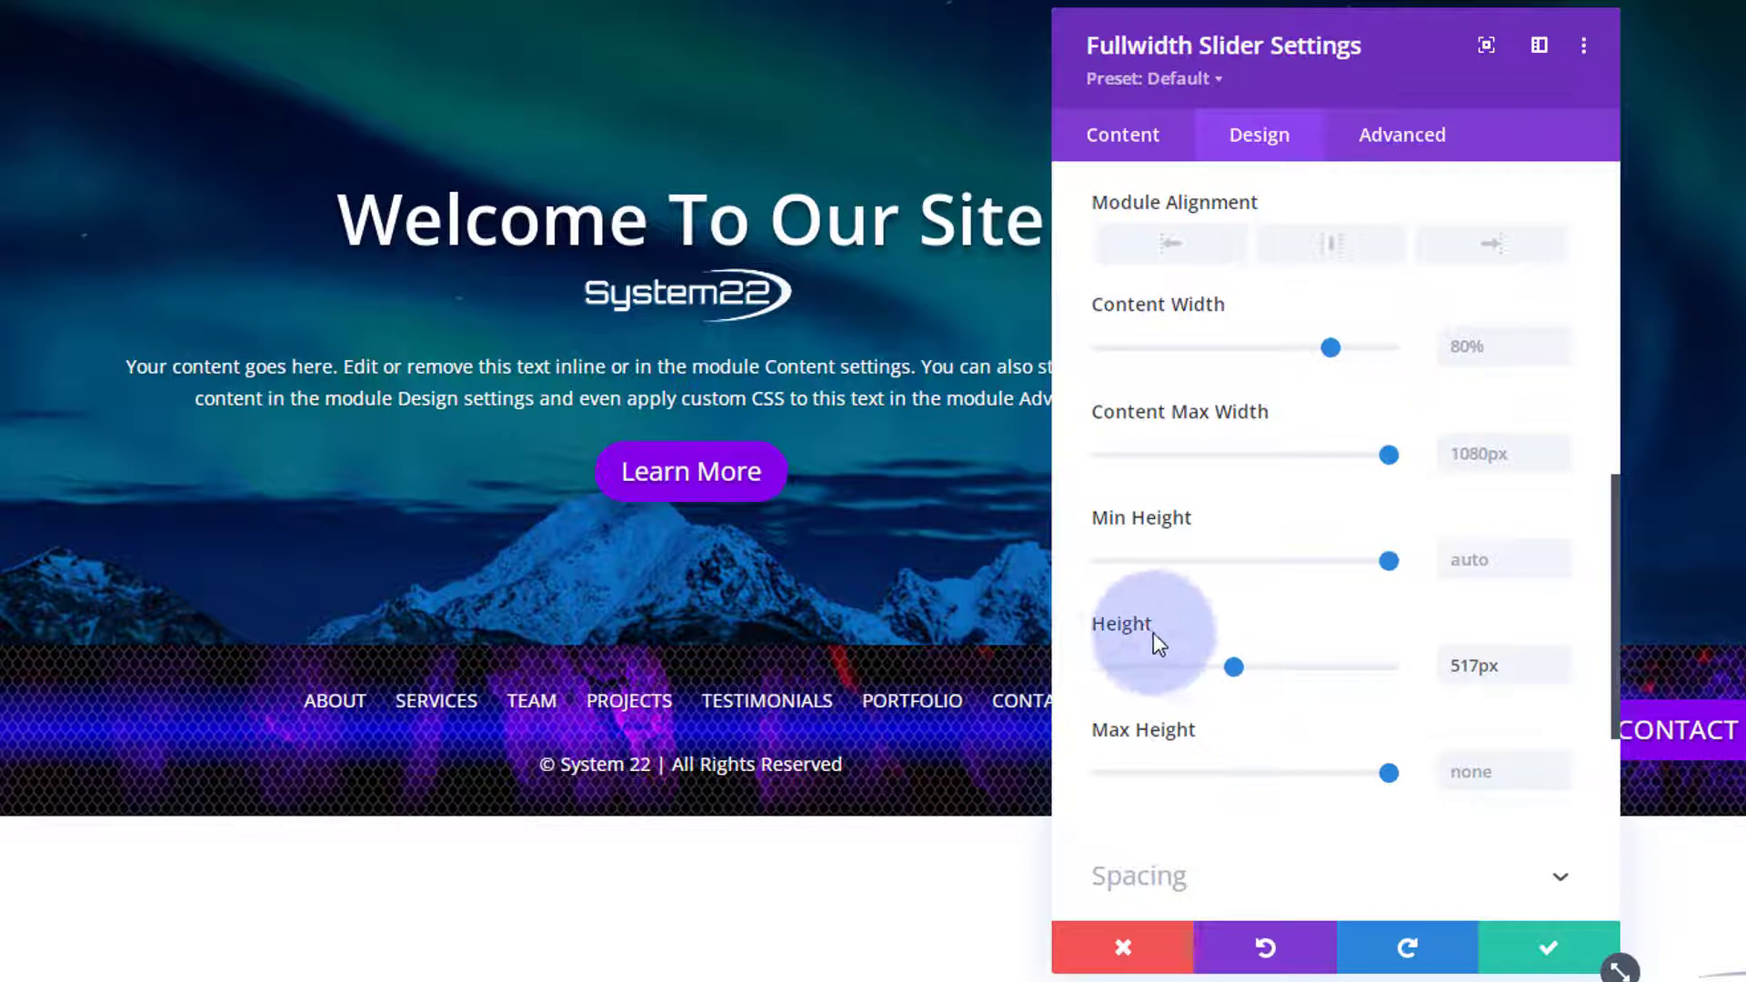
{"action": "mouse_move", "coordinate": [1142, 625]}
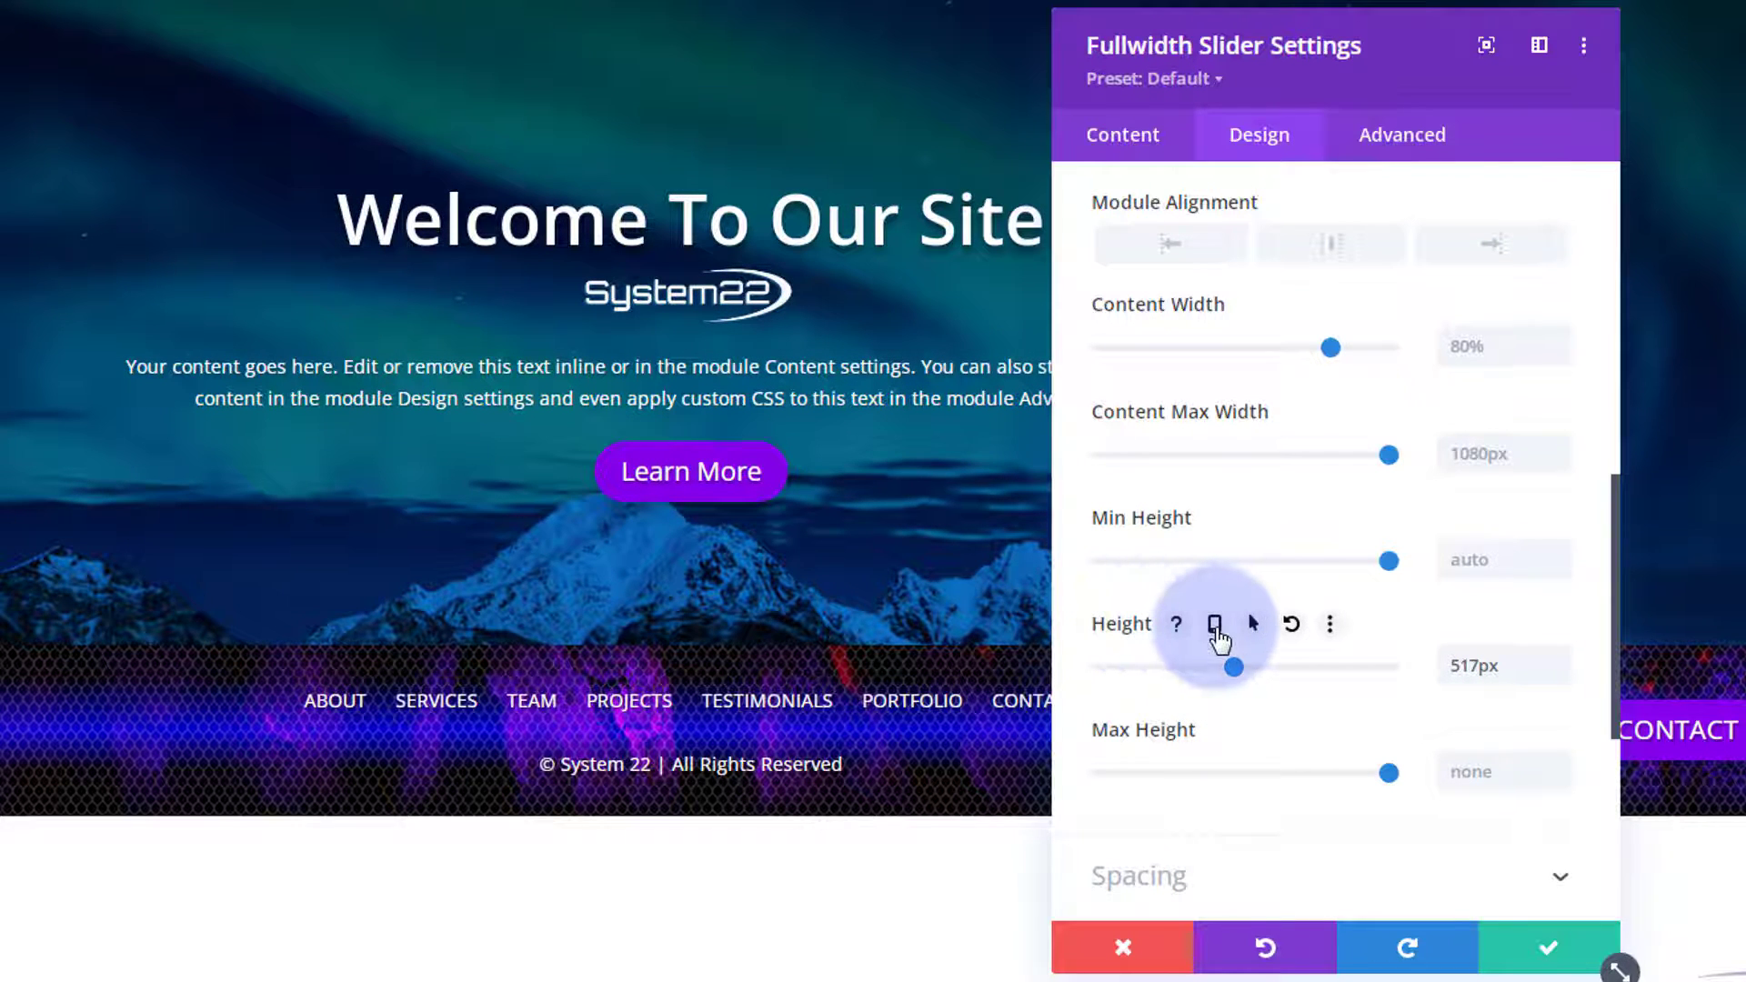
{"action": "left_click", "coordinate": [1216, 627]}
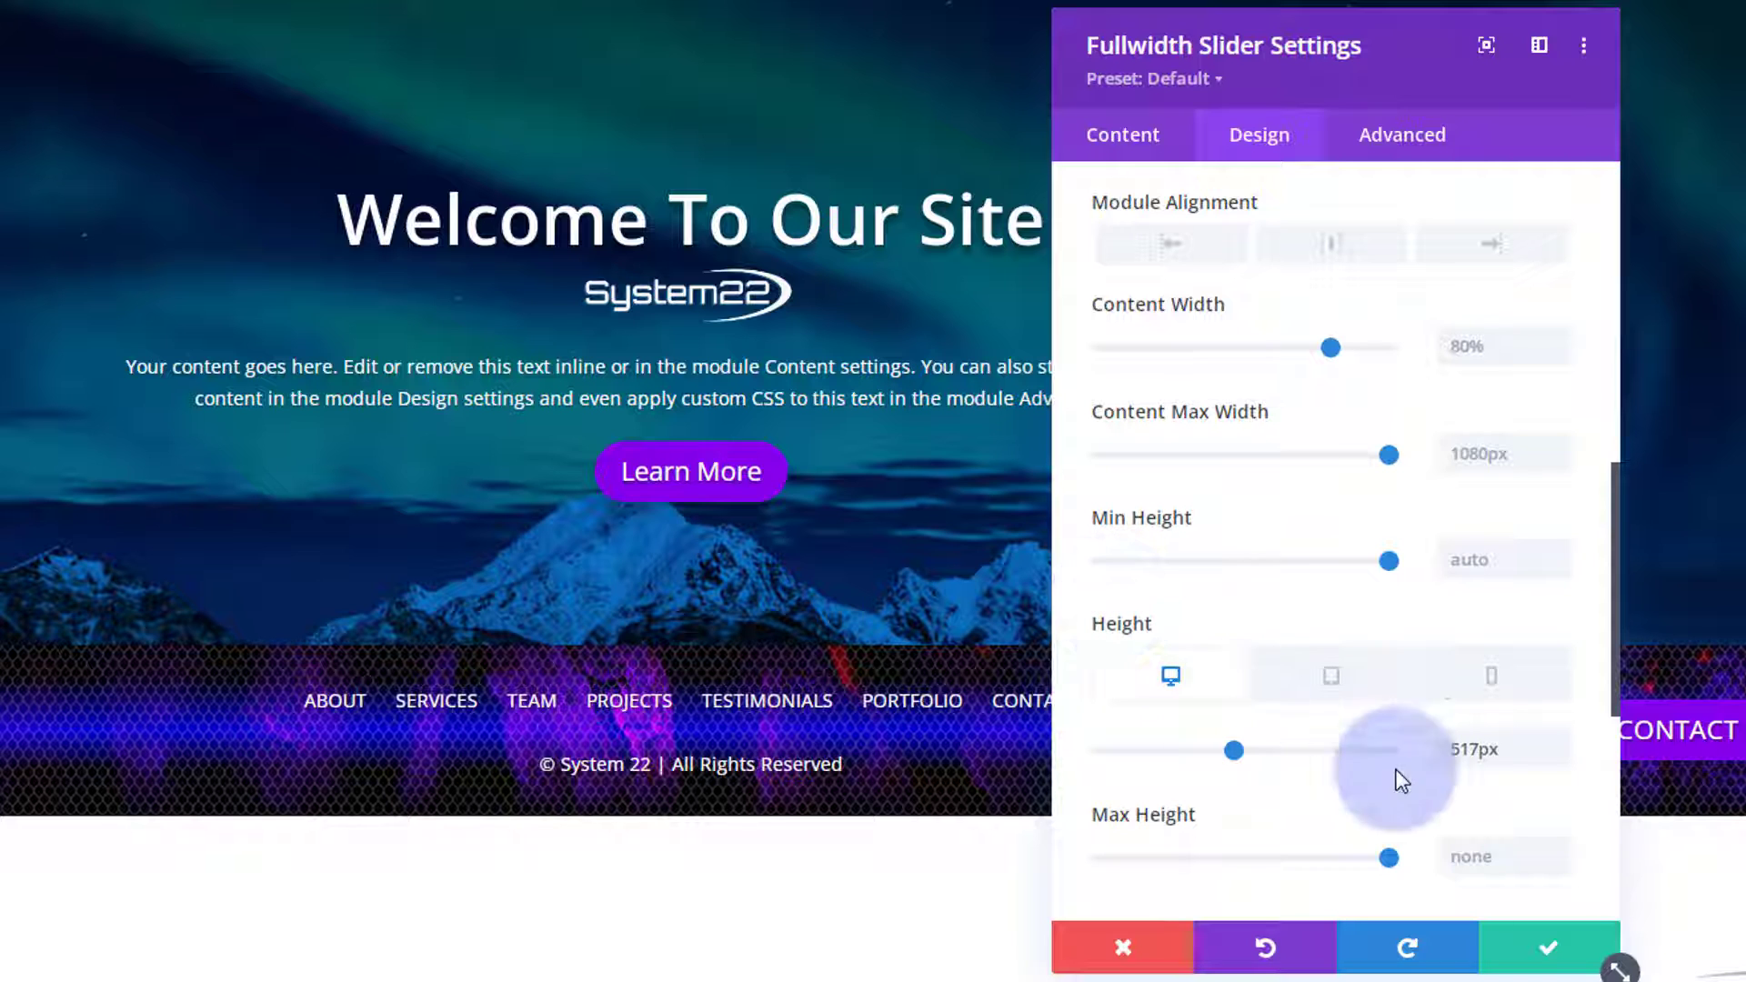
{"action": "left_click_drag", "start_coordinate": [1528, 747], "coordinate": [1424, 753]}
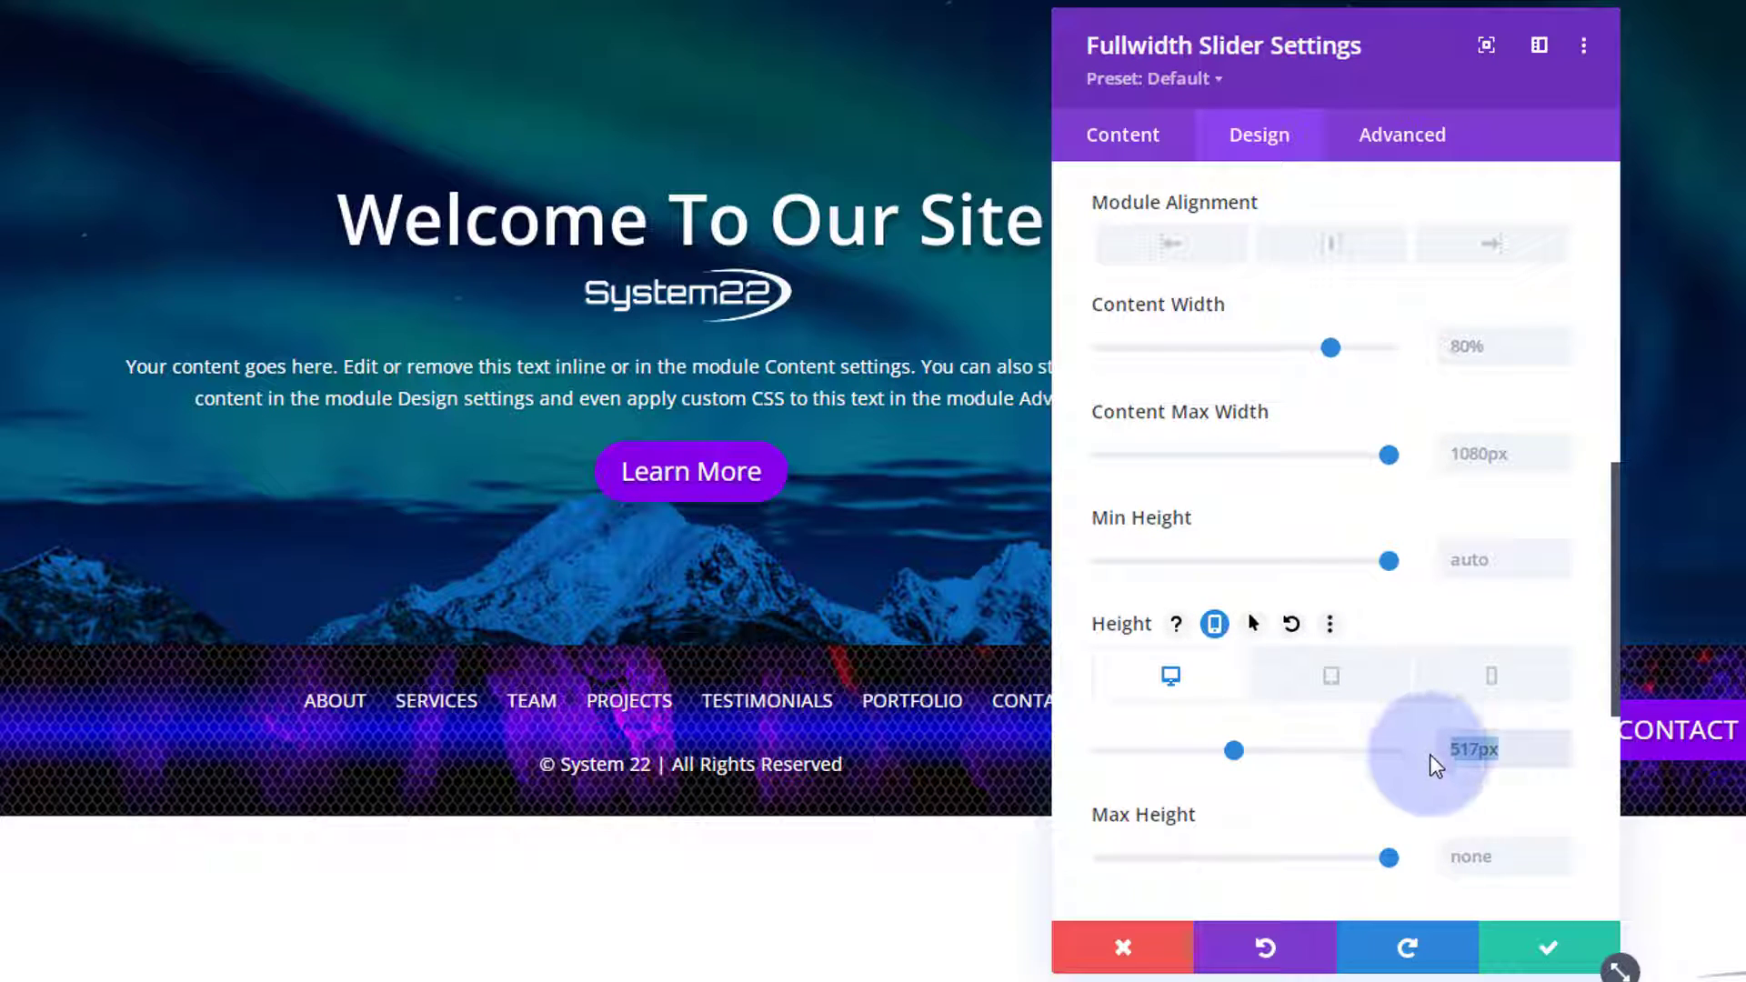
{"action": "key", "text": "BackSpace"}
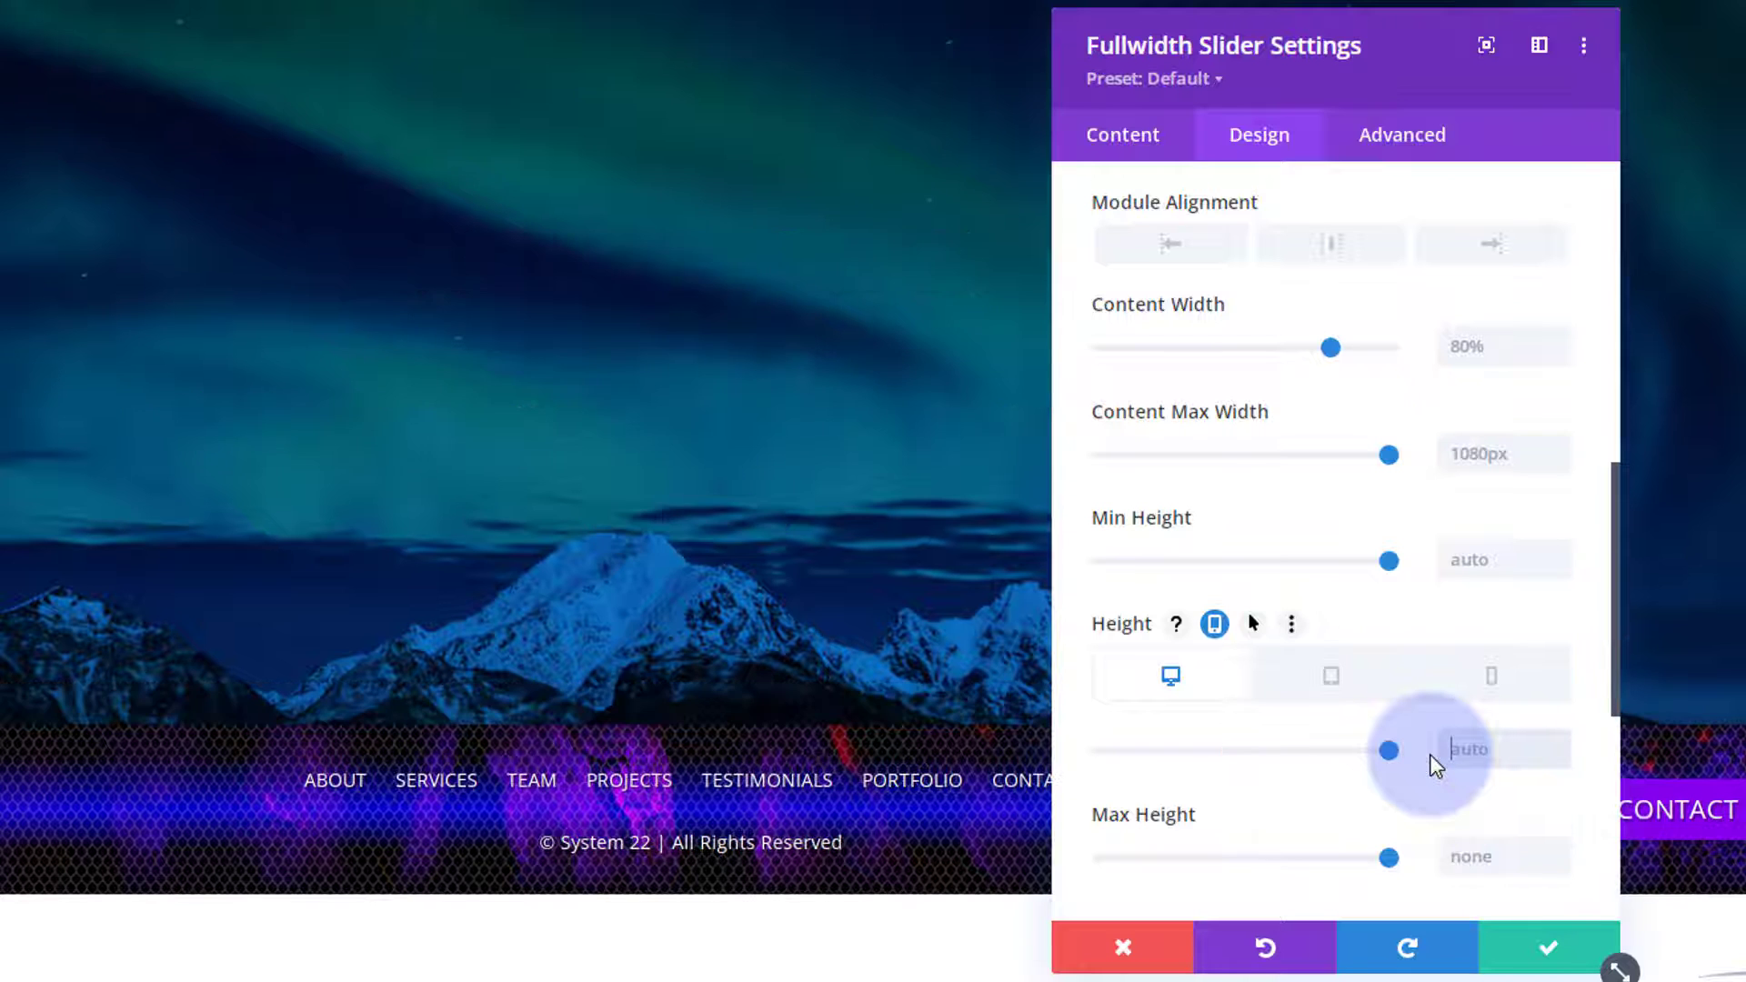
{"action": "left_click", "coordinate": [1530, 950]}
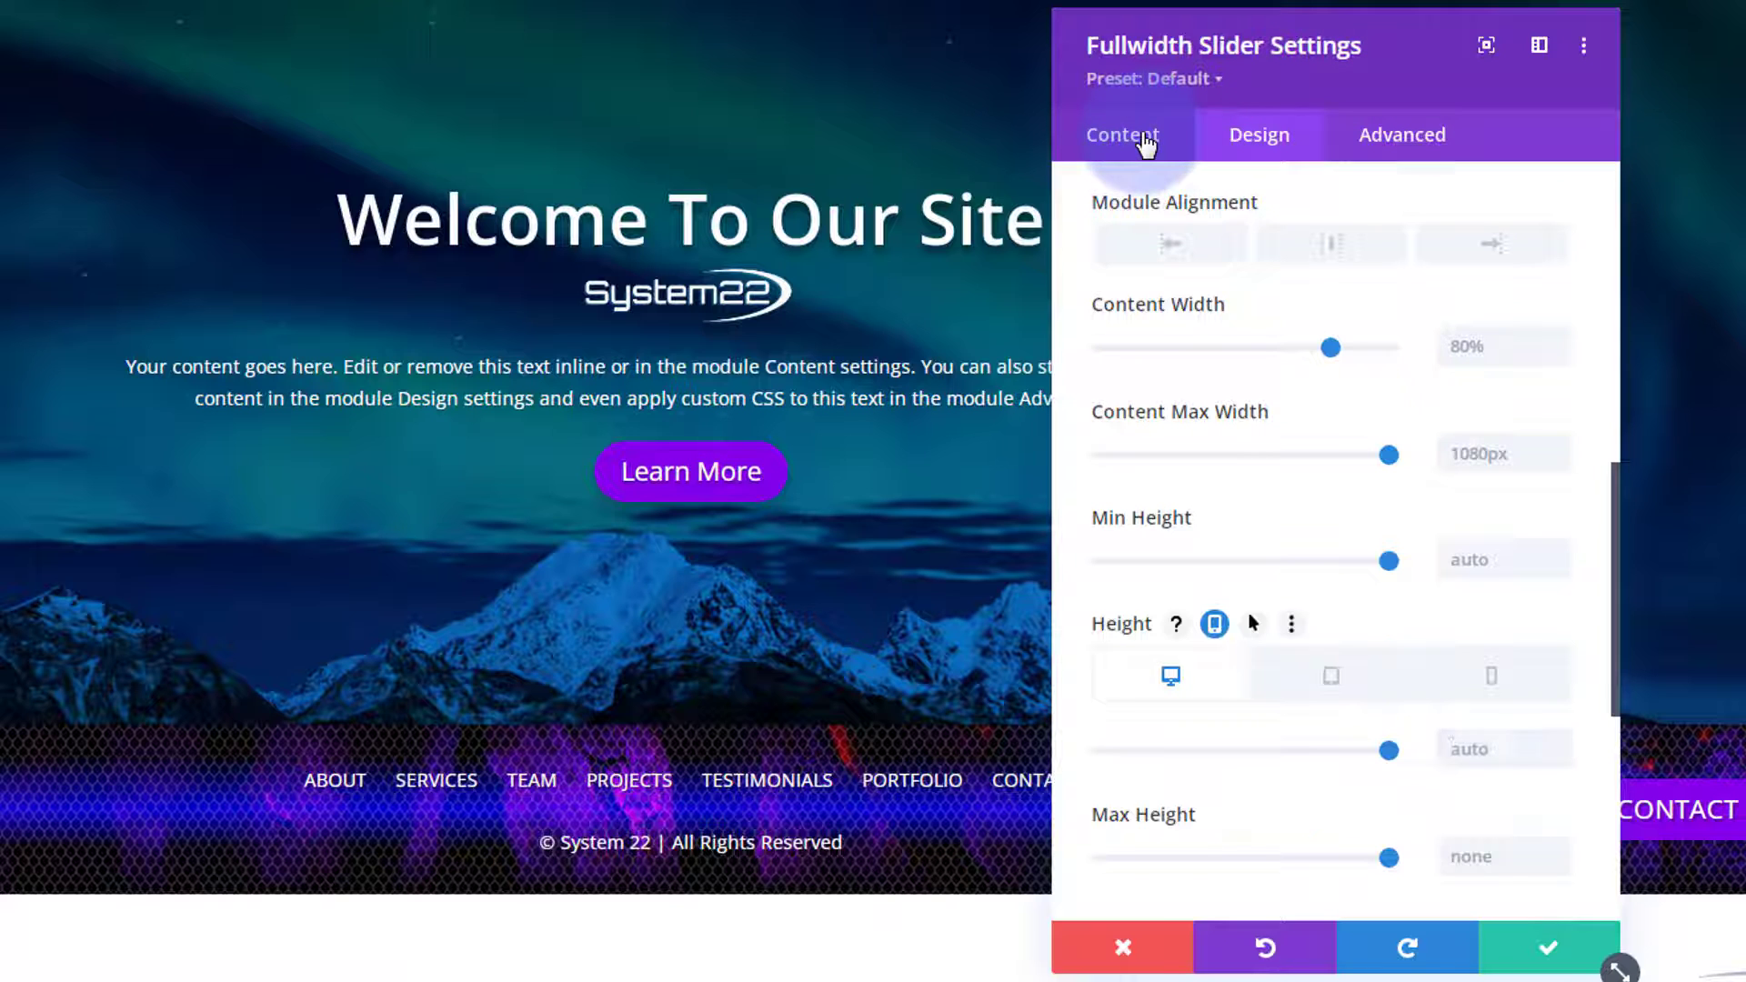
{"action": "left_click", "coordinate": [1145, 143]}
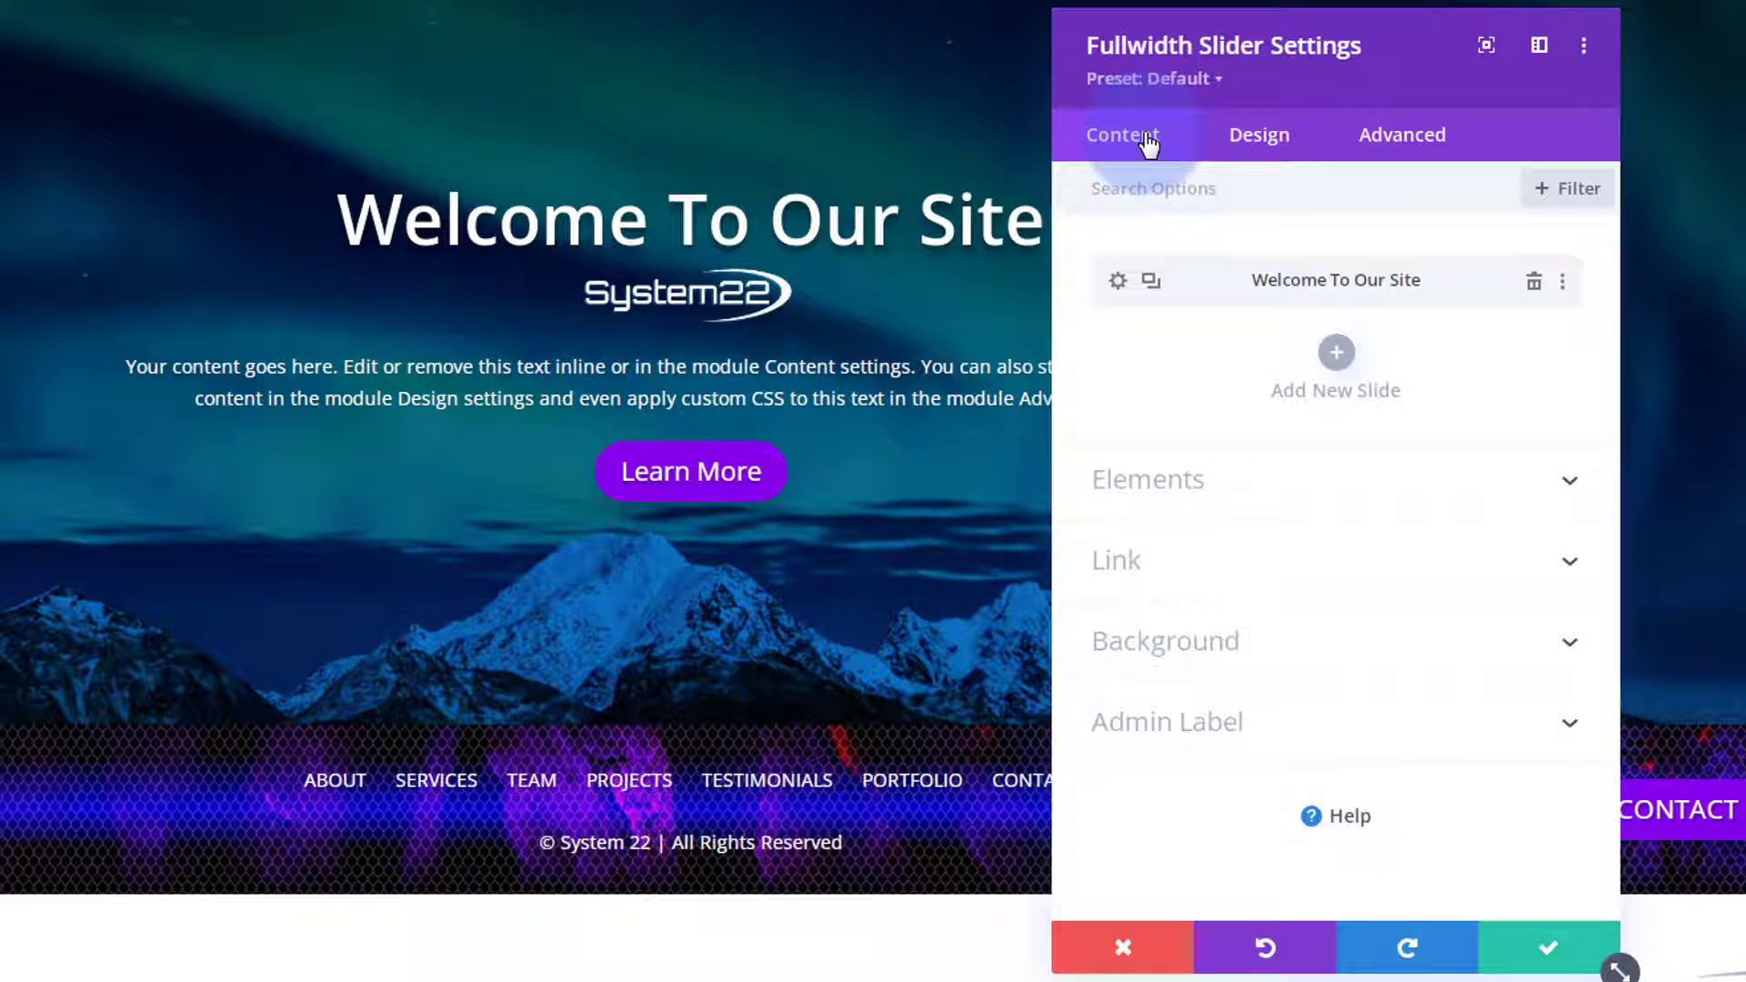
Duplicate the 'Welcome To Our Site' slide and expand the copy's Image & Video settings.
{"action": "left_click", "coordinate": [1194, 373]}
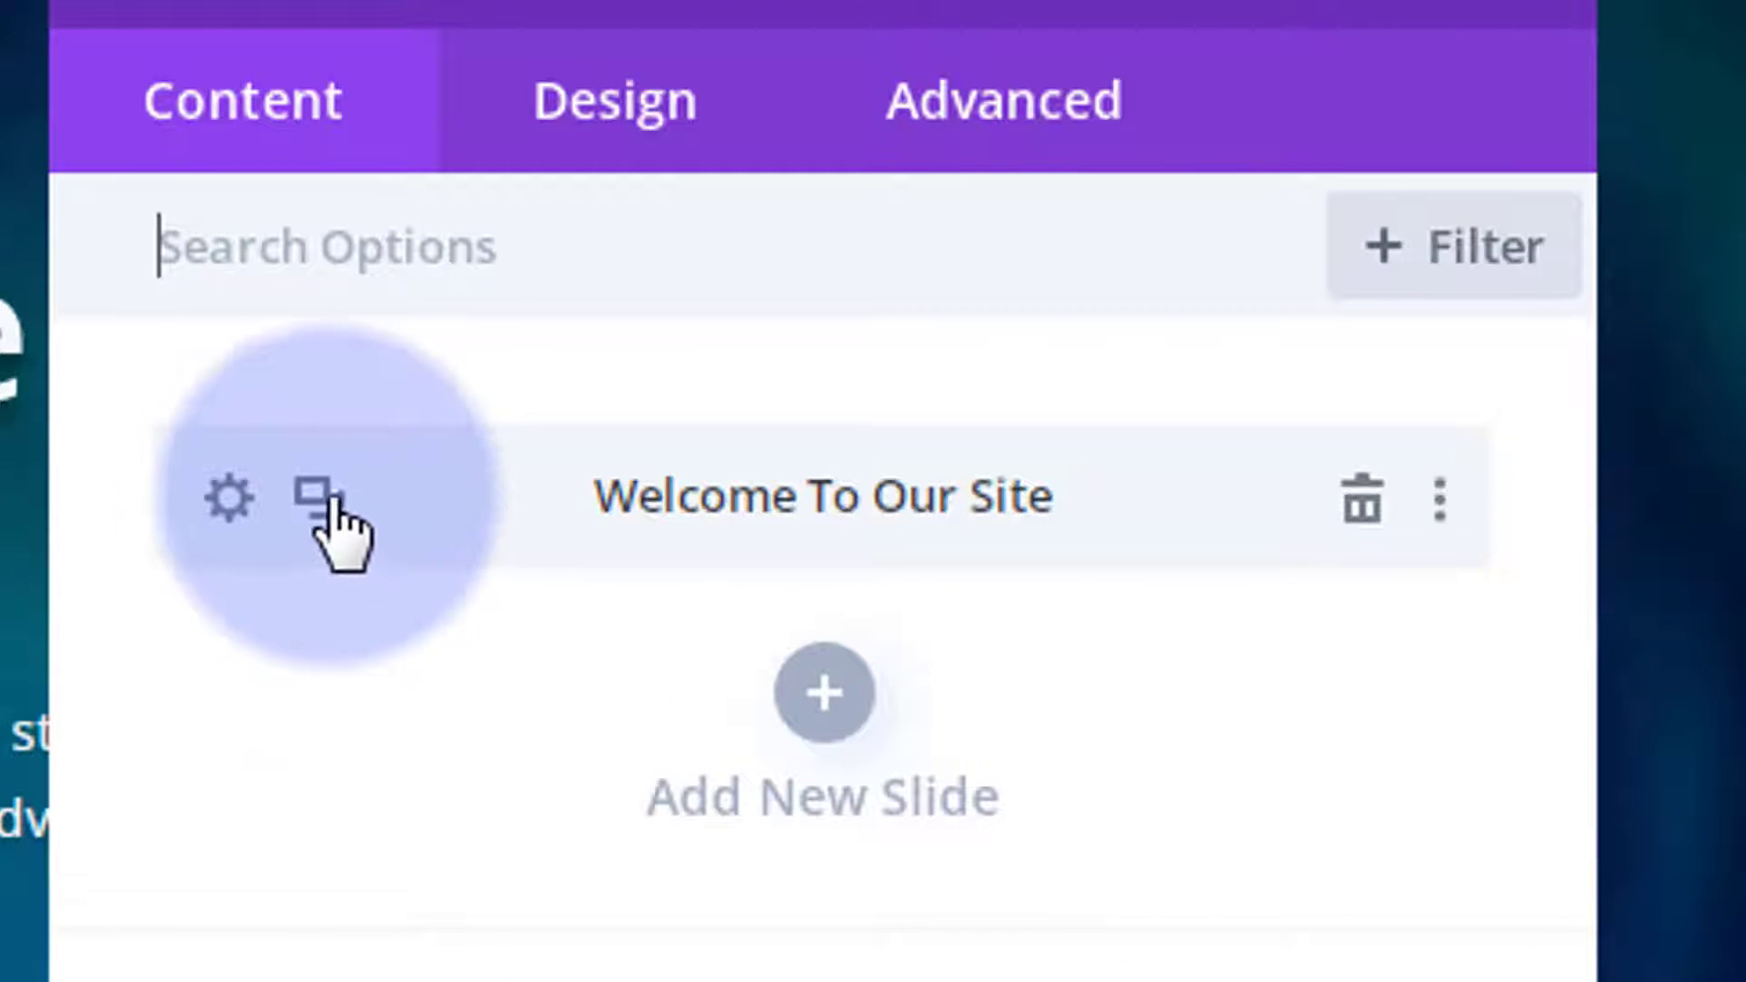
{"action": "left_click", "coordinate": [325, 498]}
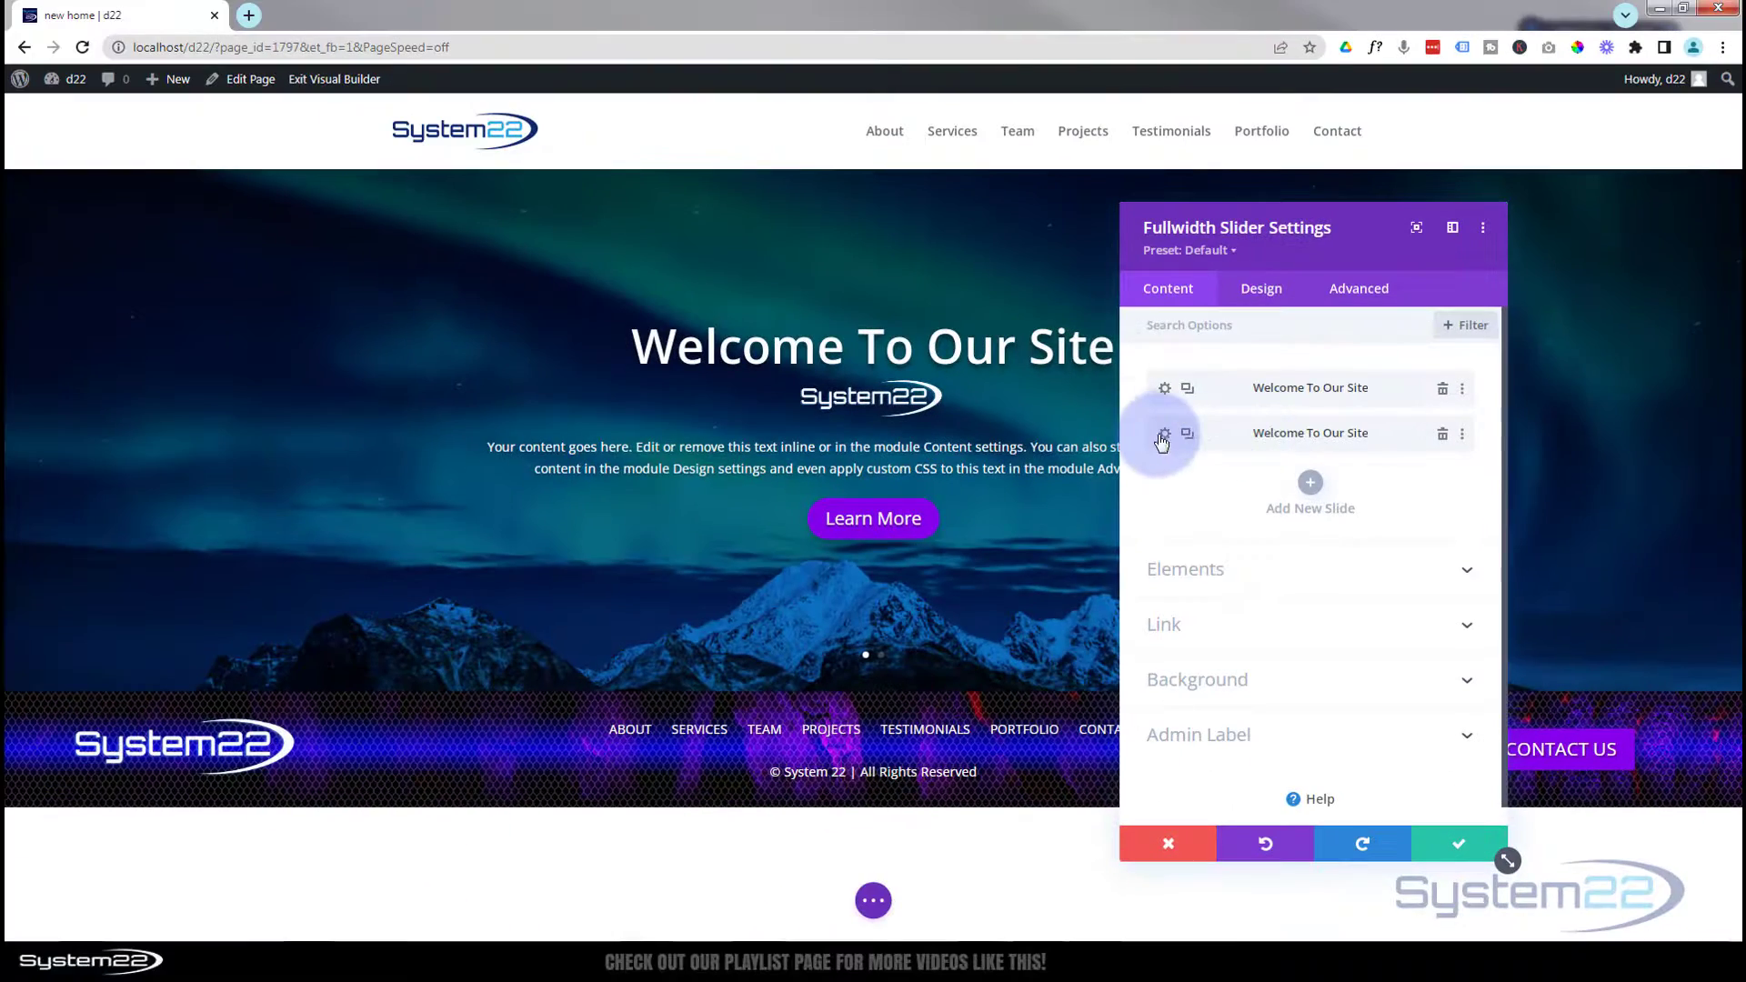
{"action": "left_click", "coordinate": [1166, 435]}
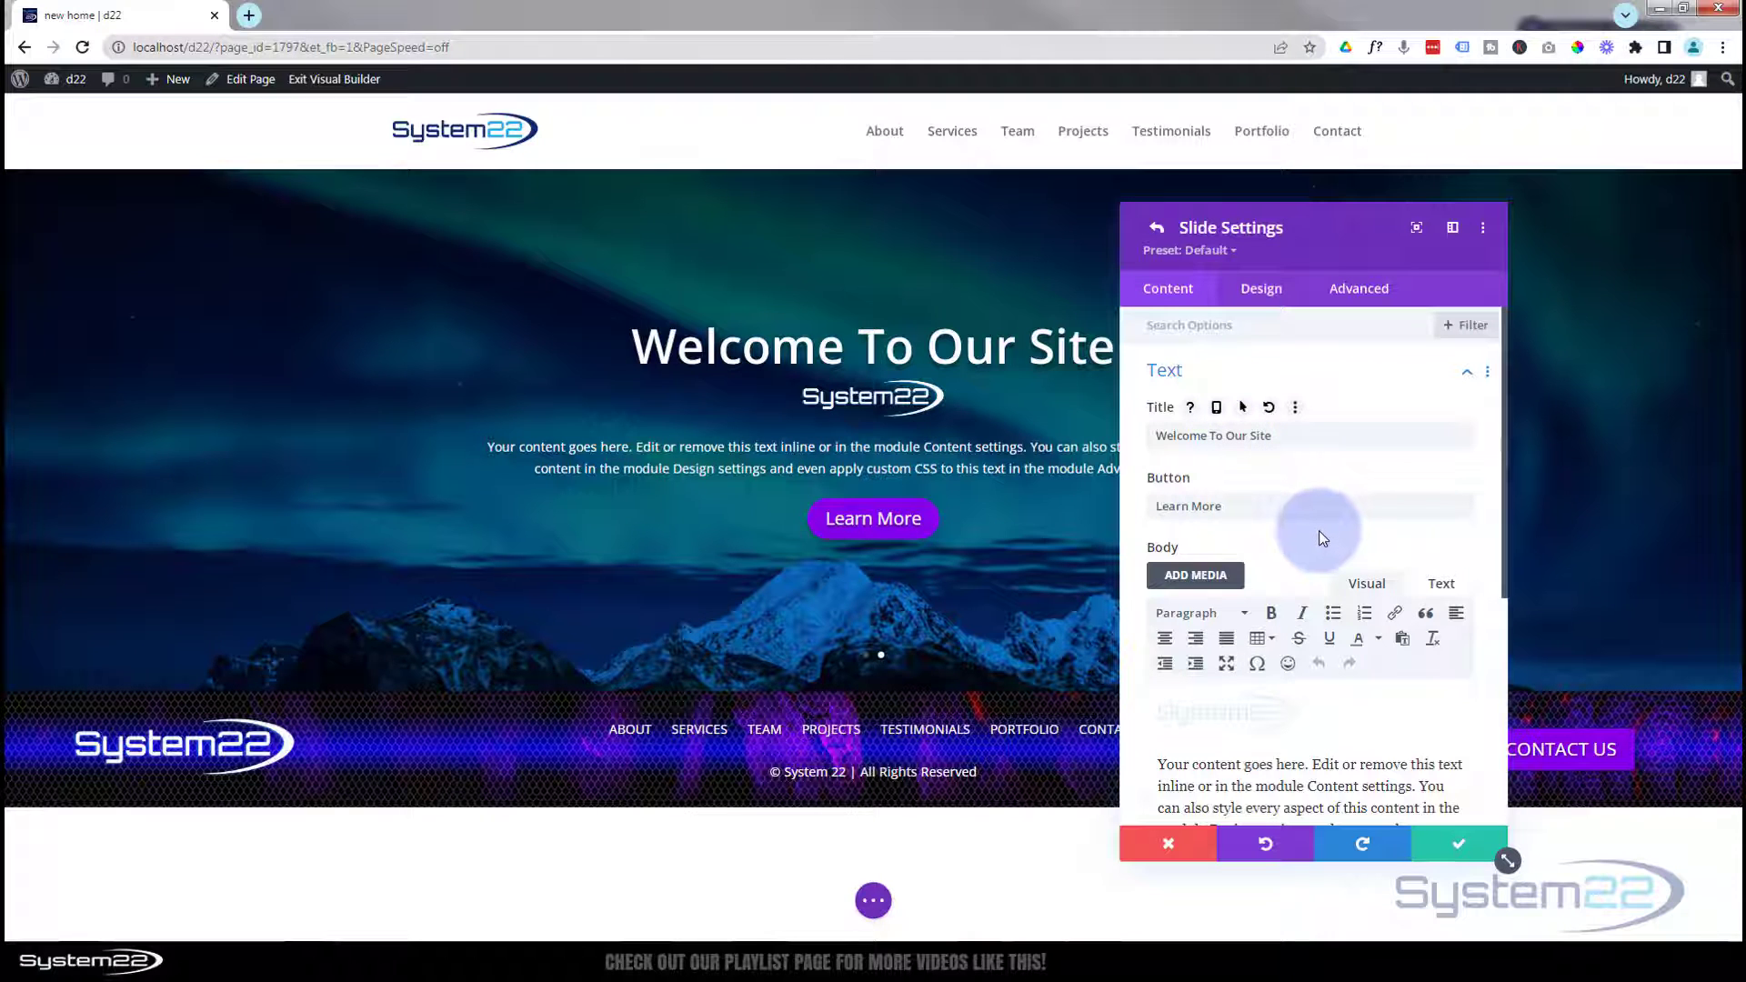
{"action": "scroll", "coordinate": [1323, 532], "scroll_direction": "down", "scroll_amount": 5}
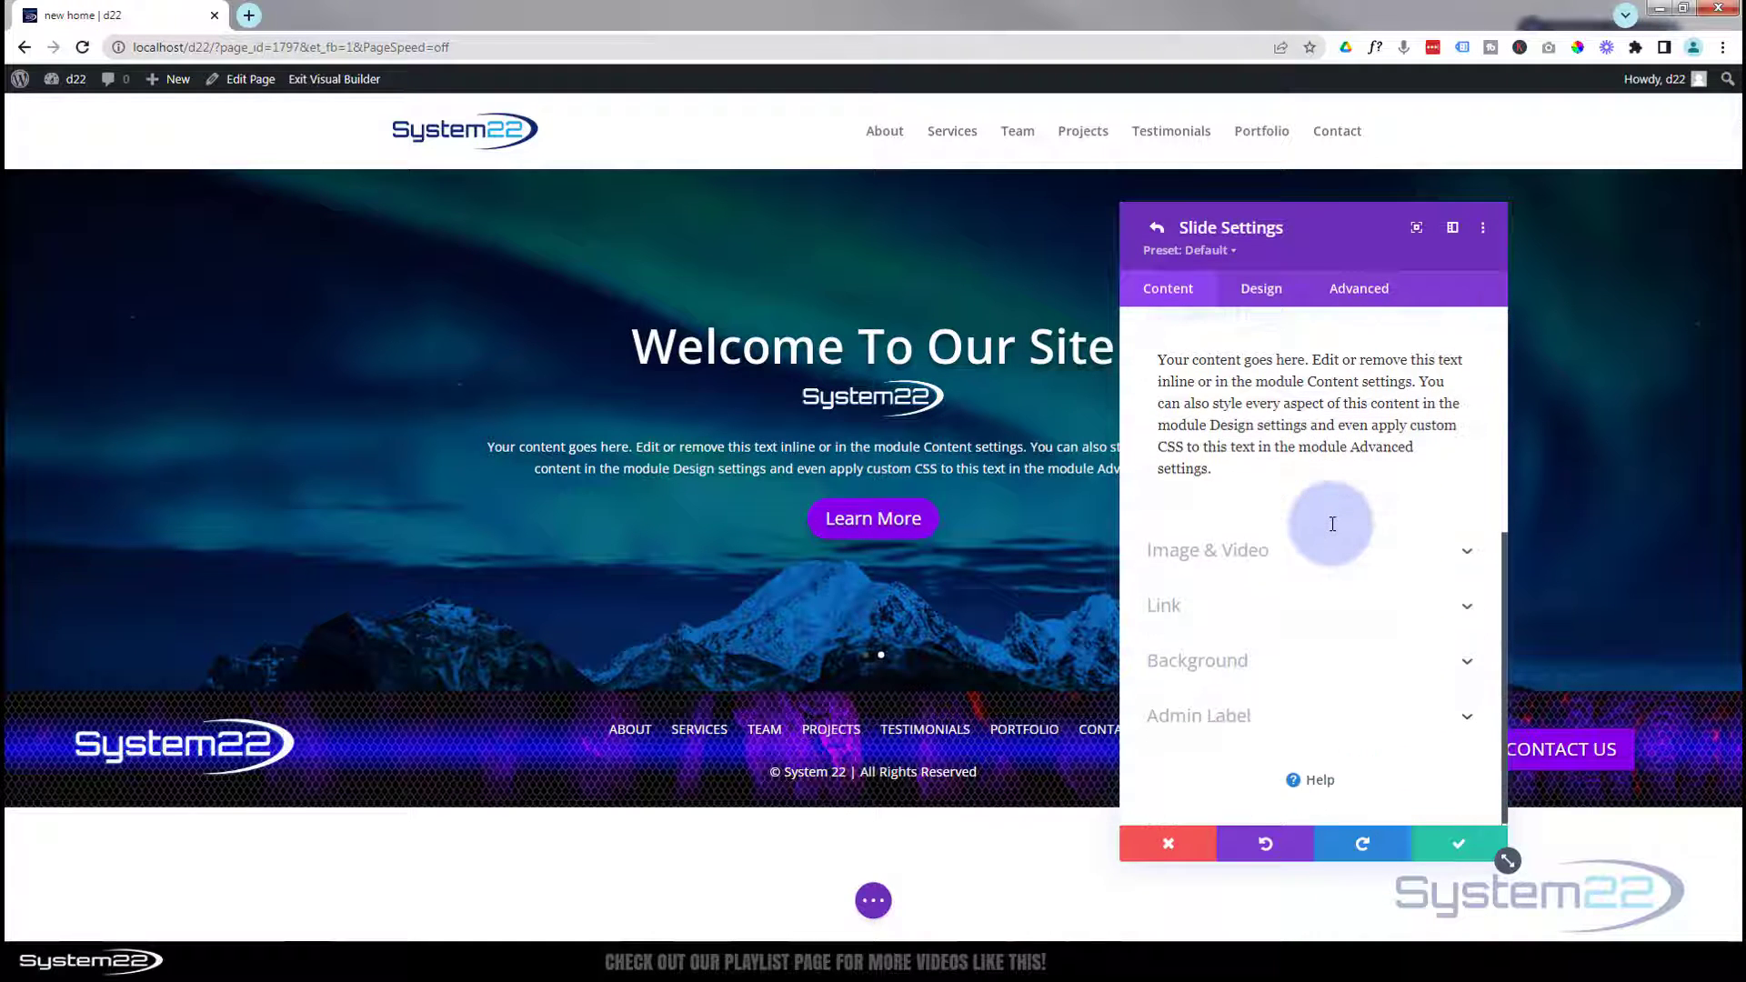
{"action": "left_click", "coordinate": [1345, 558]}
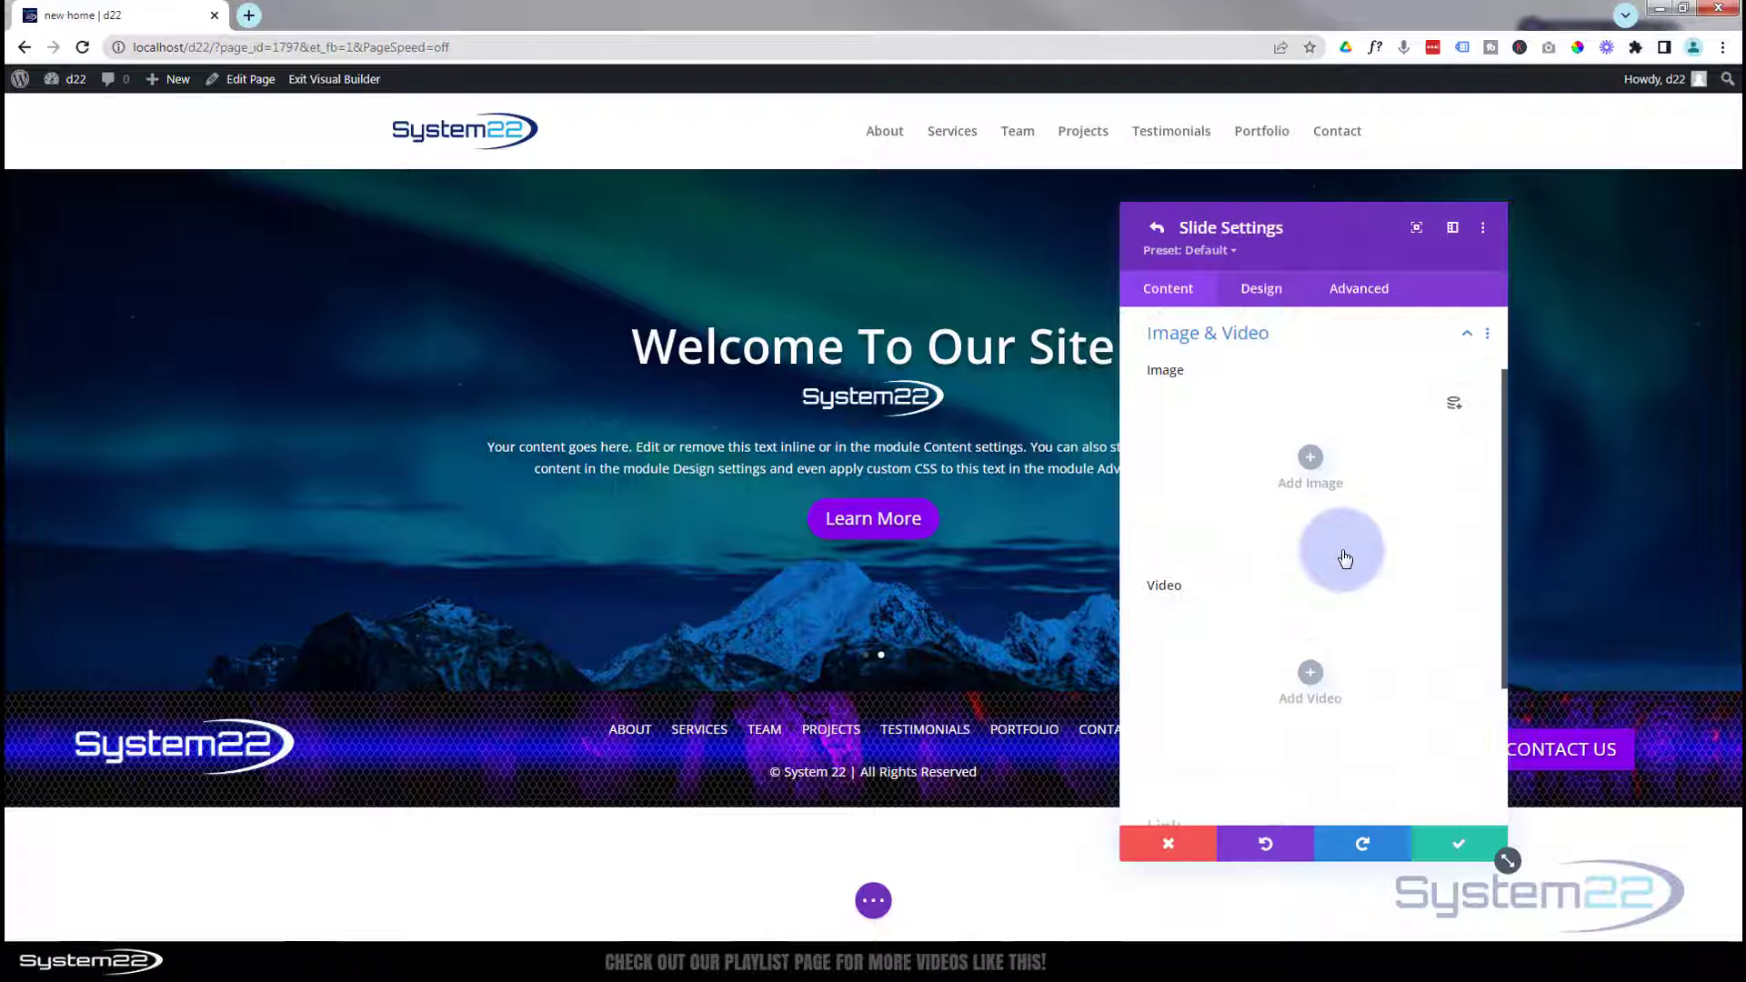
Insert the city skyline photo opt1.jpg from the Media Library as the second slide's image.
{"action": "left_click", "coordinate": [1310, 458]}
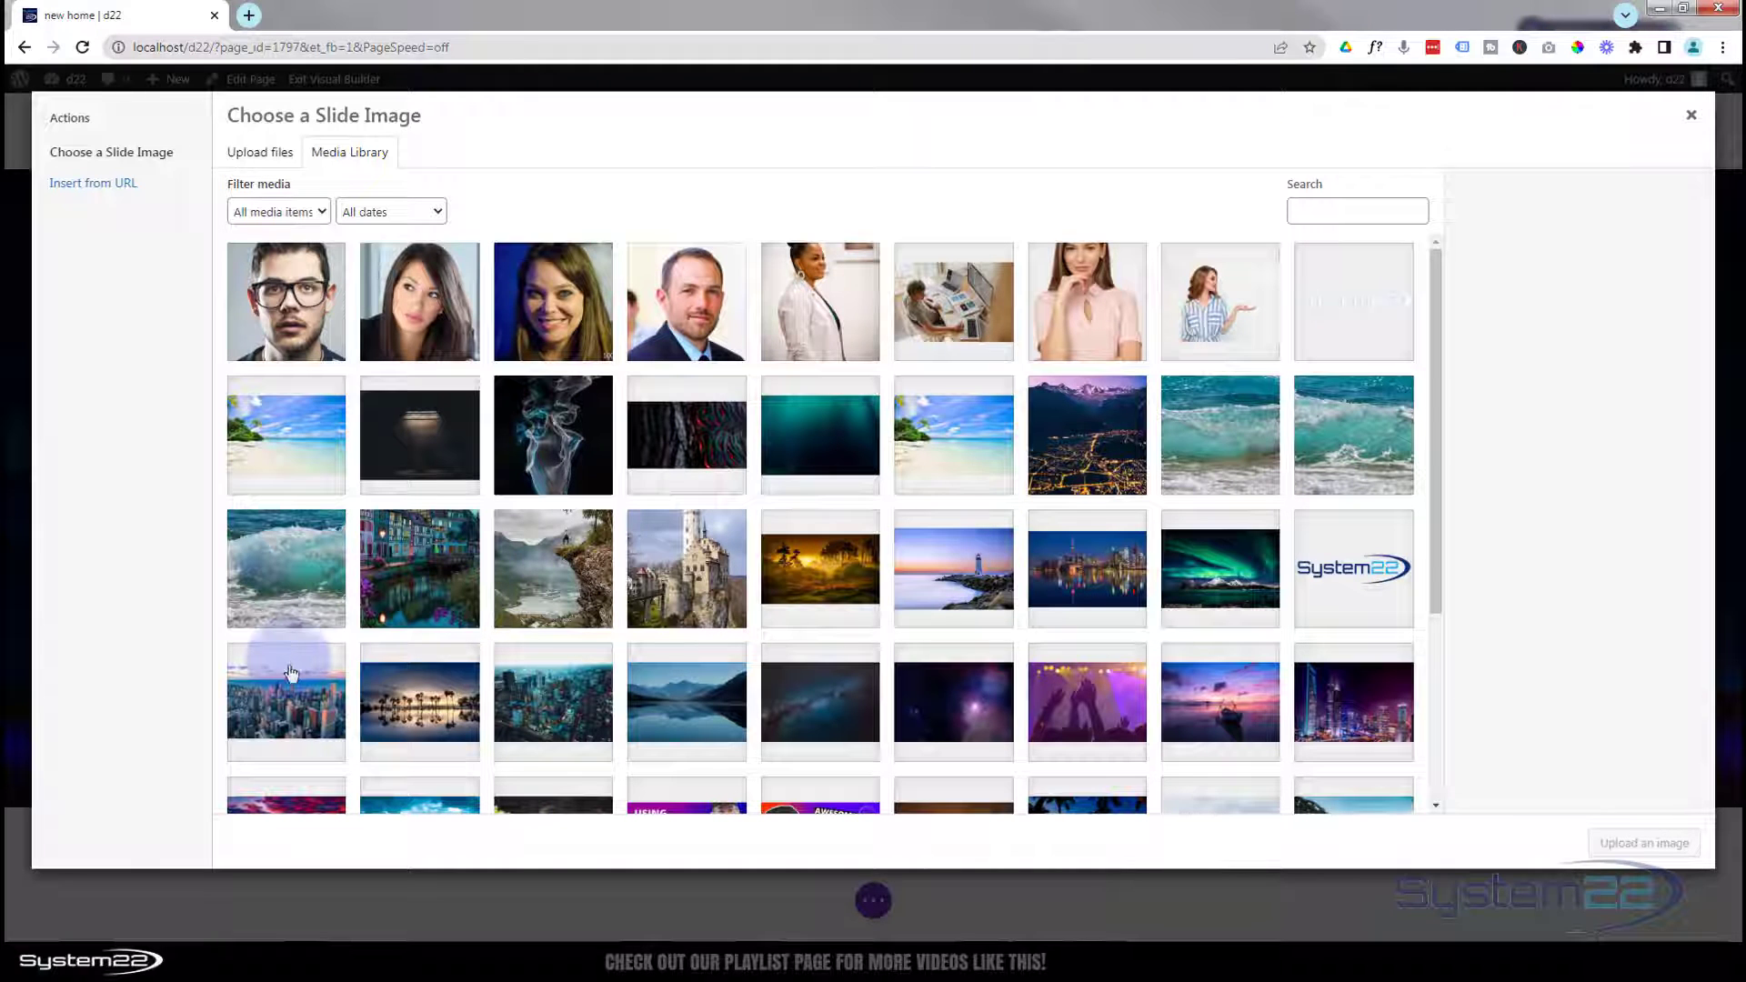
{"action": "left_click", "coordinate": [284, 659]}
{"action": "left_click", "coordinate": [1636, 842]}
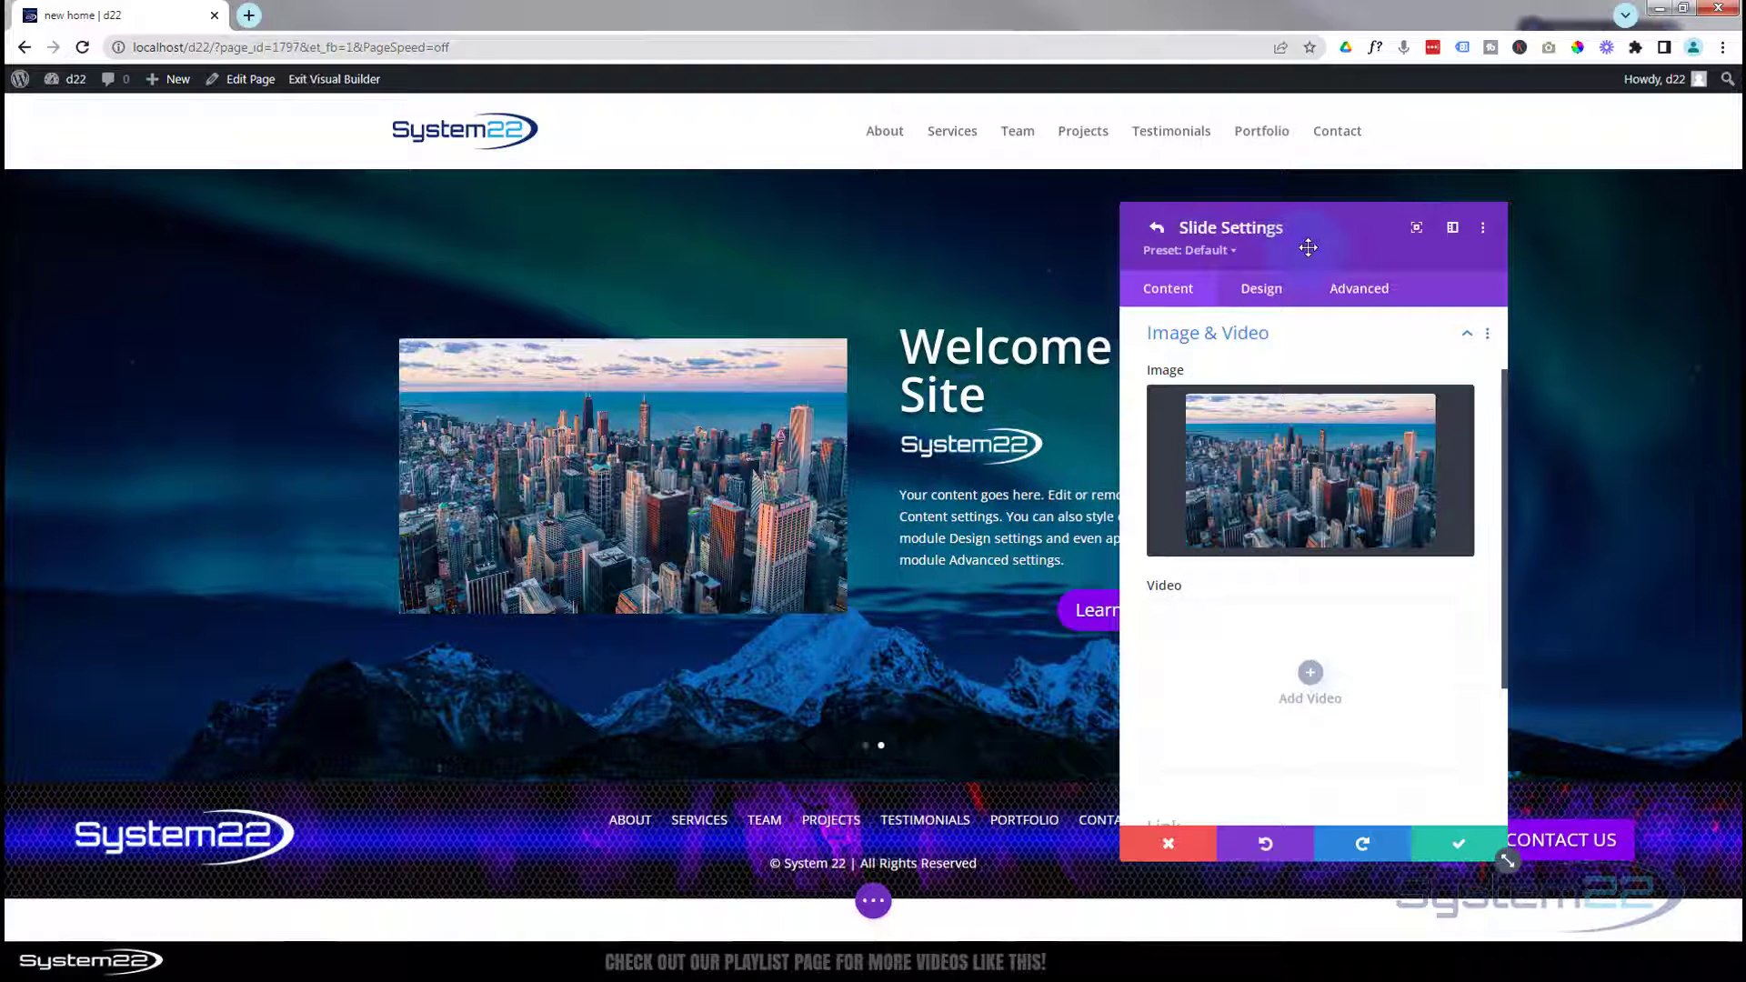
{"action": "left_click_drag", "start_coordinate": [1307, 247], "coordinate": [1520, 242]}
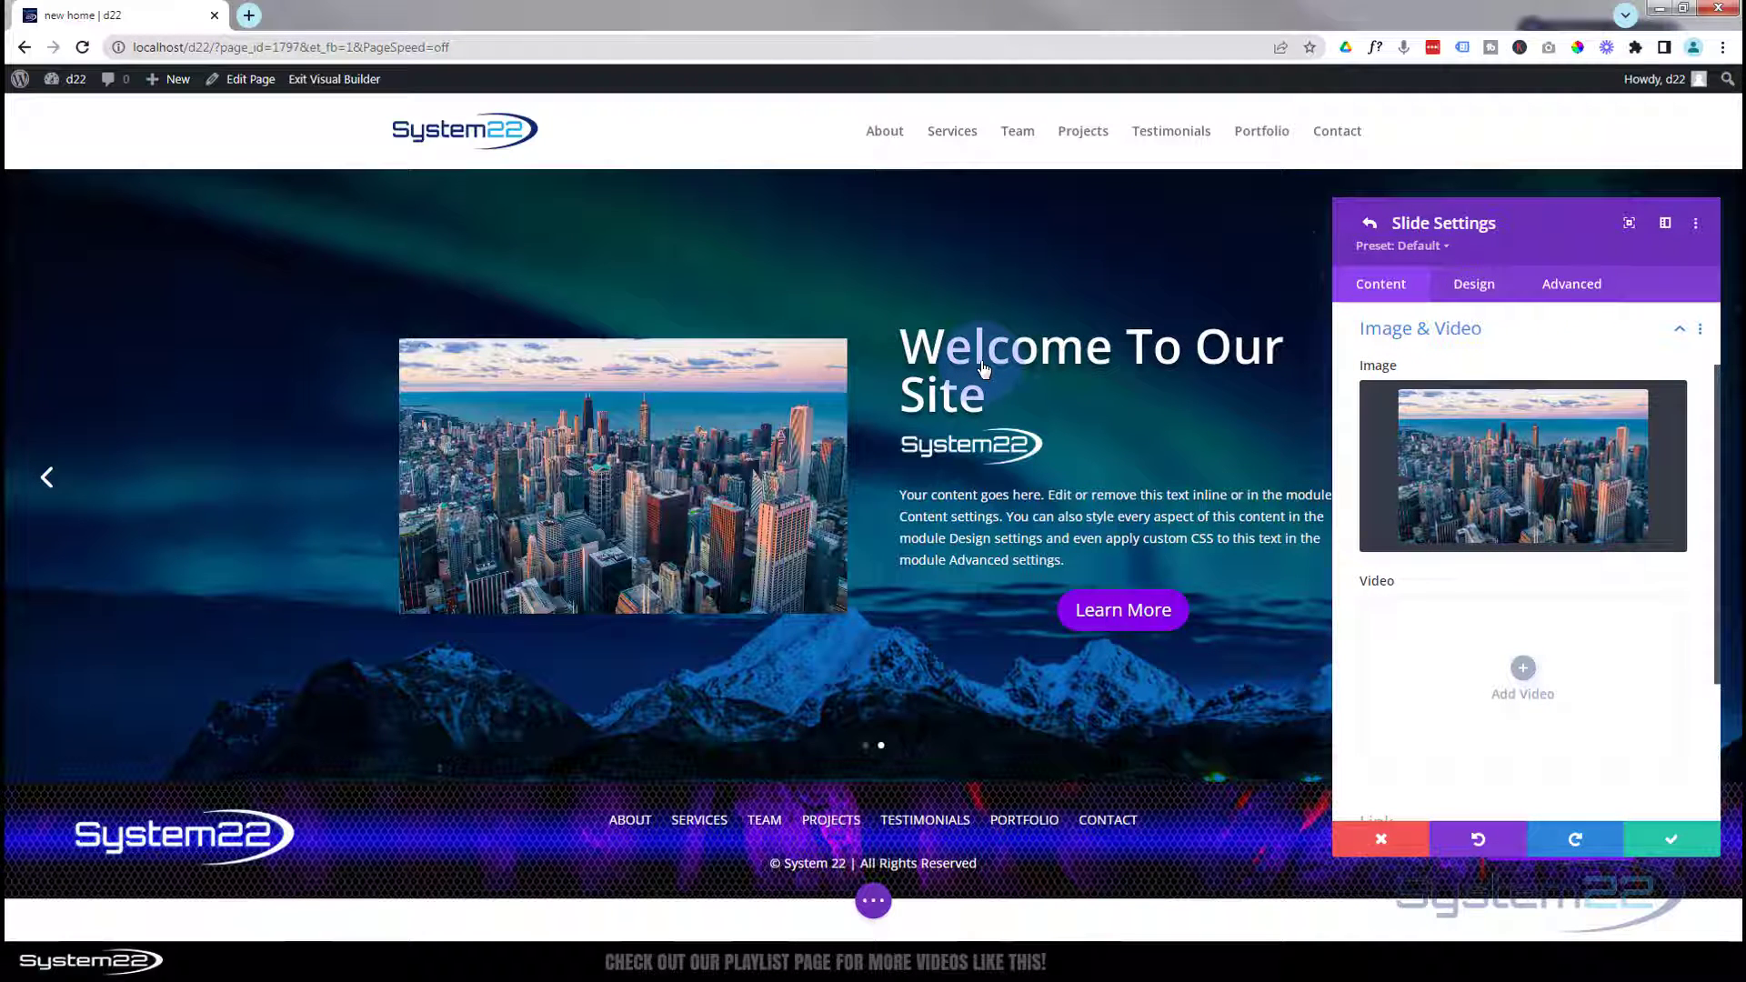
{"action": "left_click", "coordinate": [1474, 286]}
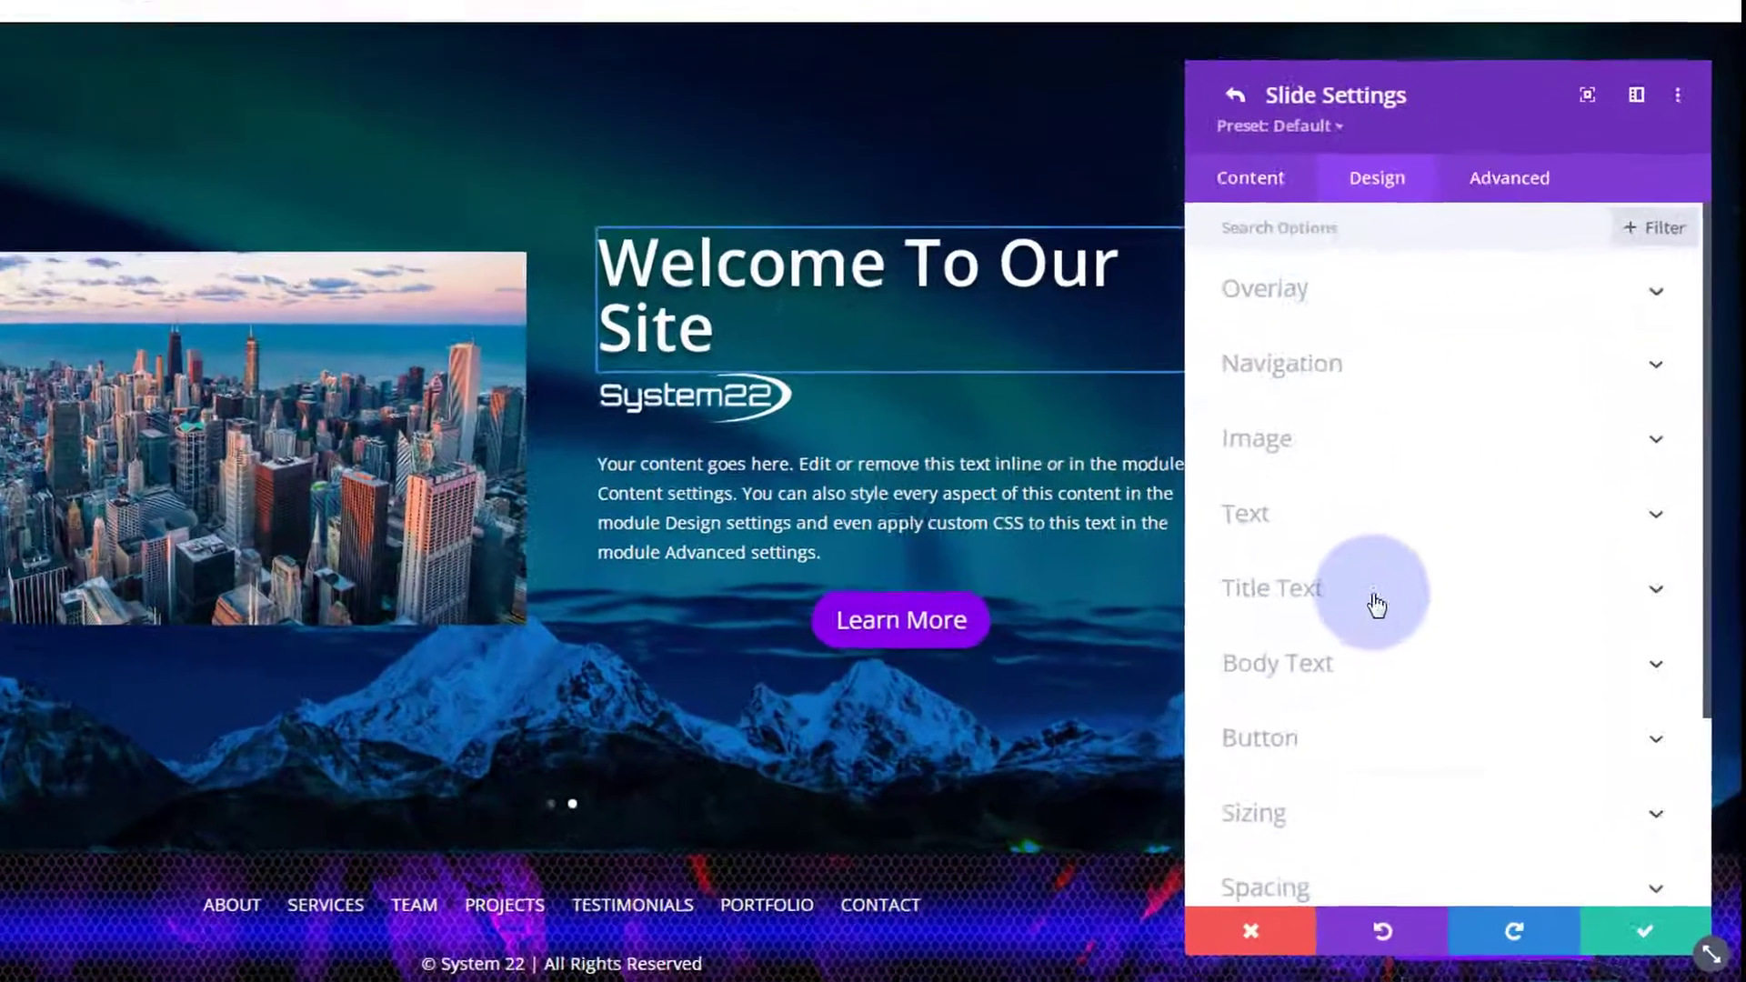
Reduce the second slide's Title Text Size from 53px to 50px.
{"action": "left_click", "coordinate": [1468, 591]}
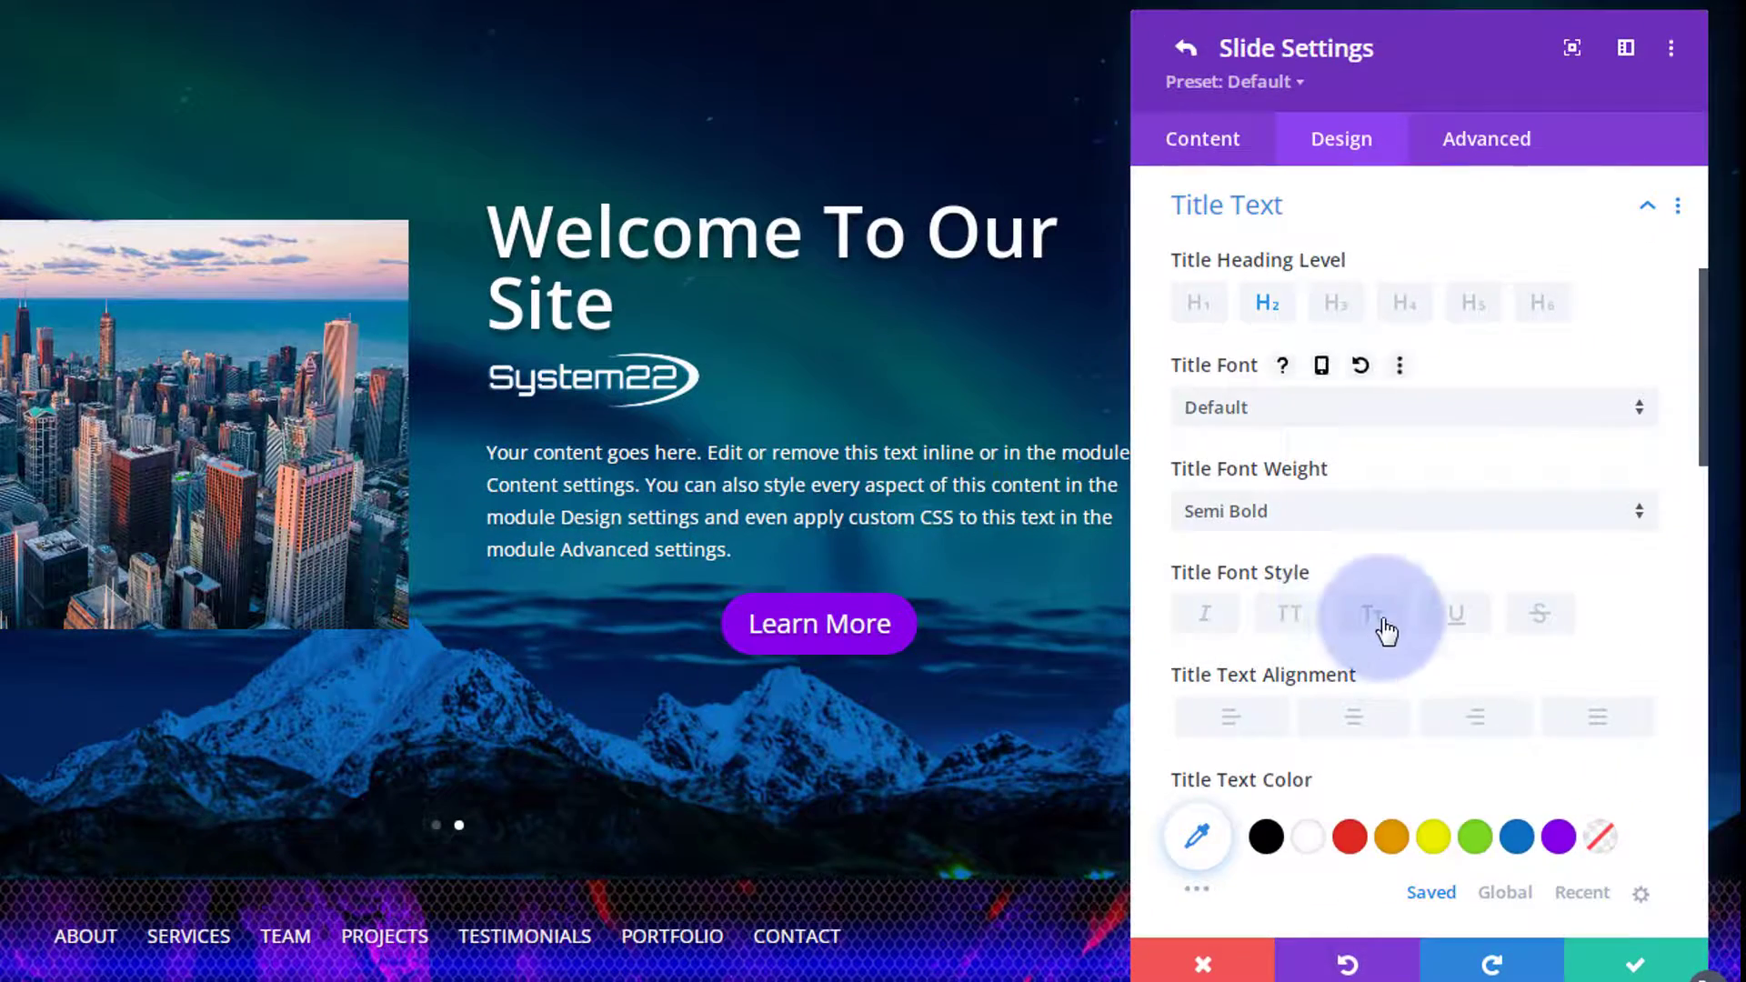
{"action": "scroll", "coordinate": [1373, 628], "scroll_direction": "down", "scroll_amount": 5}
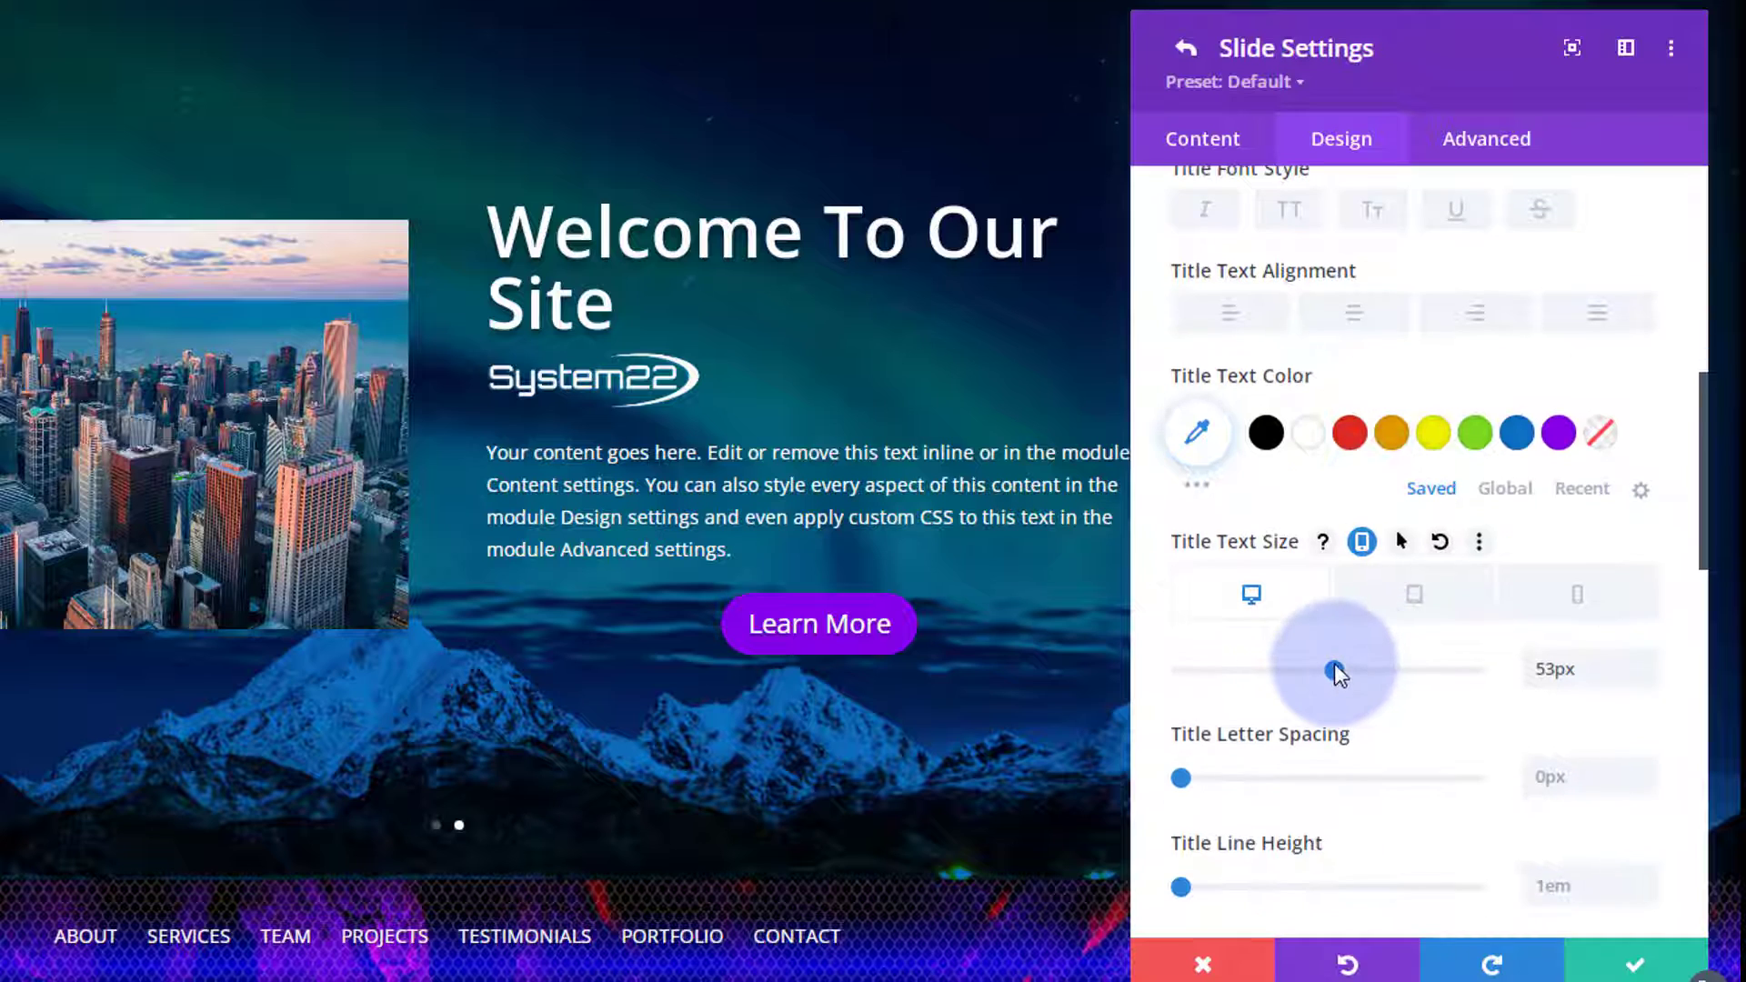
{"action": "mouse_move", "coordinate": [1334, 670]}
{"action": "left_mouse_down"}
{"action": "mouse_move", "coordinate": [1305, 673]}
{"action": "mouse_move", "coordinate": [1325, 667]}
{"action": "left_mouse_up"}
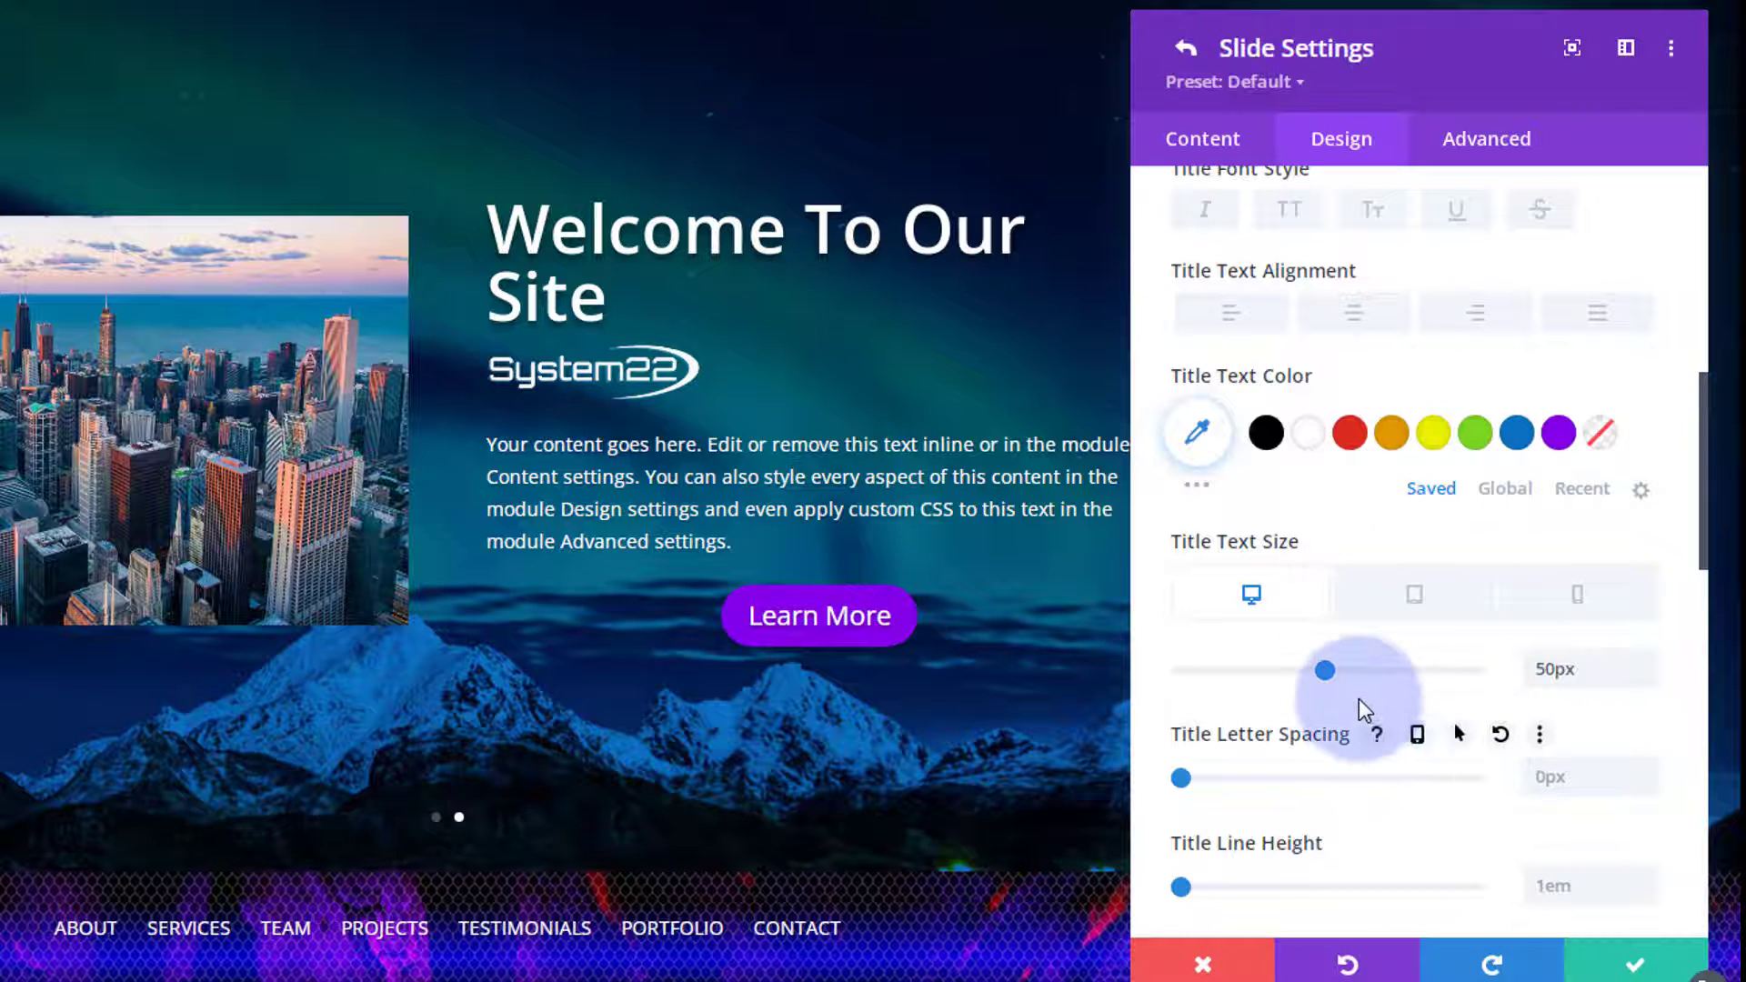
{"action": "left_click", "coordinate": [1220, 144]}
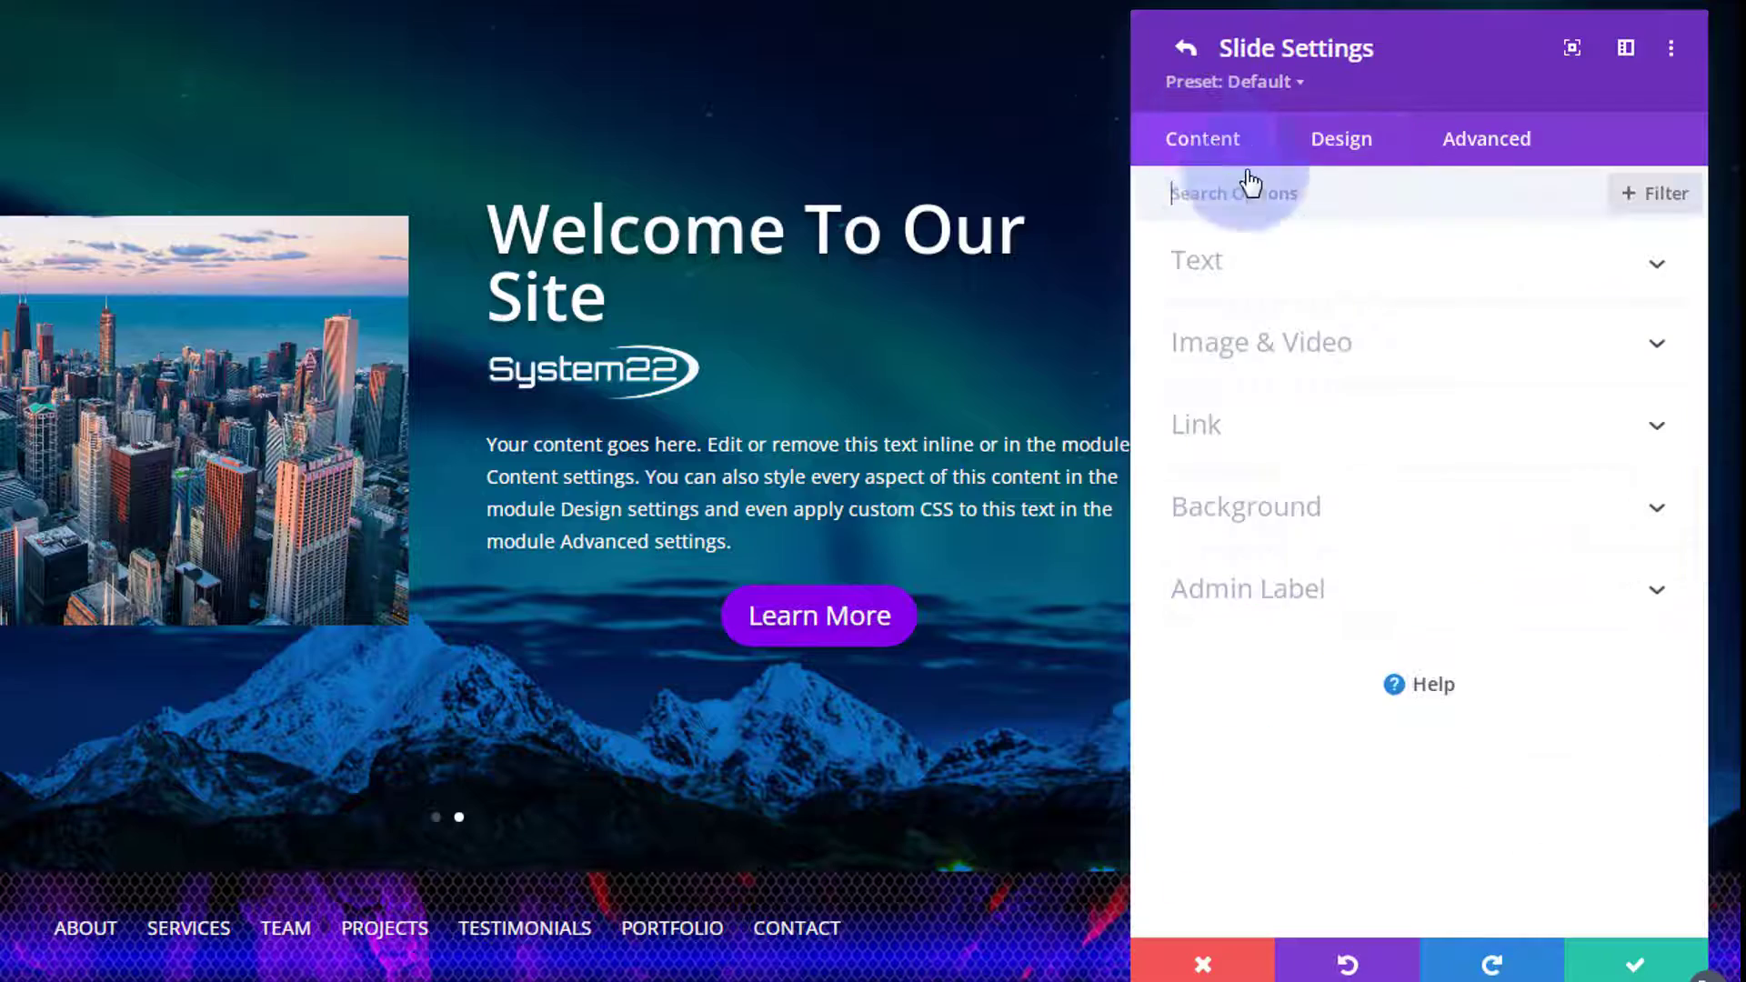
Delete the slide's blue background colour and replace the aurora background image with the aerial night city photo.
{"action": "left_click", "coordinate": [1334, 509]}
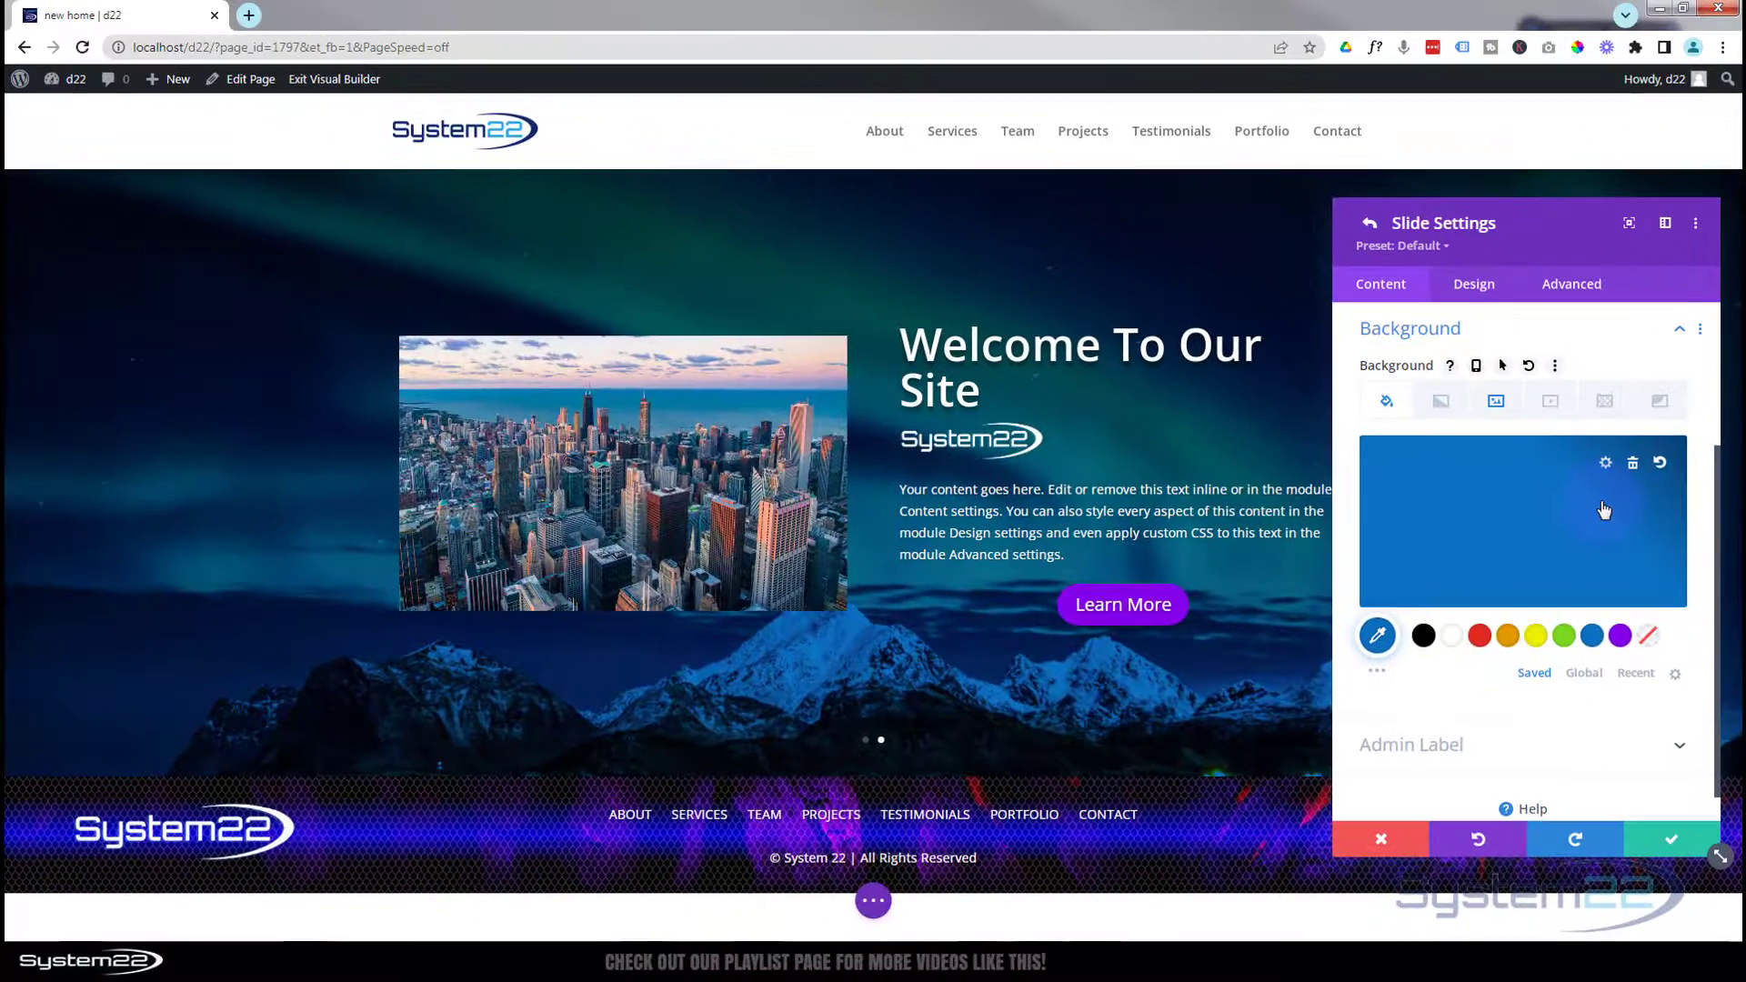
{"action": "left_click", "coordinate": [1633, 466]}
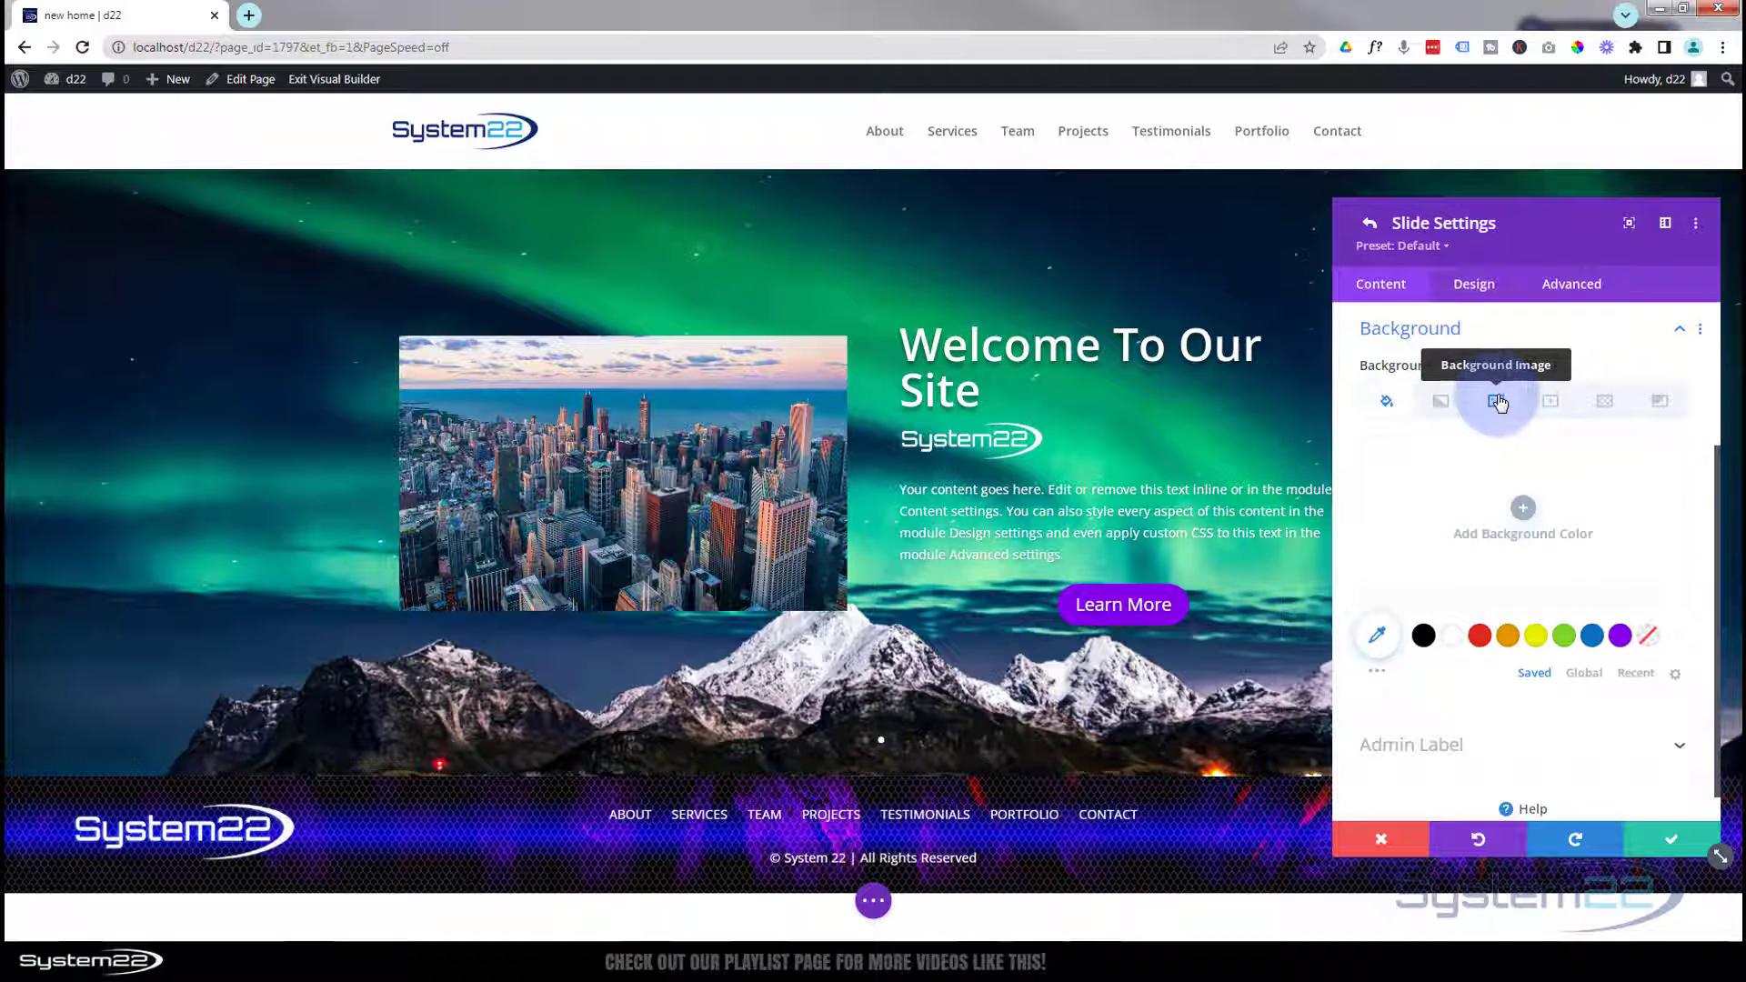
{"action": "left_click", "coordinate": [1497, 404]}
{"action": "left_click", "coordinate": [1633, 467]}
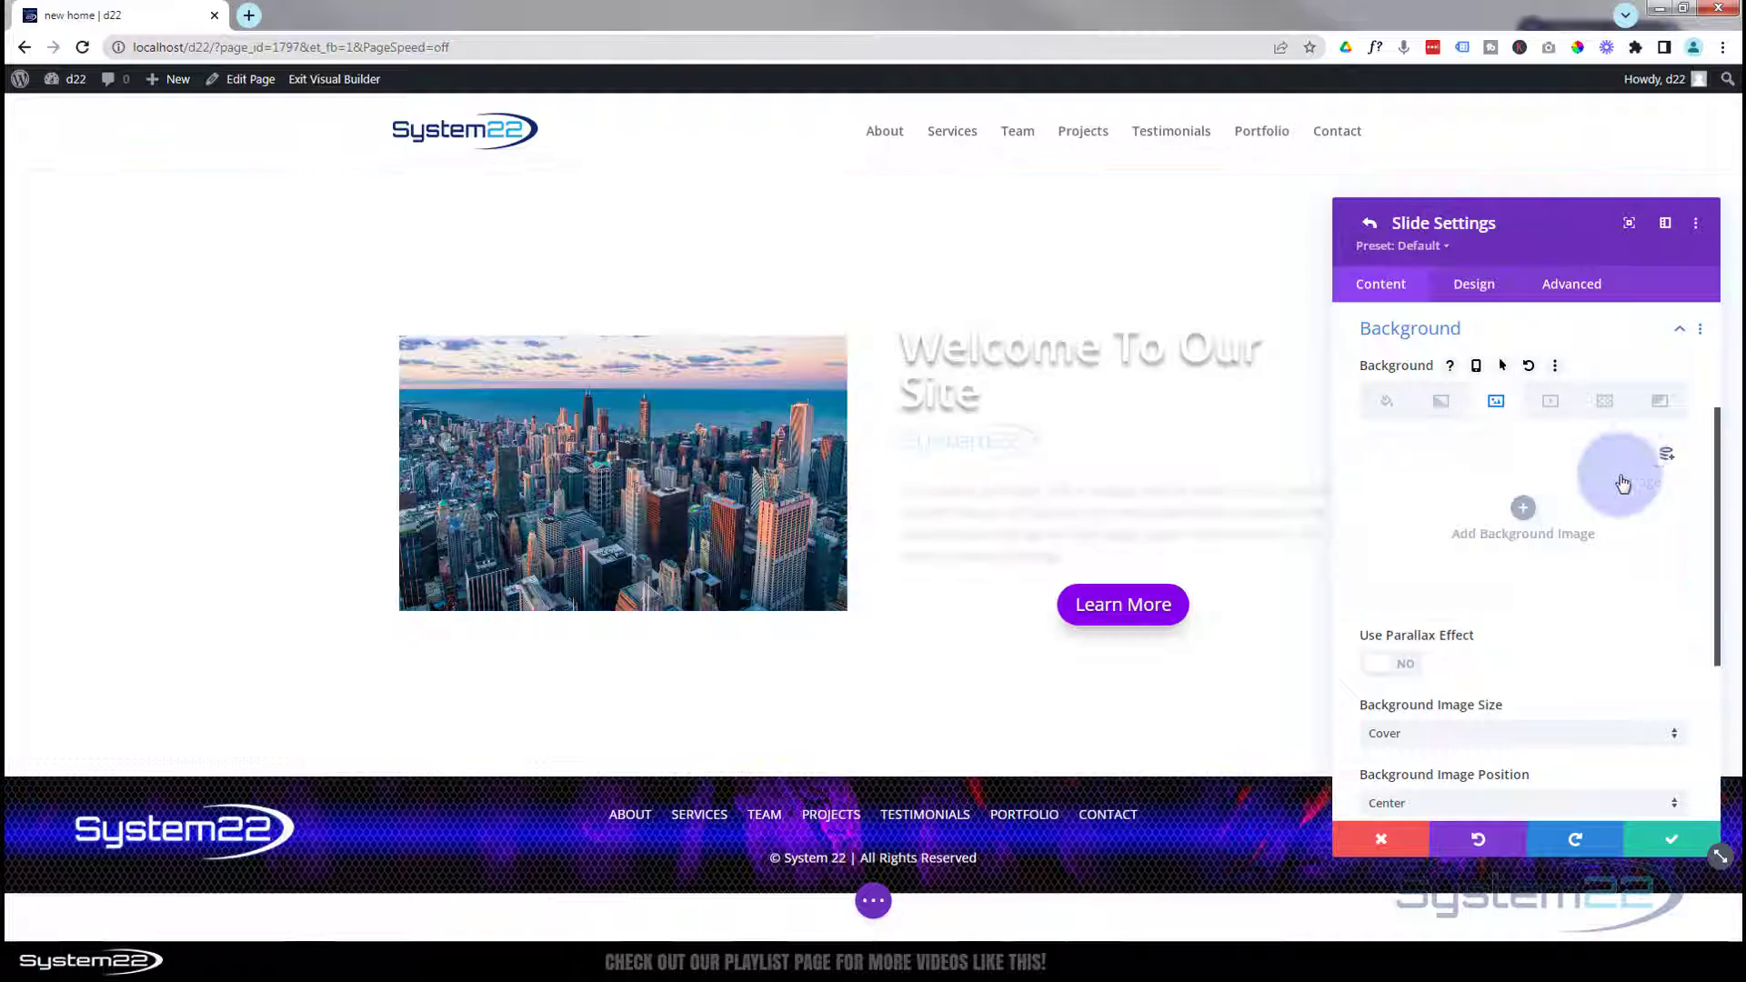
{"action": "left_click", "coordinate": [1531, 514]}
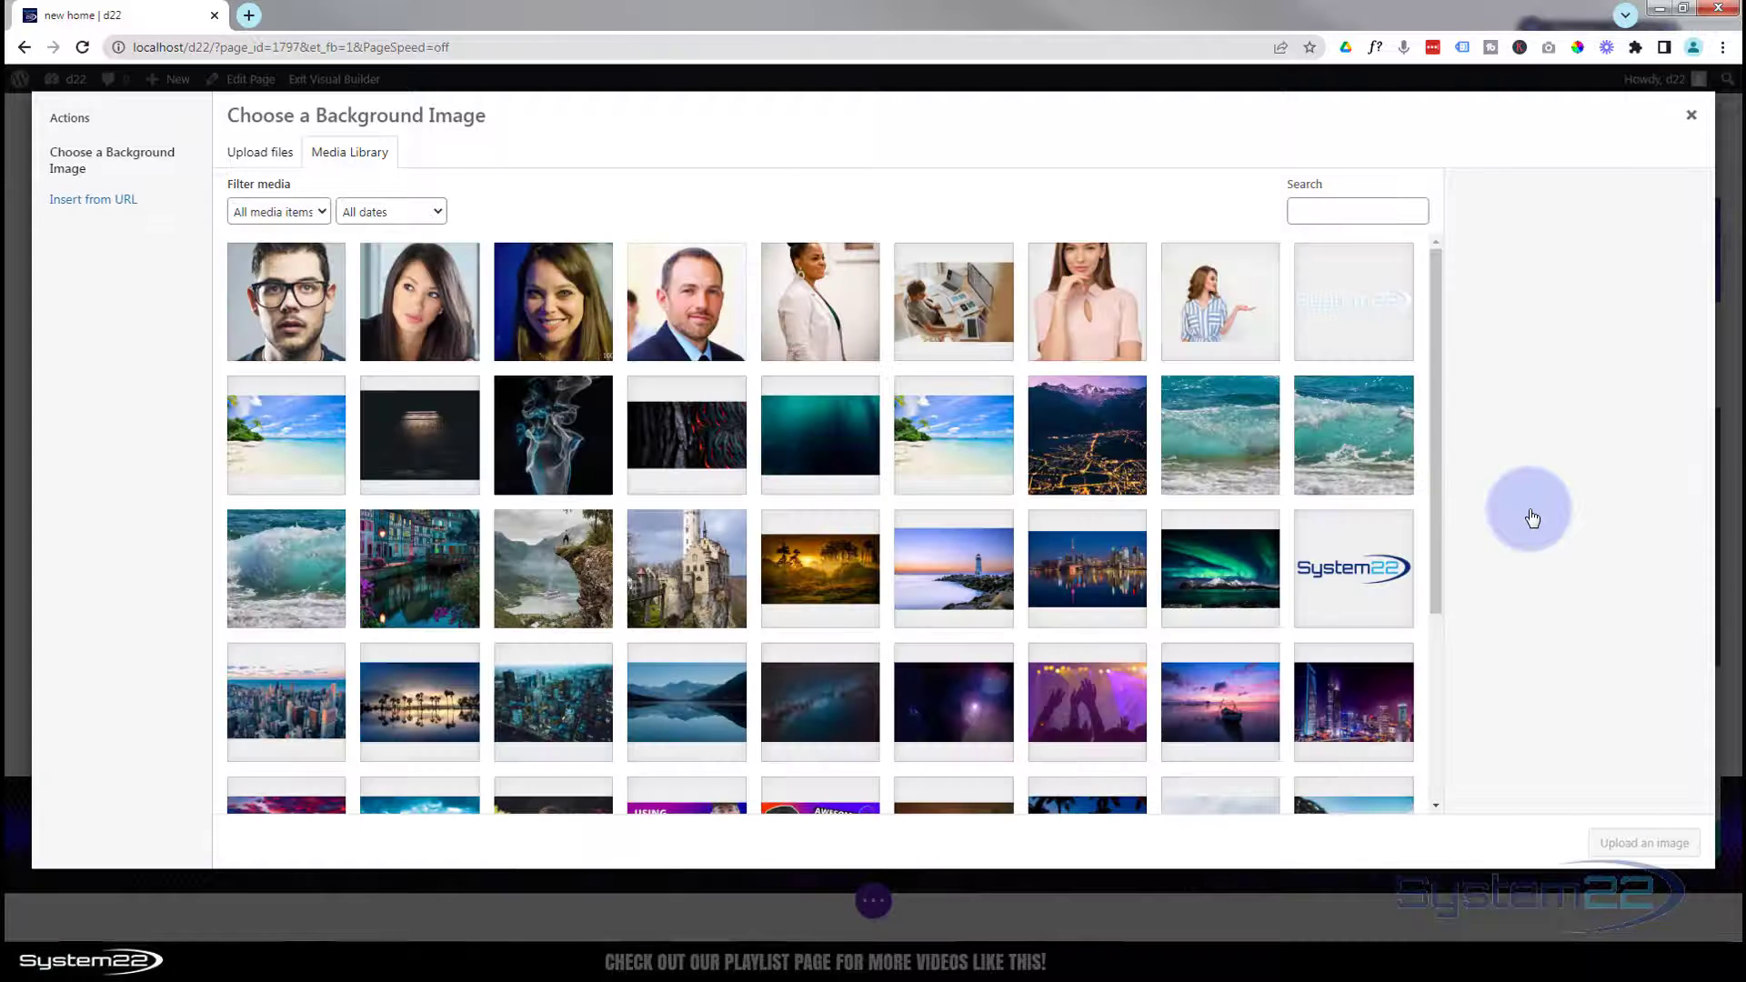
{"action": "left_click", "coordinate": [554, 700]}
{"action": "left_click", "coordinate": [1600, 791]}
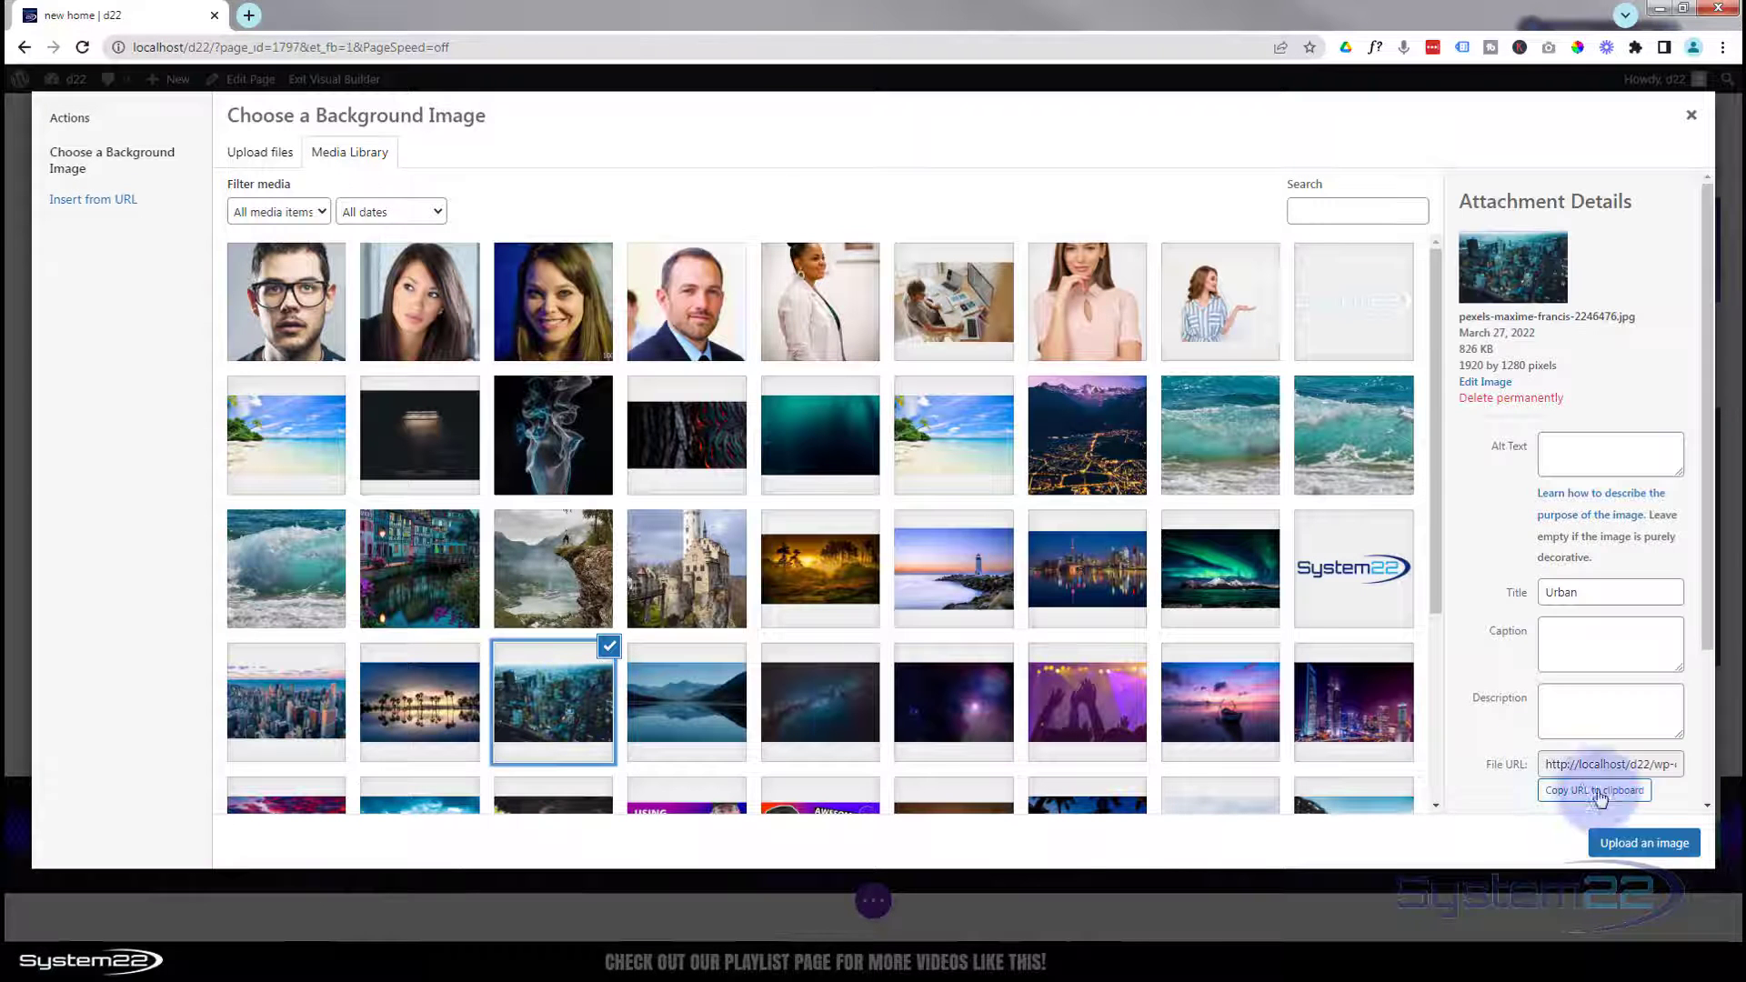
{"action": "left_click", "coordinate": [1622, 845]}
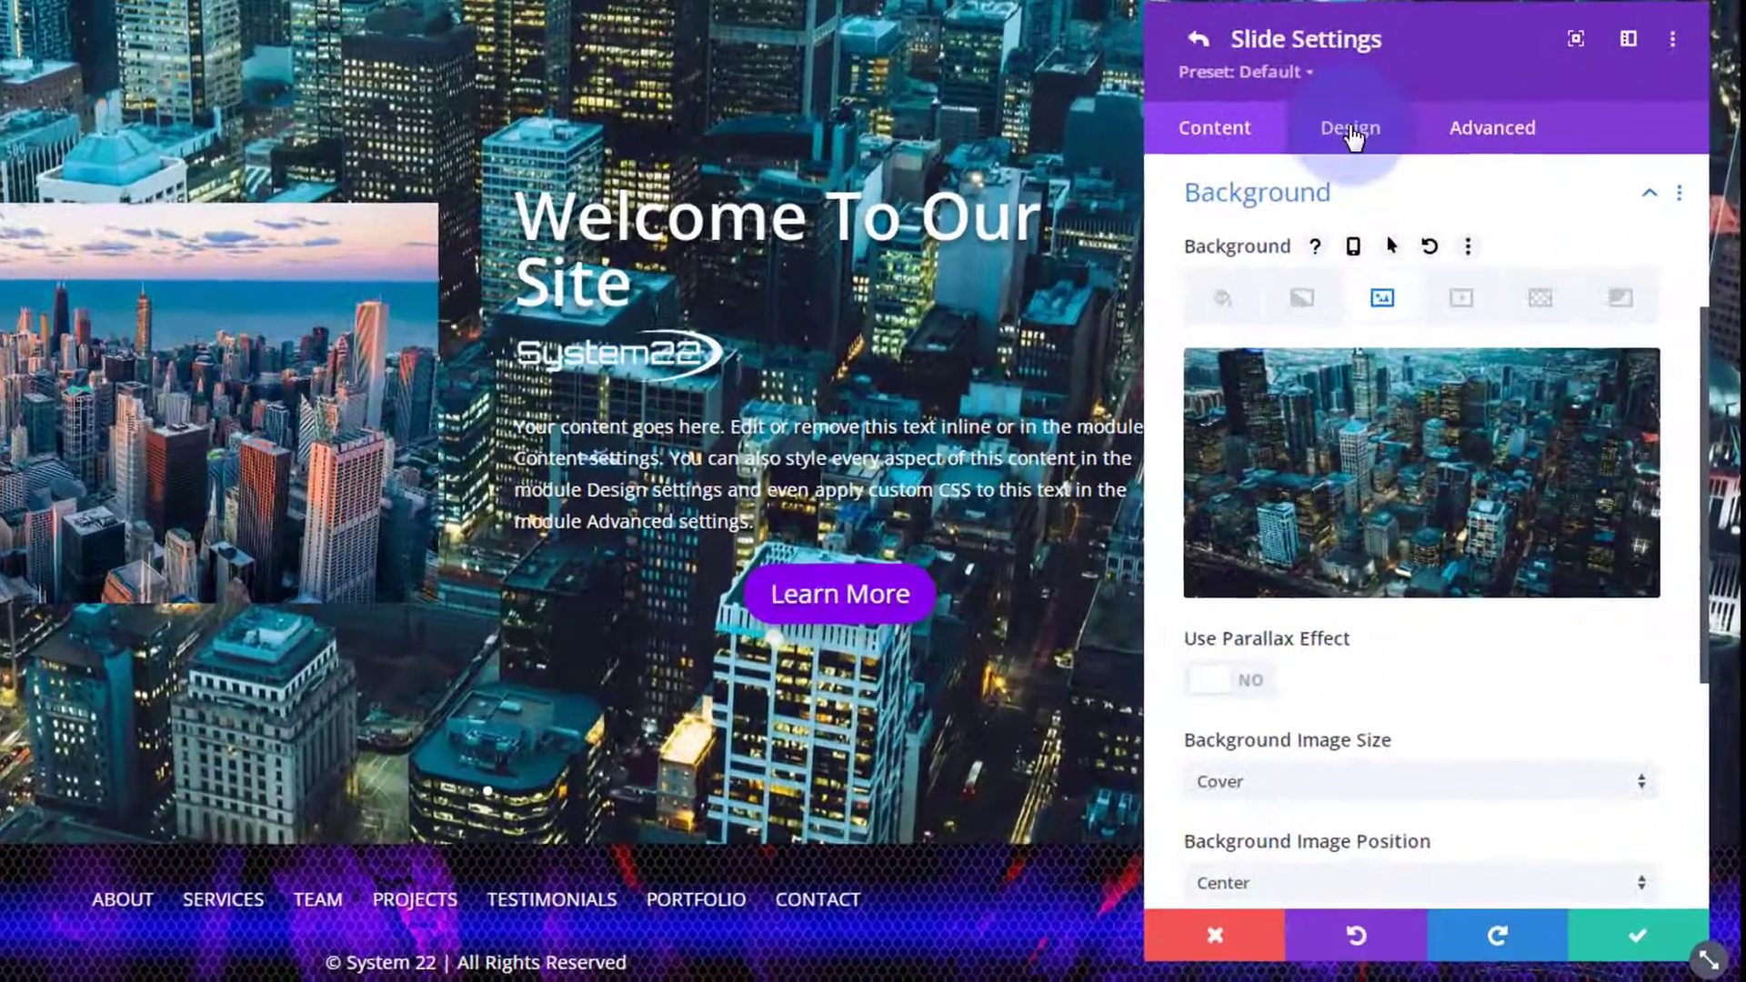
{"action": "left_click", "coordinate": [1352, 135]}
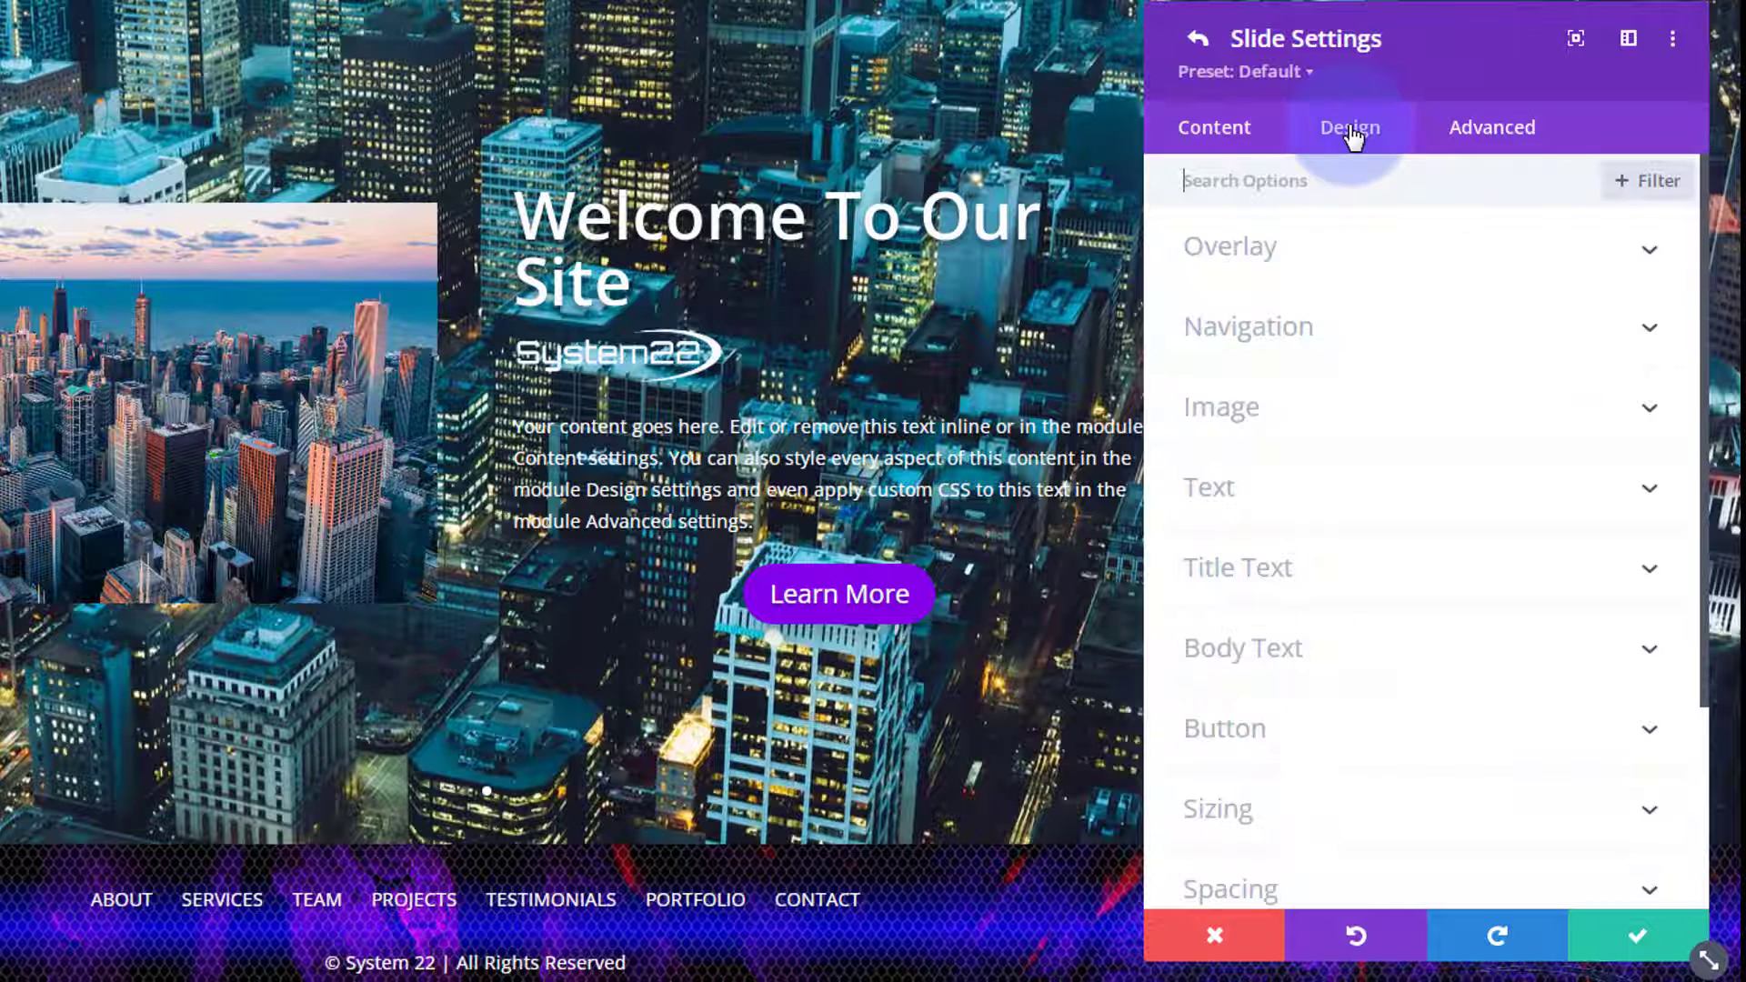
Enable a black background overlay at rgba(0,0,0,0.46) over the city photo.
{"action": "left_click", "coordinate": [1362, 269]}
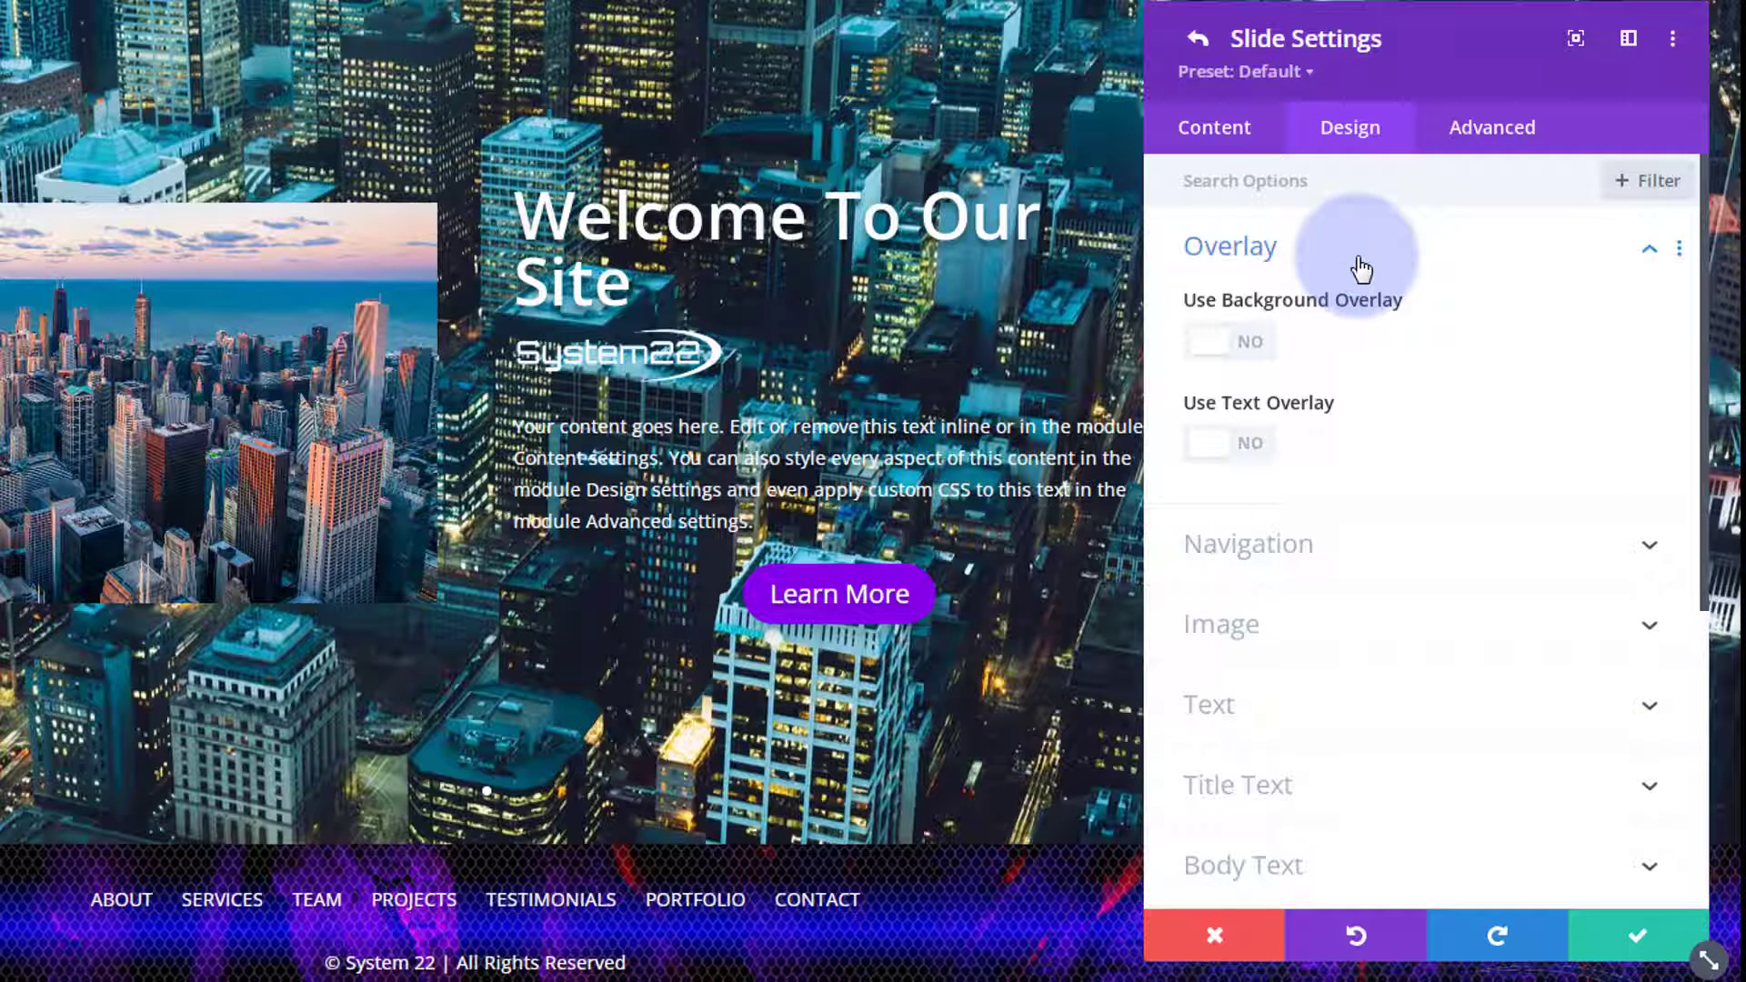
{"action": "left_click", "coordinate": [1256, 349]}
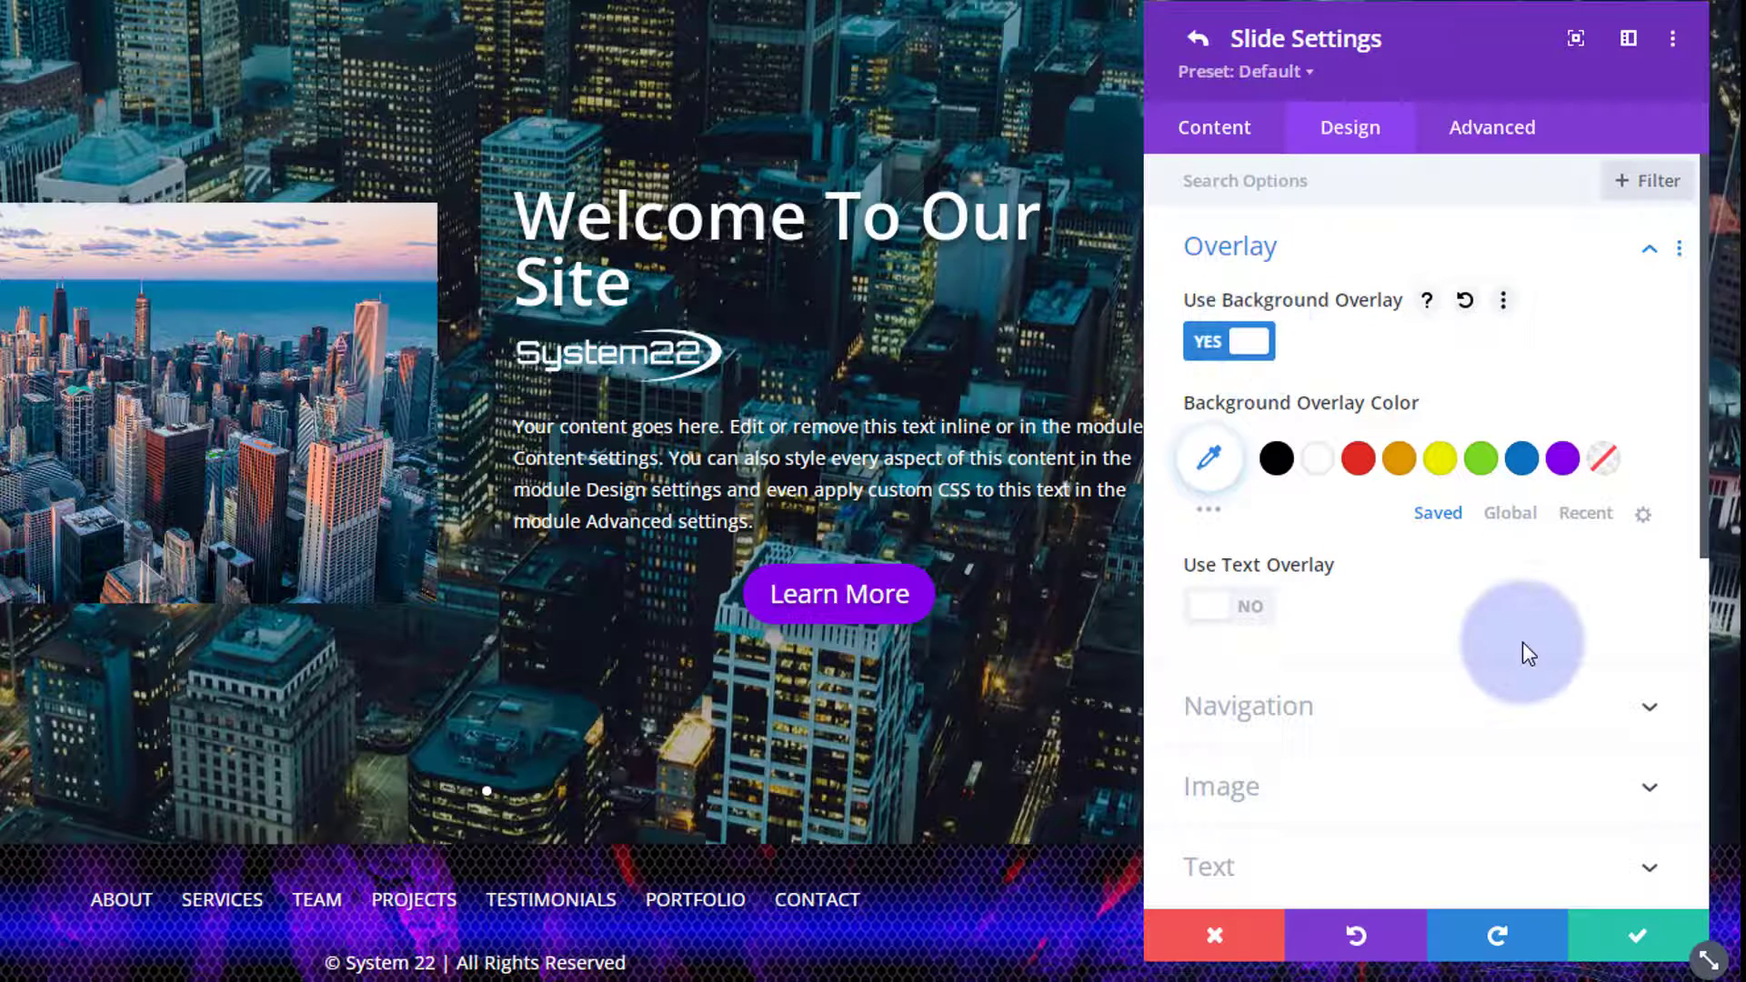
{"action": "left_click", "coordinate": [1210, 464]}
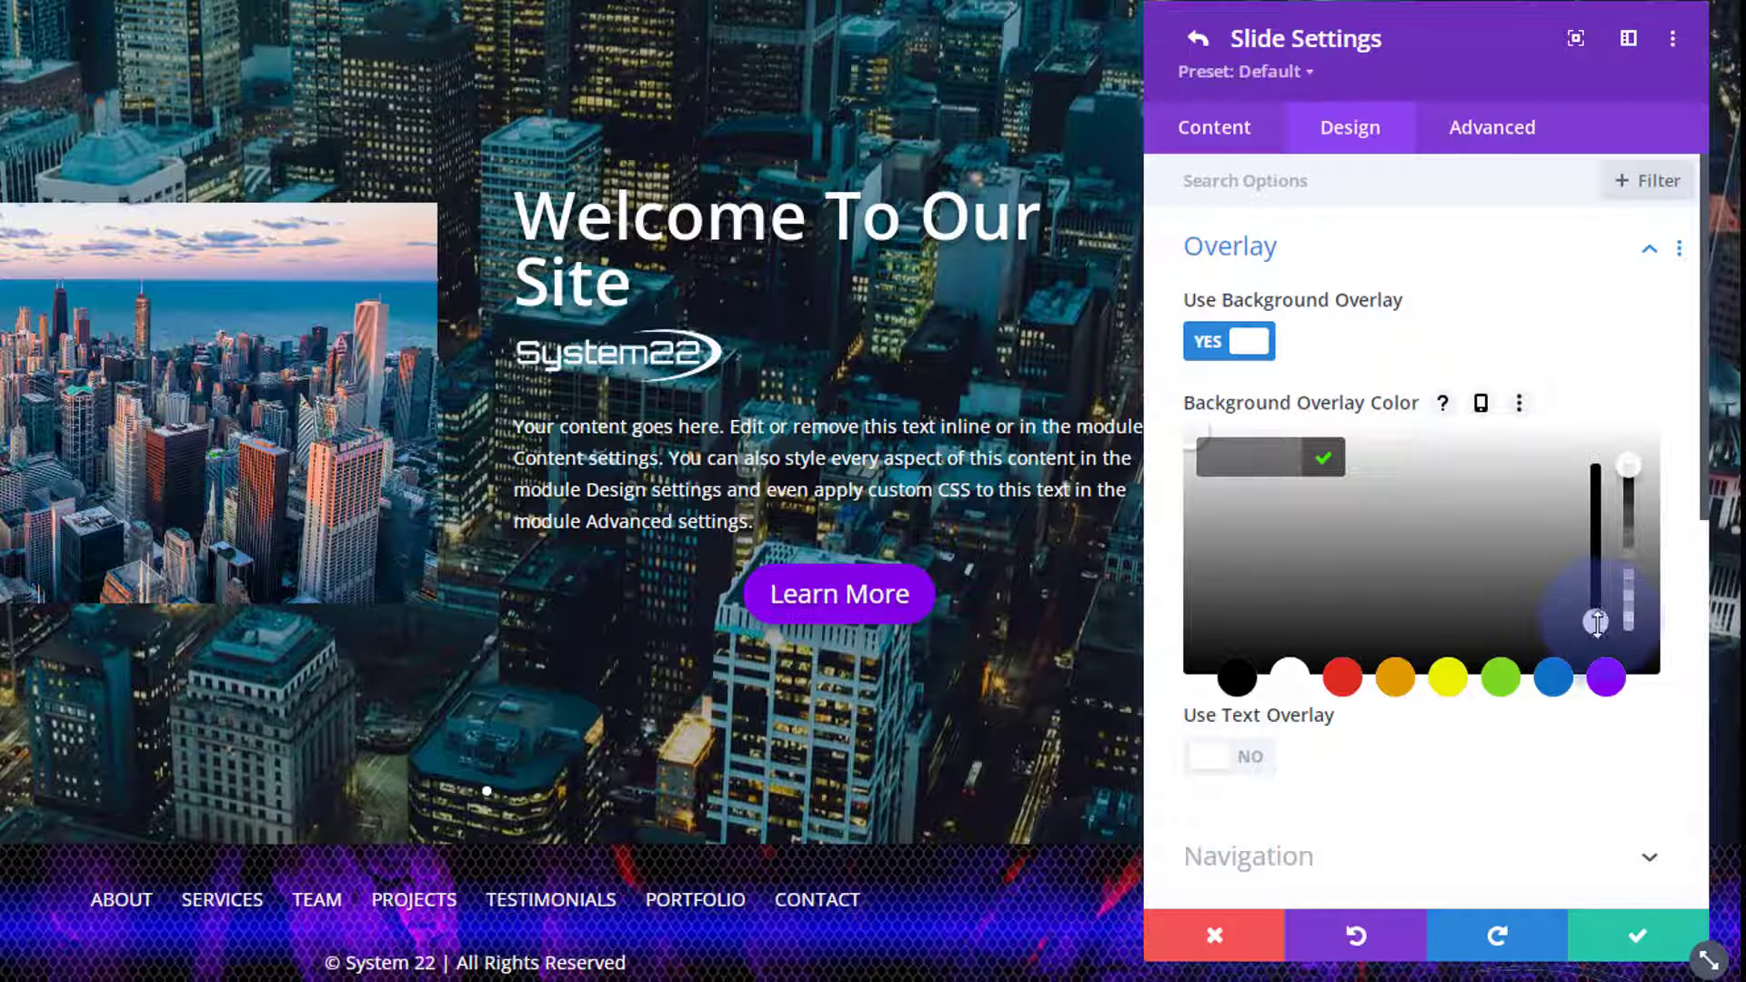
{"action": "left_click_drag", "start_coordinate": [1598, 622], "coordinate": [1582, 471]}
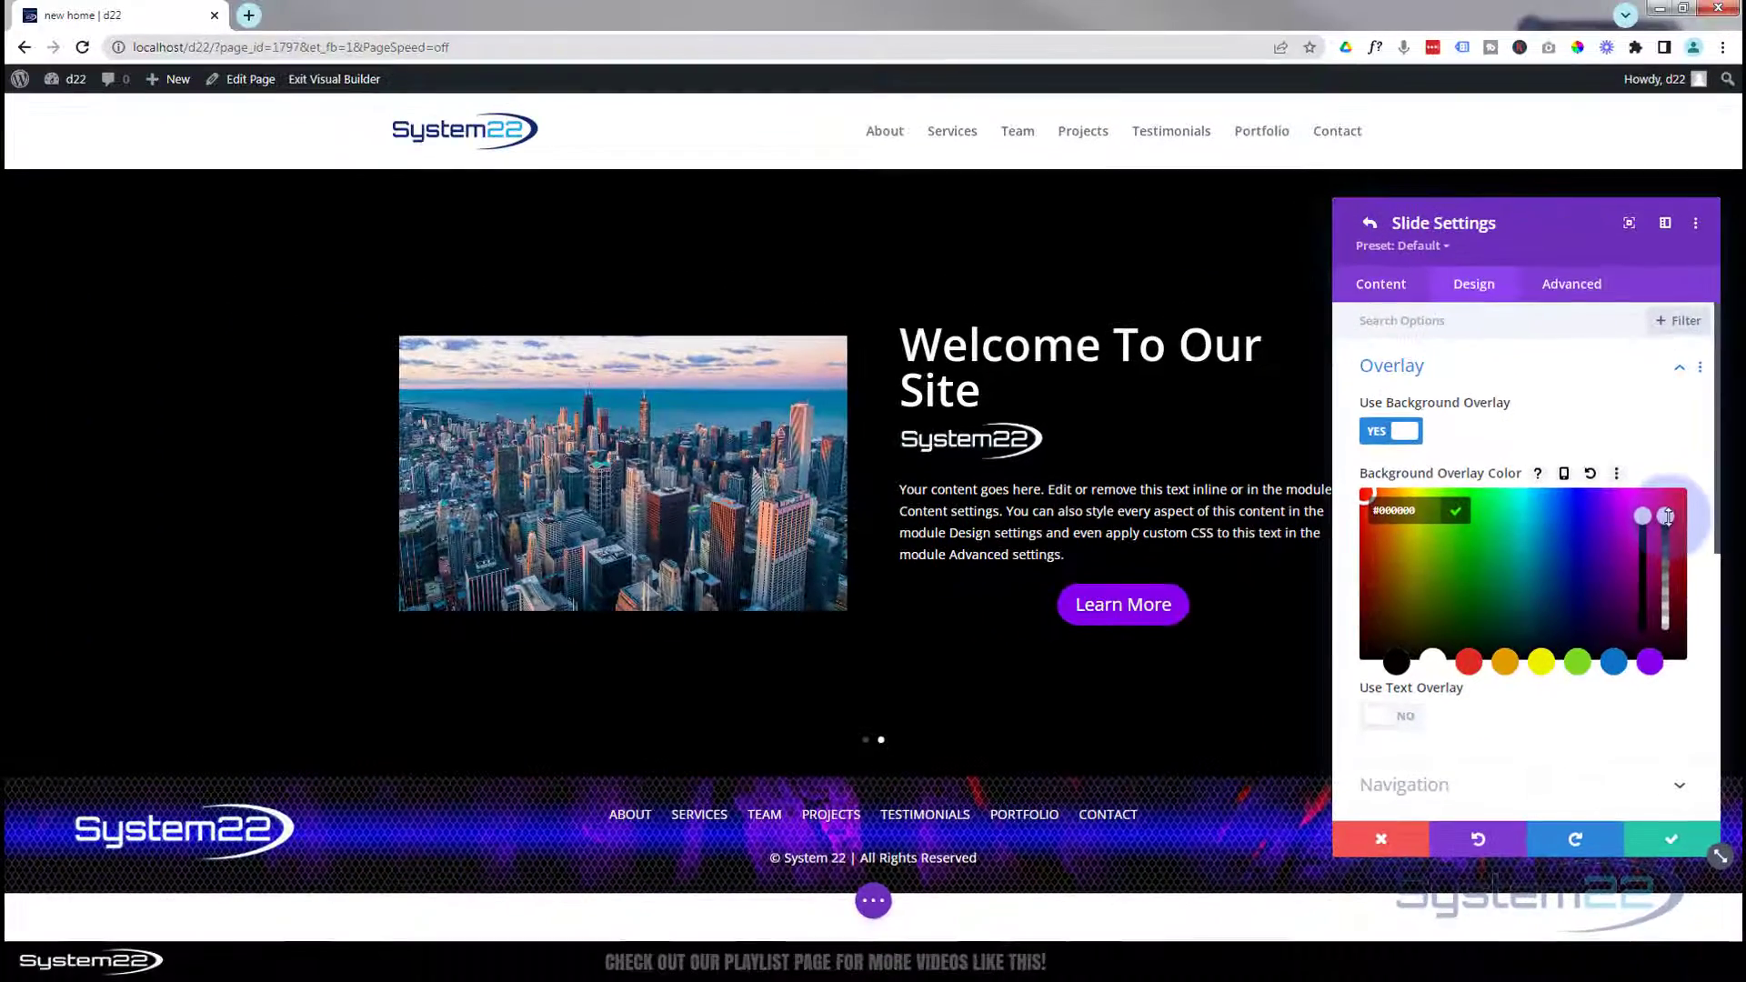
{"action": "left_click_drag", "start_coordinate": [1670, 532], "coordinate": [1673, 597]}
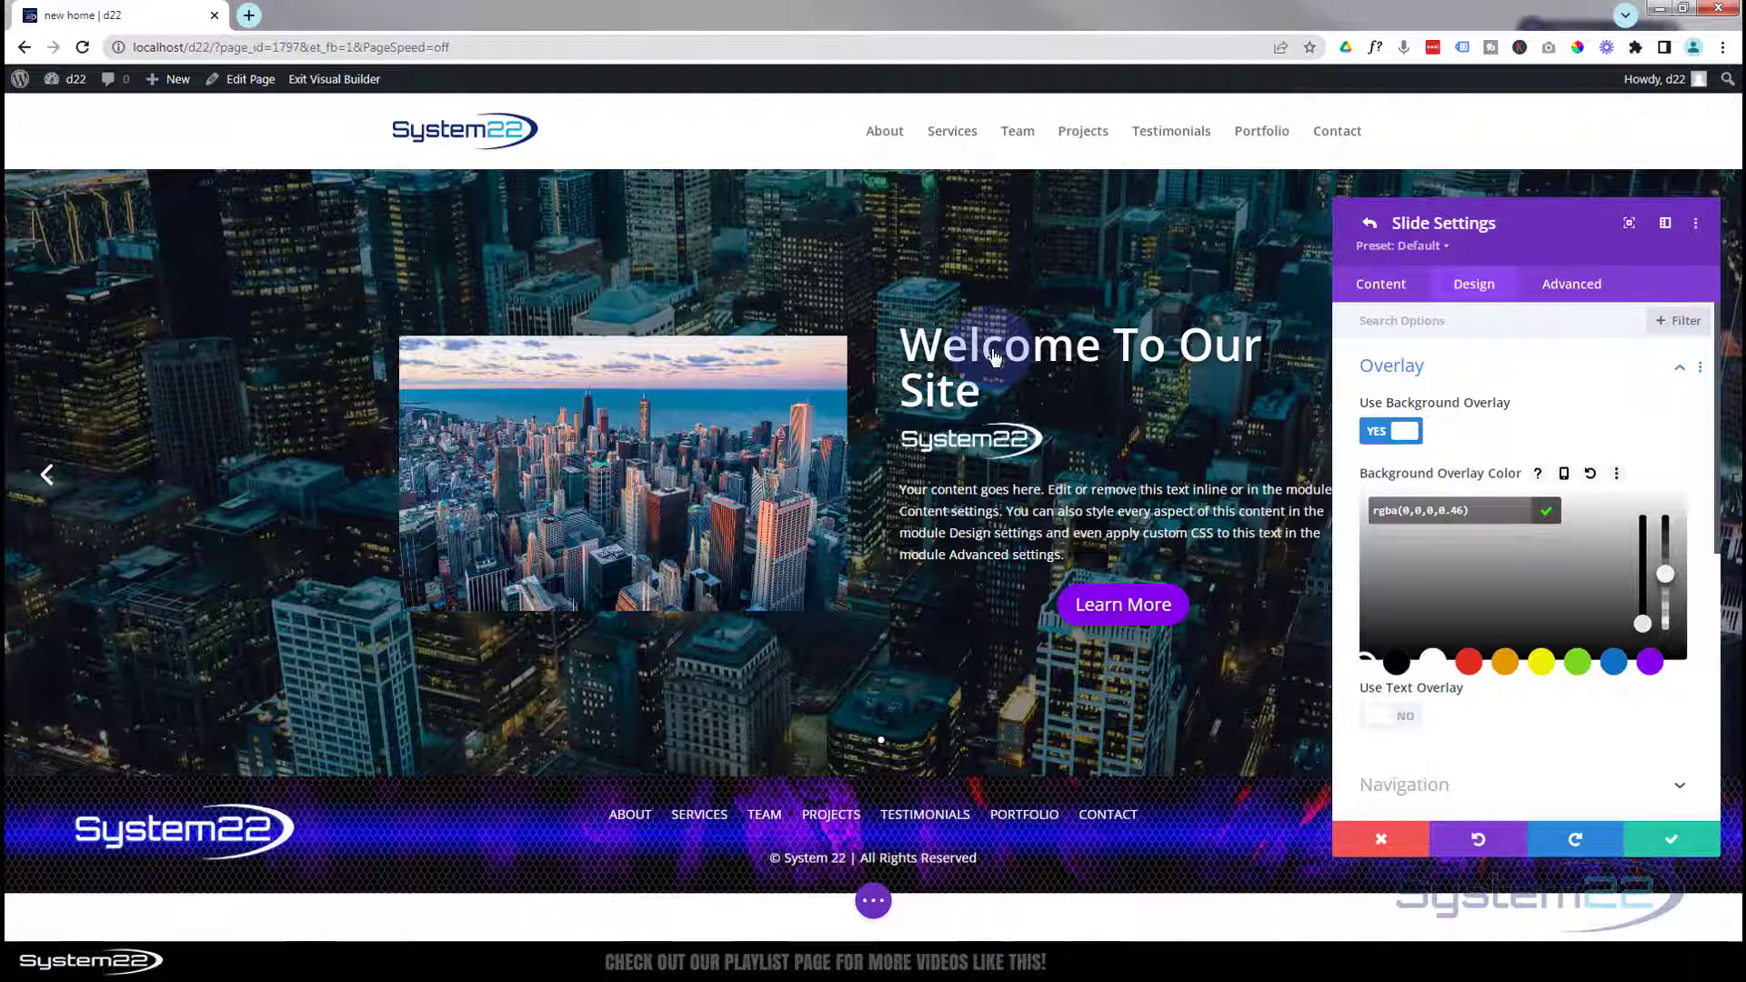
{"action": "left_click", "coordinate": [1570, 363]}
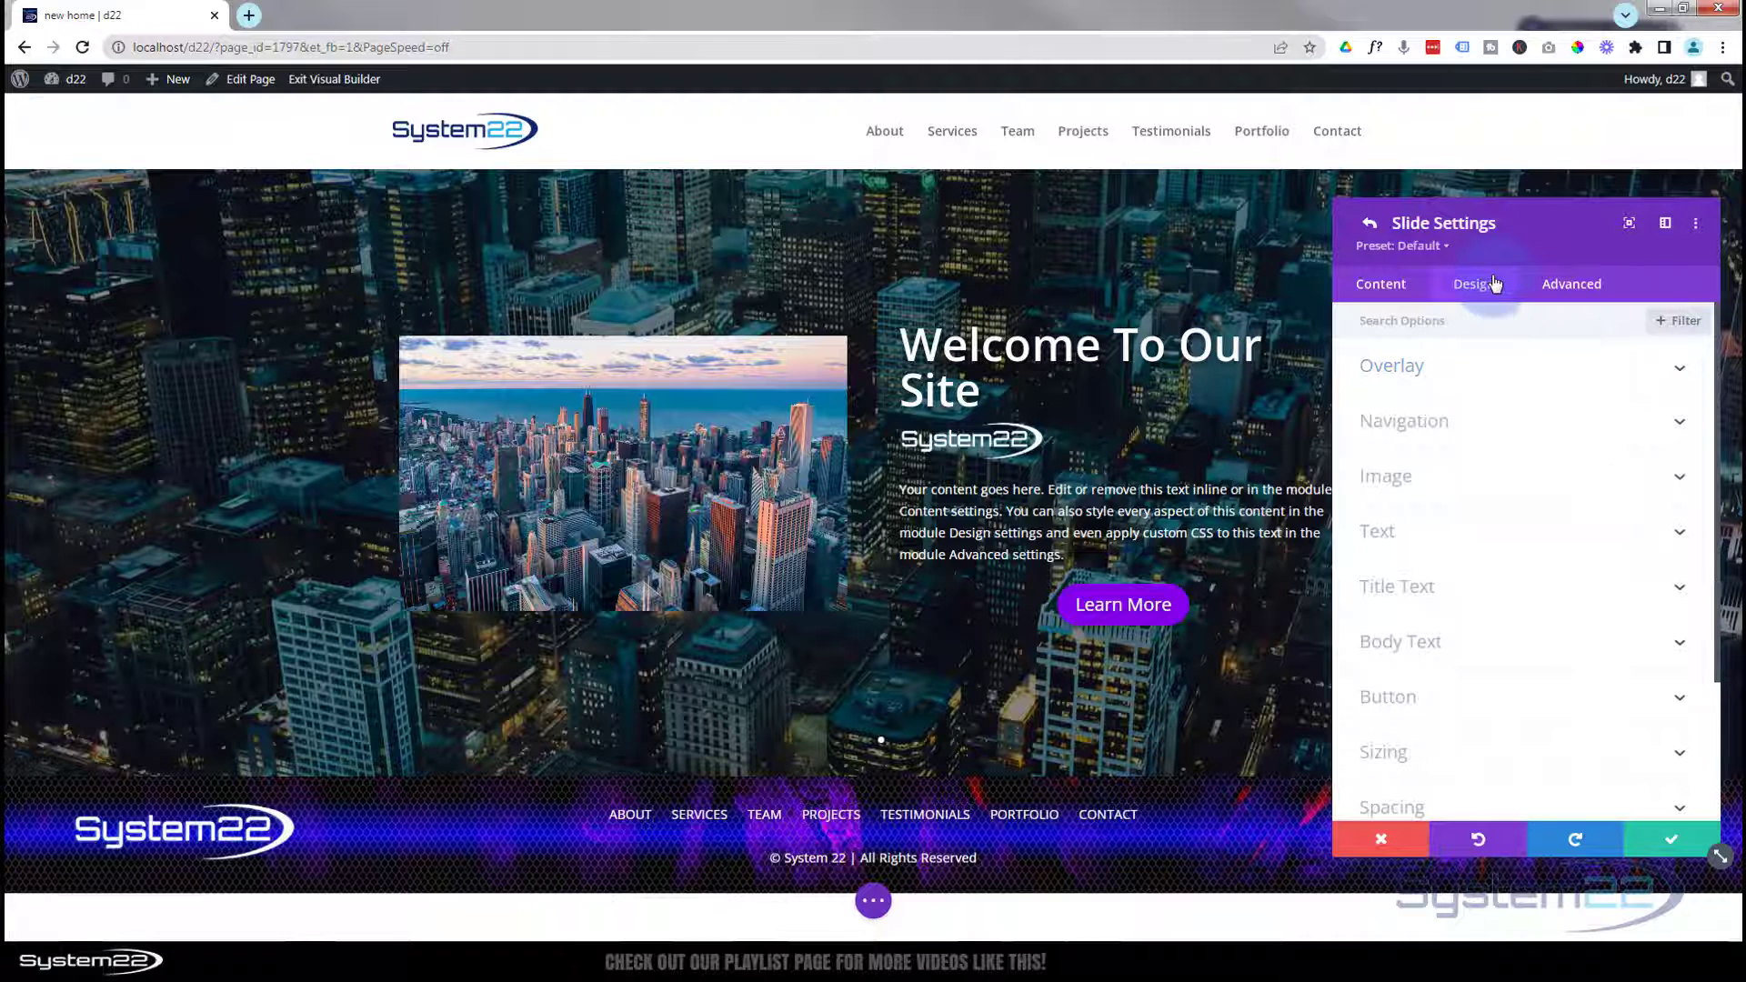
Set the slide's Title Text Size to 45px so 'Welcome To Our Site' fits one line.
{"action": "left_click", "coordinate": [1492, 588]}
{"action": "scroll", "coordinate": [1517, 600], "scroll_direction": "down", "scroll_amount": 4}
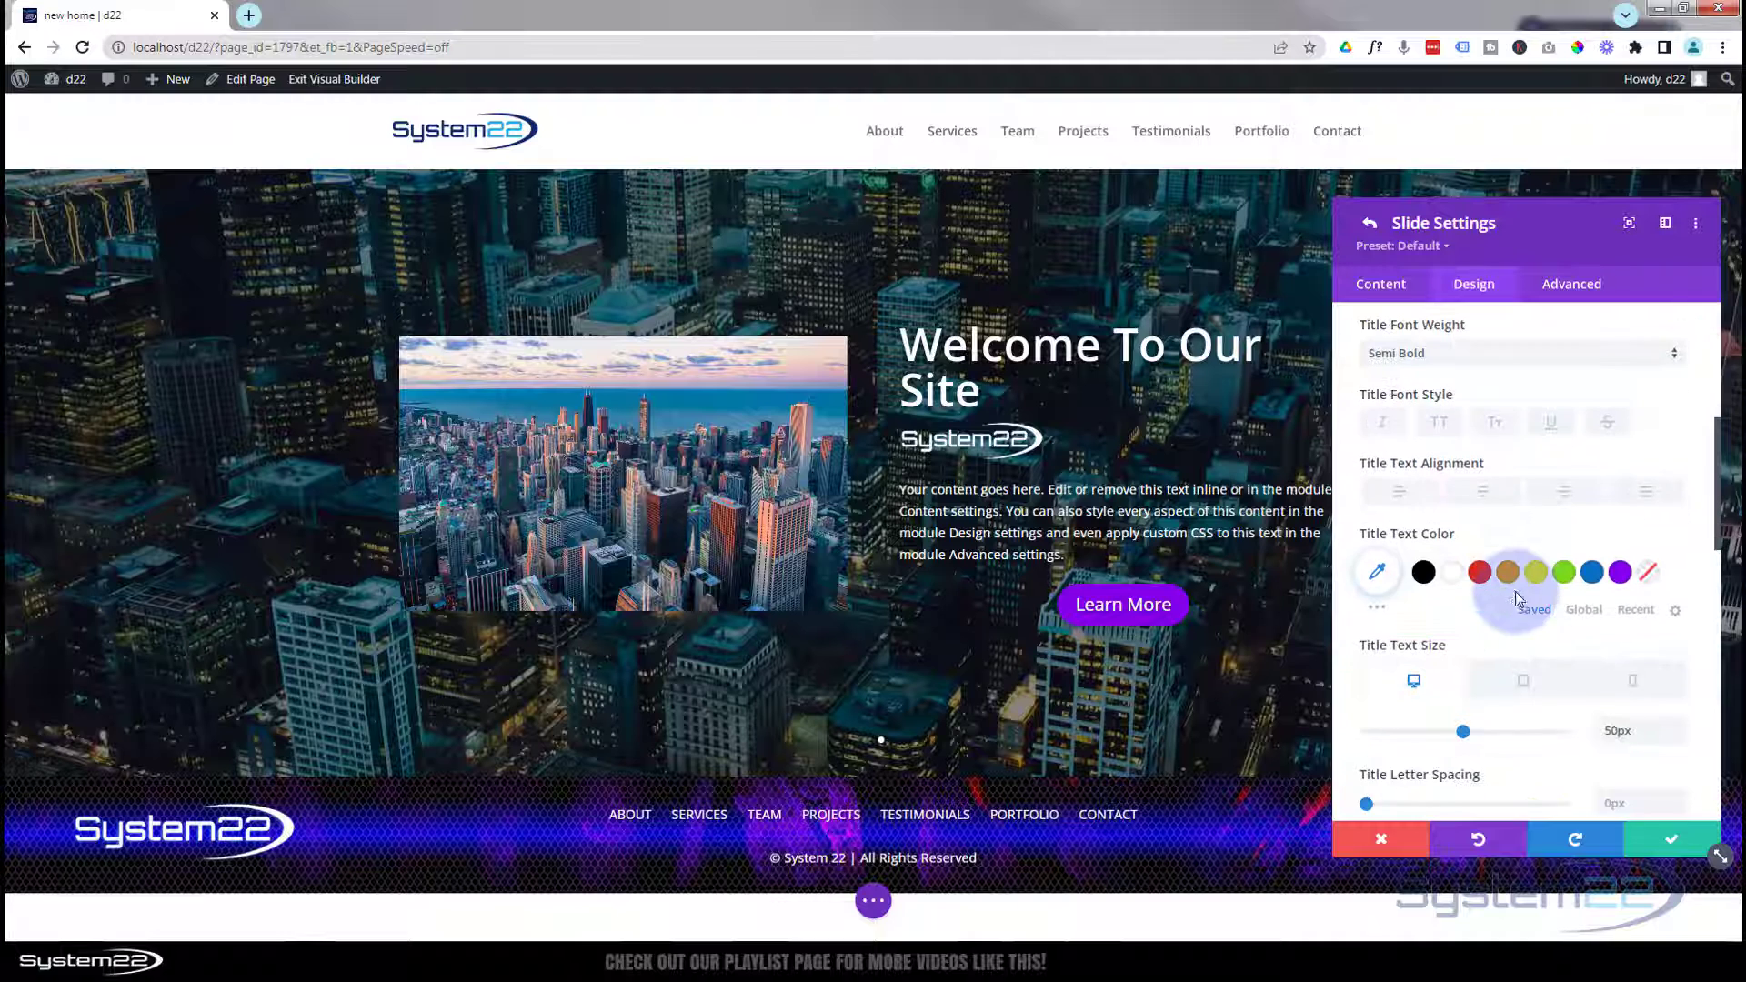
{"action": "left_click_drag", "start_coordinate": [1462, 555], "coordinate": [1455, 556]}
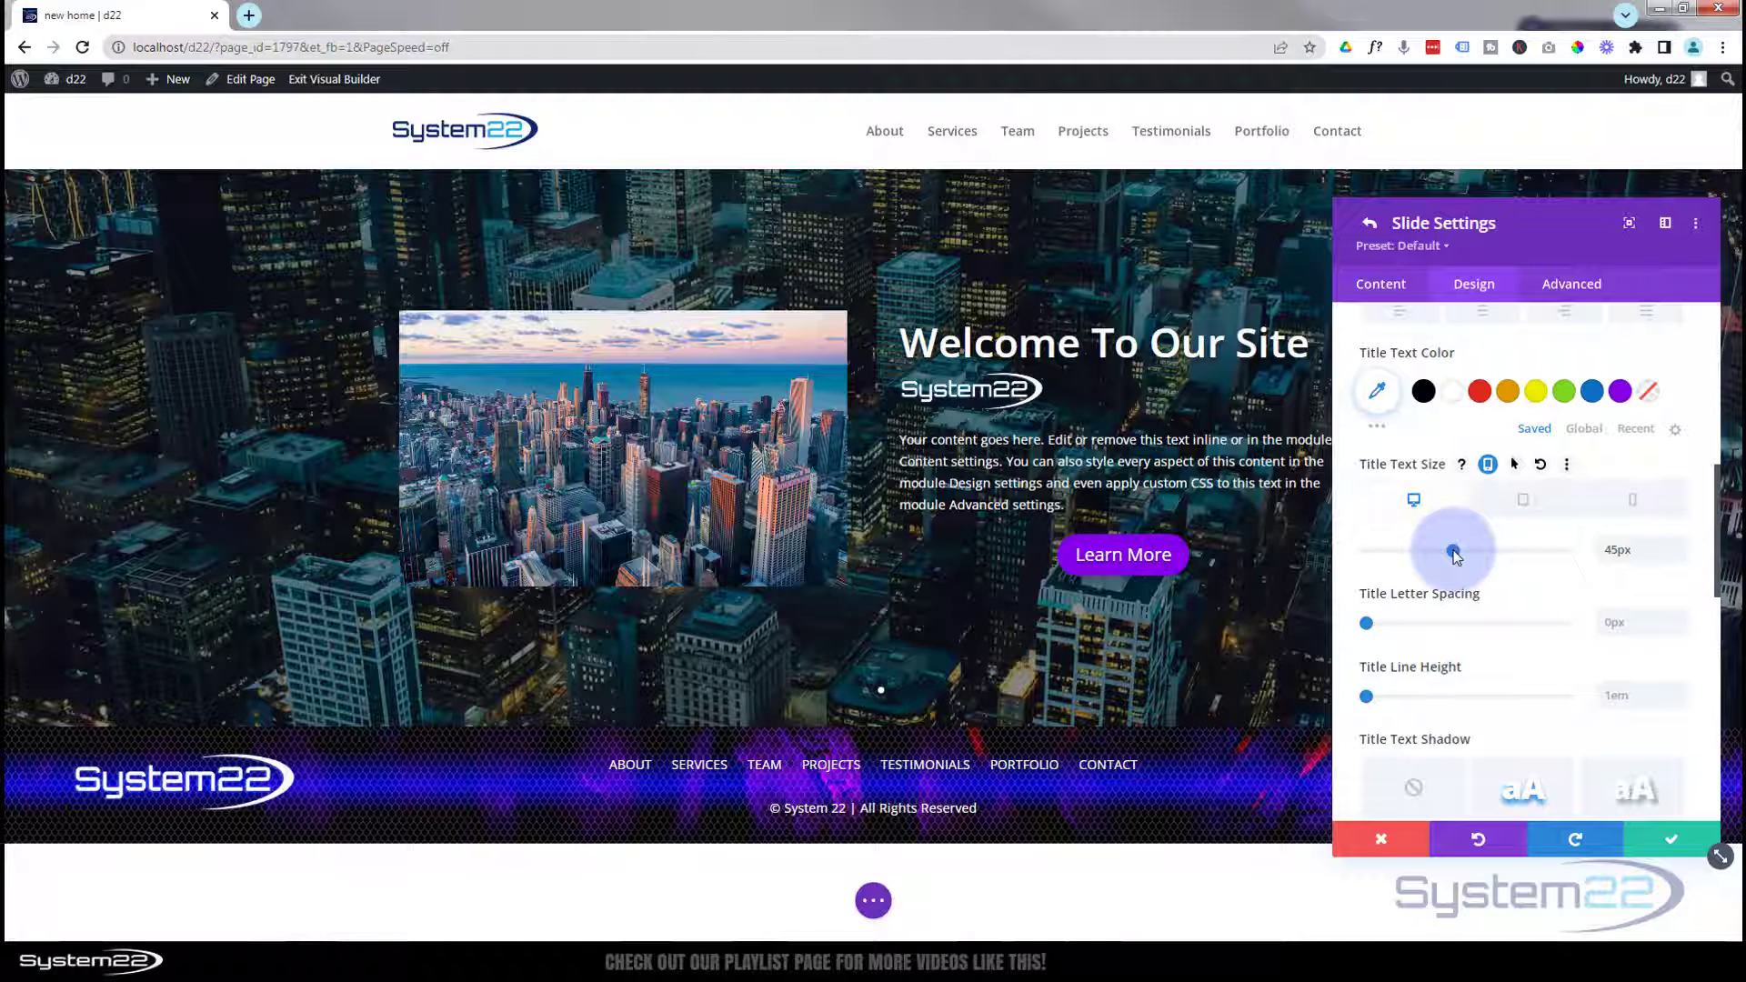
{"action": "left_click_drag", "start_coordinate": [1455, 555], "coordinate": [1455, 556]}
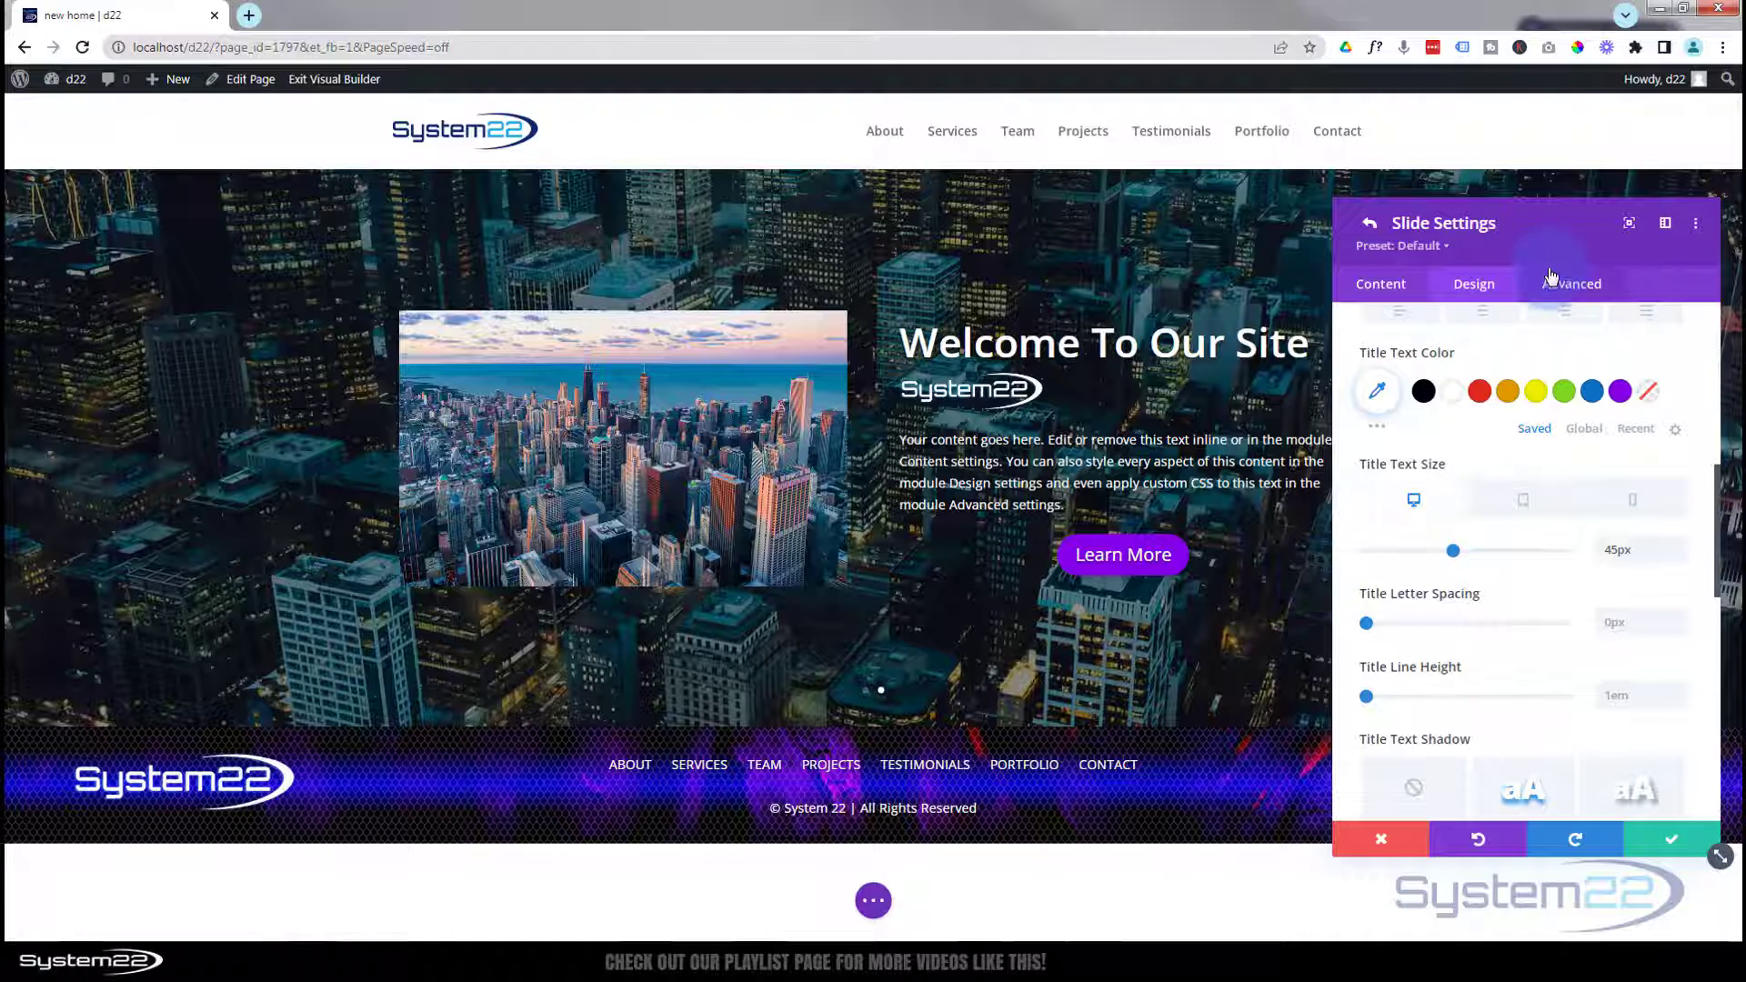
{"action": "scroll", "coordinate": [1520, 435], "scroll_direction": "down", "scroll_amount": 8}
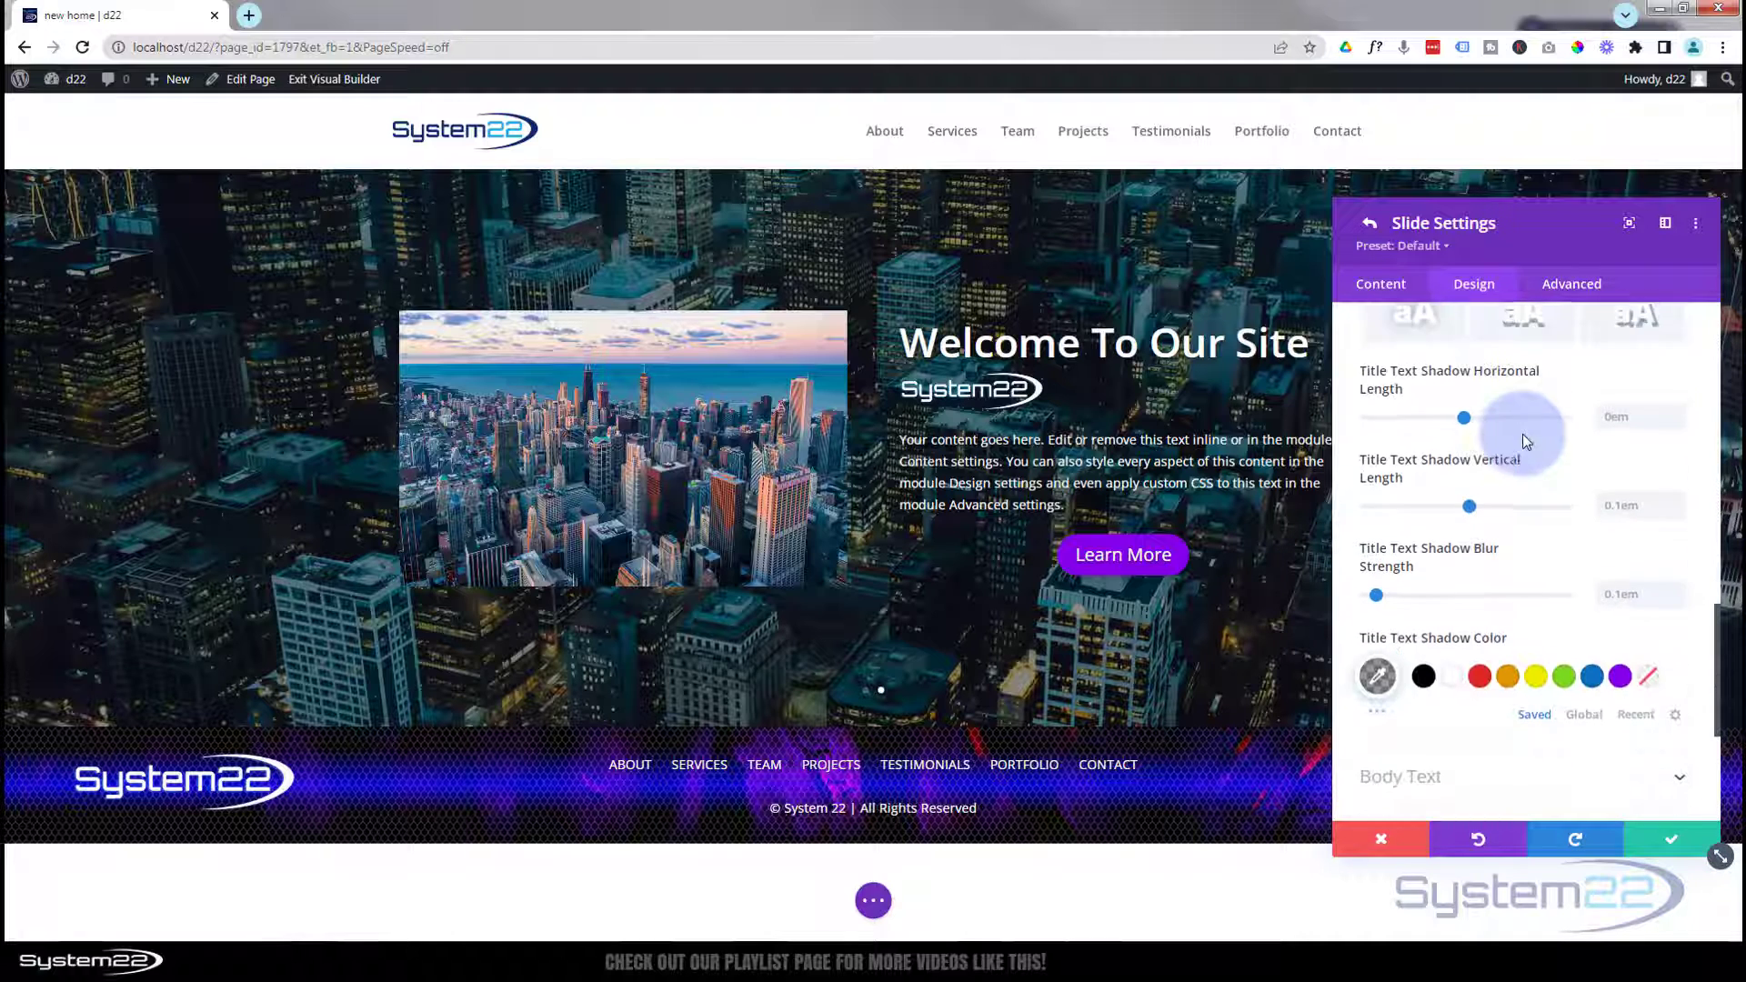
{"action": "scroll", "coordinate": [1523, 432], "scroll_direction": "down", "scroll_amount": 1}
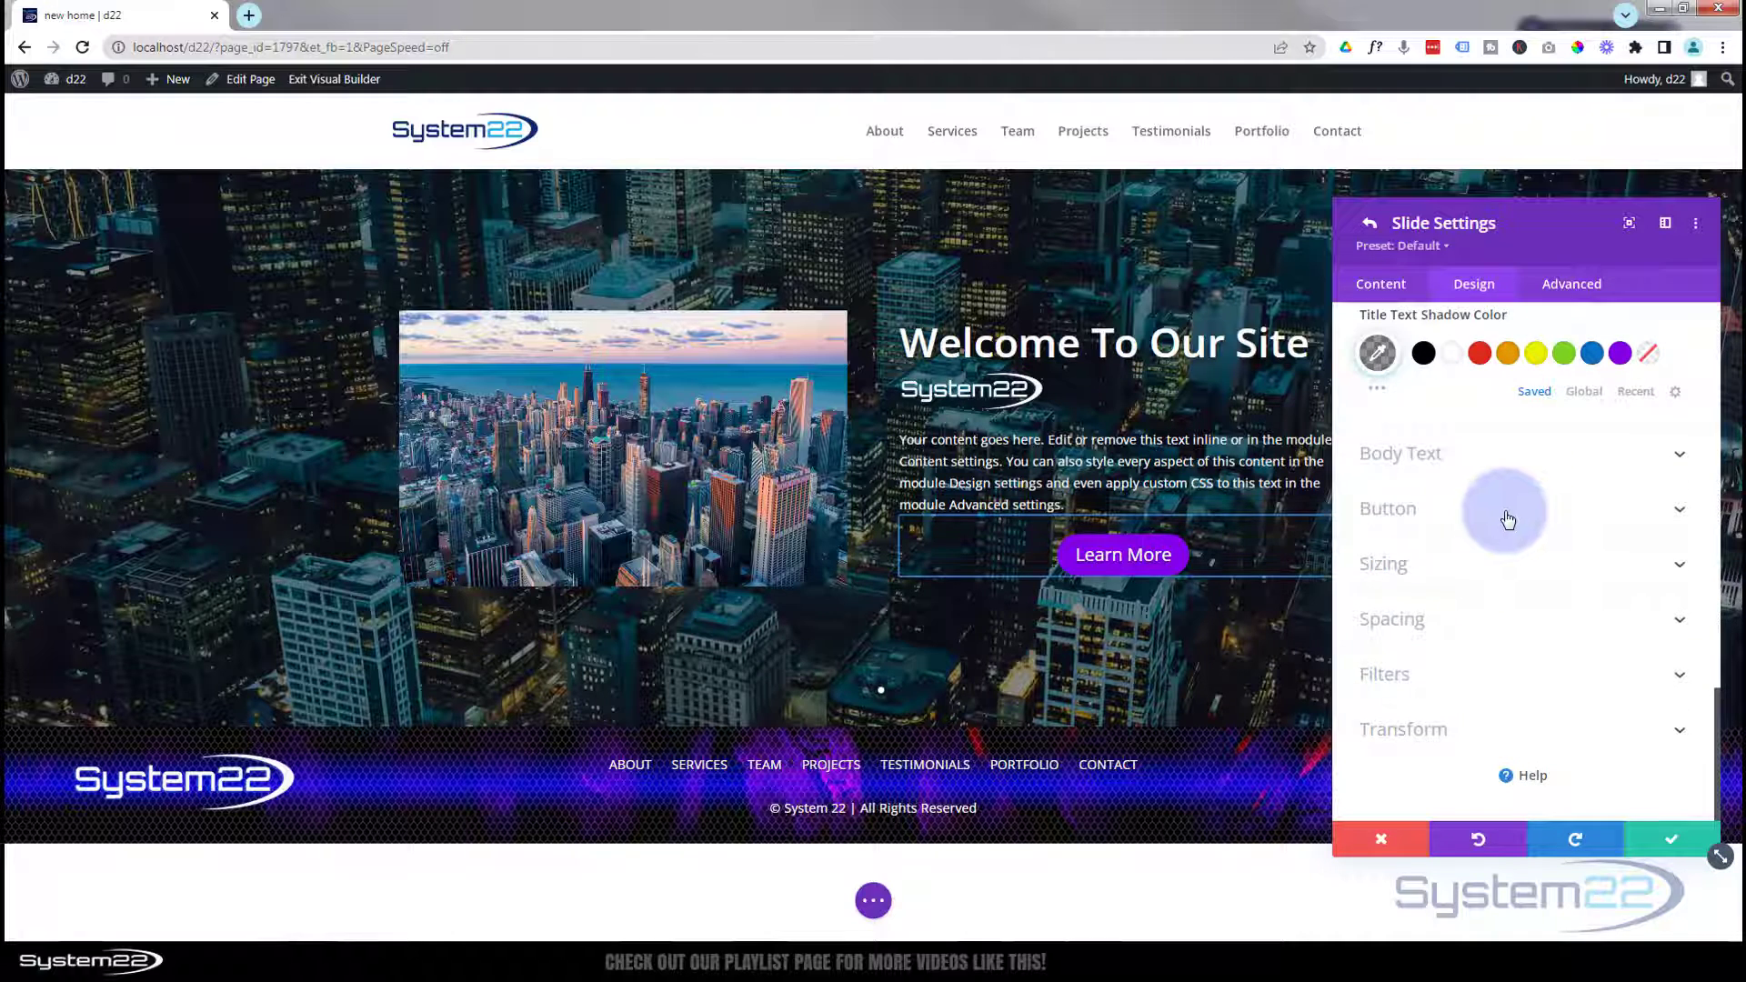
Set the Learn More button alignment to Right and dock the settings panel at the right edge.
{"action": "left_click", "coordinate": [1508, 518]}
{"action": "left_click_drag", "start_coordinate": [1520, 236], "coordinate": [656, 224]}
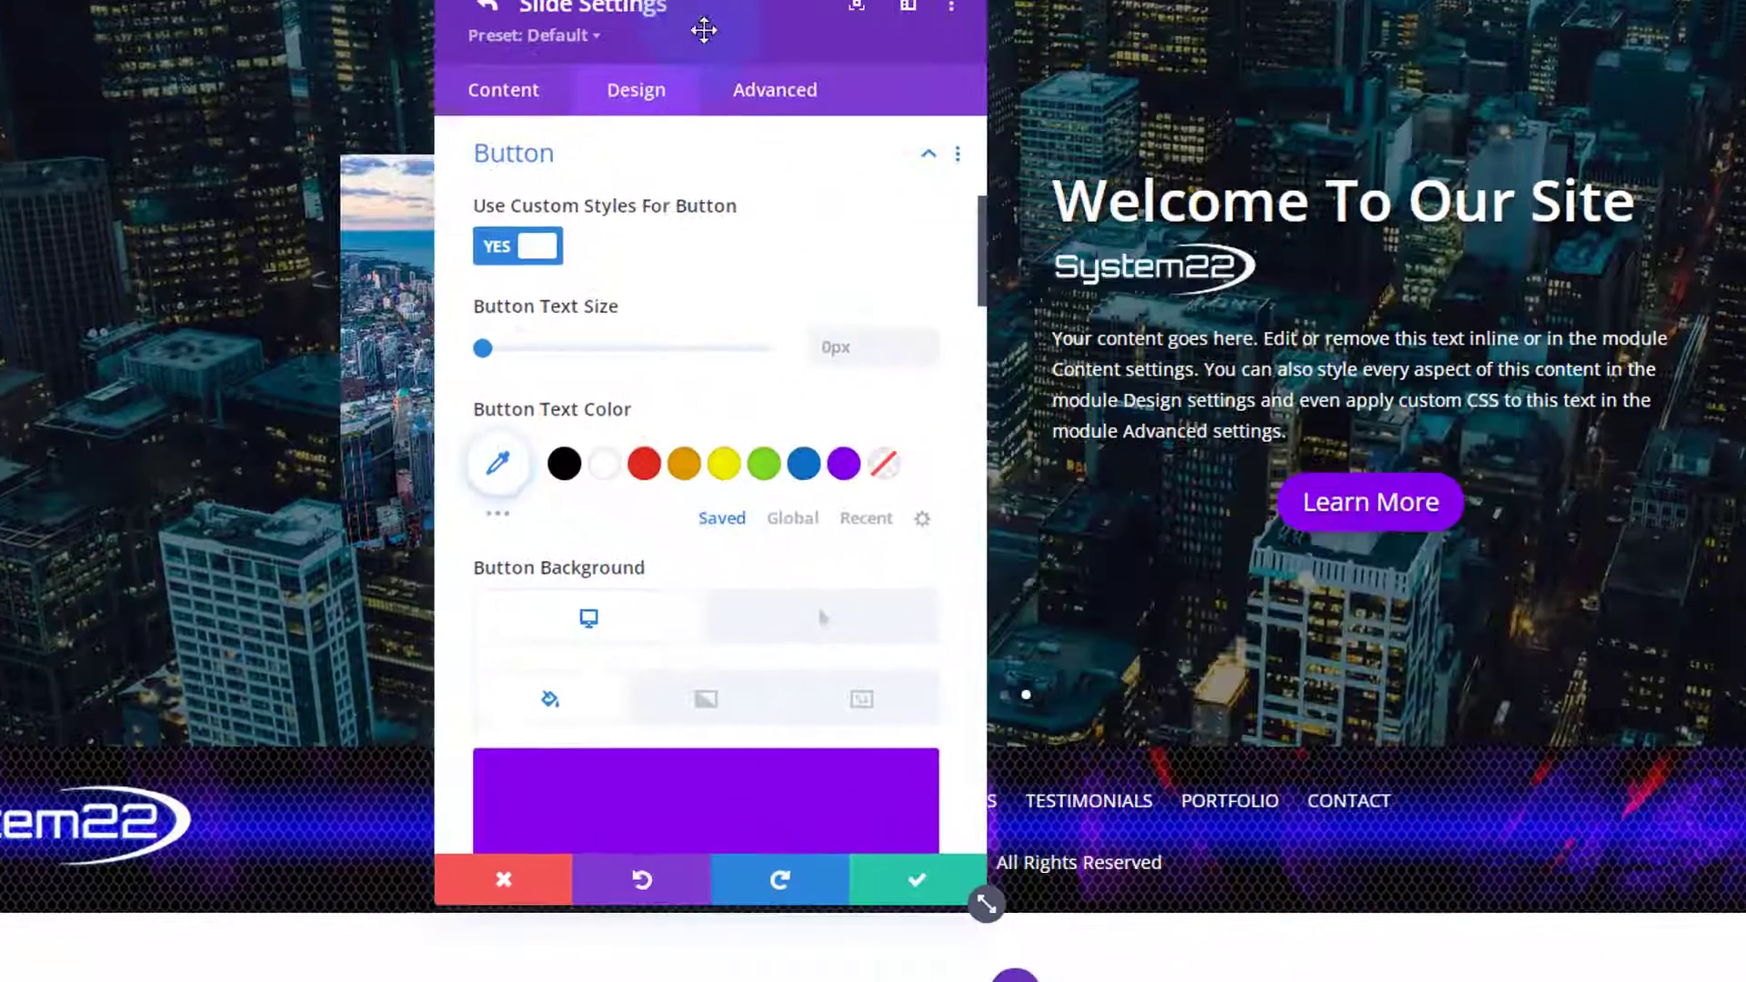
{"action": "left_click_drag", "start_coordinate": [704, 30], "coordinate": [676, 86]}
{"action": "mouse_move", "coordinate": [768, 615]}
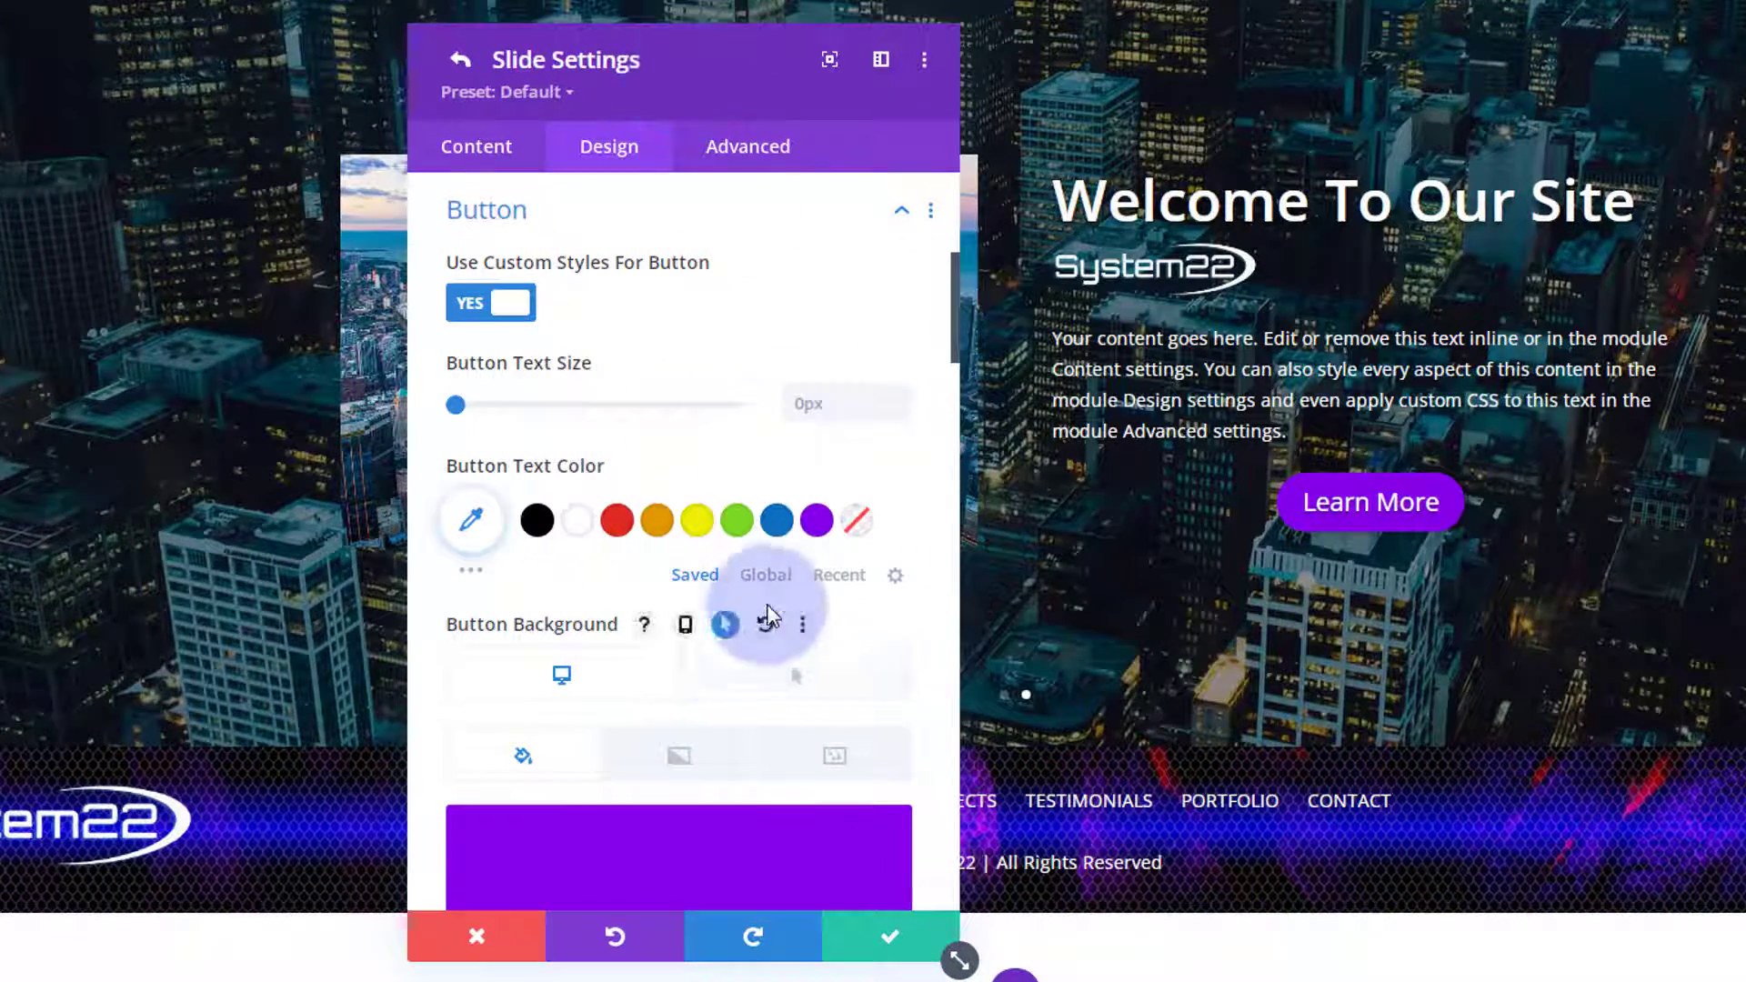
{"action": "scroll", "coordinate": [768, 615], "scroll_direction": "down", "scroll_amount": 15}
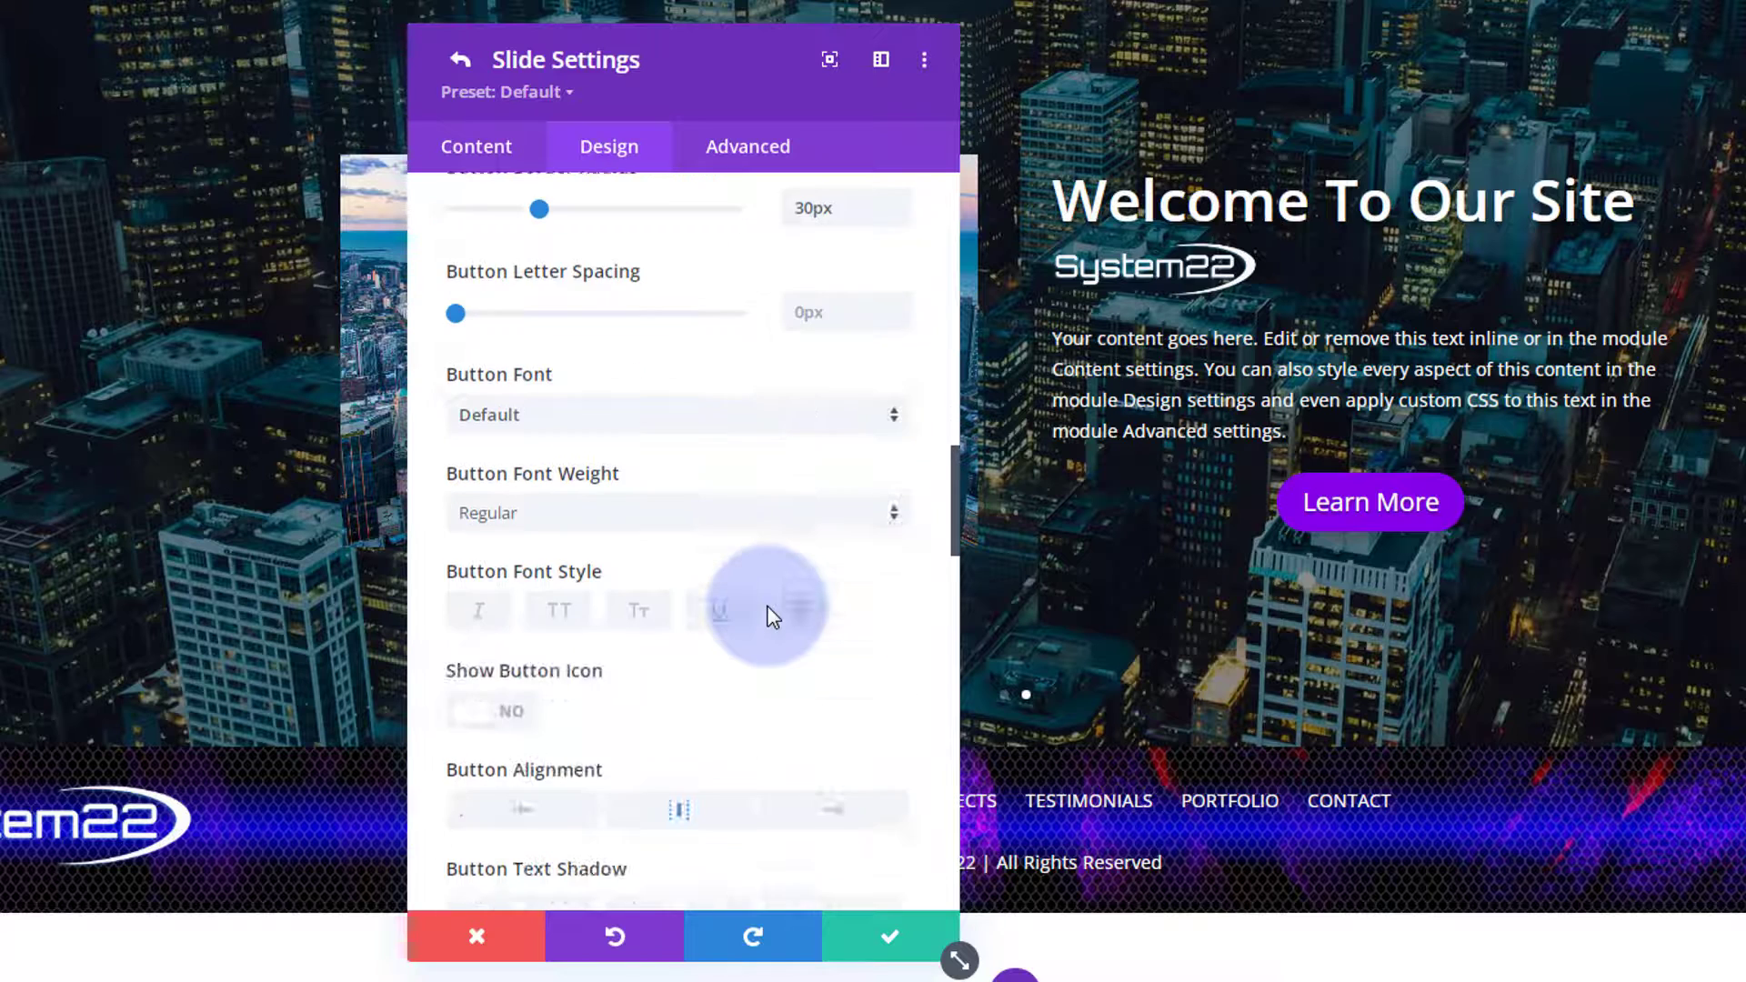
{"action": "scroll", "coordinate": [770, 613], "scroll_direction": "down", "scroll_amount": 3}
{"action": "left_click", "coordinate": [833, 565]}
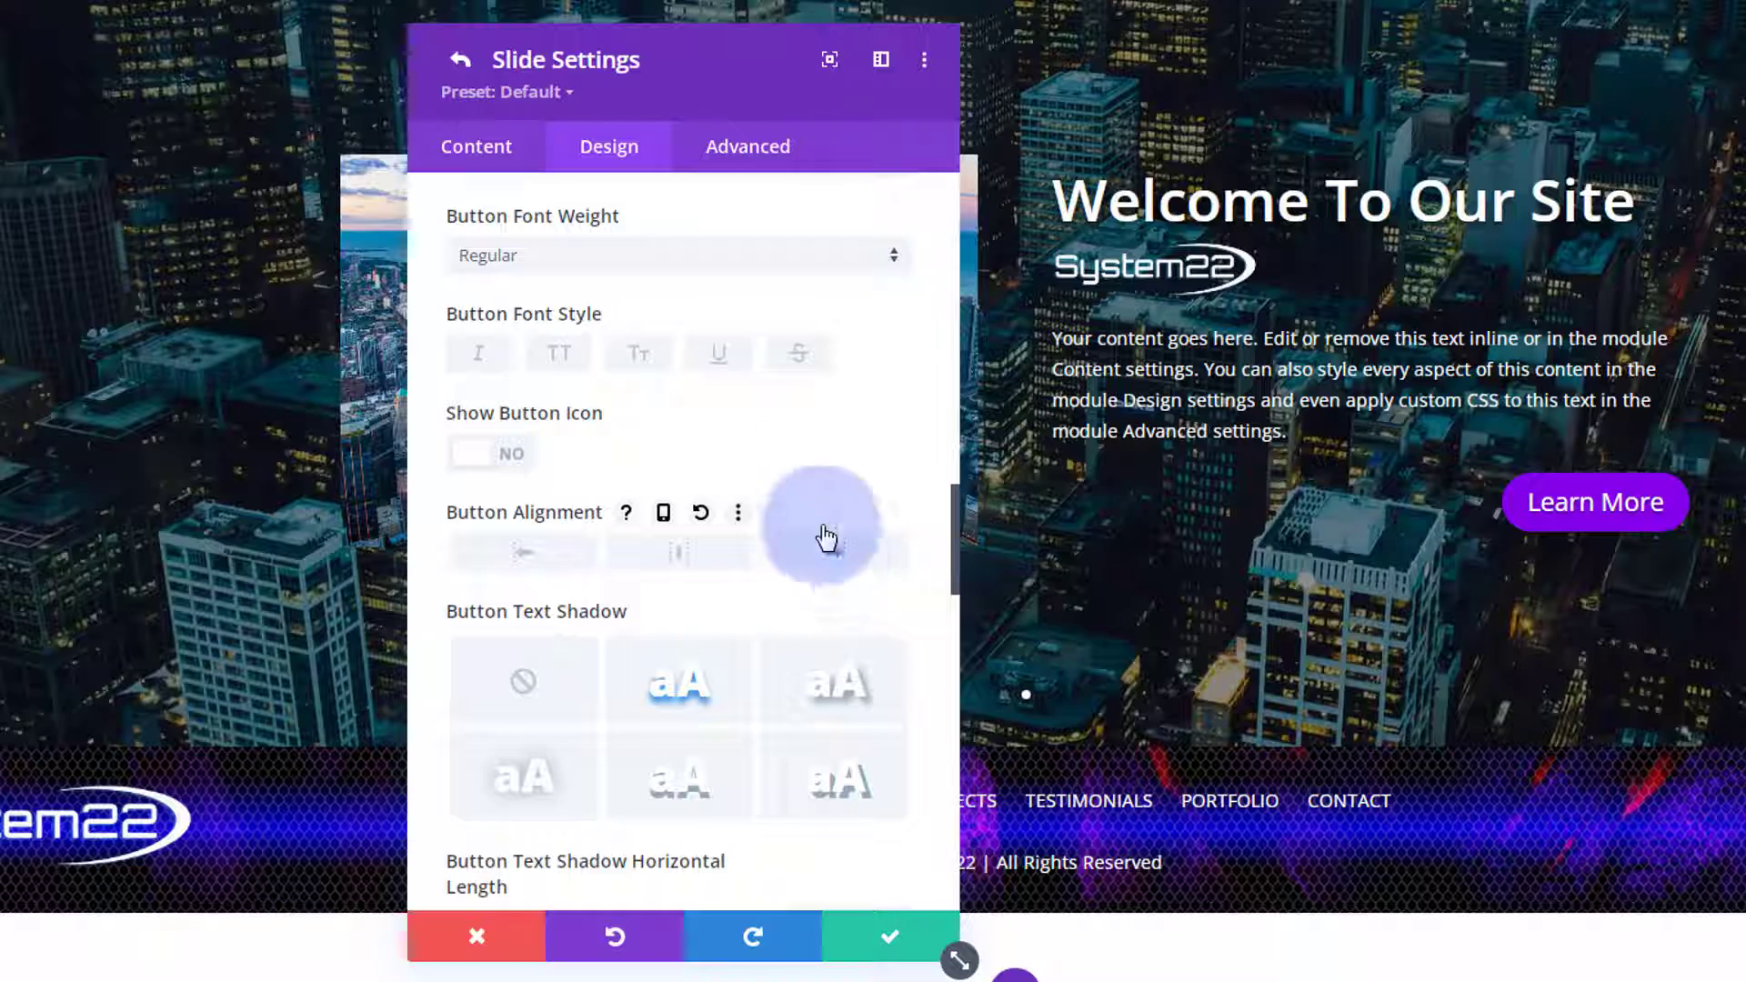
{"action": "left_click_drag", "start_coordinate": [733, 105], "coordinate": [1625, 79]}
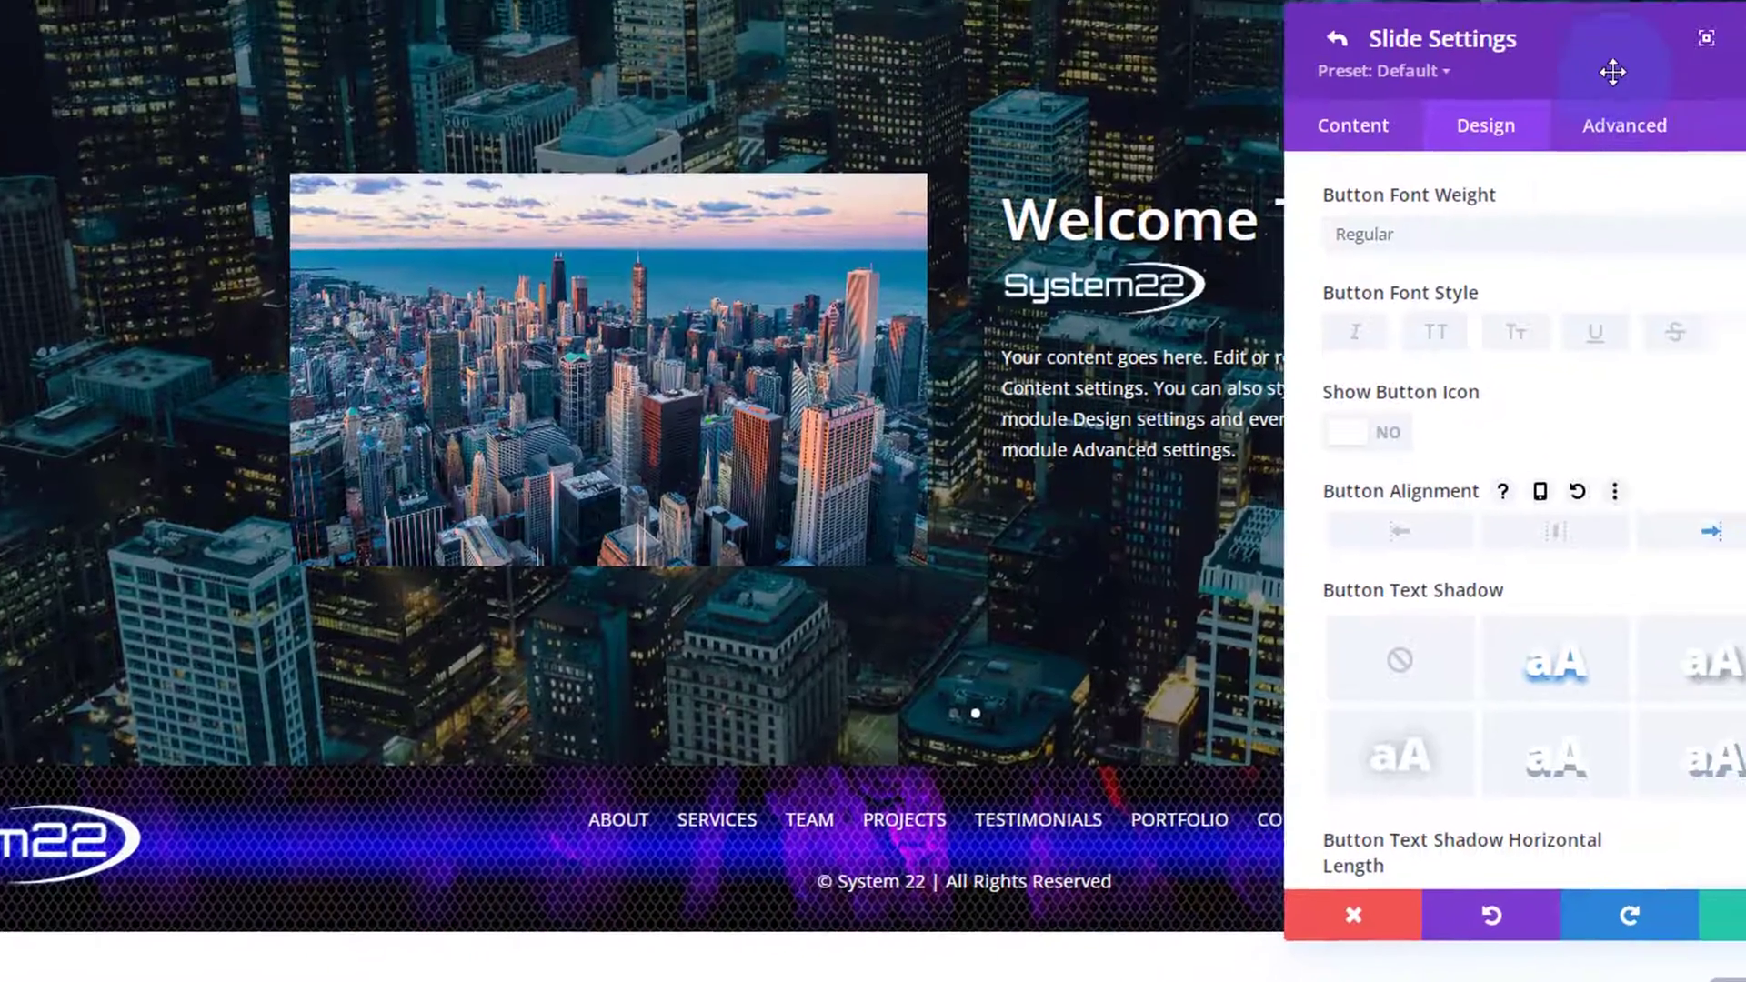
{"action": "scroll", "coordinate": [1491, 297], "scroll_direction": "up", "scroll_amount": 8}
{"action": "scroll", "coordinate": [1492, 297], "scroll_direction": "up", "scroll_amount": 10}
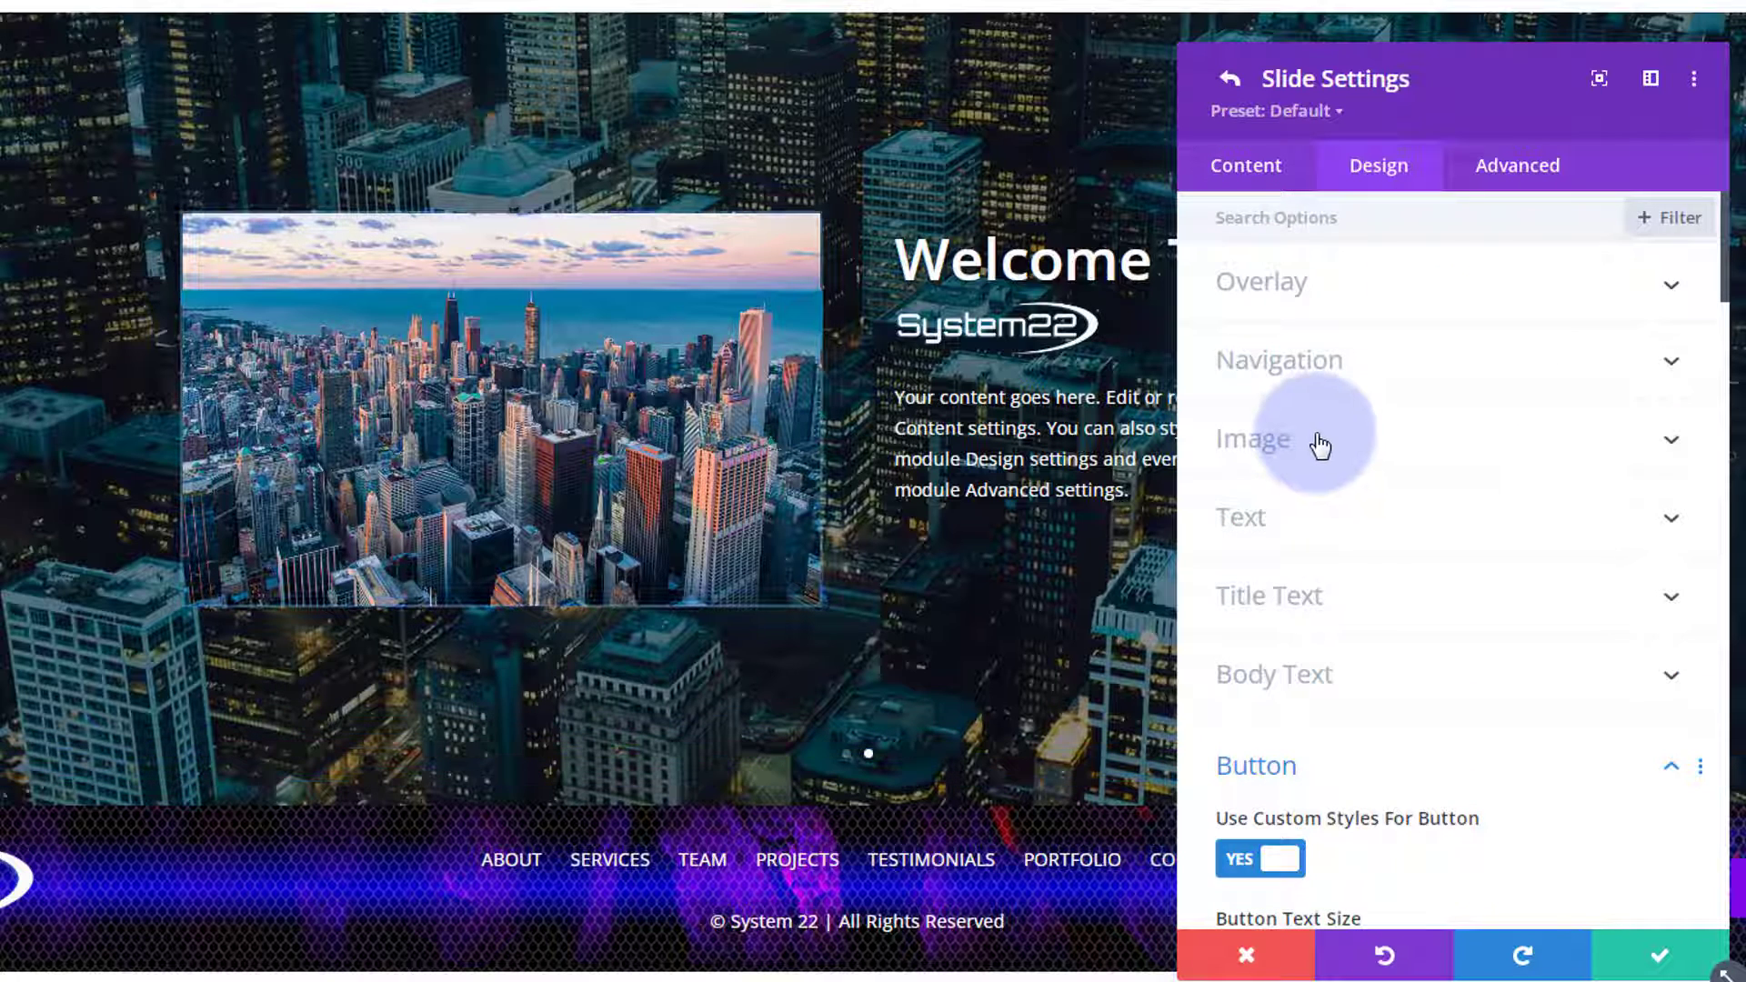
Apply an Image Box Shadow preset with a 12px vertical offset to the rounded city image.
{"action": "left_click", "coordinate": [1322, 437]}
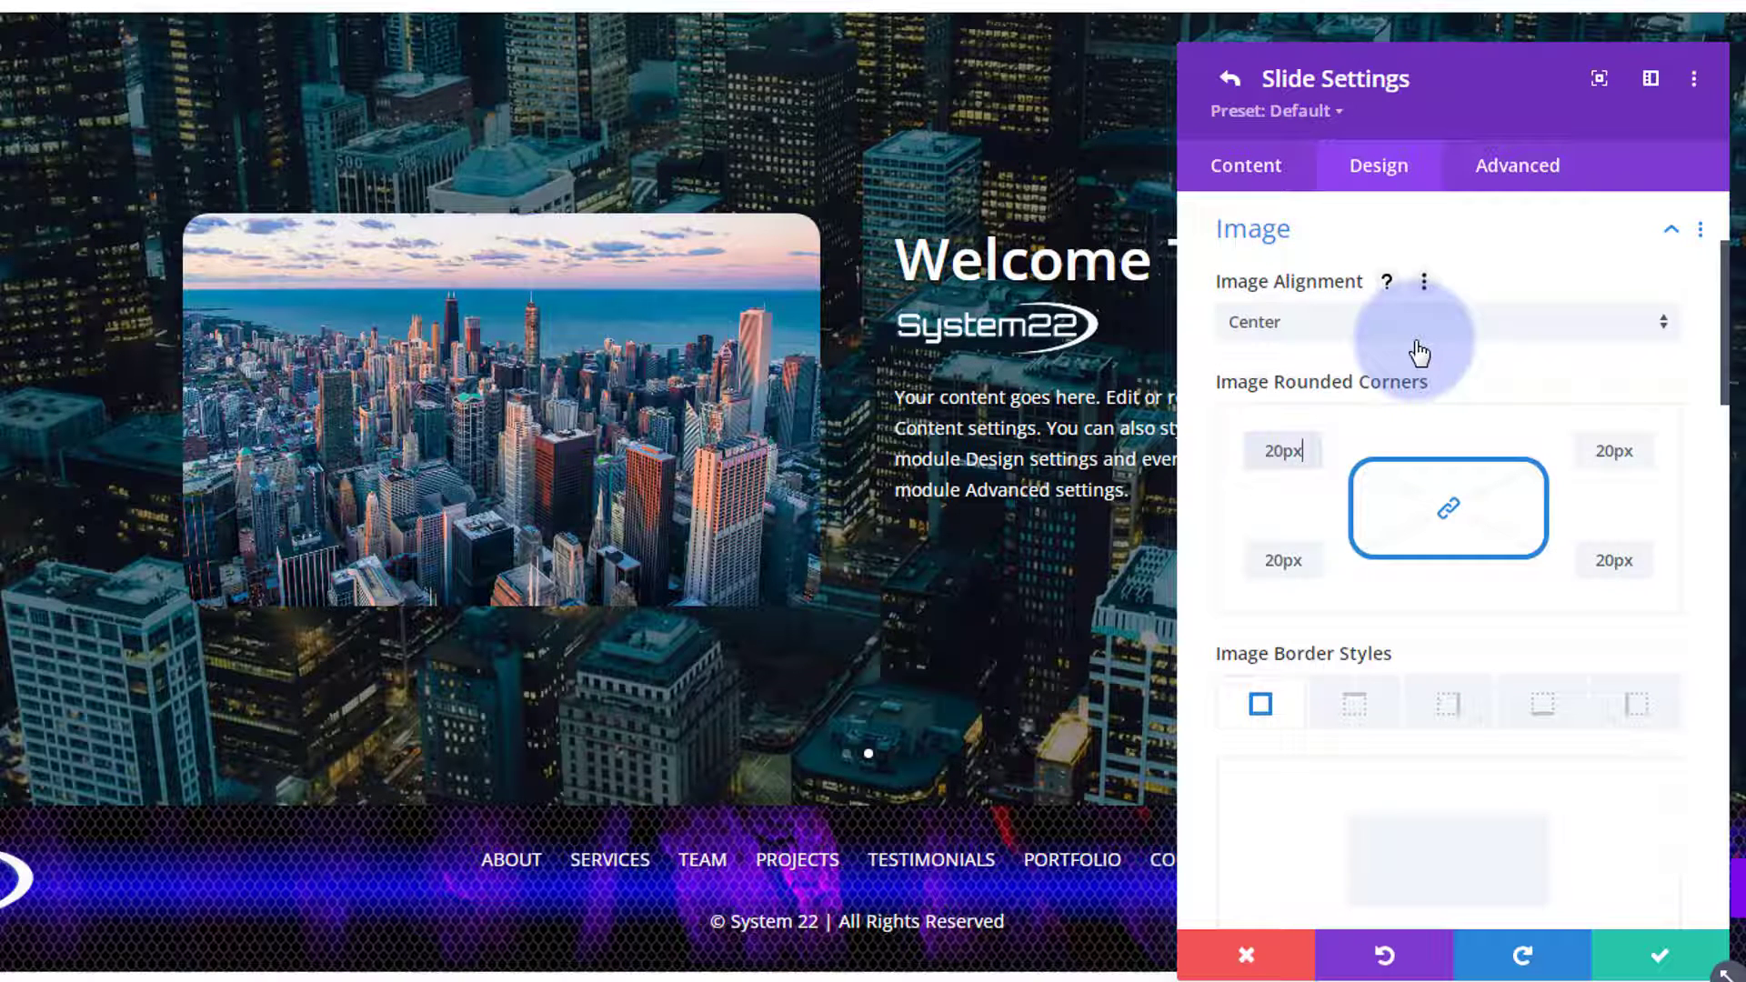
{"action": "scroll", "coordinate": [1395, 406], "scroll_direction": "down", "scroll_amount": 3}
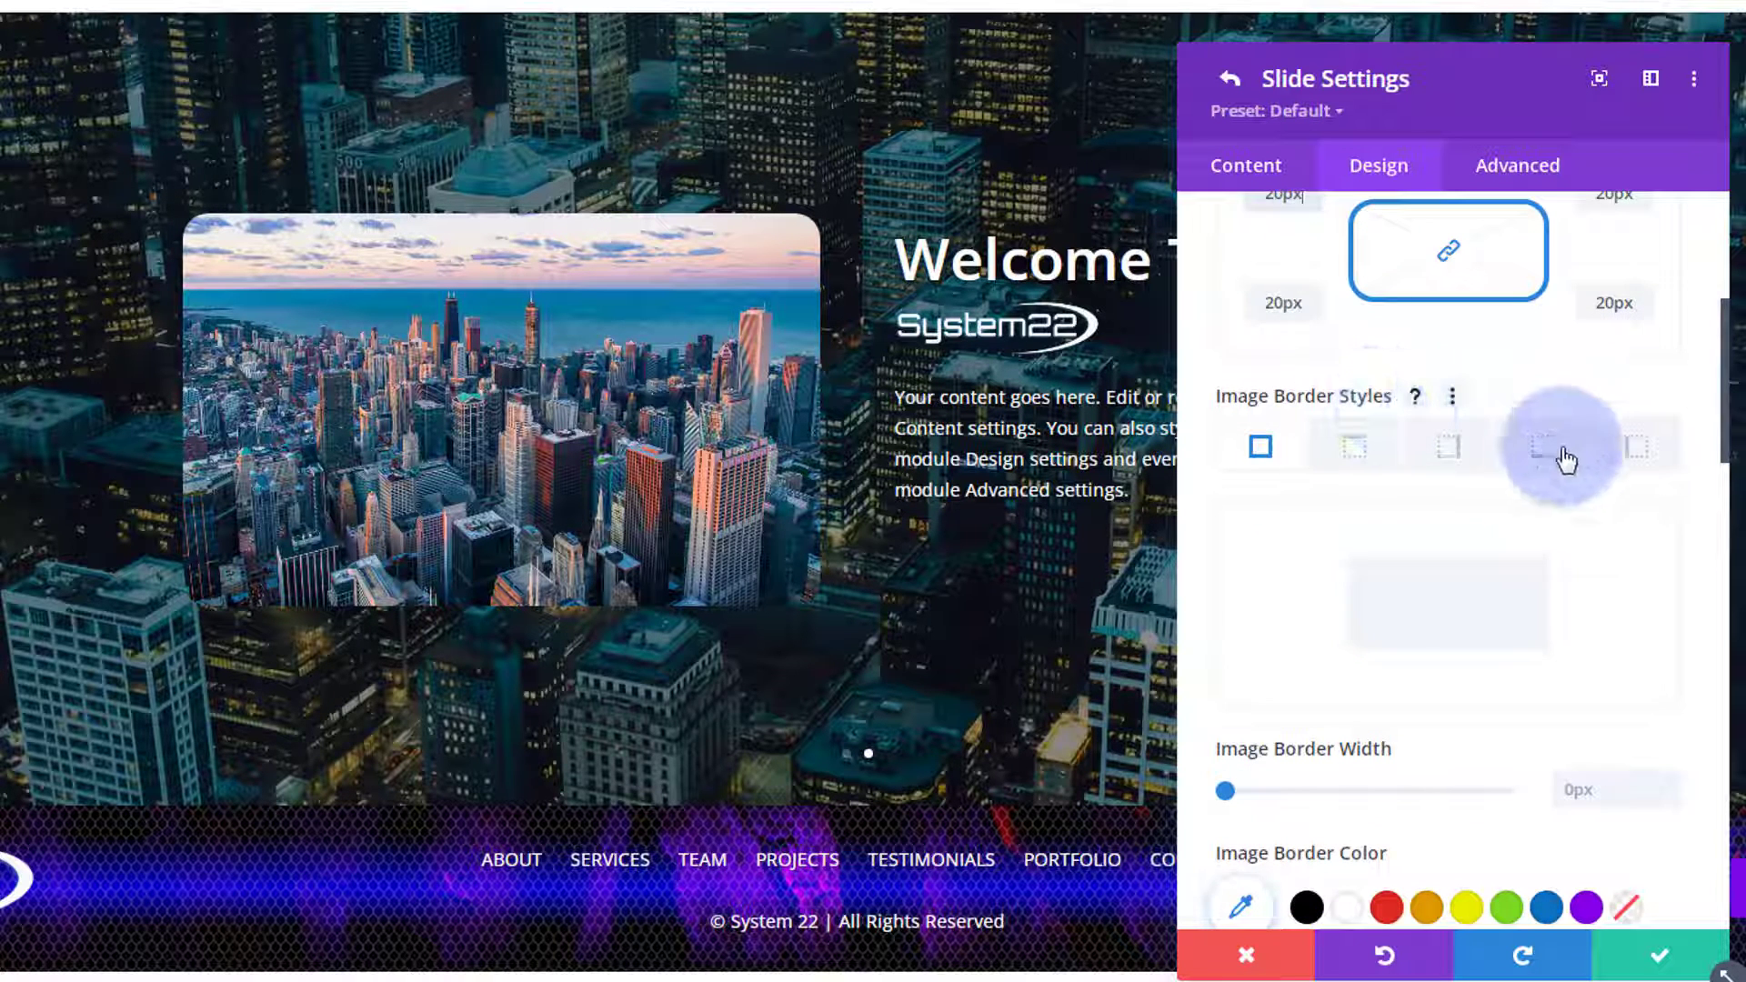
{"action": "scroll", "coordinate": [1527, 608], "scroll_direction": "down", "scroll_amount": 4}
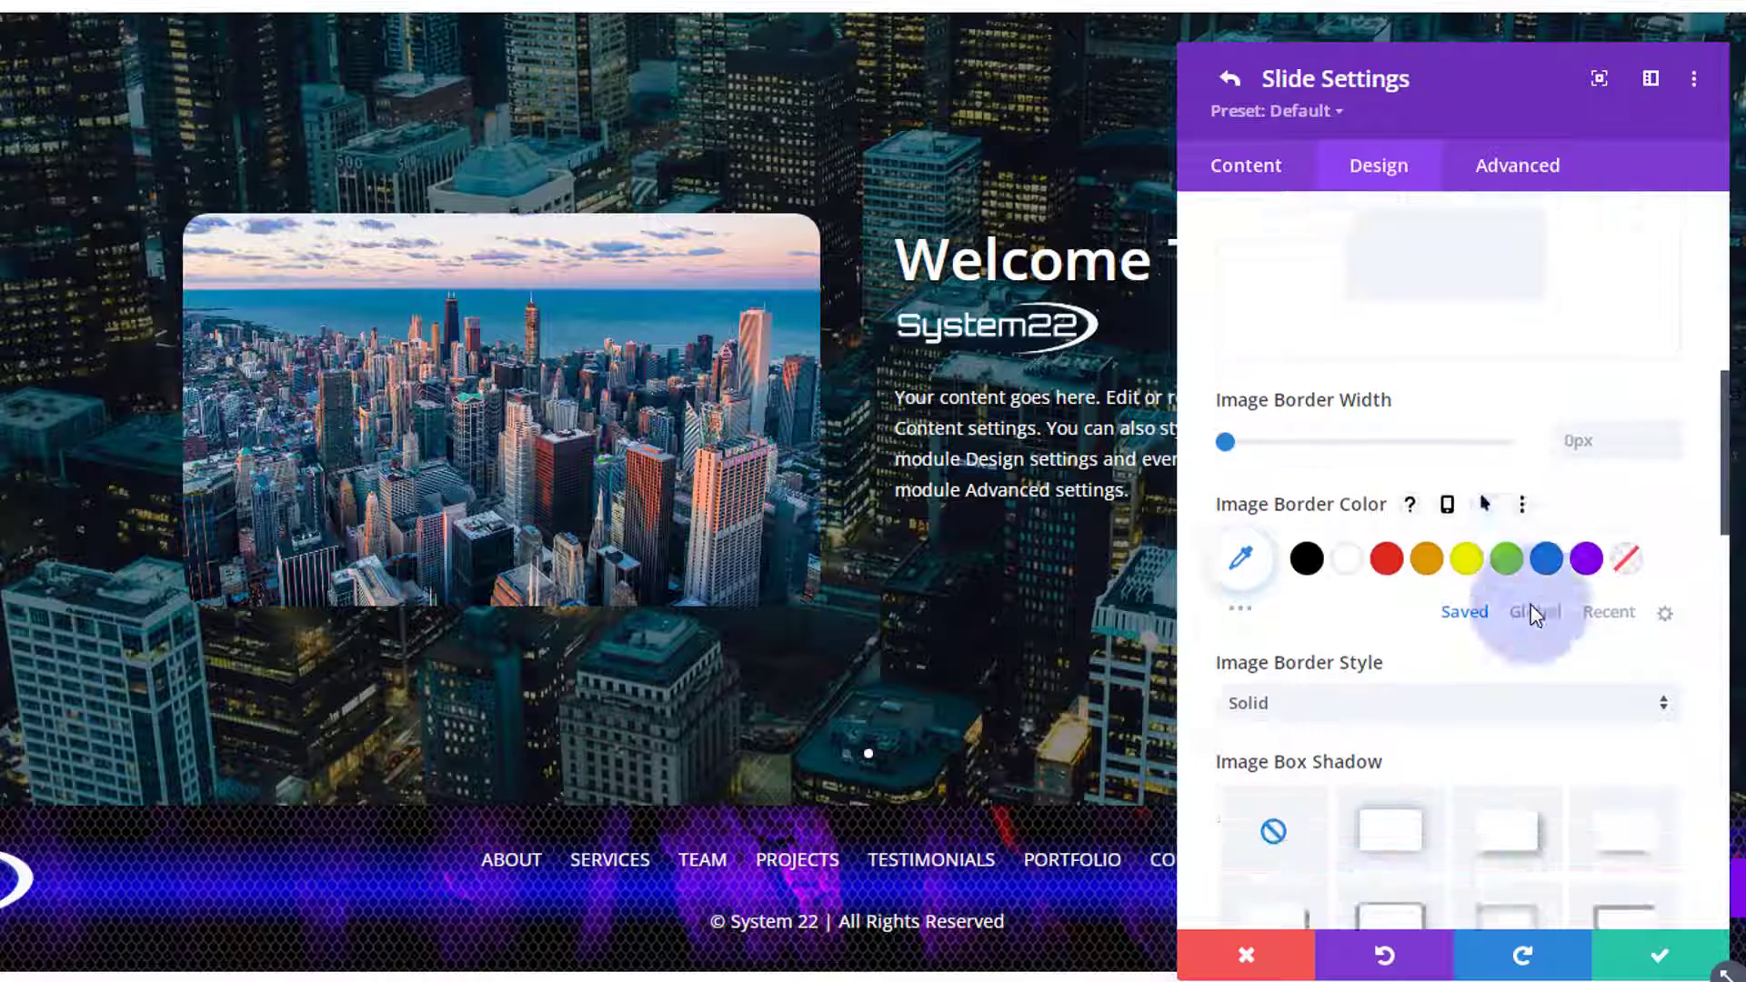
{"action": "scroll", "coordinate": [1531, 604], "scroll_direction": "down", "scroll_amount": 3}
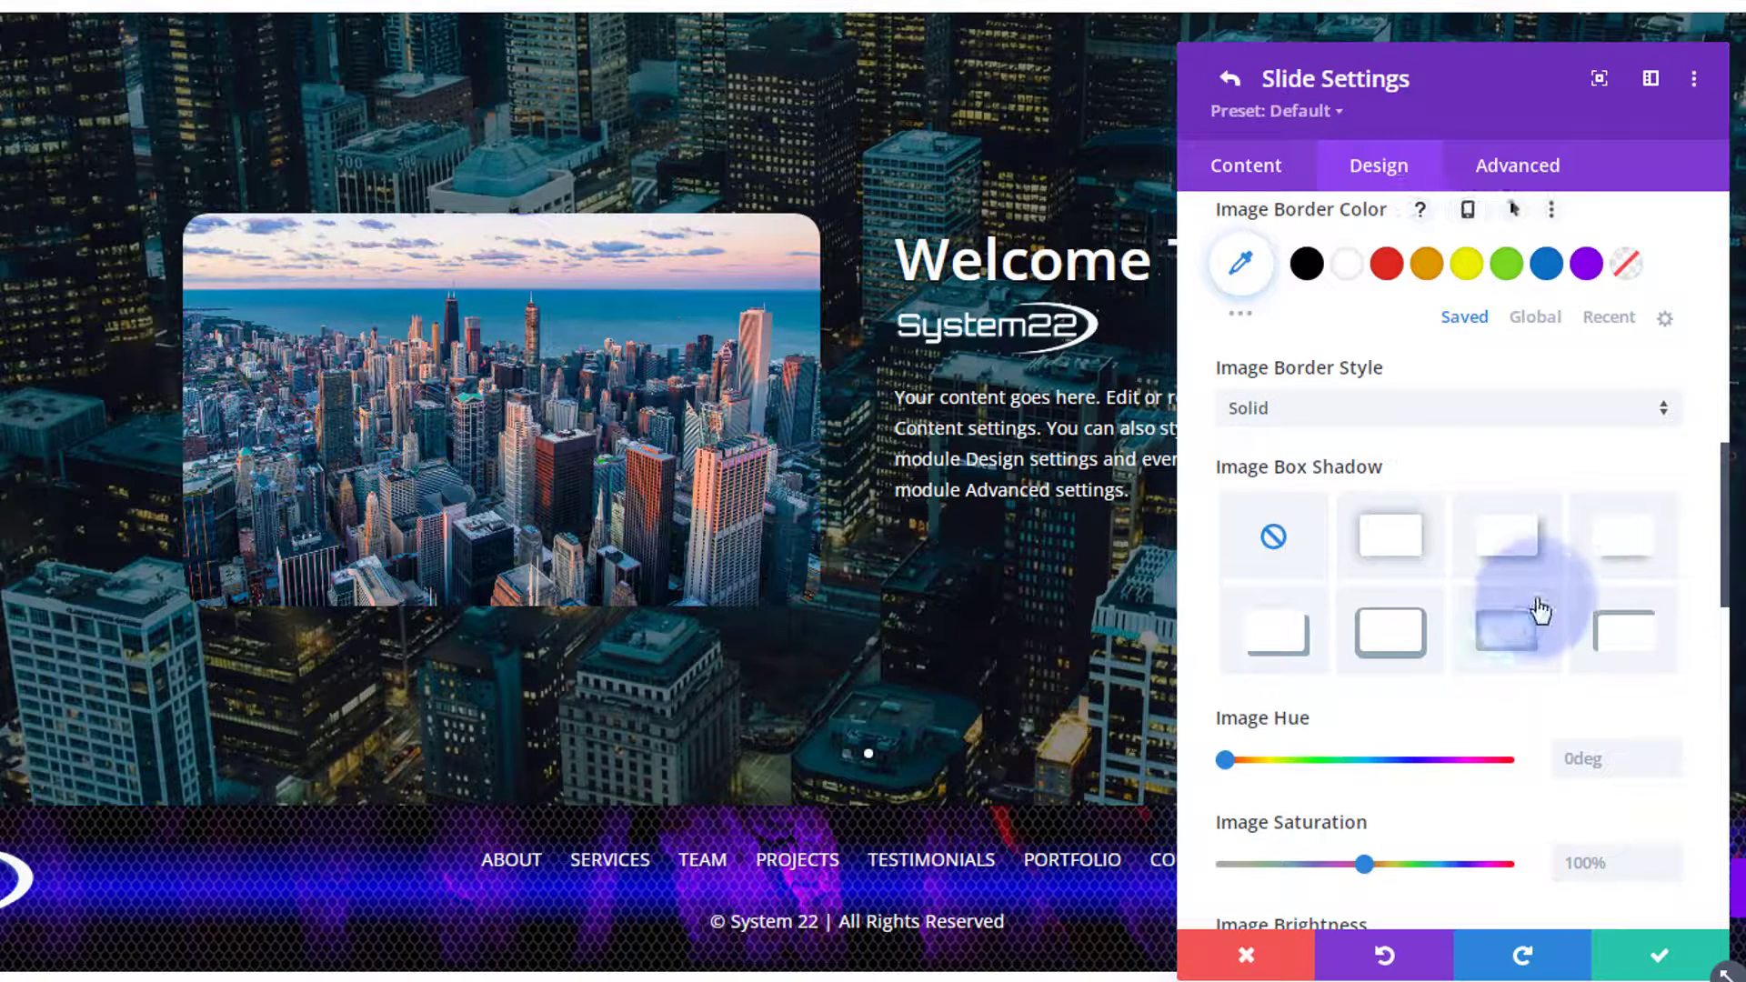
{"action": "left_click", "coordinate": [1626, 556]}
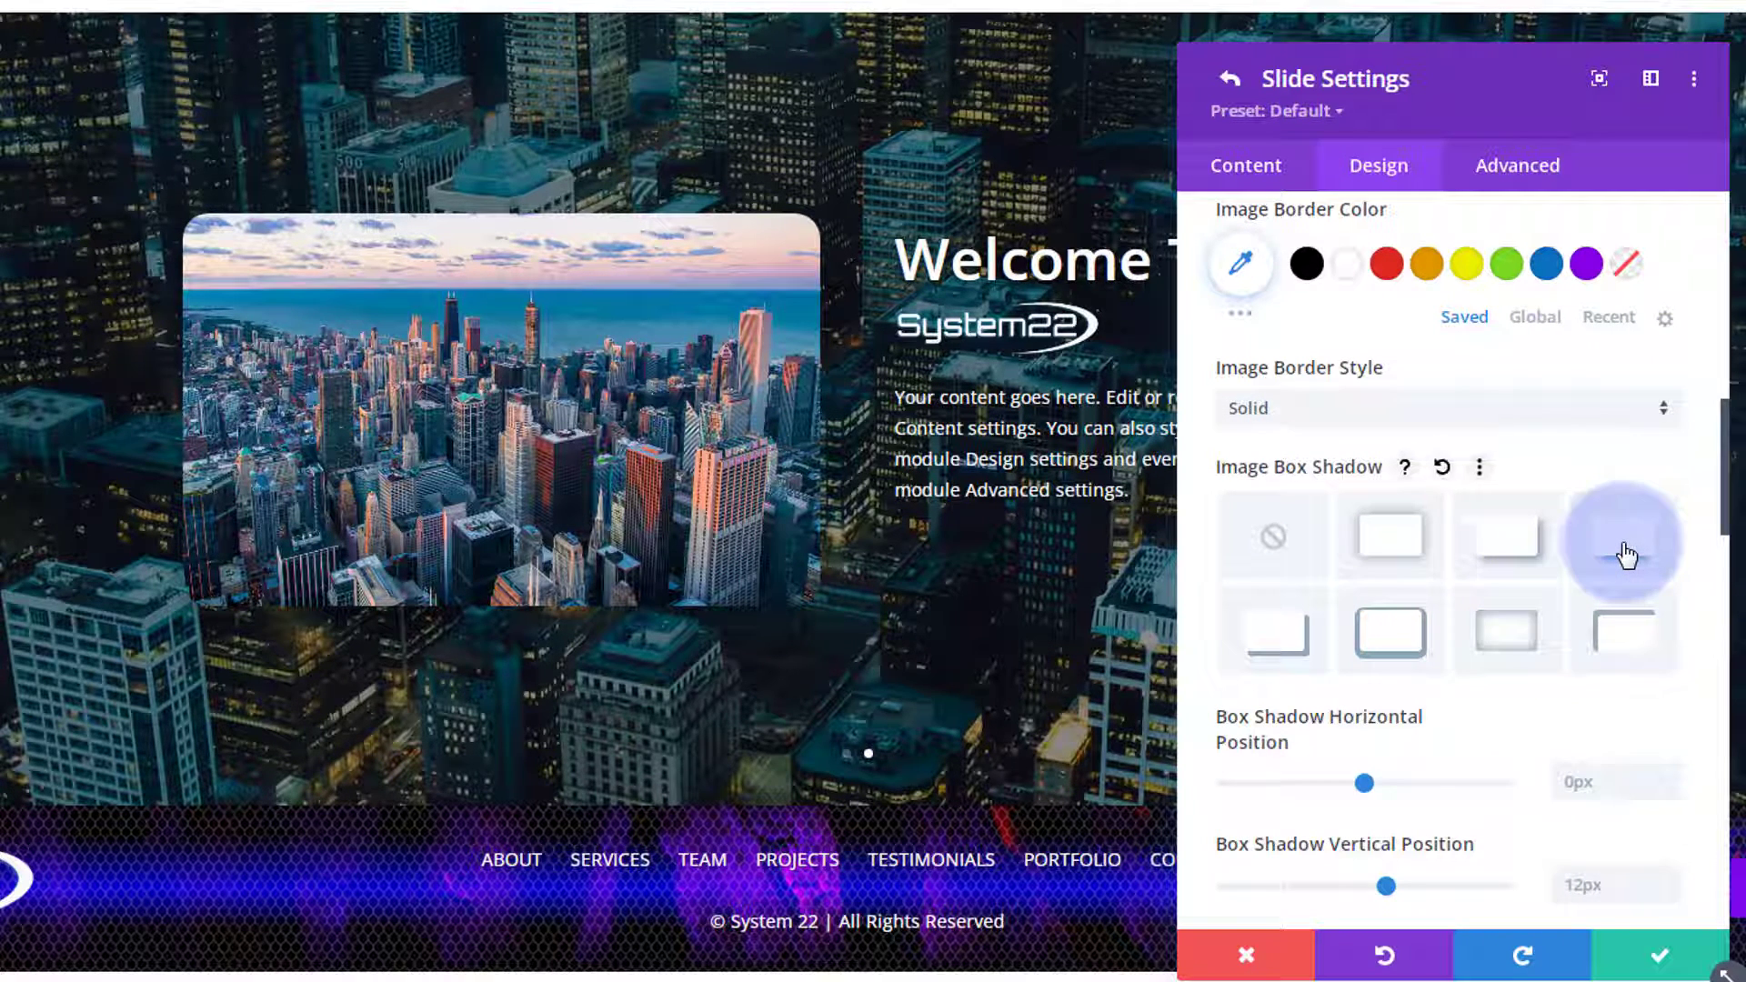
{"action": "left_click_drag", "start_coordinate": [1503, 63], "coordinate": [1405, 2]}
{"action": "left_click", "coordinate": [1335, 448]}
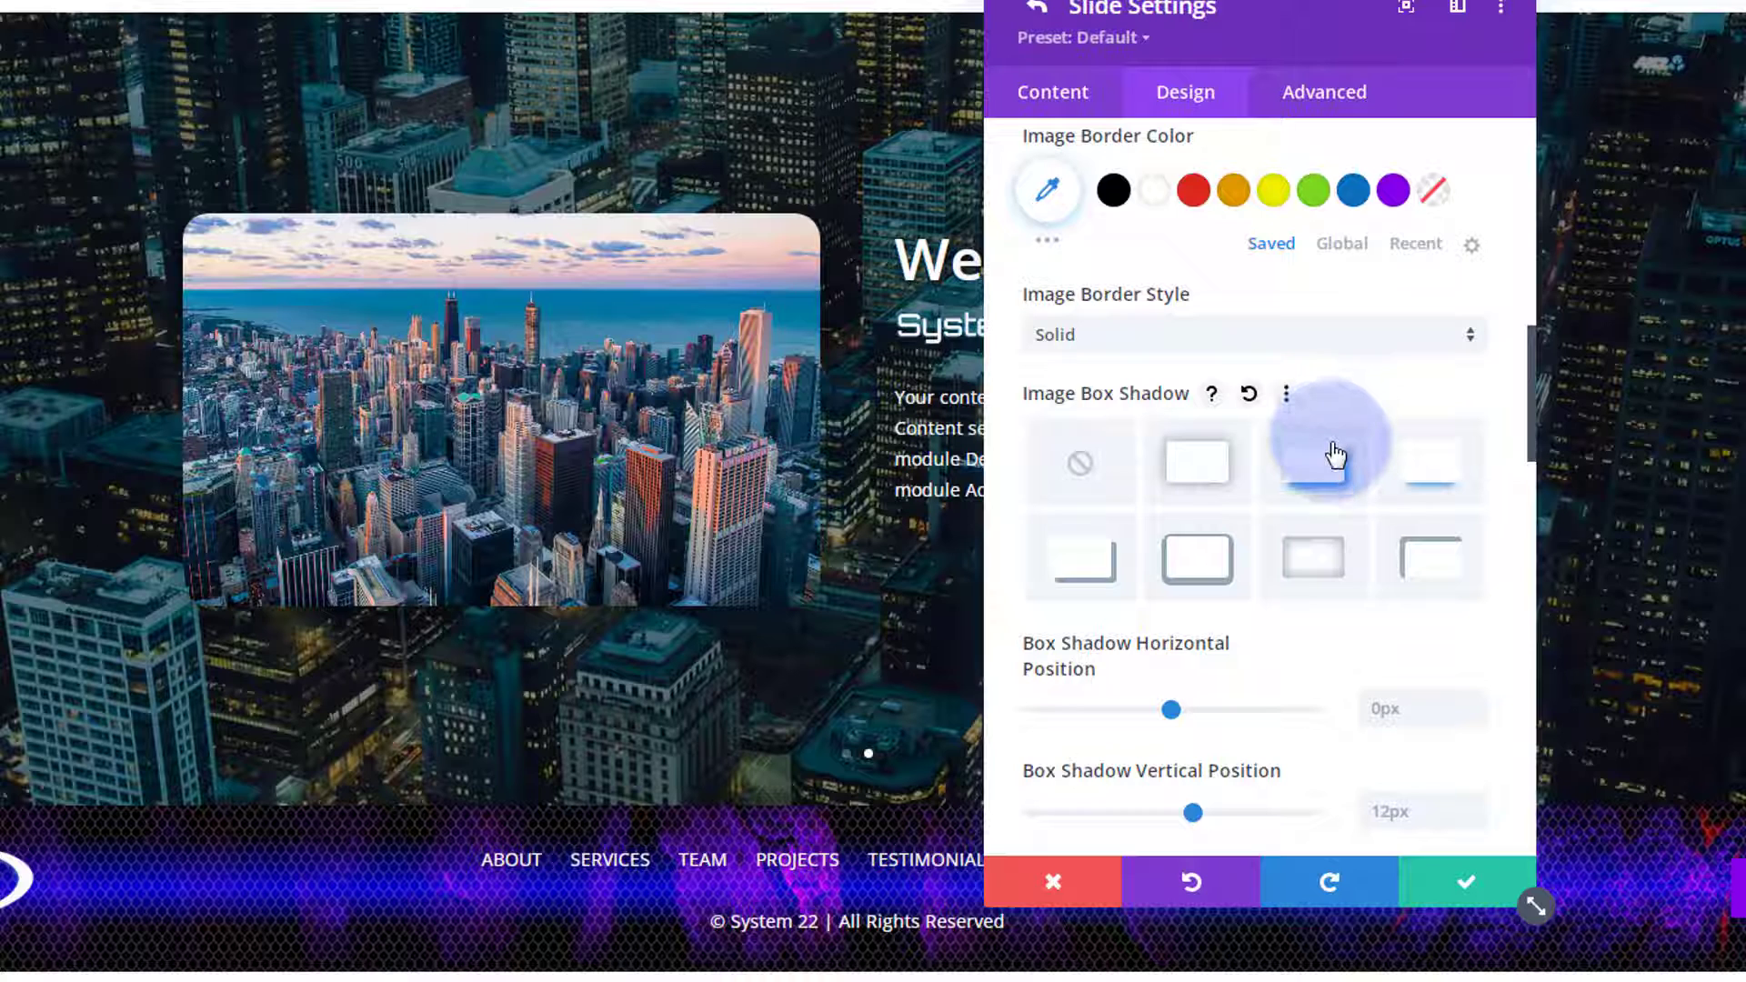
{"action": "left_click", "coordinate": [934, 586]}
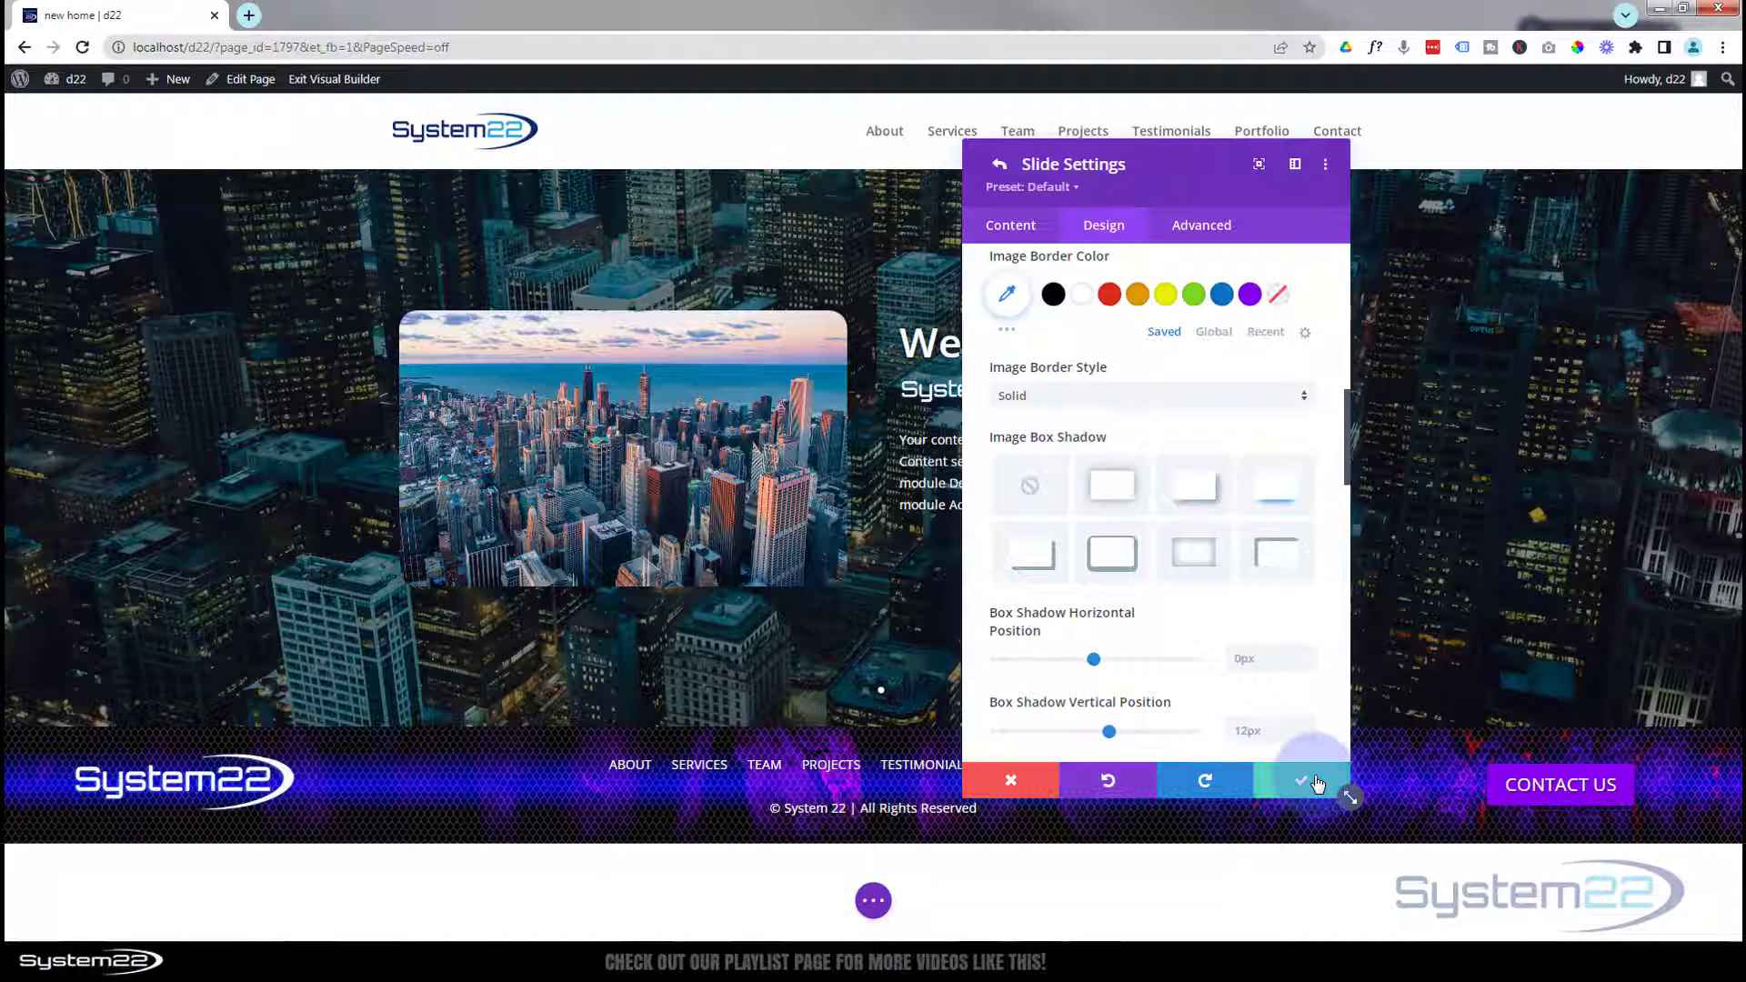
Save the slide, then change the fullwidth slider's Sizing height from auto to 600px.
{"action": "left_click", "coordinate": [1315, 782]}
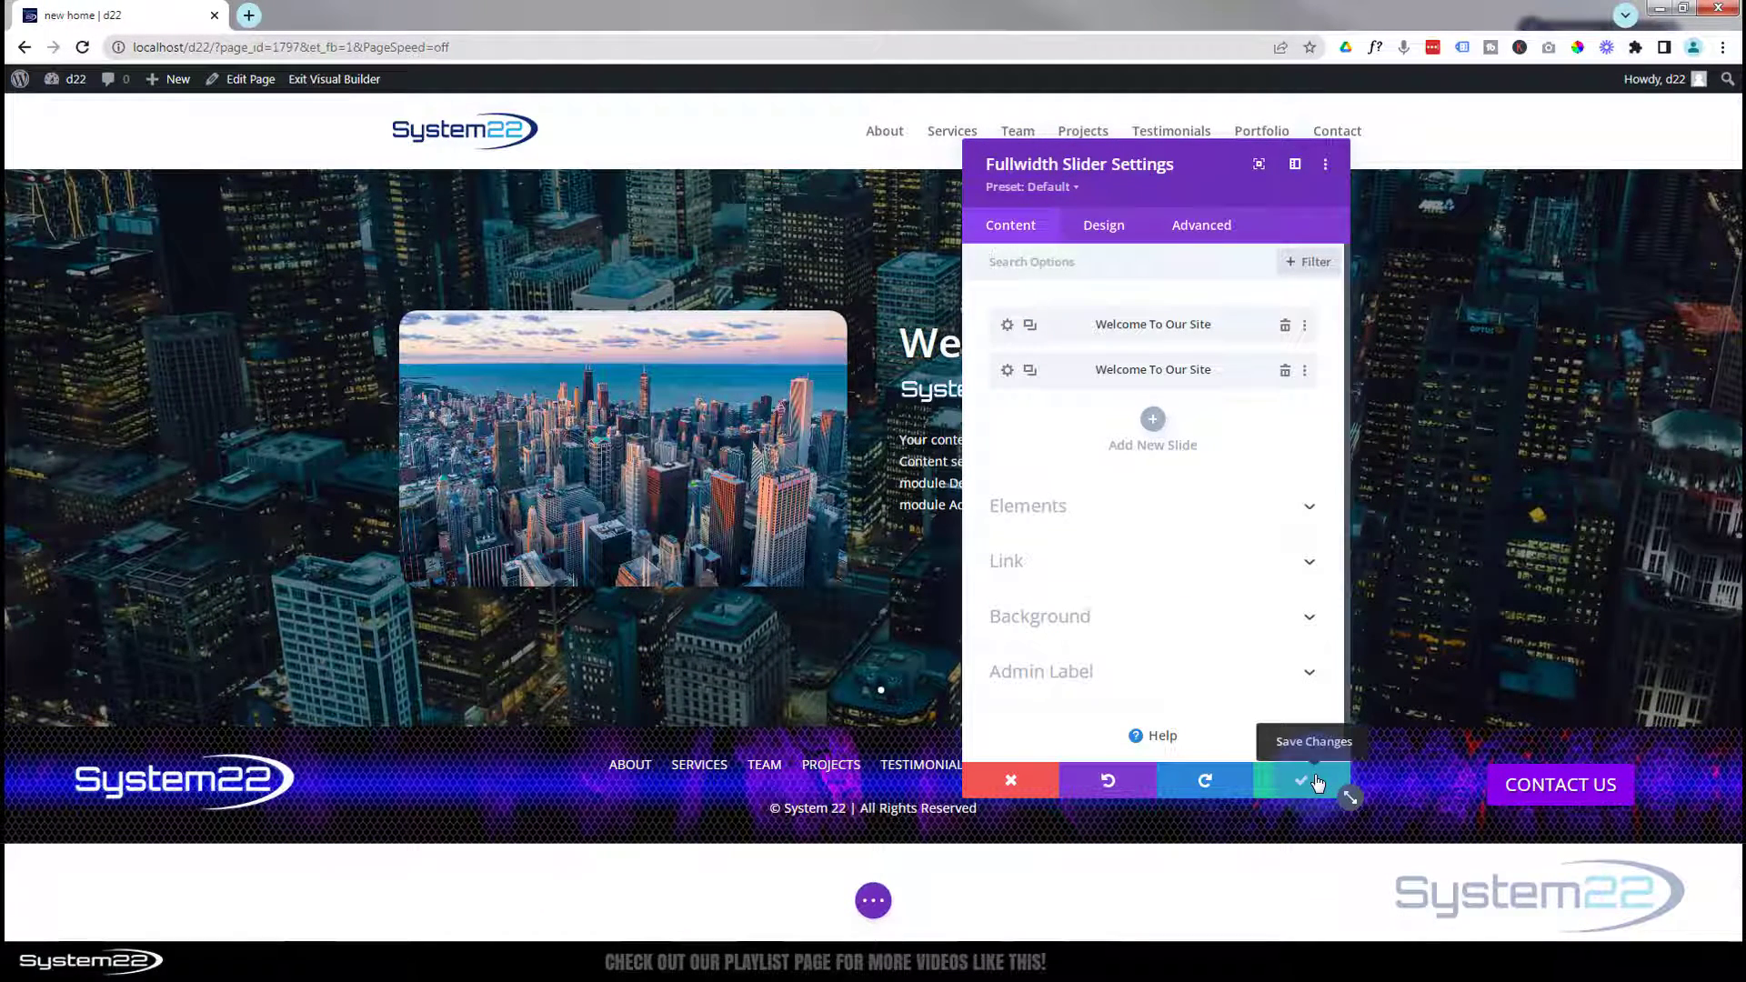
{"action": "left_click", "coordinate": [1110, 231]}
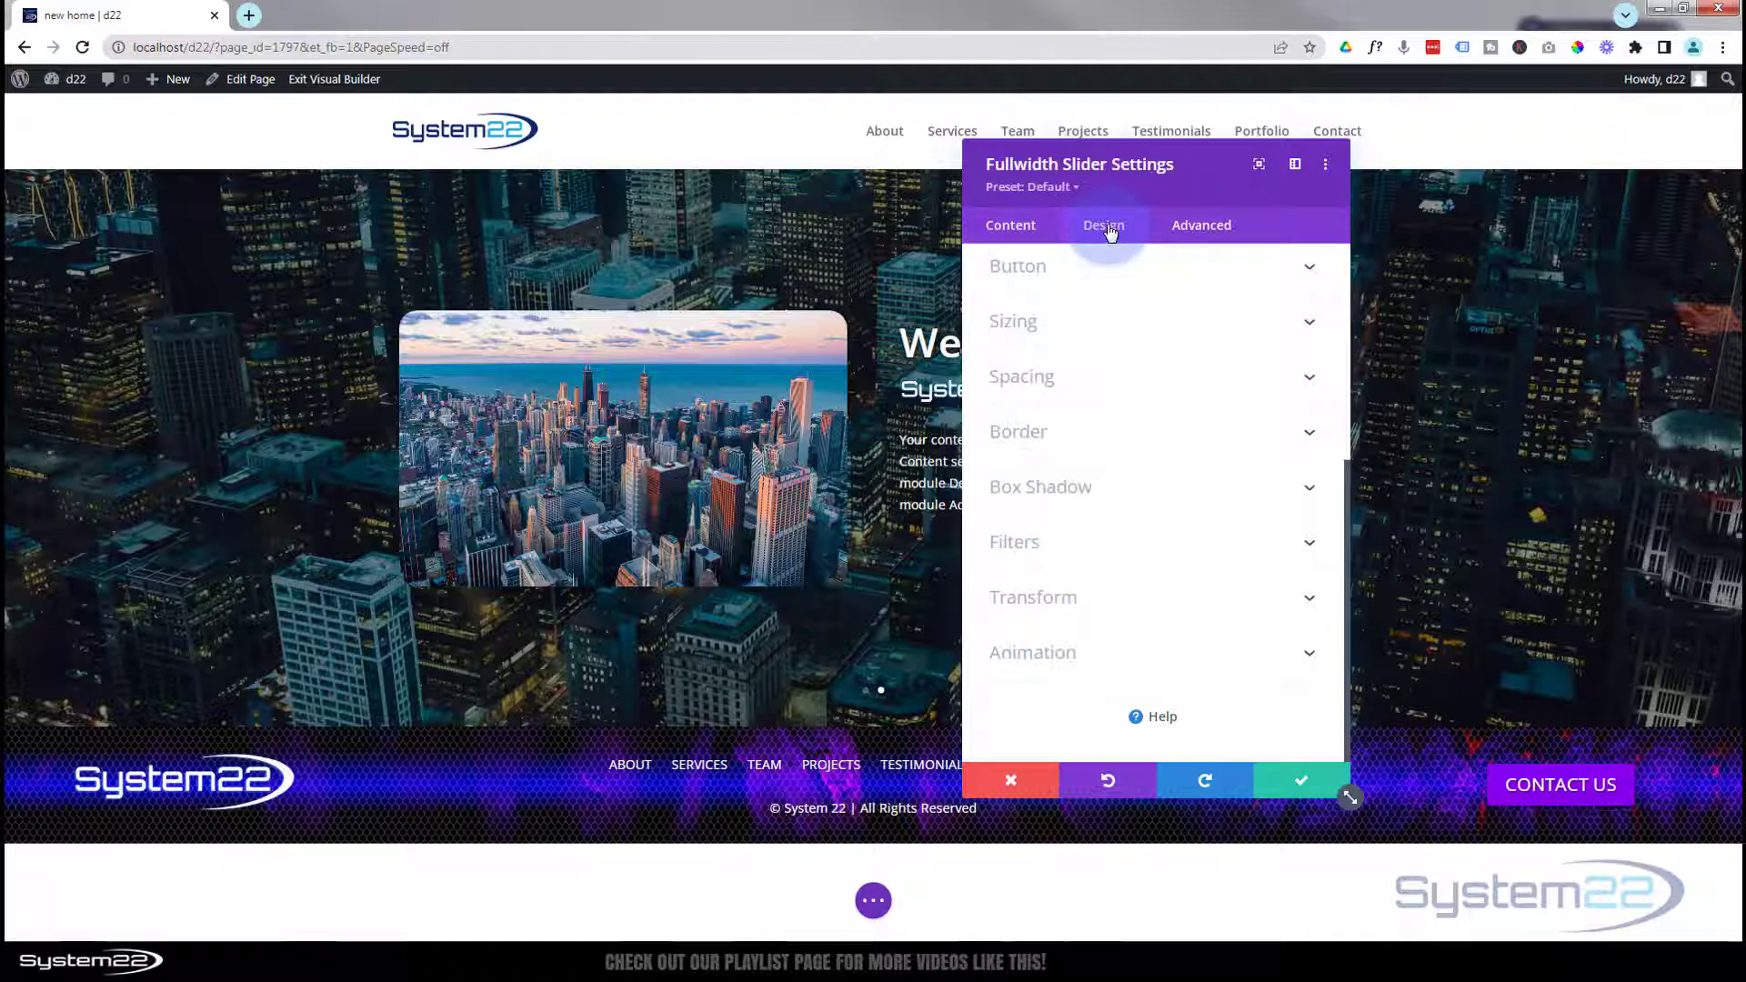
{"action": "left_click", "coordinate": [1139, 323]}
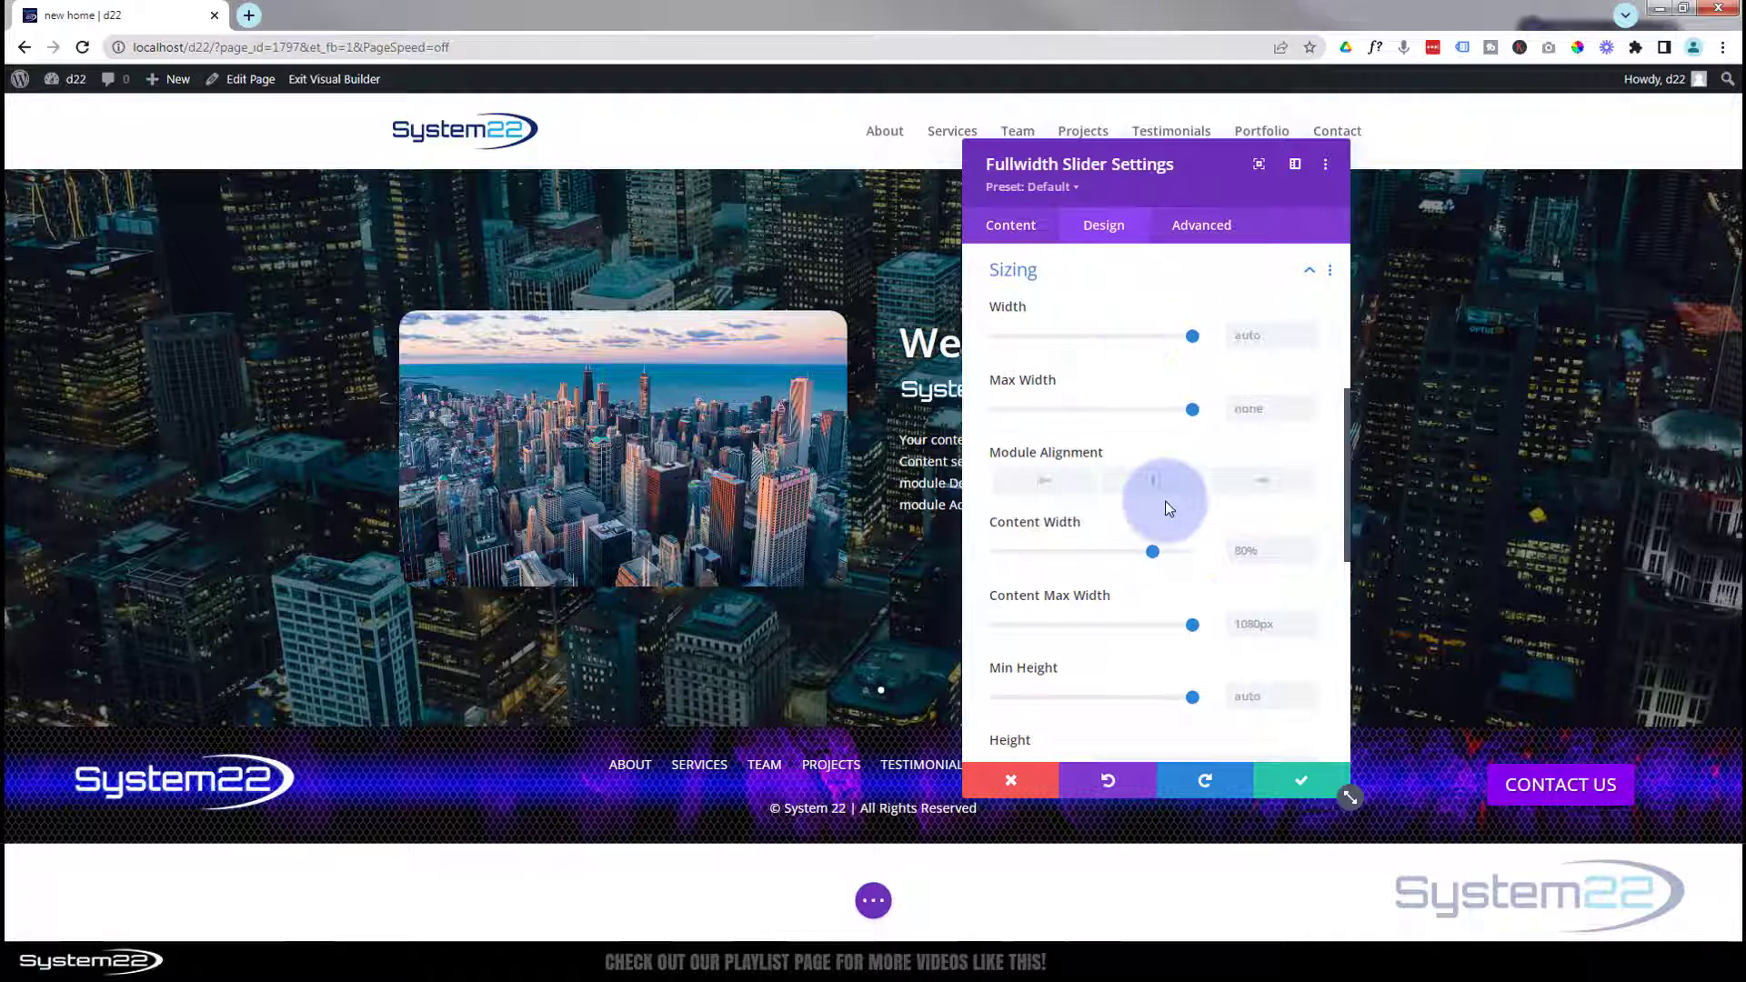
{"action": "scroll", "coordinate": [1167, 506], "scroll_direction": "down", "scroll_amount": 2}
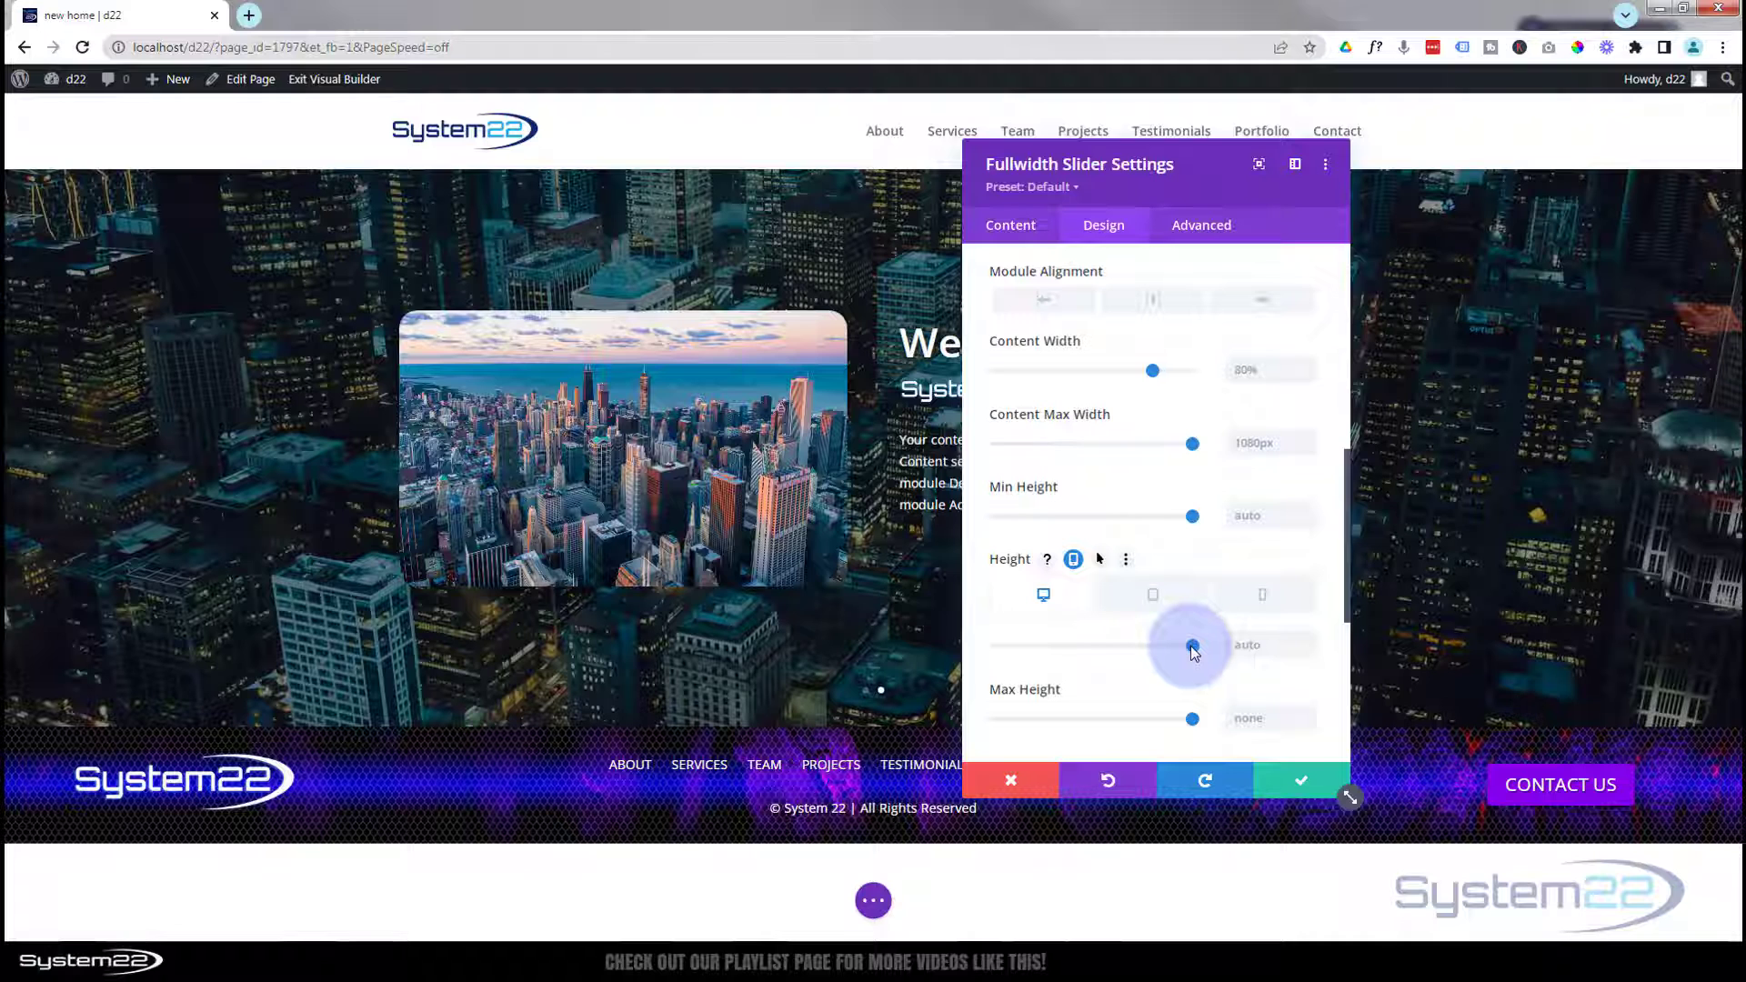
{"action": "left_click_drag", "start_coordinate": [1189, 647], "coordinate": [1107, 648]}
{"action": "left_click_drag", "start_coordinate": [1247, 643], "coordinate": [1253, 645]}
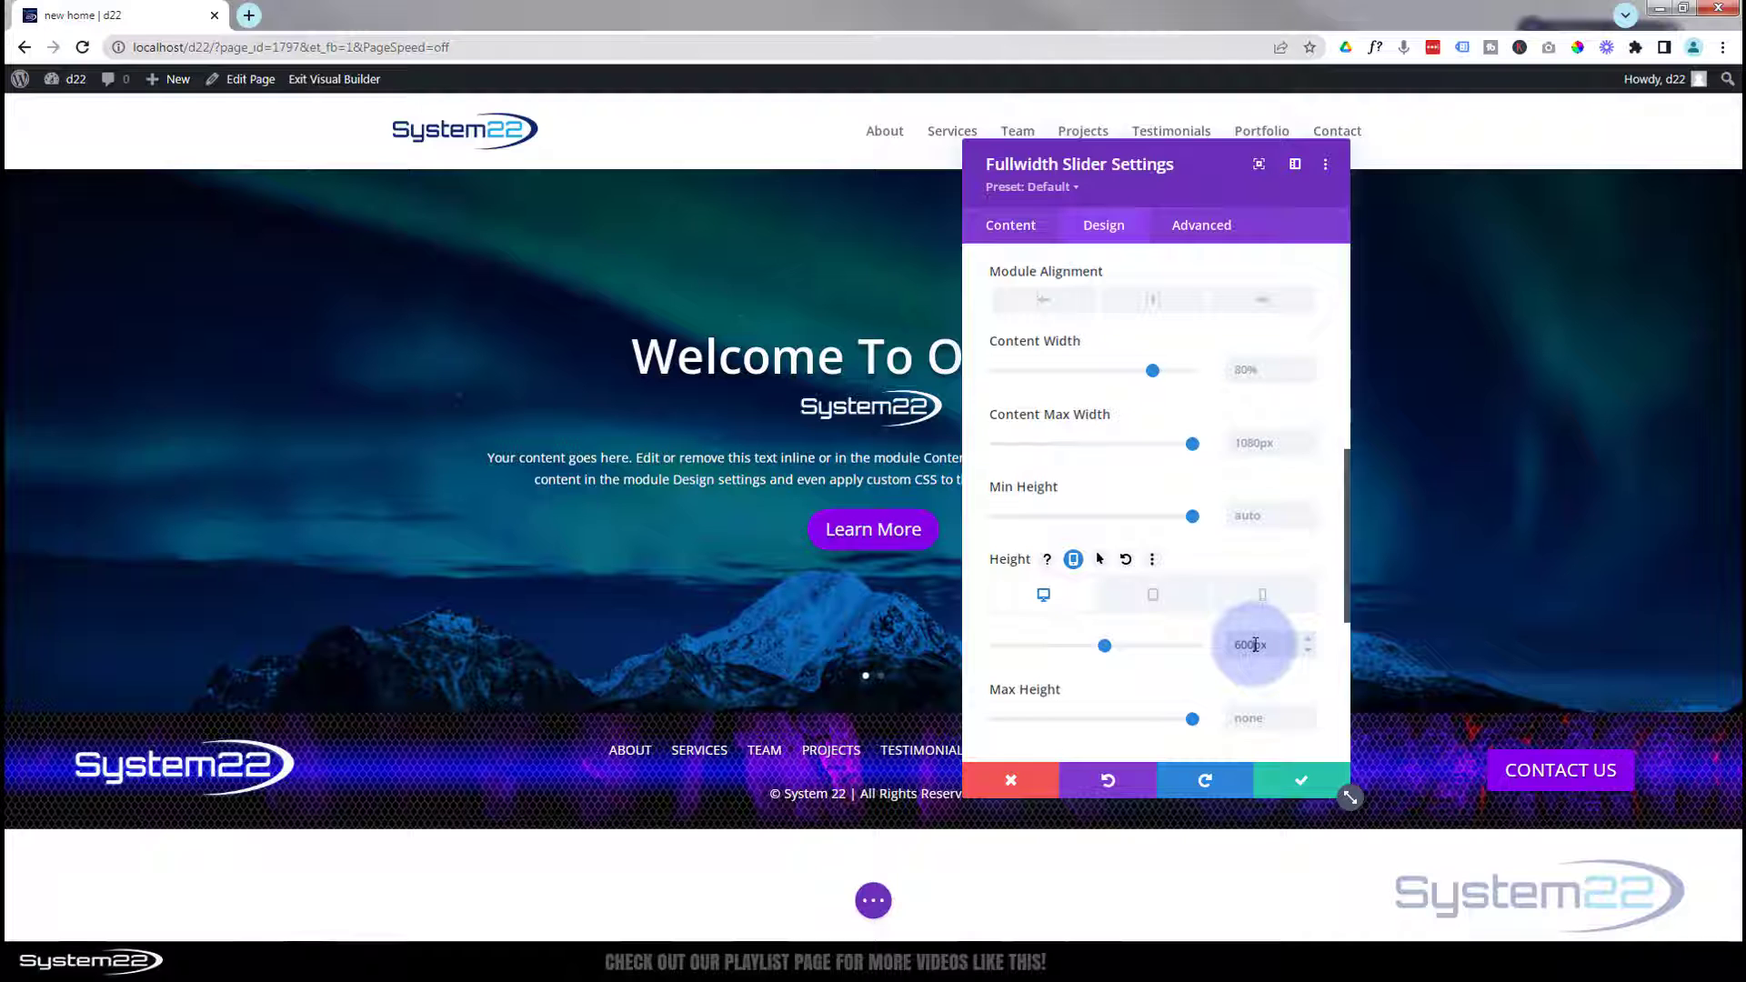
{"action": "scroll", "coordinate": [1127, 348], "scroll_direction": "down", "scroll_amount": 3}
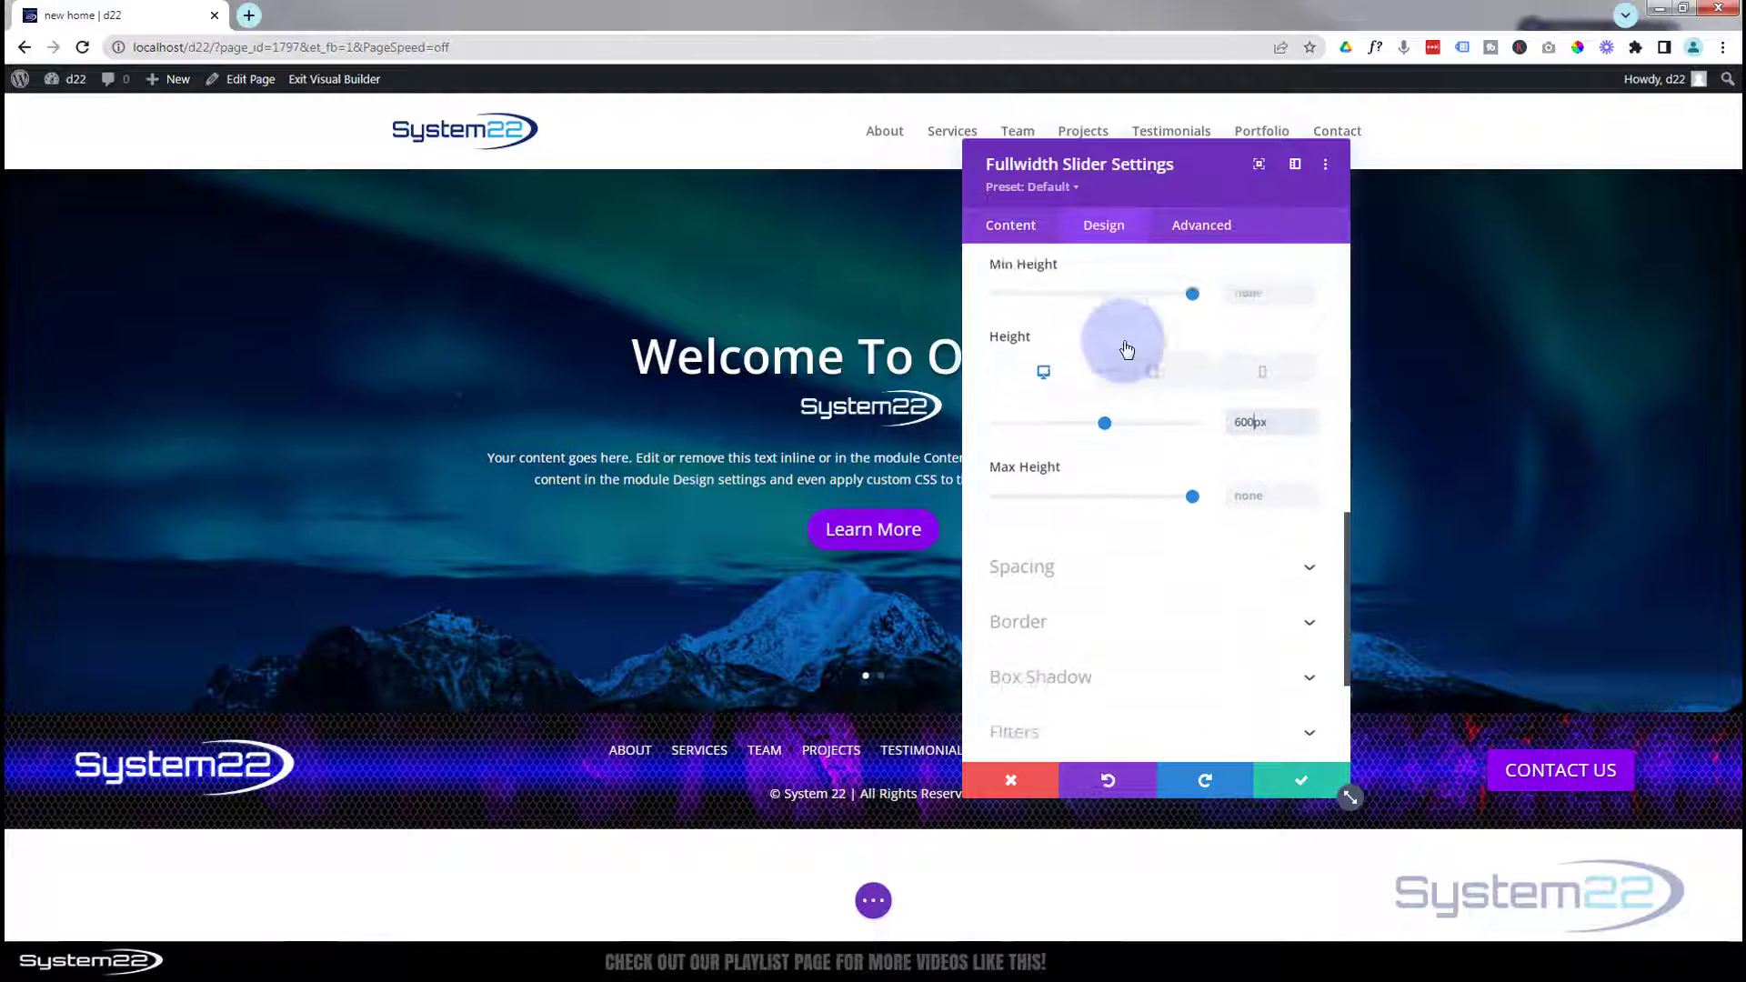
Review the first slide's design options, then close back to the slider settings.
{"action": "scroll", "coordinate": [1126, 350], "scroll_direction": "down", "scroll_amount": 2}
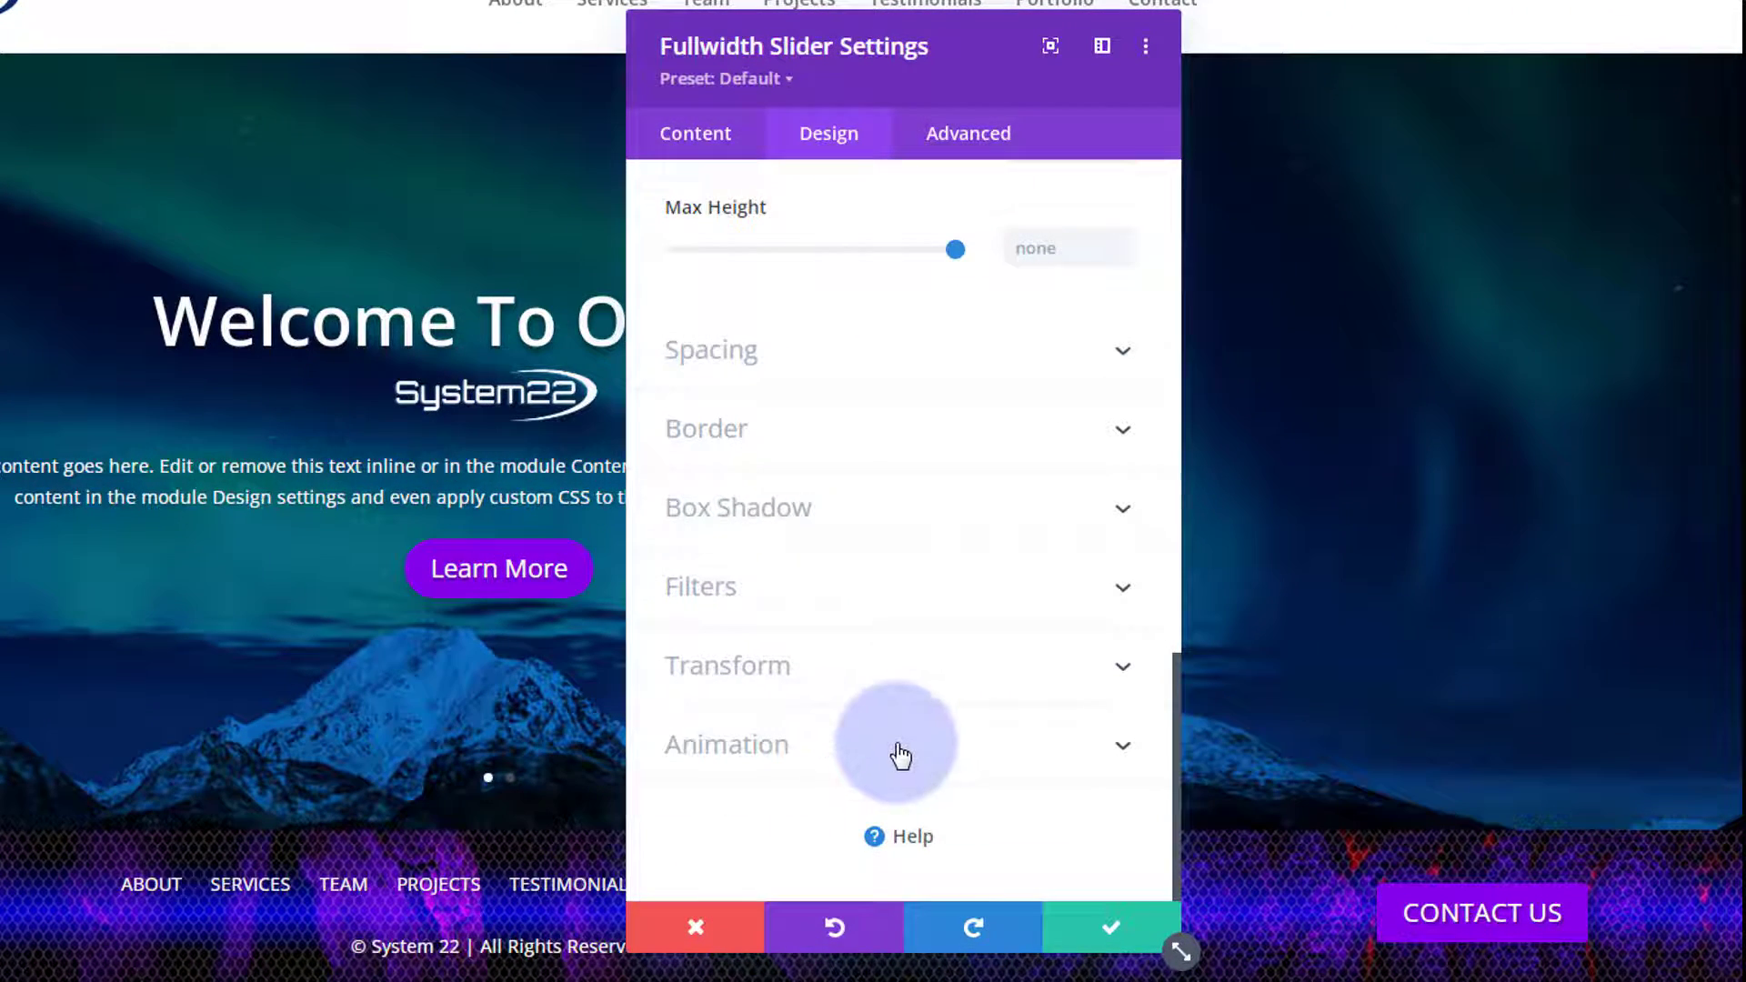
{"action": "left_click", "coordinate": [718, 148]}
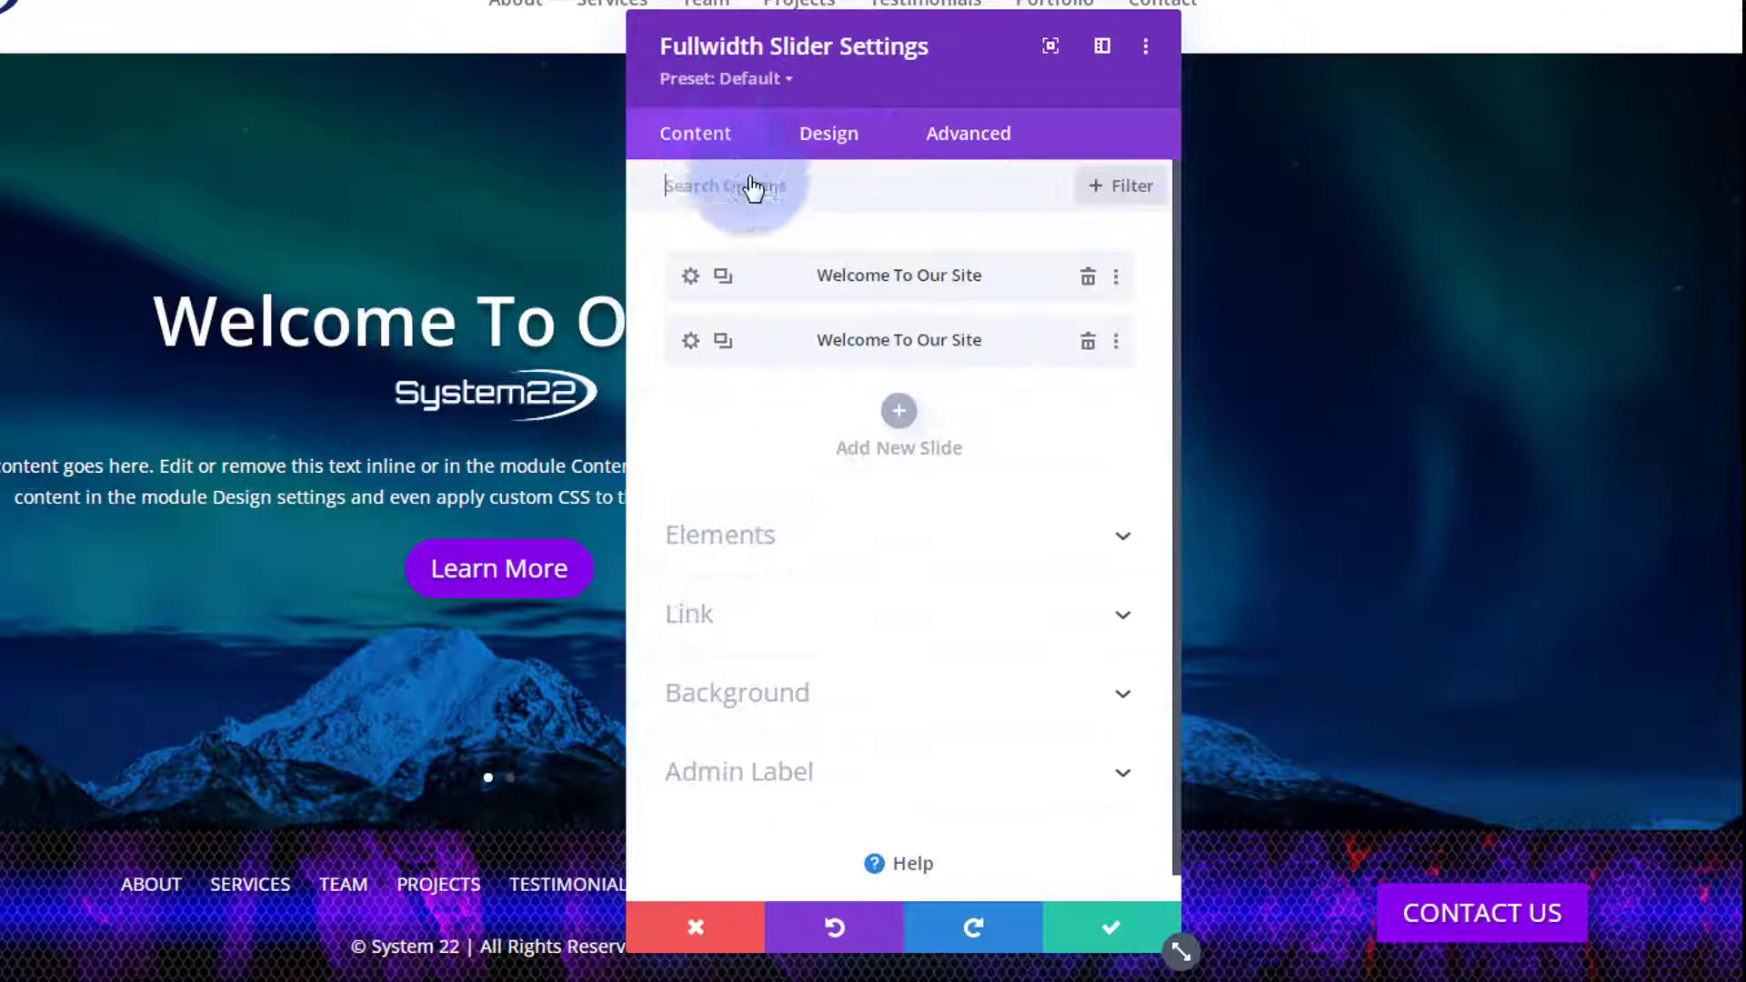
{"action": "left_click", "coordinate": [693, 277]}
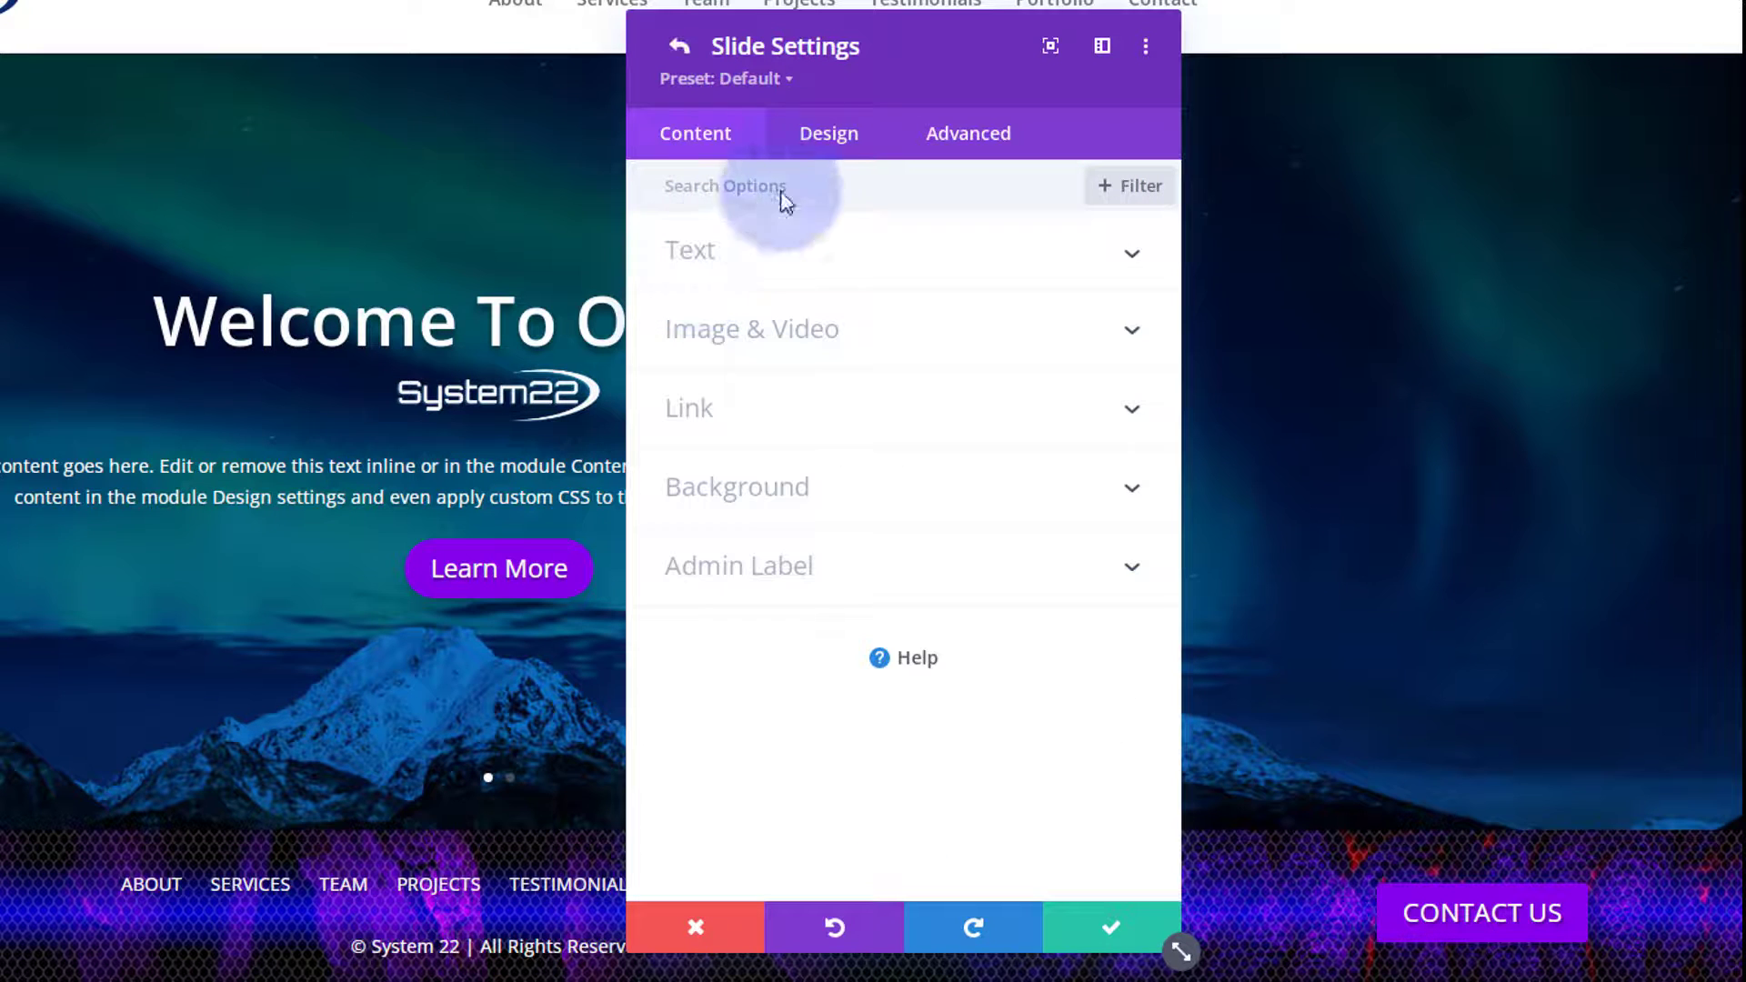
{"action": "left_click", "coordinate": [836, 145]}
{"action": "scroll", "coordinate": [904, 343], "scroll_direction": "down", "scroll_amount": 3}
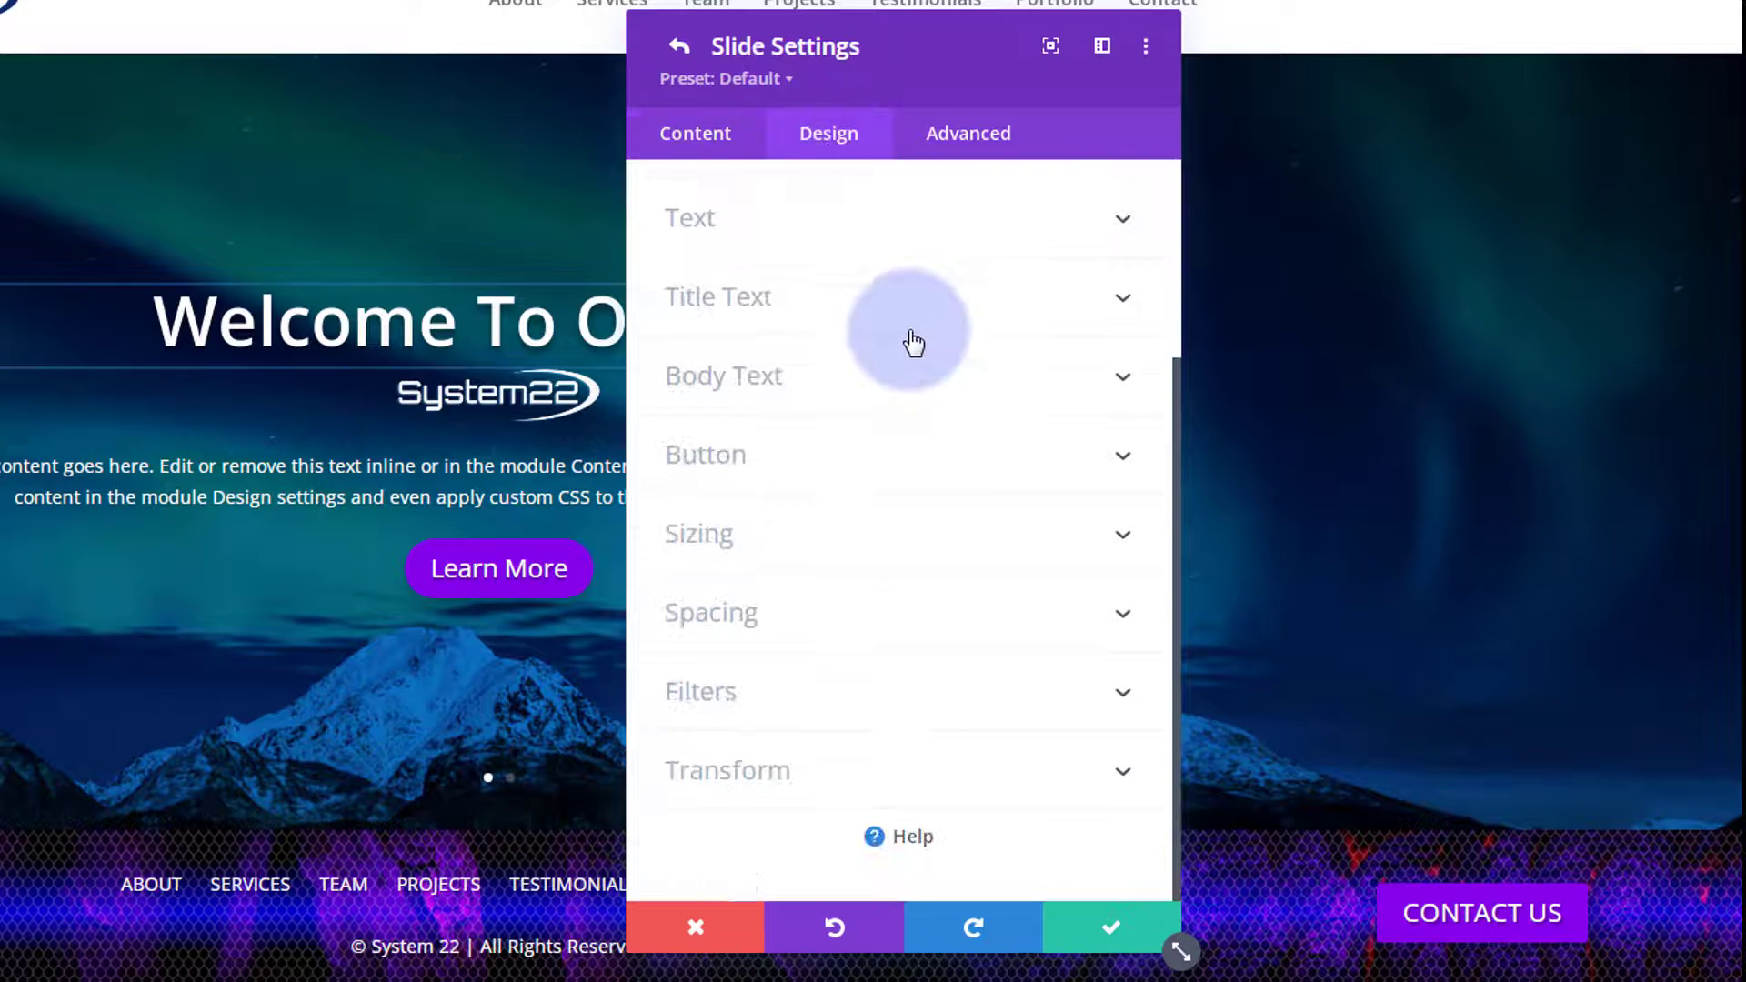
{"action": "left_click", "coordinate": [1128, 932]}
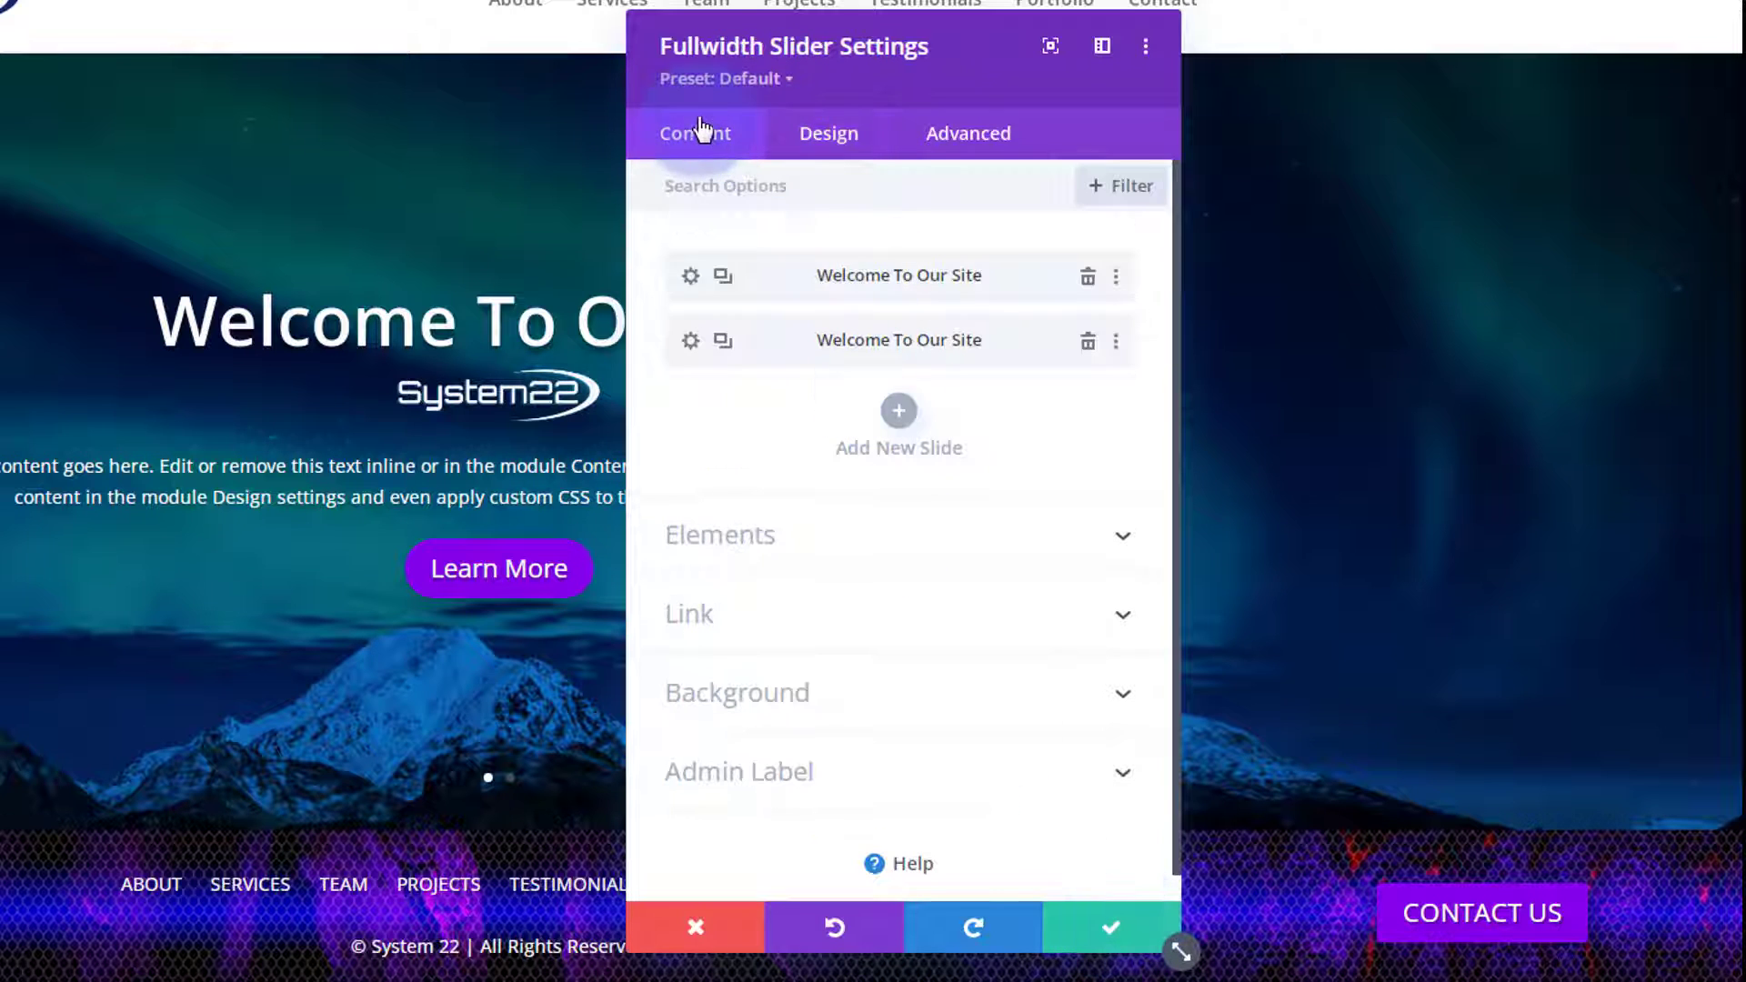
Turn on the slider's Automatic Animation with a speed of 5000 ms.
{"action": "left_click", "coordinate": [828, 135]}
{"action": "scroll", "coordinate": [980, 512], "scroll_direction": "down", "scroll_amount": 3}
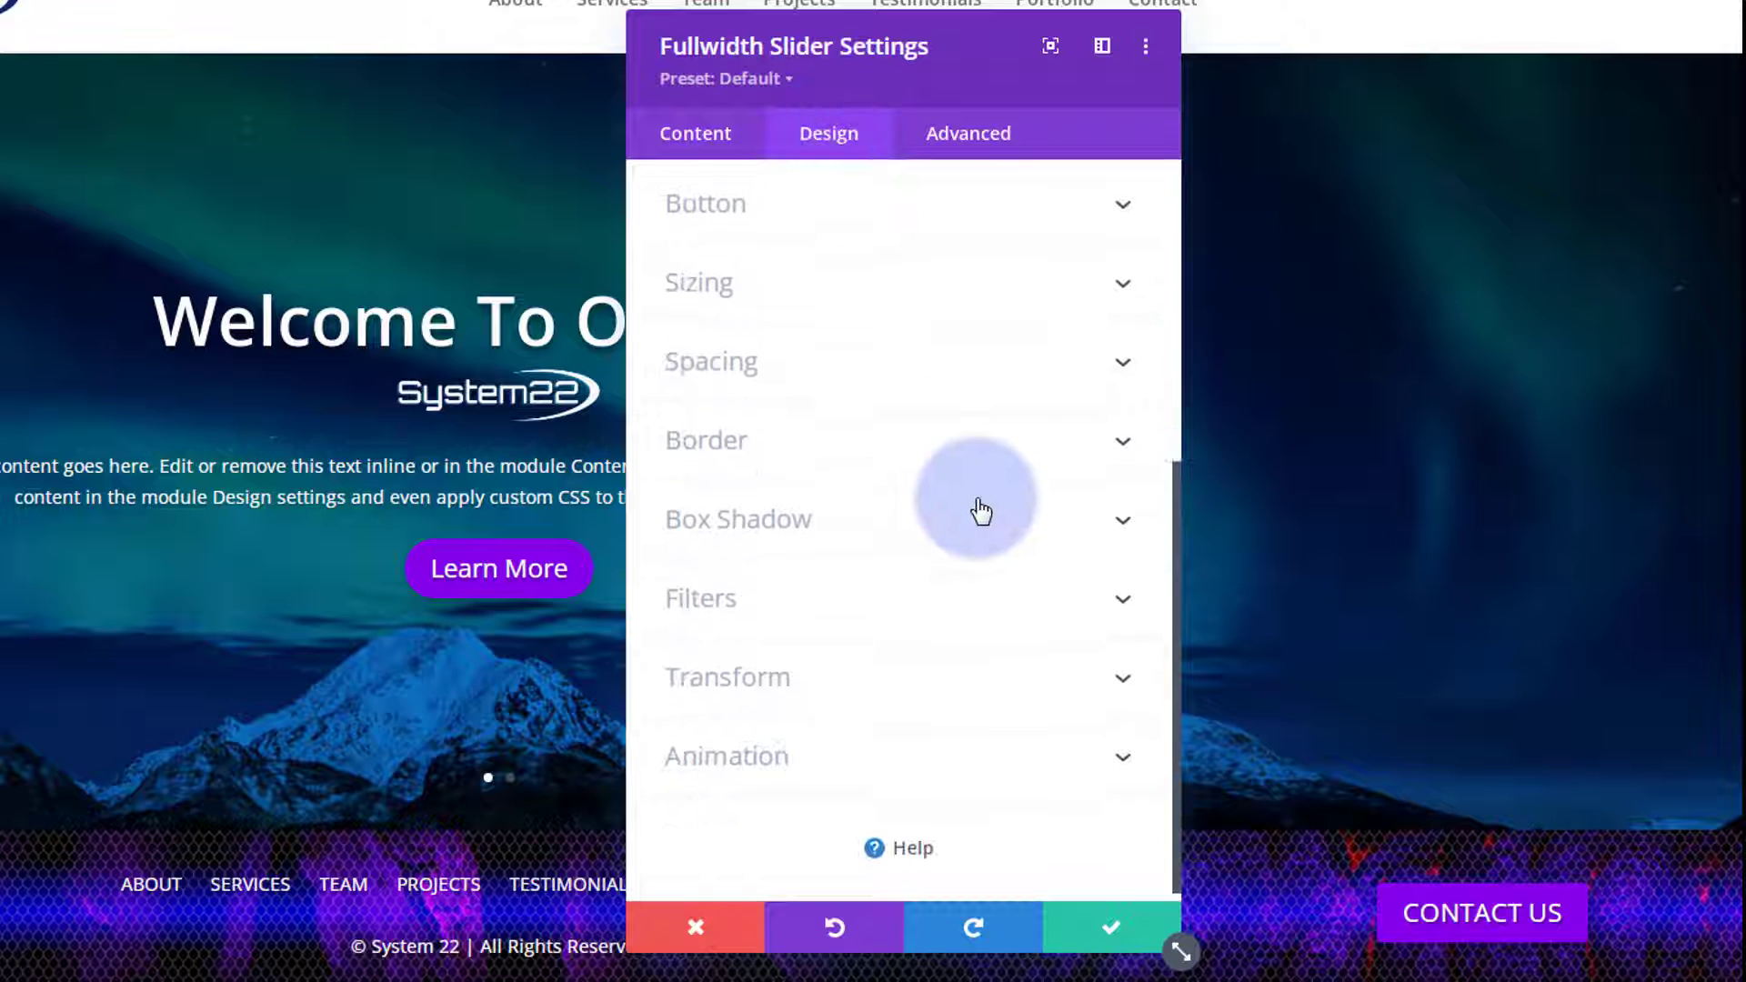
{"action": "left_click", "coordinate": [916, 768]}
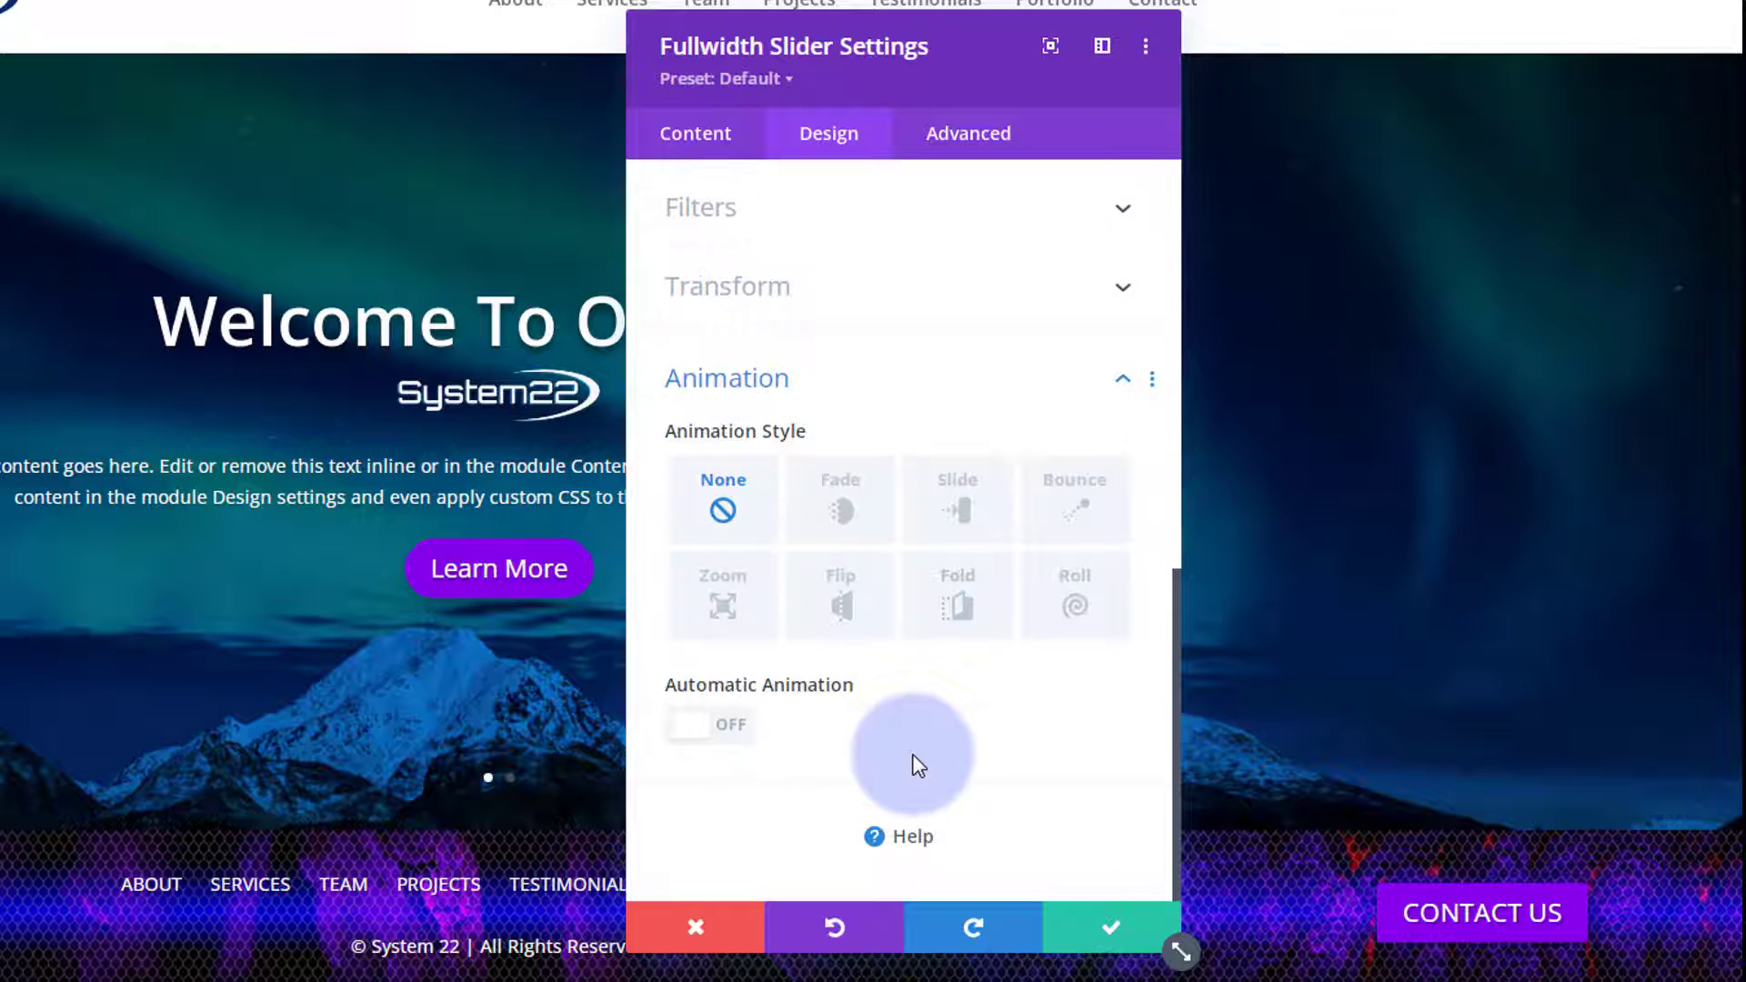
{"action": "left_click", "coordinate": [744, 727]}
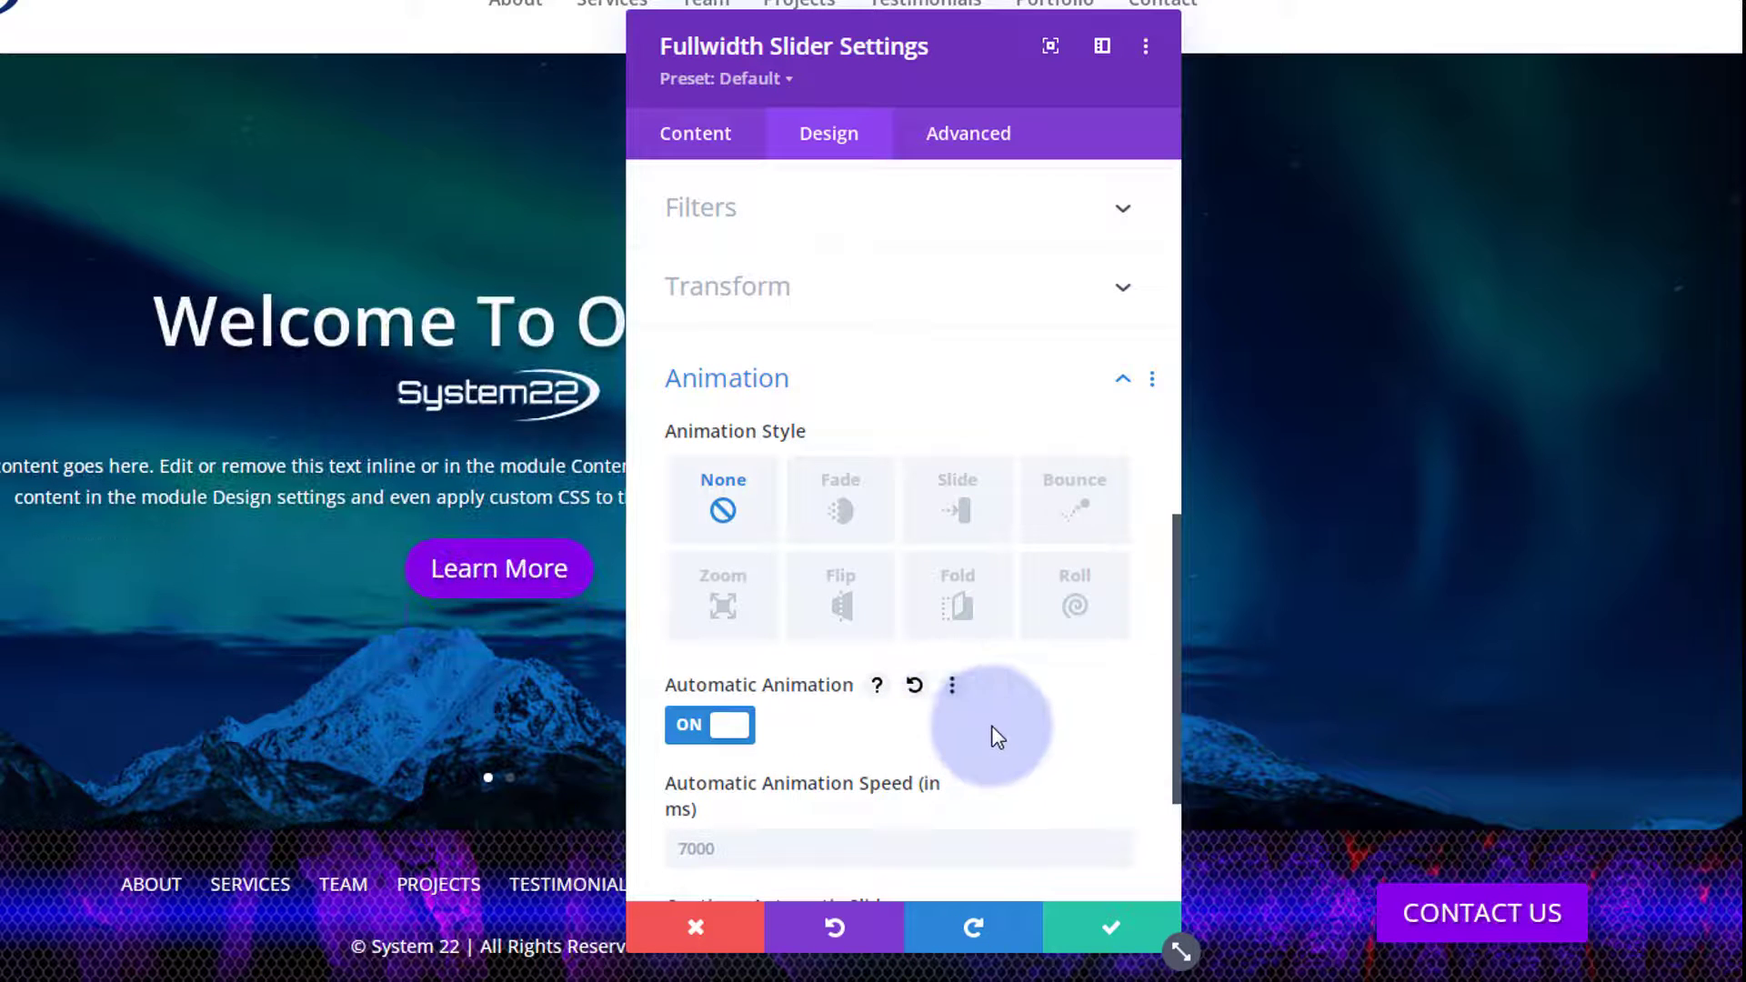
{"action": "scroll", "coordinate": [1024, 717], "scroll_direction": "down", "scroll_amount": 2}
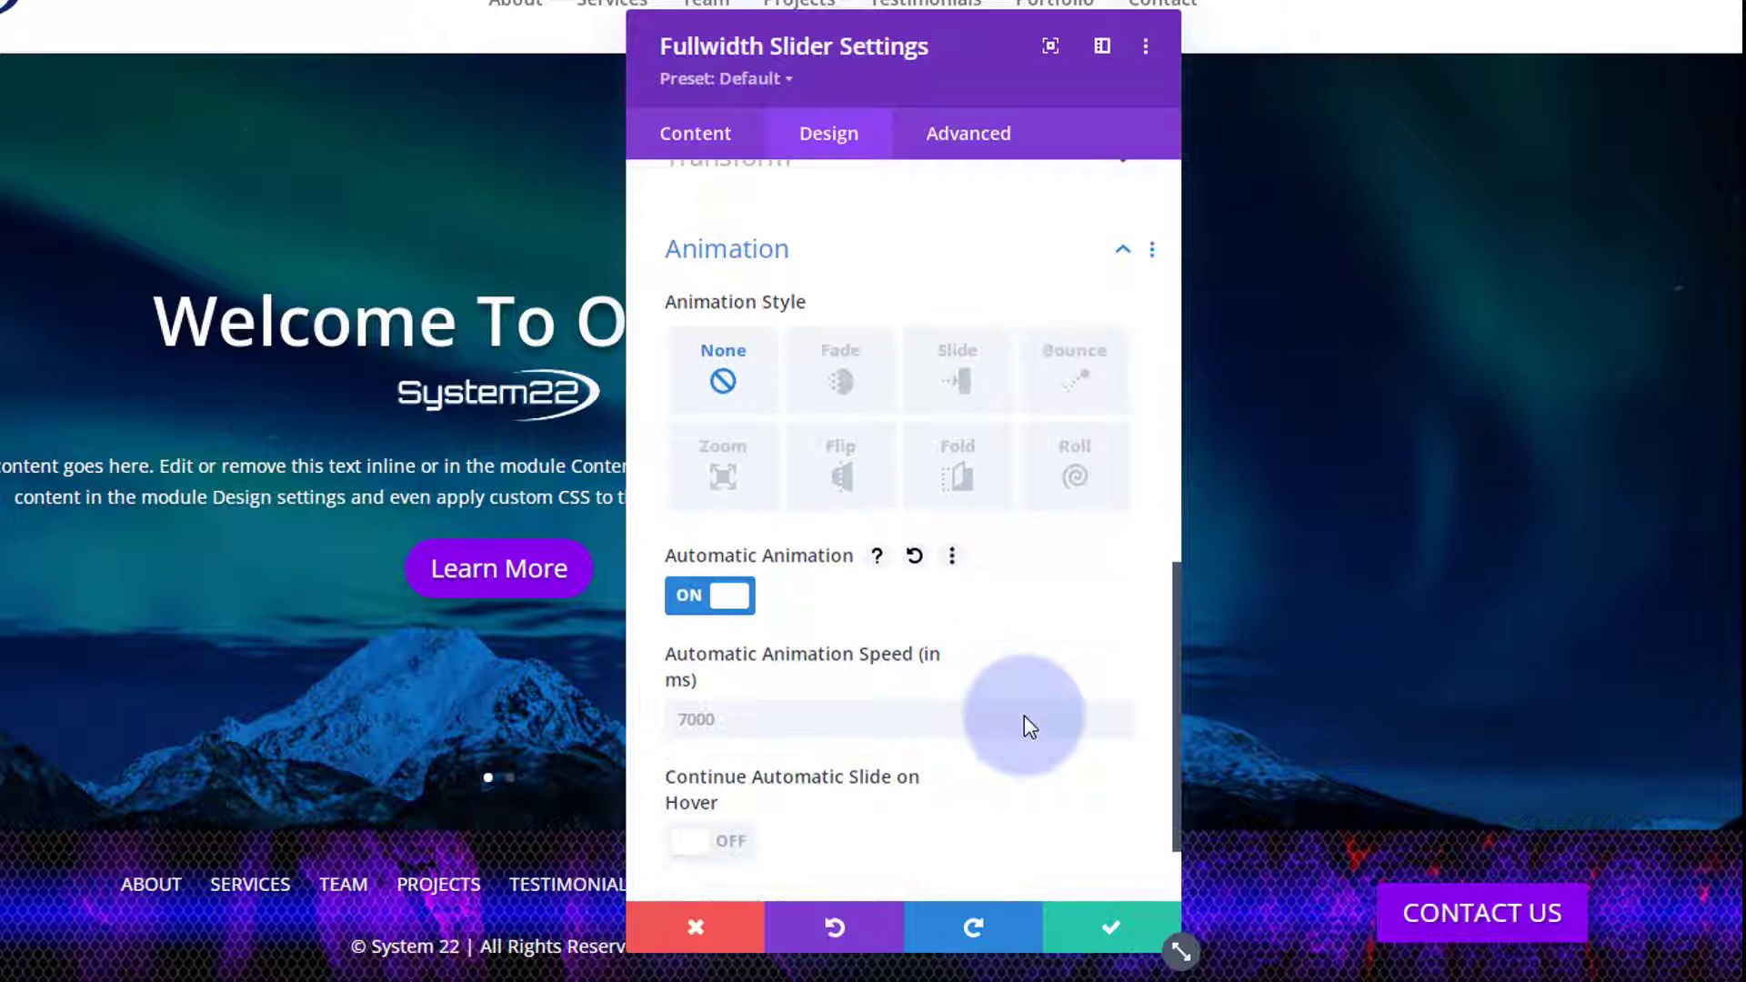
{"action": "left_click", "coordinate": [725, 718]}
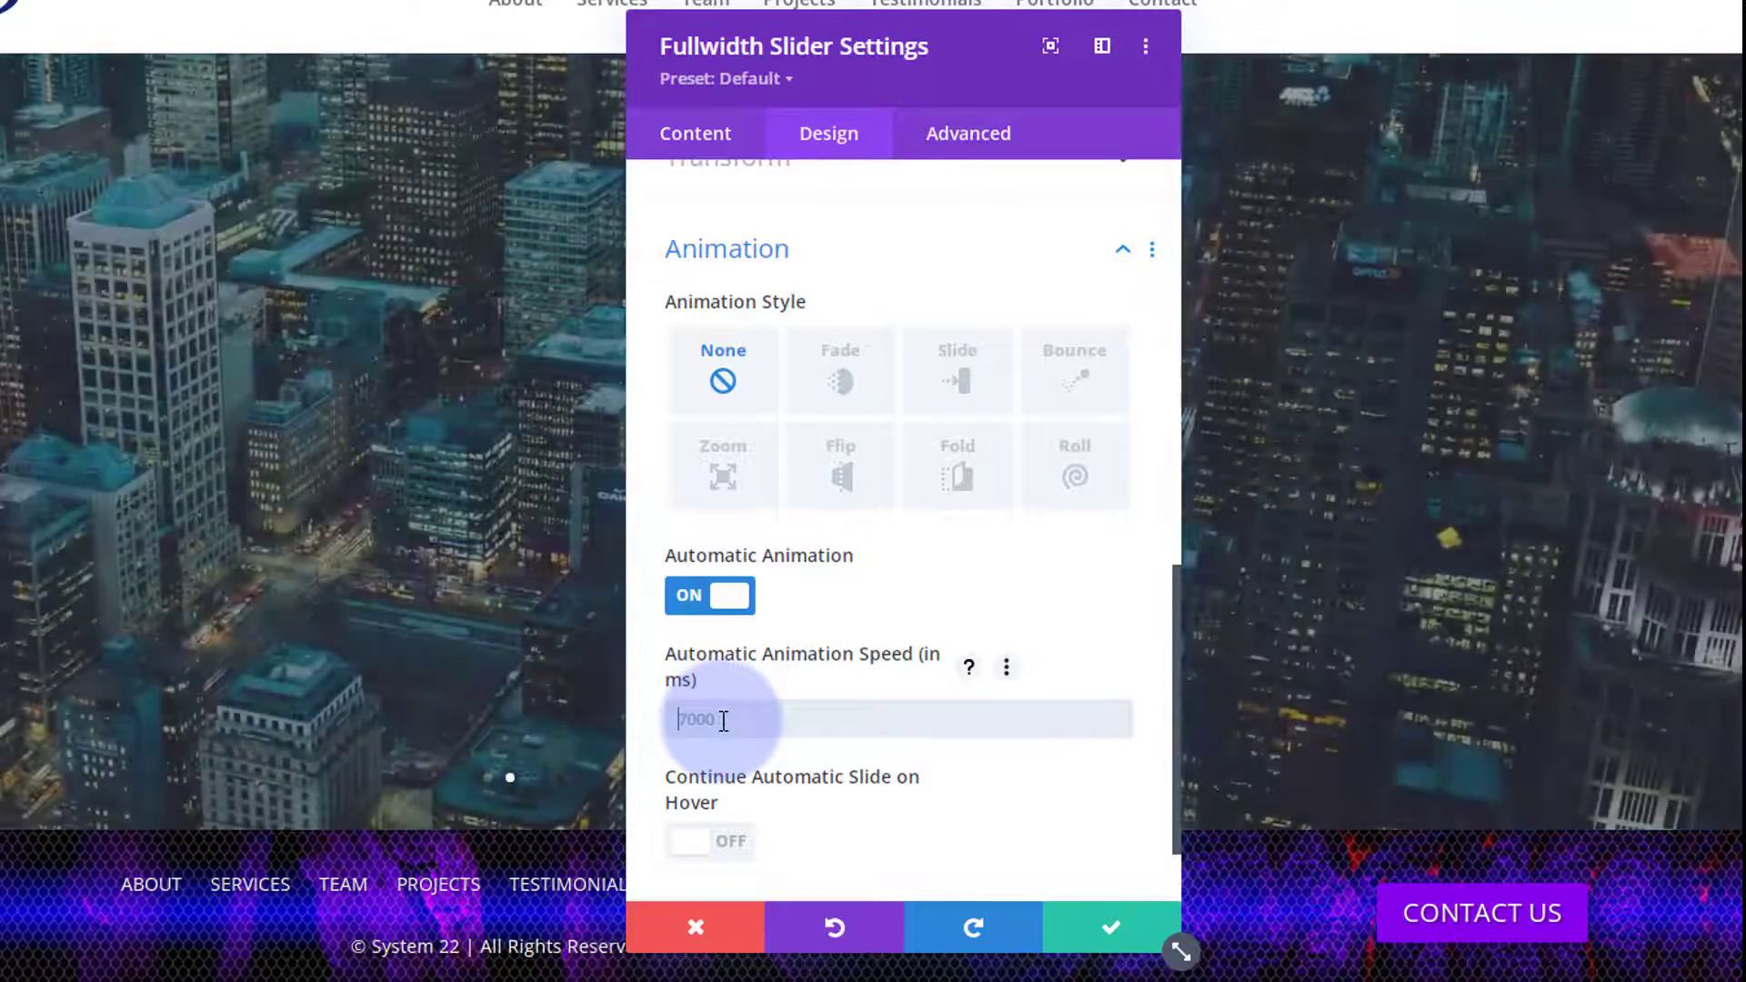
{"action": "type", "text": "5000"}
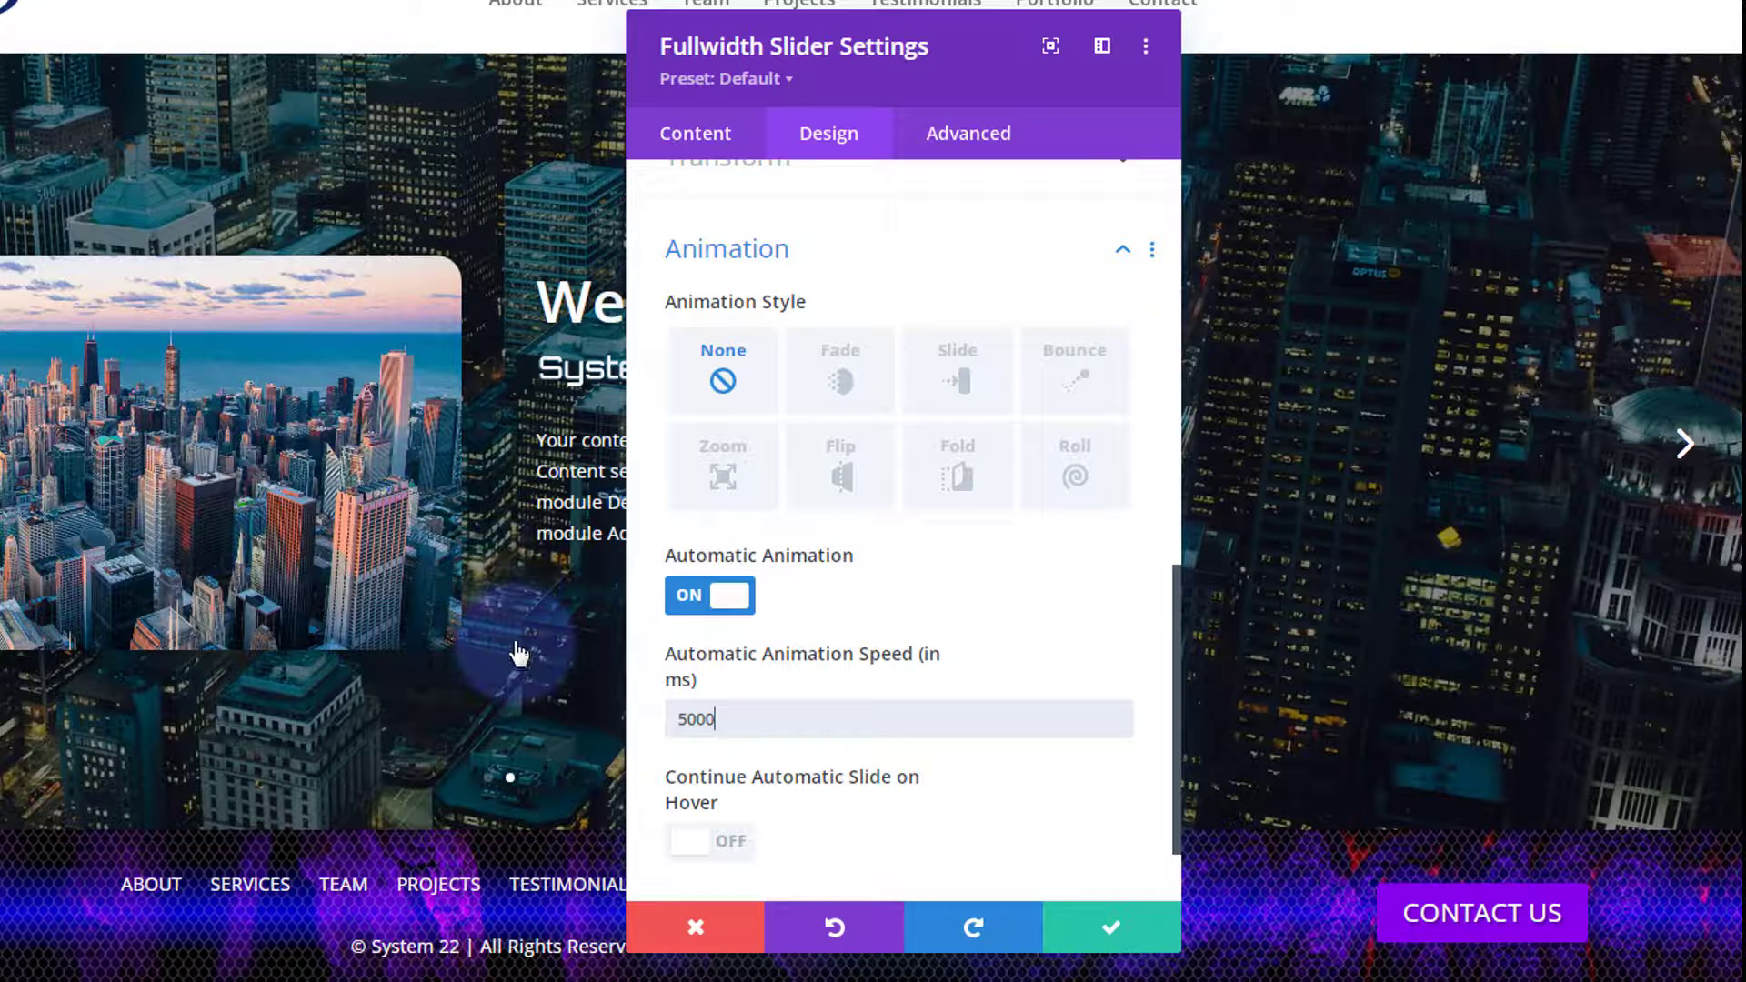
{"action": "mouse_move", "coordinate": [1028, 805]}
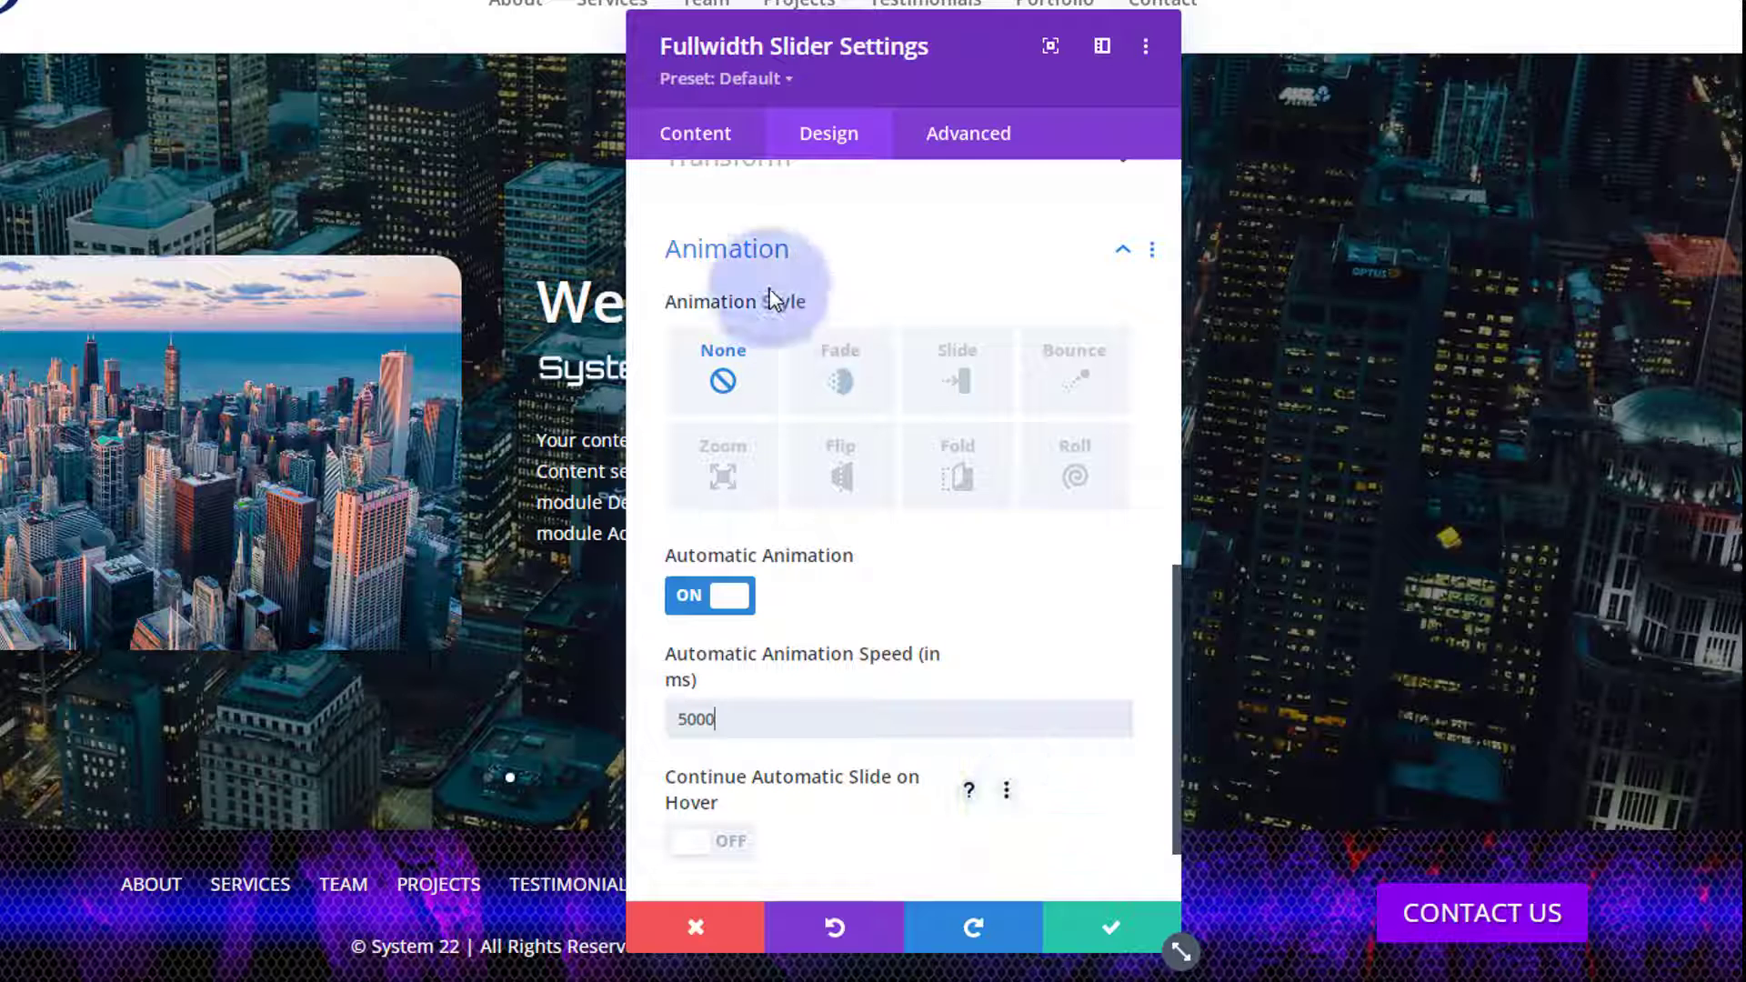
{"action": "left_click", "coordinate": [701, 130]}
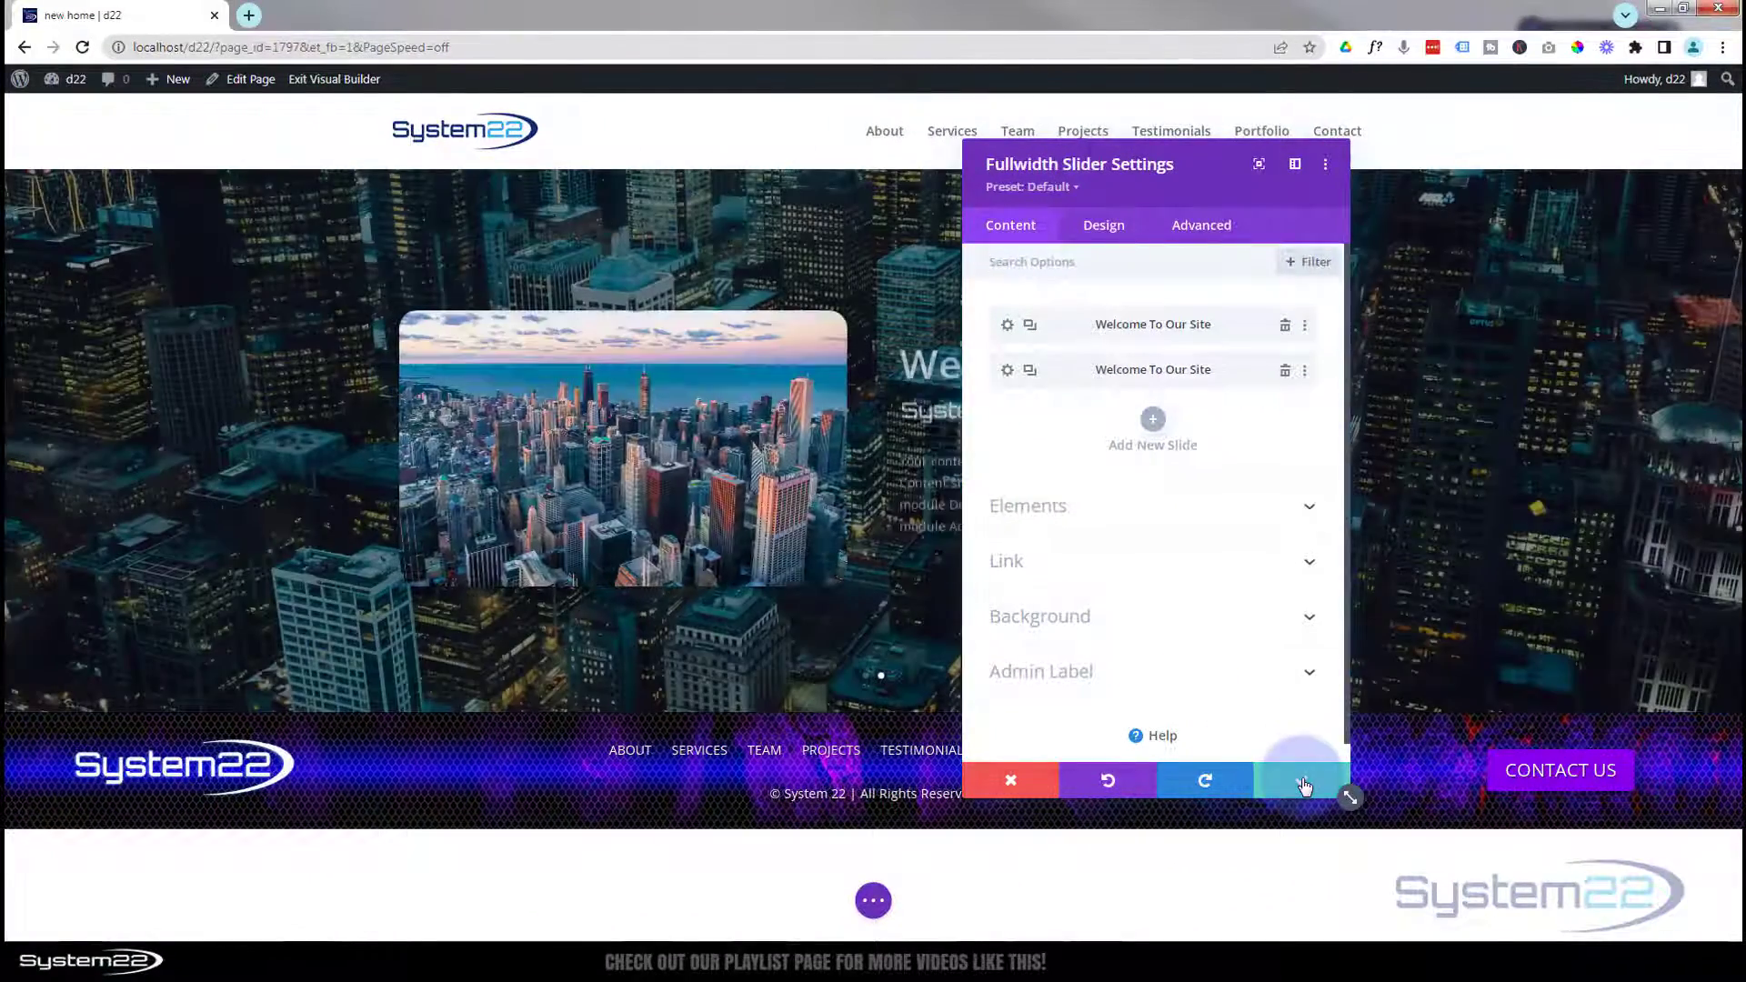
Save the slider module and the page as a draft, then exit the Visual Builder.
{"action": "left_click", "coordinate": [1302, 782]}
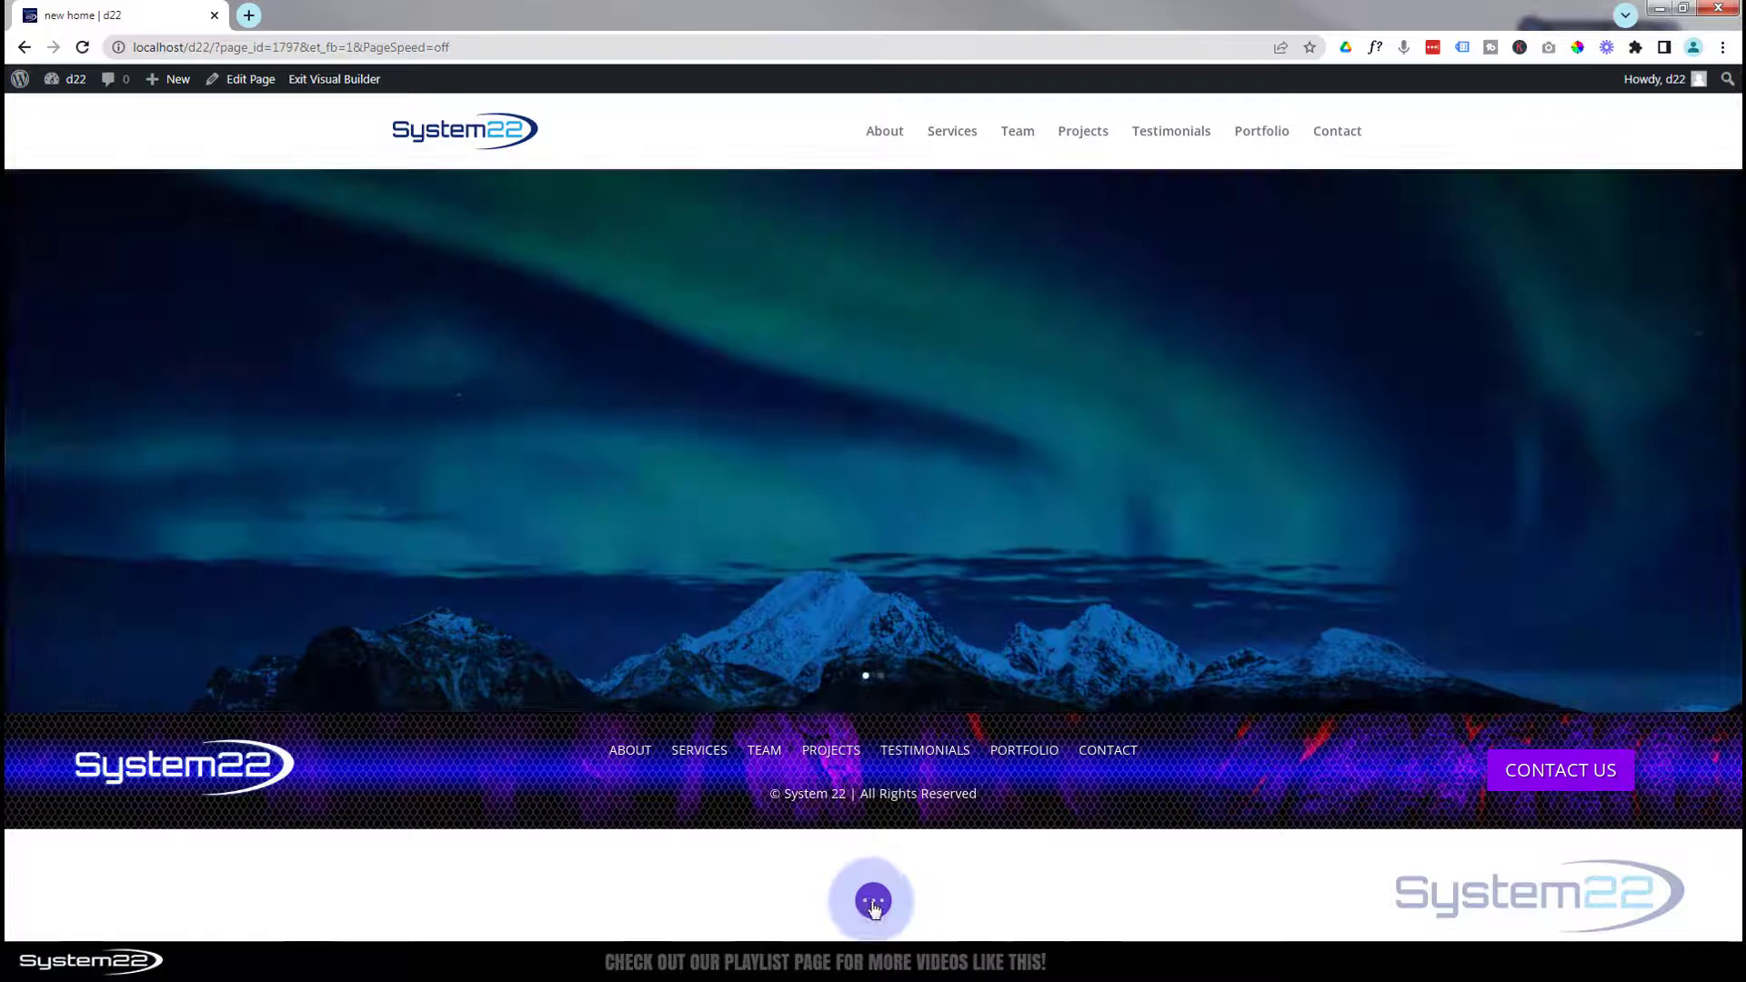
{"action": "left_click", "coordinate": [873, 902]}
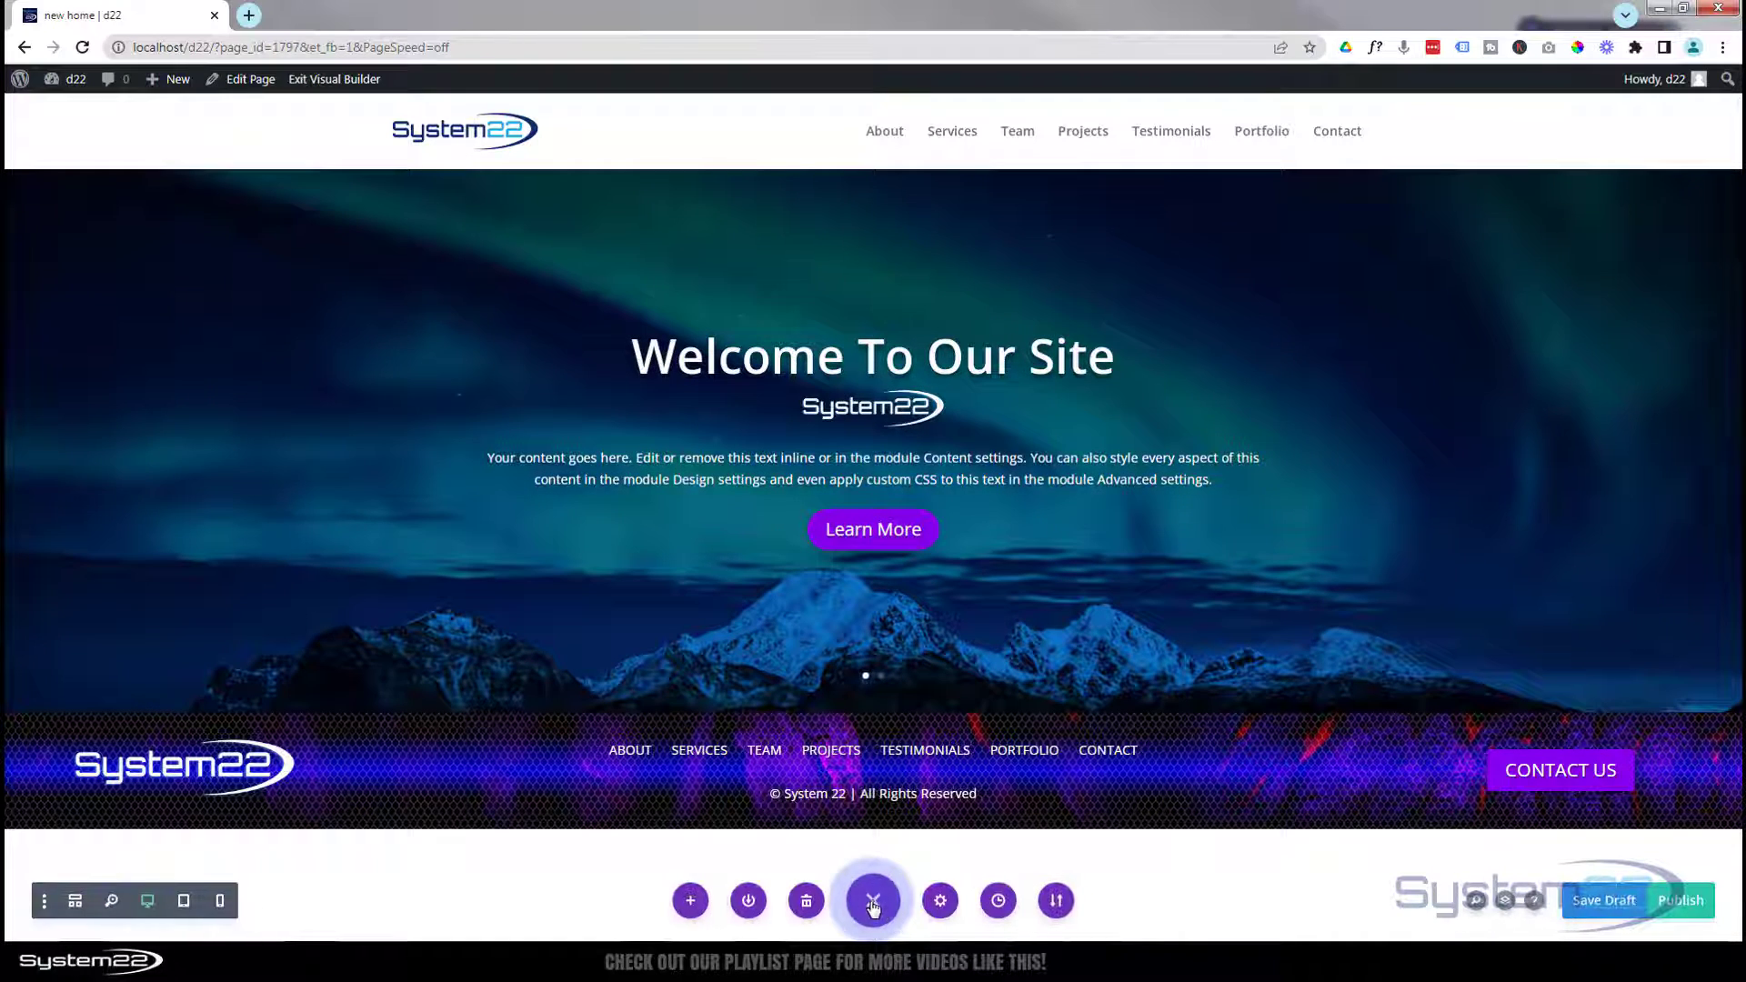
{"action": "left_click", "coordinate": [1590, 910]}
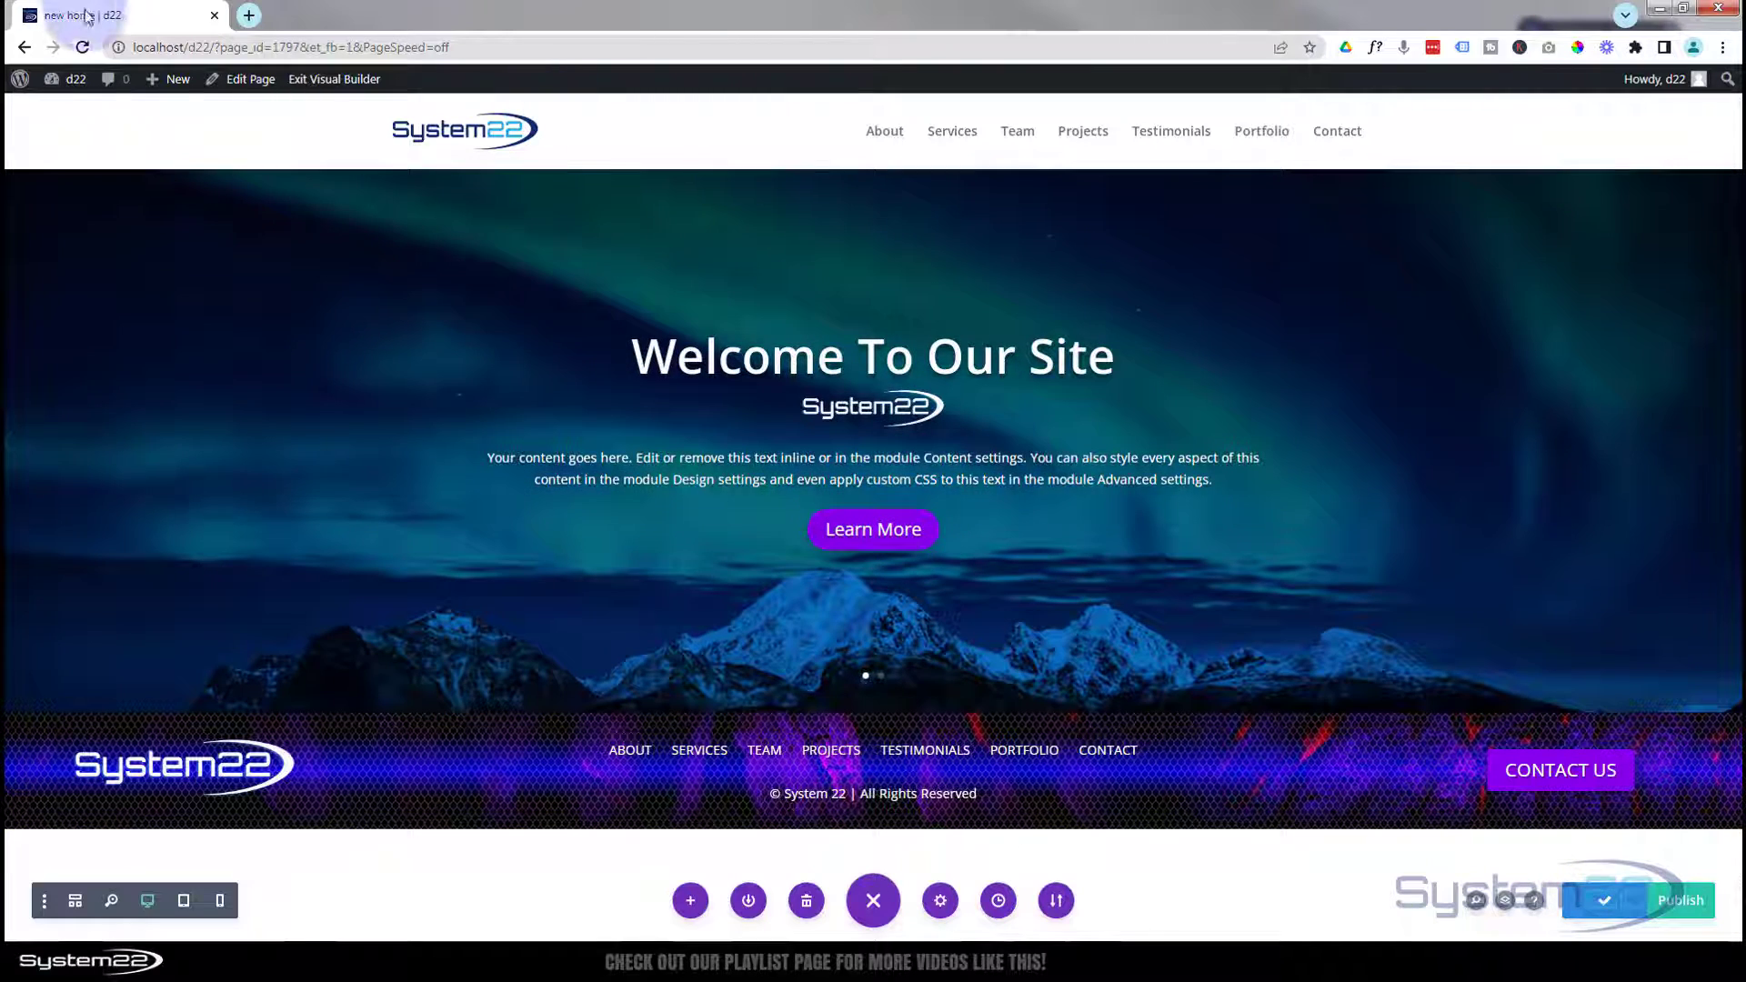
{"action": "left_click", "coordinate": [304, 80]}
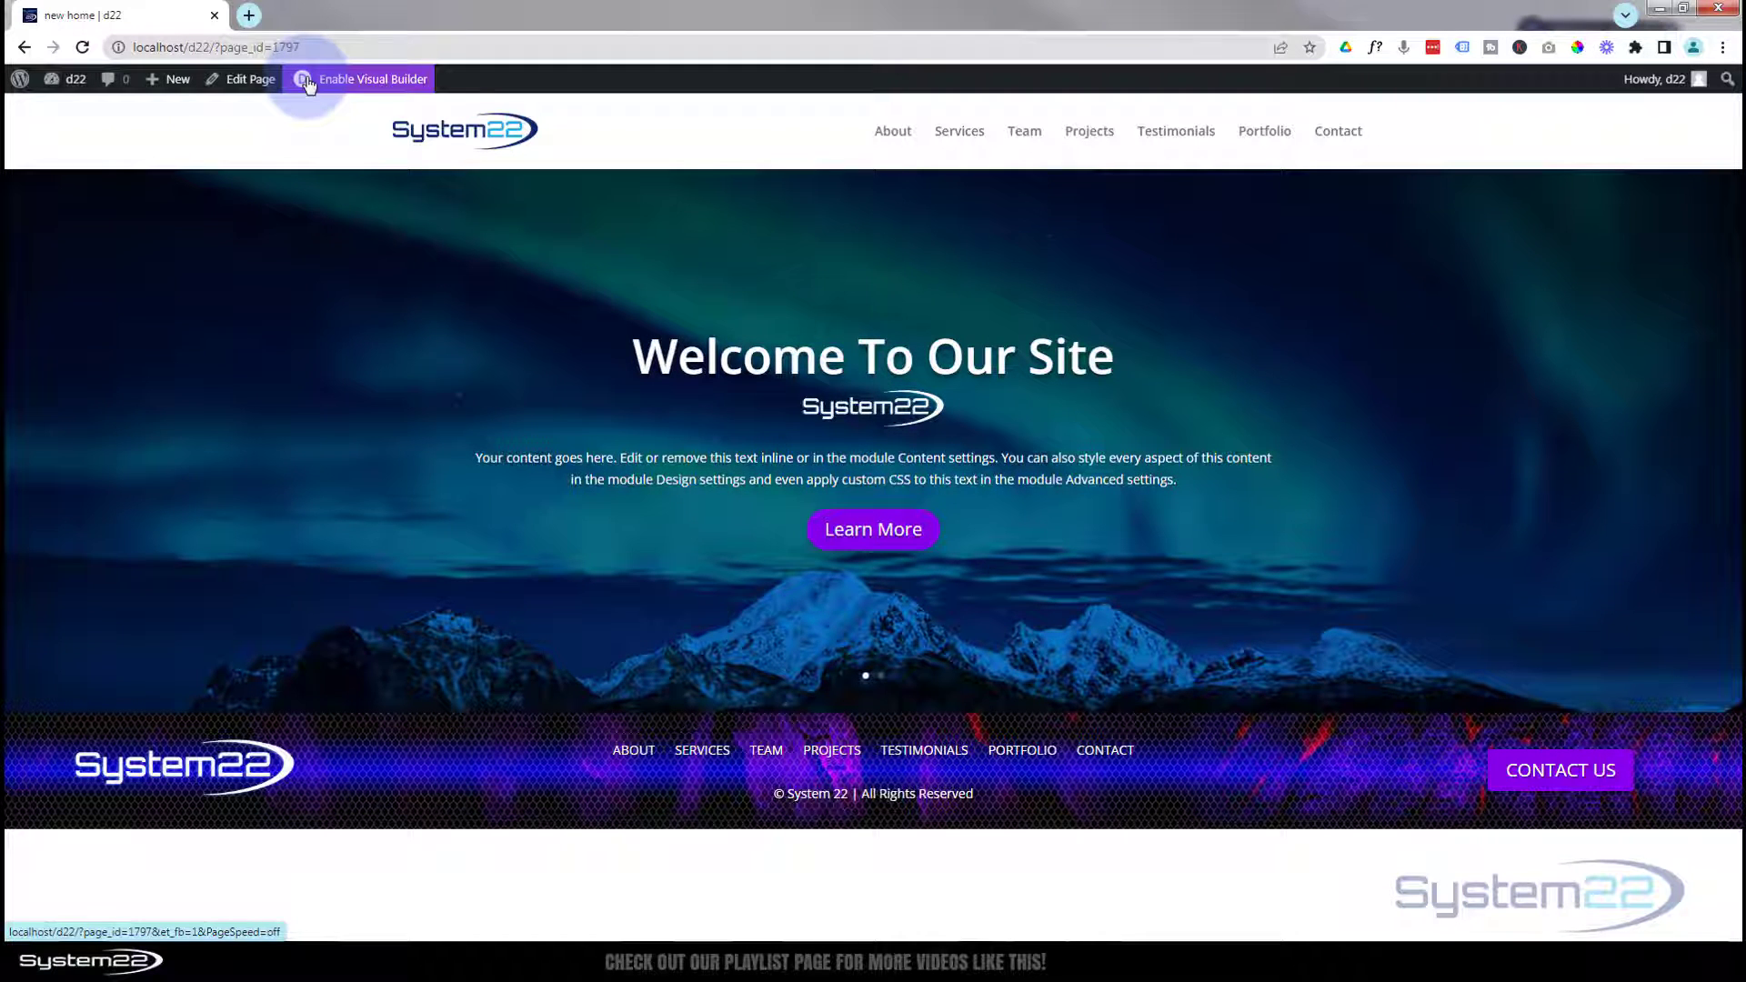
Open the site homepage in a new tab, view its About Us section, then return to the new home tab.
{"action": "middle_click", "coordinate": [463, 134]}
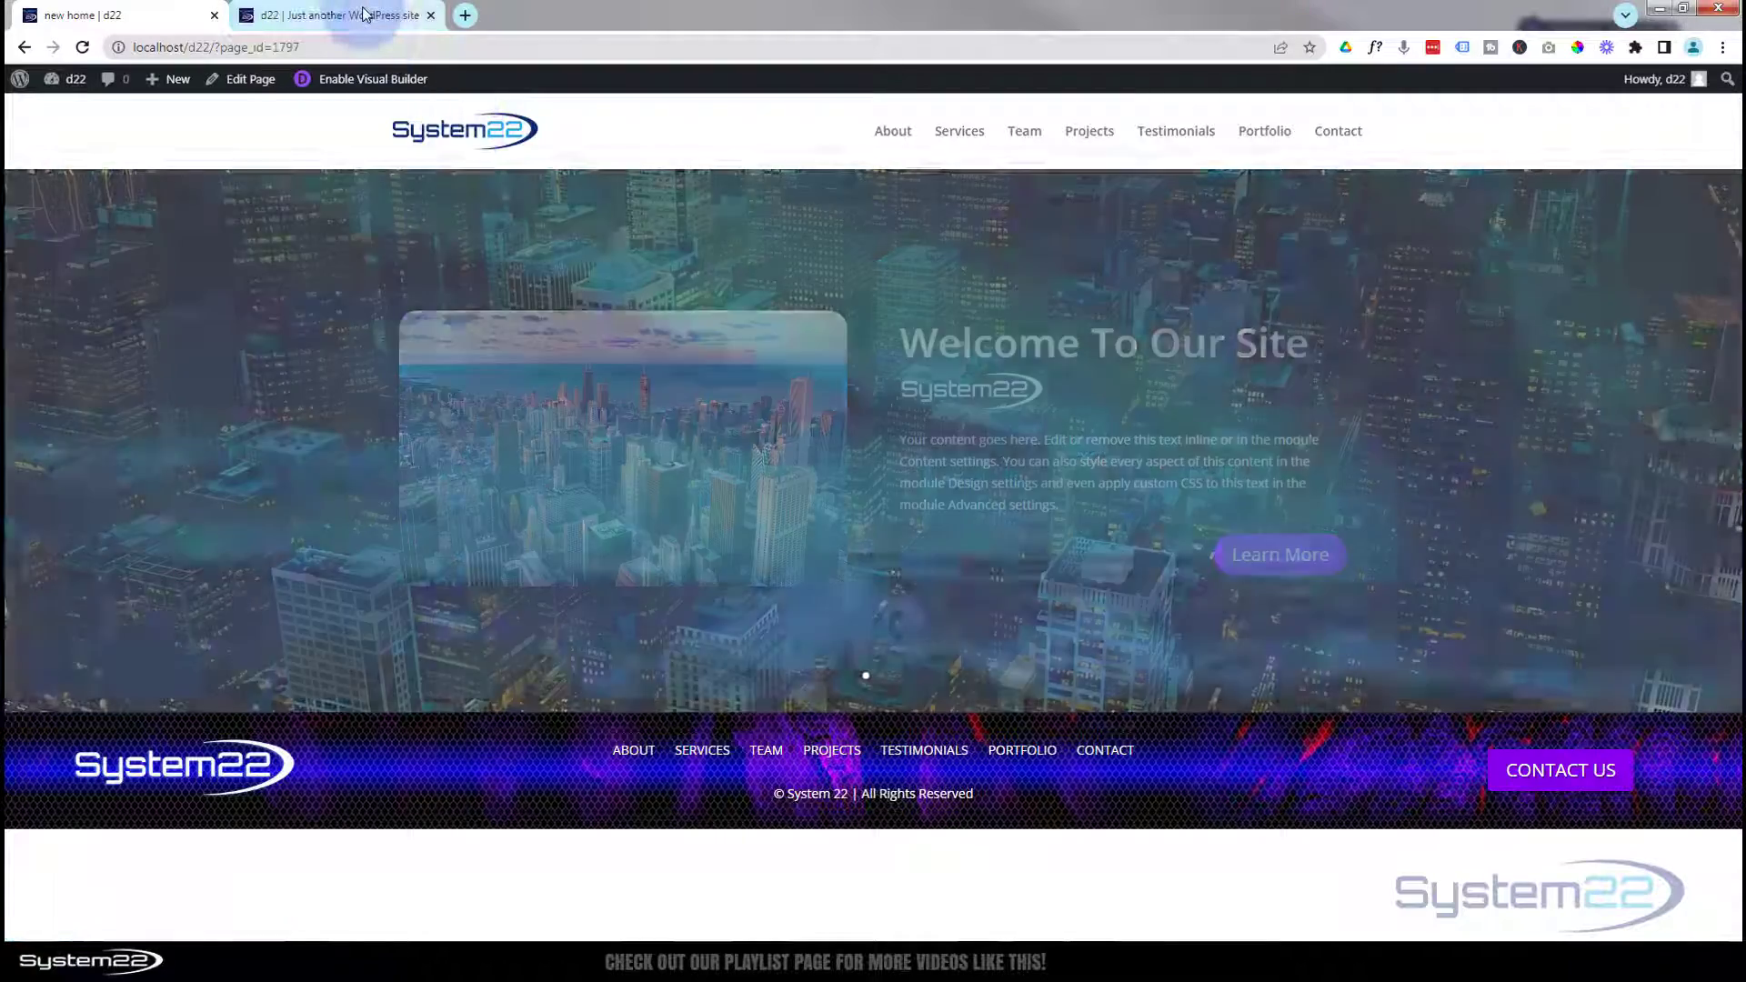
{"action": "left_click", "coordinate": [369, 23]}
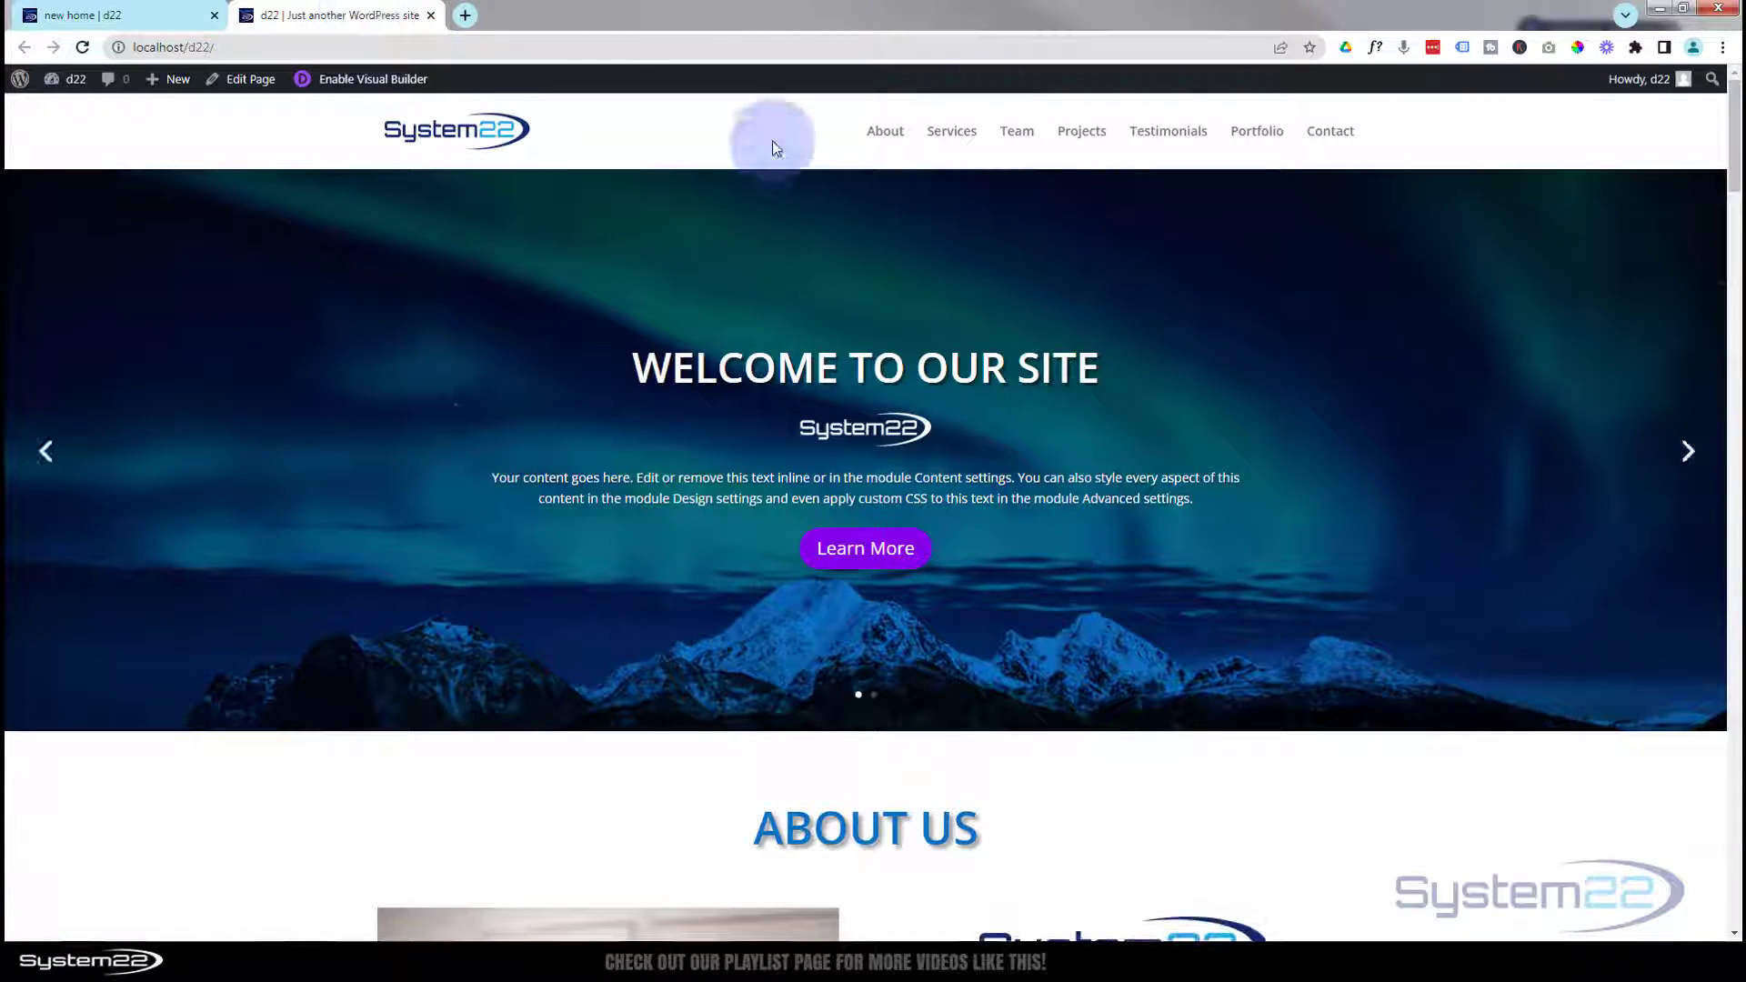
{"action": "left_click", "coordinate": [904, 133]}
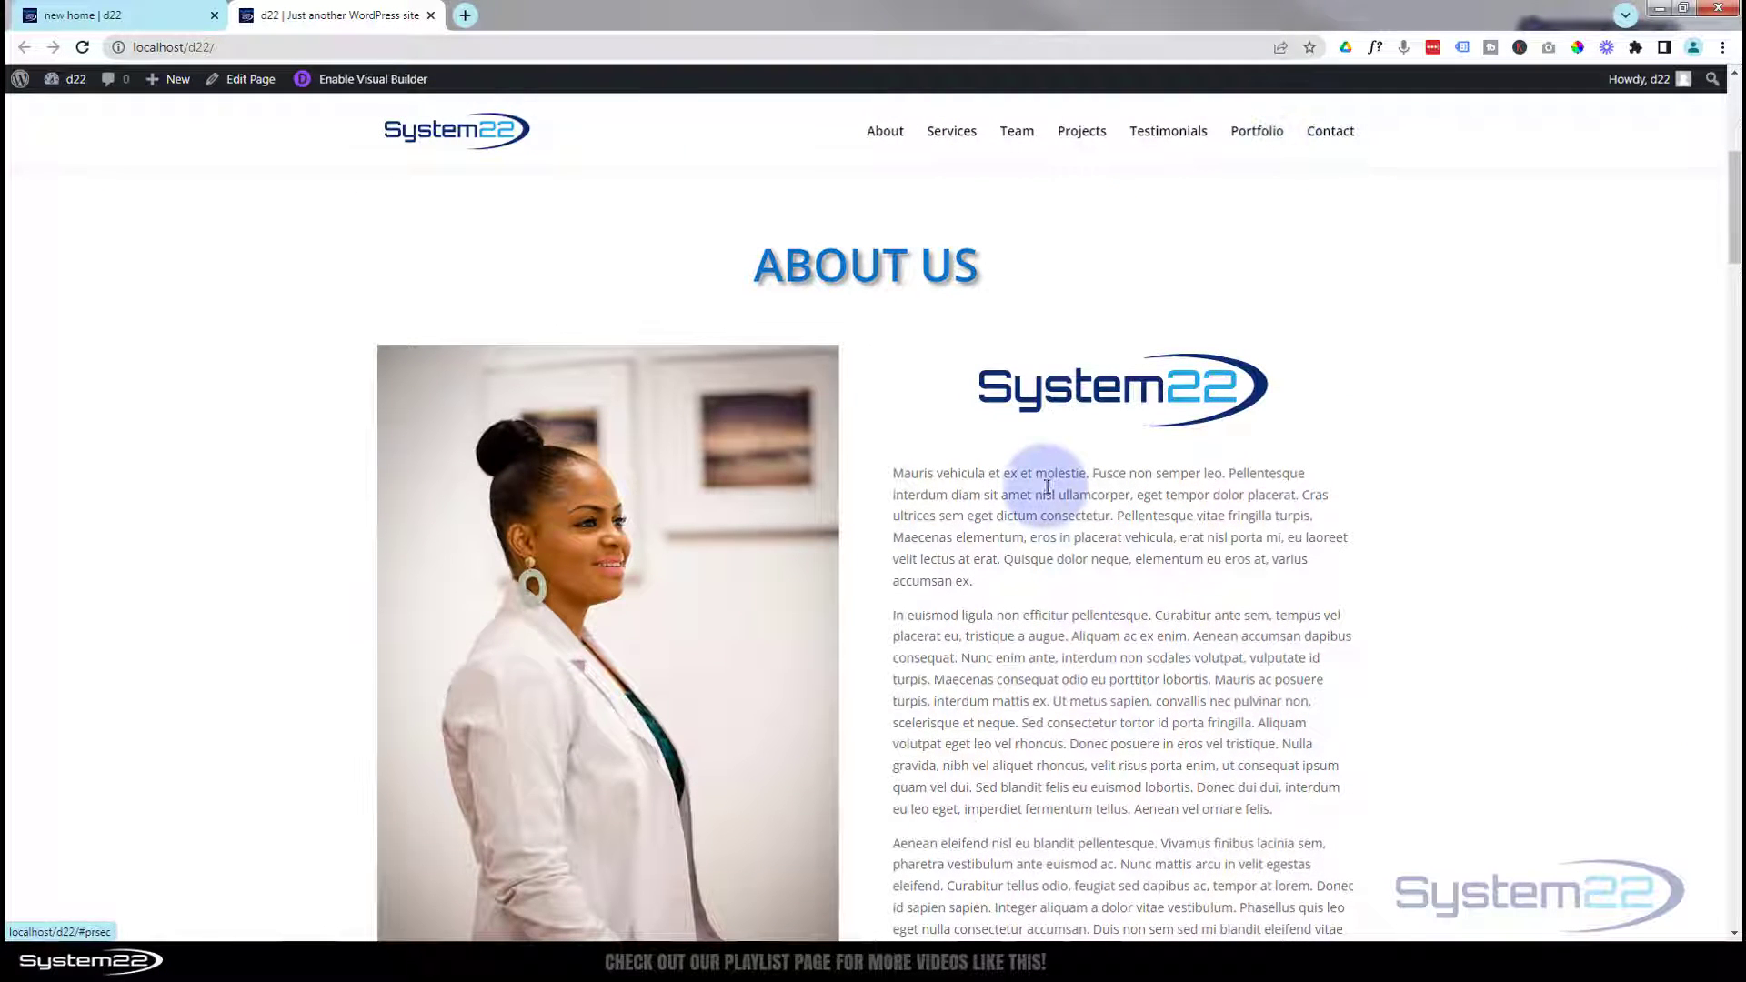
{"action": "left_click", "coordinate": [136, 22]}
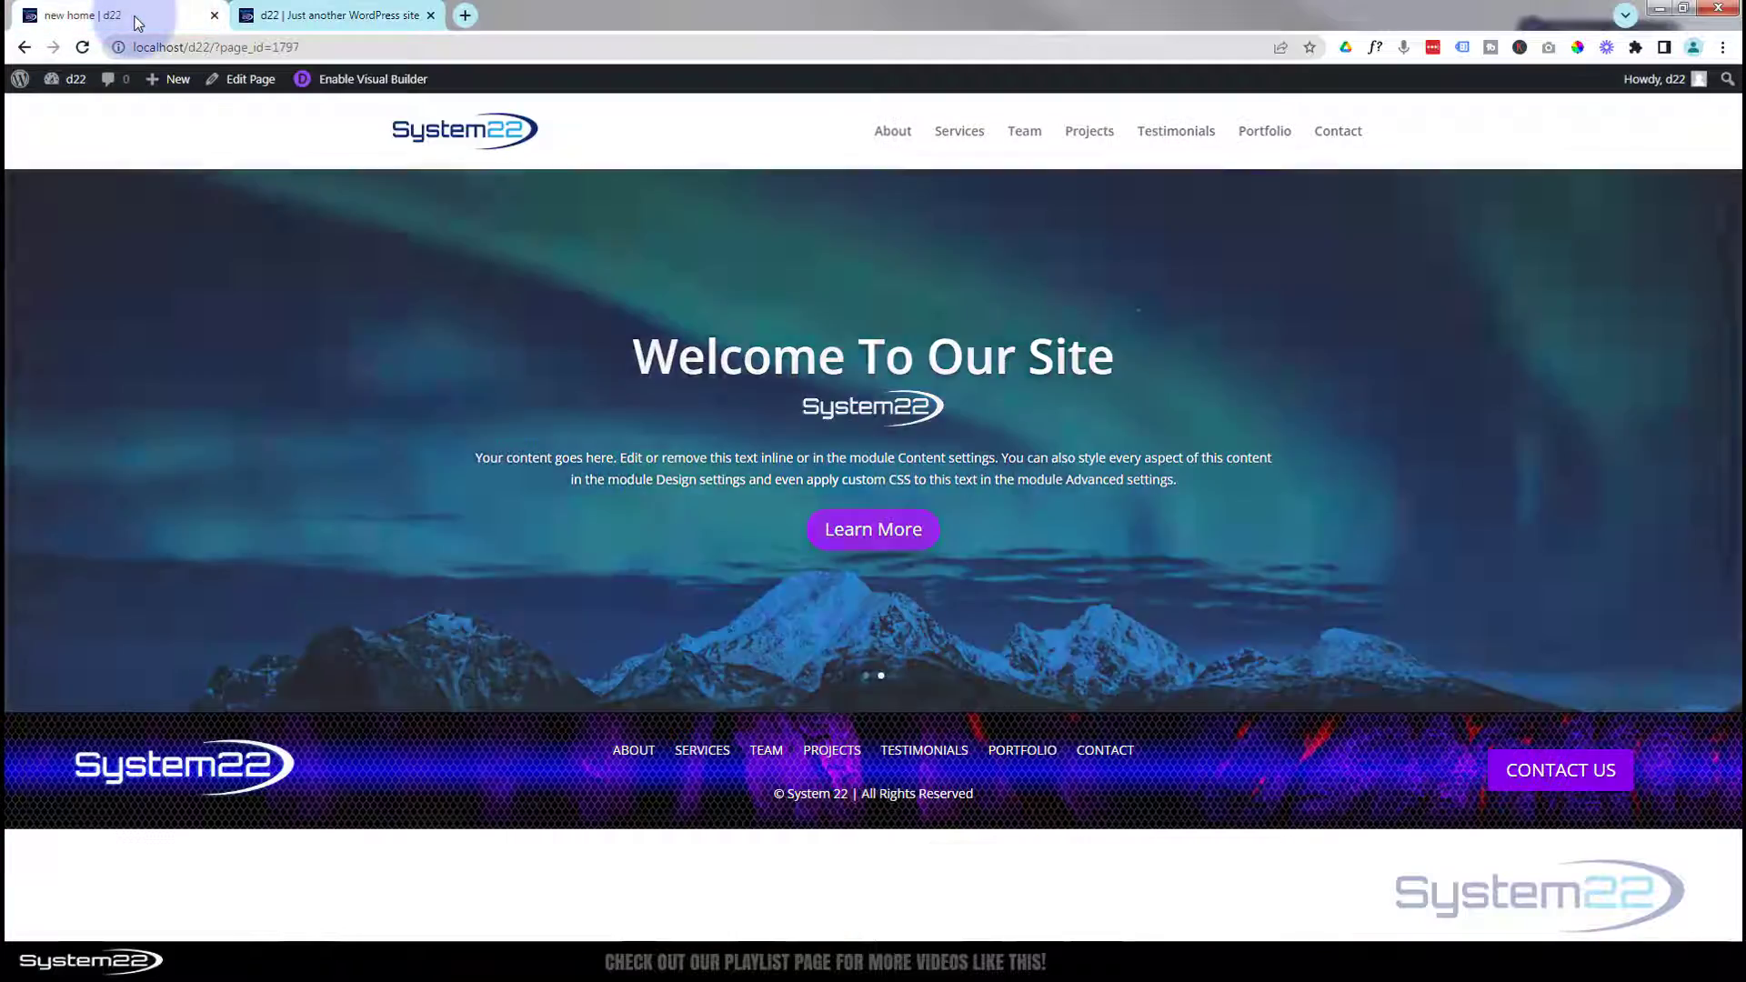